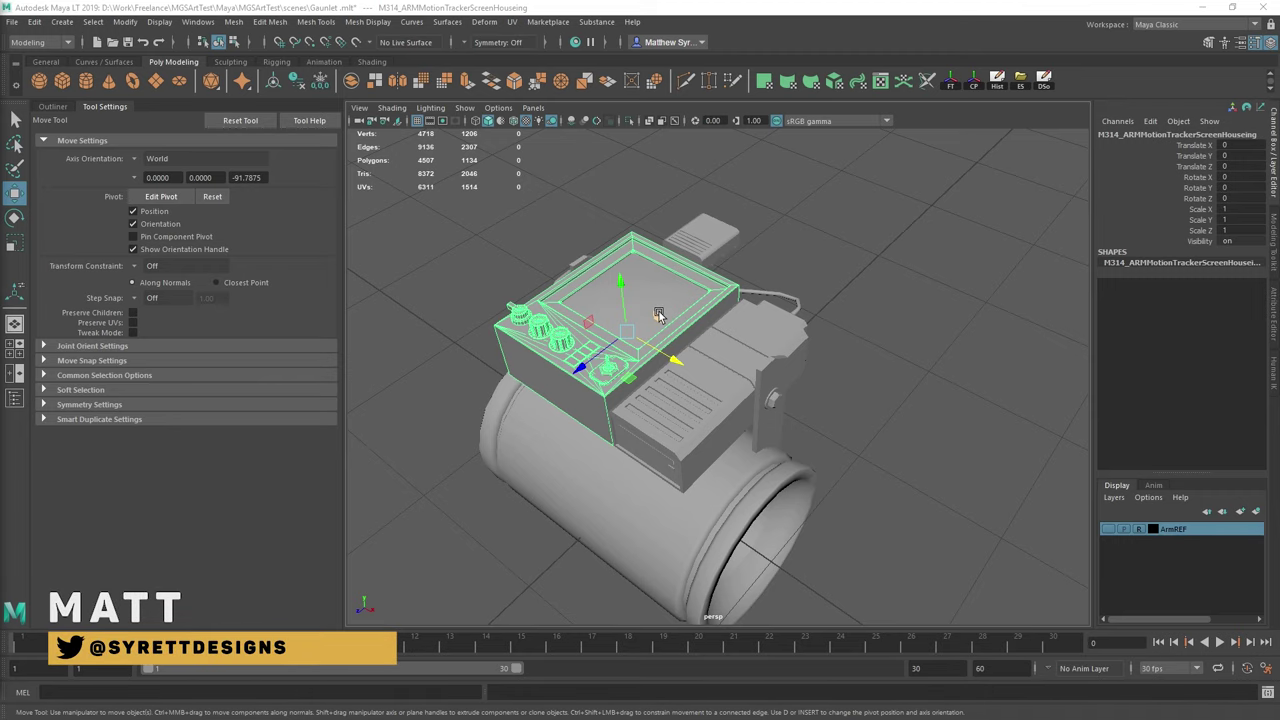
Examine the arm gauntlet's screen housing and the simplified housing and vent pieces beside it from several angles.
alt+drag(658, 316, 696, 227)
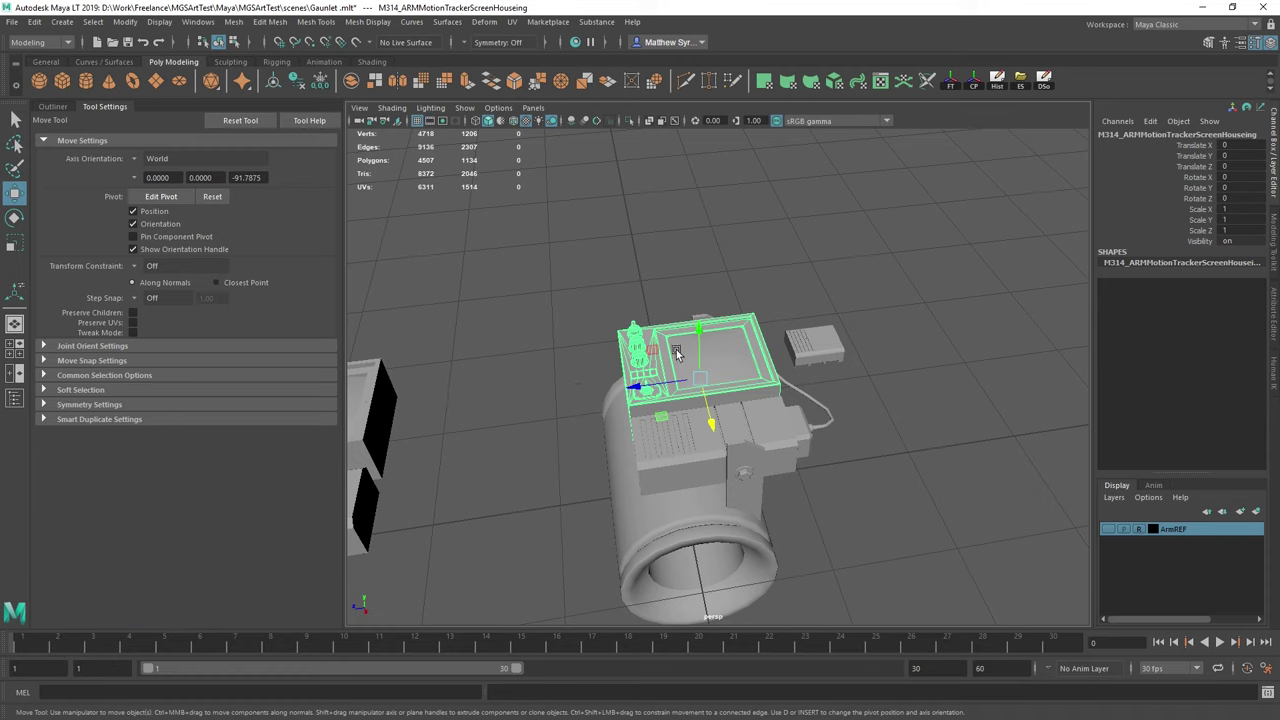
alt+middle_drag(677, 353, 822, 342)
alt+middle_drag(480, 362, 666, 357)
scroll(660, 364, up, 5)
click(618, 337)
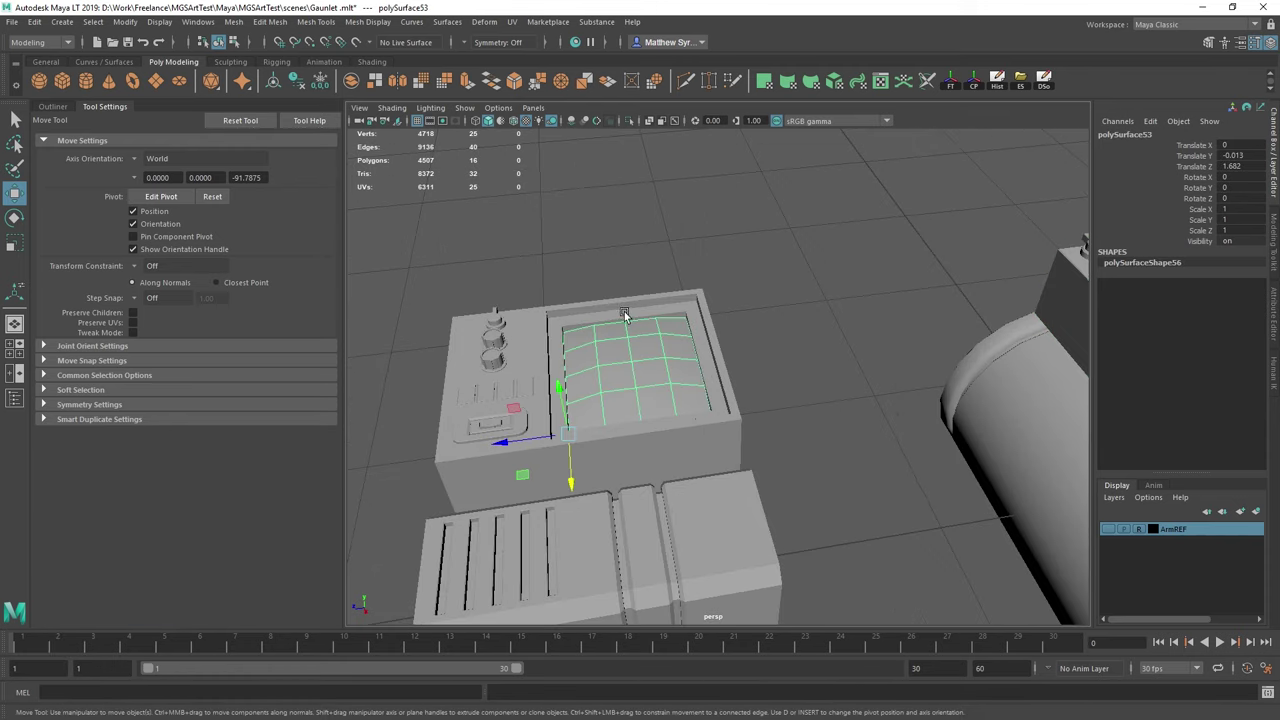
click(557, 338)
alt+middle_drag(490, 398, 572, 374)
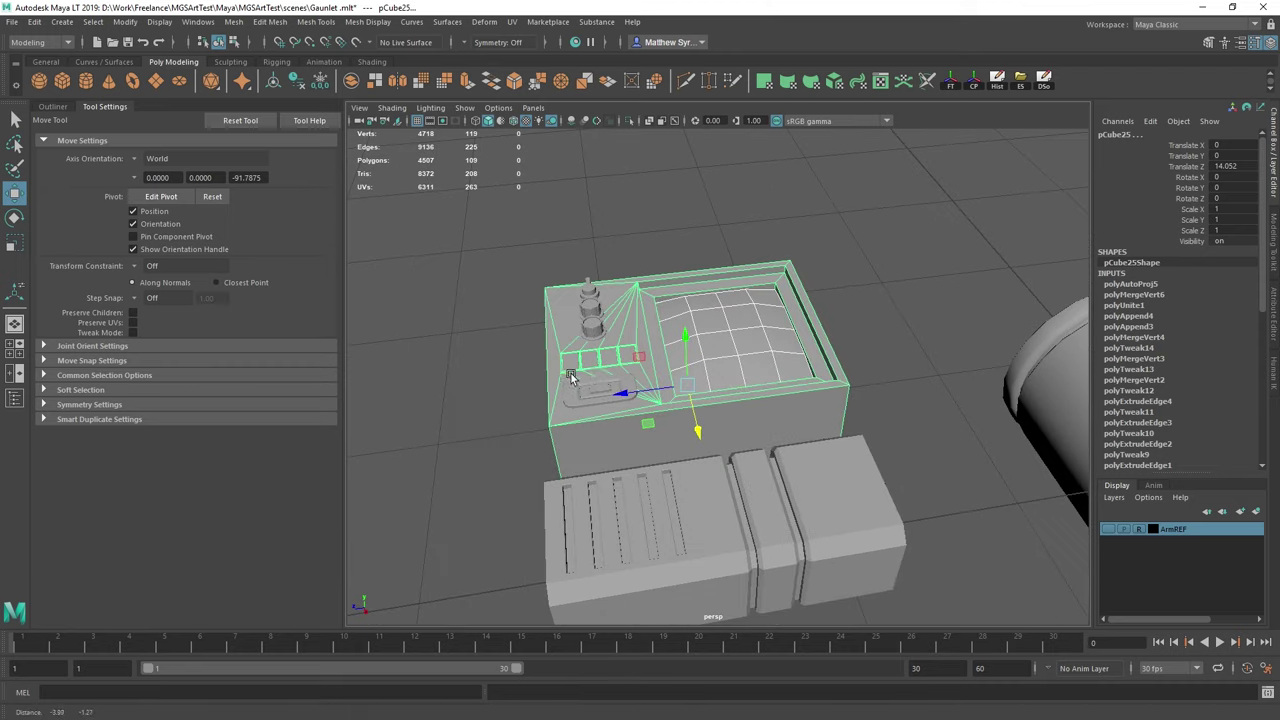
alt+drag(572, 374, 654, 326)
scroll(677, 376, up, 5)
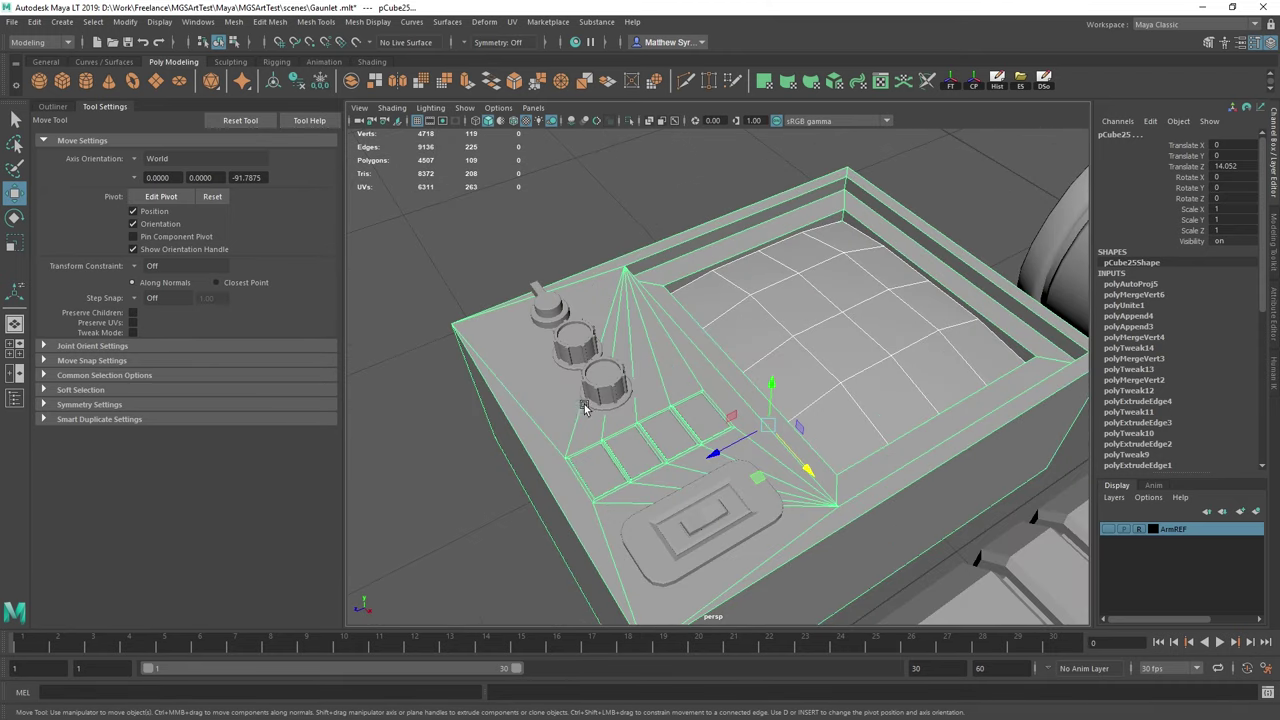
alt+drag(597, 458, 696, 412)
alt+middle_drag(890, 340, 673, 402)
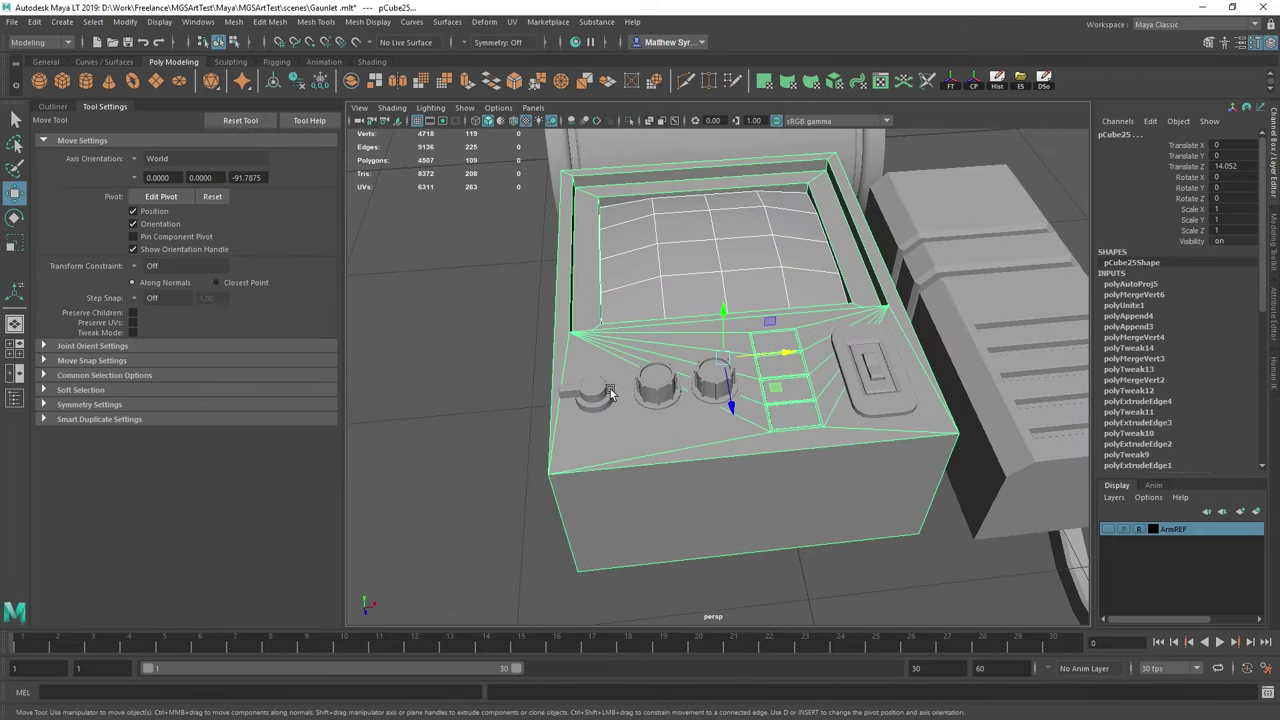
alt+middle_drag(798, 365, 648, 391)
alt+drag(641, 412, 667, 296)
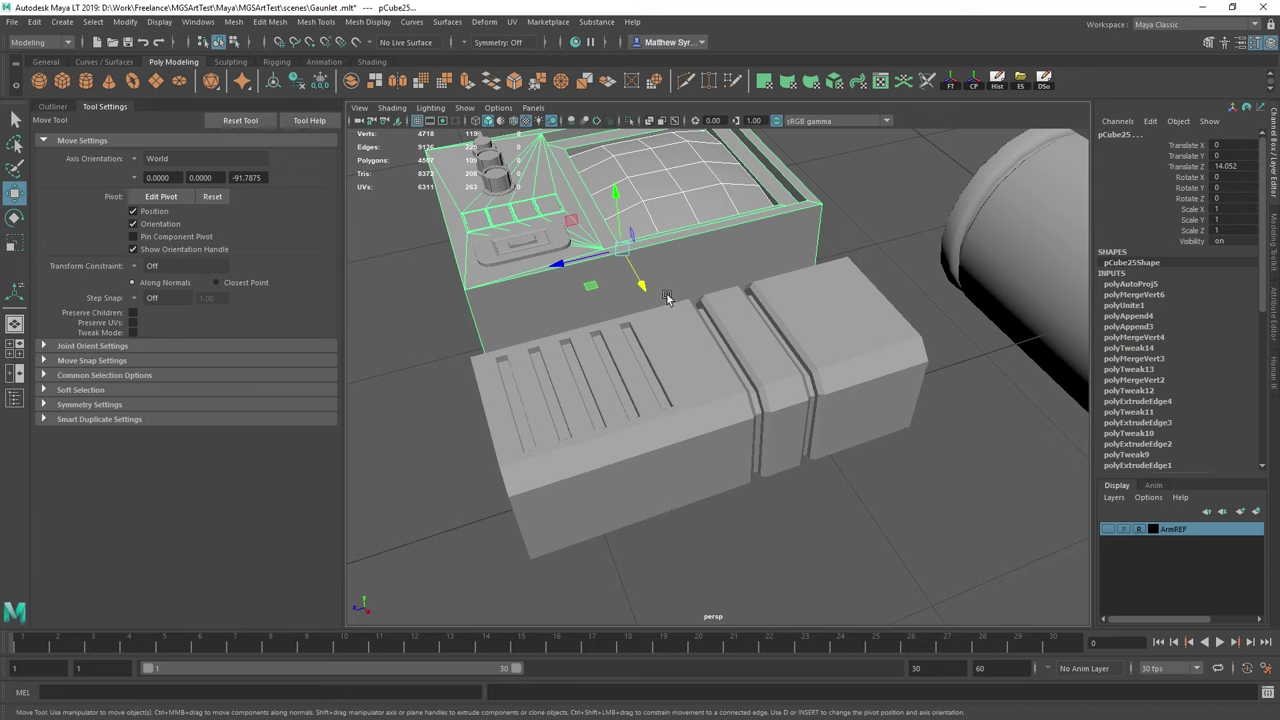
alt+middle_drag(853, 322, 290, 330)
alt+middle_drag(800, 348, 580, 447)
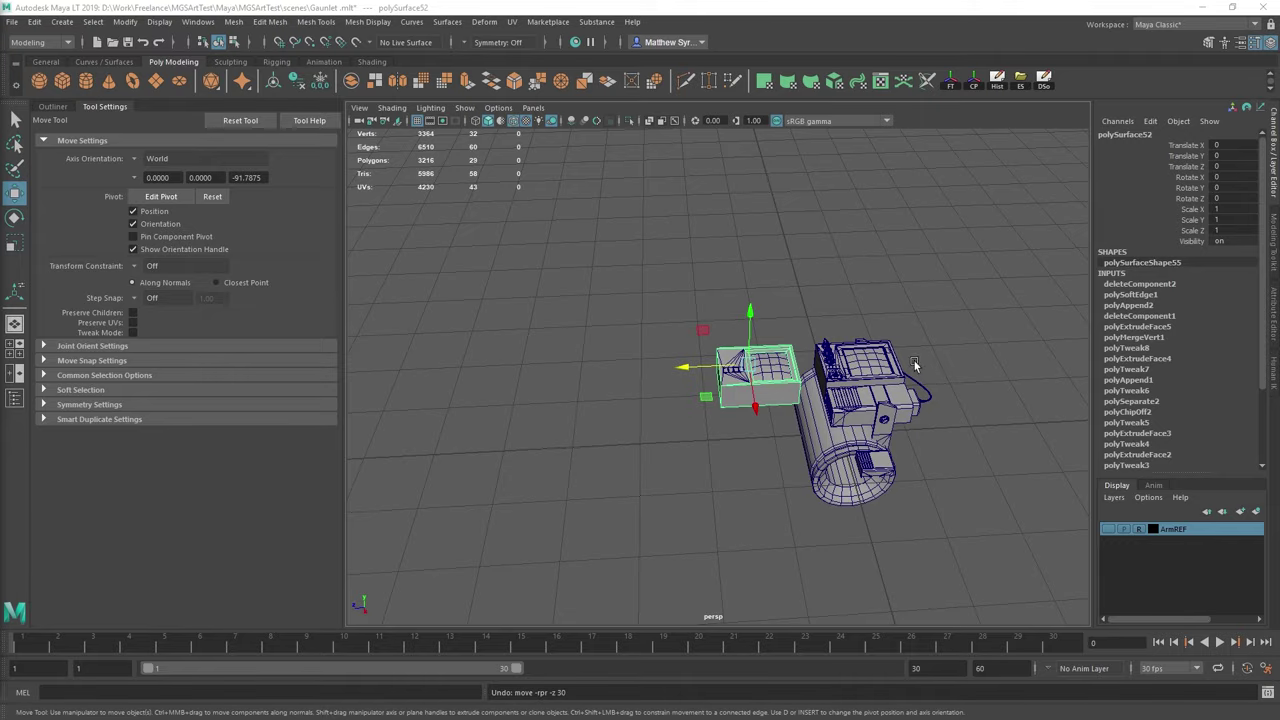
Examine the control knobs on the finished screen housing and compare them with the simplified housing copy.
scroll(815, 376, up, 9)
alt+middle_drag(914, 366, 671, 398)
alt+drag(729, 379, 717, 316)
scroll(835, 410, up, 5)
scroll(720, 350, up, 5)
alt+drag(726, 487, 596, 440)
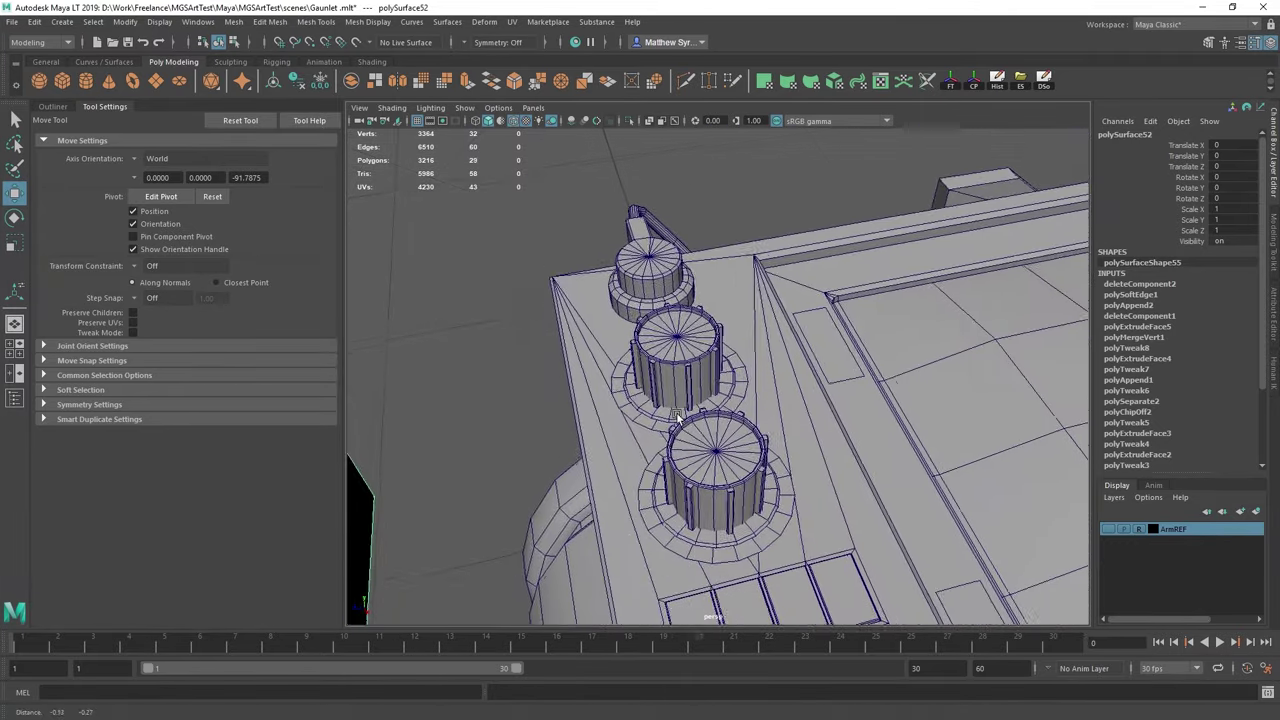
alt+middle_drag(750, 462, 750, 394)
scroll(764, 449, down, 9)
alt+middle_drag(650, 400, 763, 349)
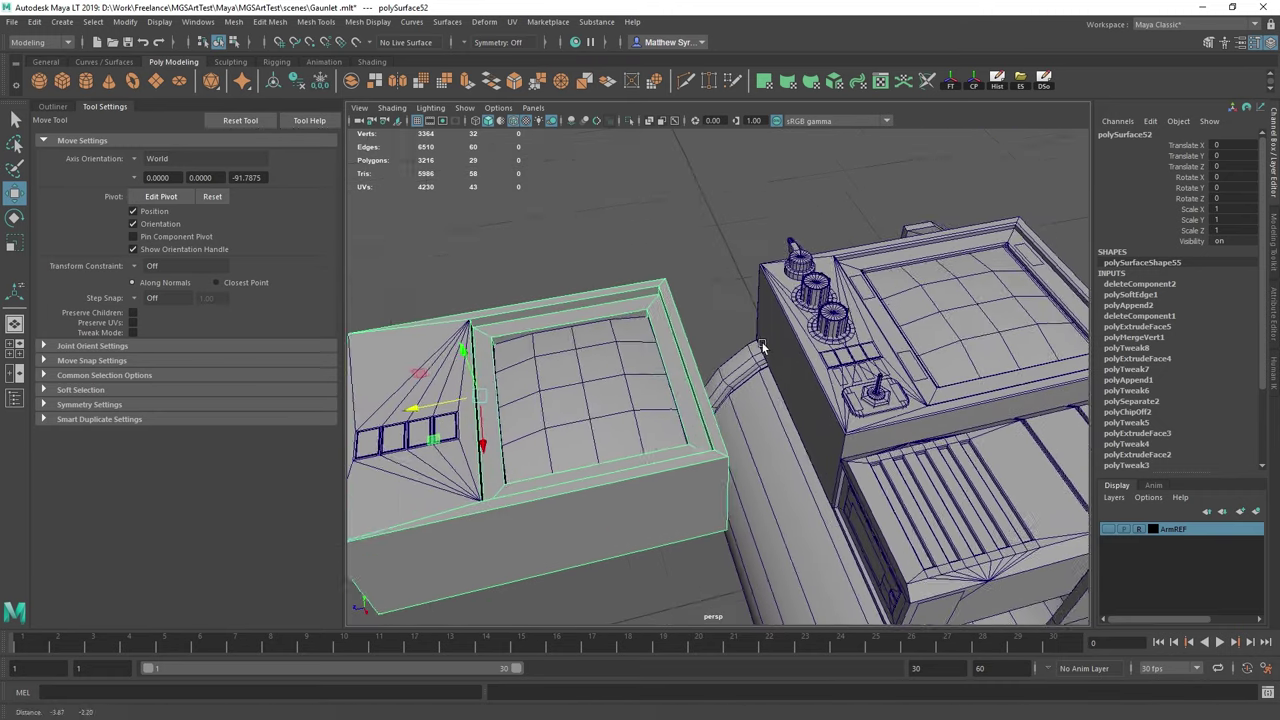
scroll(740, 350, down, 4)
alt+middle_drag(682, 347, 745, 350)
click(501, 197)
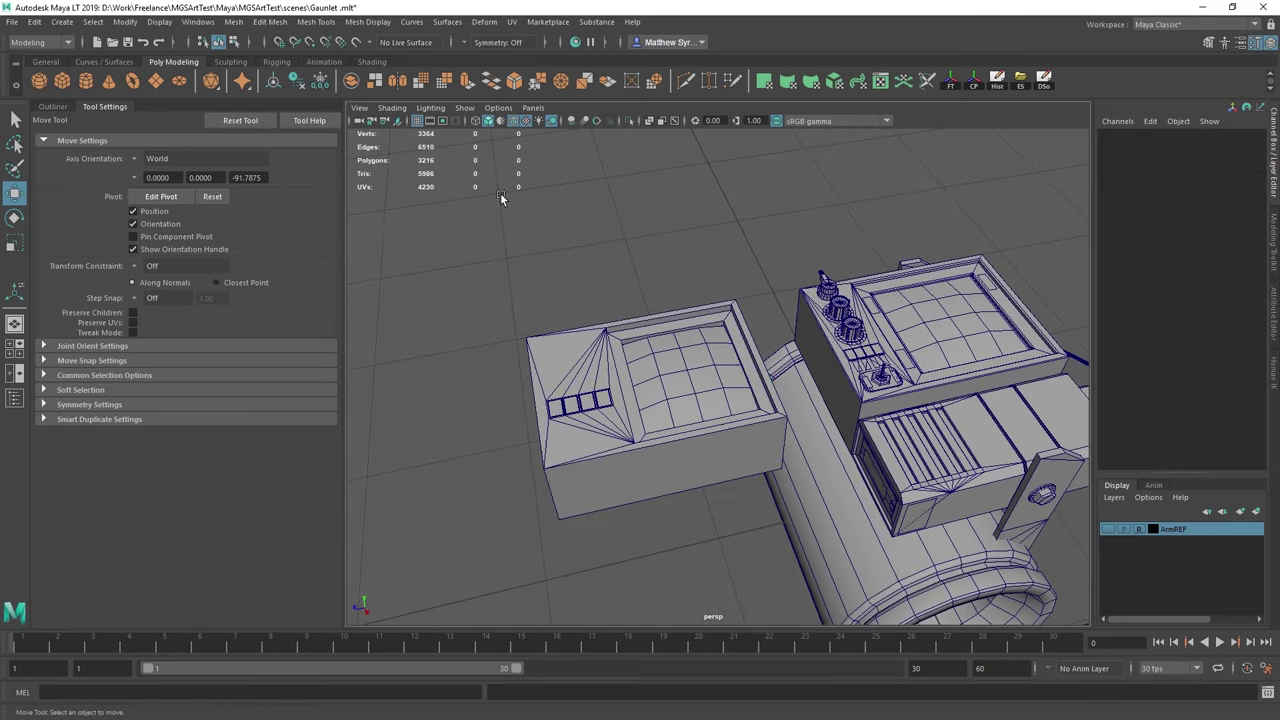
Create a polygon cylinder, snap it onto the simplified housing beside the four-button strip, and scale it uniformly to about 0.392.
click(86, 81)
scroll(832, 471, down, 5)
key(v)
drag(786, 427, 654, 379)
key(f)
scroll(690, 383, down, 5)
key(e)
key(r)
key(w)
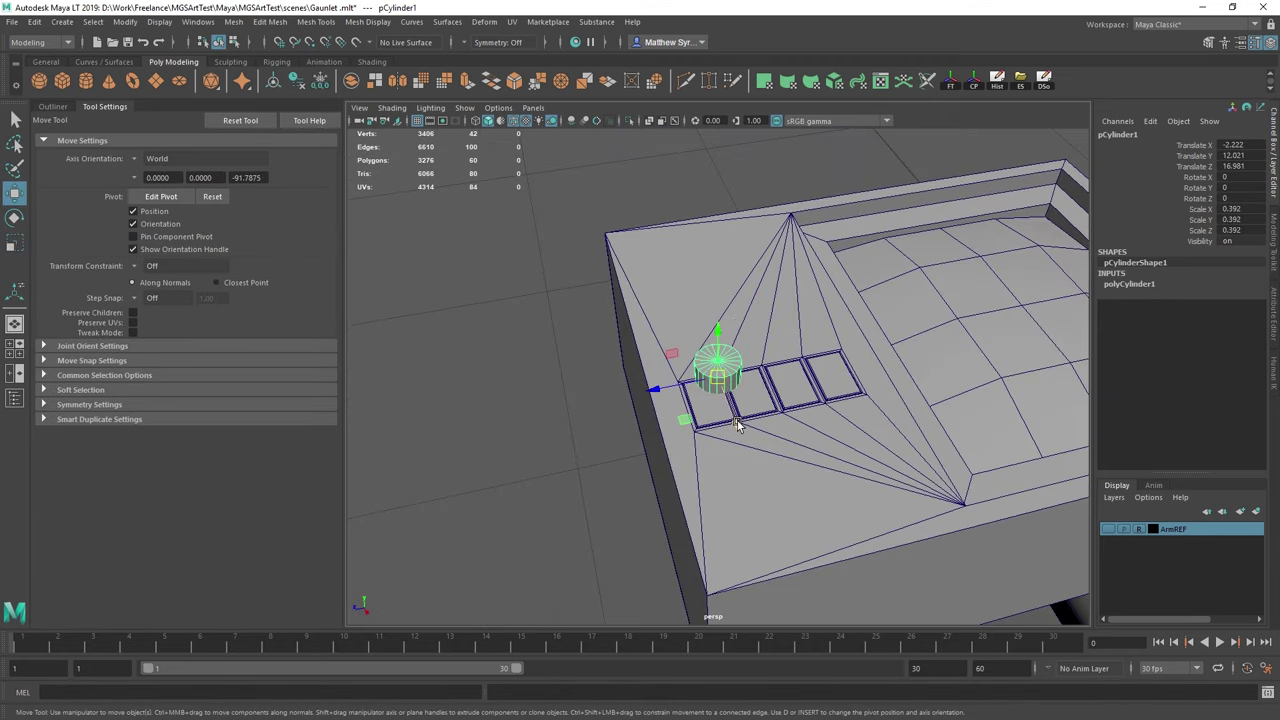
Move the cylinder toward the housing's outer corner and raise it above the surface, to about X -3.58 and Y 12.65.
drag(736, 424, 697, 372)
alt+middle_drag(716, 335, 695, 440)
alt+drag(663, 465, 671, 445)
scroll(671, 455, up, 5)
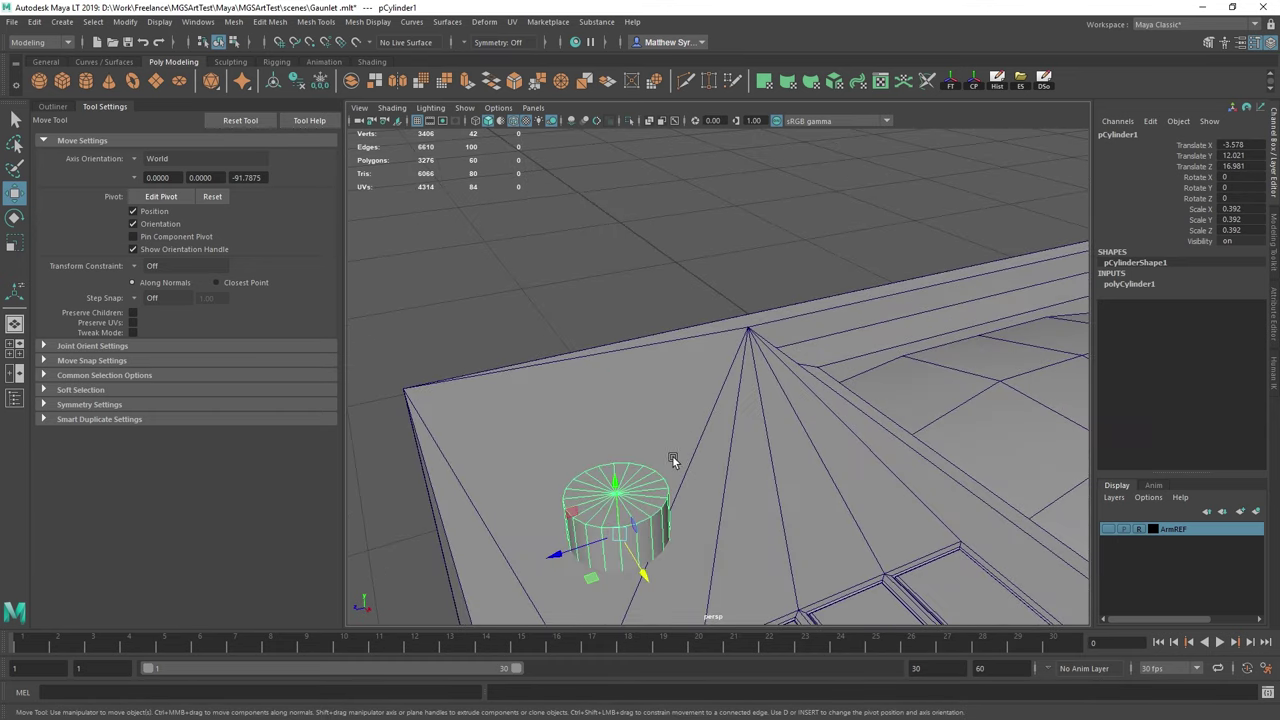
alt+middle_drag(671, 457, 699, 420)
drag(643, 435, 634, 362)
alt+drag(729, 456, 681, 452)
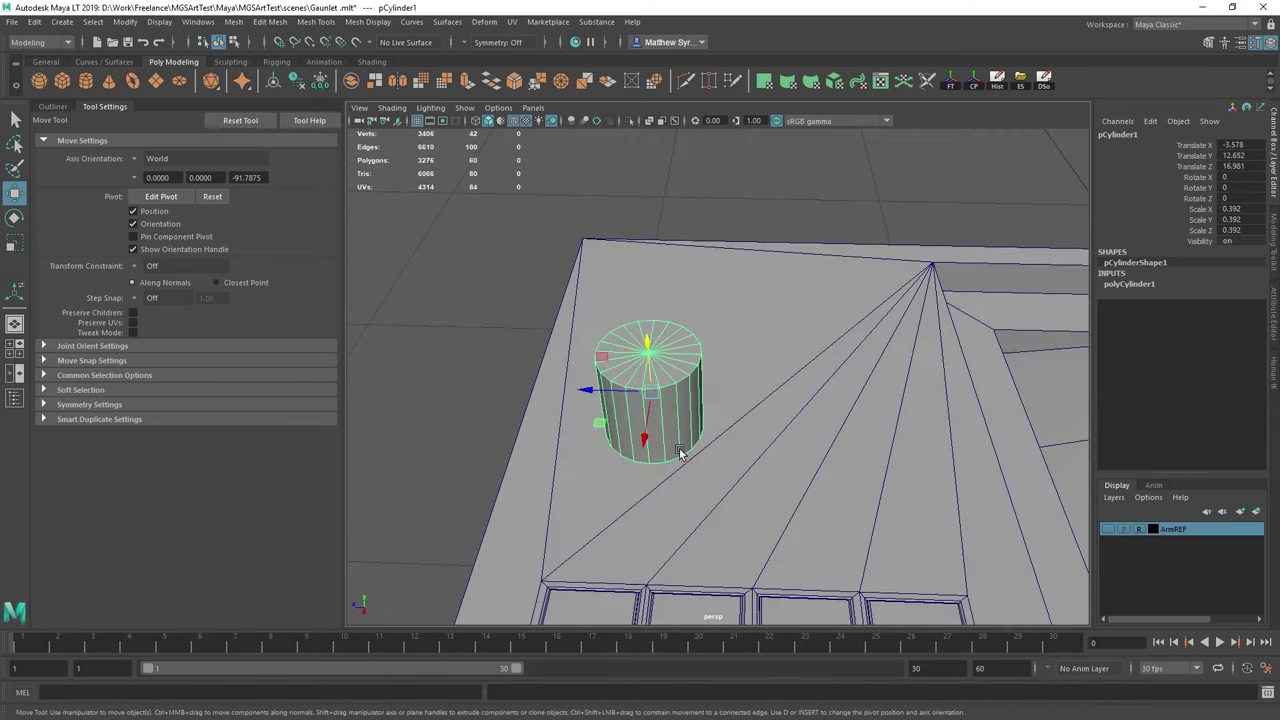
scroll(697, 444, down, 5)
alt+middle_drag(892, 426, 732, 430)
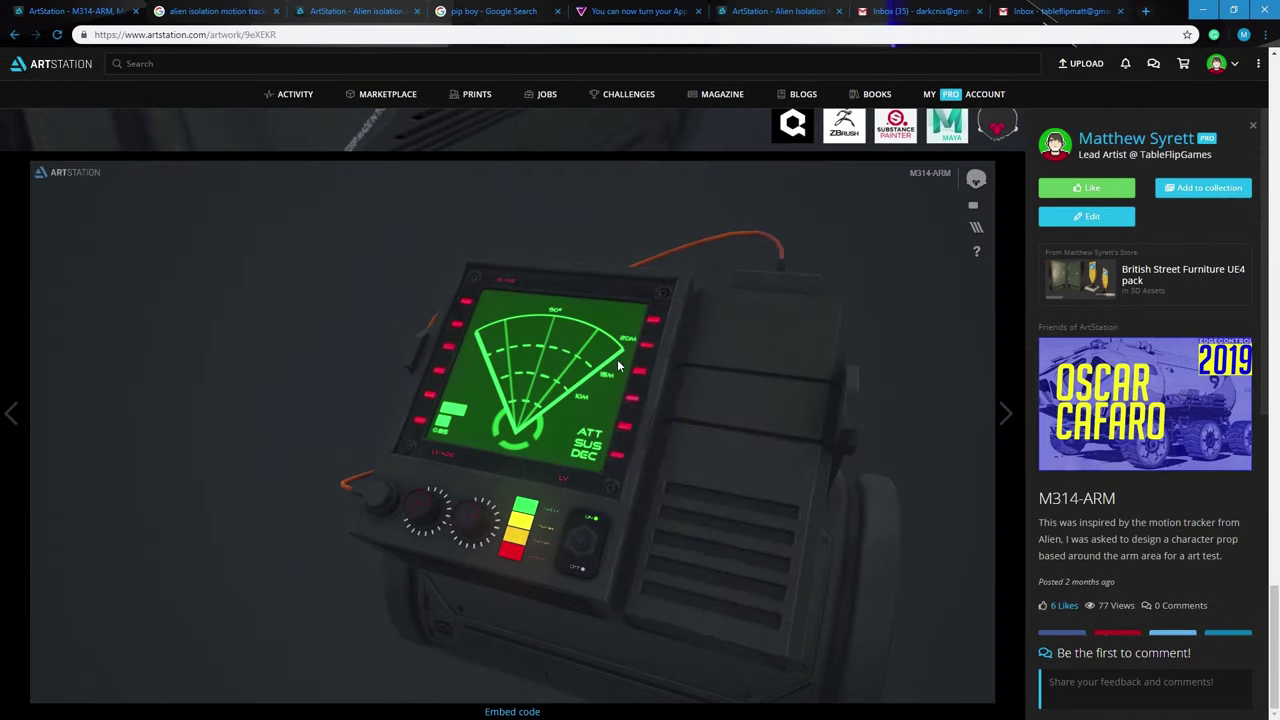
Look over the M314-ARM artwork on ArtStation and the Alien Isolation motion tracker image results as knob references.
scroll(586, 277, down, 1)
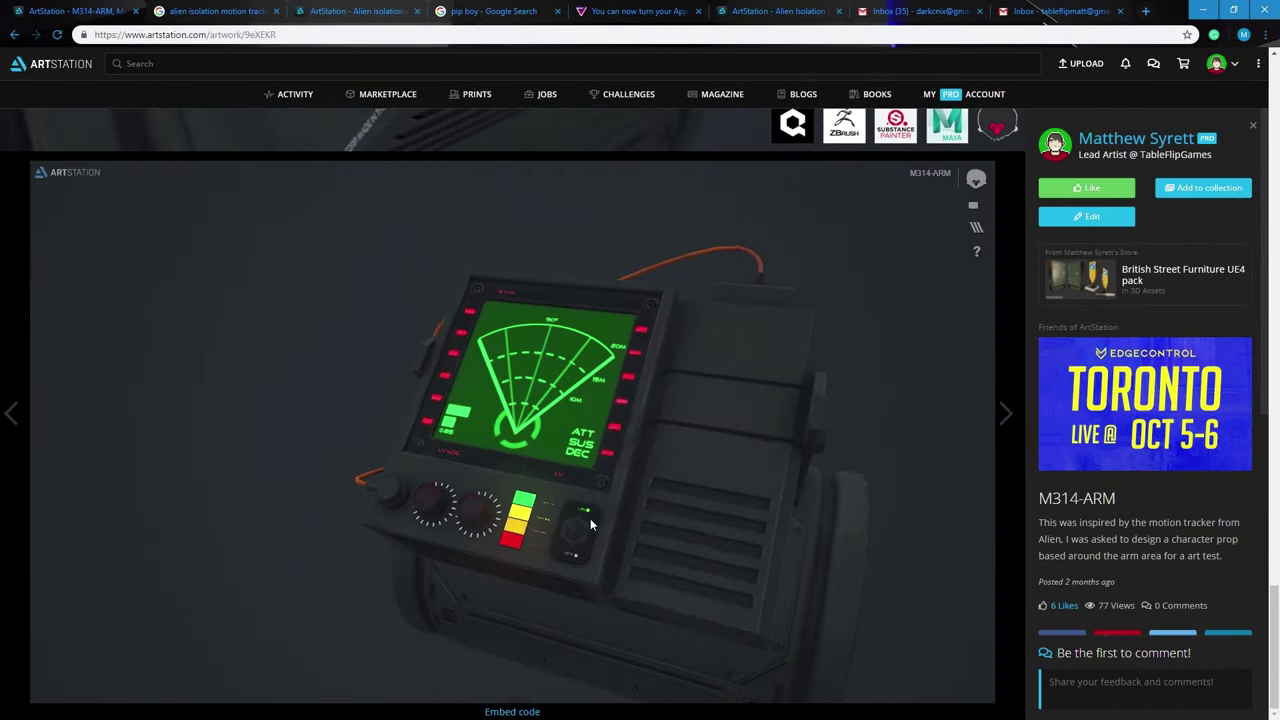
scroll(624, 473, down, 1)
middle_drag(635, 325, 624, 471)
click(202, 8)
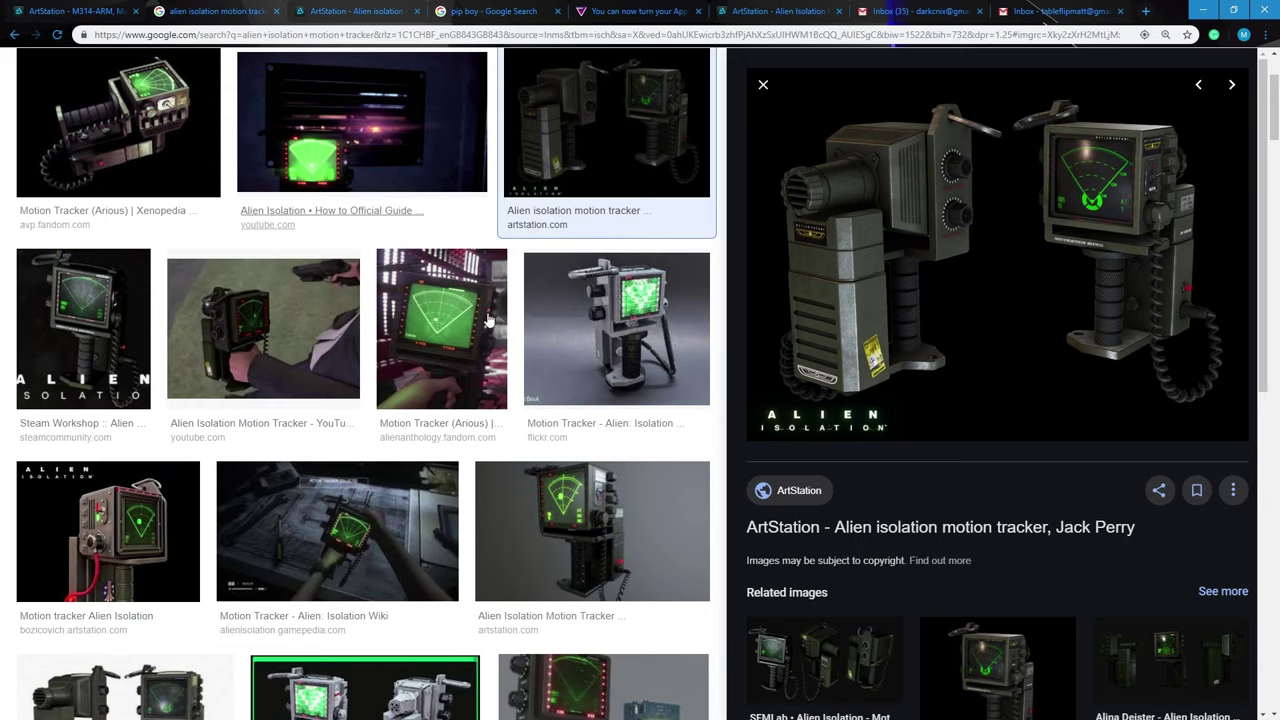
click(1204, 9)
Reposition the cylinder above the button strip at about X -3.01 and Z 16.3.
alt+middle_drag(527, 368, 630, 338)
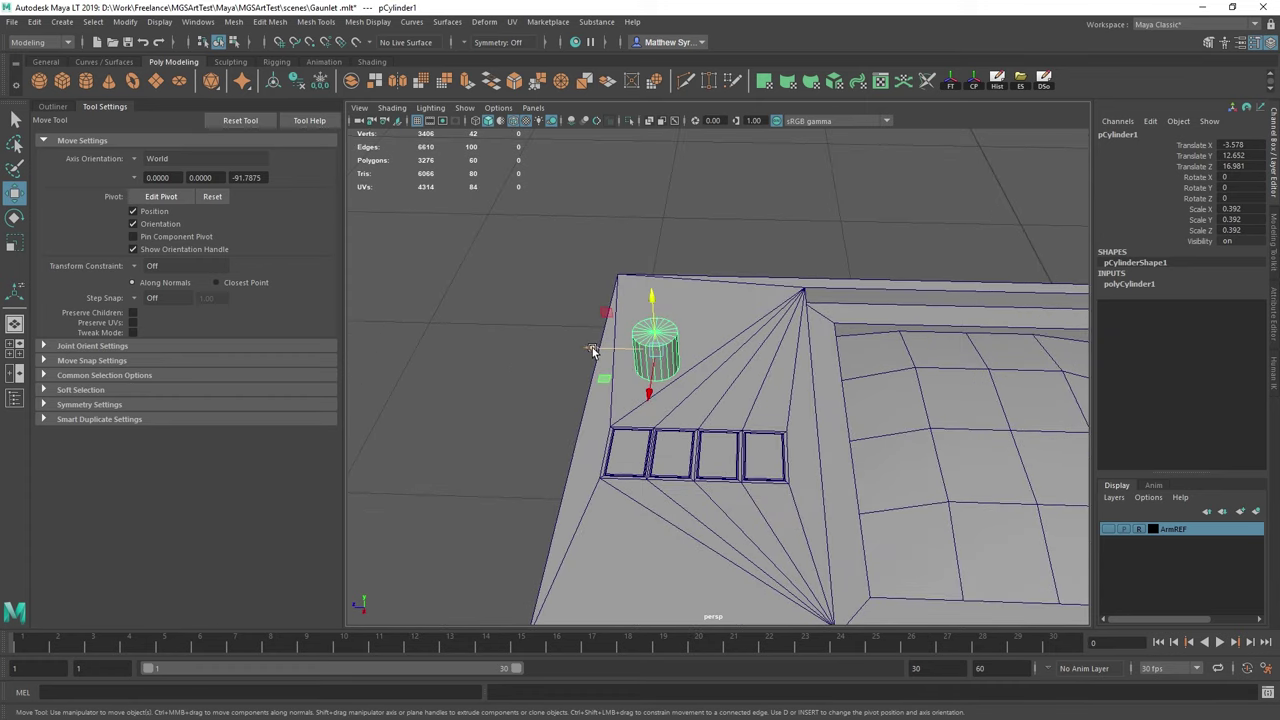
drag(592, 350, 641, 354)
drag(694, 391, 694, 415)
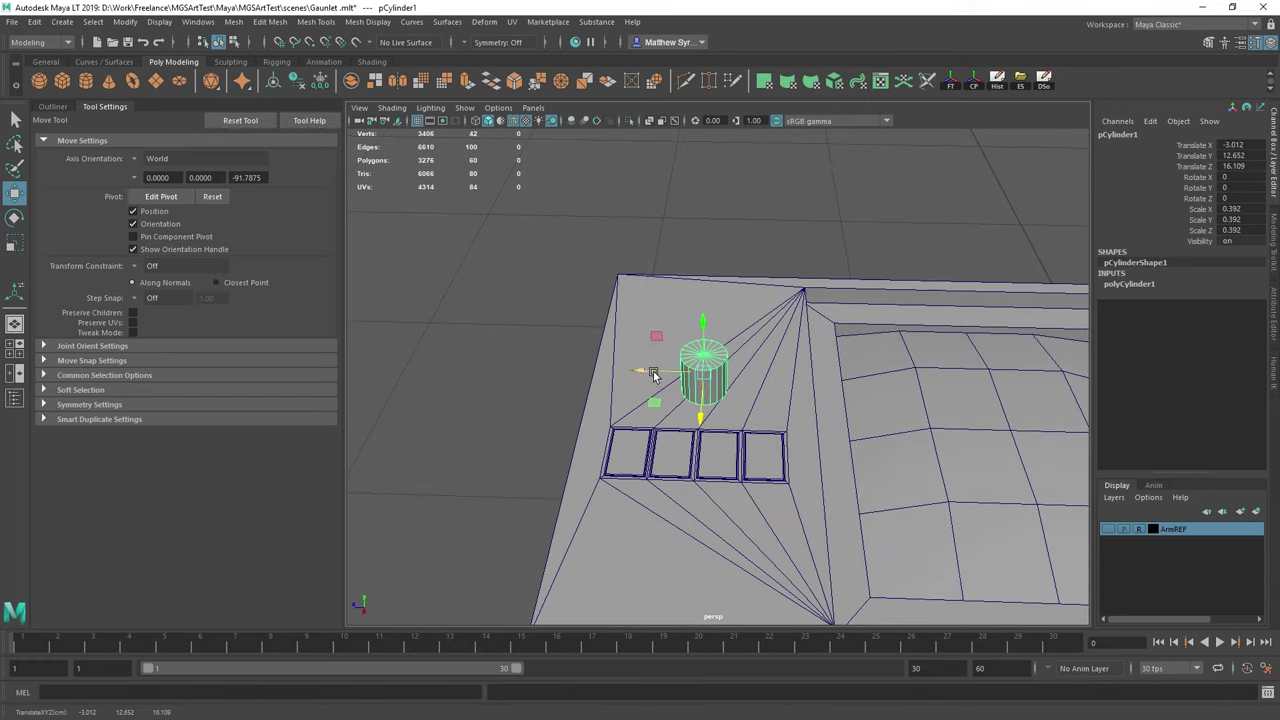
drag(653, 373, 643, 373)
Freeze the cylinder's transformations and delete its construction history.
key(f)
scroll(802, 361, down, 10)
alt+drag(765, 400, 829, 340)
alt+middle_drag(829, 340, 648, 381)
click(975, 84)
click(979, 85)
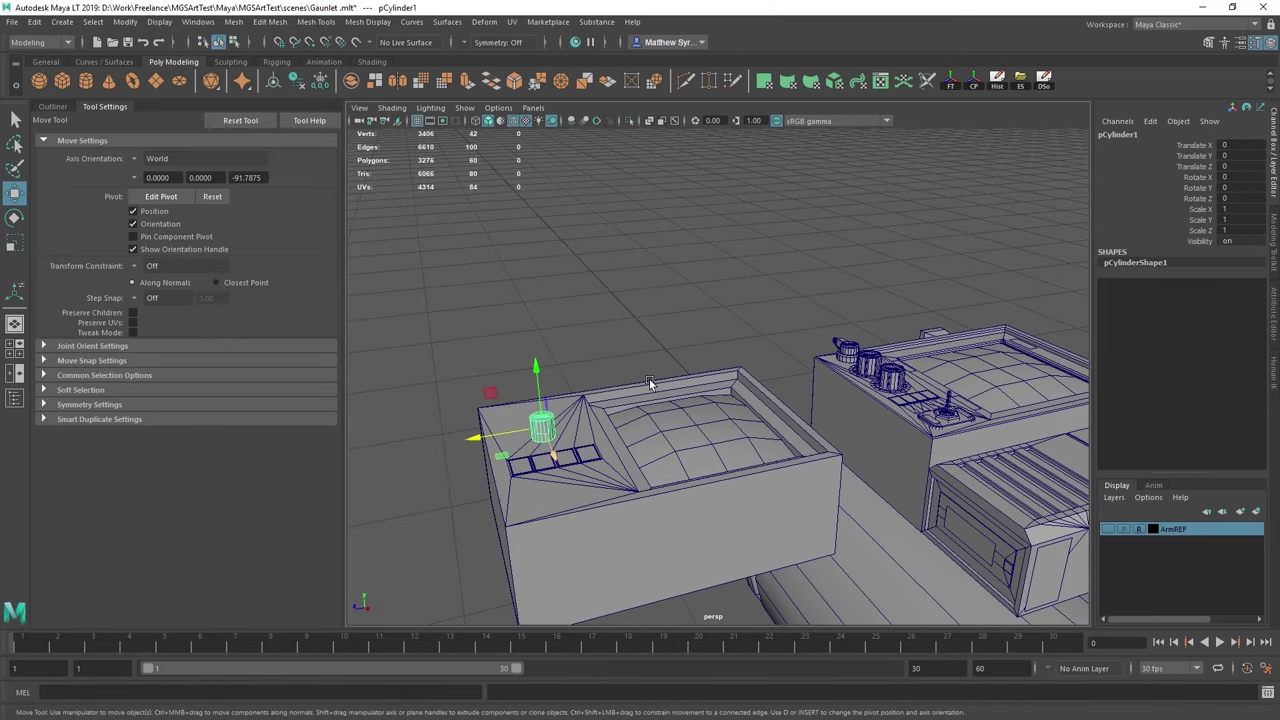
Examine the knobs and control panel layout on the finished screen housing up close.
scroll(719, 375, up, 4)
alt+drag(719, 379, 665, 377)
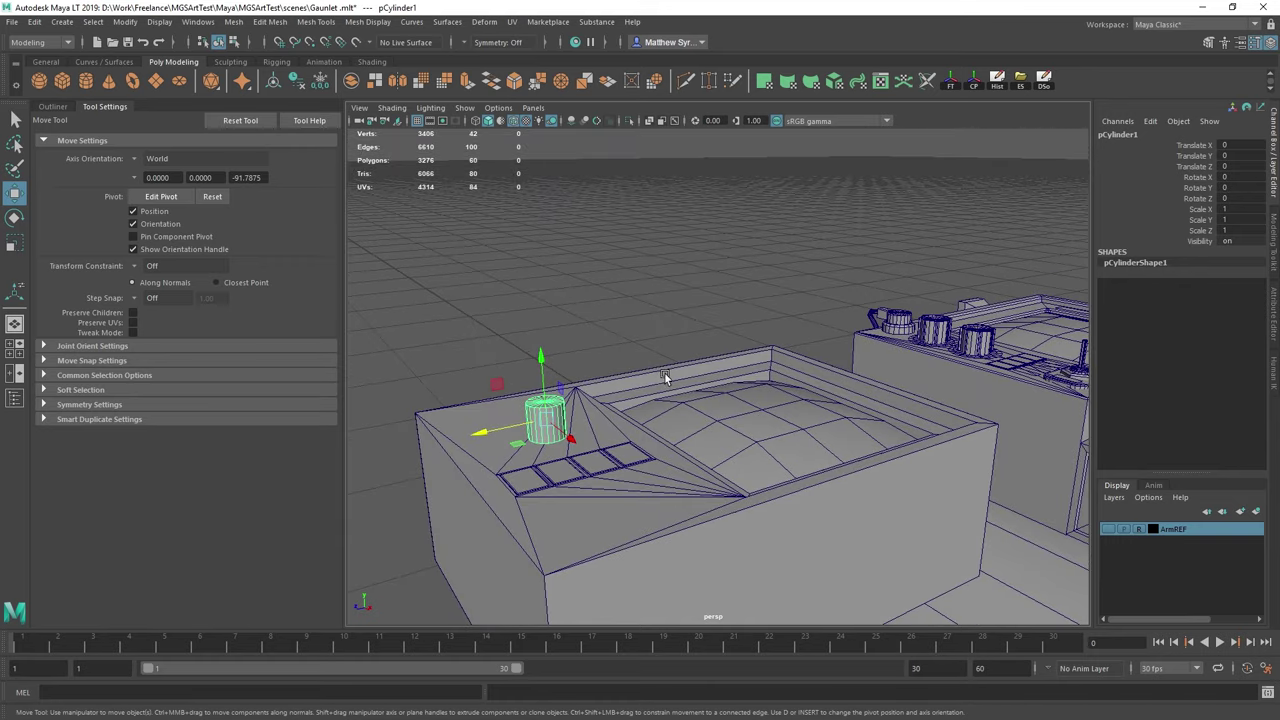
alt+middle_drag(642, 393, 709, 377)
scroll(709, 377, up, 3)
alt+drag(709, 377, 591, 474)
alt+middle_drag(591, 474, 500, 518)
click(690, 460)
key(f)
alt+drag(786, 440, 788, 280)
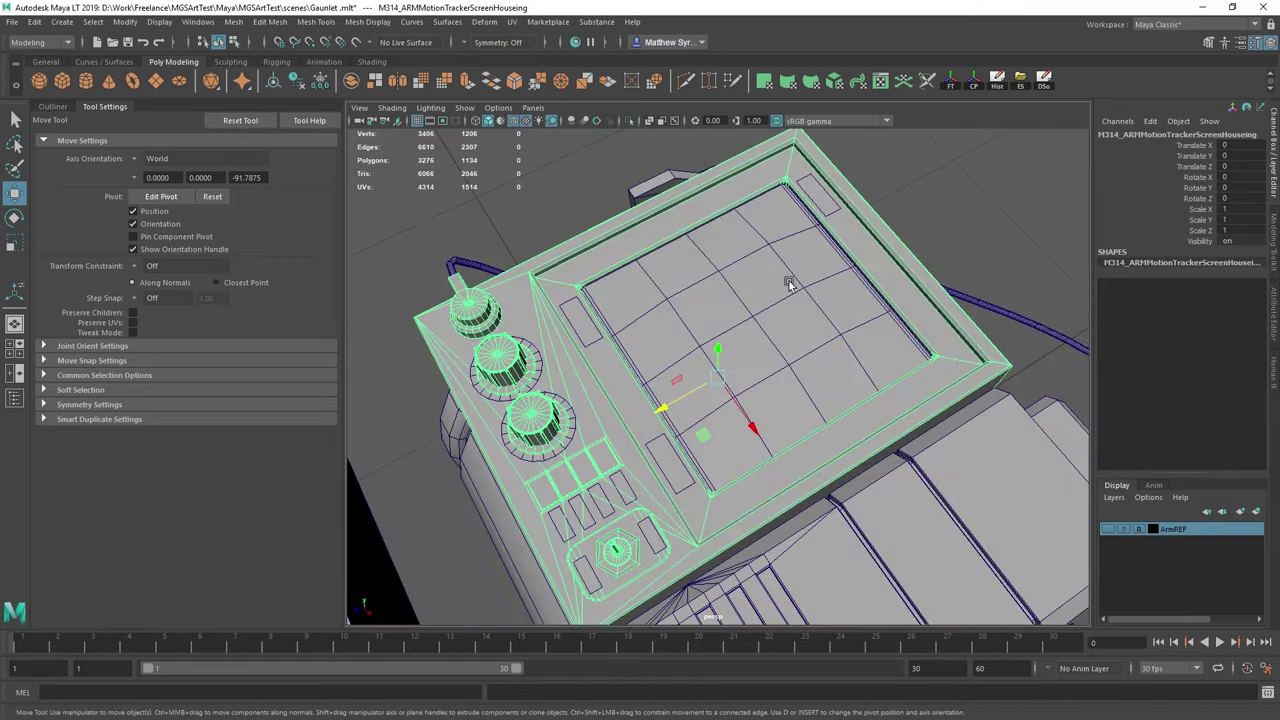
alt+middle_drag(788, 280, 905, 322)
scroll(718, 400, up, 3)
alt+drag(620, 468, 690, 412)
Inspect how the finished knob nearest the button strip is built by selecting its body faces and a grip ridge.
right_drag(726, 341, 722, 384)
click(719, 390)
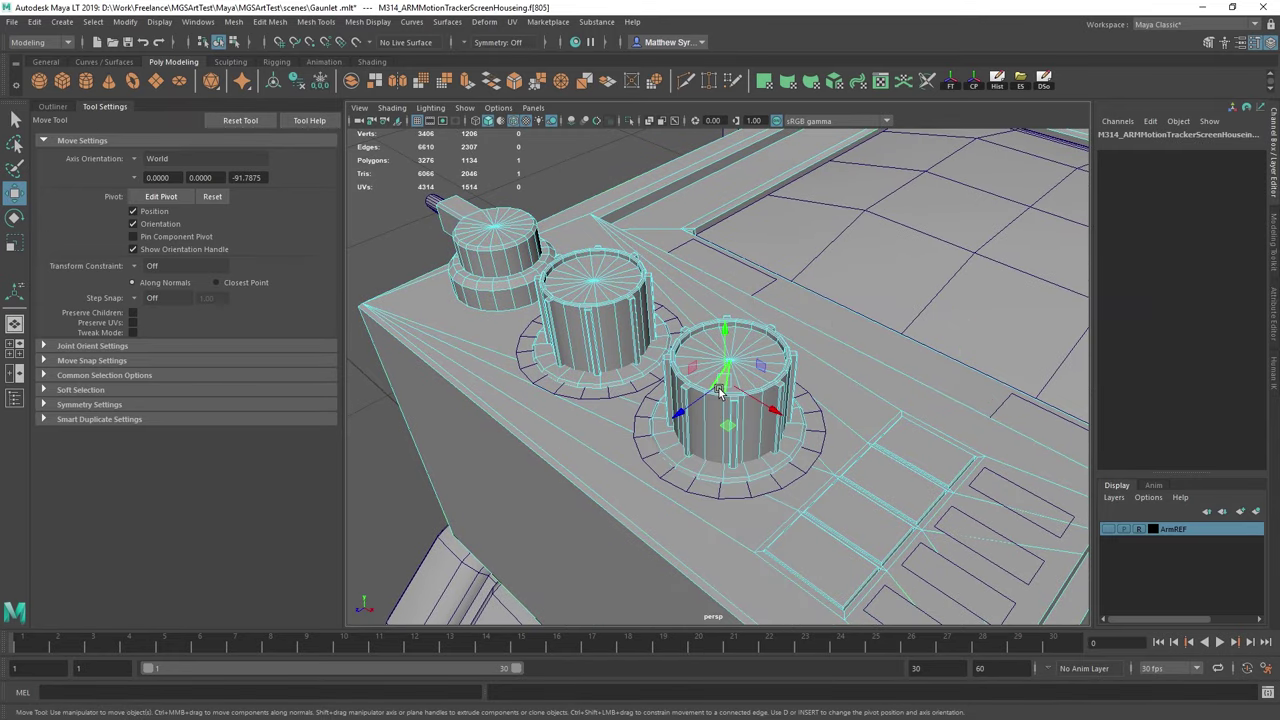
key(q)
double_click(727, 398)
key(f)
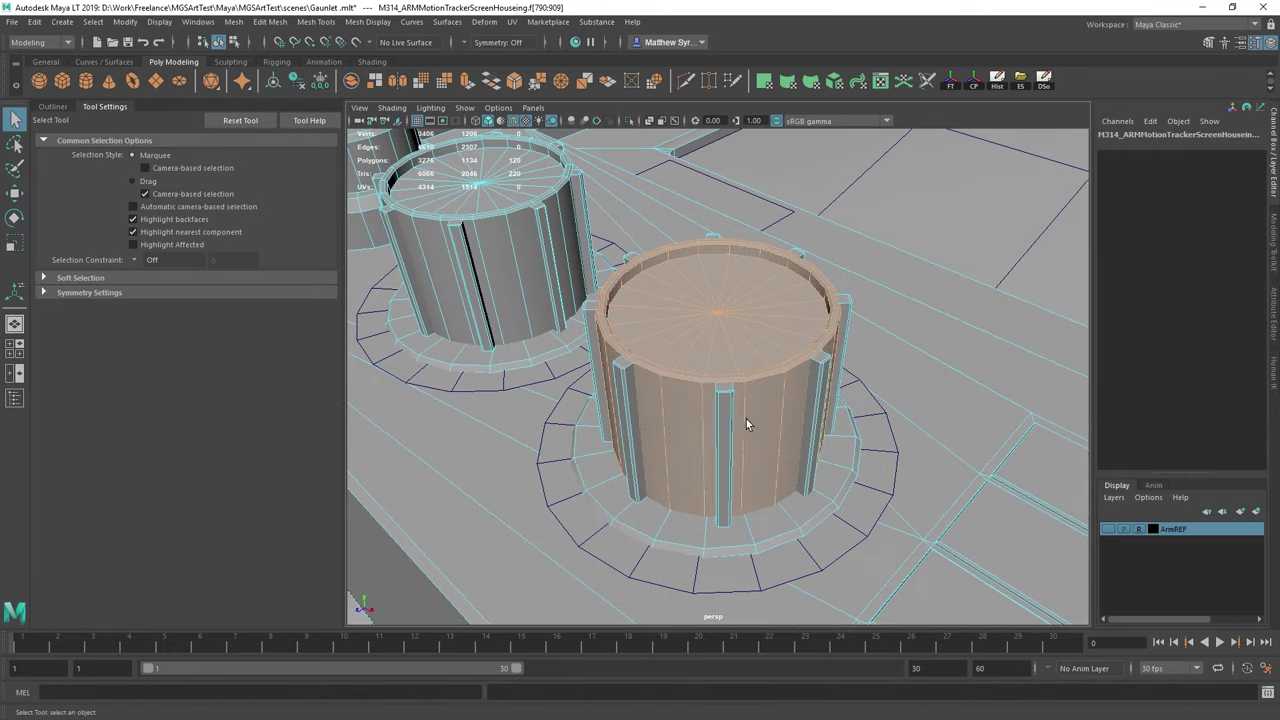
alt+drag(706, 326, 760, 351)
click(793, 456)
click(692, 461)
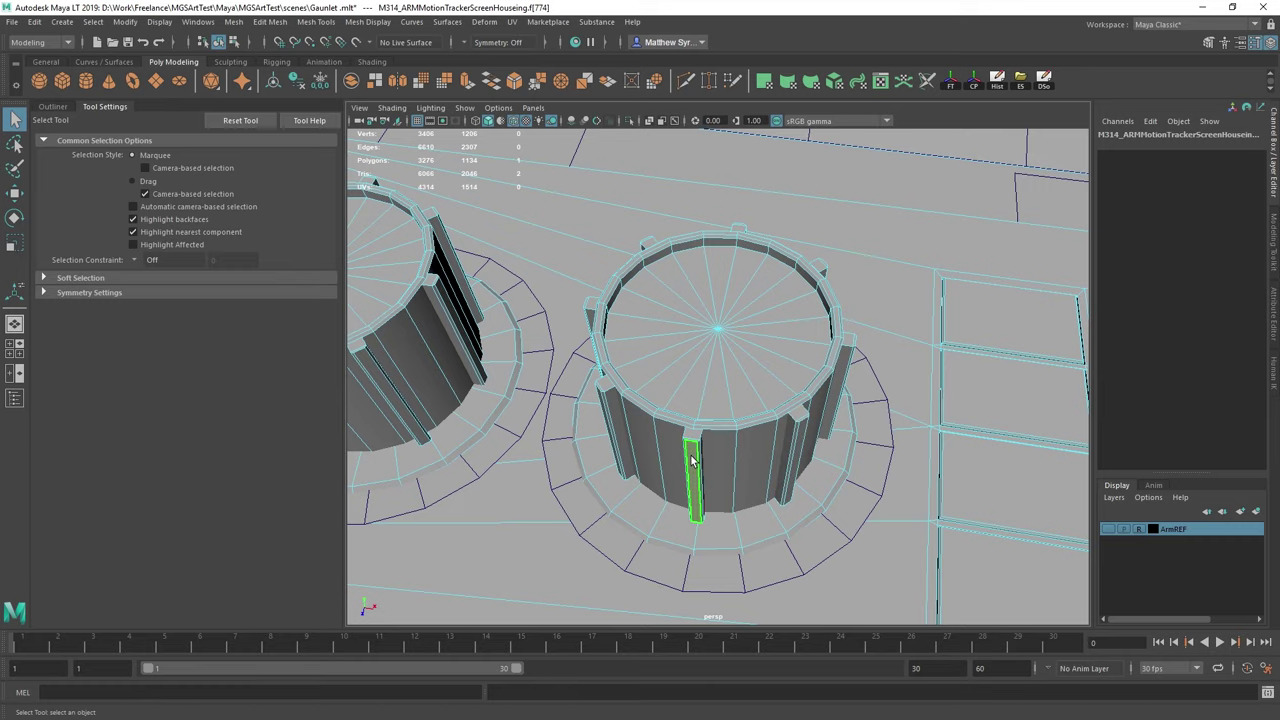
Extrude the new cylinder's top cap faces and scale them slightly inward to form a narrow rim.
scroll(714, 449, down, 8)
alt+drag(714, 449, 460, 390)
alt+middle_drag(460, 390, 782, 403)
scroll(782, 403, up, 3)
alt+middle_drag(412, 402, 634, 391)
scroll(634, 391, up, 6)
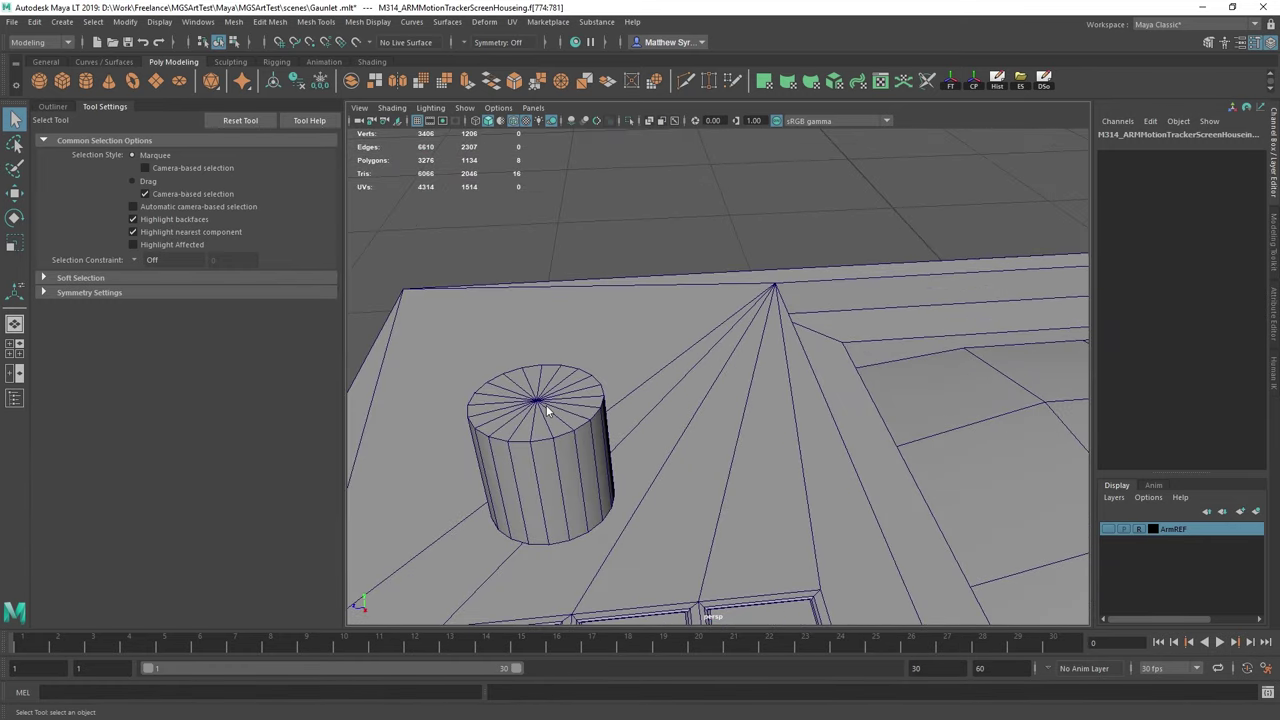
right_drag(547, 406, 494, 347)
click(525, 420)
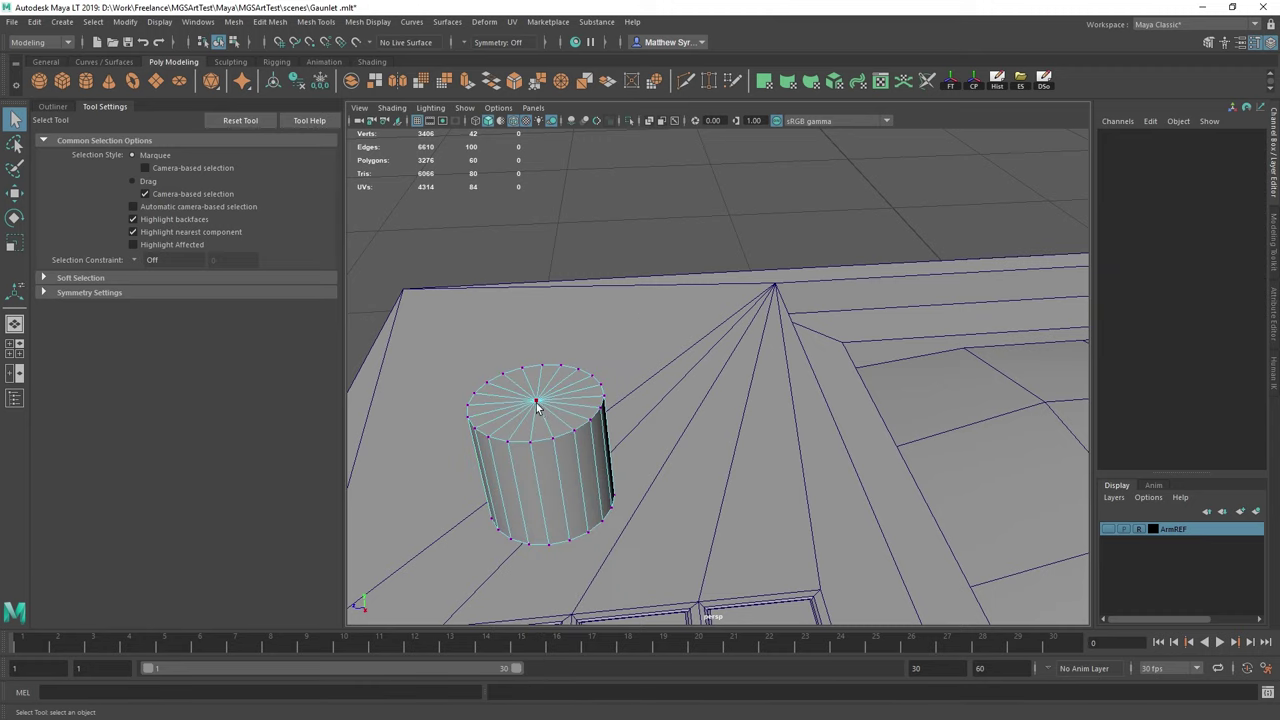
click(536, 402)
ctrl+right_click(553, 393)
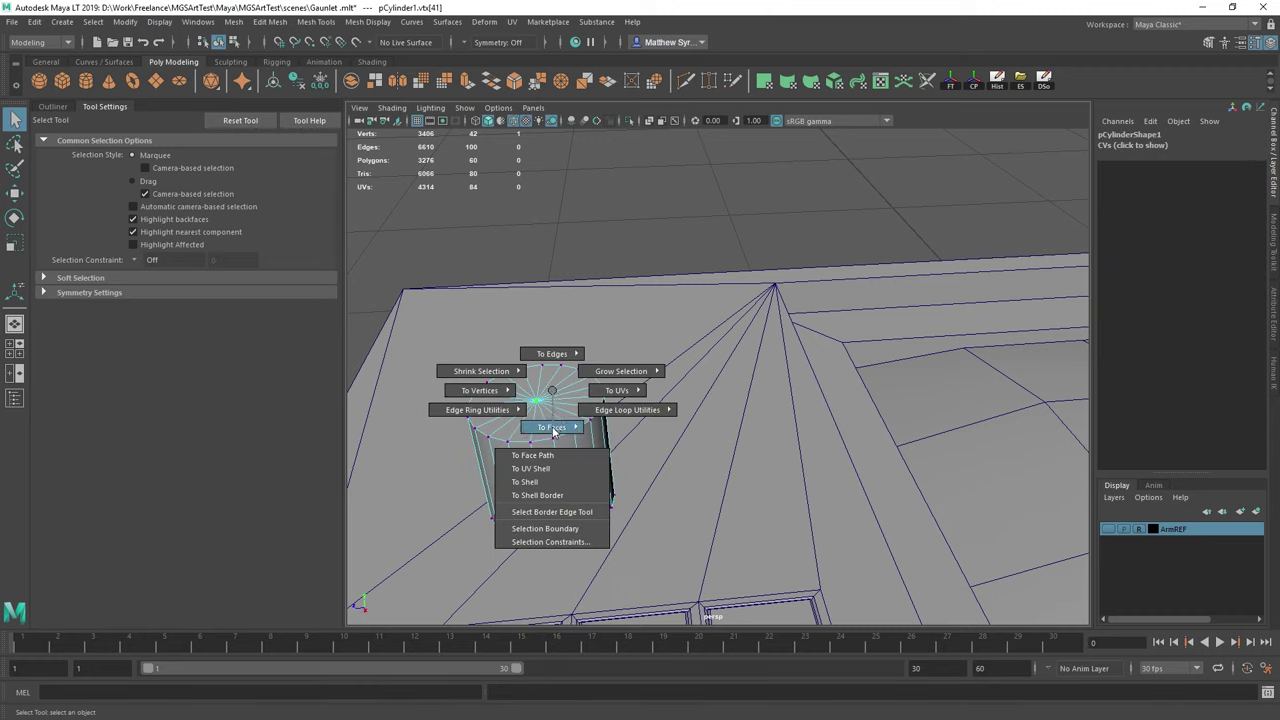
ctrl+right_drag(554, 432, 554, 458)
shift+right_drag(555, 384, 556, 420)
key(w)
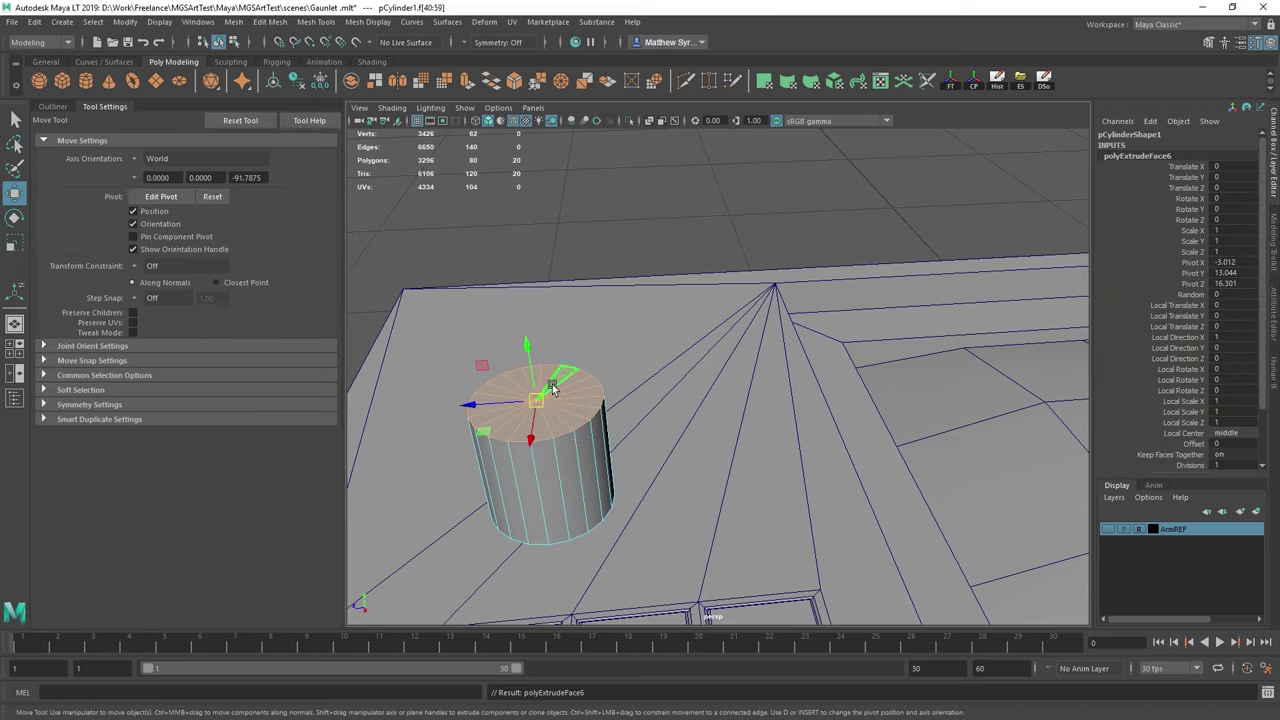
key(r)
drag(537, 402, 526, 405)
Extrude the inset cap faces again and lower them to recess the top inside the rim.
key(g)
key(w)
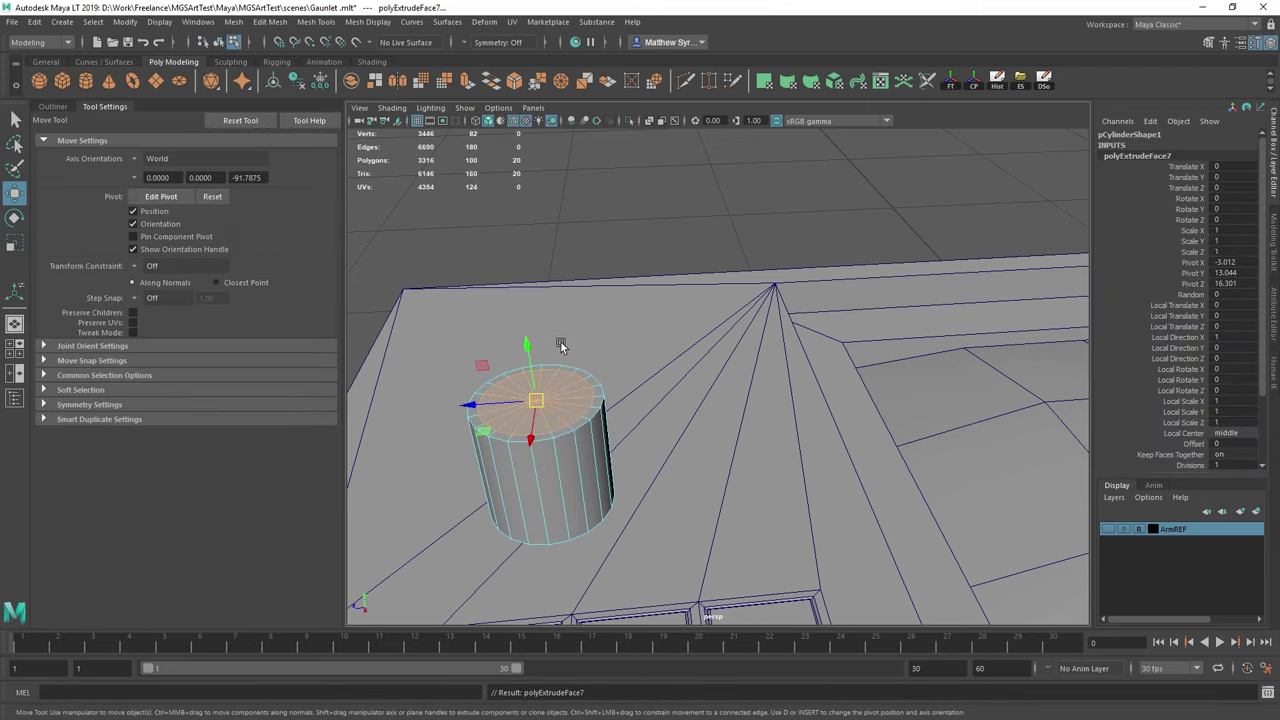
drag(524, 347, 528, 363)
Bevel the cylinder's rim edges with a custom fraction, return to object mode and clear the selection.
key(q)
right_drag(570, 395, 624, 393)
click(568, 376)
alt+drag(520, 345, 619, 388)
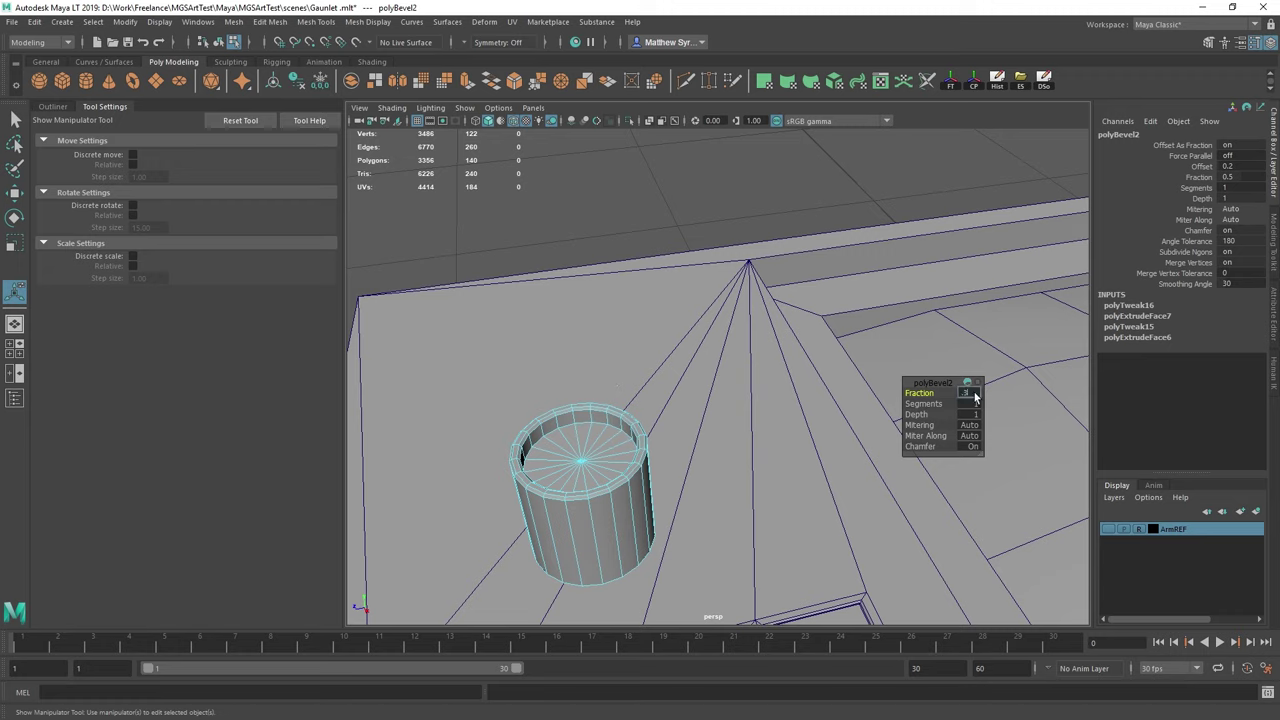
right_drag(608, 430, 718, 317)
key(q)
click(604, 316)
Turn off the wireframe overlay and inspect the shaded knob with its recessed top.
click(514, 122)
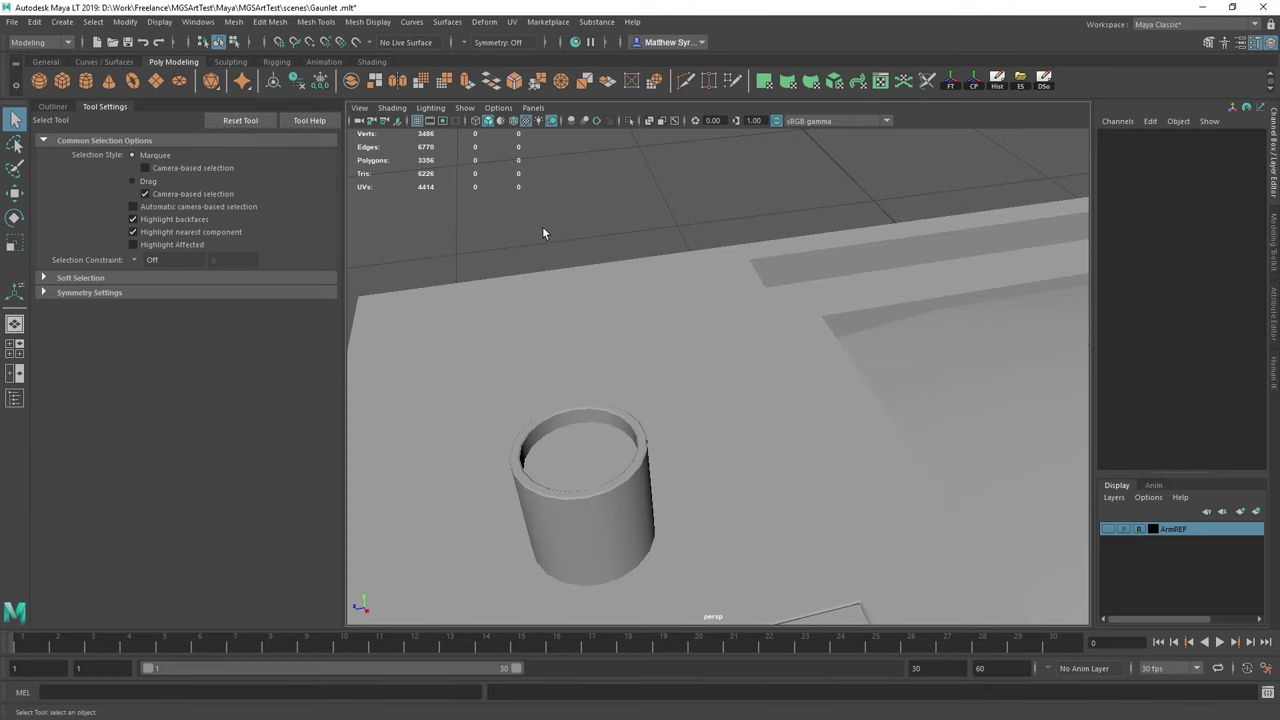
scroll(620, 330, down, 4)
alt+drag(640, 350, 683, 381)
scroll(712, 436, up, 2)
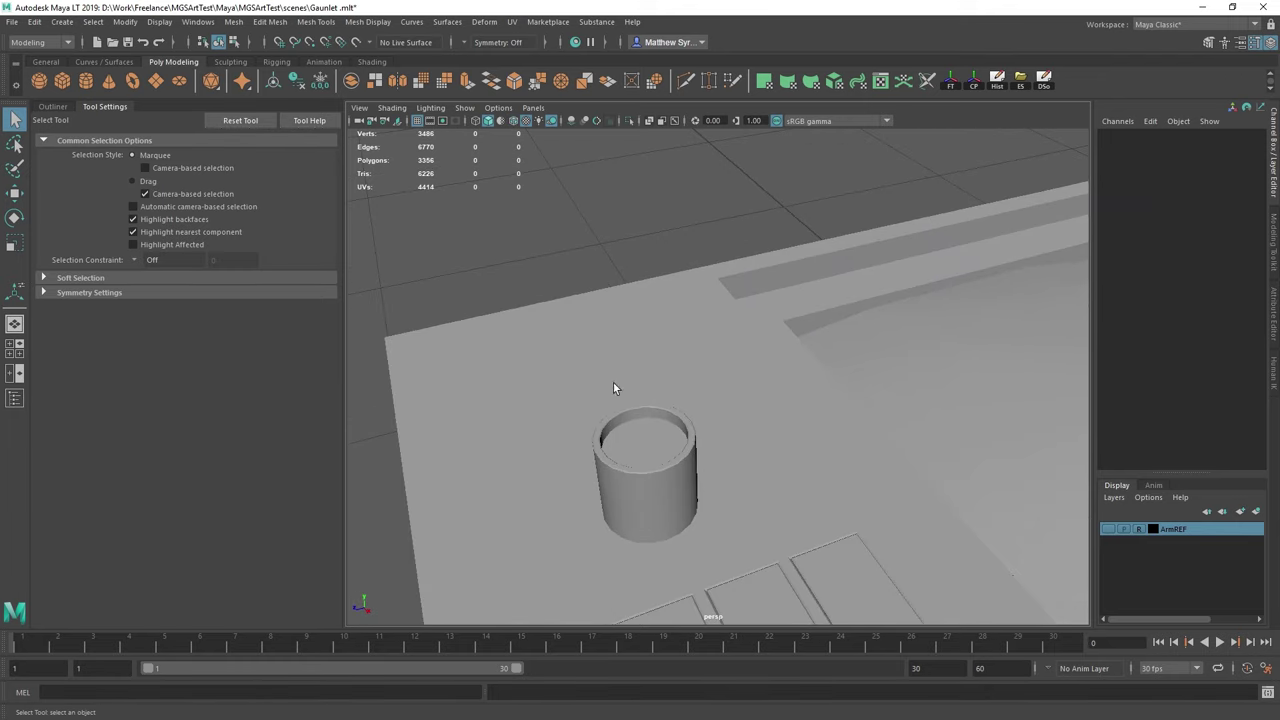
Examine the knobs' grip ridges and base rings on the finished screen housing, selecting the housing to show its topology.
alt+middle_drag(780, 395, 428, 474)
scroll(428, 474, down, 5)
alt+middle_drag(788, 356, 695, 398)
scroll(740, 388, up, 3)
alt+middle_drag(808, 377, 698, 416)
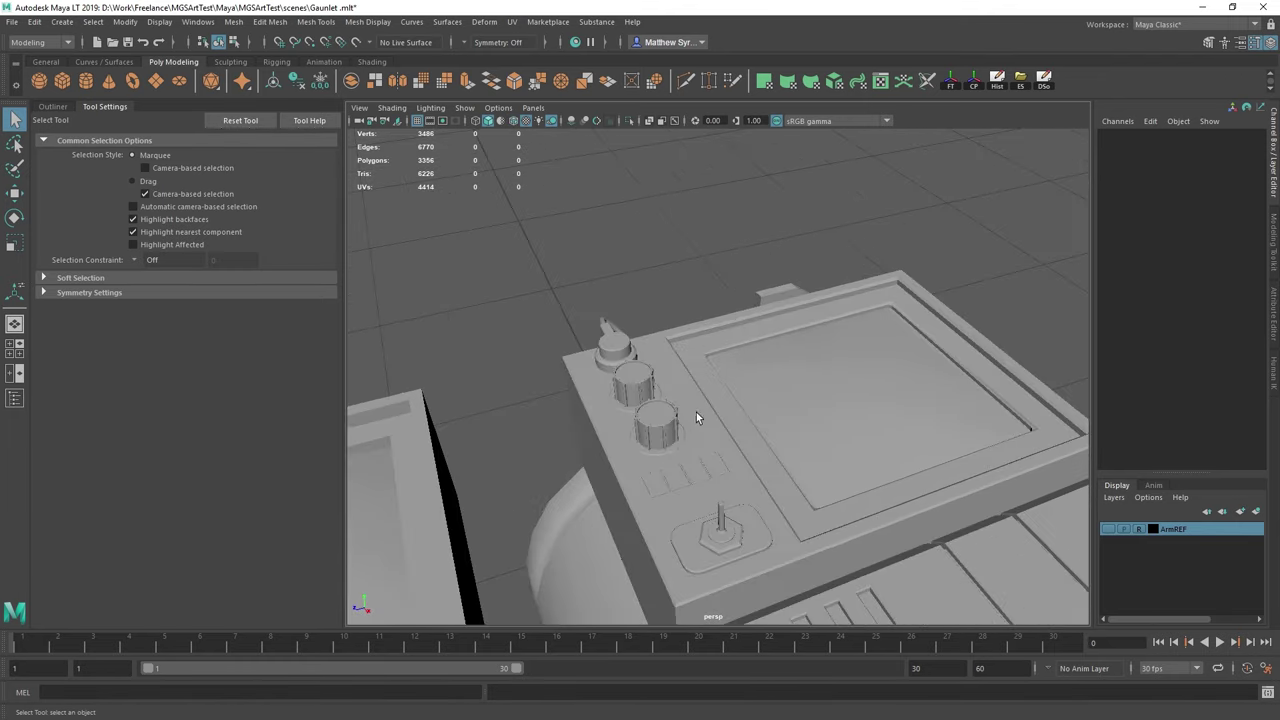
scroll(696, 412, up, 5)
alt+middle_drag(603, 448, 725, 376)
scroll(660, 416, up, 2)
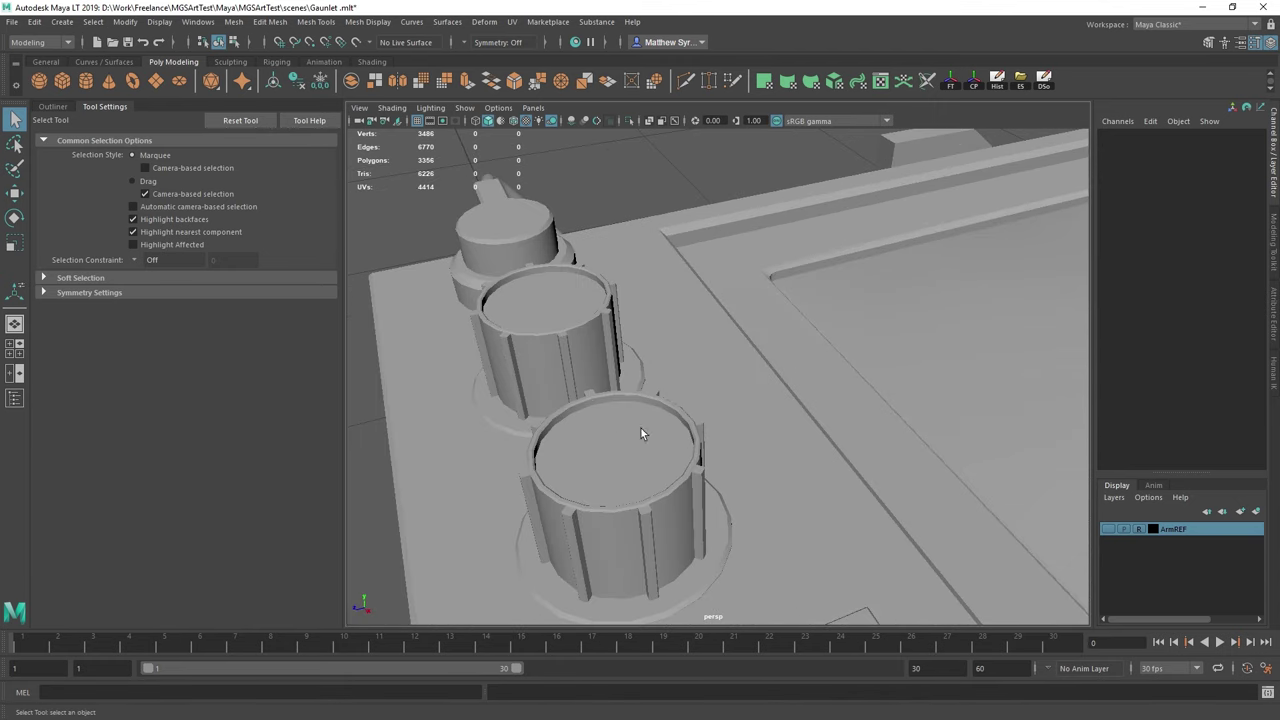
click(610, 485)
scroll(557, 500, down, 5)
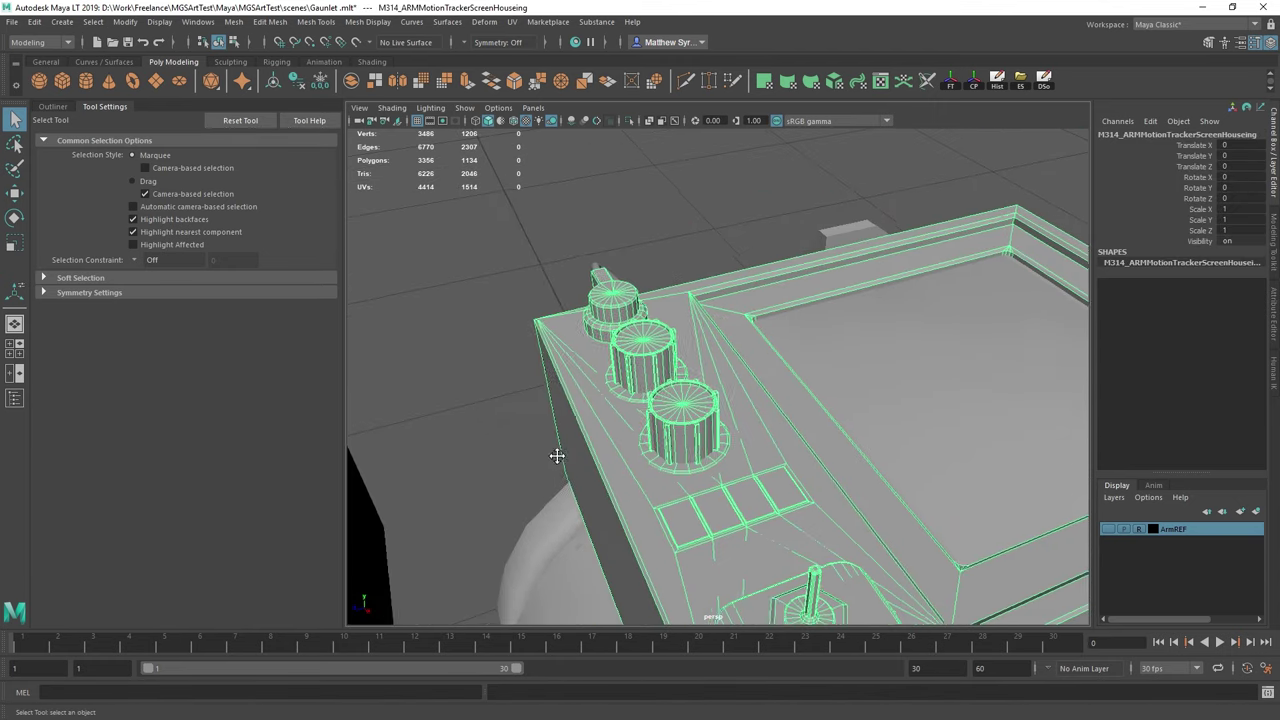
Create a polygon cube and snap it to the rim of the recessed knob cylinder.
alt+middle_drag(557, 454, 980, 272)
scroll(960, 285, down, 4)
alt+middle_drag(630, 408, 748, 370)
scroll(800, 350, up, 4)
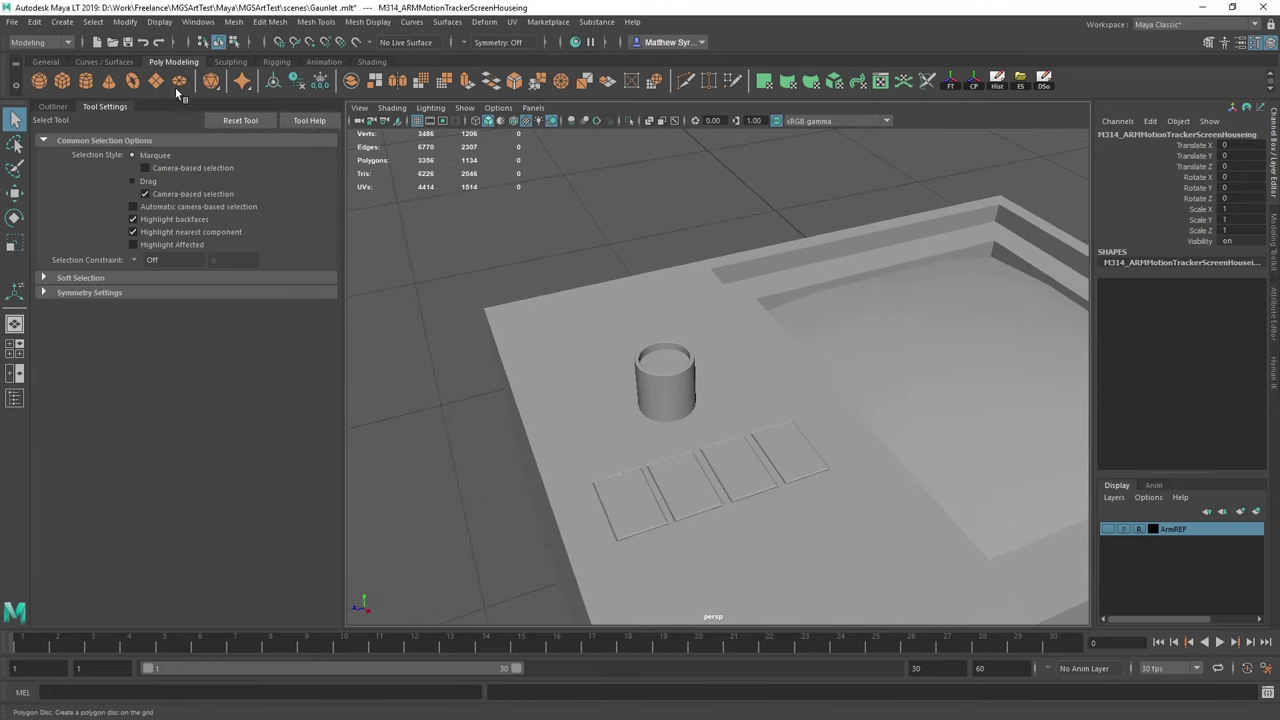
click(62, 82)
scroll(788, 380, down, 7)
key(w)
scroll(814, 391, up, 3)
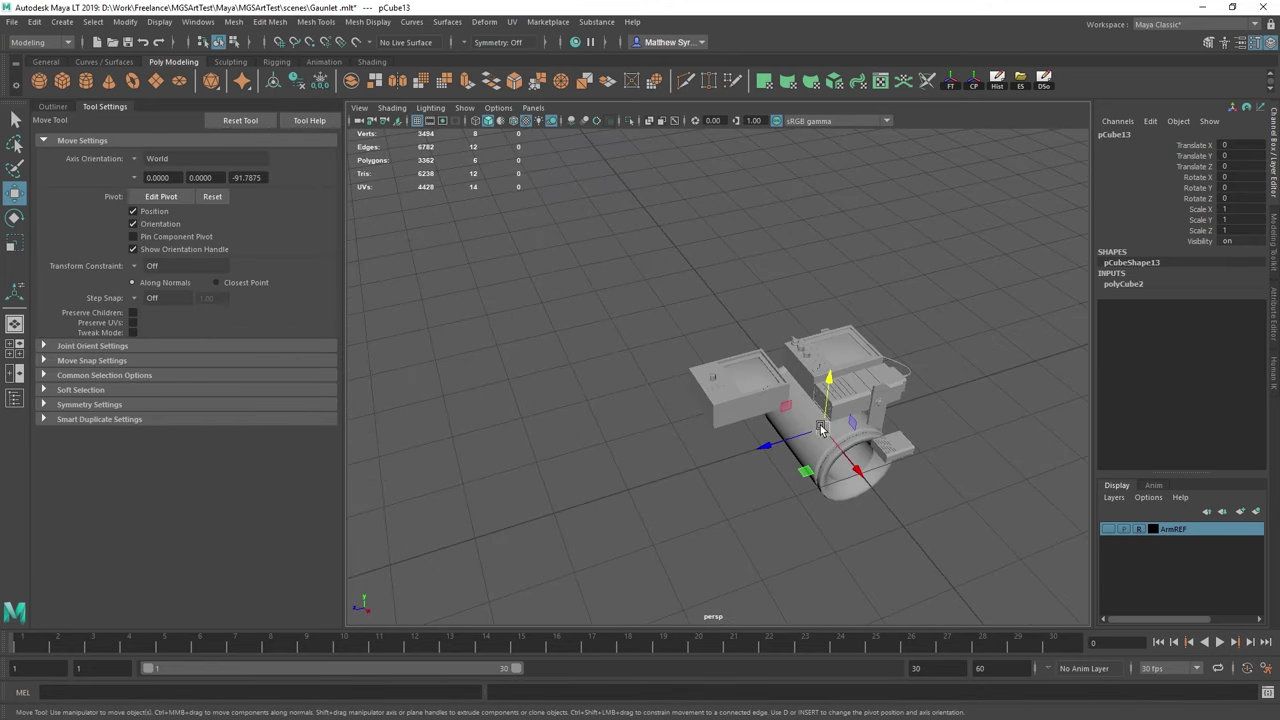
key(v)
drag(826, 427, 675, 386)
Scale the new cube down uniformly to about 0.152 as the start of a grip ridge.
key(f)
scroll(716, 378, down, 5)
key(e)
key(r)
key(w)
key(space)
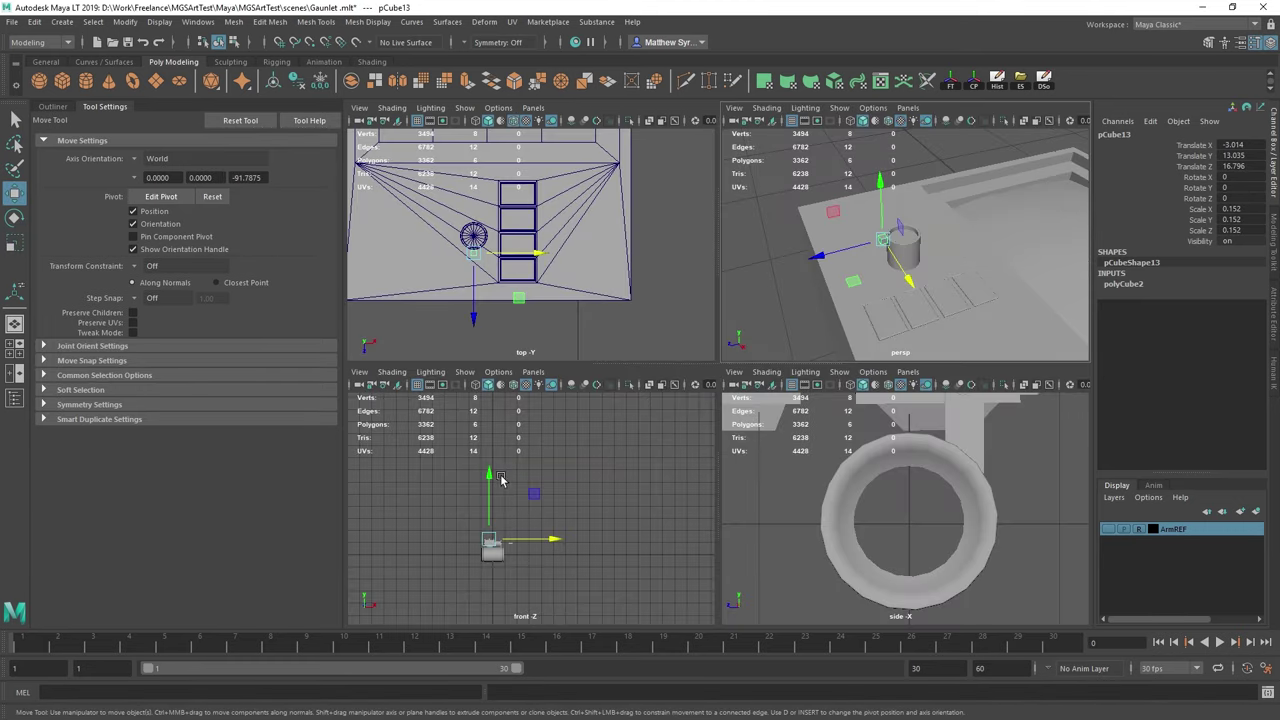
In the front view, snap the cube's upper vertices level with the cylinder's top edge.
key(space)
key(f)
scroll(681, 342, down, 7)
scroll(704, 379, up, 10)
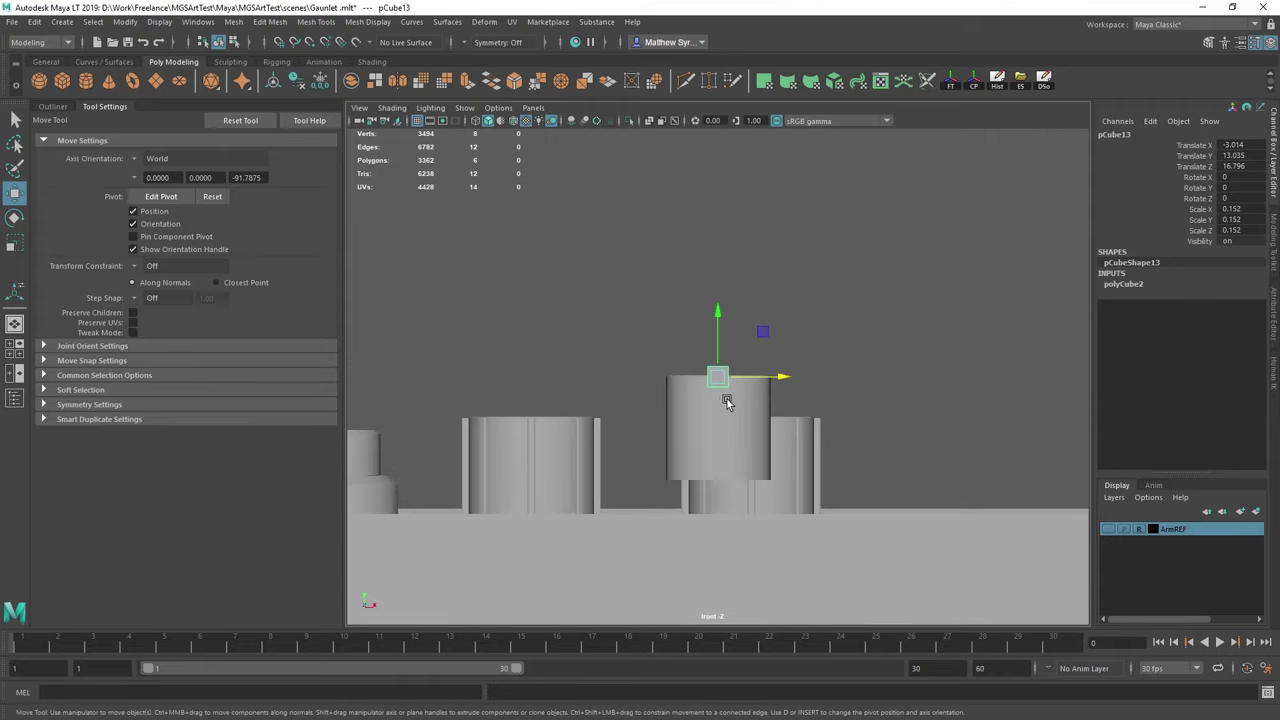
alt+middle_drag(737, 389, 680, 374)
scroll(680, 374, up, 2)
key(q)
right_drag(665, 348, 616, 318)
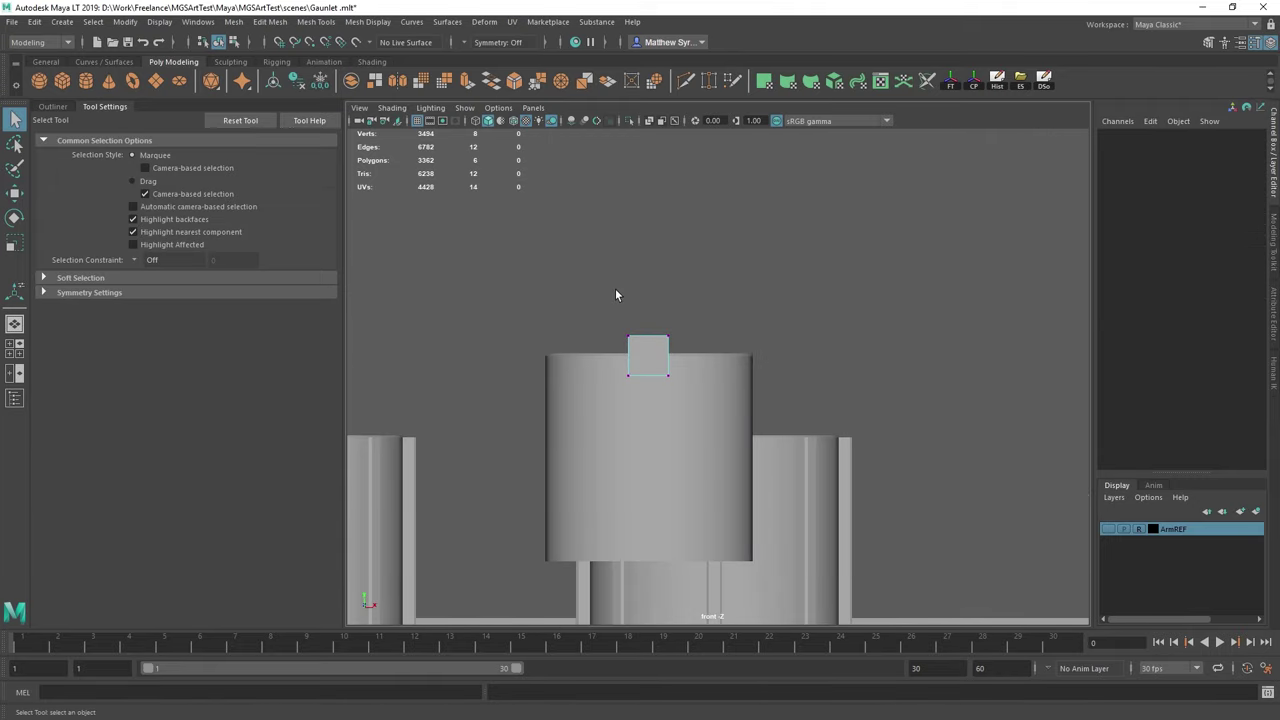
key(w)
drag(650, 268, 643, 323)
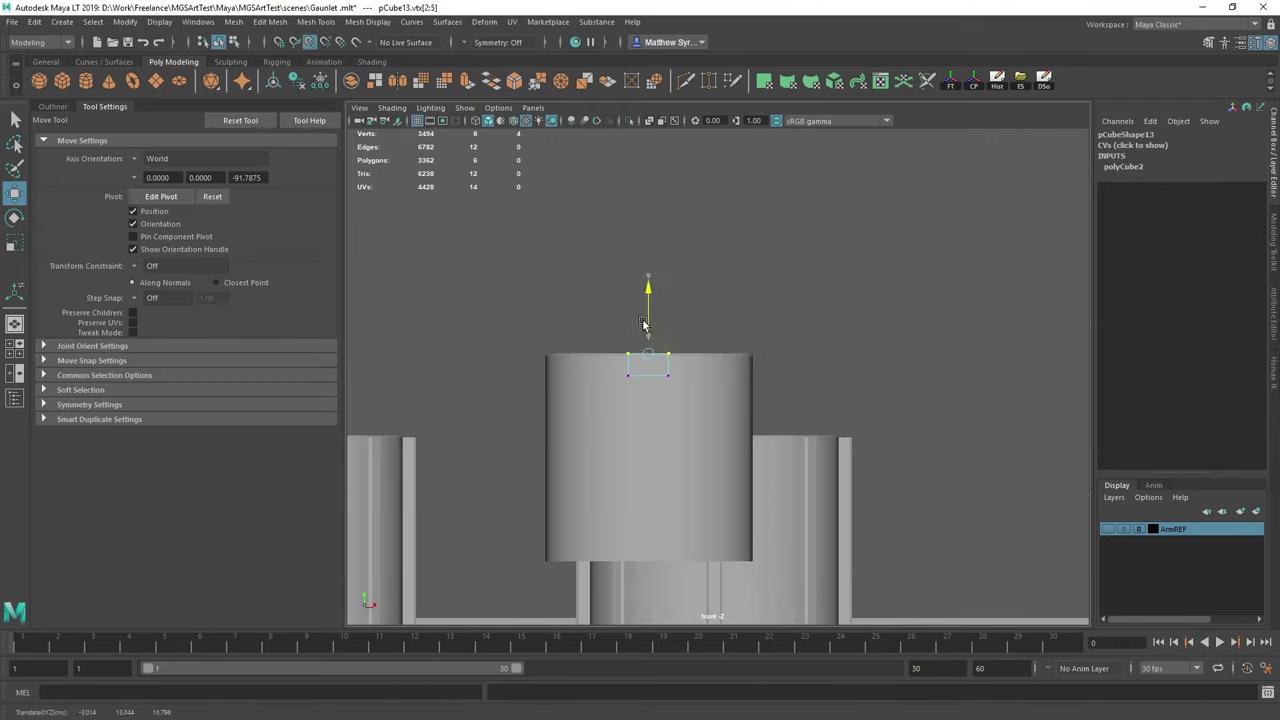
Snap the cube's lower vertices to the cylinder's base height to stretch it into a full-height strip.
key(q)
drag(617, 383, 676, 365)
key(w)
key(v)
drag(649, 320, 795, 395)
Narrow the strip by moving the vertices along one side inward, then return to object selection.
key(space)
key(space)
scroll(697, 357, up, 4)
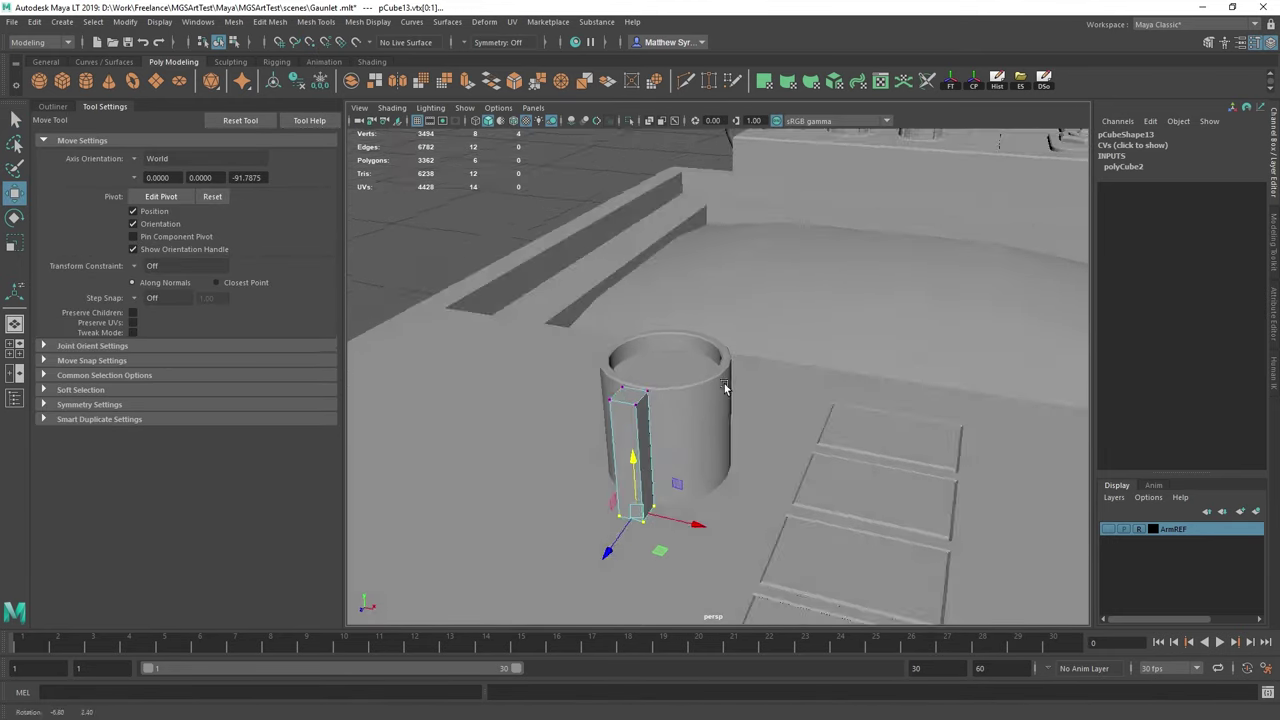
key(q)
drag(654, 390, 737, 612)
scroll(694, 443, up, 4)
key(w)
drag(692, 526, 661, 534)
drag(740, 364, 654, 387)
click(614, 453)
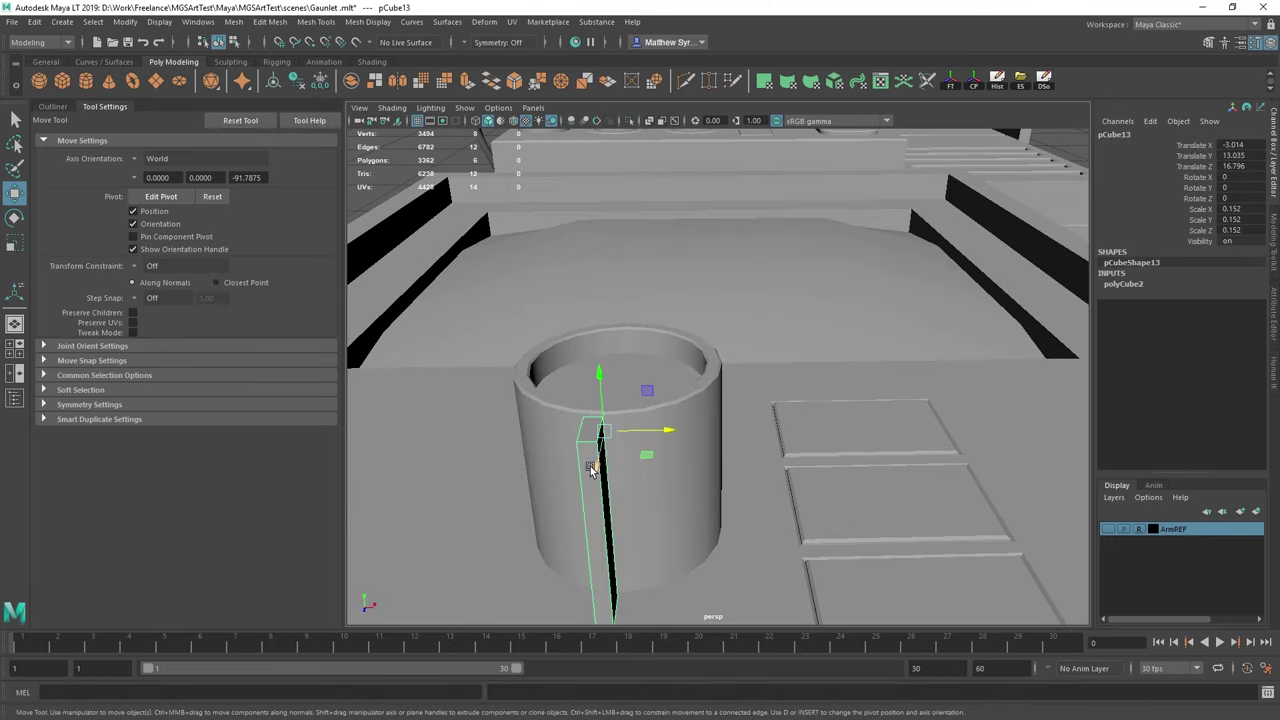
Delete the strip's hidden inner face that points towards the cylinder.
key(space)
key(space)
alt+drag(868, 264, 692, 378)
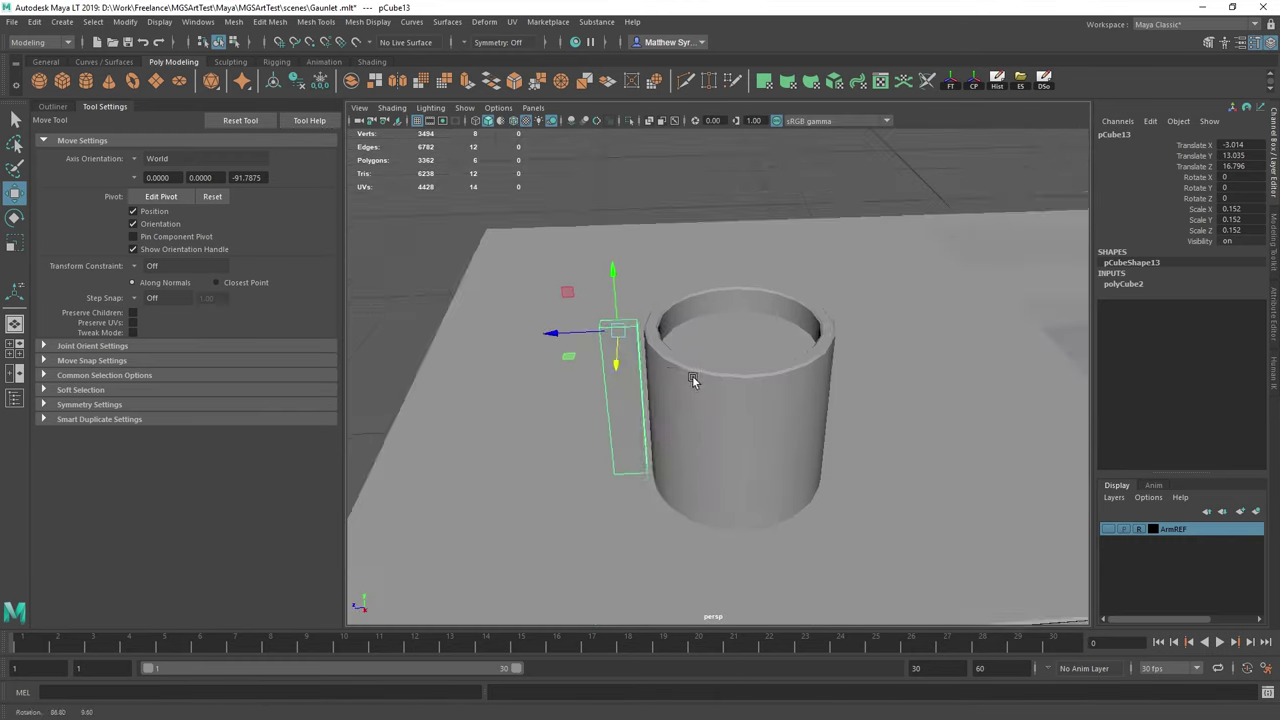
alt+right_drag(692, 378, 720, 408)
key(q)
right_drag(660, 340, 659, 380)
alt+drag(656, 379, 680, 386)
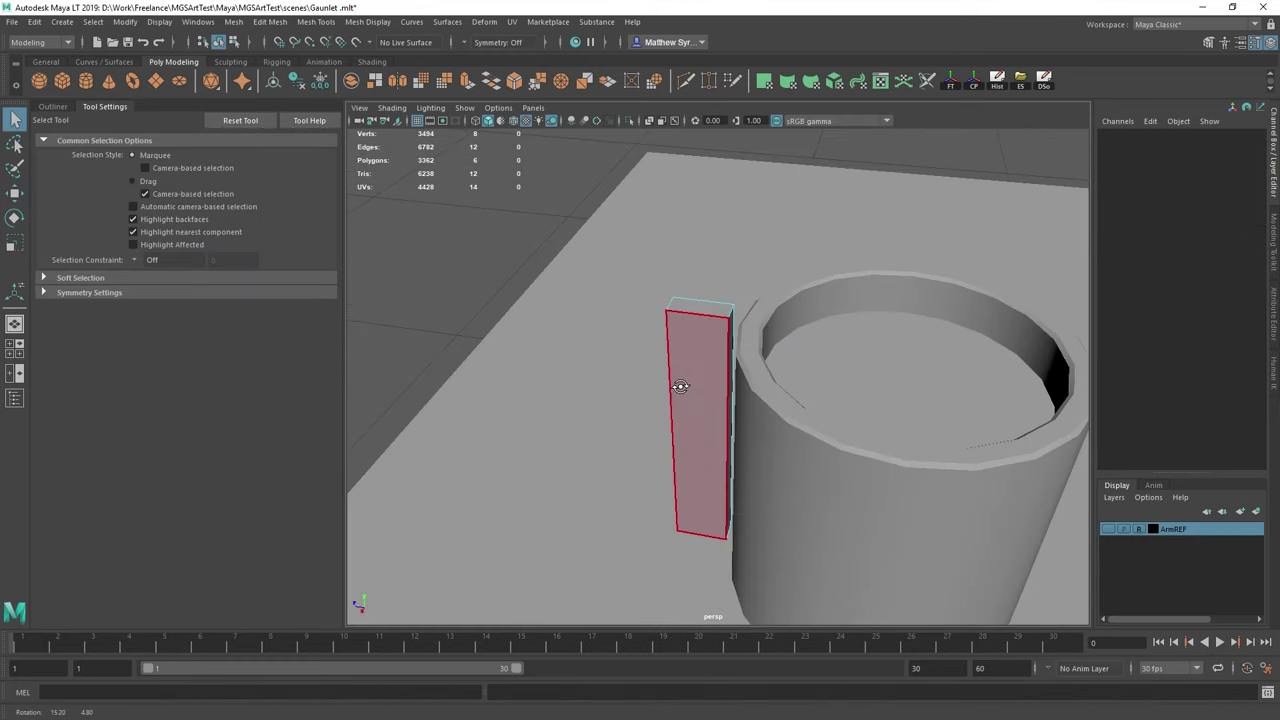
click(730, 340)
key(Delete)
Move the vertices around the strip's open side outward to make the strip thinner.
right_drag(730, 340, 713, 302)
drag(800, 622, 800, 620)
key(w)
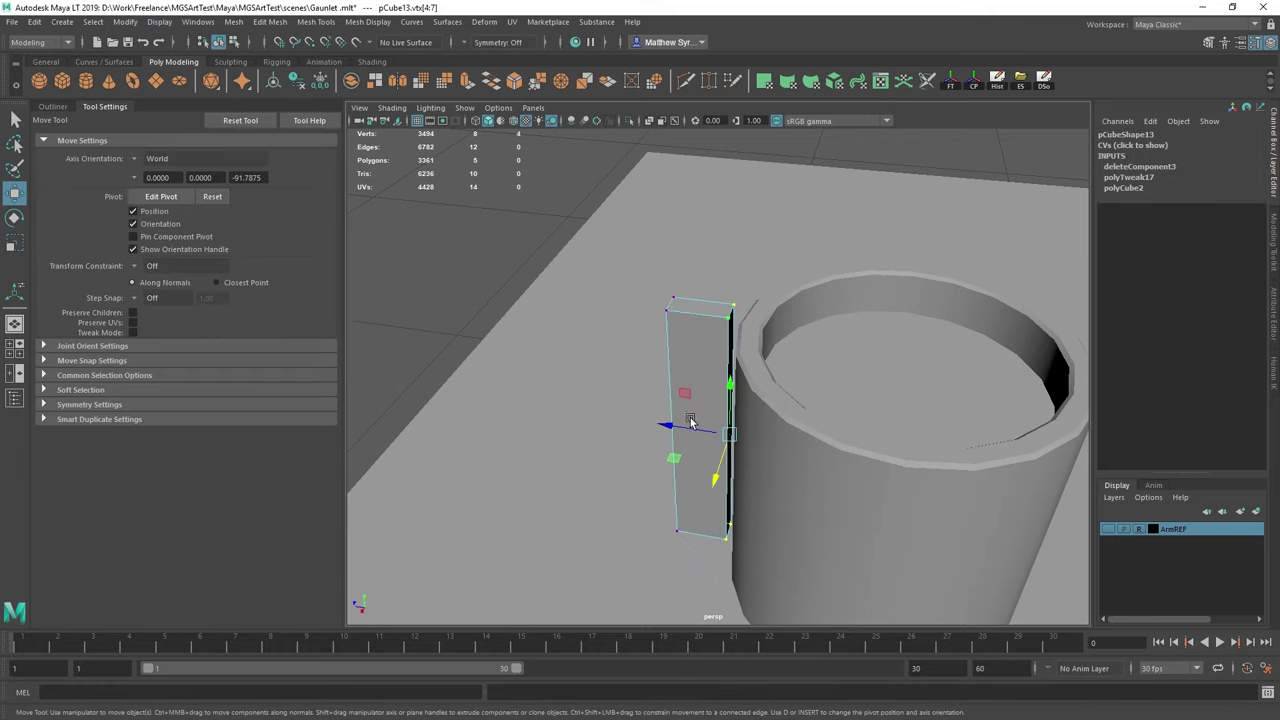
drag(690, 420, 643, 420)
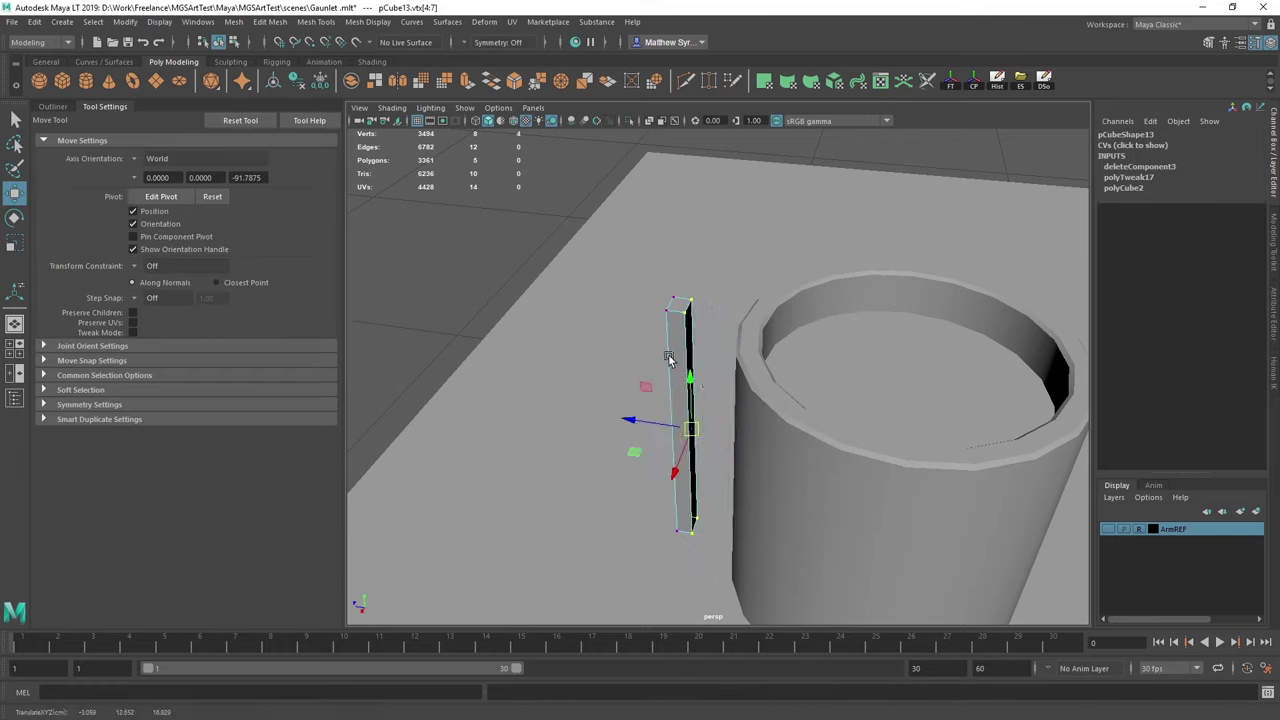
Snap the strip's pivot to its inner corner and snap the strip against the cylinder wall.
right_drag(669, 358, 706, 324)
key(d)
key(v)
drag(694, 326, 742, 318)
scroll(688, 367, up, 4)
alt+drag(668, 306, 814, 346)
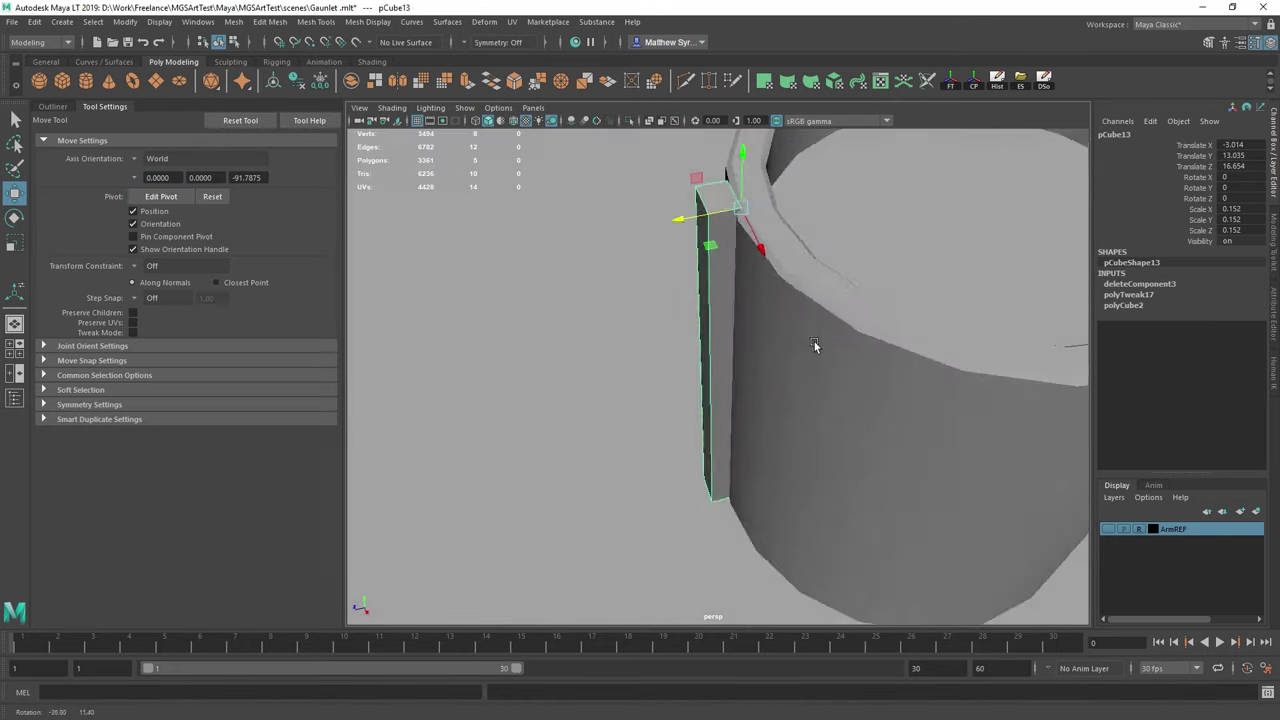
Freeze the strip's transformations with a centred pivot and shift it about 0.045 along X onto the cylinder's centre line in the top view.
scroll(750, 305, down, 5)
key(f)
alt+drag(739, 300, 808, 337)
alt+middle_drag(726, 231, 666, 300)
key(space)
key(space)
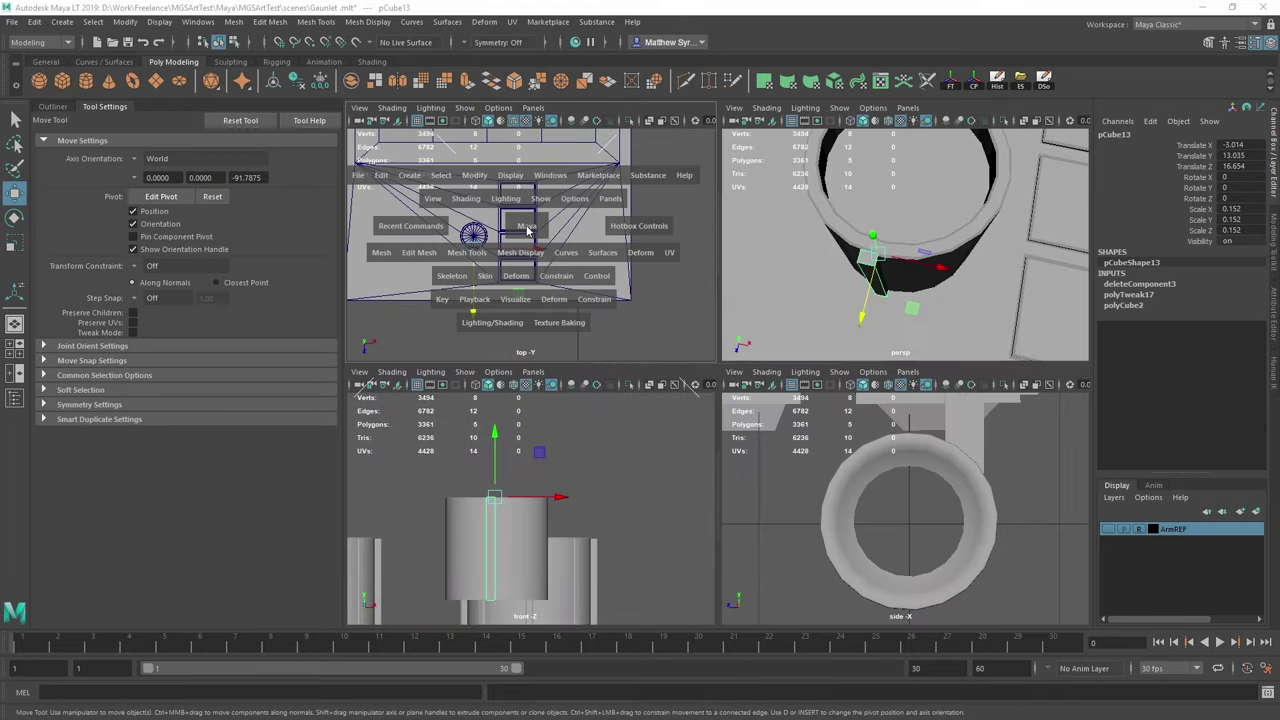
scroll(784, 398, down, 12)
alt+middle_drag(714, 404, 654, 457)
scroll(654, 457, up, 5)
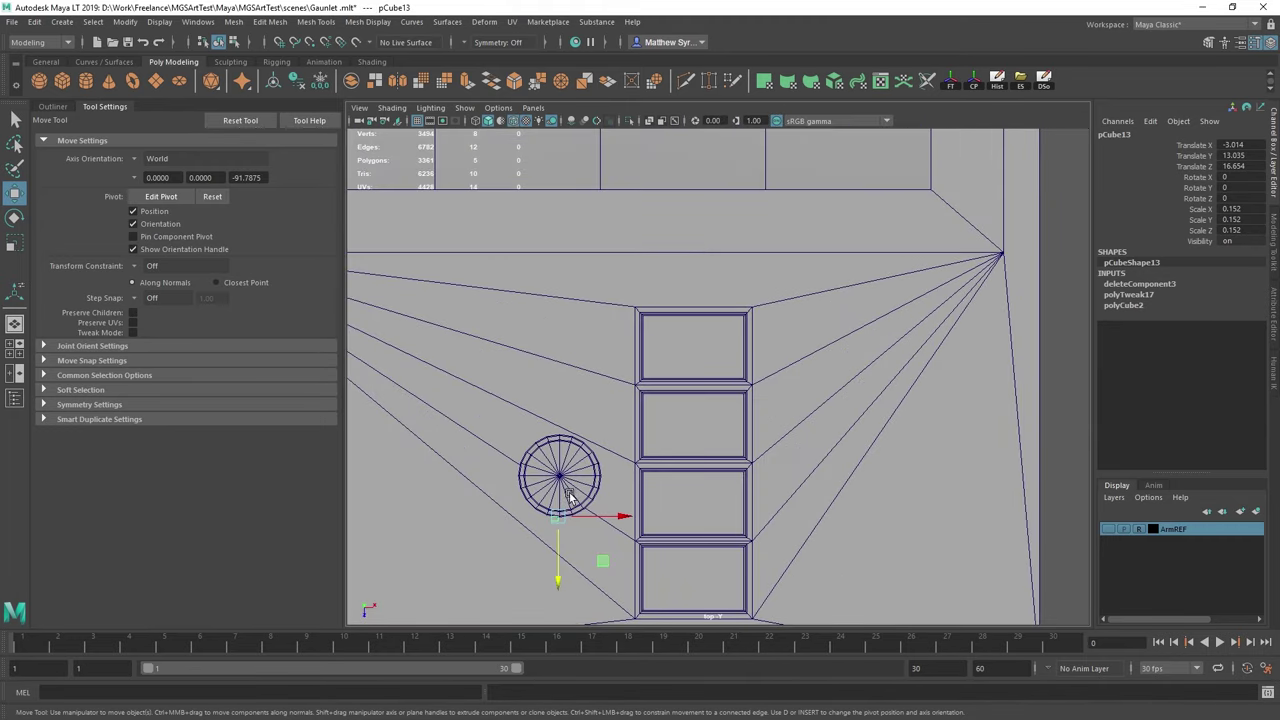
alt+middle_drag(568, 491, 721, 391)
scroll(721, 391, up, 3)
scroll(721, 391, up, 7)
alt+middle_drag(803, 447, 692, 396)
scroll(692, 396, up, 3)
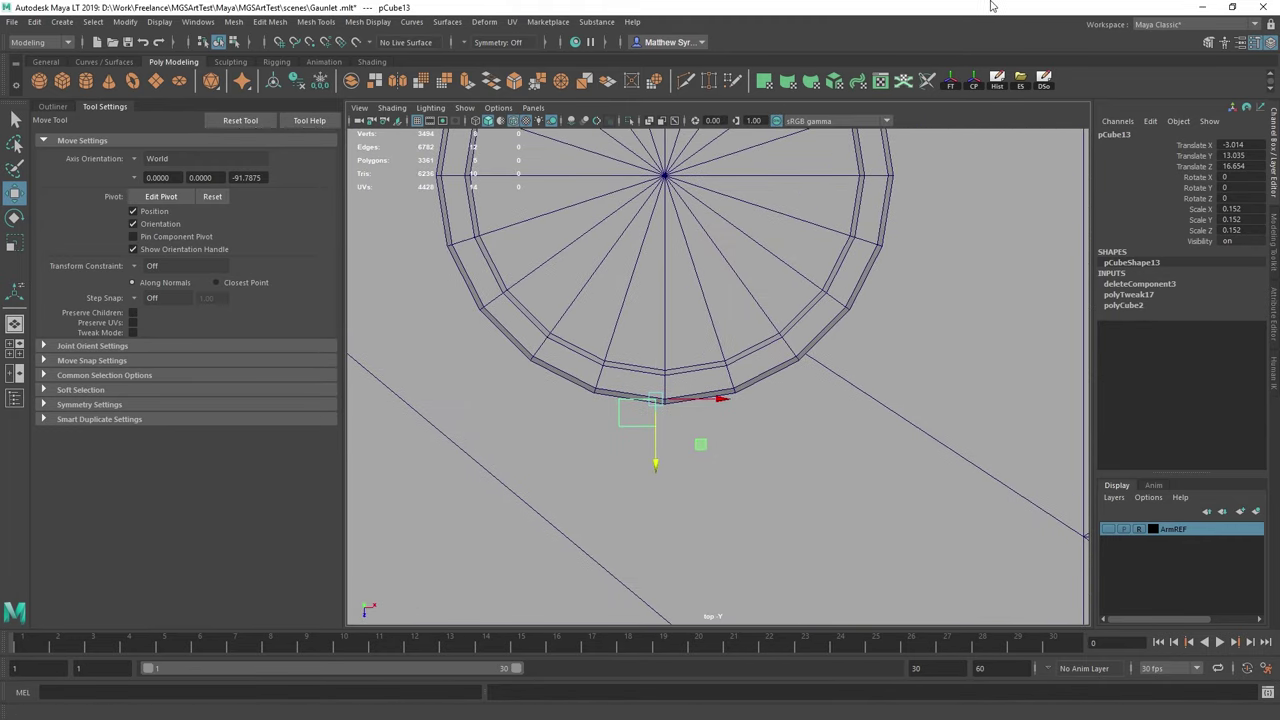
click(952, 84)
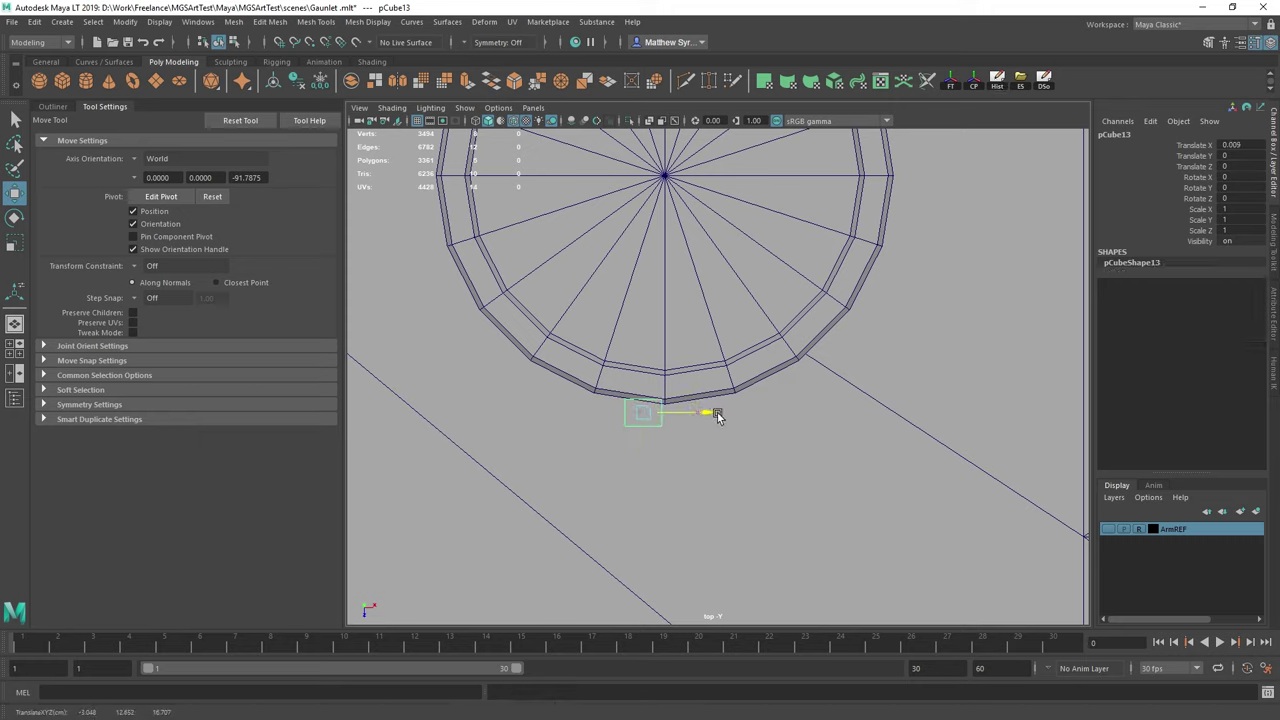
Scale the strip to about 1.6 in Z and move it about -0.008 in Z so it sinks into the wall.
key(e)
key(r)
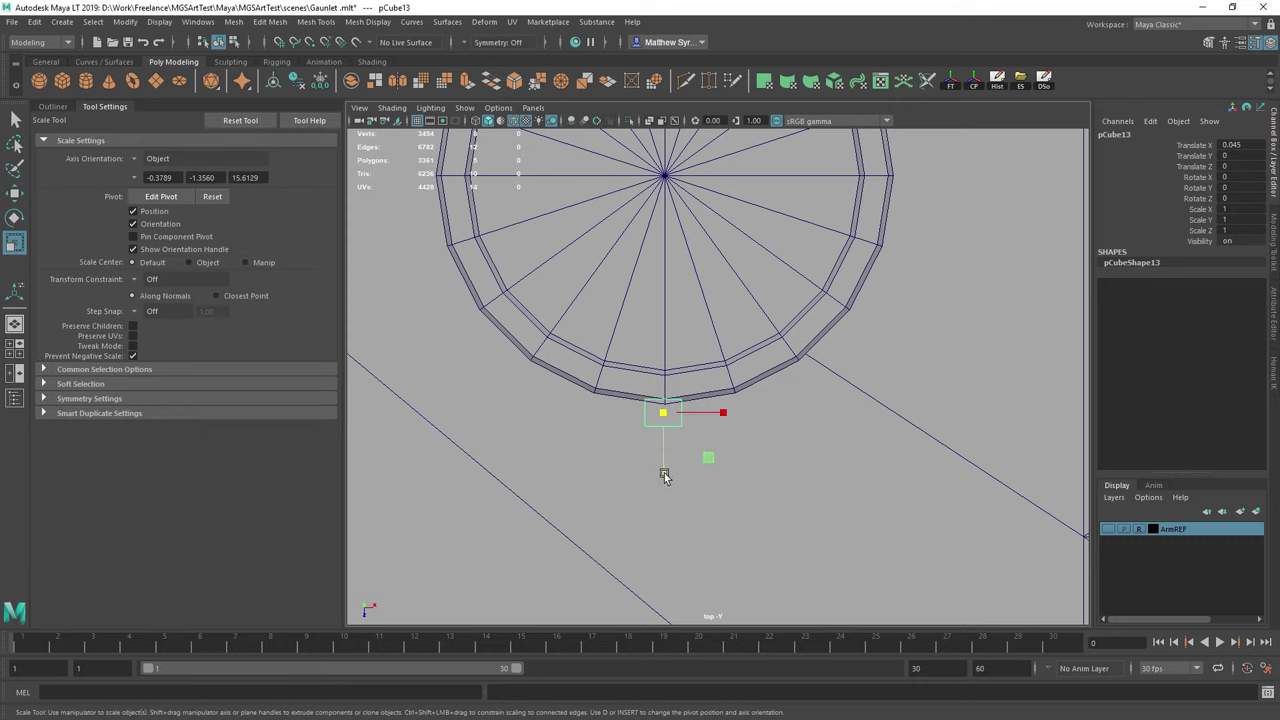
mouse_move(666, 471)
mouse_down()
mouse_move(666, 508)
mouse_move(664, 470)
mouse_up()
key(w)
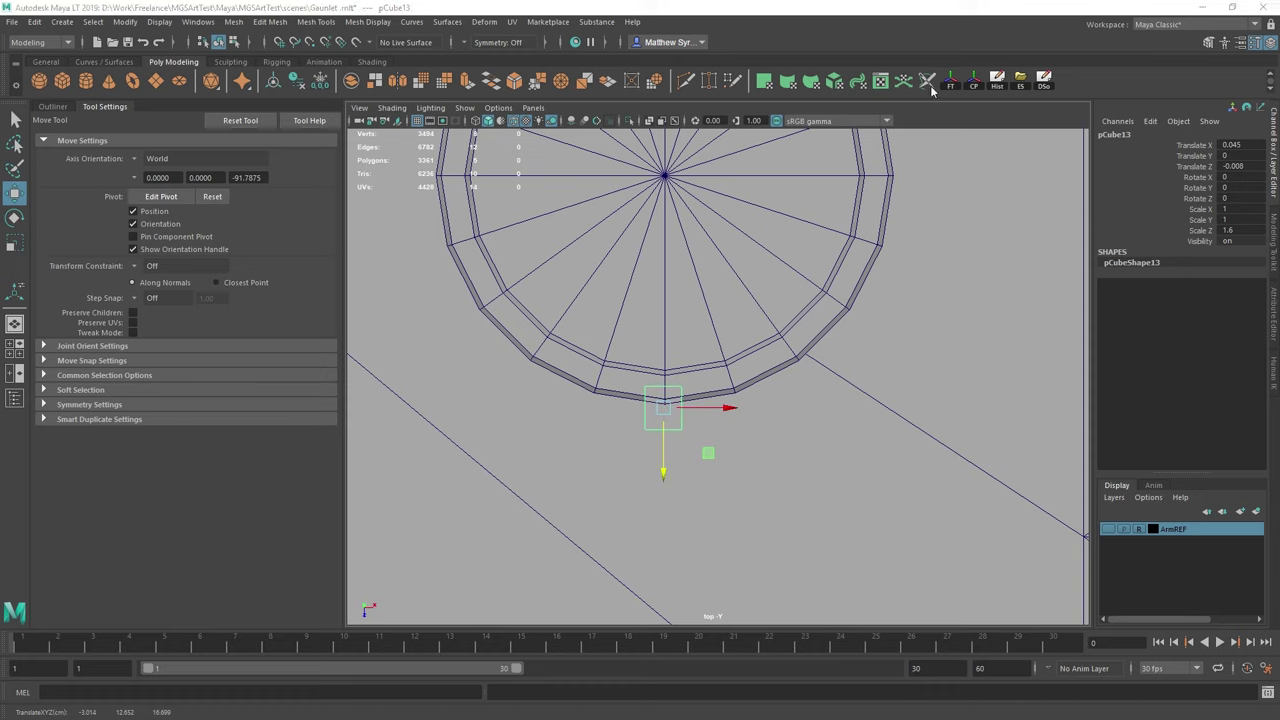
Examine the grip ridges on the finished housing's knobs as a reference for the new strip.
key(space)
key(space)
alt+right_drag(920, 223, 830, 225)
alt+drag(830, 225, 924, 311)
alt+middle_drag(924, 311, 912, 320)
alt+drag(912, 320, 592, 491)
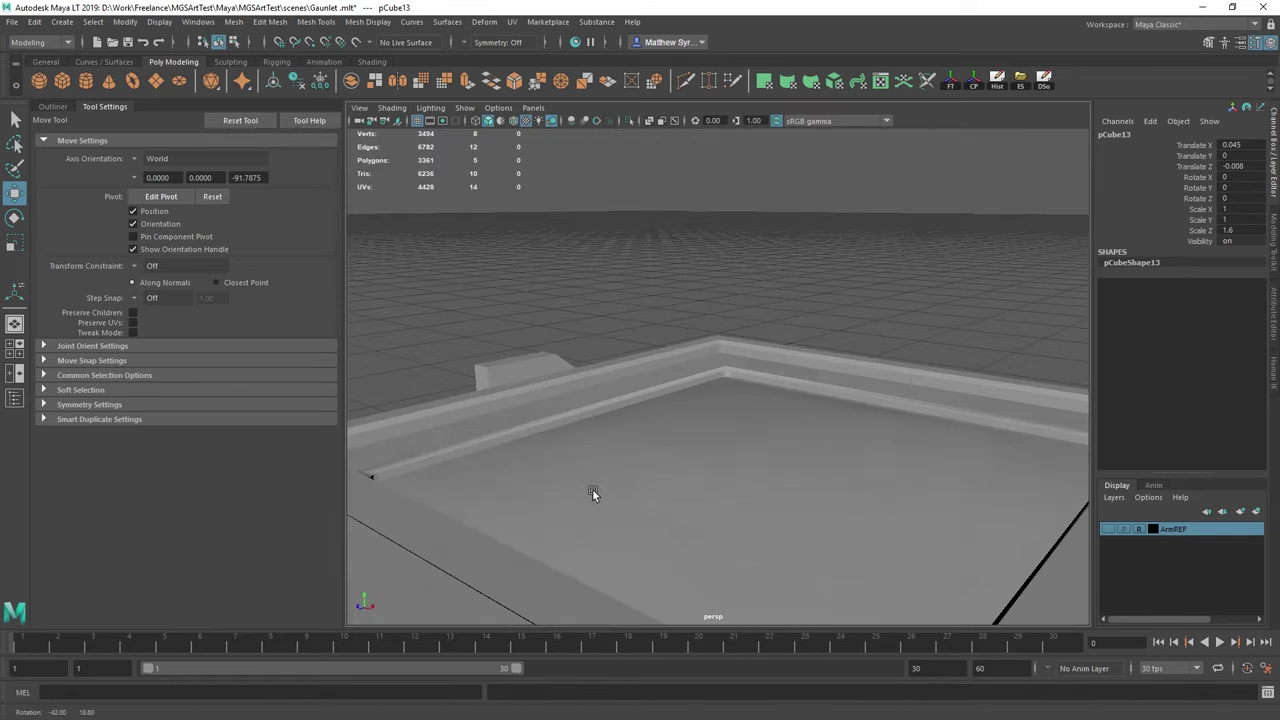
alt+middle_drag(592, 491, 945, 390)
scroll(694, 487, up, 2)
scroll(694, 487, down, 8)
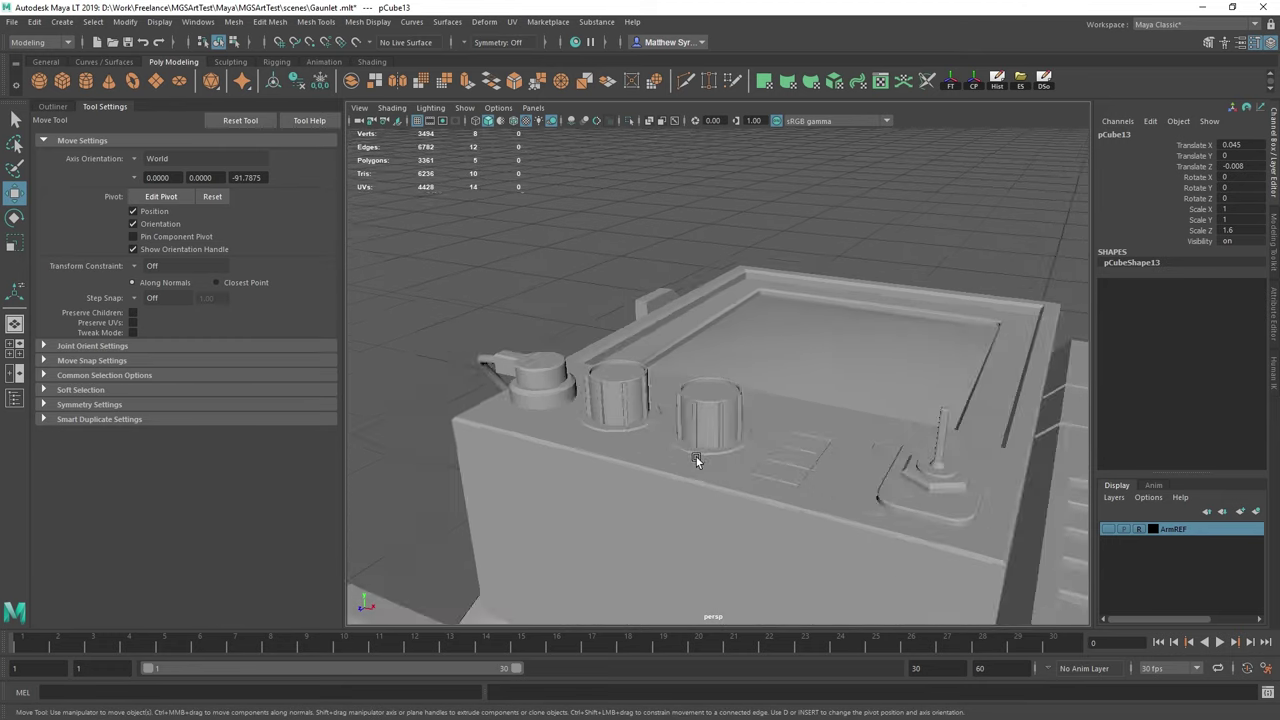
alt+middle_drag(694, 457, 815, 390)
scroll(694, 412, down, 4)
alt+middle_drag(694, 412, 740, 350)
scroll(758, 392, down, 4)
scroll(752, 408, up, 4)
alt+middle_drag(783, 407, 736, 409)
scroll(736, 409, up, 4)
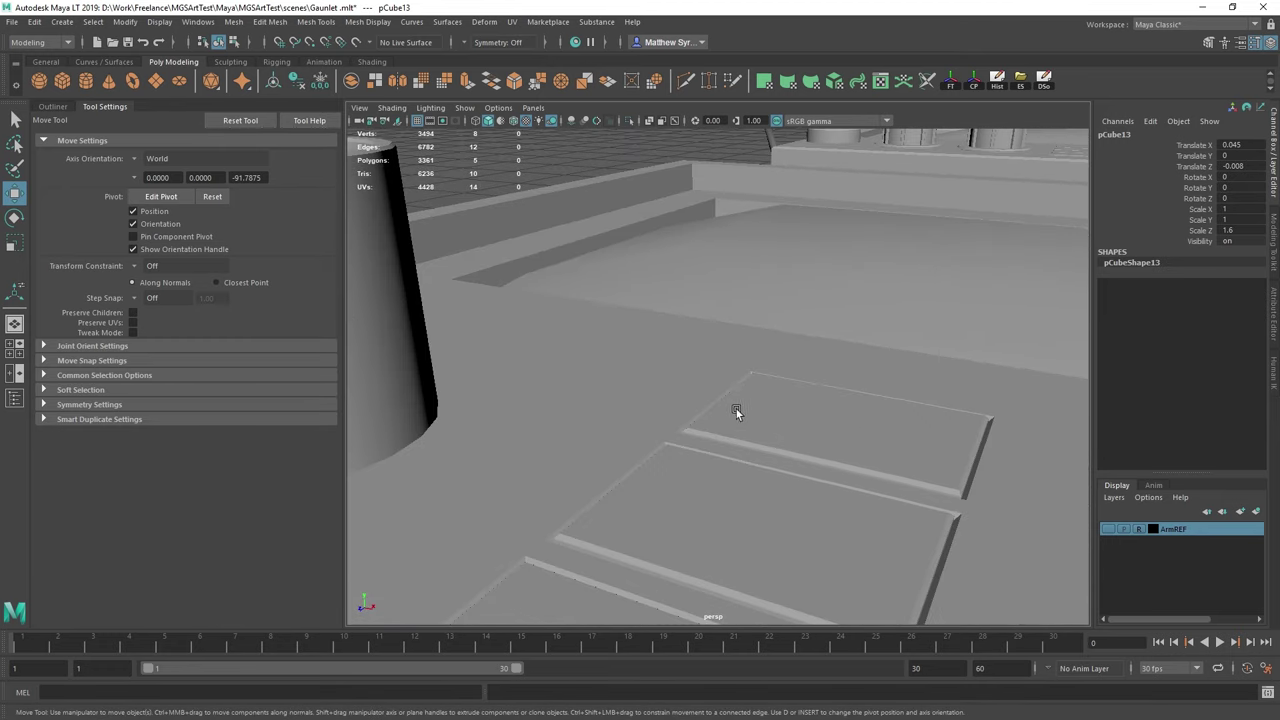
Lower the strip's top vertices so it ends just below the cylinder's rim, and clear the vertex selection.
alt+drag(736, 409, 700, 385)
key(q)
right_drag(518, 332, 422, 311)
drag(482, 281, 602, 351)
key(w)
drag(520, 276, 516, 268)
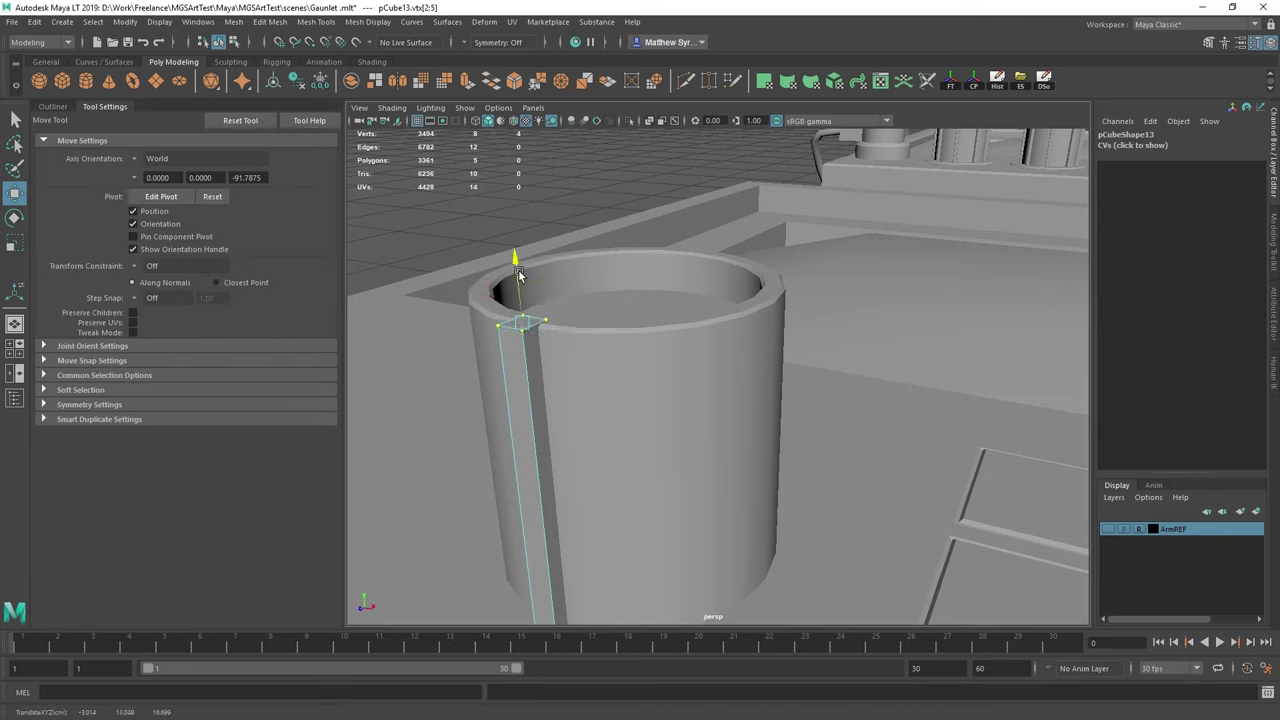
key(q)
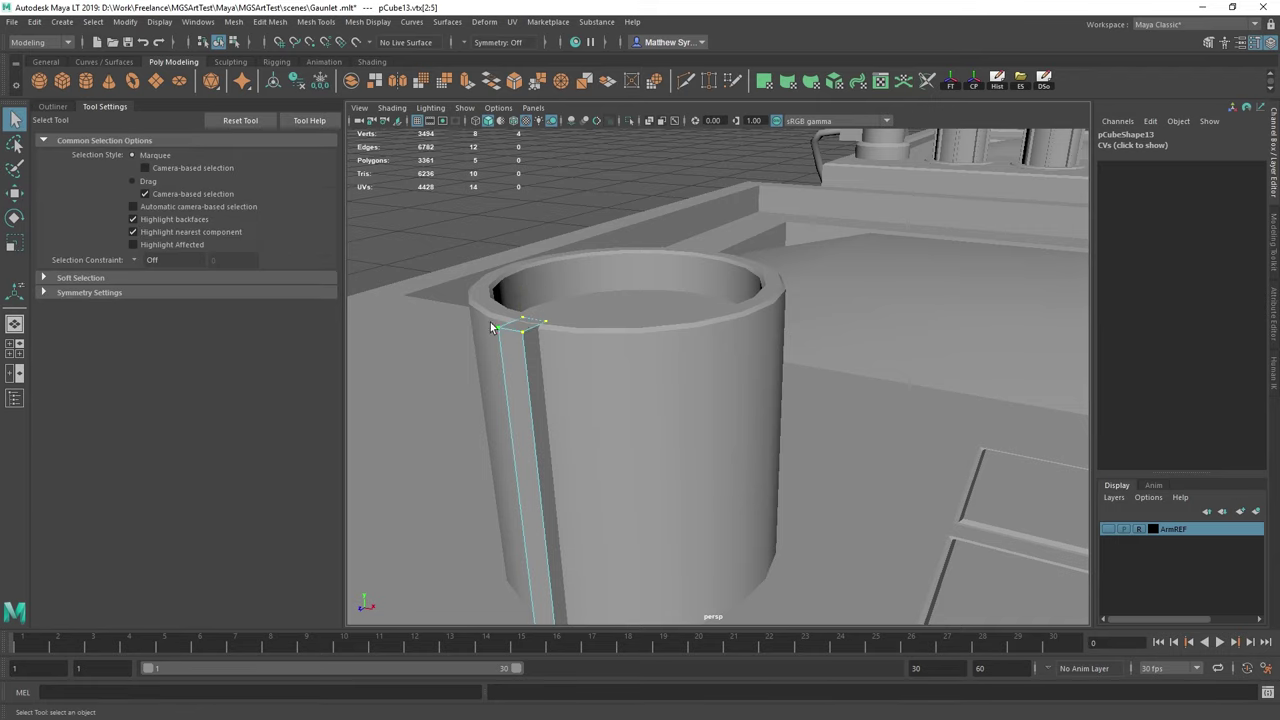
key(w)
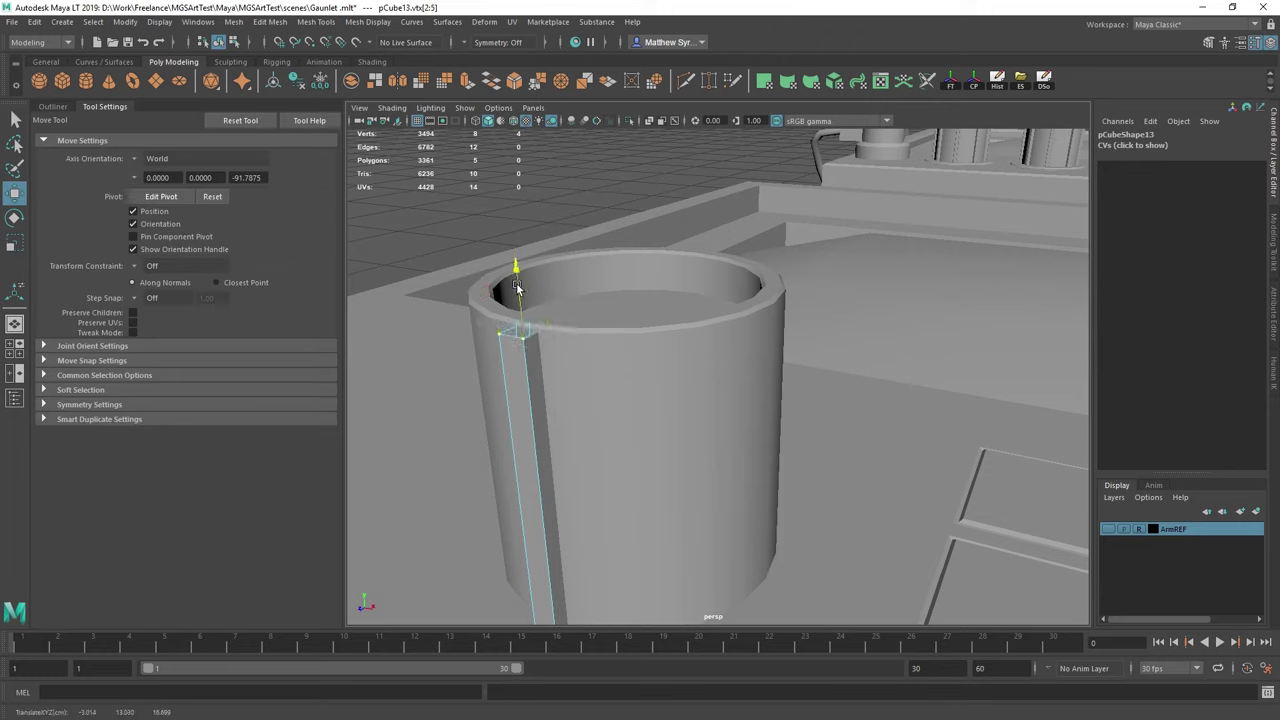
key(q)
click(490, 237)
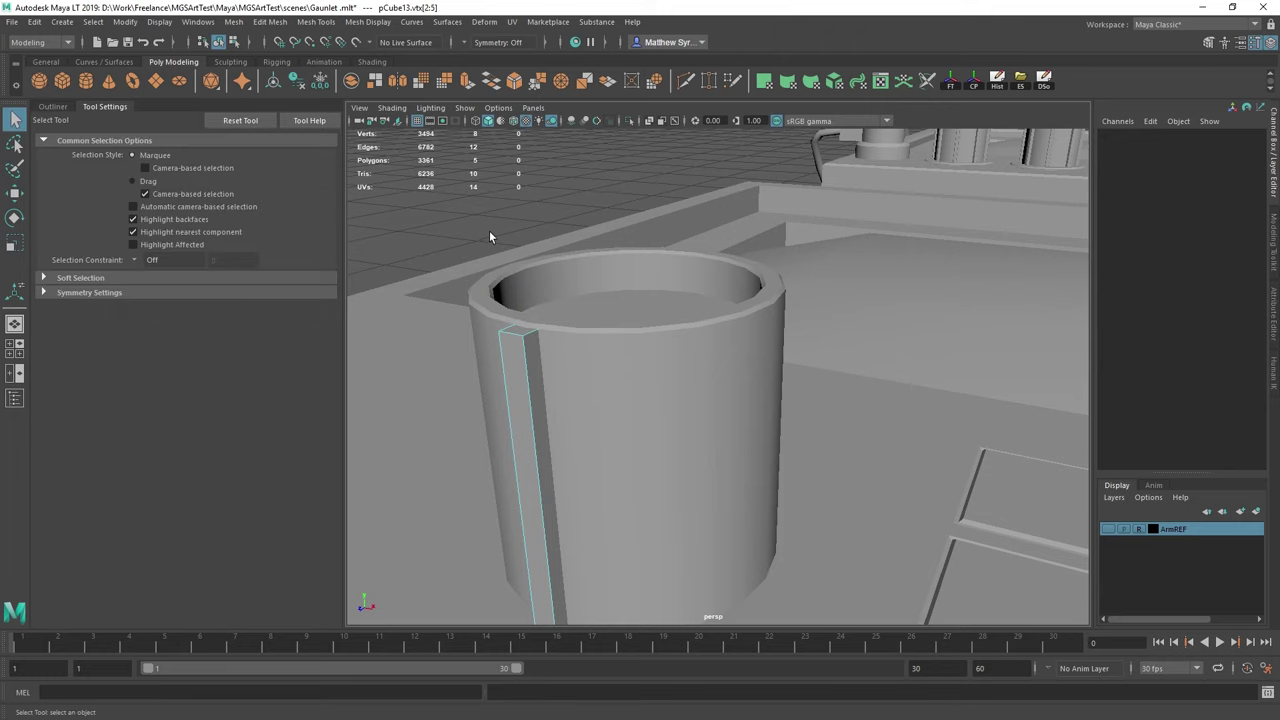
Inspect the edge shape of a single ridge on the finished knob, selecting the housing to show its wireframe.
click(502, 365)
scroll(864, 182, down, 8)
alt+middle_drag(864, 182, 715, 414)
scroll(640, 474, up, 6)
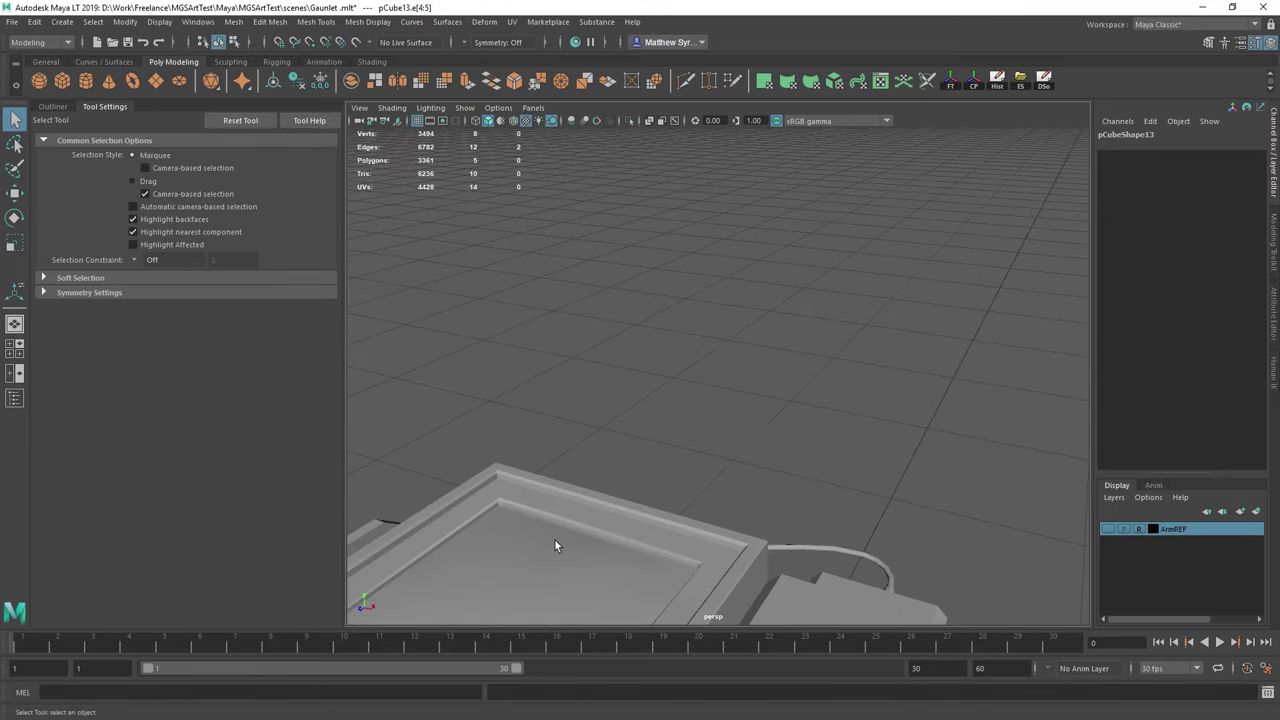
alt+middle_drag(555, 540, 663, 449)
alt+middle_drag(511, 550, 733, 377)
alt+middle_drag(555, 547, 620, 485)
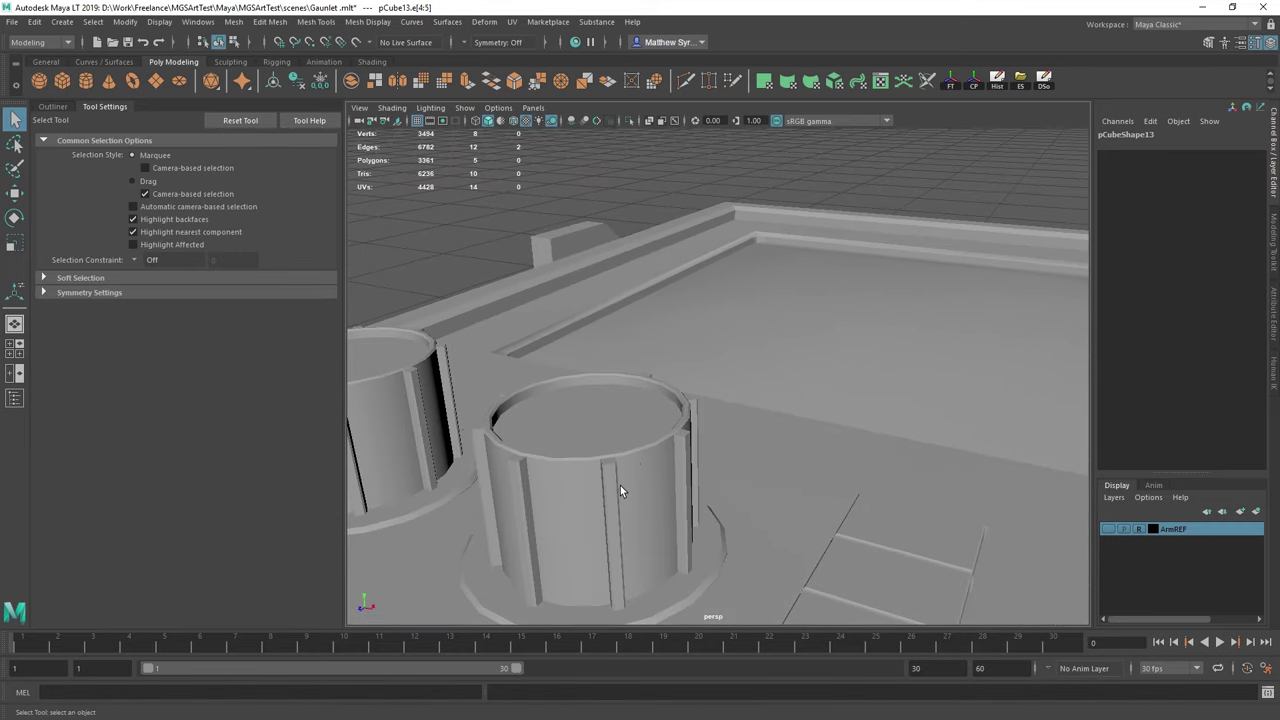
scroll(546, 557, up, 3)
click(532, 537)
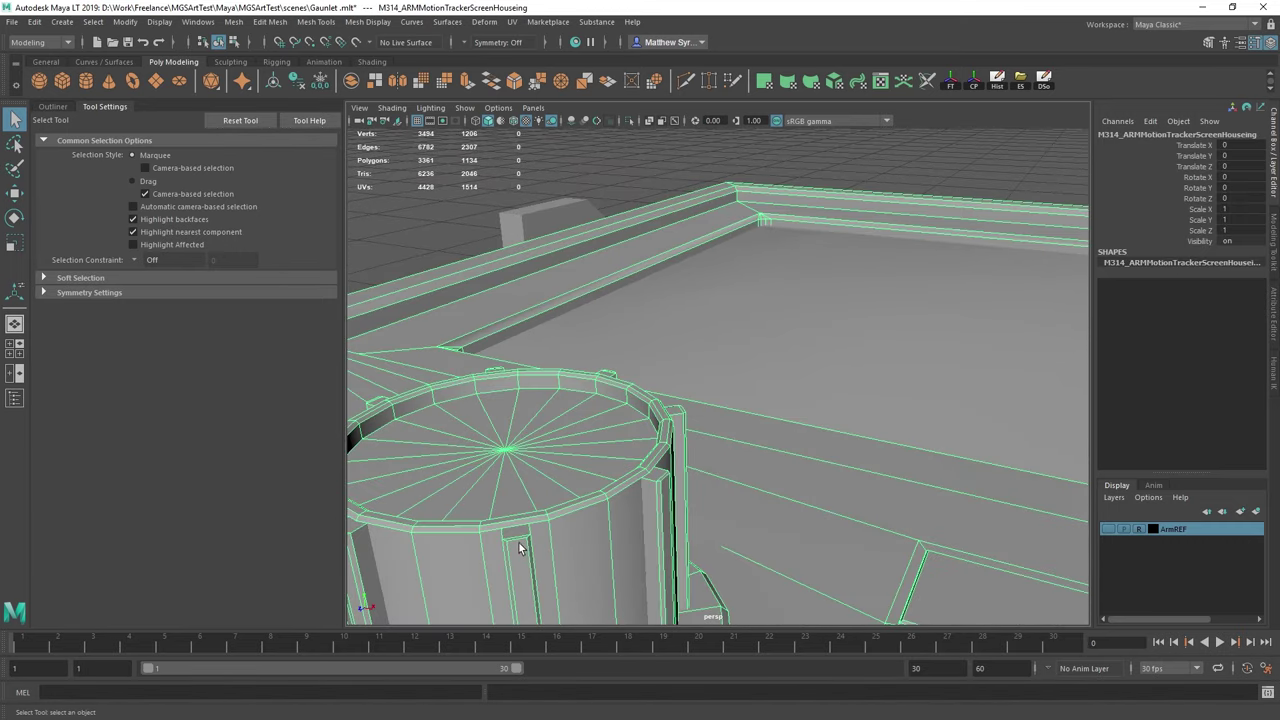
alt+middle_drag(523, 543, 680, 452)
scroll(640, 466, down, 10)
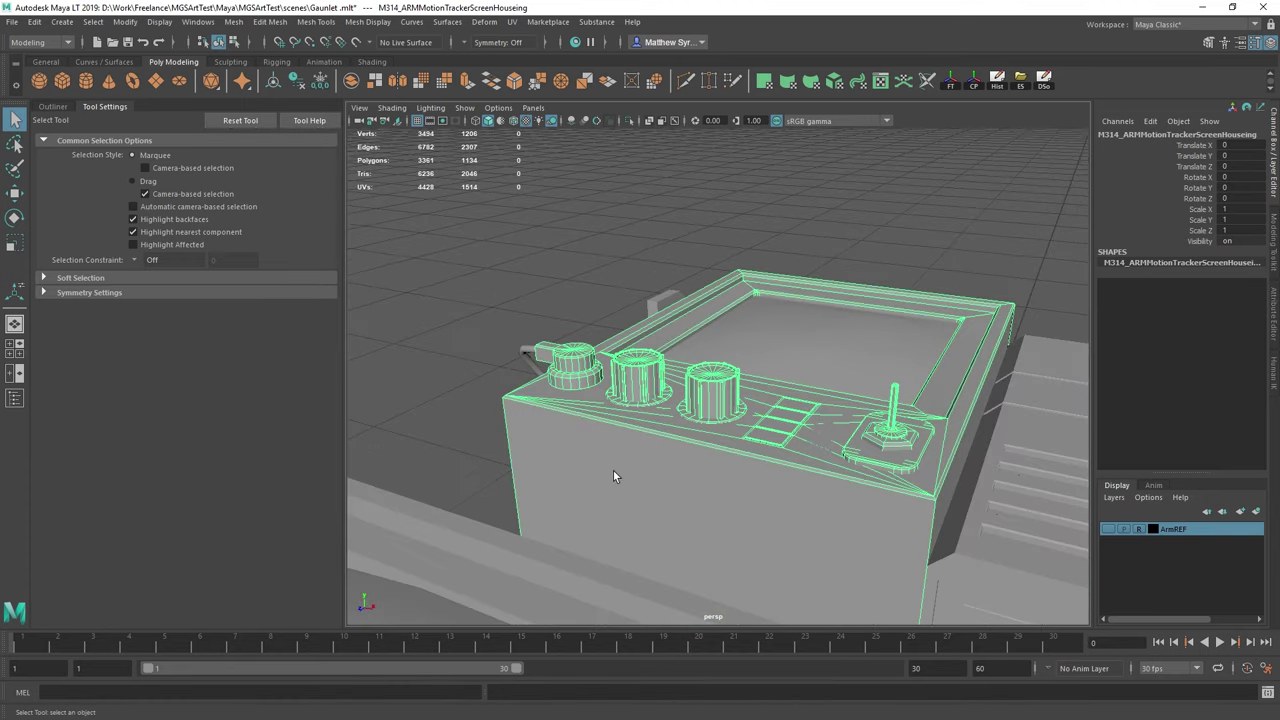
alt+middle_drag(558, 500, 597, 467)
scroll(597, 465, up, 10)
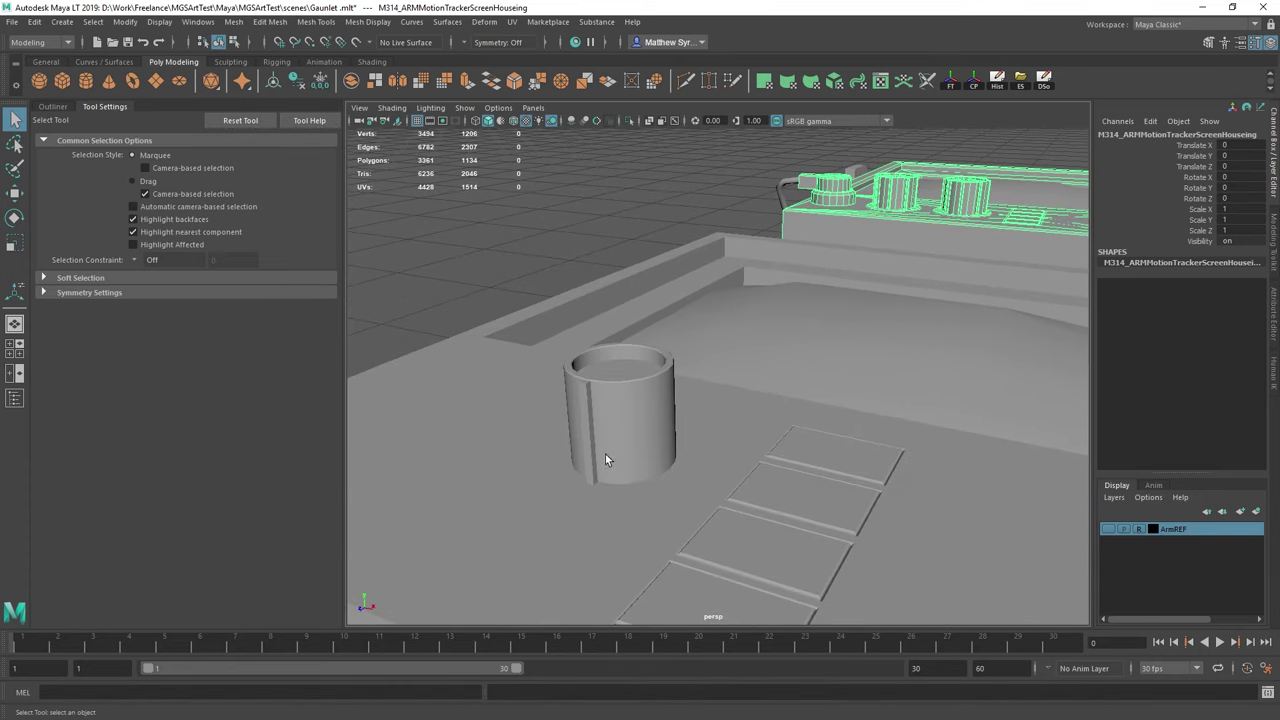
Bevel the strip's two outer vertical edges with a fraction of 0.2 and return to object mode.
right_drag(771, 336, 857, 319)
click(781, 368)
right_drag(779, 371, 790, 318)
click(796, 356)
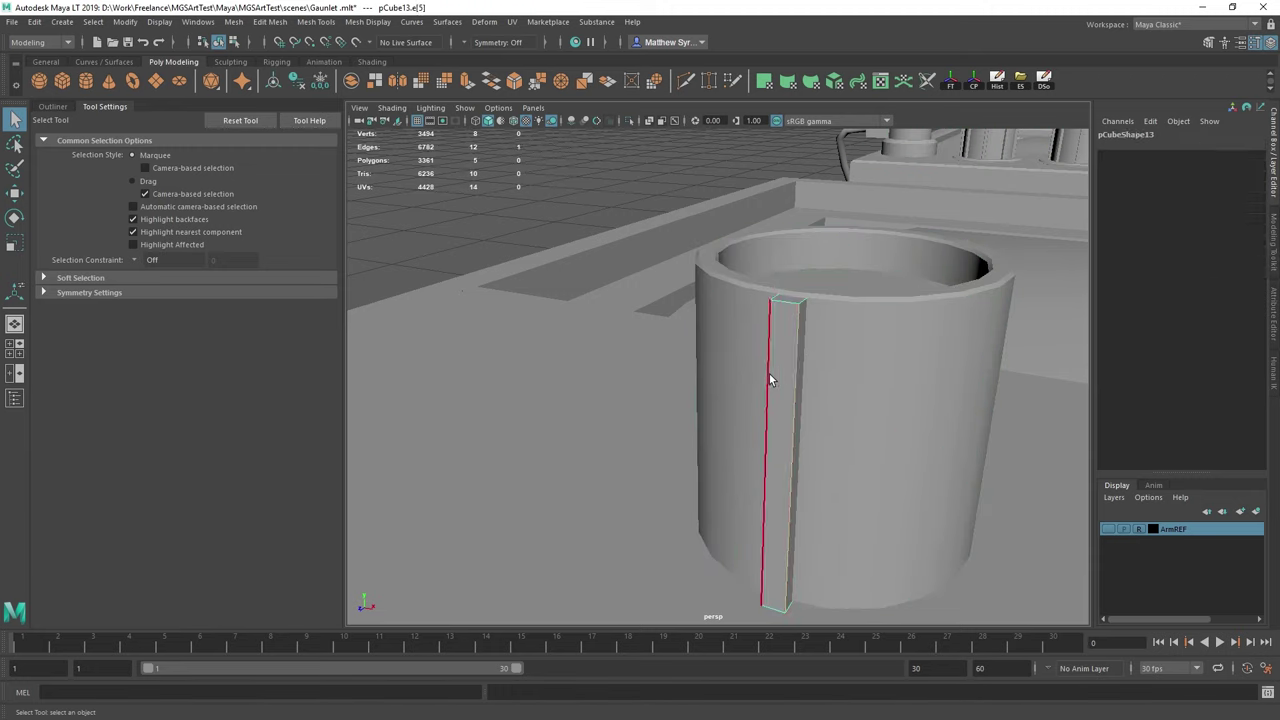
shift+click(768, 374)
shift+right_drag(781, 371, 848, 379)
click(972, 393)
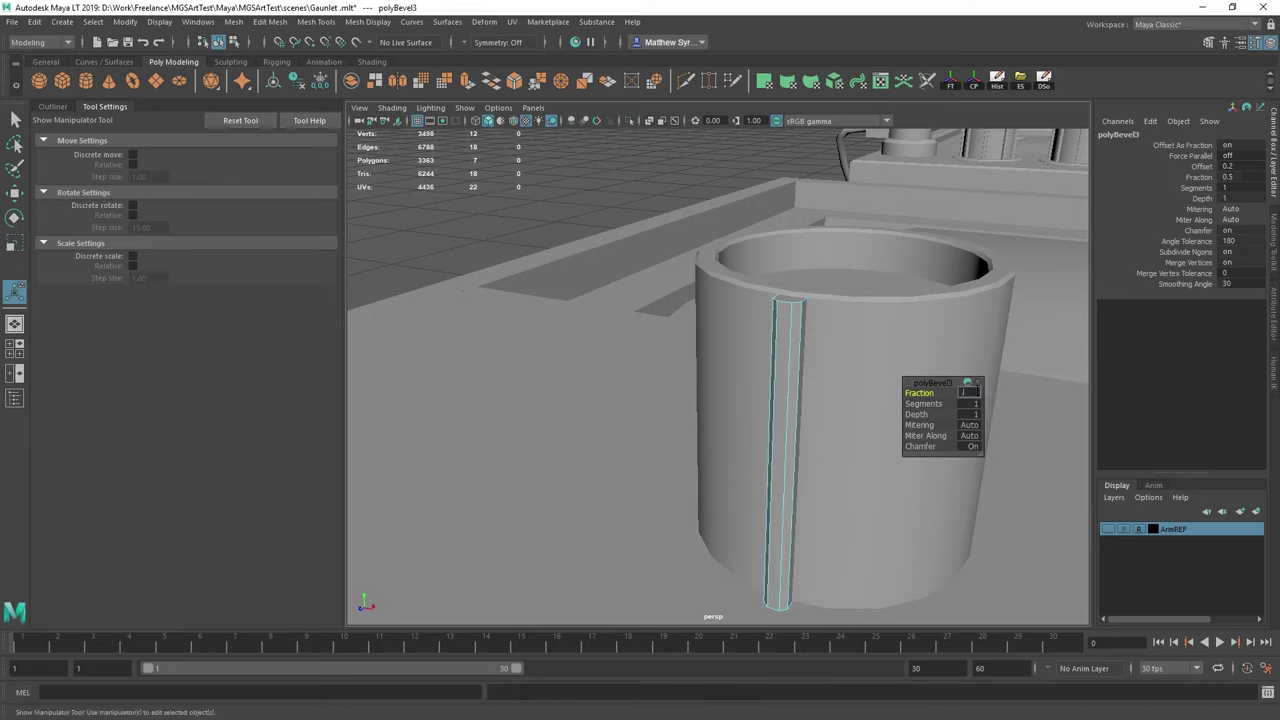
key(Return)
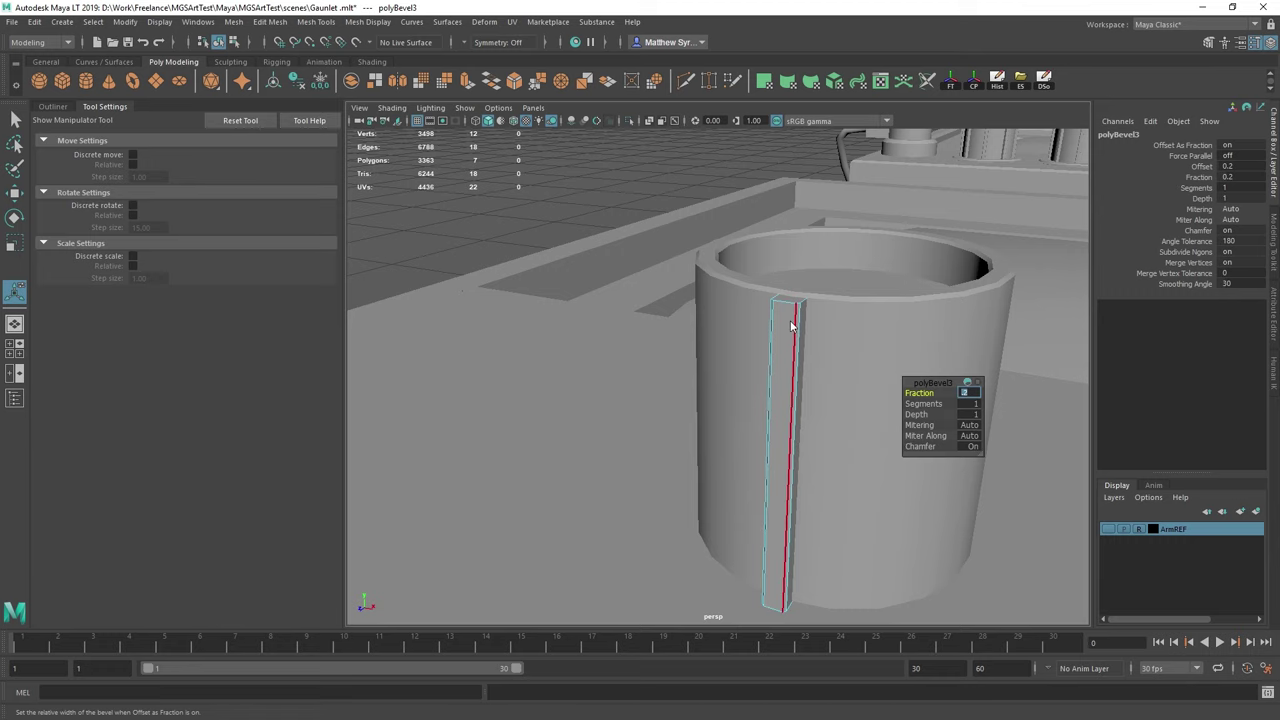
right_drag(790, 322, 822, 294)
alt+drag(800, 309, 793, 346)
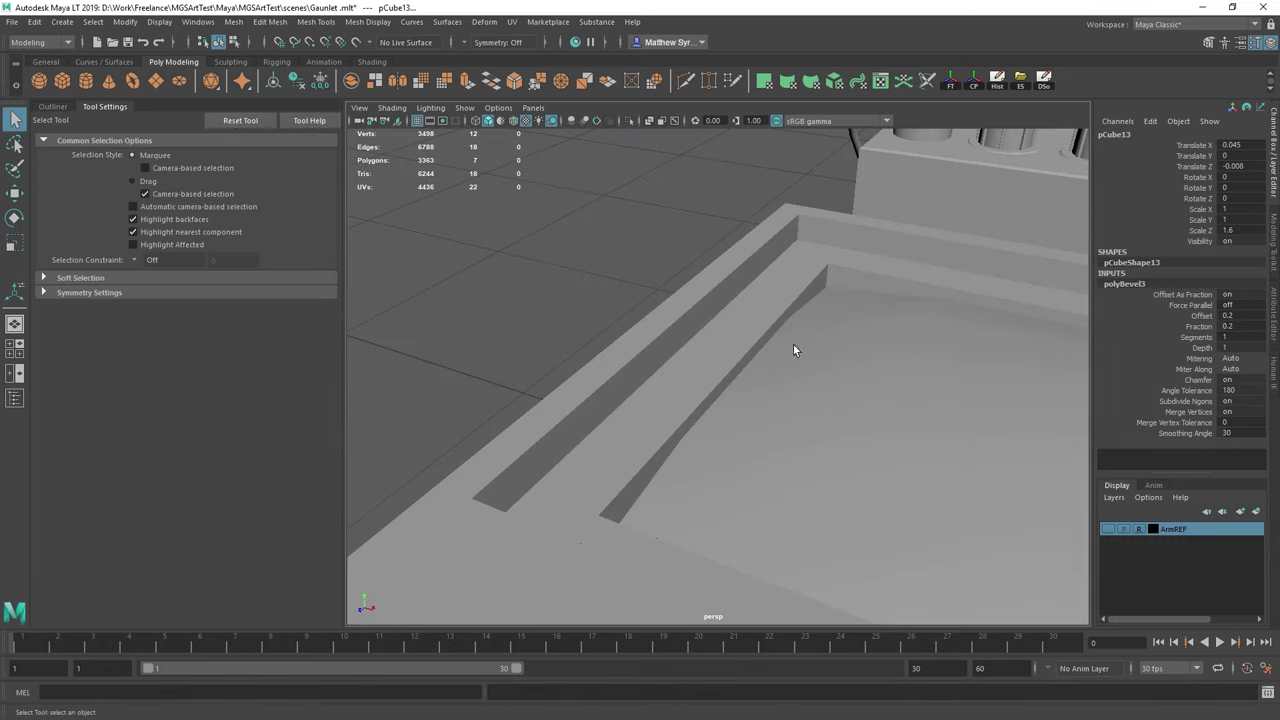
Cut an edge across the strip's top face between its two bevelled corners with the Multi-Cut tool.
alt+middle_drag(795, 425, 791, 333)
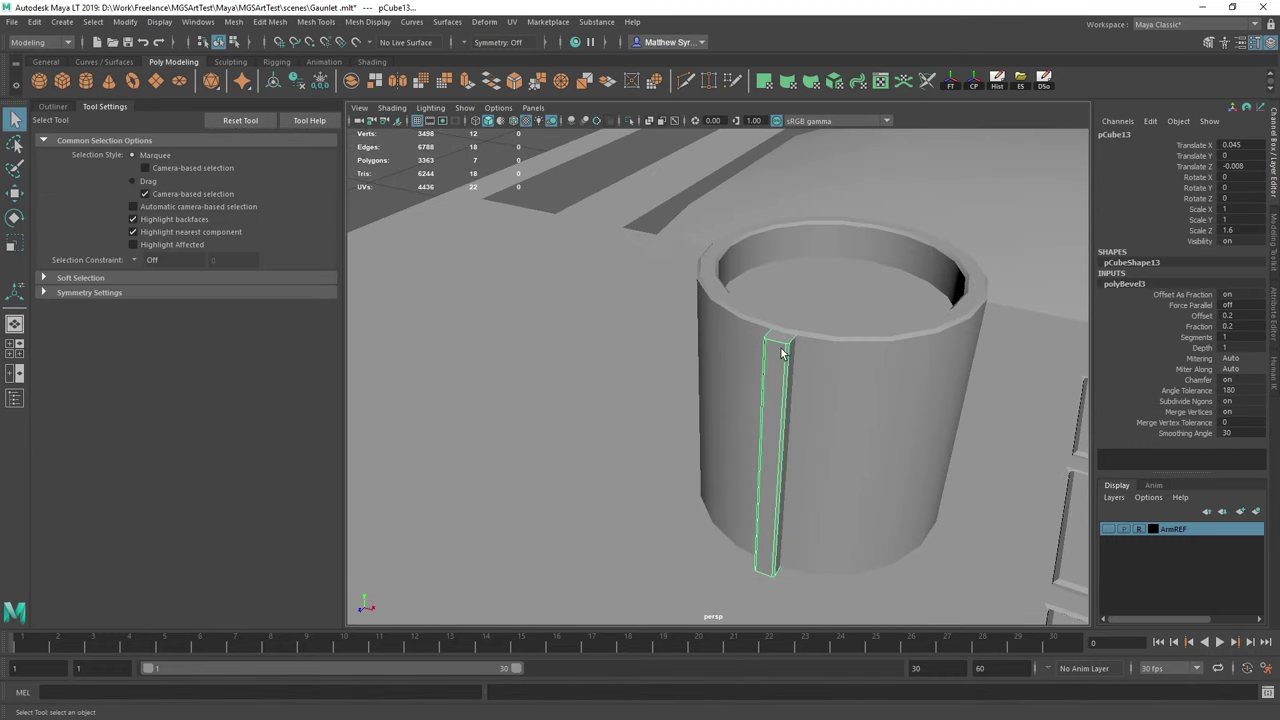
shift+right_drag(781, 349, 706, 347)
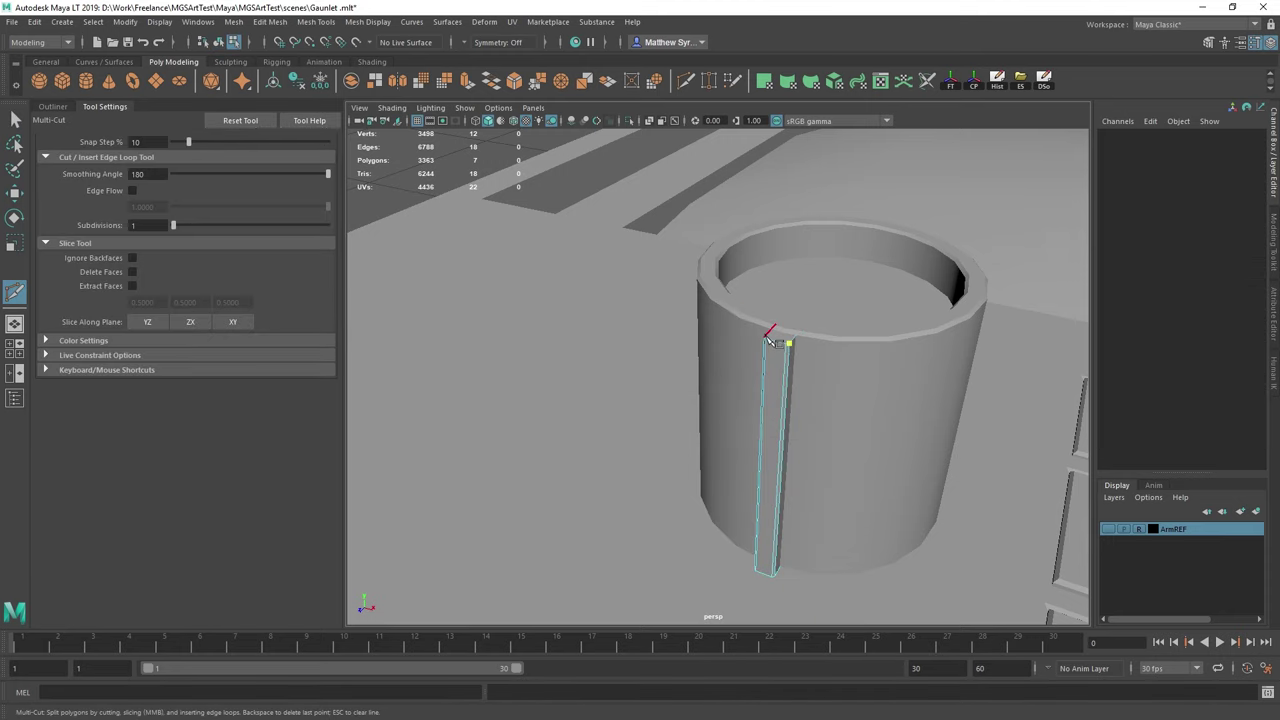
key(a)
alt+middle_drag(645, 333, 754, 349)
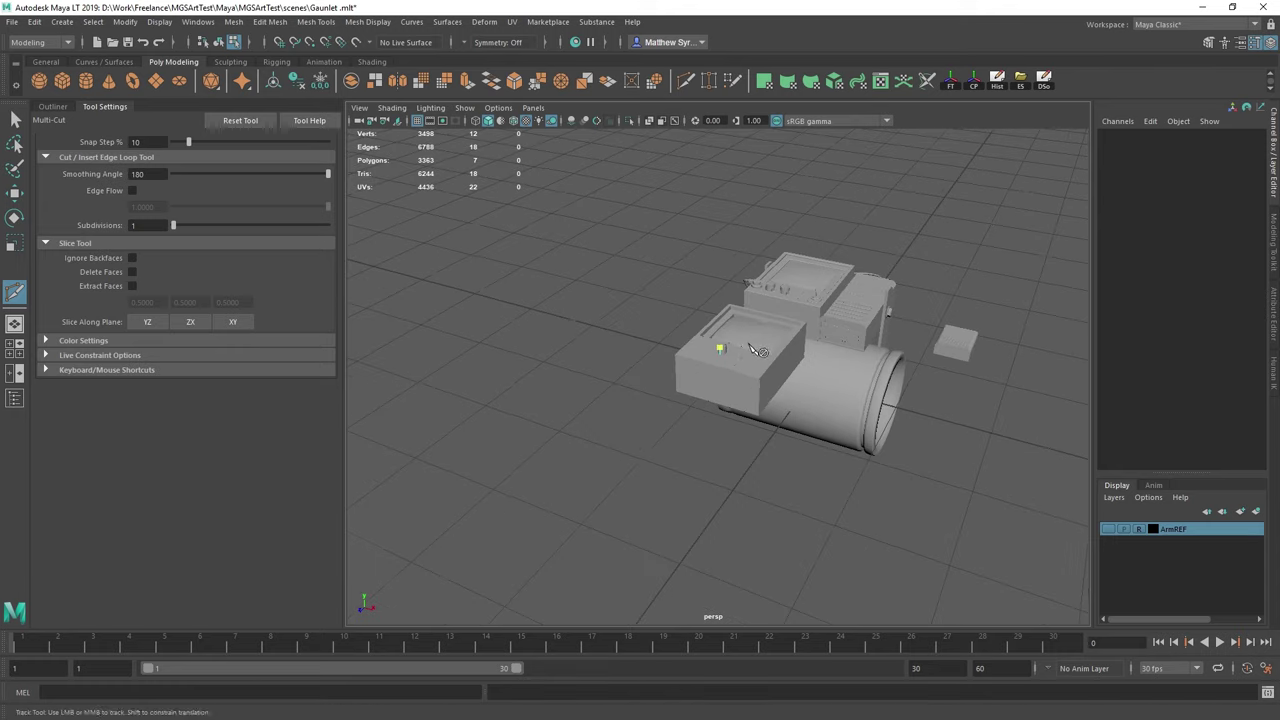
scroll(754, 347, up, 8)
alt+middle_drag(748, 172, 760, 331)
scroll(760, 330, up, 2)
scroll(762, 335, up, 8)
scroll(857, 471, down, 2)
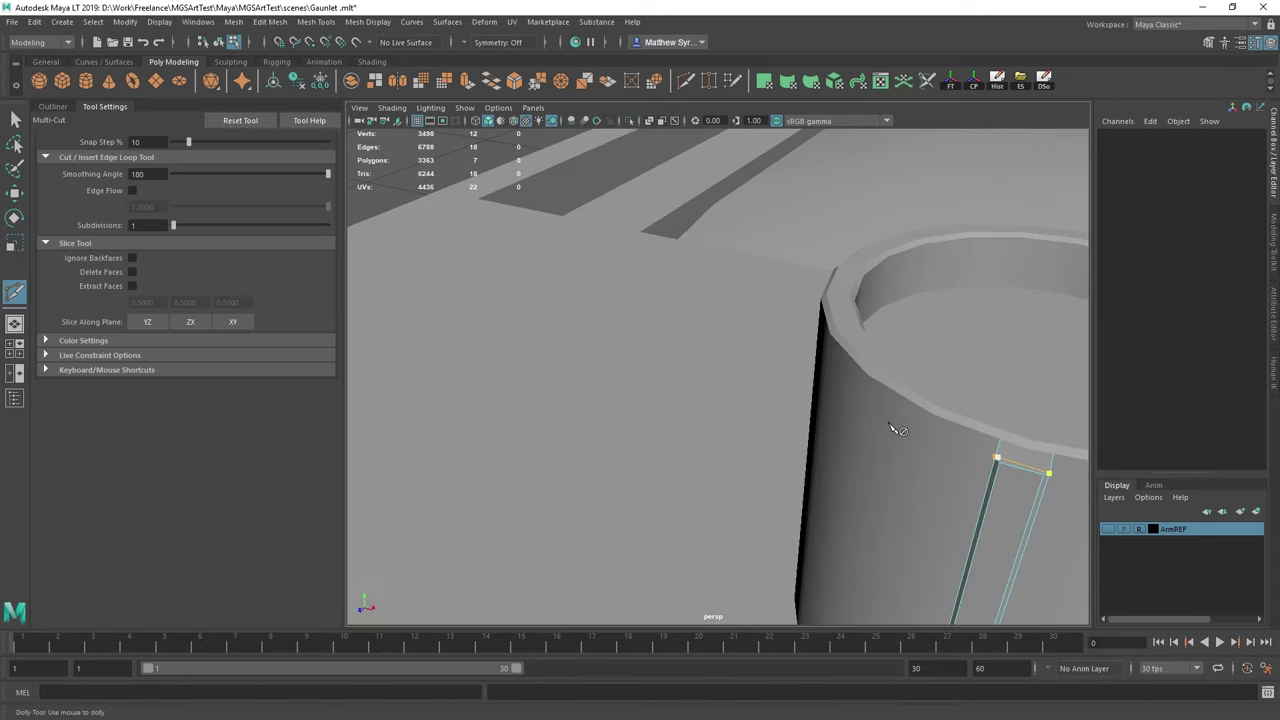
alt+middle_drag(894, 429, 877, 430)
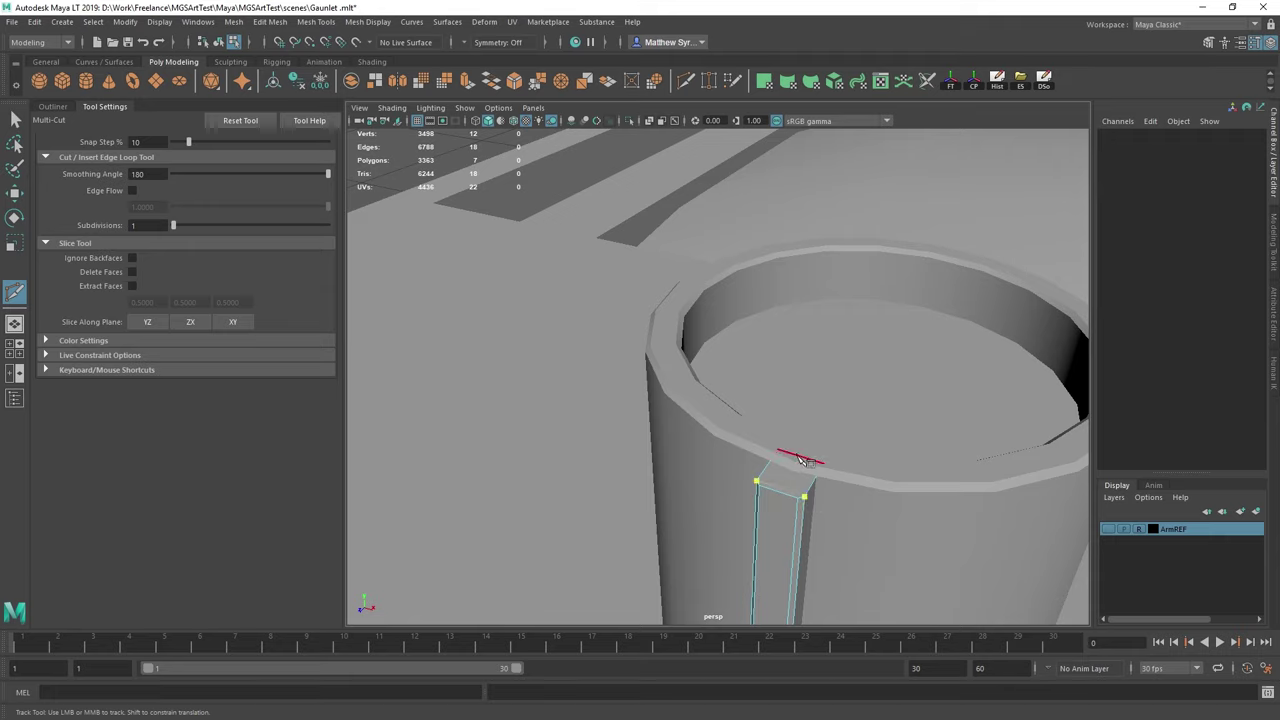
key(q)
Delete the strip's bottom face.
right_click(791, 452)
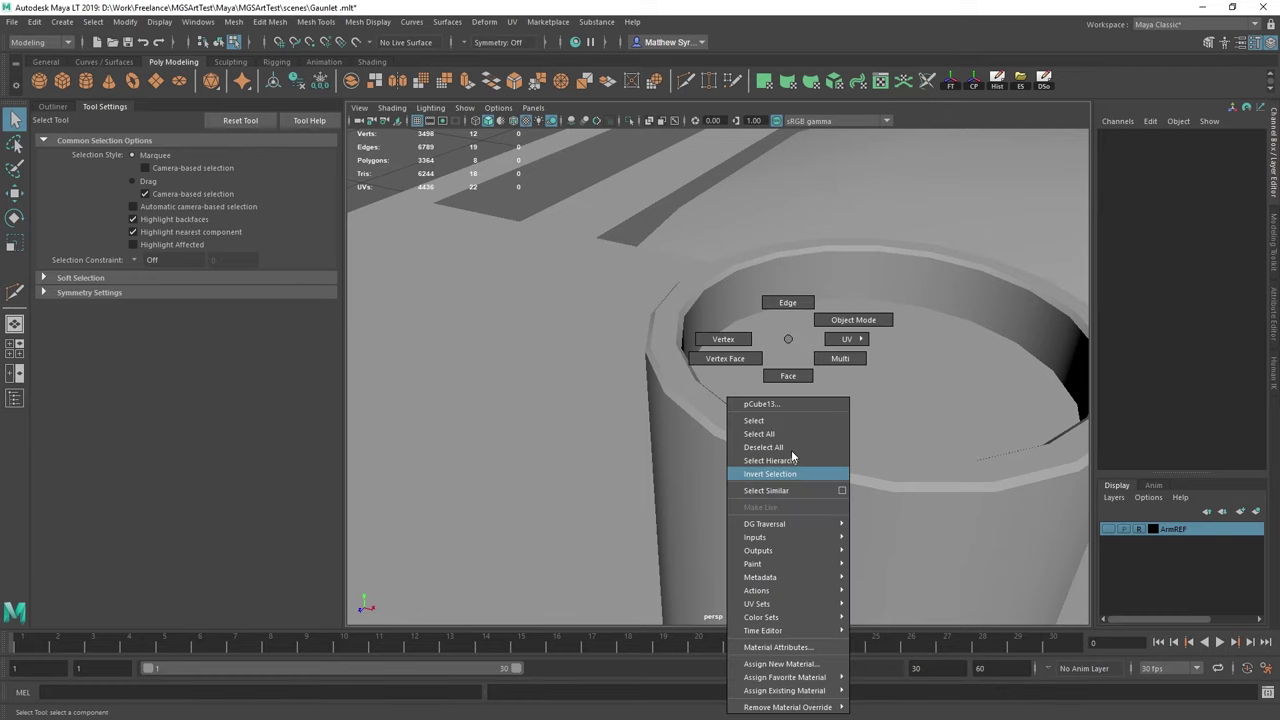
right_drag(791, 450, 788, 378)
alt+drag(782, 414, 784, 427)
alt+middle_drag(784, 427, 796, 545)
scroll(745, 350, down, 6)
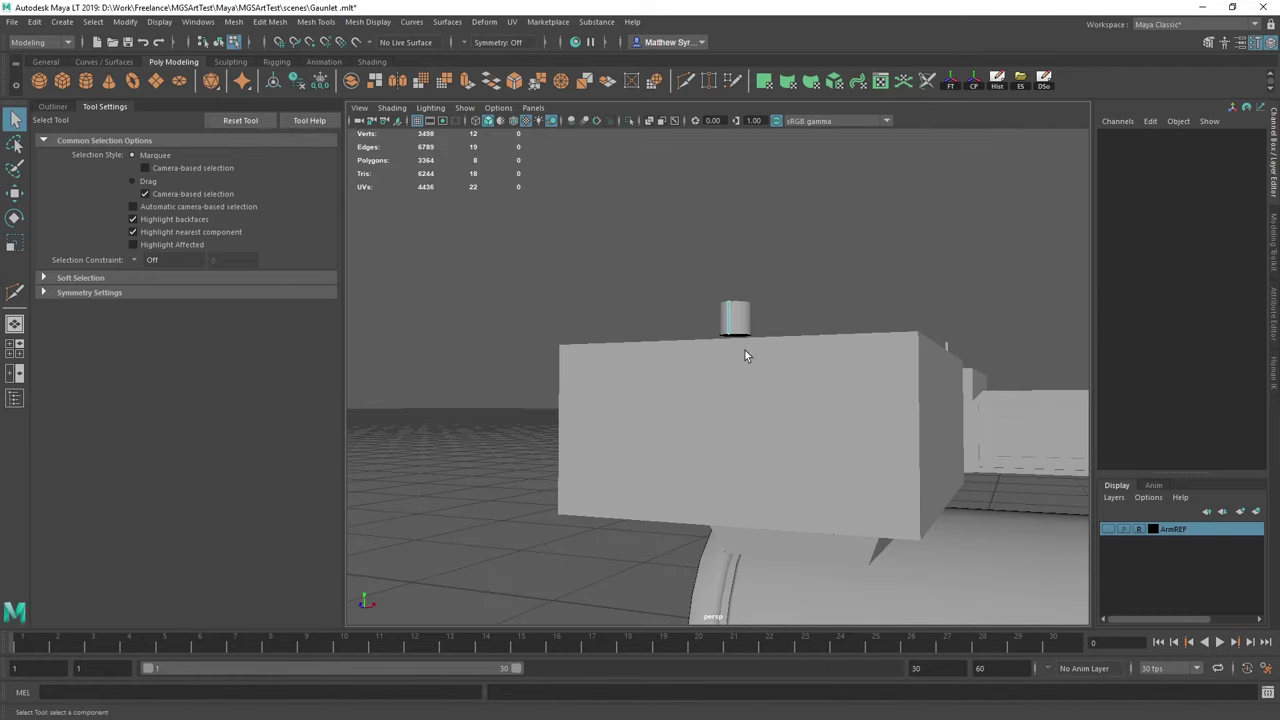
click(728, 328)
key(f)
mouse_move(756, 448)
alt+mouse_down()
mouse_move(758, 391)
mouse_move(751, 427)
alt+mouse_up()
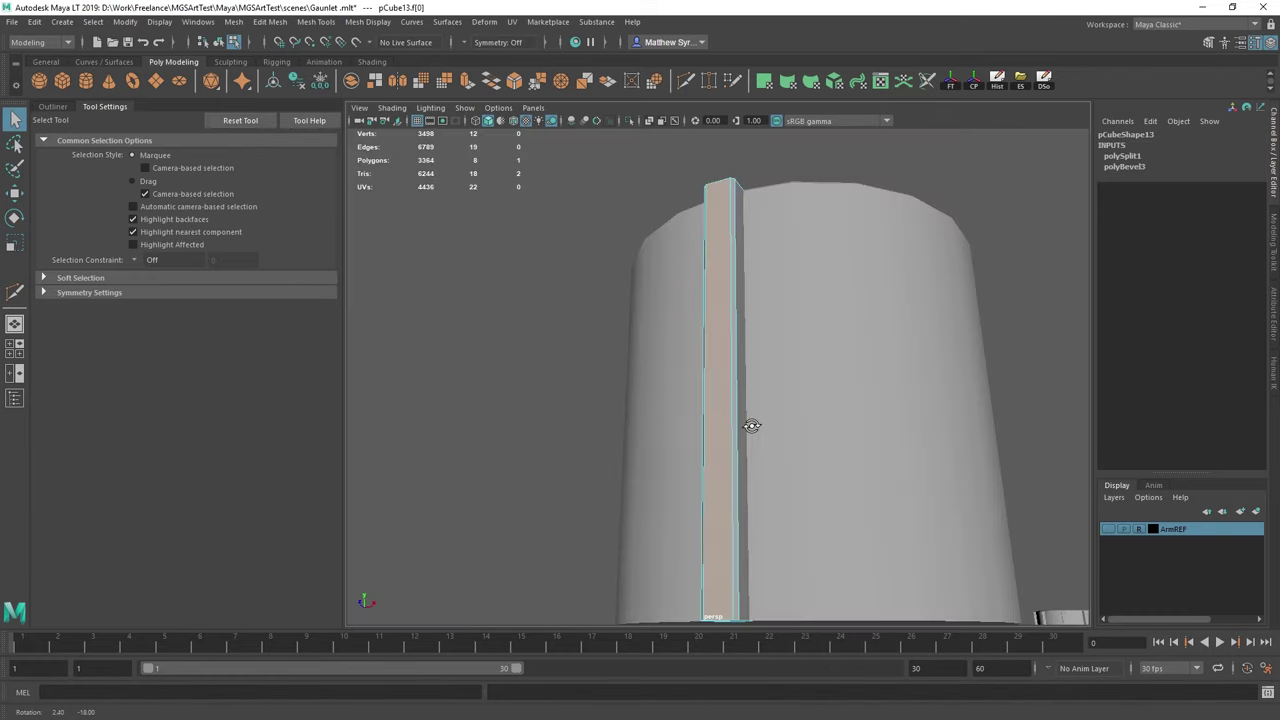
alt+middle_drag(751, 427, 750, 369)
key(Delete)
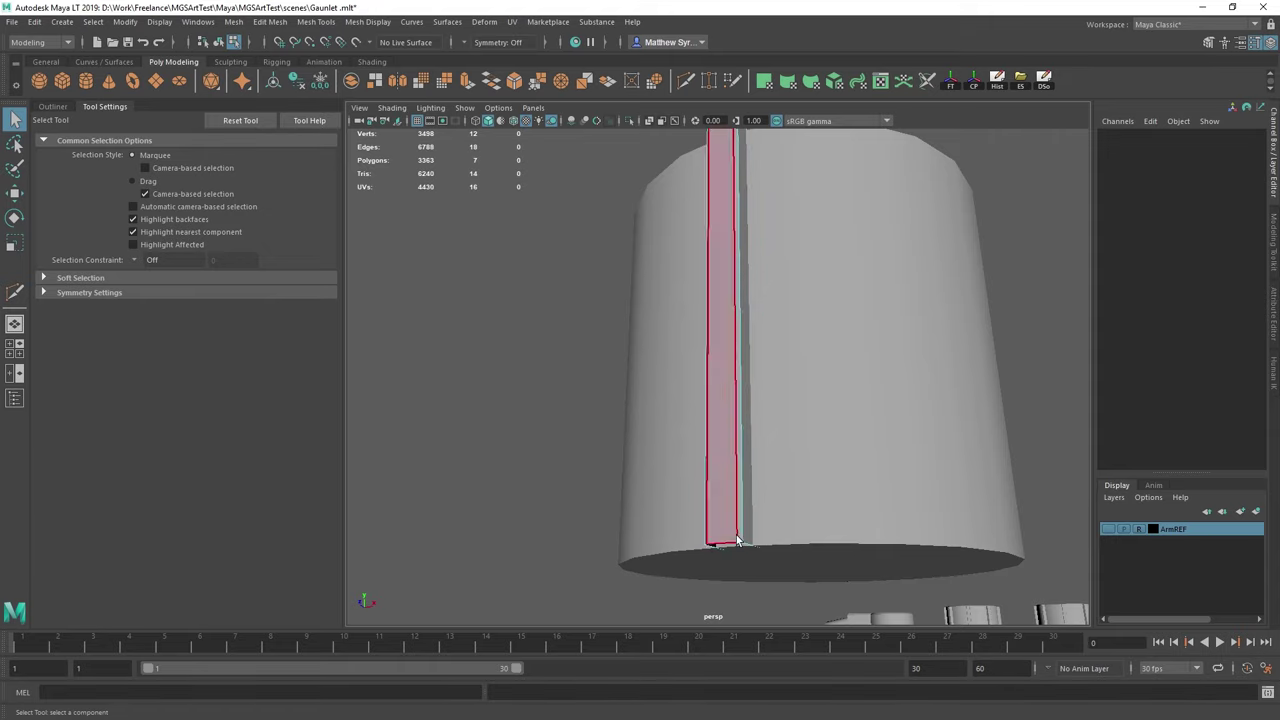
Delete the fan of faces closing the cylinder's underside and return to object mode.
scroll(782, 446, down, 5)
alt+drag(806, 292, 775, 298)
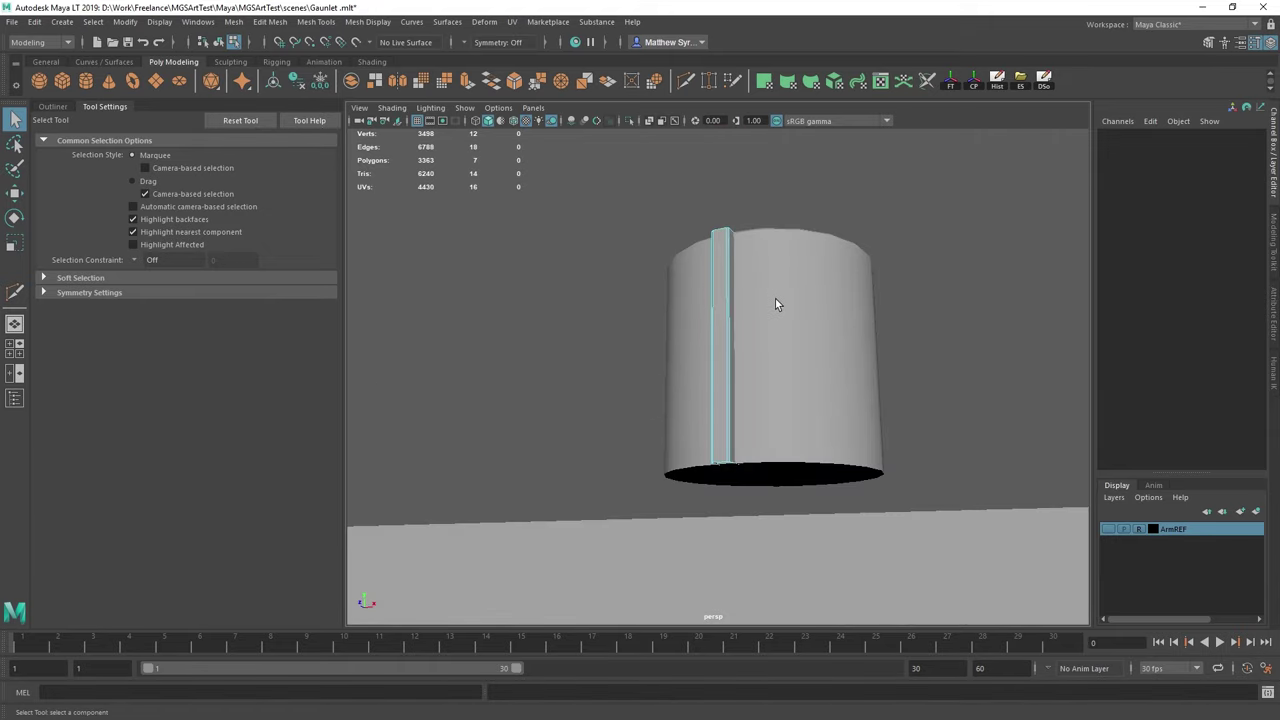
mouse_move(797, 329)
right_down()
mouse_move(733, 329)
mouse_move(778, 322)
right_up()
click(773, 478)
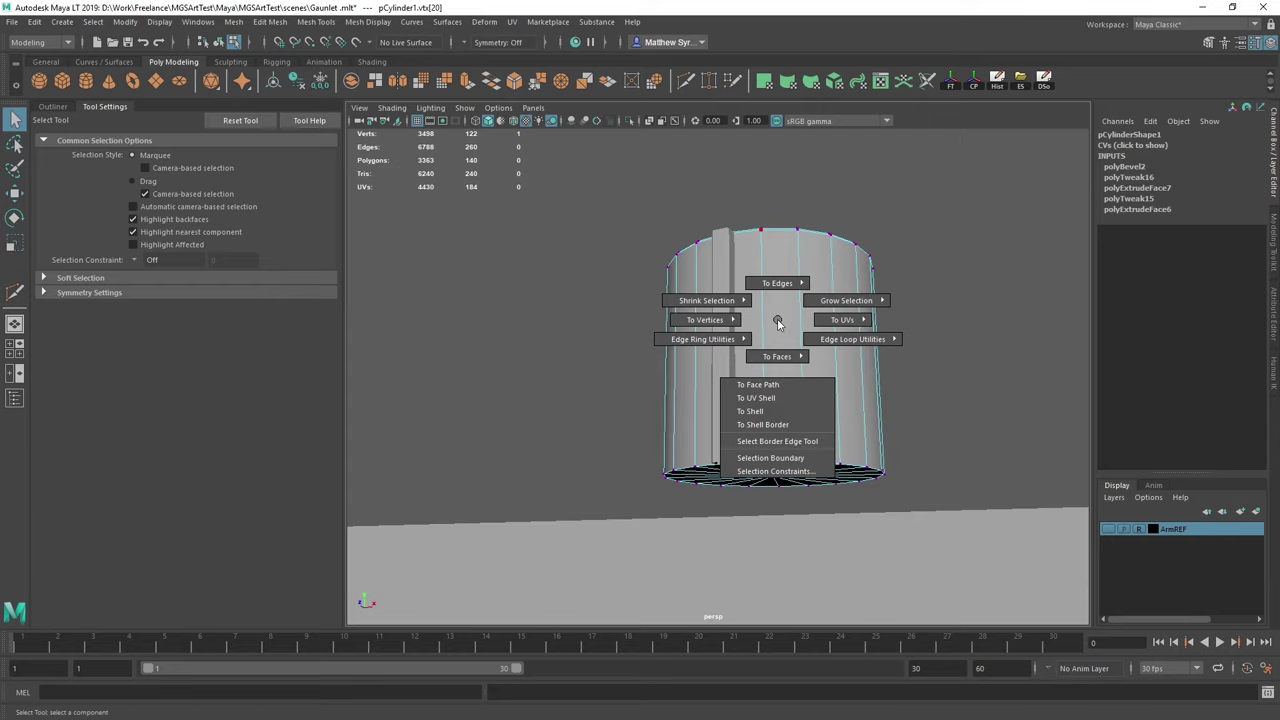
ctrl+right_drag(777, 367, 767, 421)
shift+right_click(773, 339)
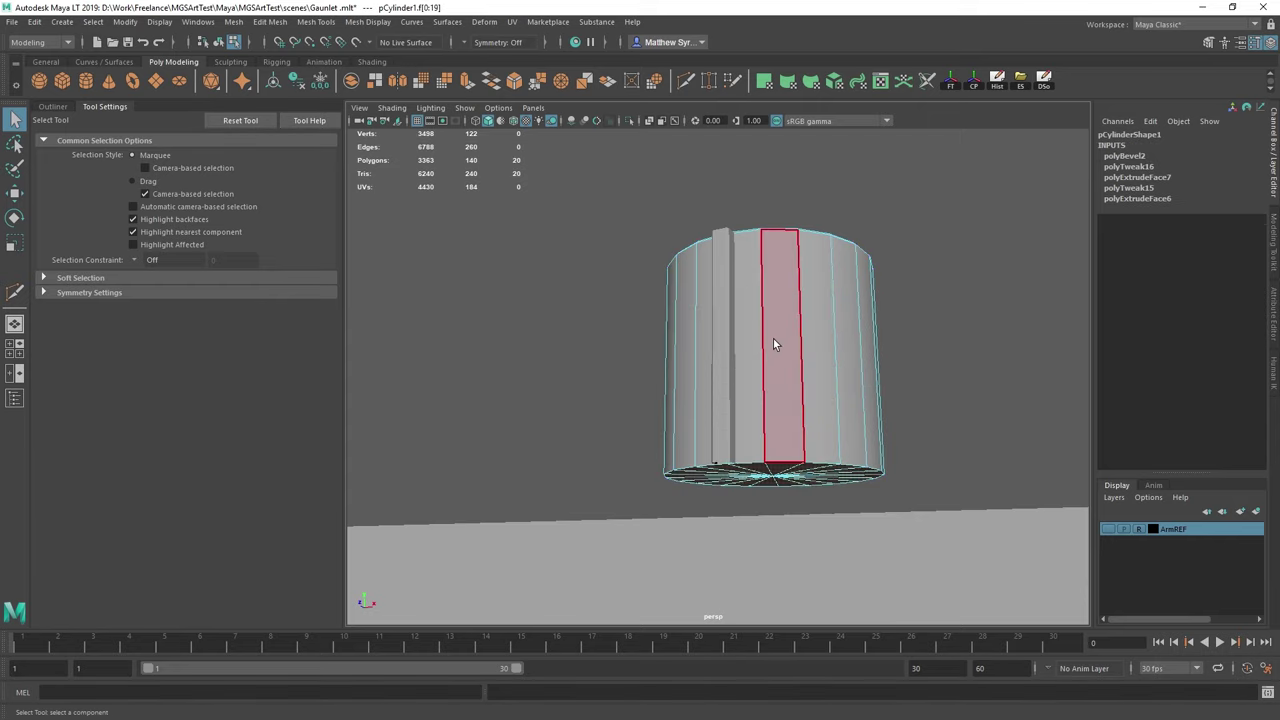
key(Delete)
alt+drag(757, 341, 781, 369)
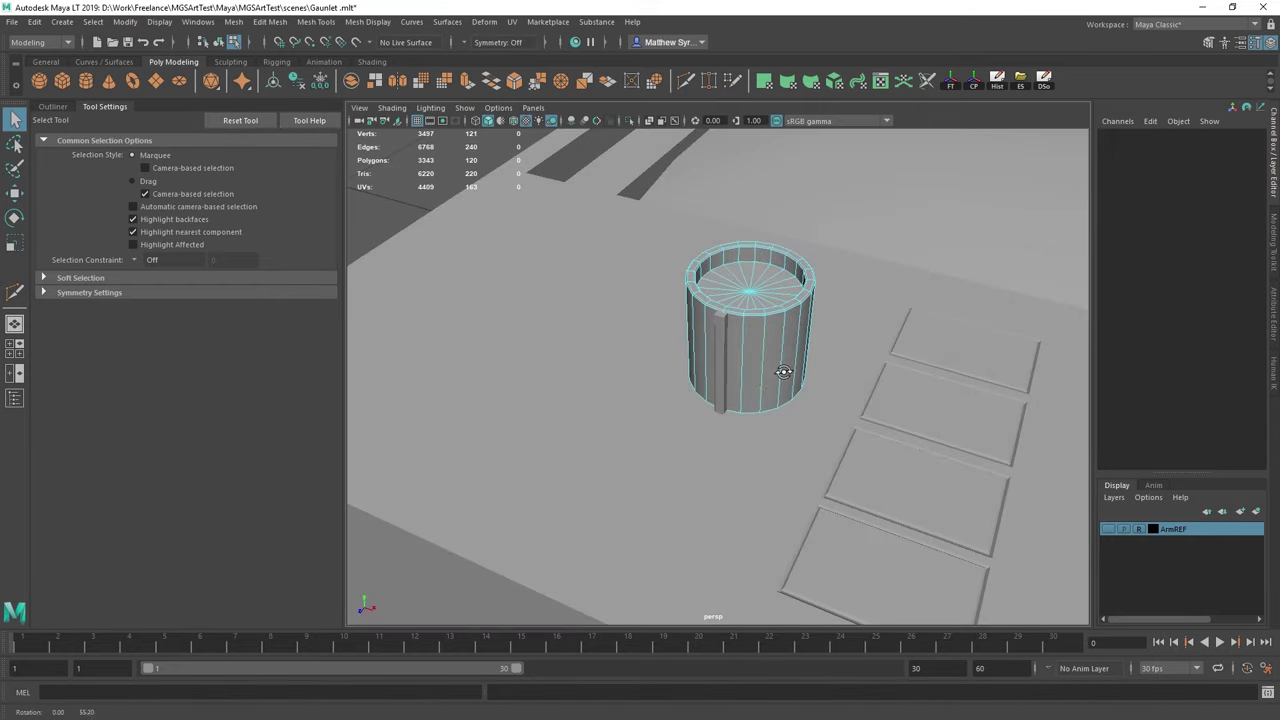
scroll(775, 350, up, 5)
alt+middle_drag(766, 328, 743, 432)
right_drag(654, 340, 750, 320)
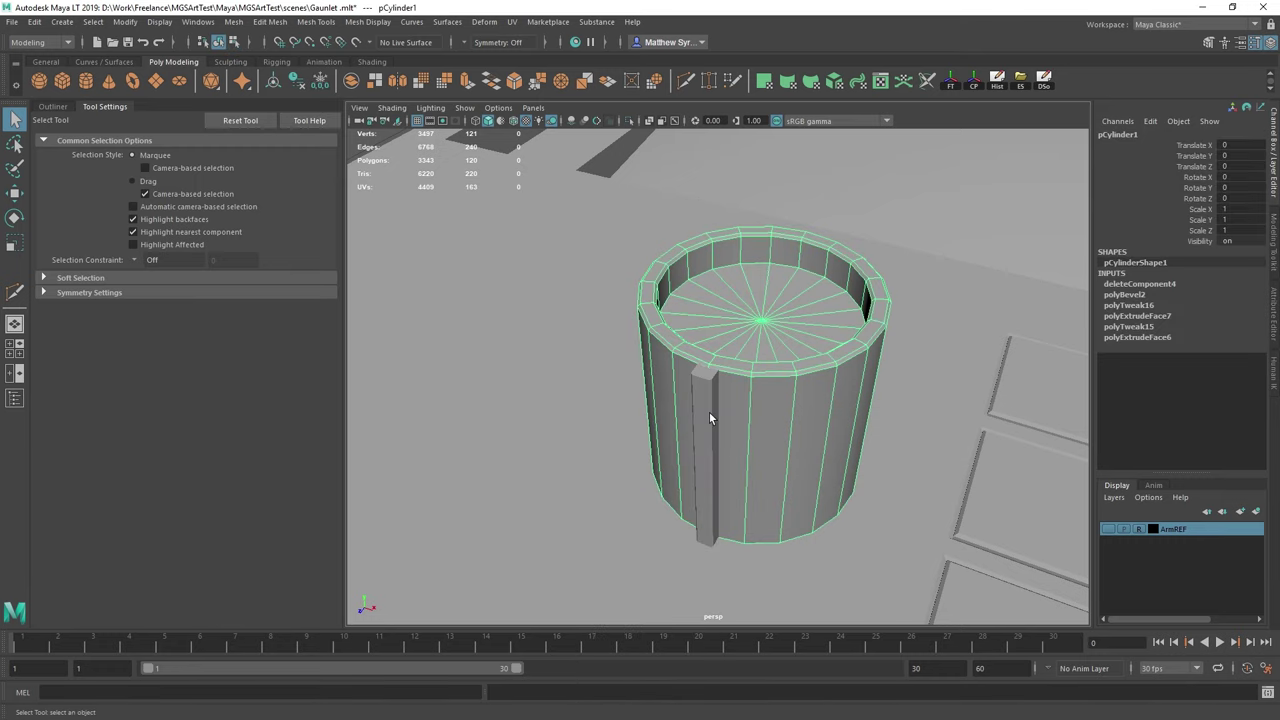
Move the strip's pivot to the cylinder's centre, snapping it in the top view.
click(709, 420)
alt+middle_drag(732, 430, 688, 428)
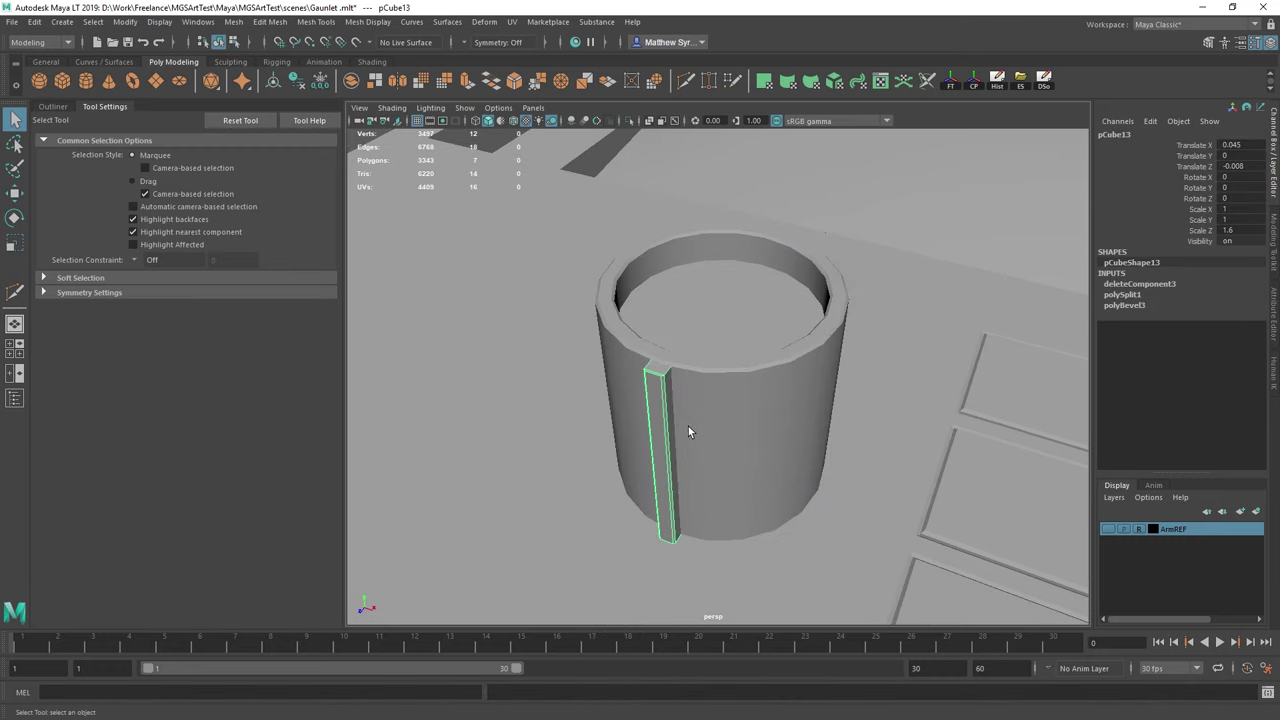
scroll(690, 428, down, 3)
alt+drag(690, 390, 786, 442)
key(w)
key(space)
key(space)
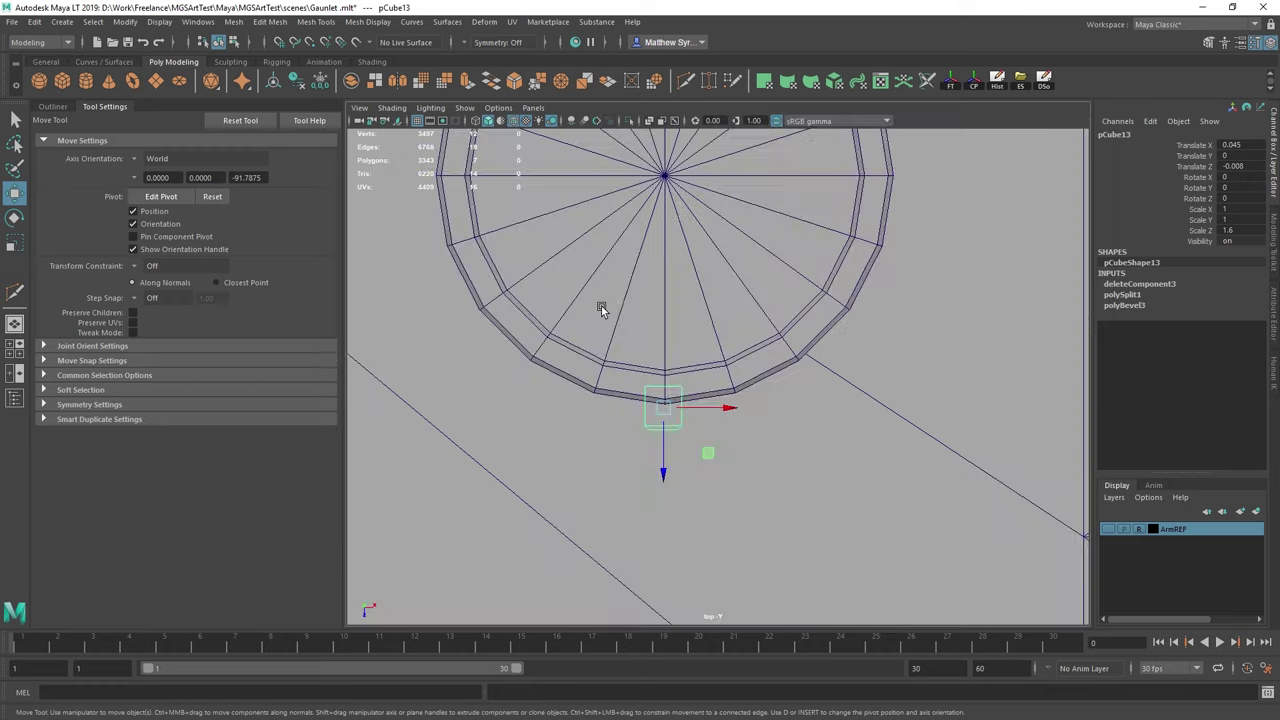
scroll(692, 322, down, 10)
alt+middle_drag(711, 254, 709, 322)
scroll(709, 463, up, 6)
alt+middle_drag(676, 562, 689, 396)
scroll(689, 396, up, 4)
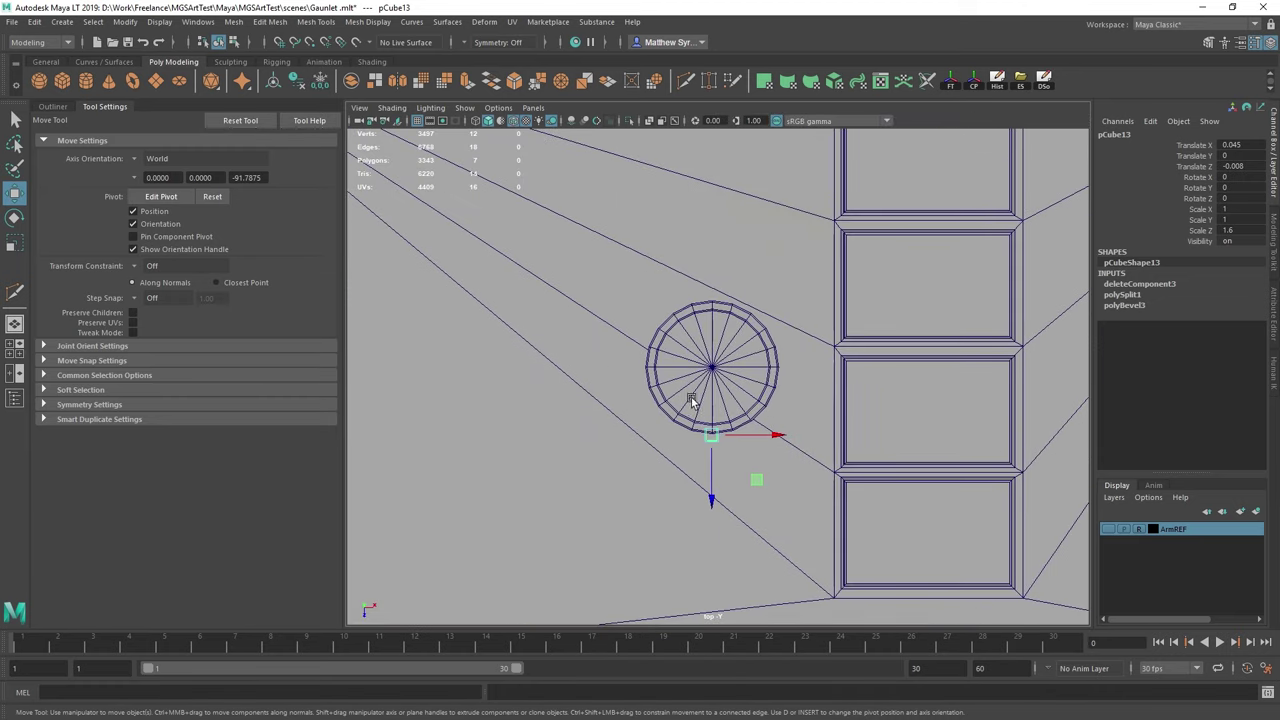
key(d)
drag(716, 527, 708, 380)
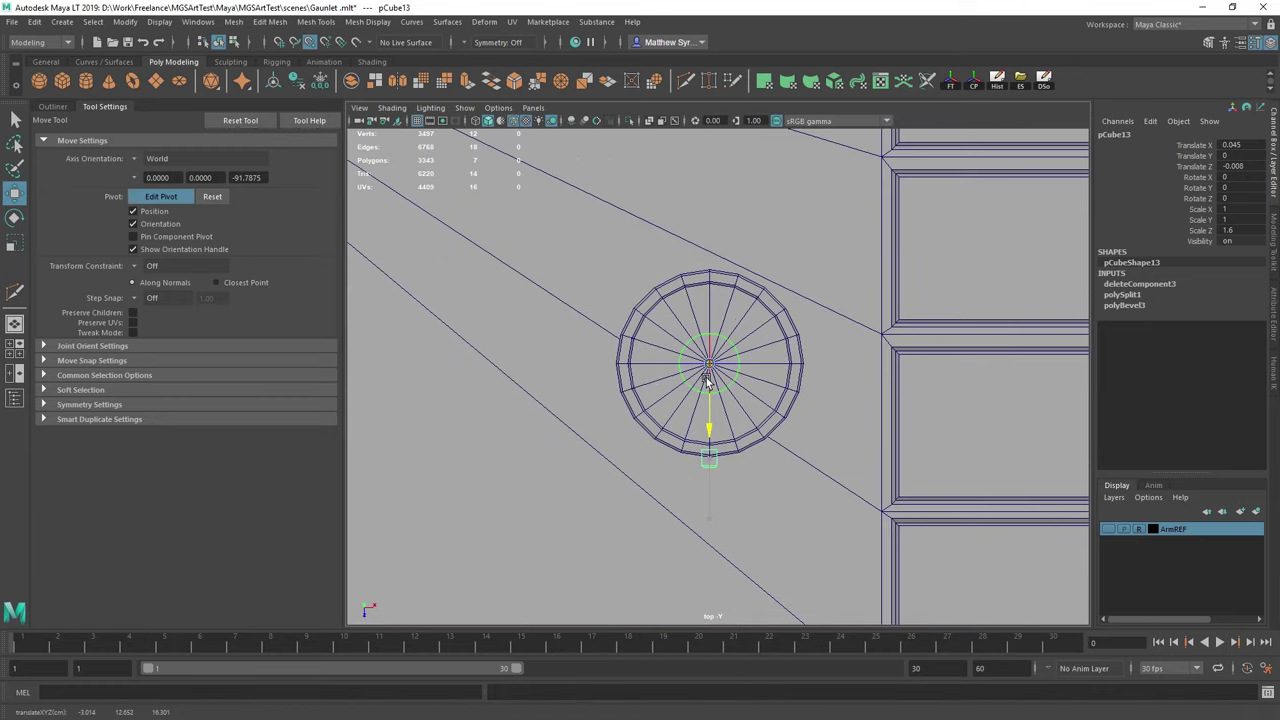
key(space)
key(space)
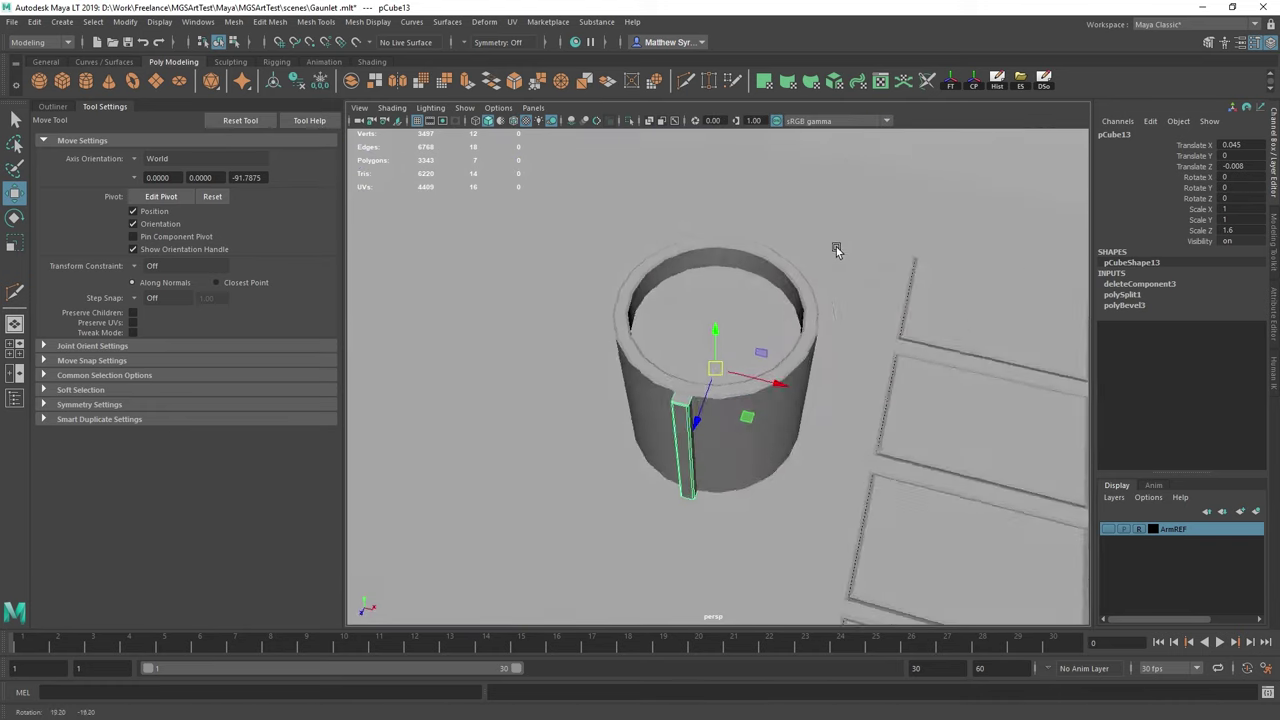
alt+drag(834, 249, 640, 480)
Duplicate the strip around the cylinder, rotating the first copy to 45° and the second to 90° about Y.
key(space)
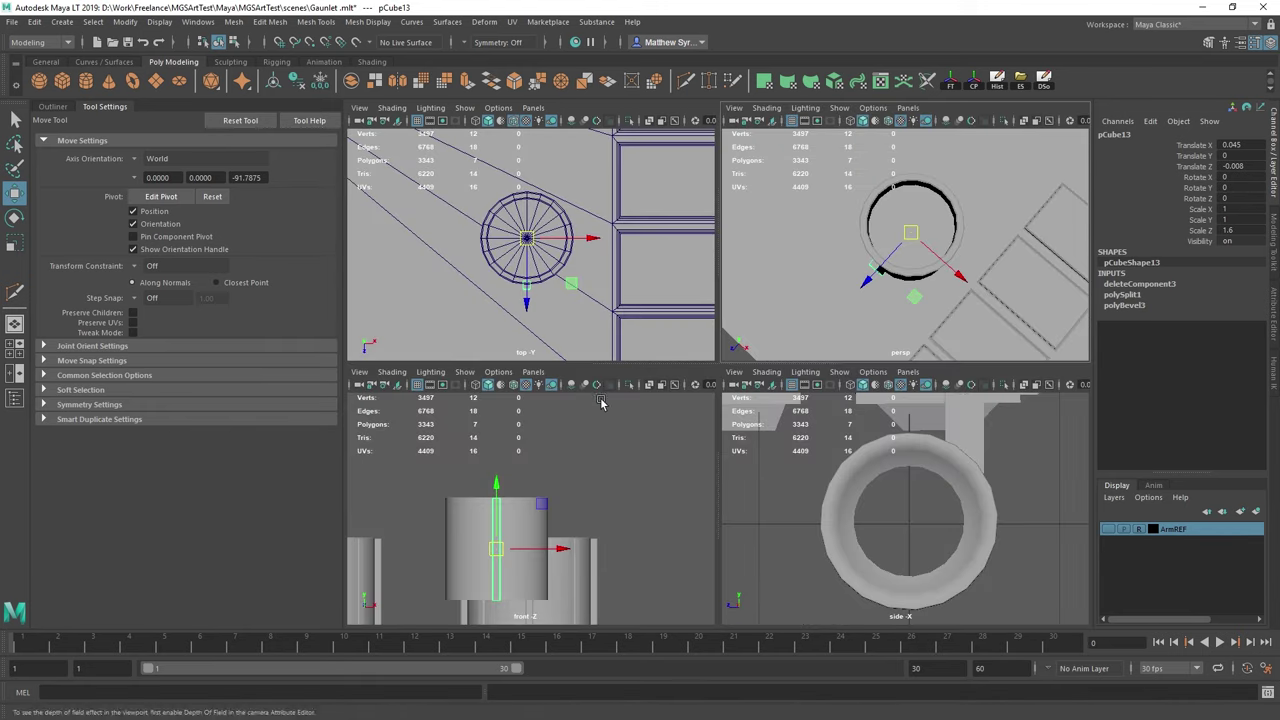
key(space)
key(ctrl+d)
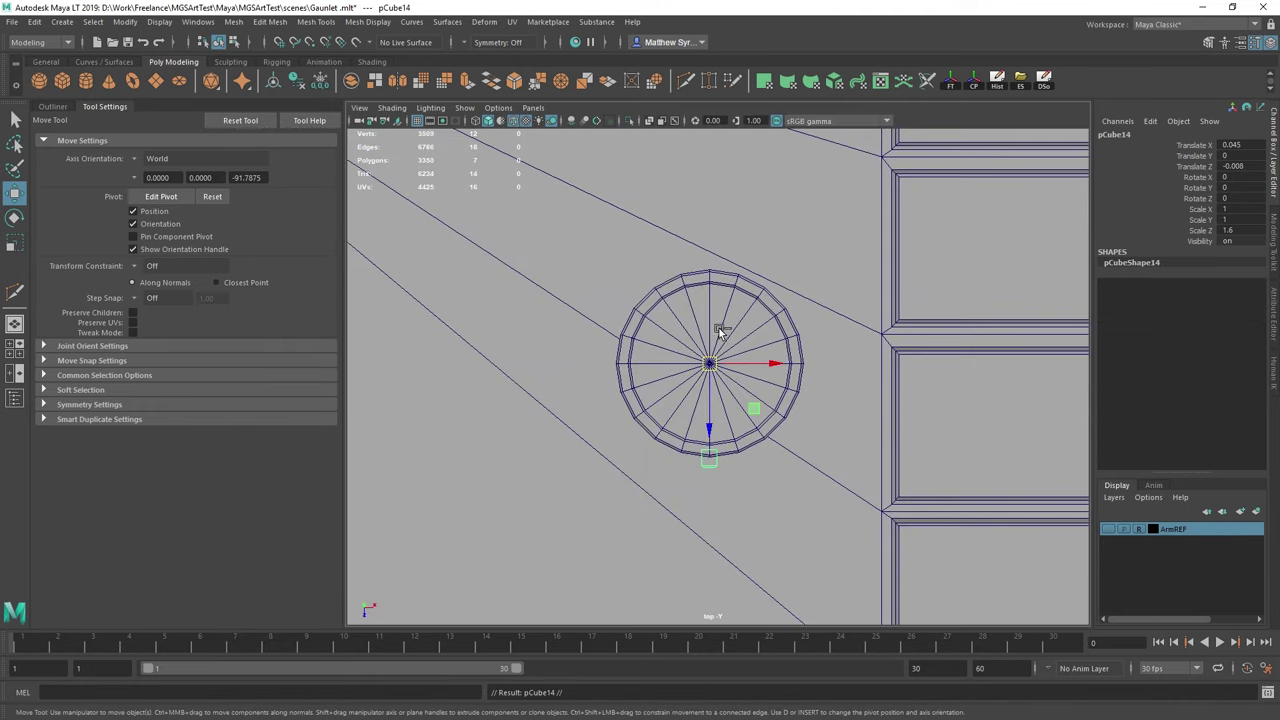
key(e)
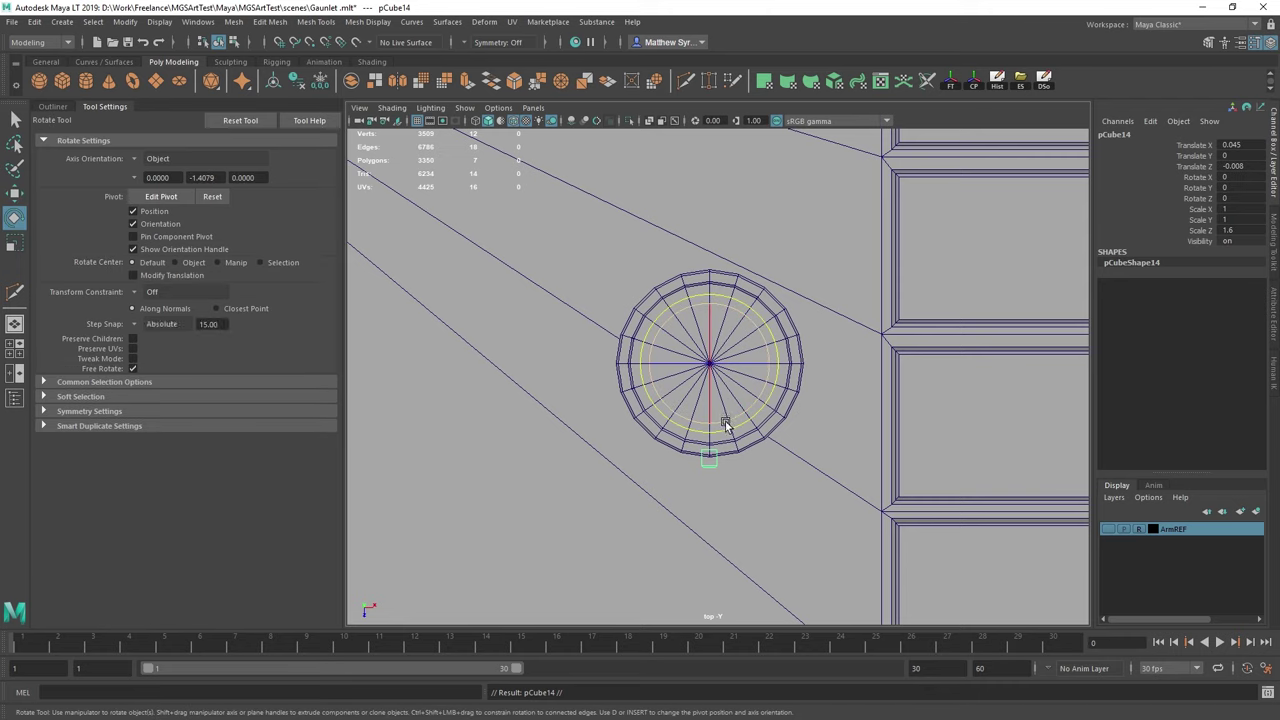
drag(726, 425, 763, 413)
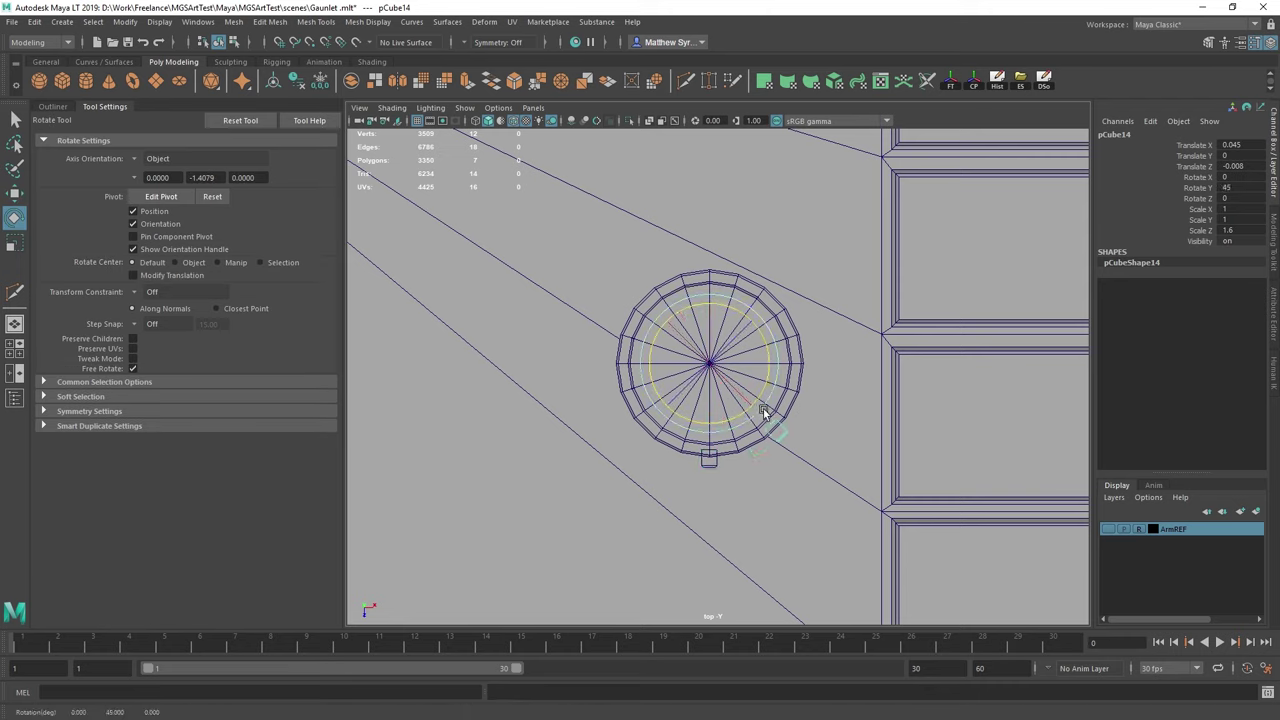
key(ctrl+d)
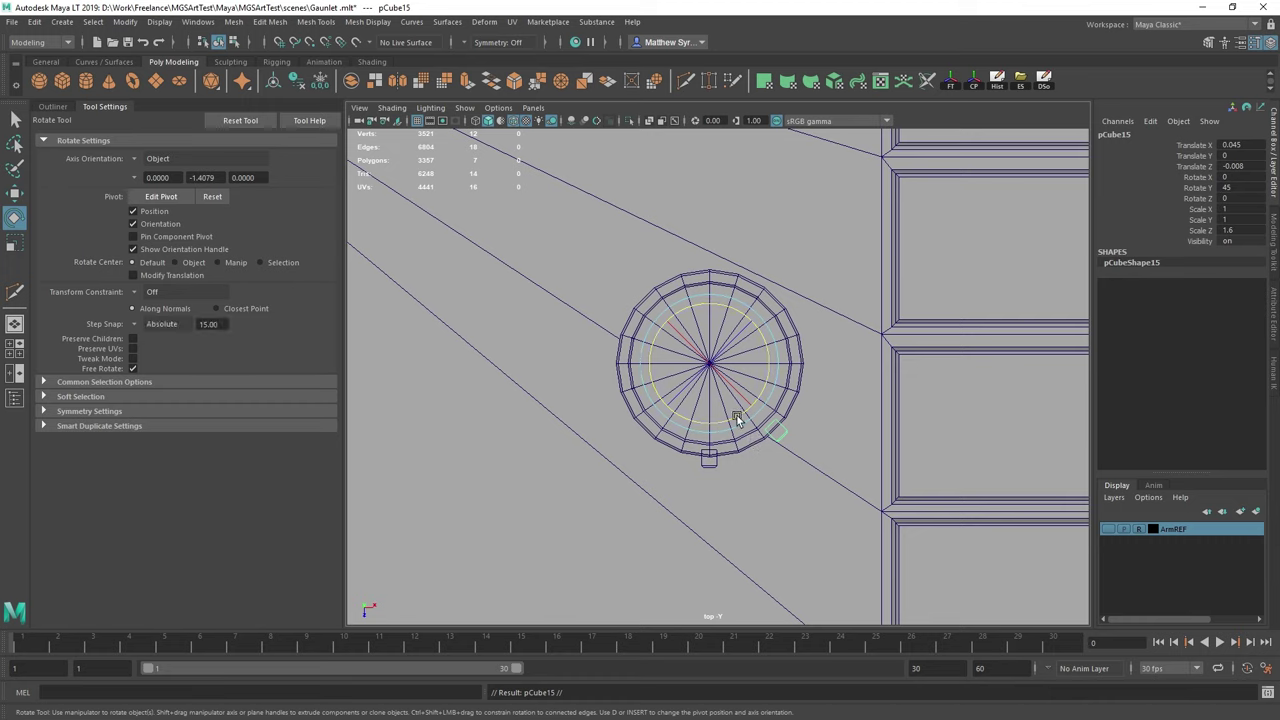
drag(737, 419, 766, 405)
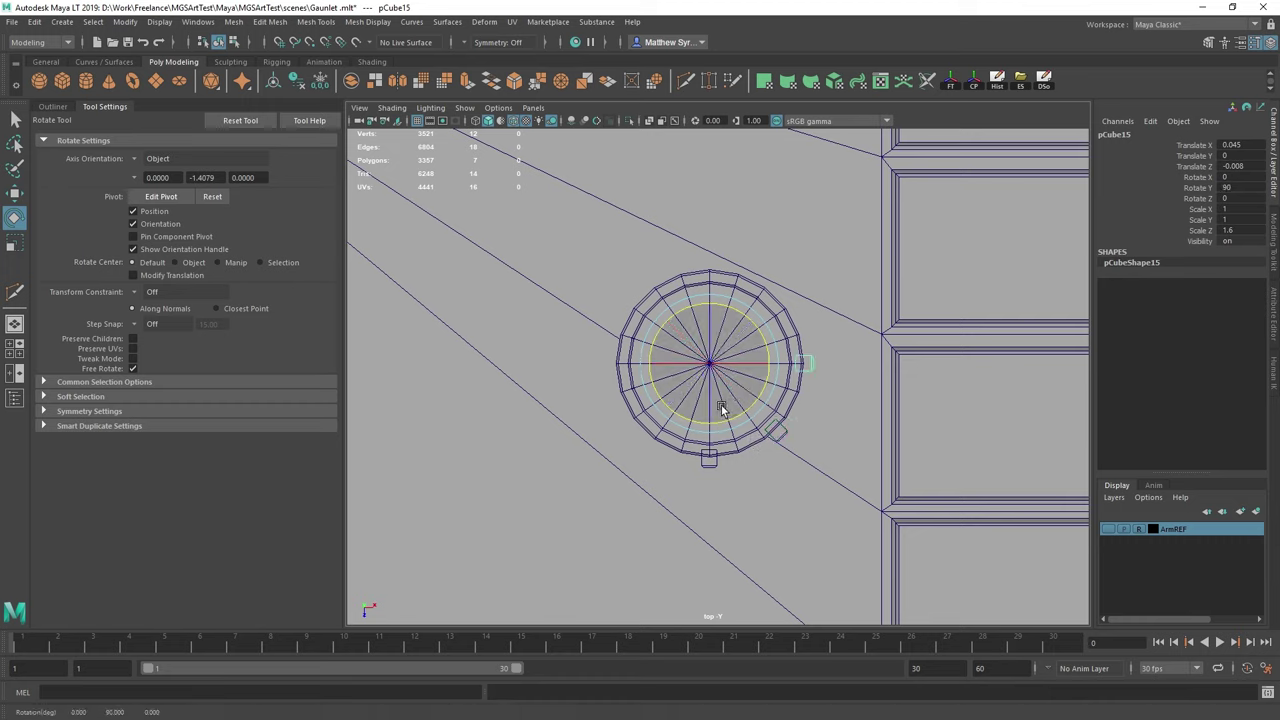
Complete the ring of ridges with further duplicates in 45° increments, from 135° to 315° about Y.
key(ctrl+d)
mouse_move(745, 396)
mouse_down()
mouse_move(731, 414)
mouse_move(771, 391)
mouse_move(772, 410)
mouse_move(746, 415)
mouse_move(763, 406)
mouse_up()
key(ctrl+d)
key(ctrl+d)
key(j)
key(ctrl+d)
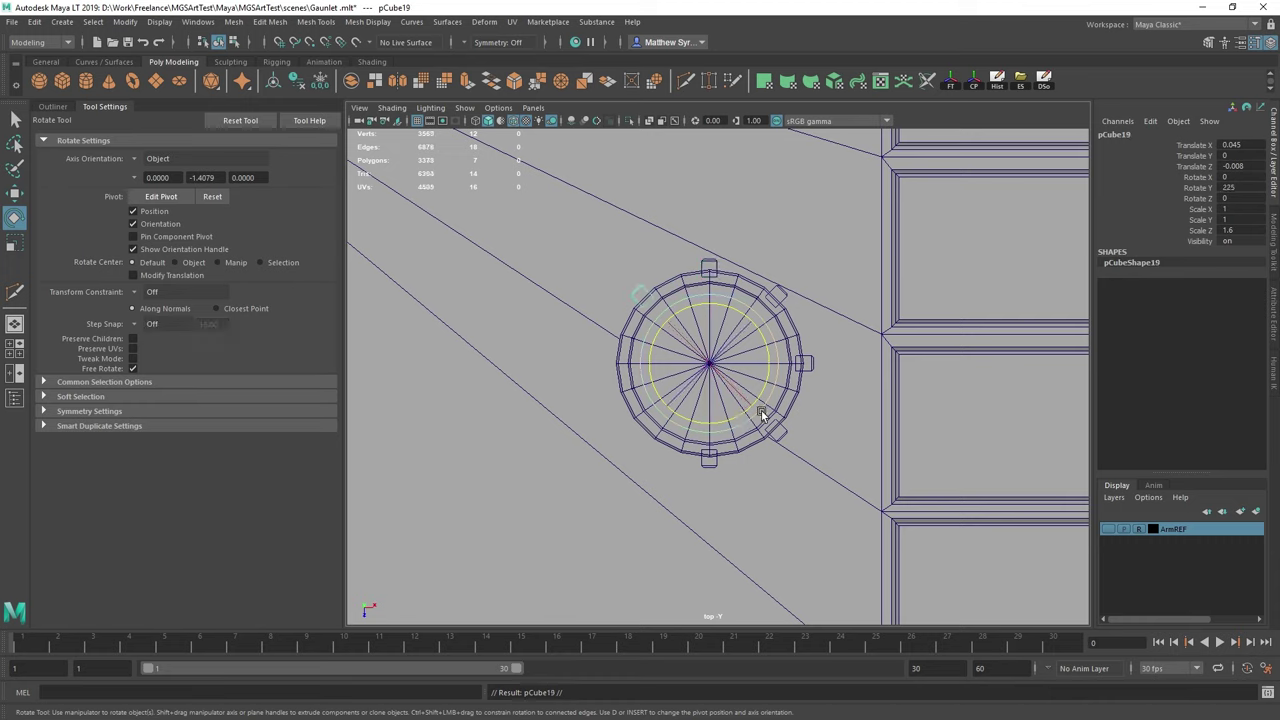
key(j)
mouse_move(726, 418)
mouse_down()
mouse_move(757, 394)
mouse_move(770, 403)
mouse_move(733, 420)
mouse_move(773, 408)
mouse_up()
key(ctrl+d)
key(j)
Combine the cylinder and all eight ridges into one mesh, centring its pivot and deleting its history.
key(space)
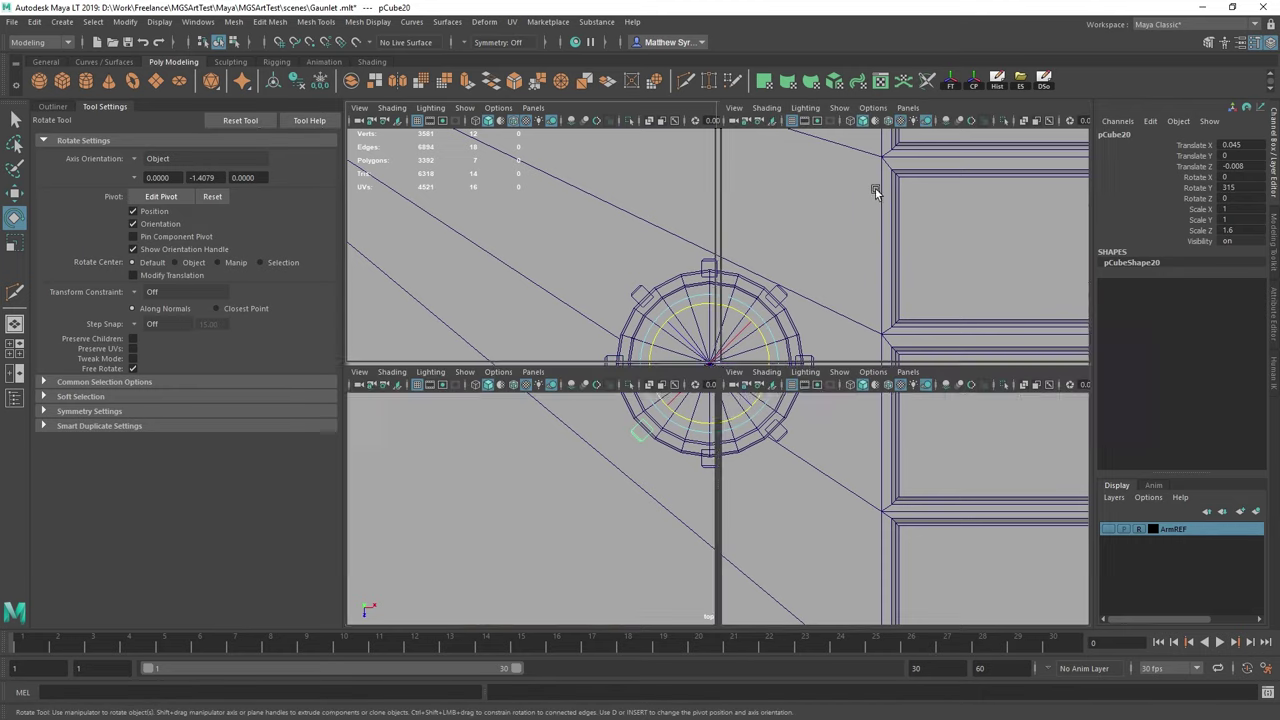
key(space)
mouse_move(874, 360)
alt+mouse_down()
mouse_move(828, 313)
mouse_move(883, 277)
mouse_move(878, 319)
mouse_move(812, 340)
alt+mouse_up()
scroll(828, 313, down, 3)
scroll(812, 340, up, 3)
key(q)
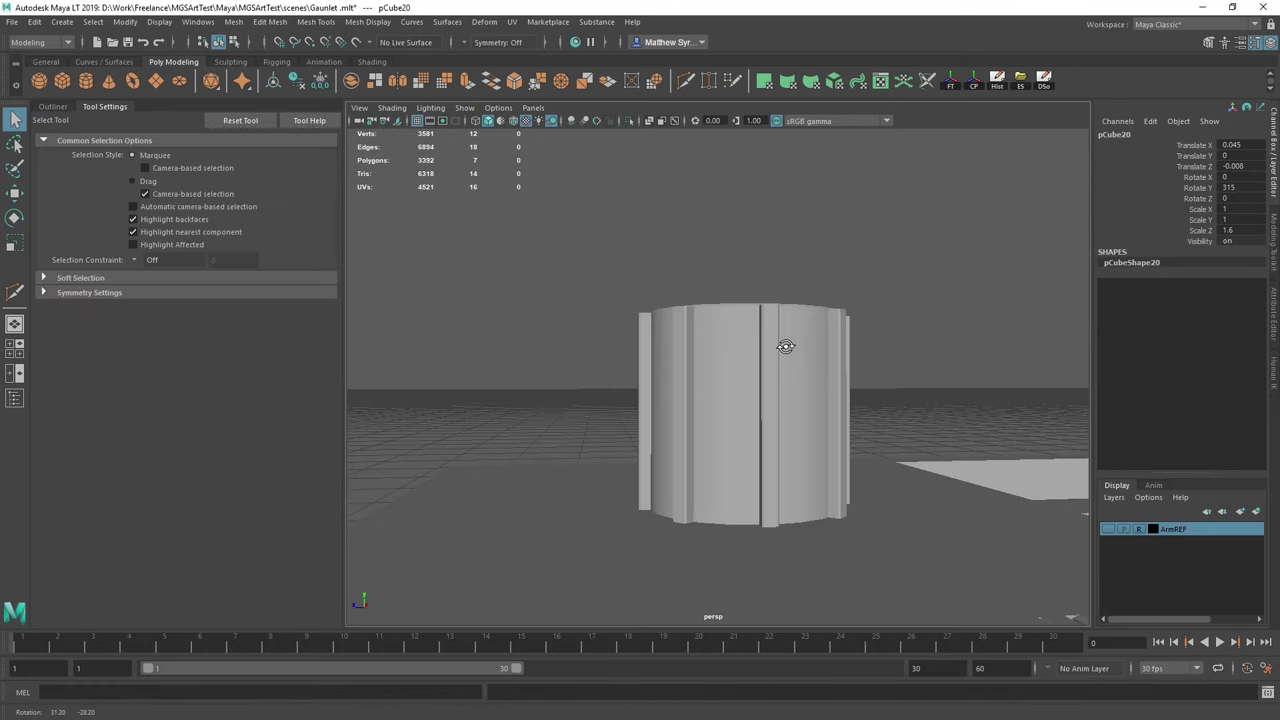
drag(520, 236, 831, 355)
shift+right_drag(758, 343, 726, 586)
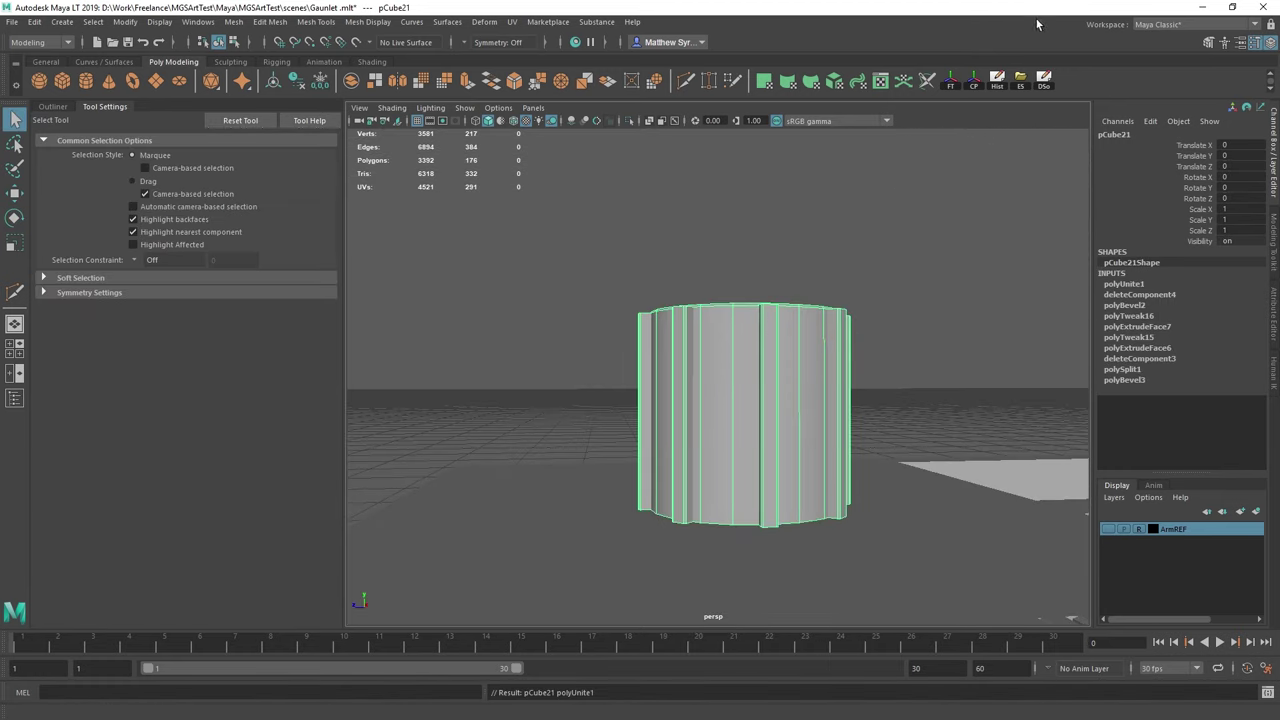
click(973, 82)
click(997, 84)
Raise the knob's recessed top faces slightly within the rim and return to object mode.
scroll(746, 306, down, 4)
scroll(797, 346, up, 4)
alt+drag(746, 306, 736, 355)
scroll(736, 358, up, 4)
right_drag(781, 329, 715, 329)
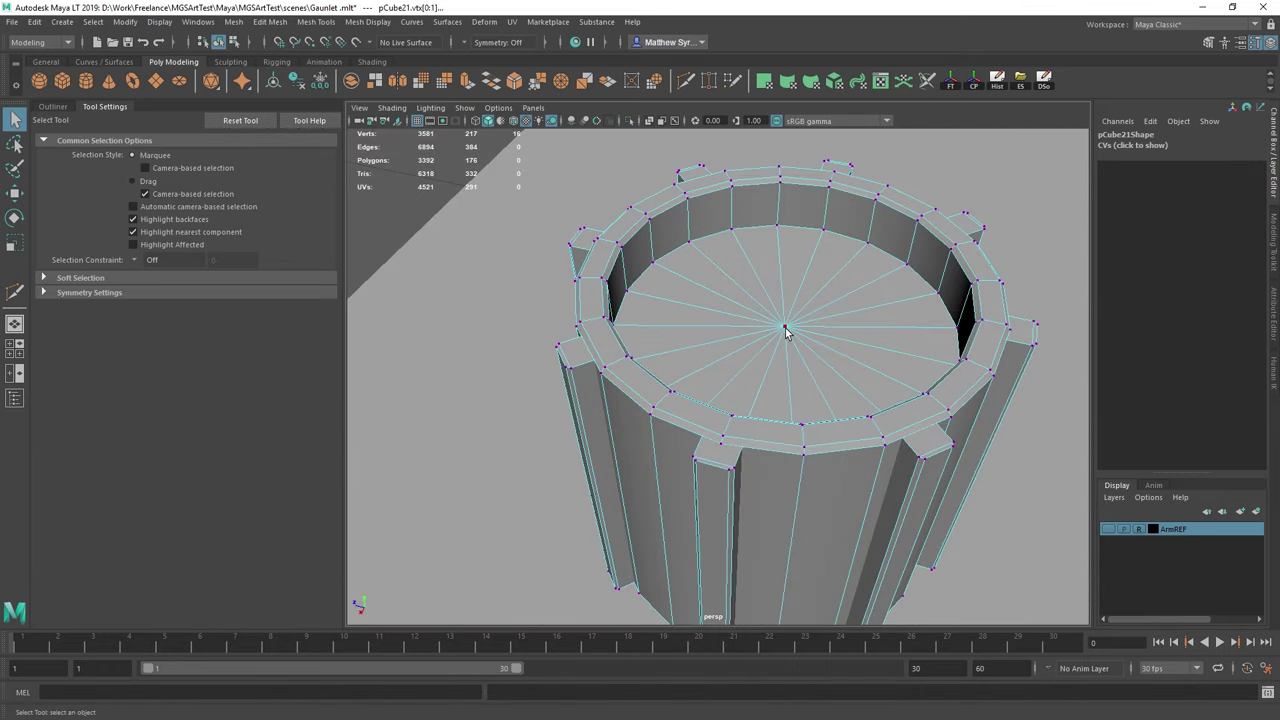
ctrl+right_drag(806, 274, 800, 343)
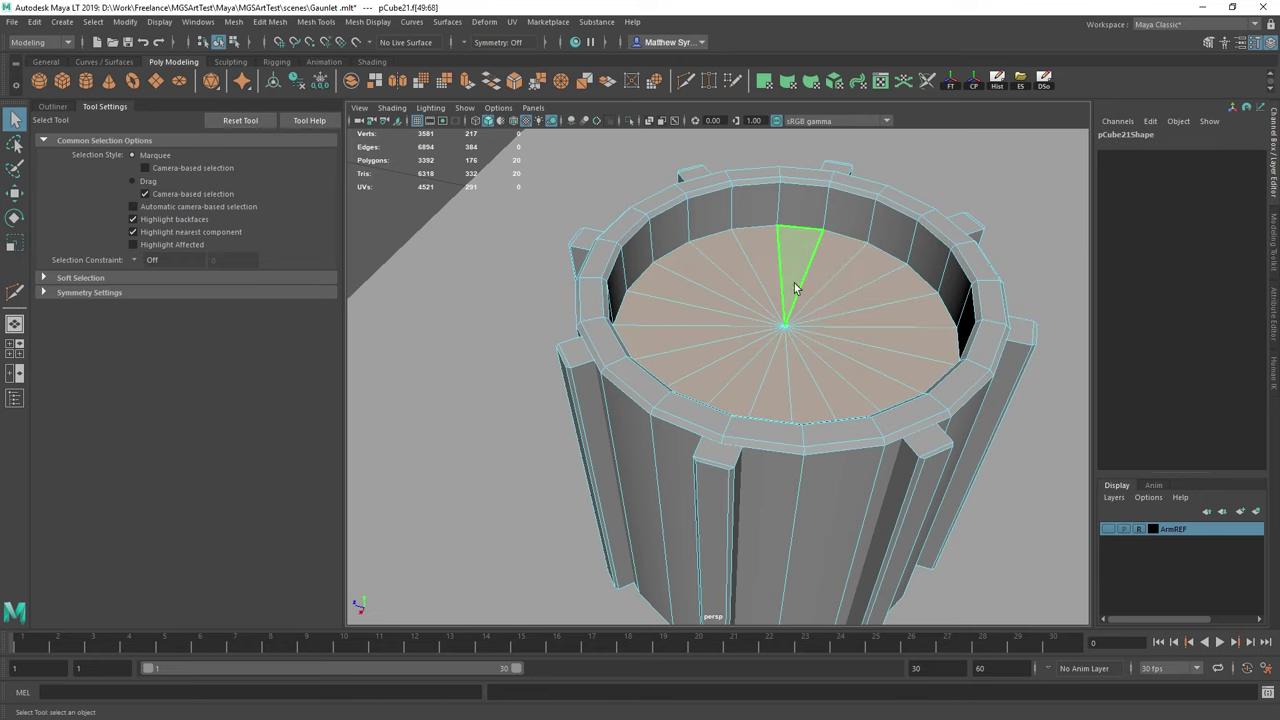
key(w)
alt+drag(788, 355, 822, 322)
drag(785, 263, 780, 244)
key(q)
right_drag(780, 235, 834, 203)
Create a new polygon cylinder and snap it to the knob on the housing.
scroll(820, 251, down, 5)
alt+drag(820, 260, 820, 362)
scroll(808, 304, down, 6)
key(w)
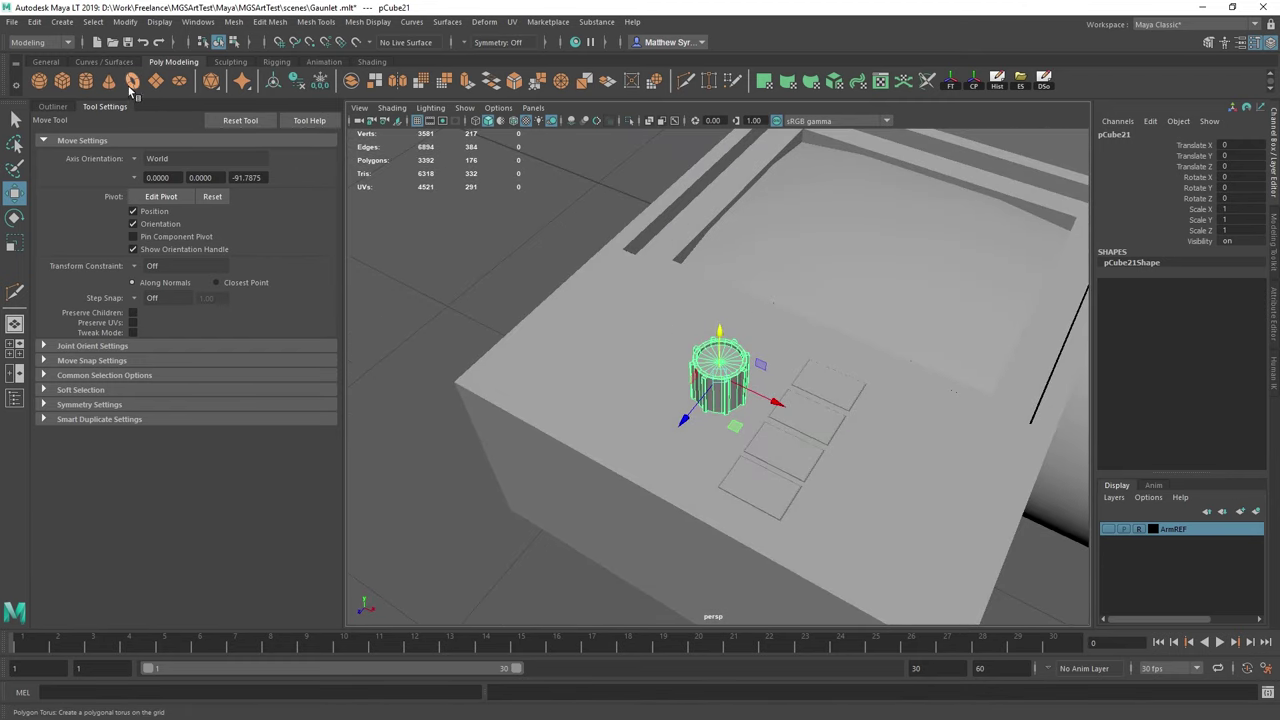
scroll(777, 437, down, 6)
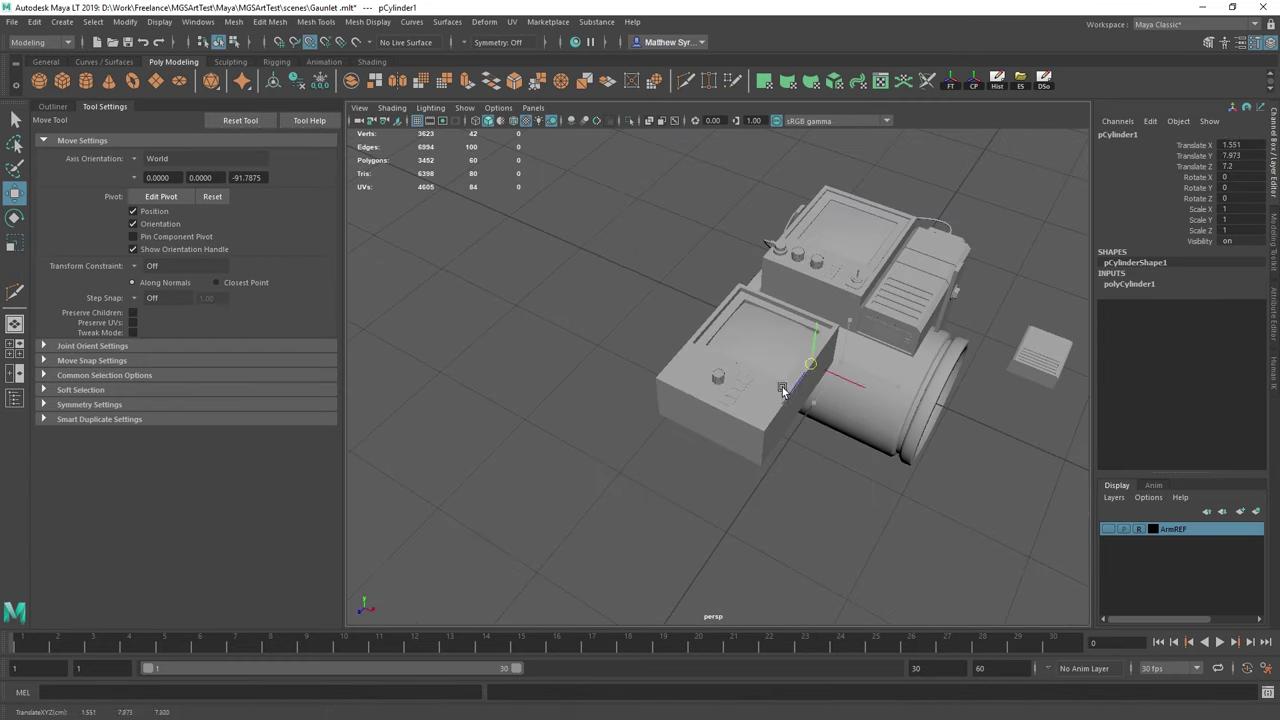
click(716, 381)
Scale the new cylinder uniformly to about 0.366 in the top view.
key(space)
key(space)
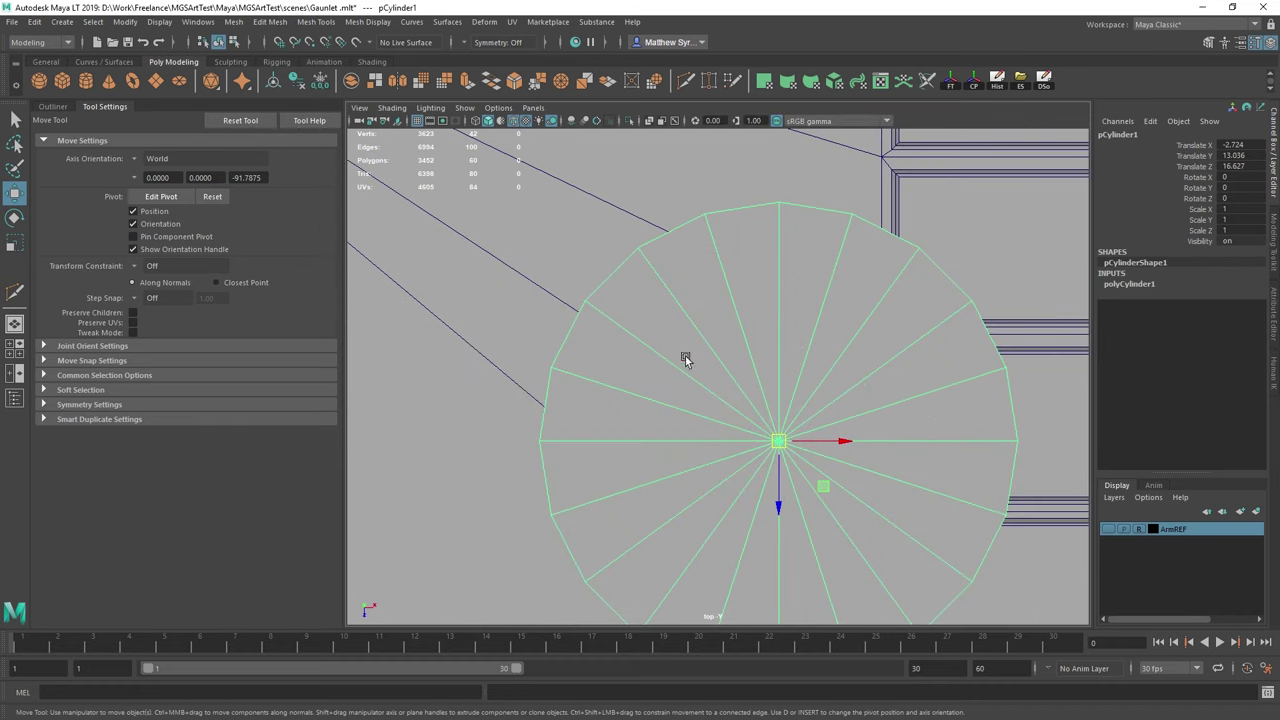
key(r)
drag(779, 442, 523, 443)
key(w)
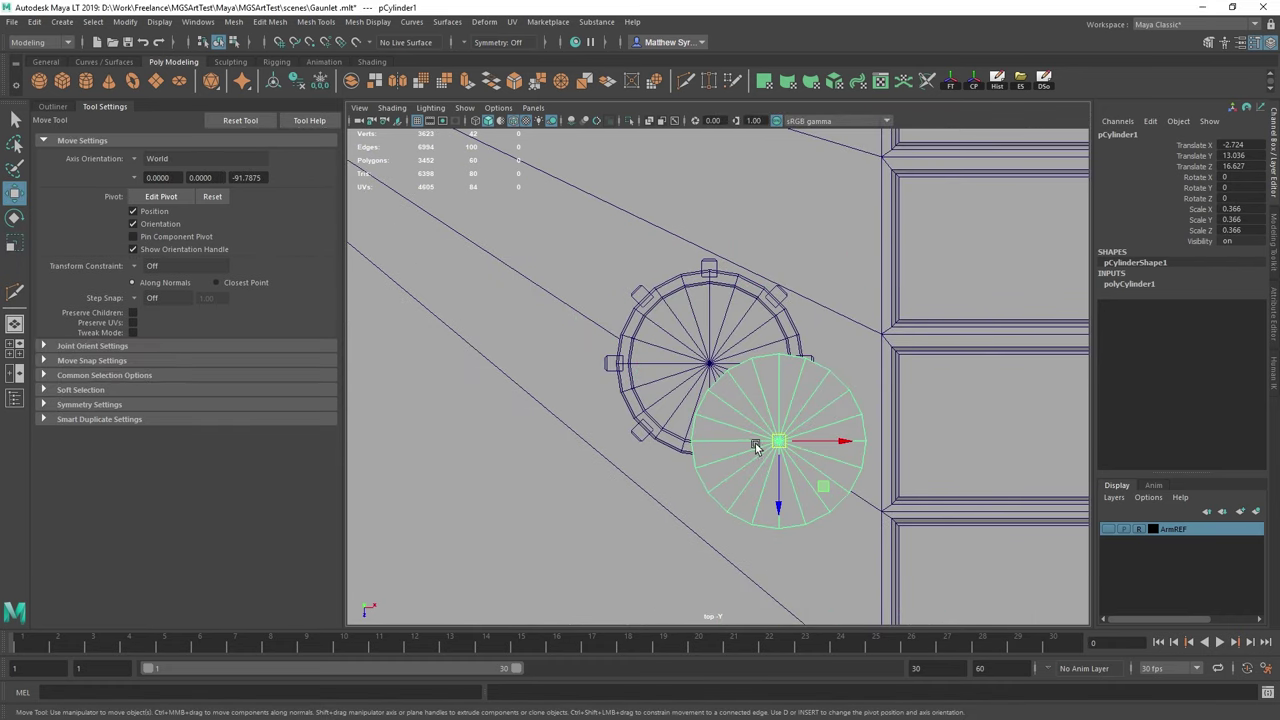
Centre the new cylinder over the knob and scale it uniformly to 0.512 in the top view.
drag(778, 444, 772, 360)
key(r)
key(space)
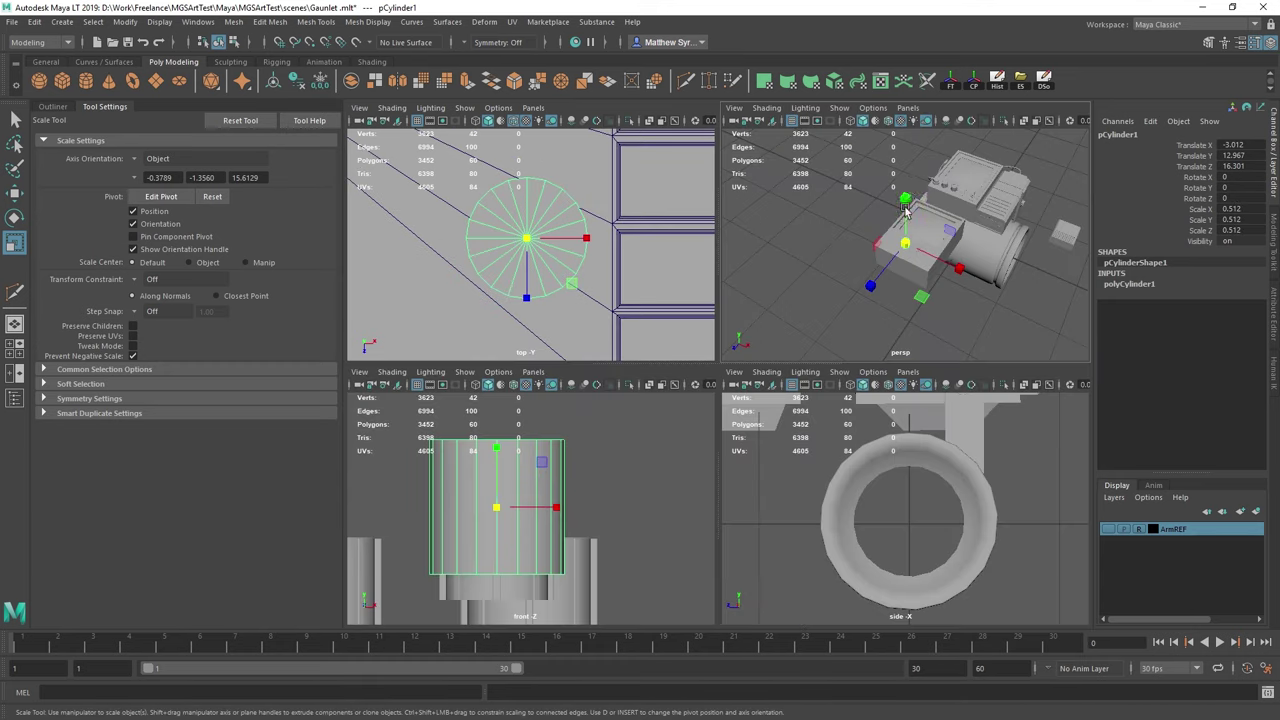
Flatten the cylinder to a Y scale of 0.052 and lower it to the knob's base at Translate Y 12.242.
key(space)
alt+drag(845, 378, 794, 334)
scroll(735, 358, up, 6)
drag(720, 307, 724, 358)
key(w)
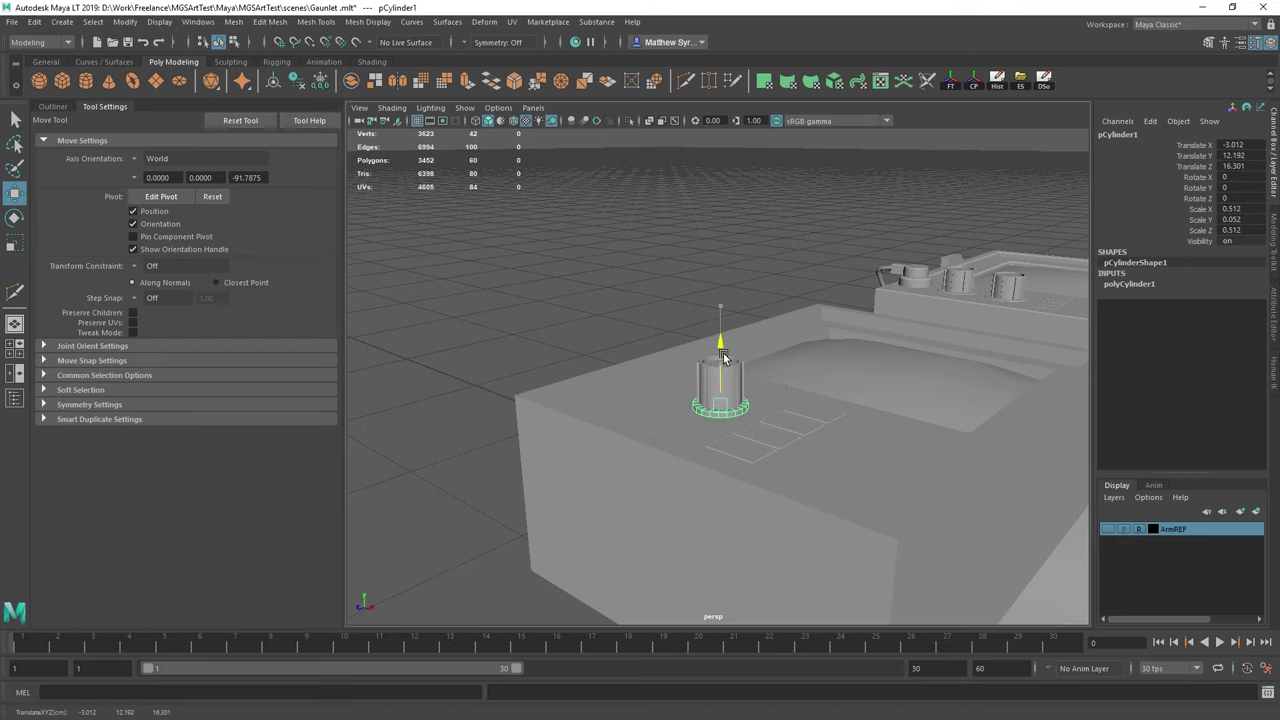
alt+middle_drag(955, 298, 752, 351)
scroll(670, 390, up, 6)
scroll(752, 351, up, 3)
click(818, 310)
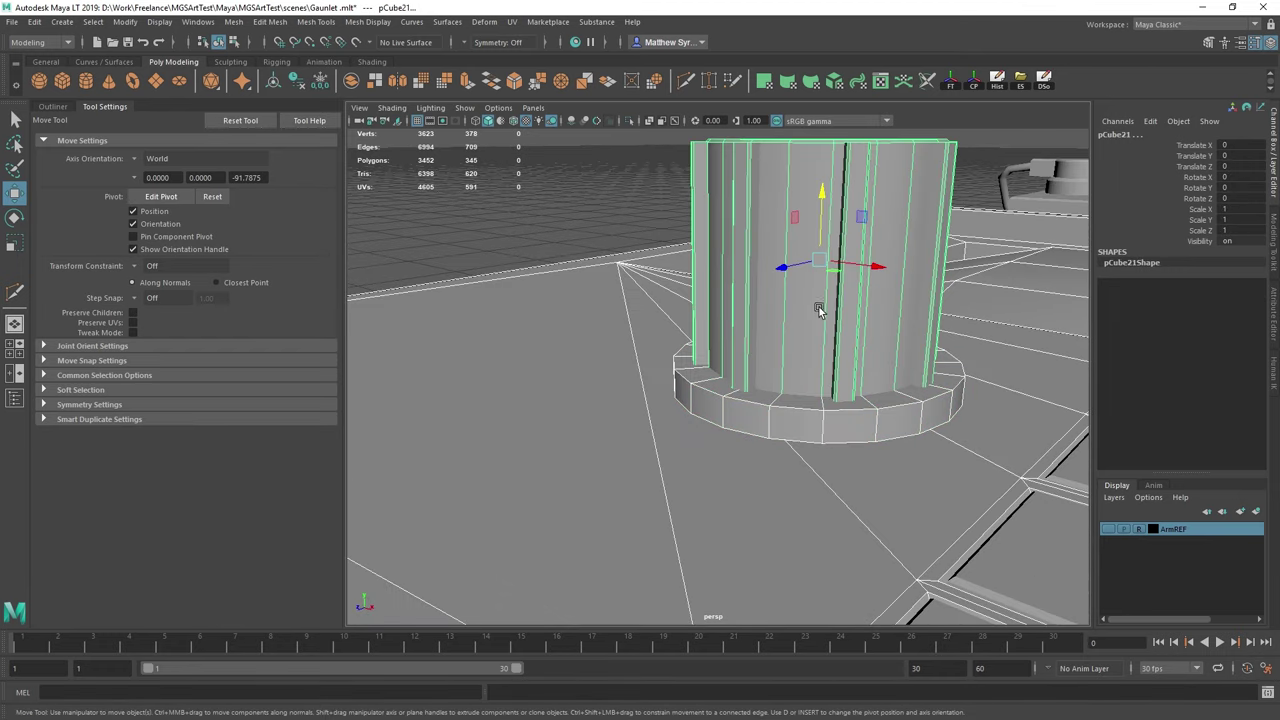
key(ctrl+z)
Thin the base disc to a Y scale of 0.032 and lower it slightly to Translate Y 12.233.
key(e)
key(r)
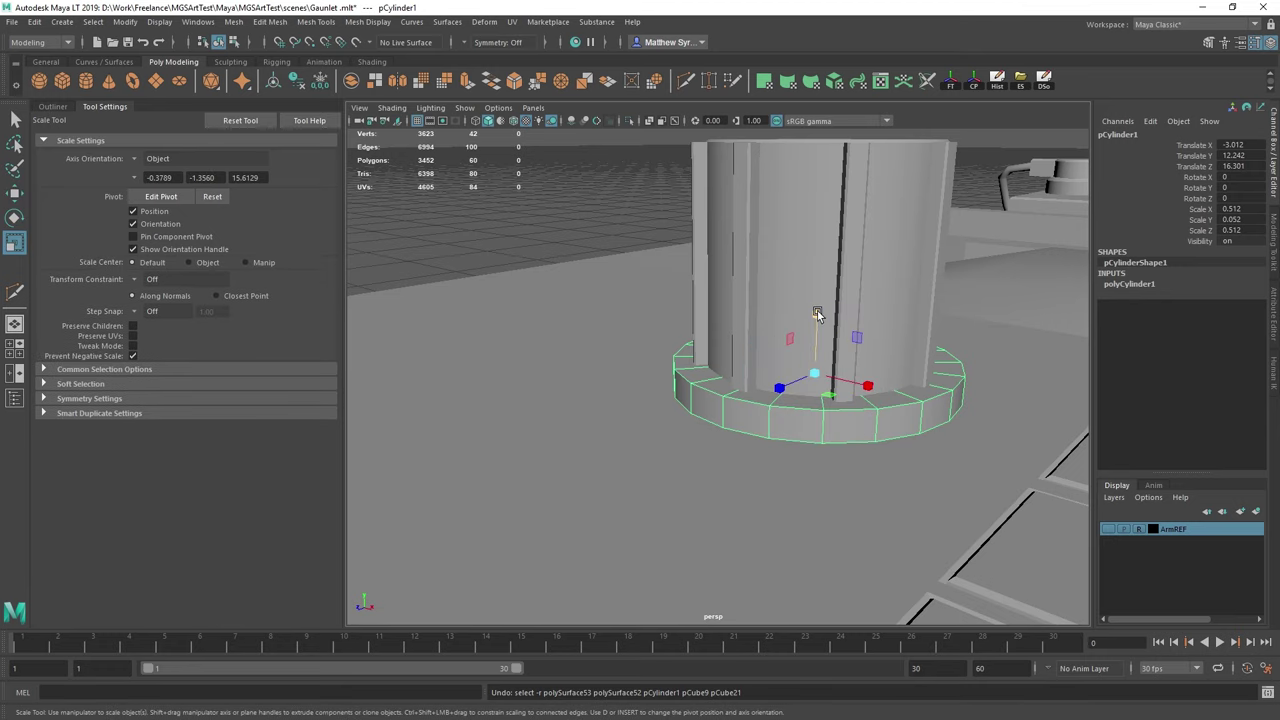
mouse_move(817, 313)
mouse_down()
mouse_move(817, 334)
mouse_move(821, 323)
mouse_up()
key(w)
key(q)
Try to bevel the base disc's top edge loop at fraction 0.5.
right_drag(781, 412, 794, 302)
click(772, 411)
shift+right_click(765, 417)
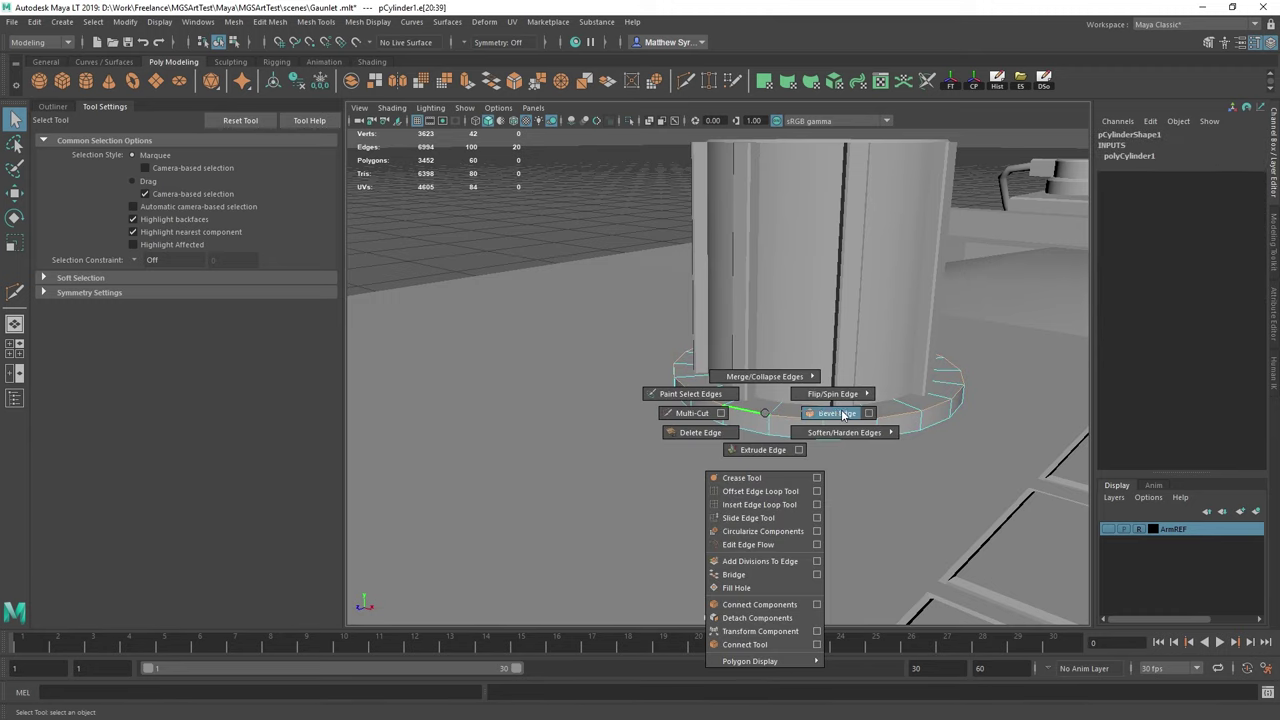
click(836, 413)
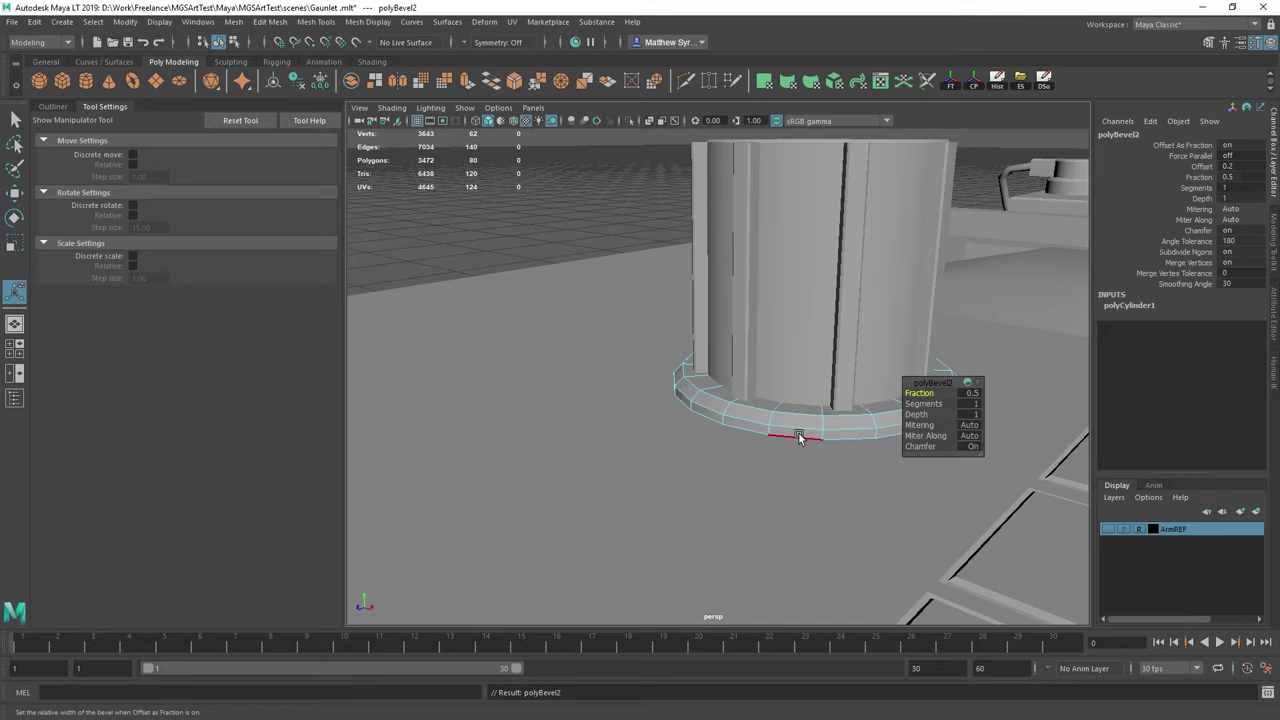
key(ctrl+z)
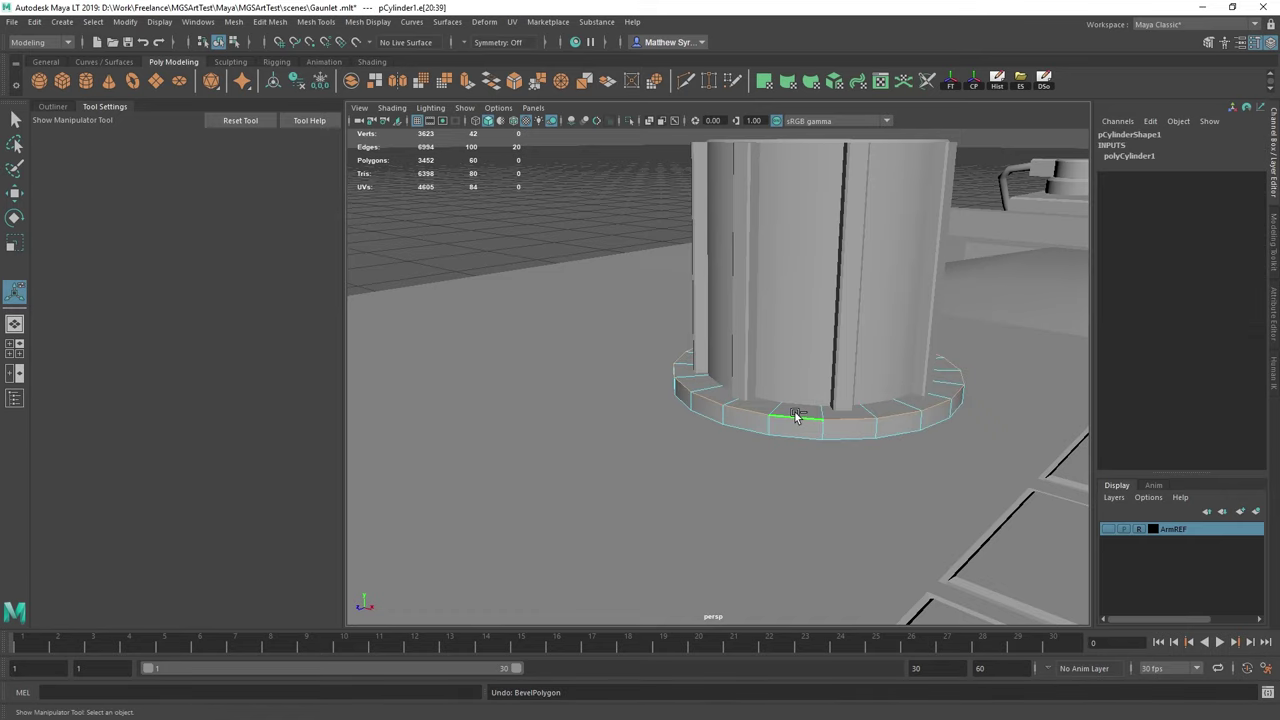
Duplicate the base disc, lower the copy to Translate Y 12.17, and widen it to about 0.601 with wireframe display on.
right_drag(787, 418, 839, 391)
click(825, 425)
key(w)
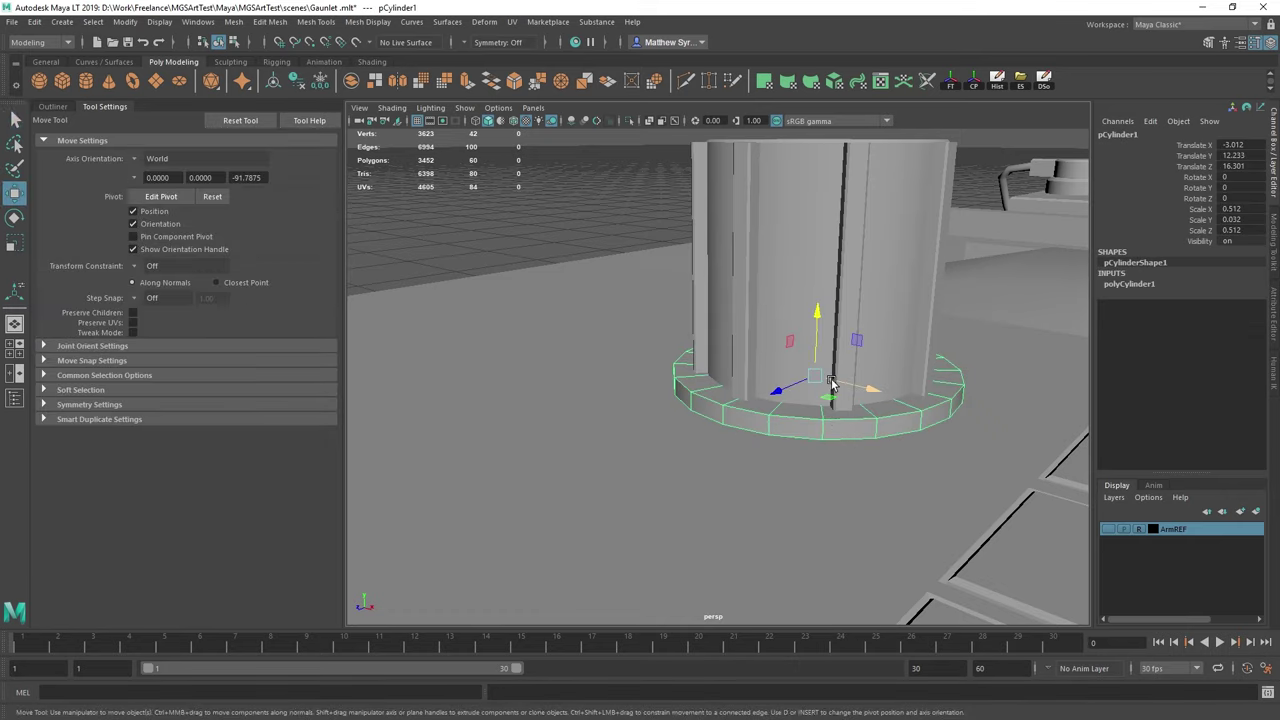
key(ctrl+d)
mouse_move(818, 313)
mouse_down()
mouse_move(820, 349)
mouse_move(825, 333)
mouse_up()
click(512, 121)
key(e)
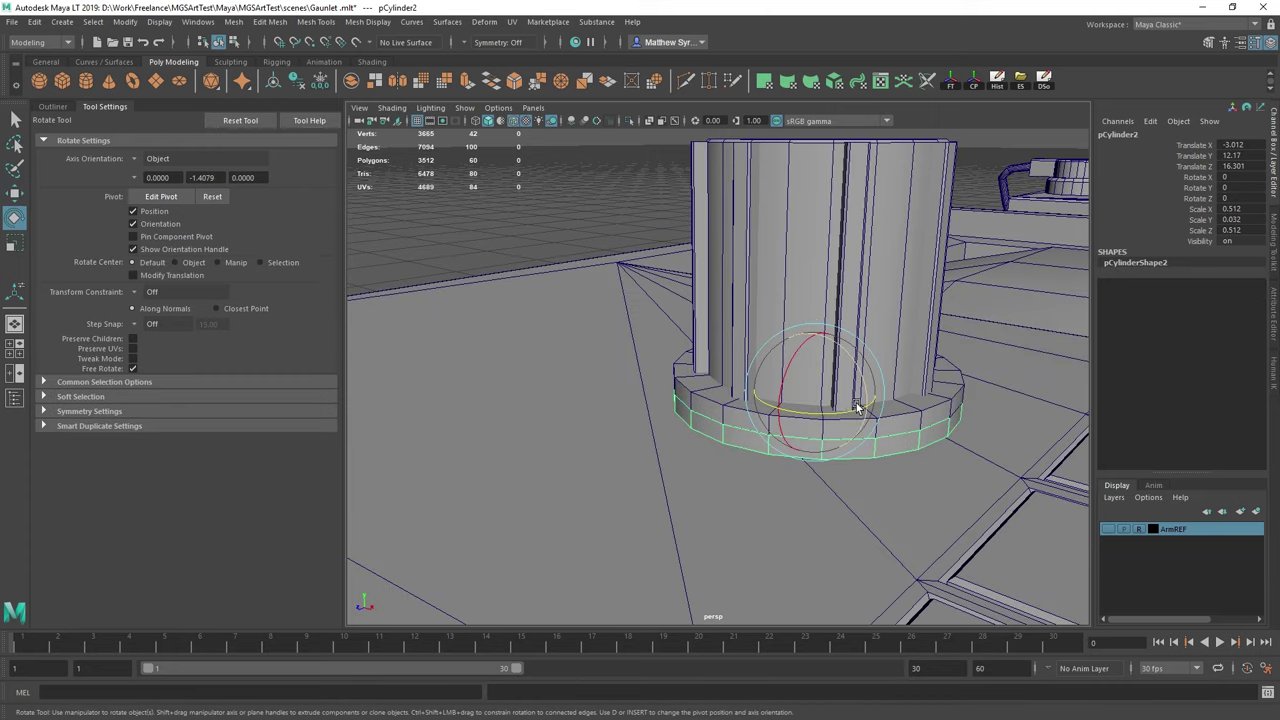
key(r)
drag(813, 392, 847, 395)
key(q)
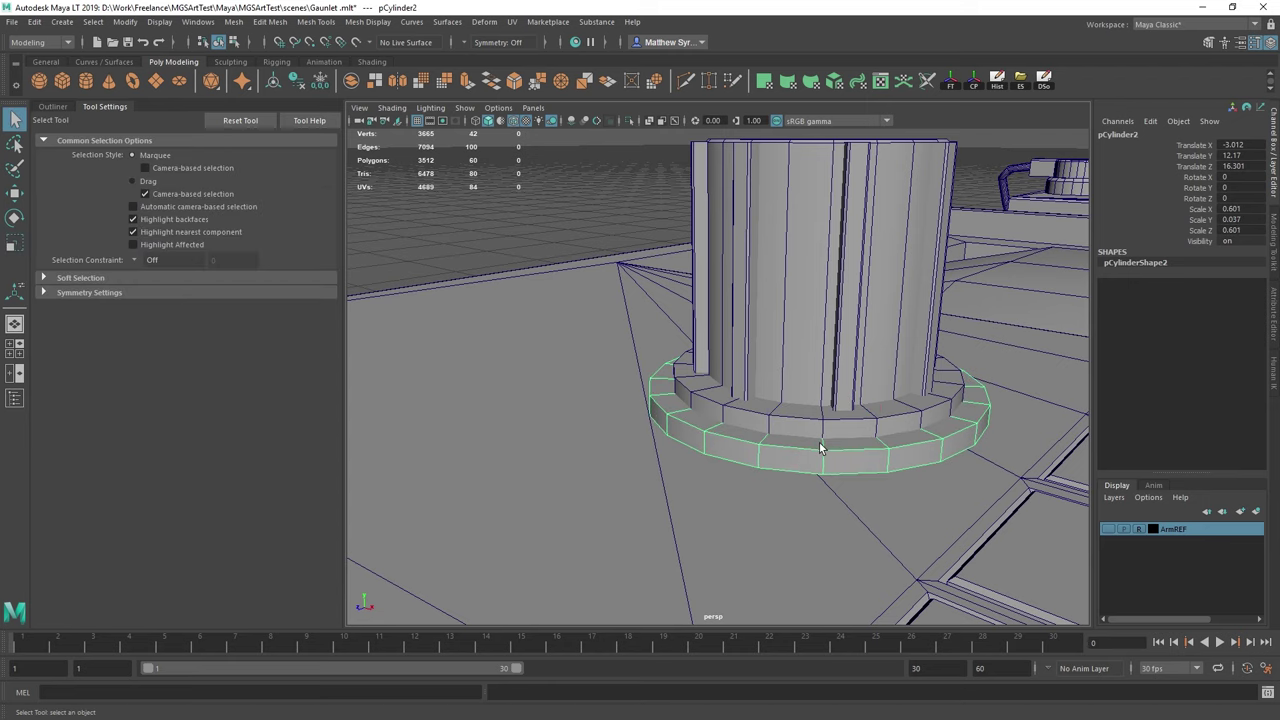
Delete the wider disc's side and bottom faces, keeping only its flat top, and return to object mode.
right_drag(820, 446, 824, 331)
click(913, 453)
ctrl+right_drag(913, 453, 769, 504)
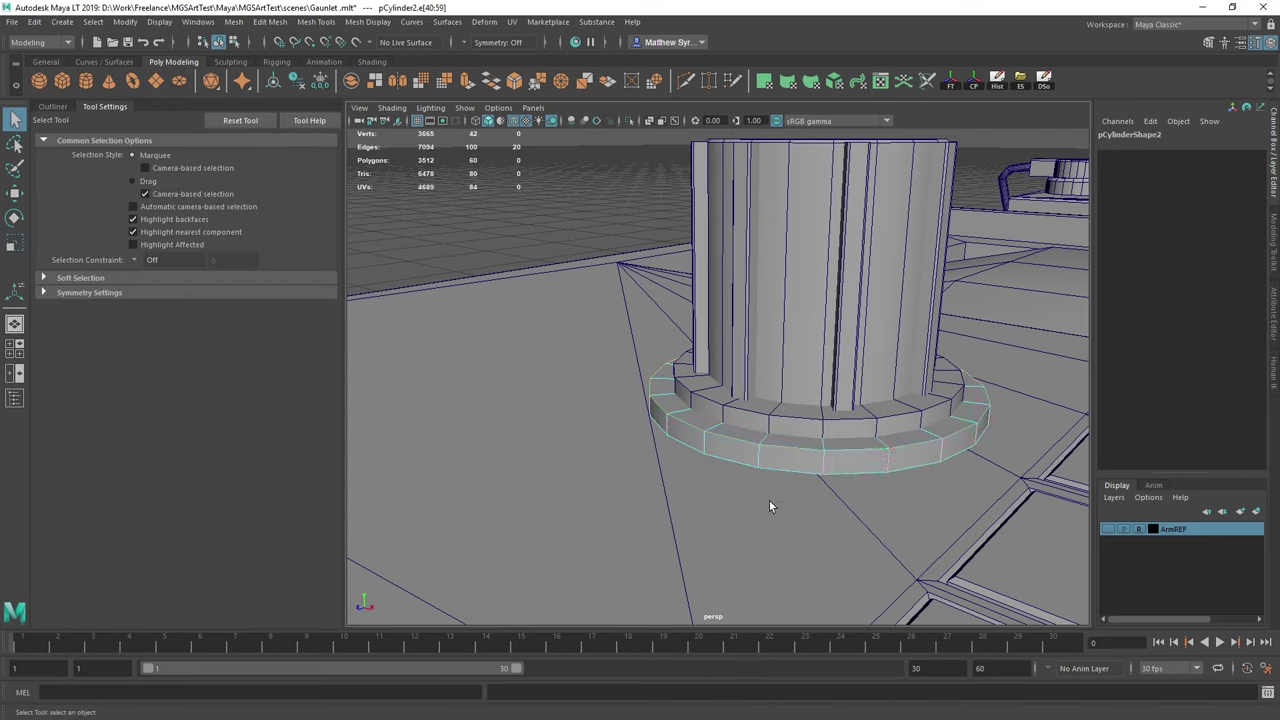
ctrl+right_drag(783, 442, 786, 509)
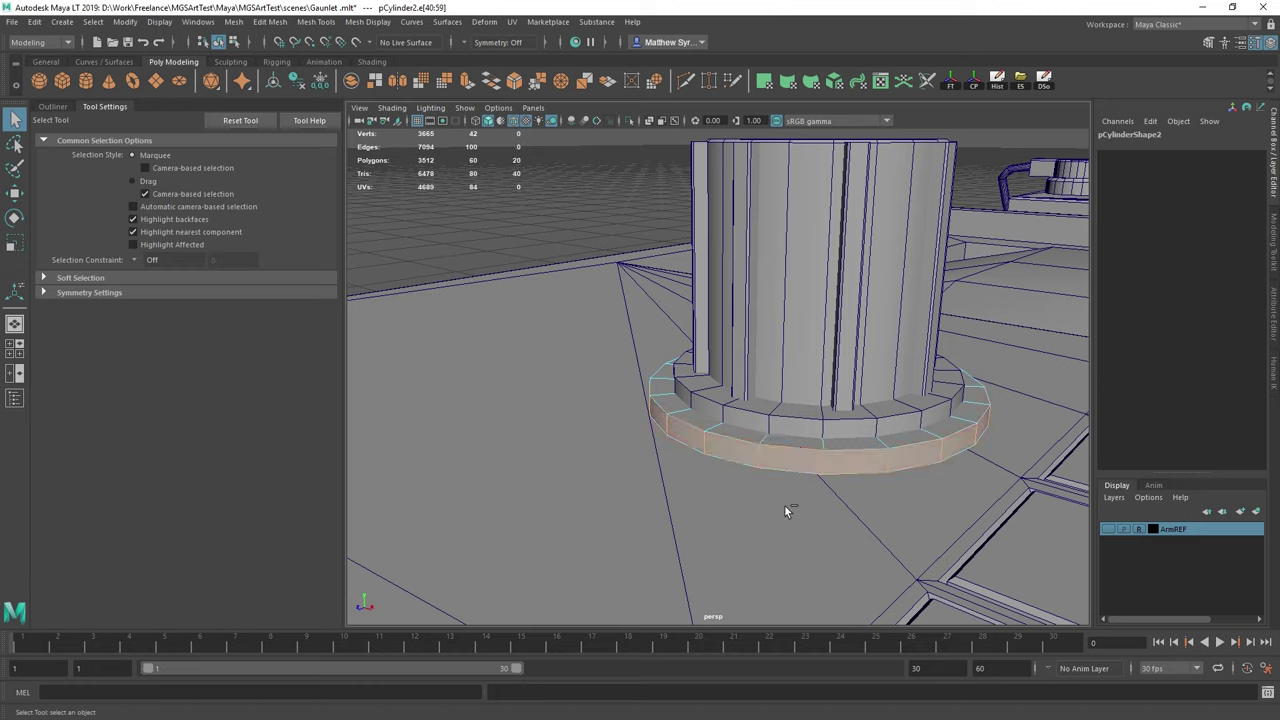
key(Delete)
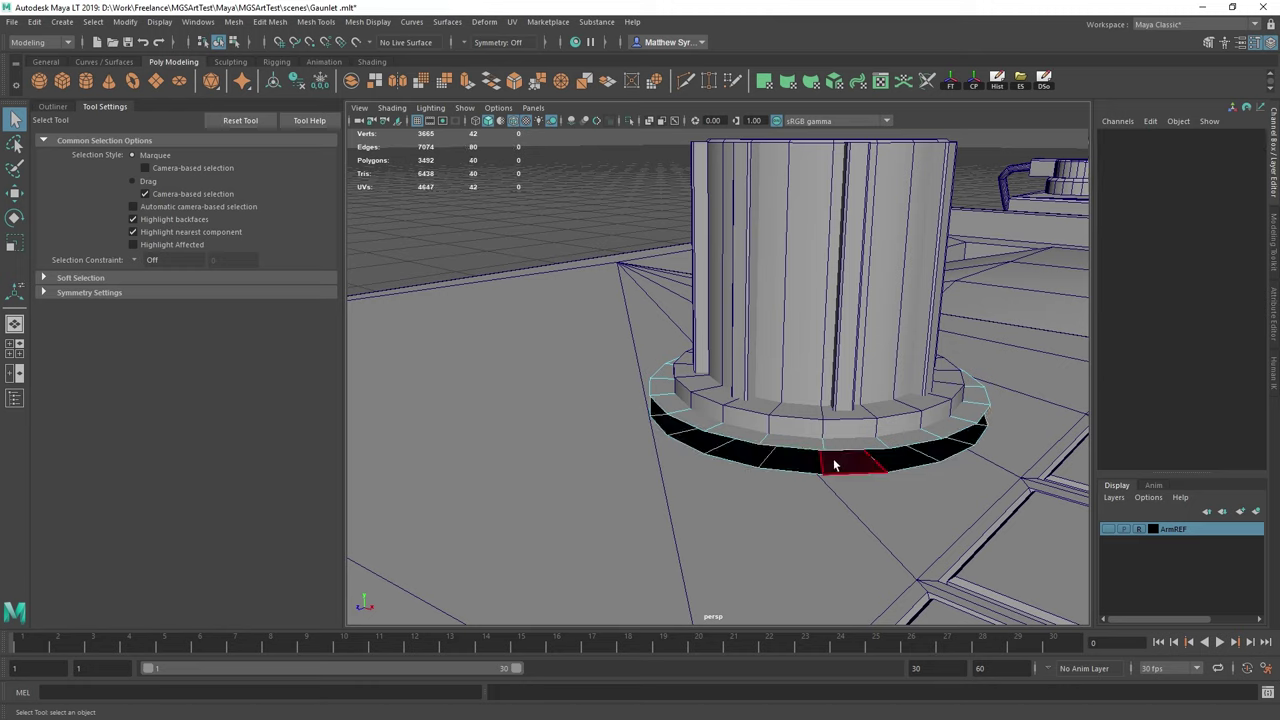
key(Delete)
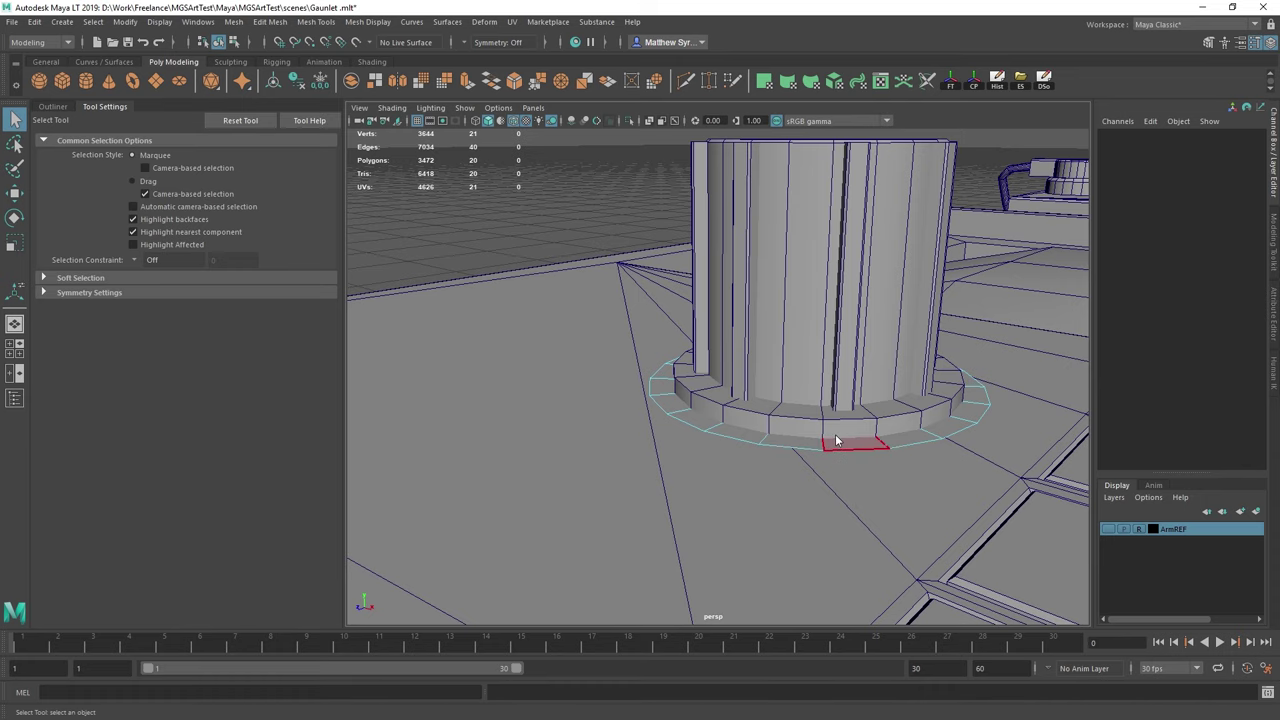
right_drag(836, 340, 940, 318)
Examine the finished gauntlet's knobs in the scene and the M314-ARM reference artwork on ArtStation in the browser.
alt+drag(838, 433, 876, 303)
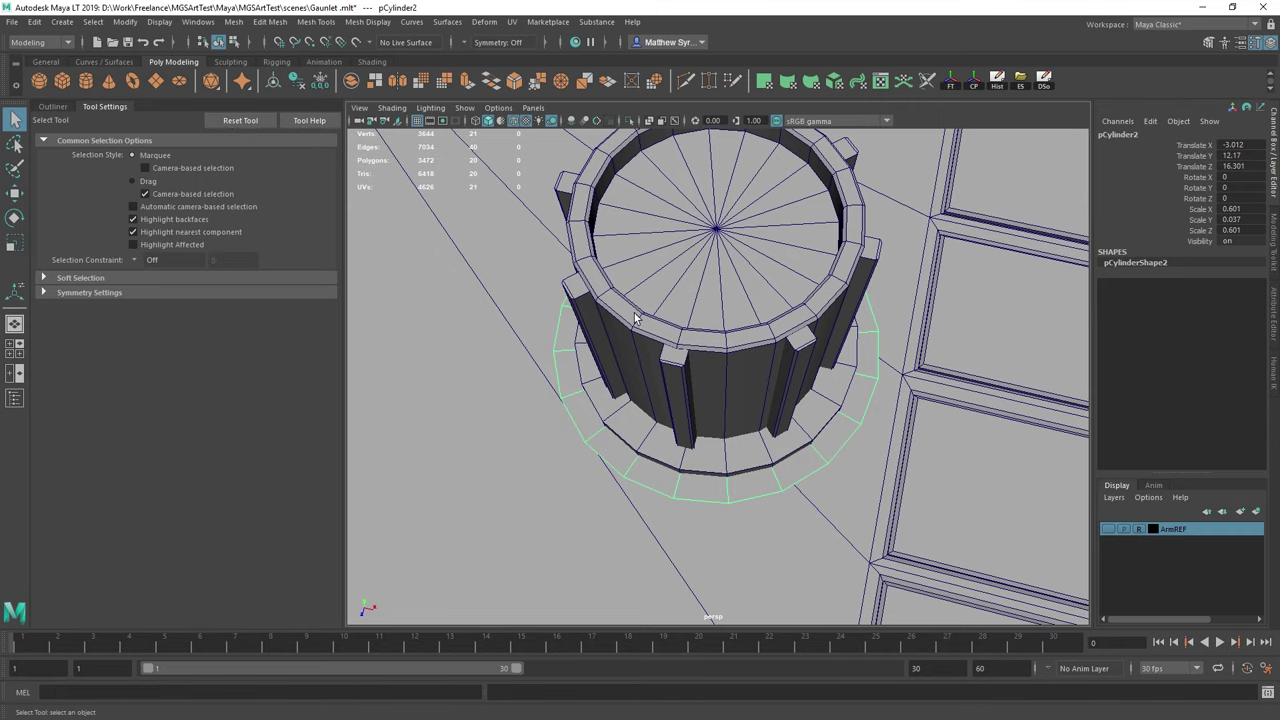
scroll(655, 327, down, 4)
scroll(660, 329, down, 5)
mouse_move(715, 245)
alt+middle_down()
mouse_move(643, 389)
mouse_move(625, 550)
alt+middle_up()
scroll(766, 411, down, 7)
alt+middle_drag(799, 256, 797, 397)
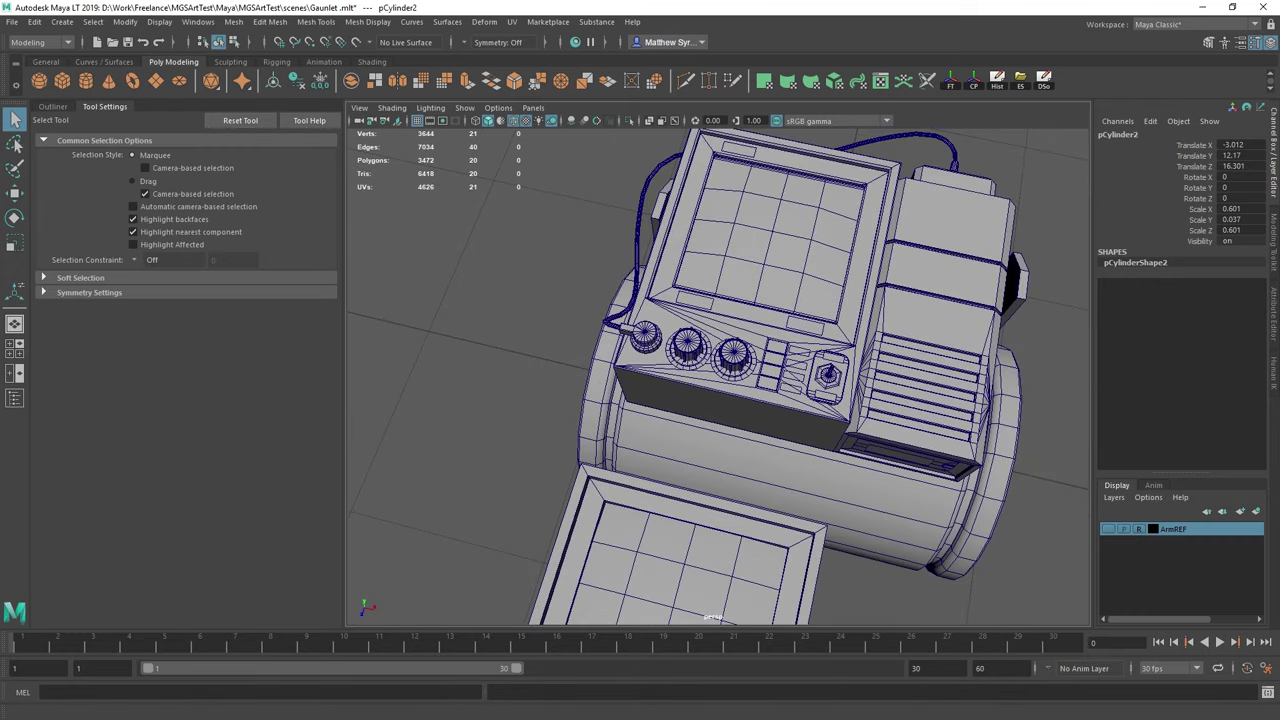
key(alt+Tab)
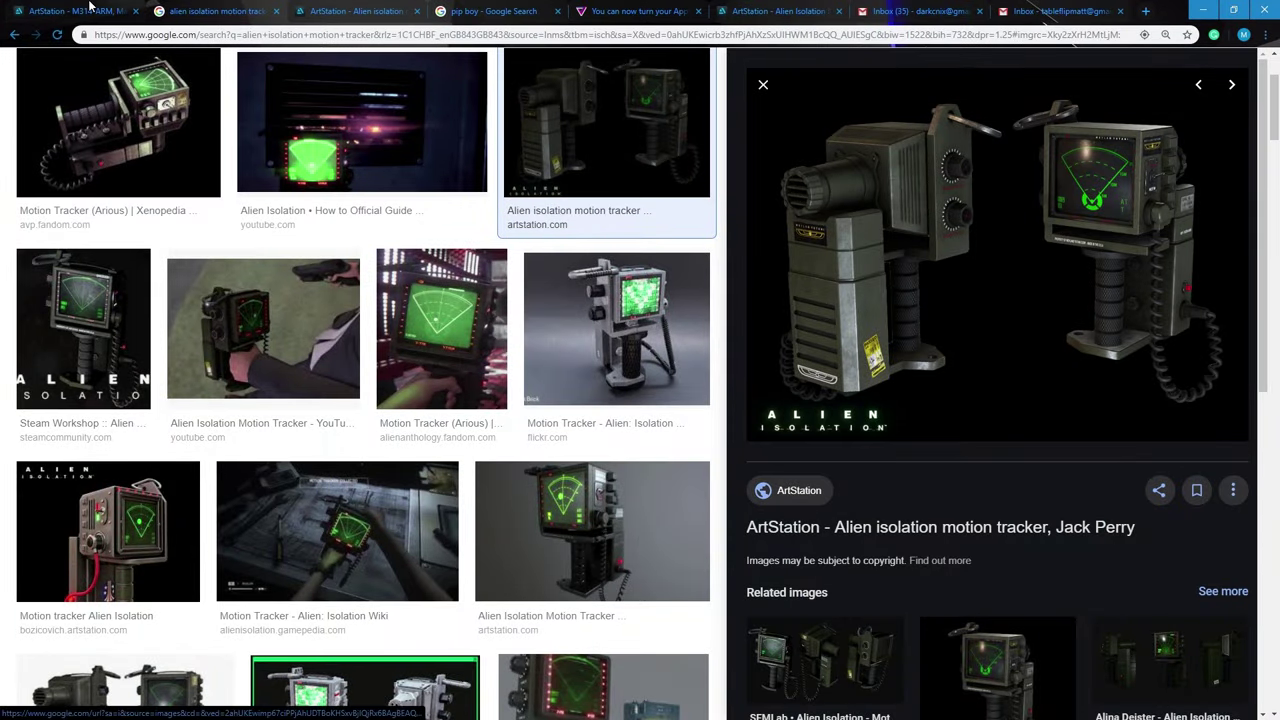
click(90, 8)
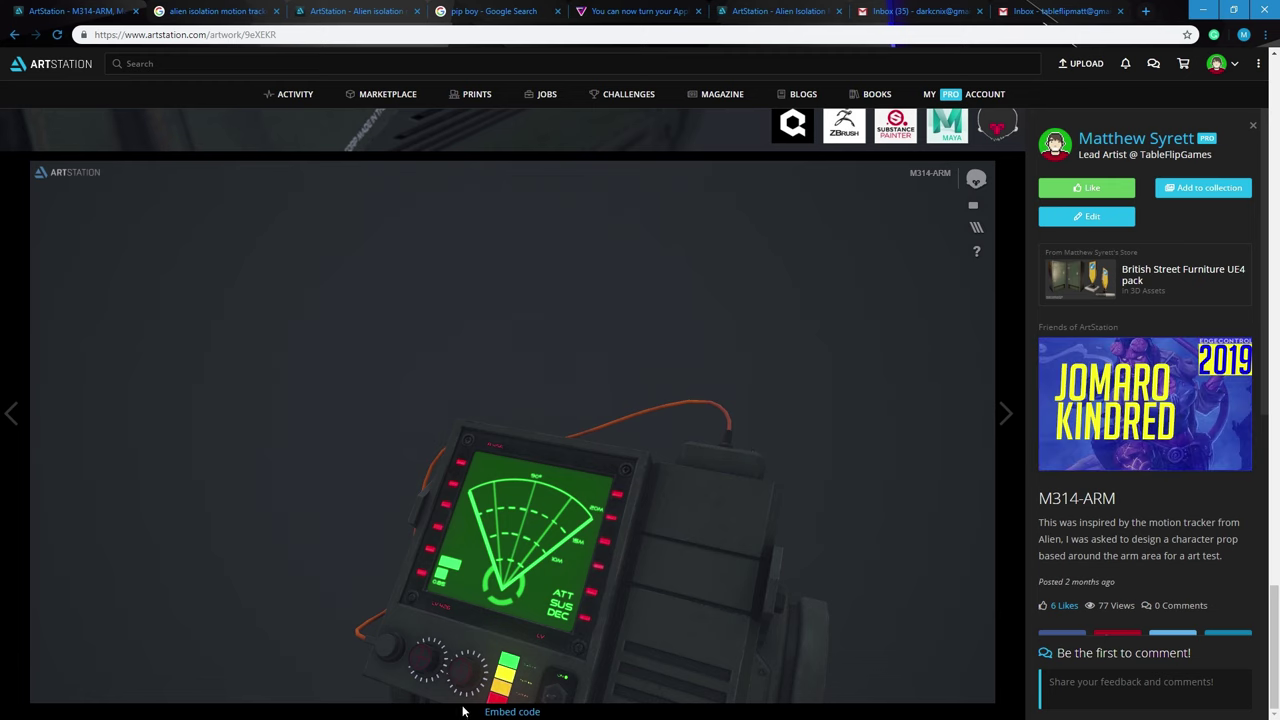
click(1202, 11)
Bevel the upper base disc's top edge loop with a fraction of 0.3 and return to object mode.
right_drag(694, 425, 706, 530)
alt+middle_drag(760, 443, 817, 300)
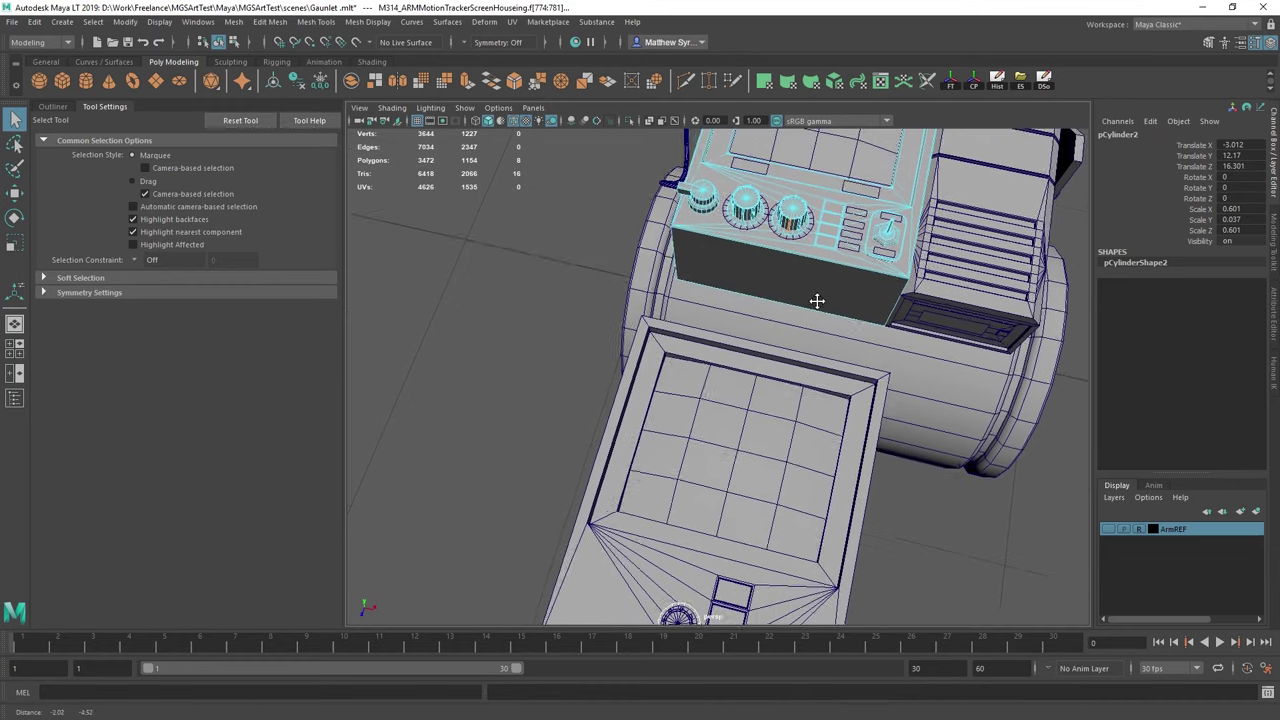
alt+drag(812, 415, 797, 343)
scroll(668, 462, up, 5)
alt+drag(627, 500, 712, 359)
scroll(655, 462, up, 8)
right_drag(660, 462, 667, 281)
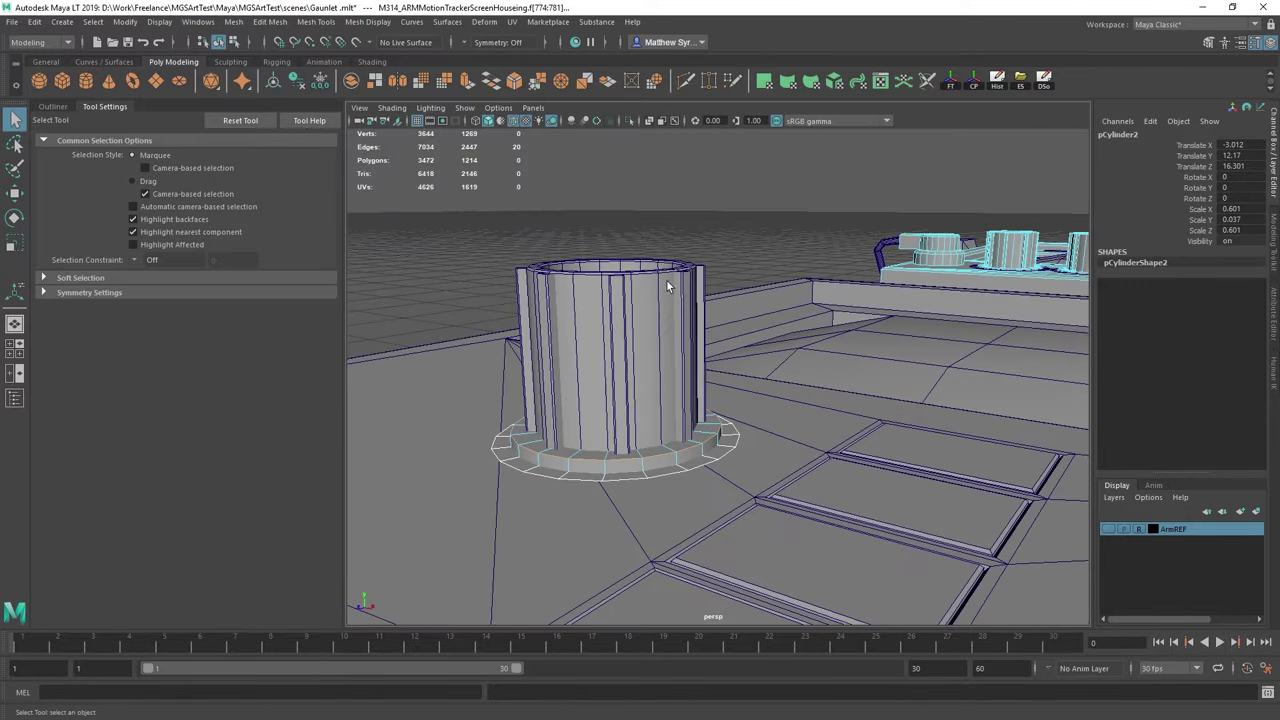
double_click(662, 456)
scroll(923, 324, down, 6)
alt+drag(924, 327, 970, 368)
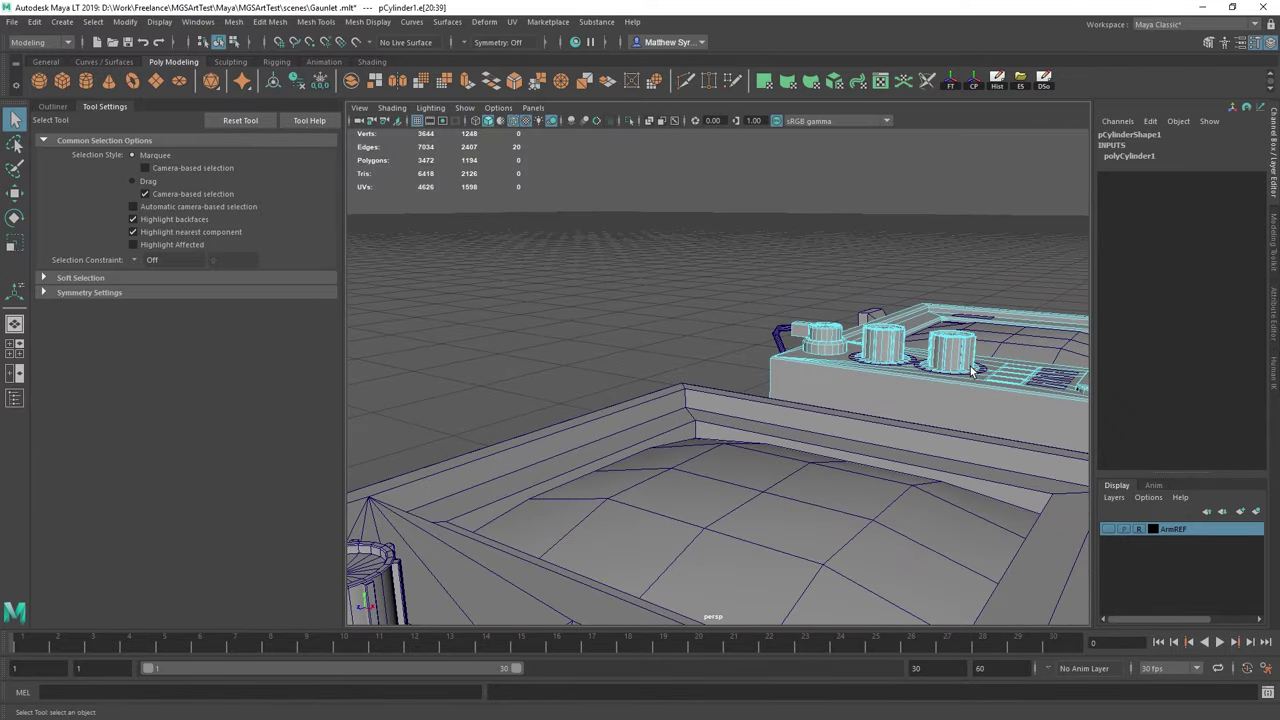
alt+middle_drag(690, 515, 810, 448)
shift+right_drag(806, 438, 872, 441)
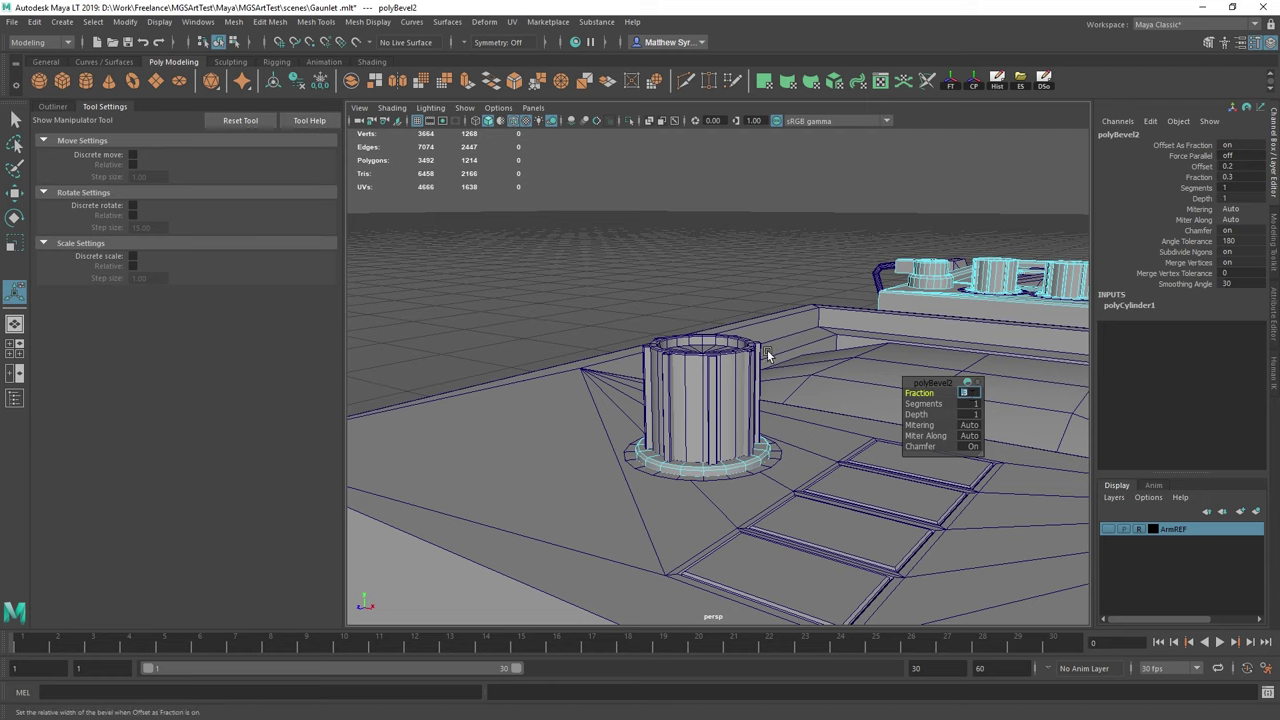
right_drag(711, 342, 768, 318)
Try to combine the knob and its two base discs using the current selection.
key(q)
shift+click(736, 476)
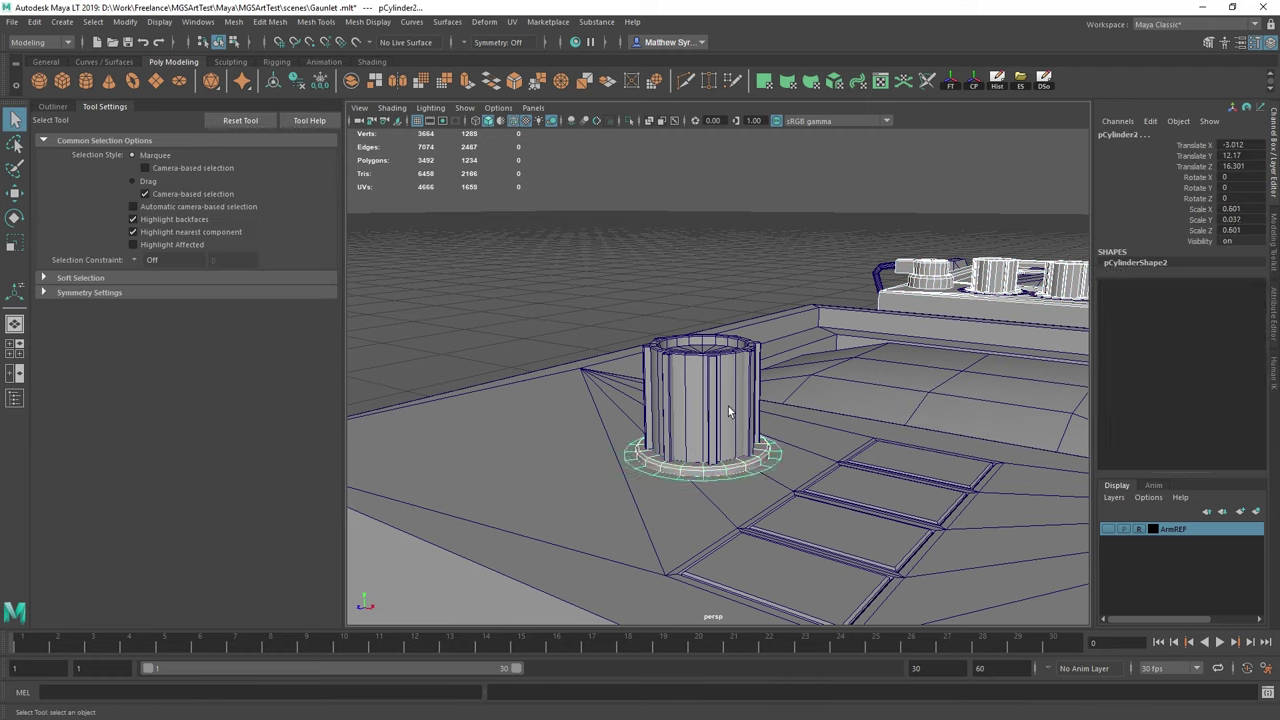
shift+click(727, 405)
shift+right_drag(717, 378, 728, 620)
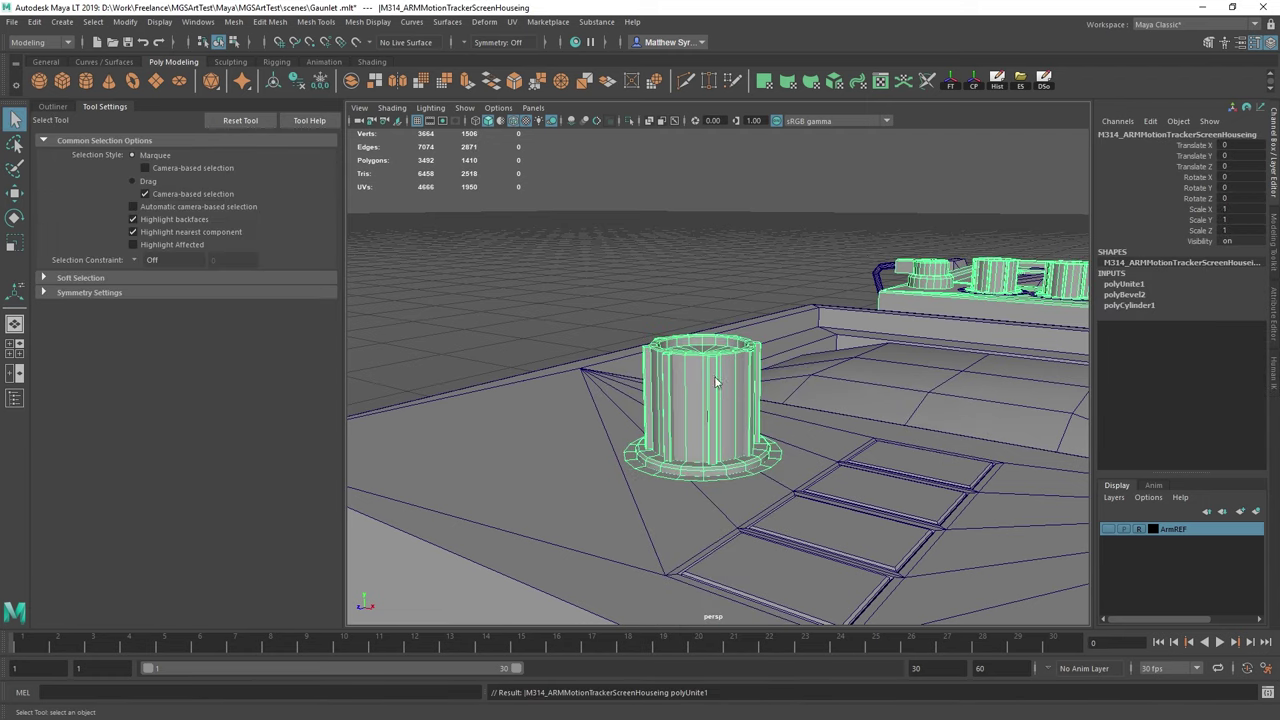
Try to merge all vertices of the knob and its base discs.
right_drag(714, 340, 656, 338)
scroll(650, 330, down, 3)
drag(584, 291, 868, 583)
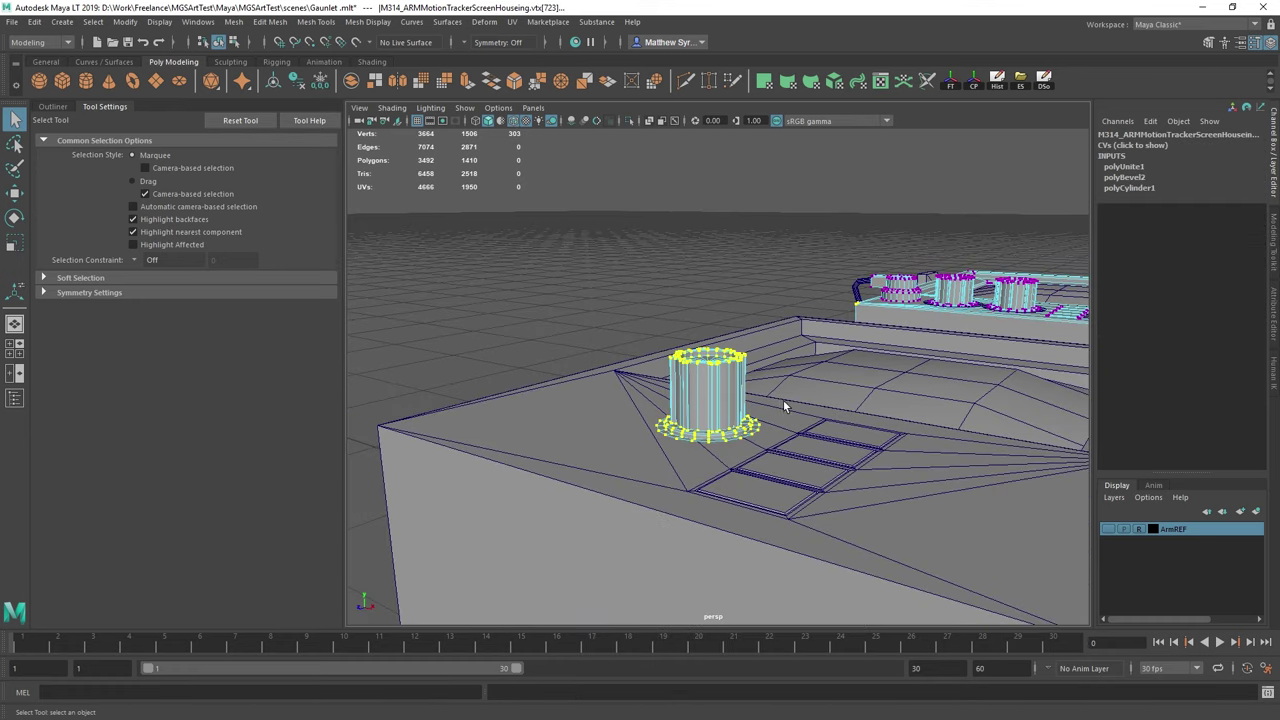
alt+drag(873, 335, 766, 398)
drag(606, 296, 834, 534)
shift+right_drag(808, 402, 867, 308)
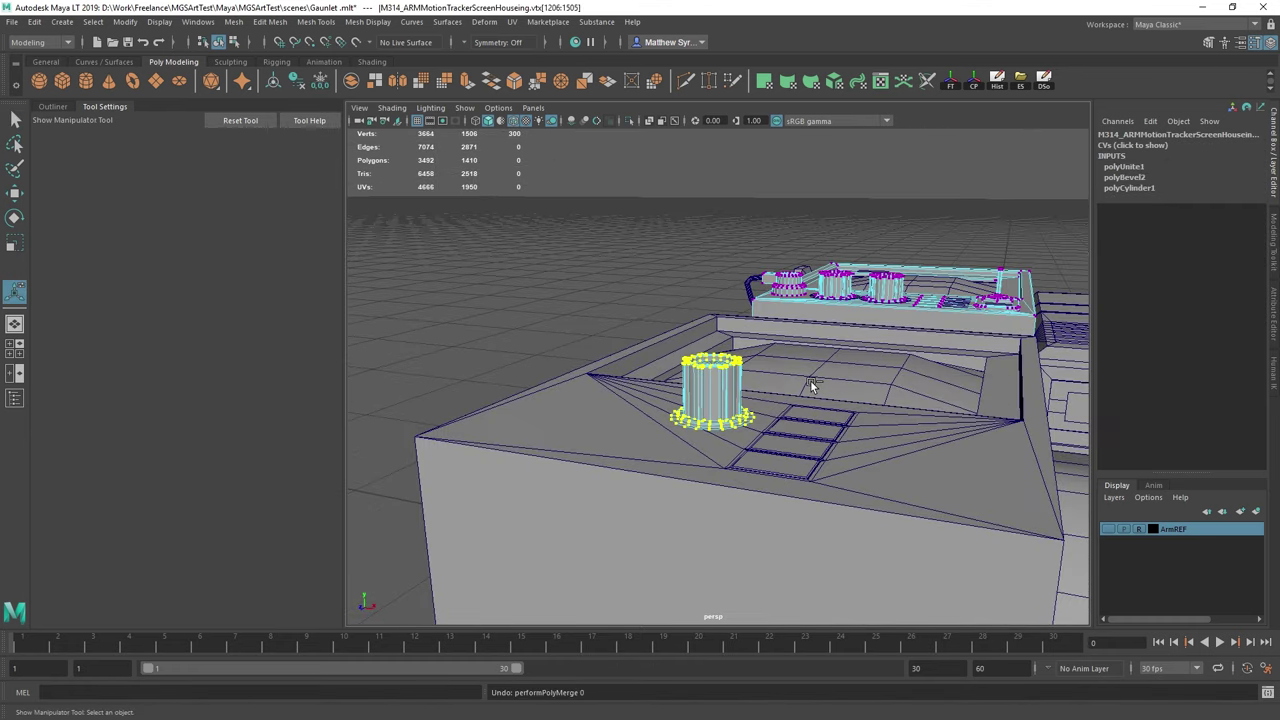
Undo the vertex merge and the combine that included the finished screen housing.
key(ctrl+z)
key(ctrl+z)
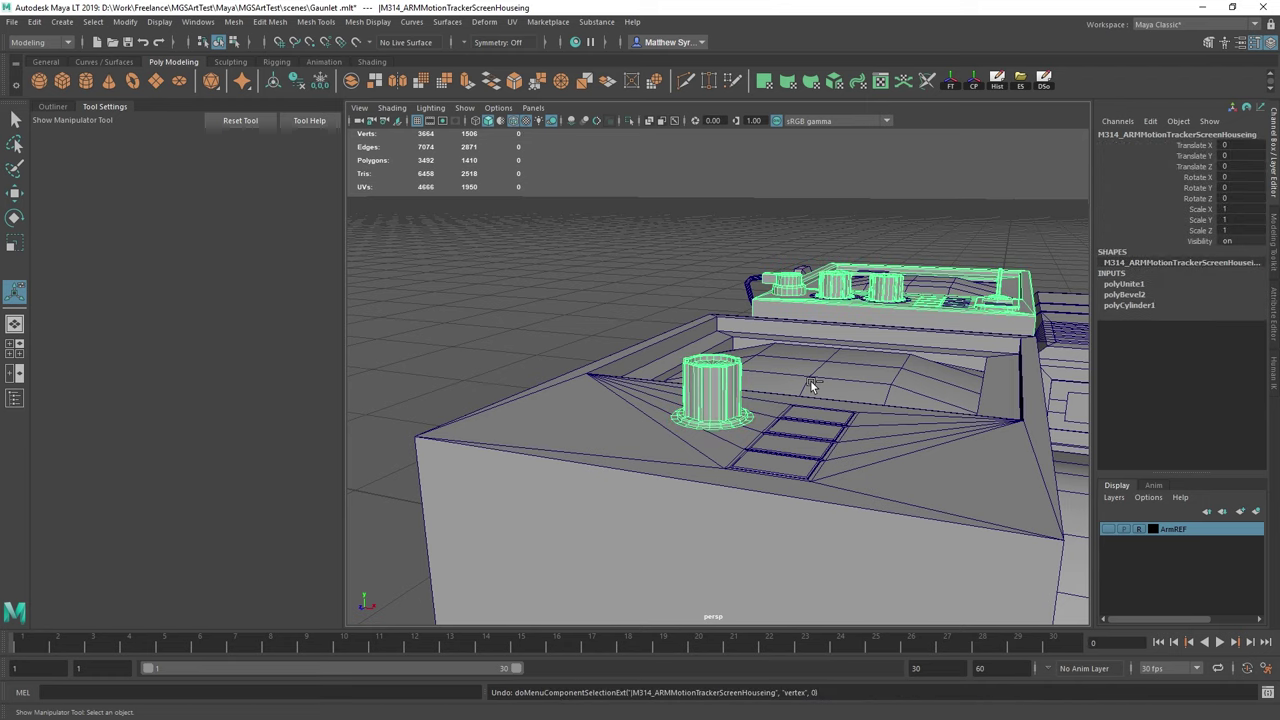
right_drag(702, 373, 736, 379)
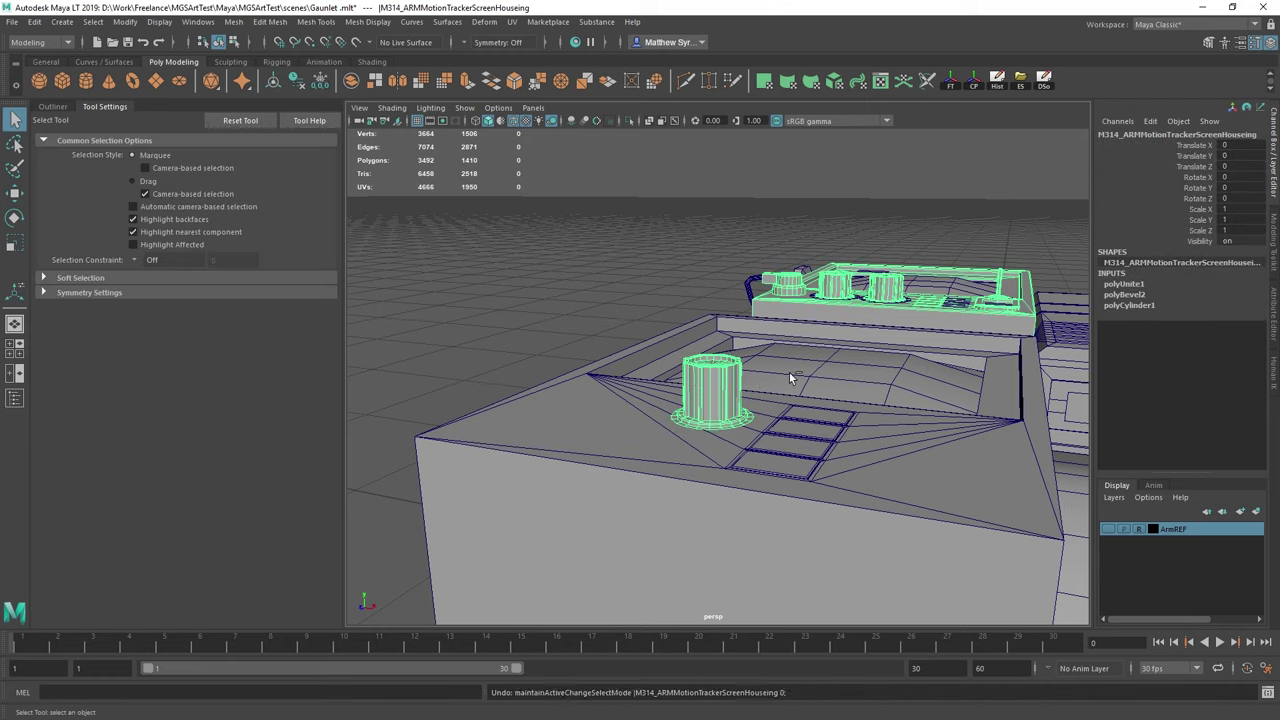
key(ctrl+z)
Combine only the ridged knob and its two base discs into a single mesh.
click(715, 379)
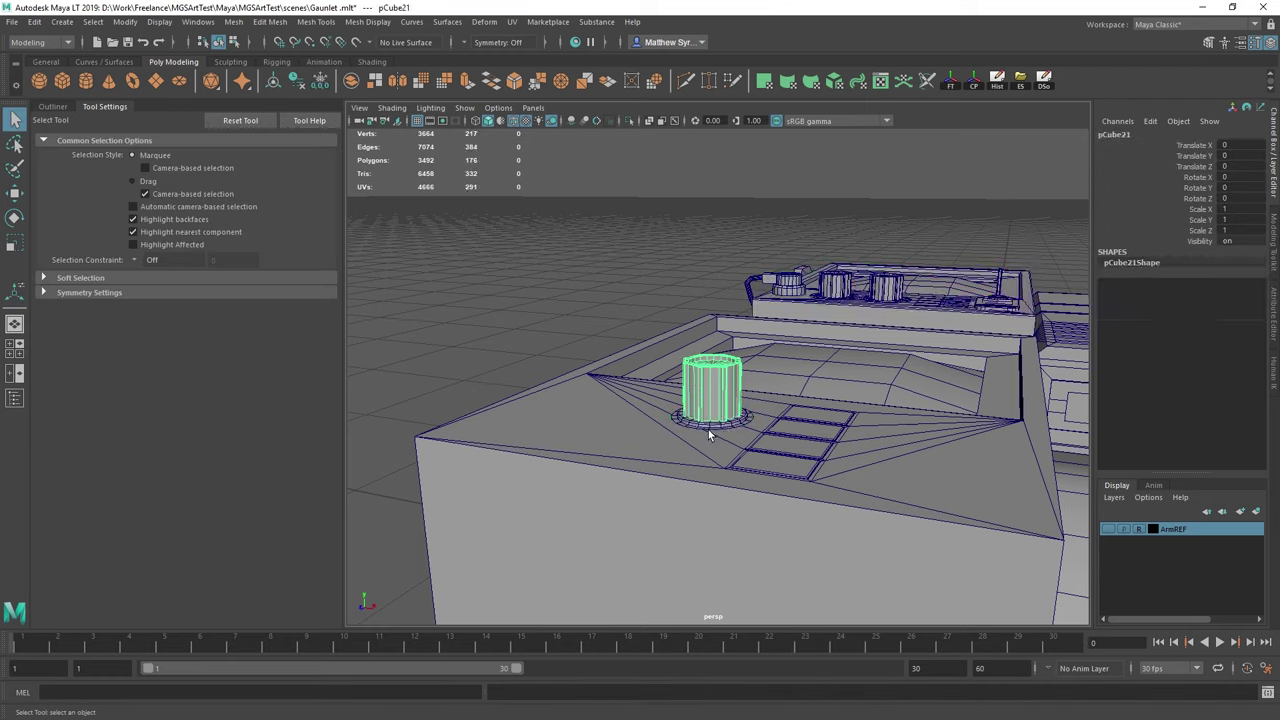
shift+click(711, 428)
shift+click(712, 426)
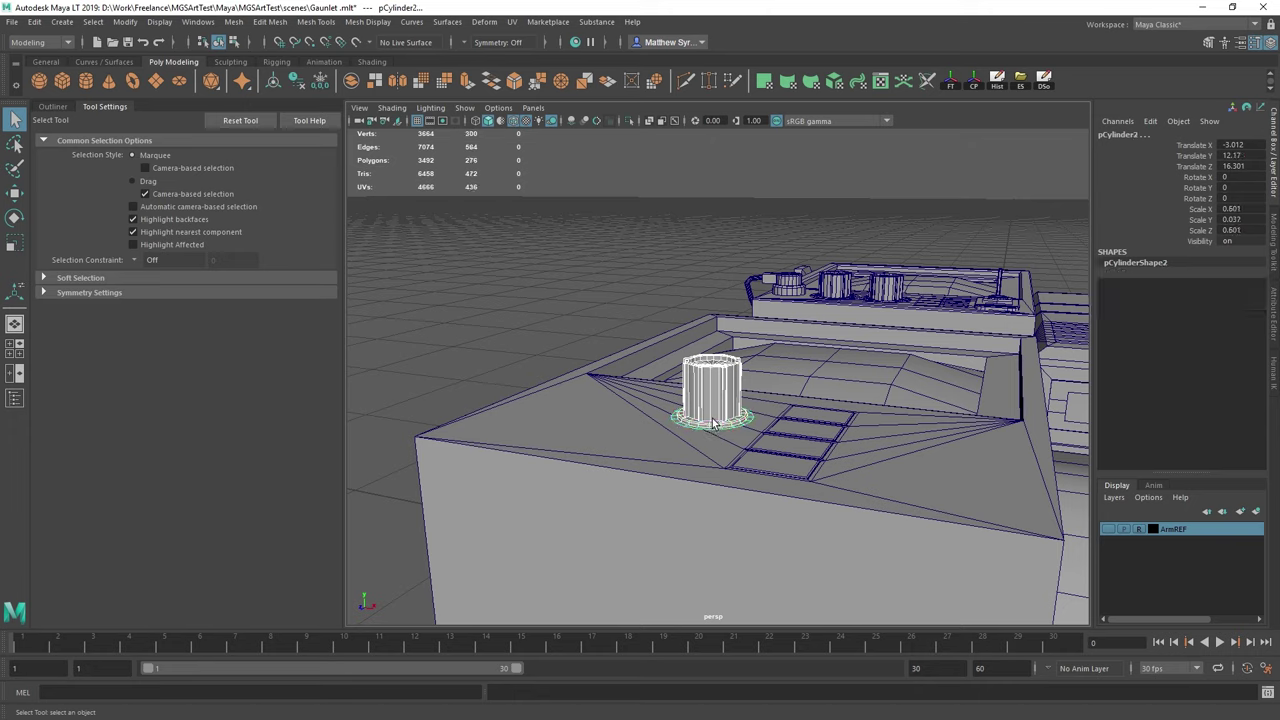
shift+right_drag(715, 379, 716, 402)
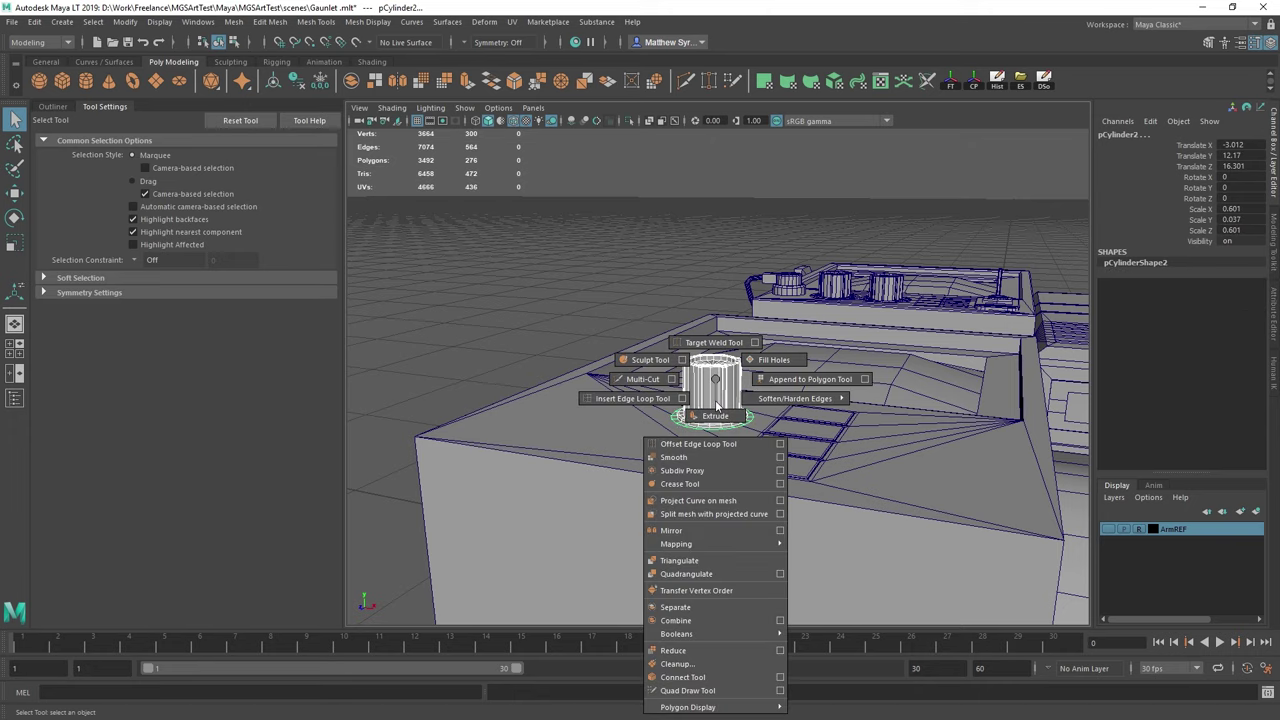
click(684, 621)
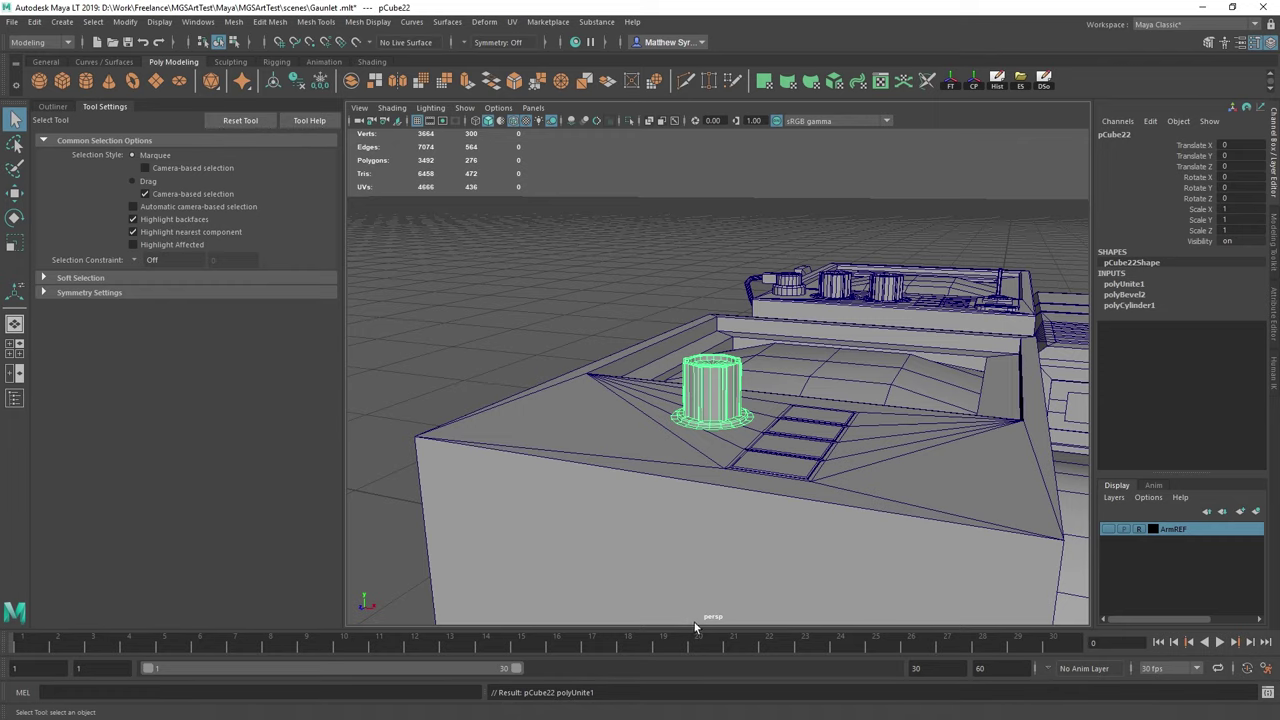
Lower the combined knob towards the housing surface to Translate Y -0.16.
alt+drag(830, 410, 806, 450)
key(w)
scroll(806, 450, up, 5)
alt+drag(748, 415, 672, 362)
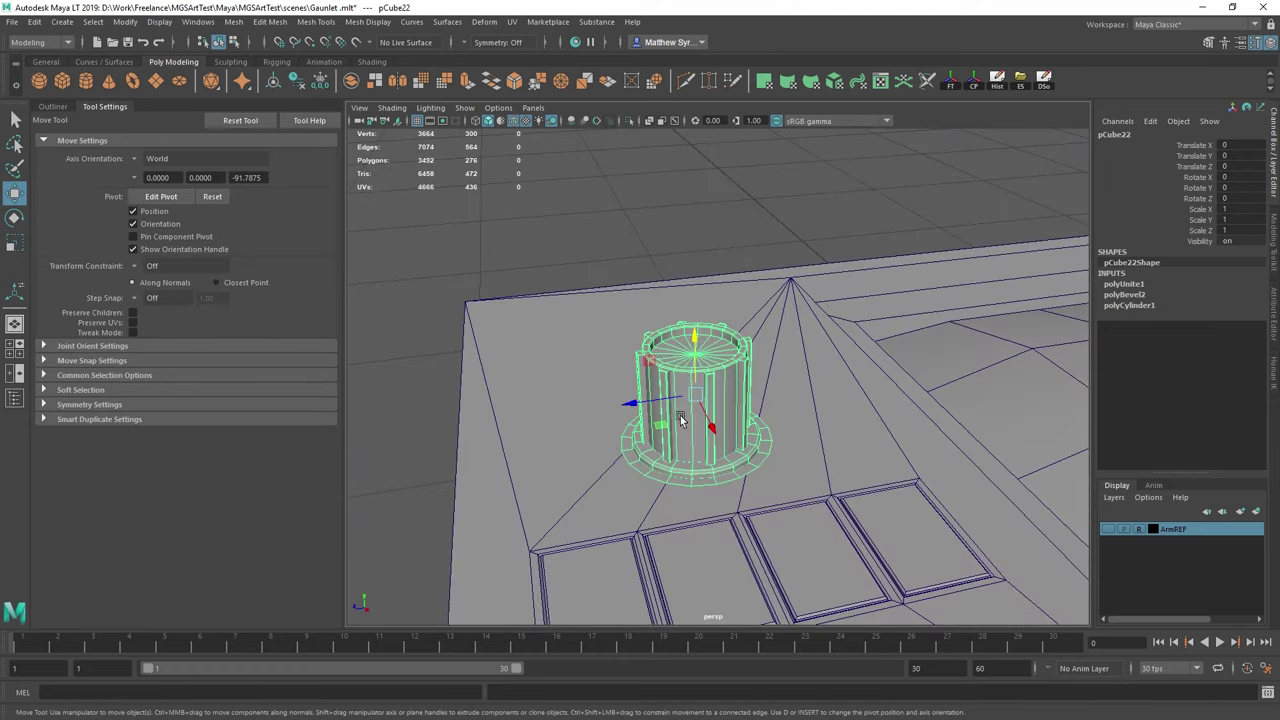
alt+drag(680, 428, 666, 400)
mouse_move(698, 336)
mouse_down()
mouse_move(699, 367)
mouse_move(695, 357)
mouse_up()
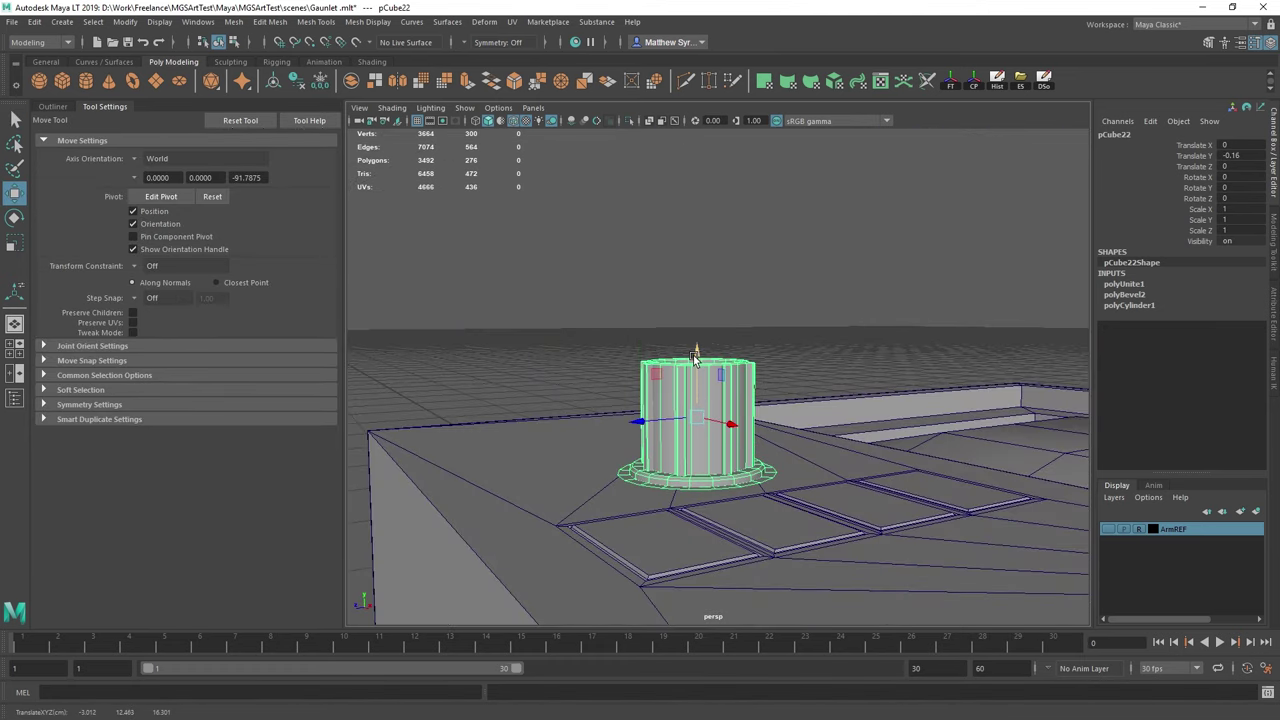
alt+middle_drag(807, 430, 780, 430)
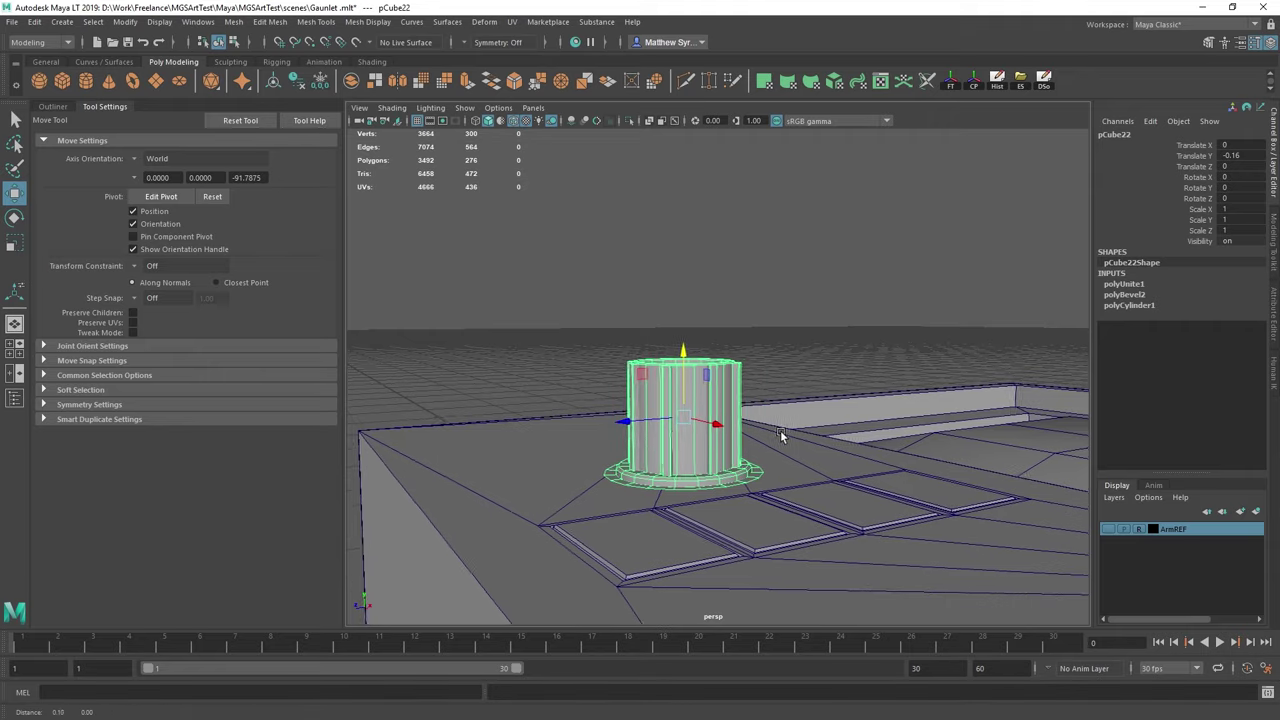
Shift the combined knob sideways on the housing surface to Translate X -0.235.
scroll(765, 425, up, 5)
alt+drag(697, 394, 734, 428)
scroll(734, 428, down, 6)
alt+middle_drag(734, 428, 755, 400)
scroll(755, 400, up, 5)
alt+drag(762, 372, 721, 372)
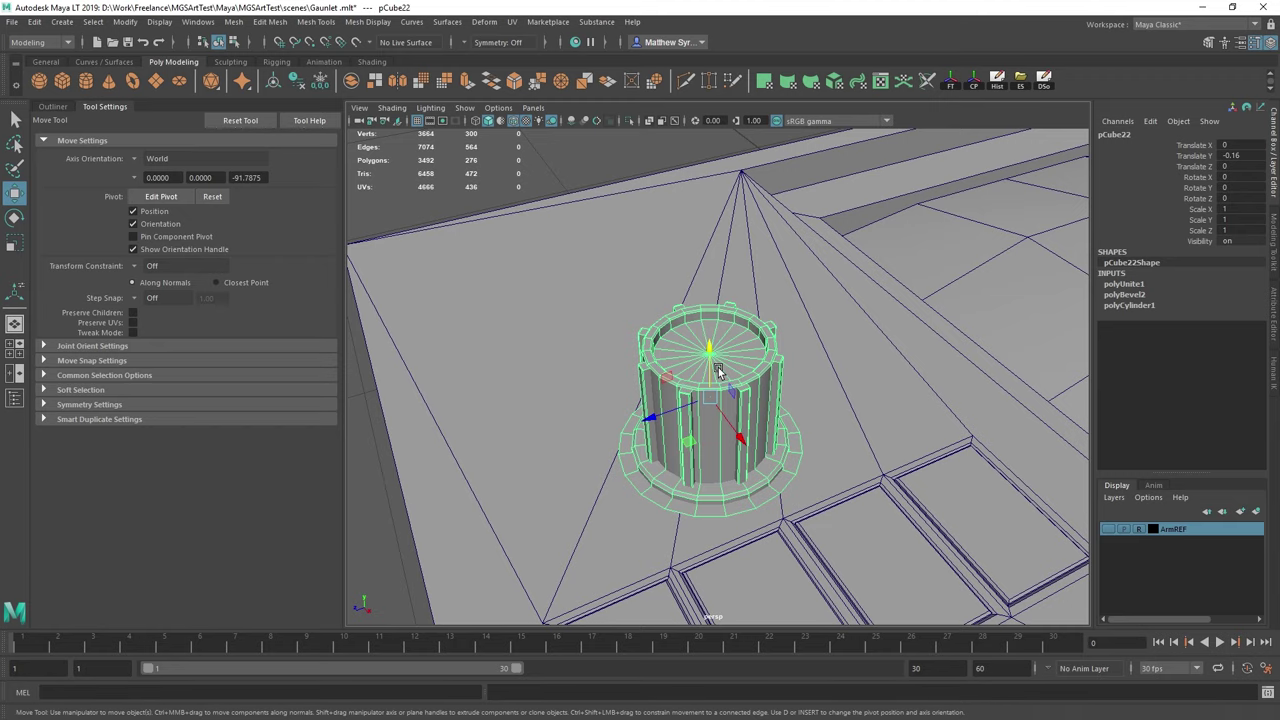
scroll(735, 391, down, 5)
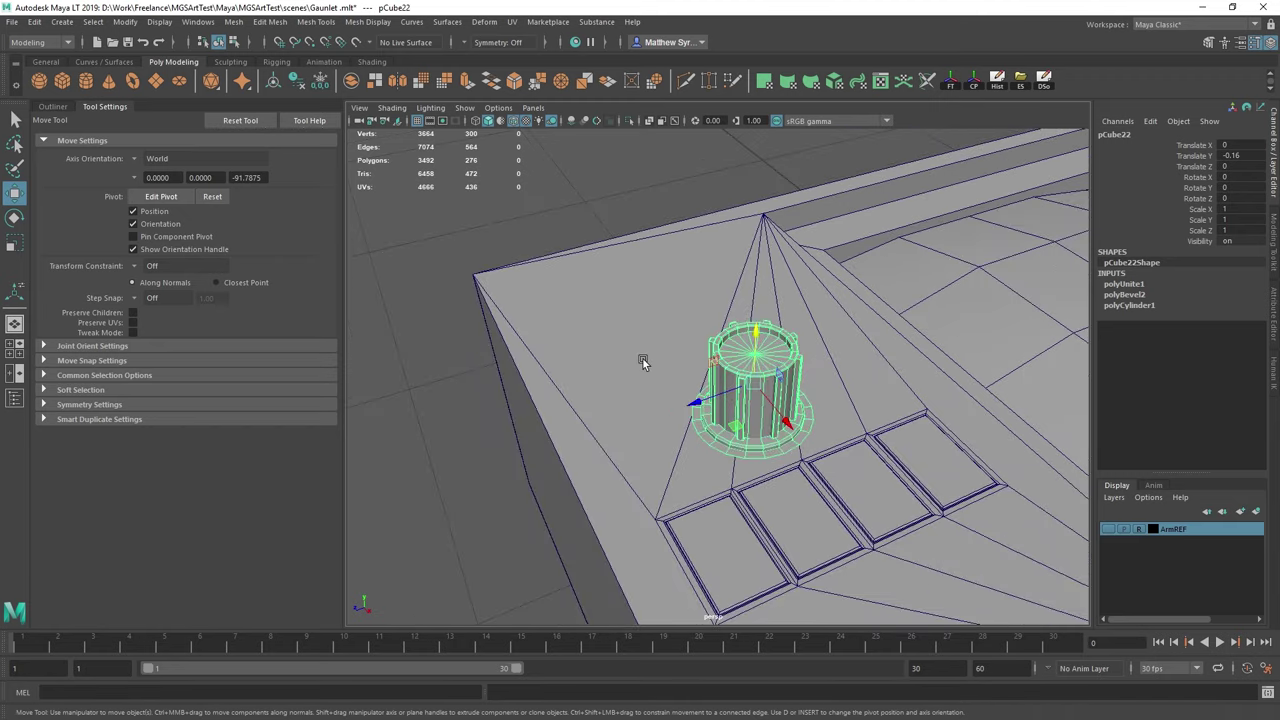
alt+drag(643, 362, 733, 356)
drag(807, 375, 780, 371)
scroll(780, 370, down, 3)
alt+middle_drag(780, 356, 831, 372)
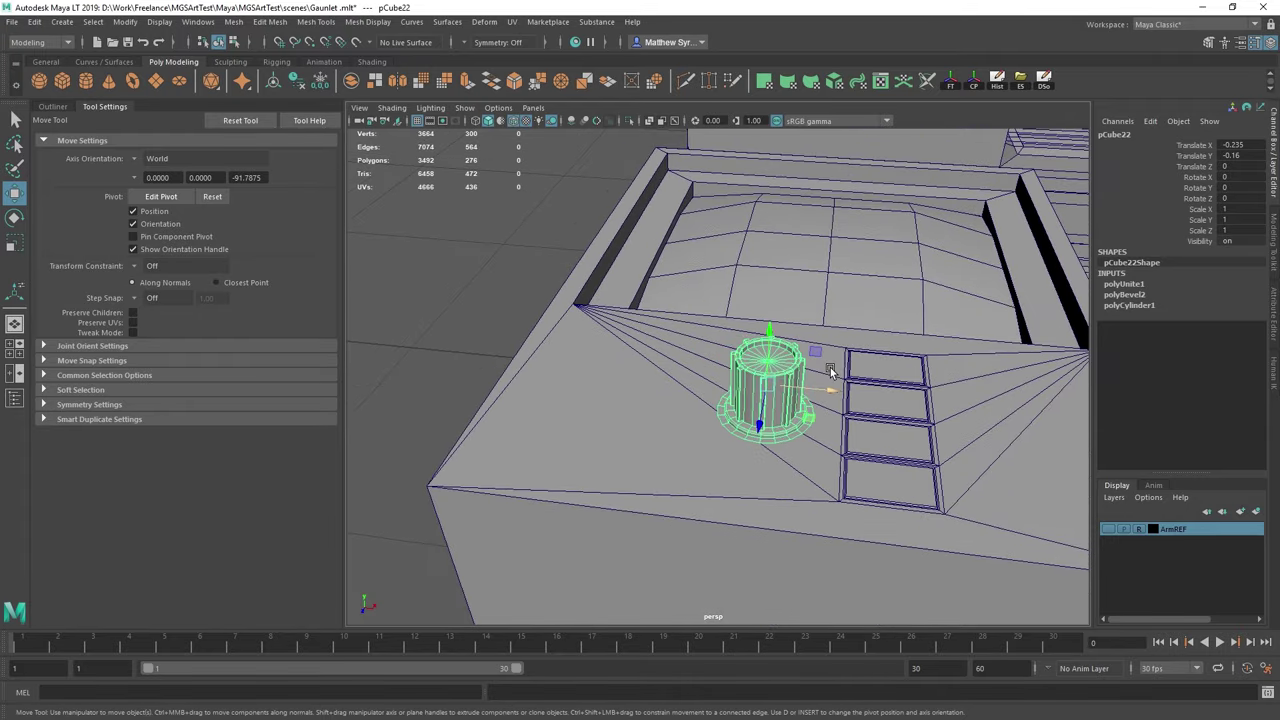
Duplicate the knob and move the copy beside the original at Translate X -1.61.
key(ctrl+d)
drag(839, 393, 700, 395)
scroll(731, 387, down, 5)
alt+middle_drag(700, 395, 768, 363)
scroll(770, 318, down, 3)
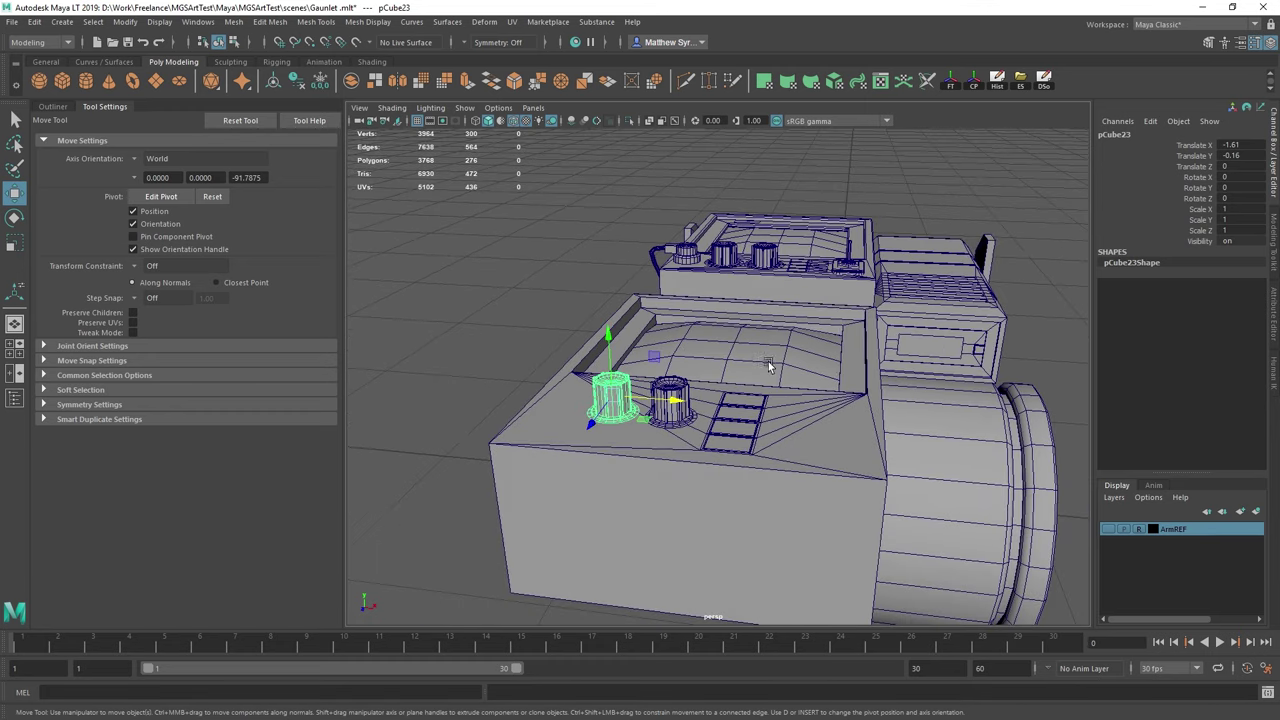
scroll(768, 363, up, 3)
alt+drag(862, 385, 724, 386)
scroll(774, 414, up, 3)
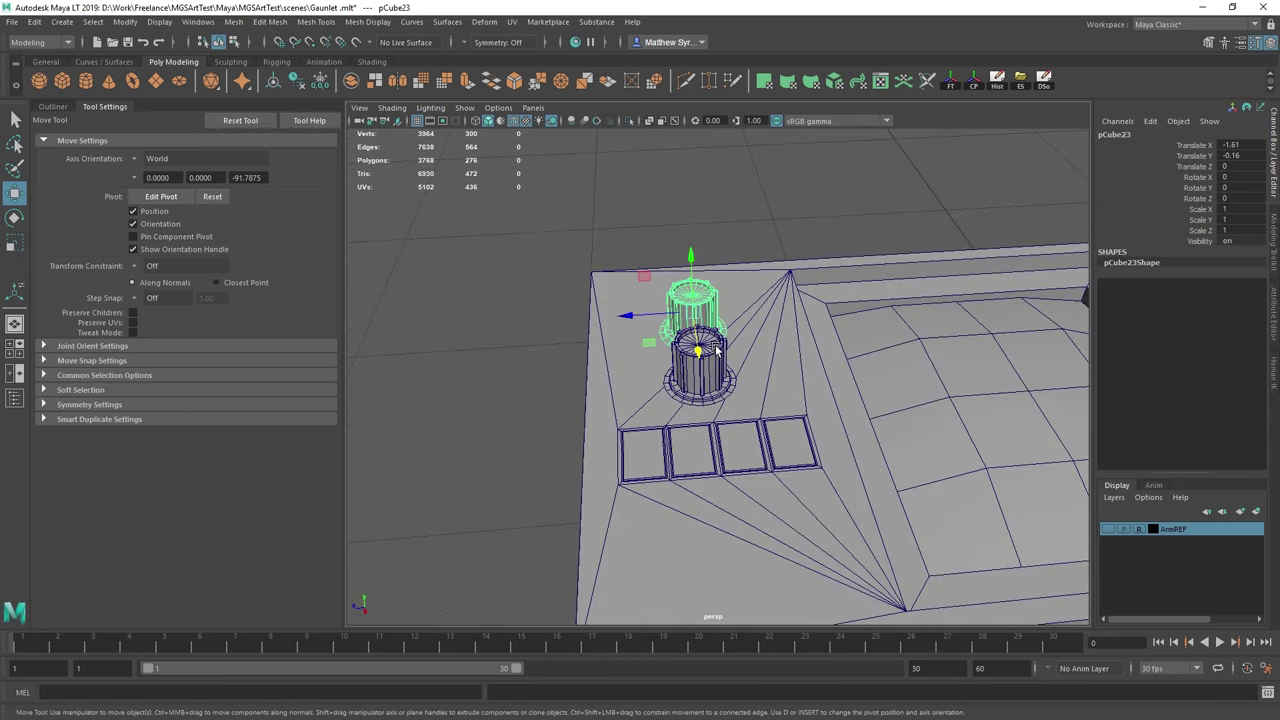
Delete the original knob, then reposition the remaining copy at Translate X -0.277 and enlarge it uniformly to scale 1.762.
click(710, 334)
key(Delete)
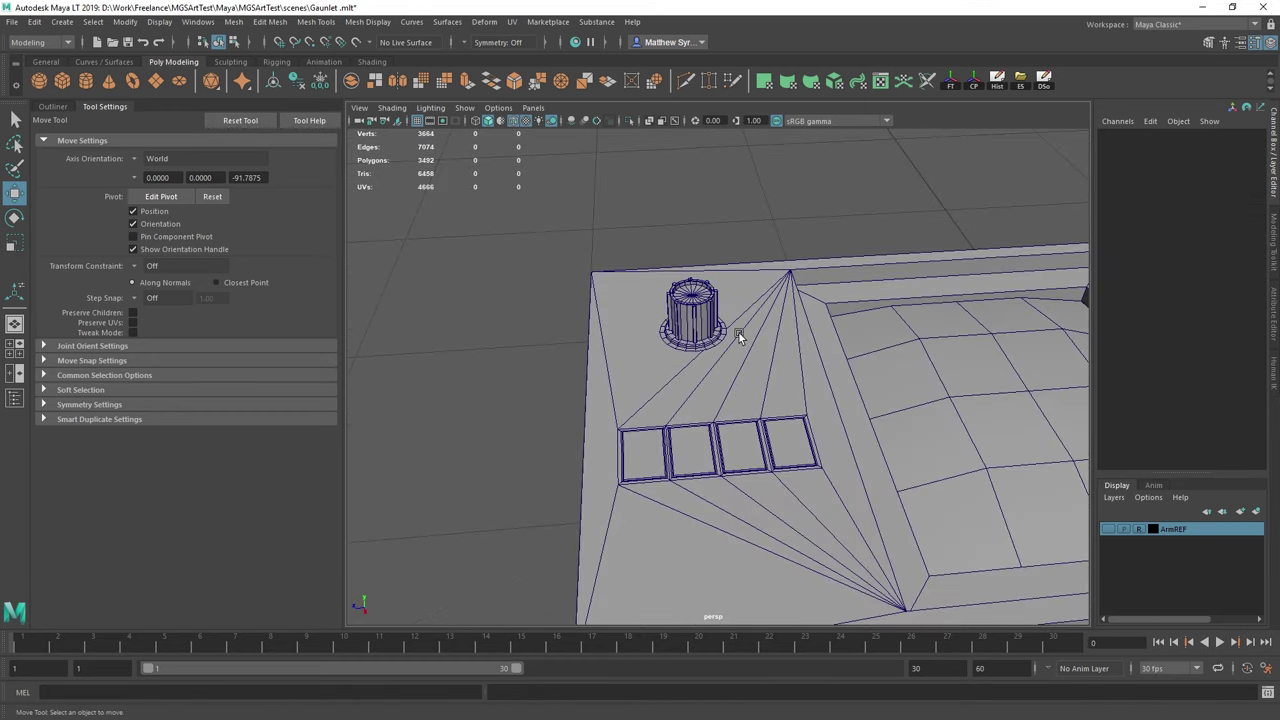
click(704, 324)
drag(698, 349, 692, 315)
key(e)
key(r)
Try raising the knob to Translate Y 0.239 and shortening it by lowering its upper vertices.
key(w)
alt+drag(716, 360, 710, 341)
key(q)
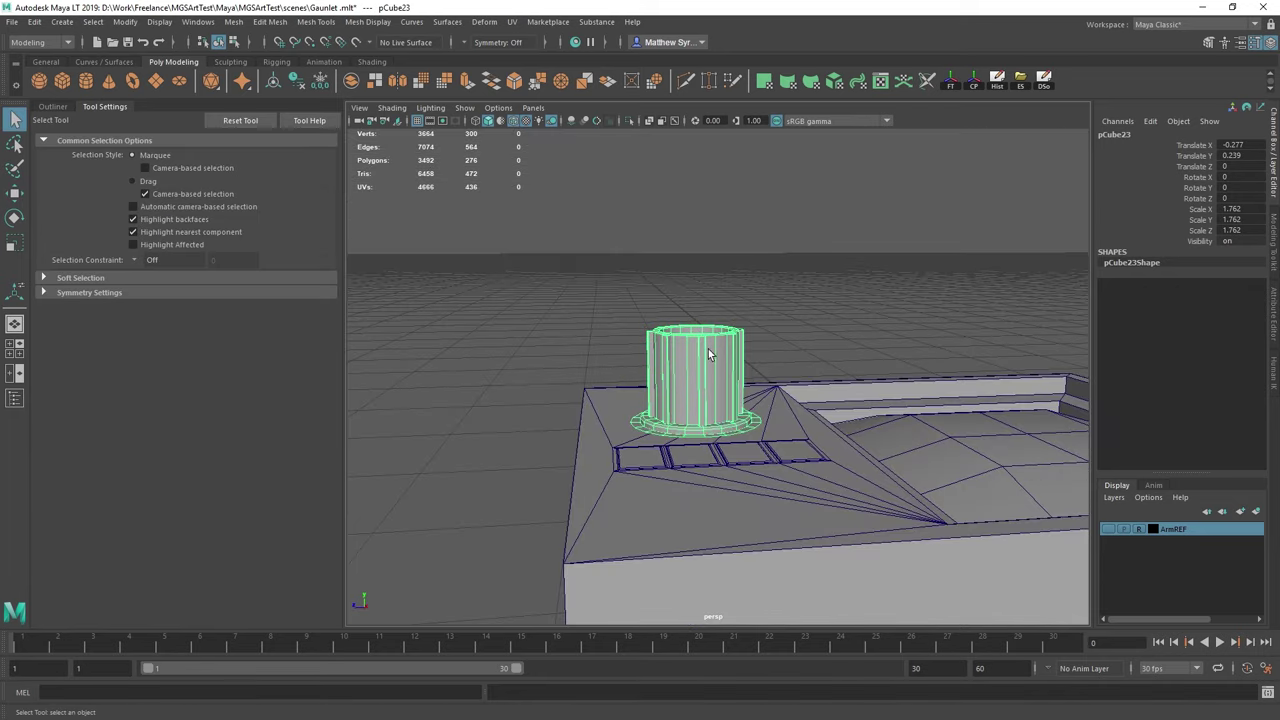
right_drag(709, 341, 648, 340)
drag(604, 268, 753, 358)
key(w)
drag(700, 277, 735, 383)
scroll(762, 346, down, 3)
scroll(736, 383, up, 8)
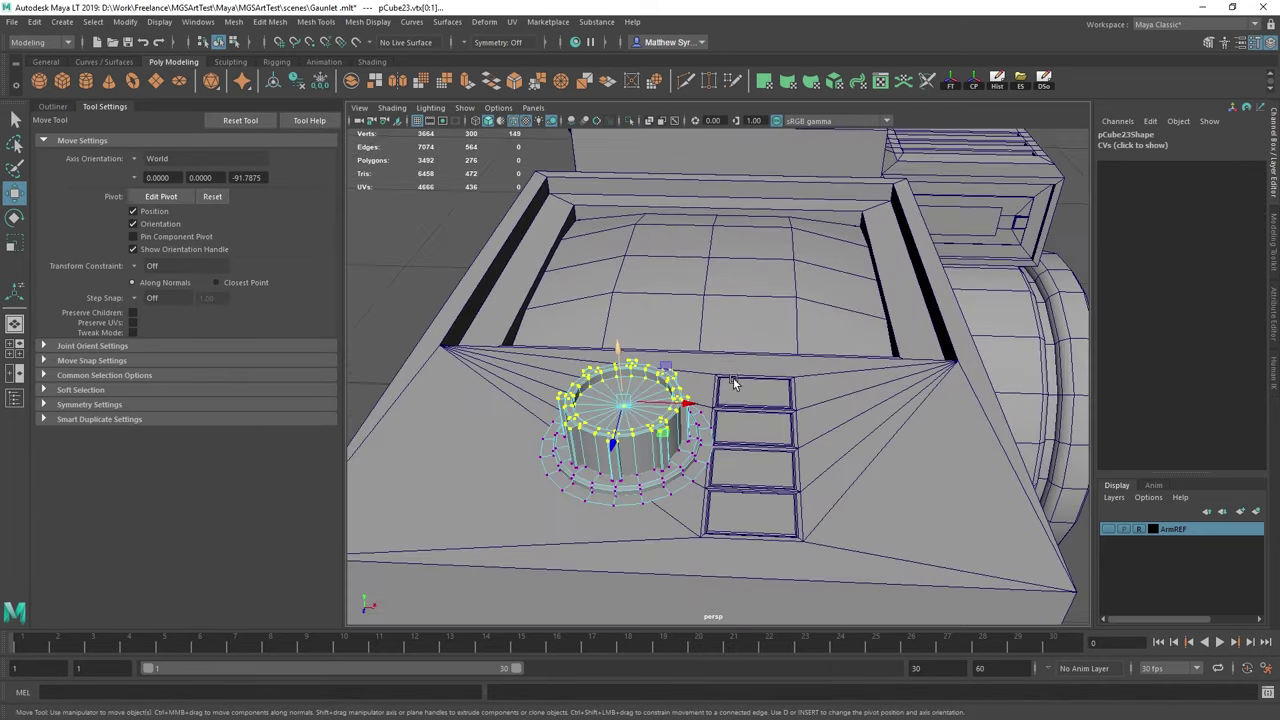
Undo the lowering of the knob's upper vertices and the raising of the whole knob.
key(ctrl+z)
key(ctrl+z)
key(ctrl+z)
key(ctrl+z)
key(ctrl+z)
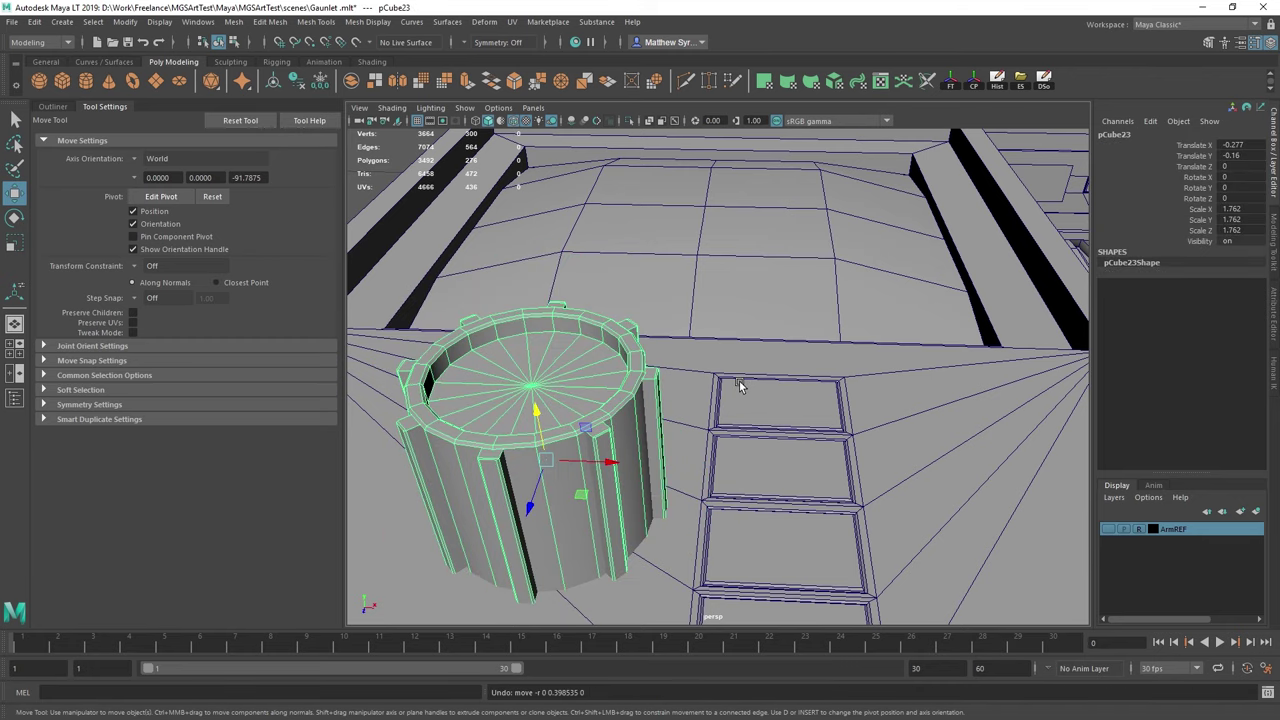
Duplicate the enlarged knob and place the copy alongside it, farther from the four rectangular buttons.
scroll(740, 383, down, 4)
alt+drag(740, 383, 789, 403)
mouse_move(695, 421)
shift+mouse_down()
mouse_move(576, 437)
mouse_move(600, 433)
shift+mouse_up()
scroll(757, 427, down, 2)
Combine the control panel surface around the buttons with the screen frame into one mesh.
click(757, 427)
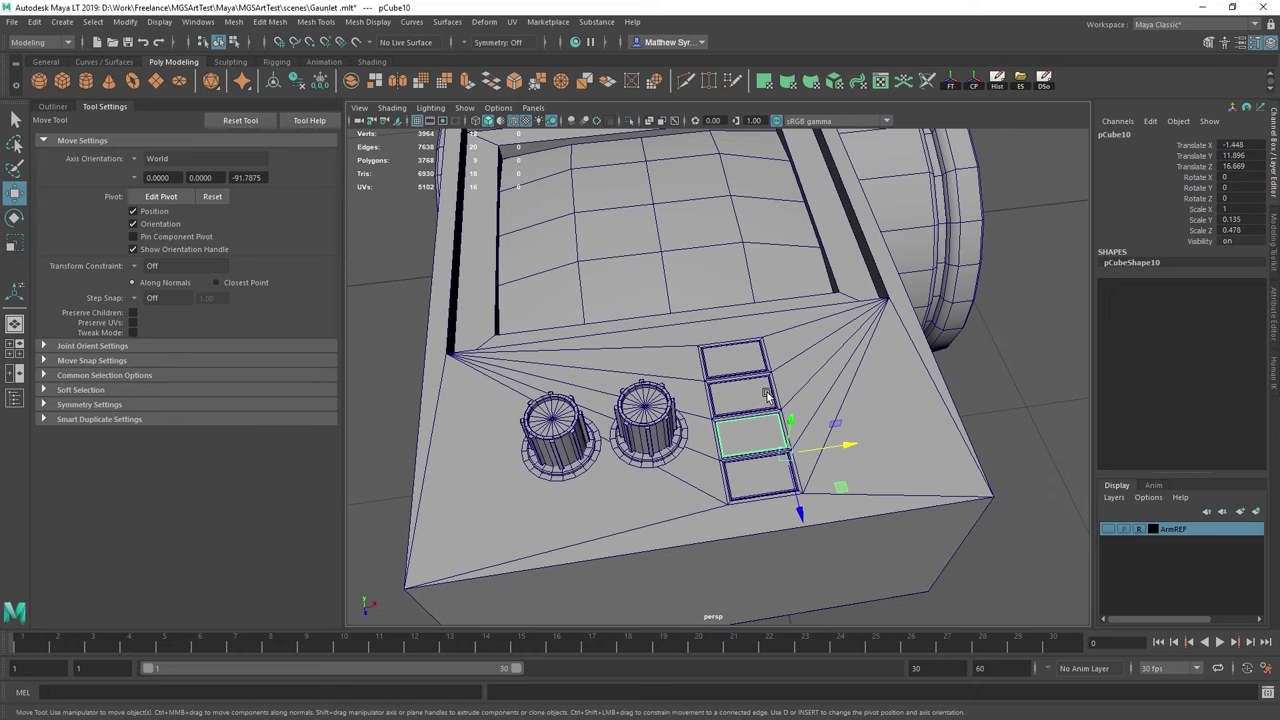
click(784, 462)
click(898, 450)
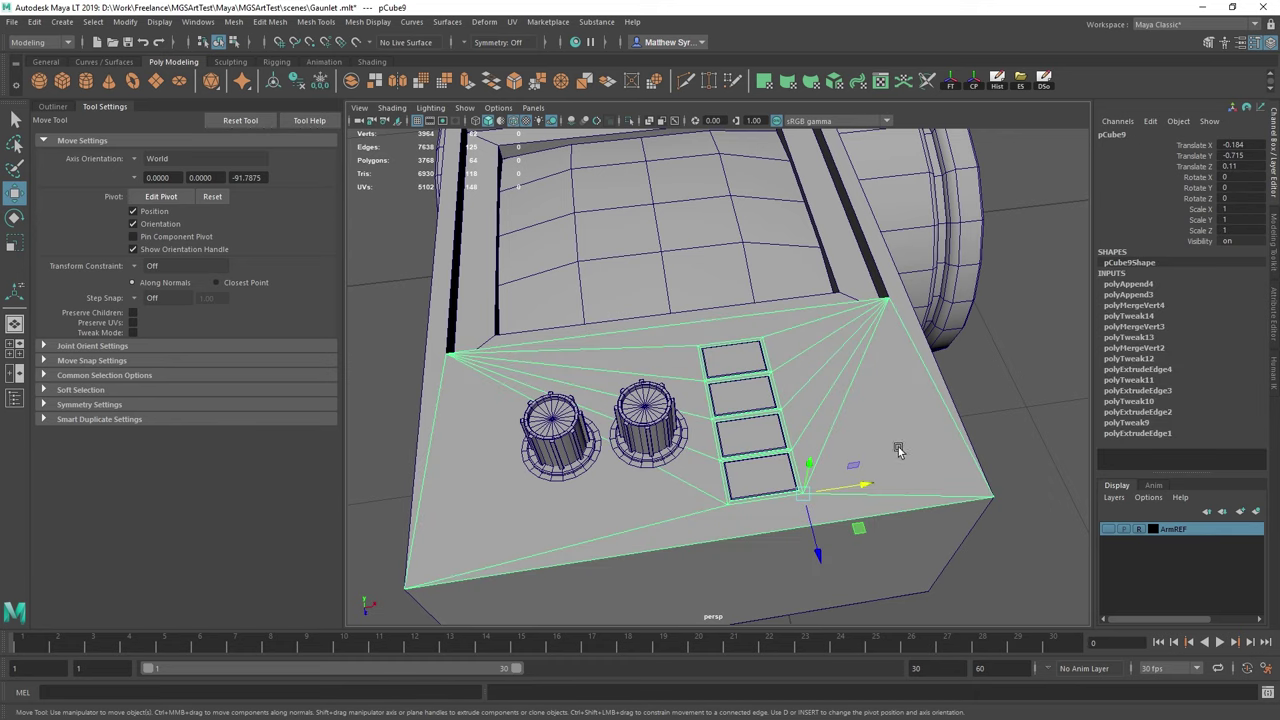
shift+click(892, 273)
shift+right_drag(892, 274, 862, 517)
Examine the new housing's screen, knobs and buttons from several angles and compare them with the finished motion tracker housing.
alt+middle_drag(784, 237, 850, 430)
alt+drag(850, 430, 756, 396)
click(946, 504)
alt+right_drag(946, 504, 760, 348)
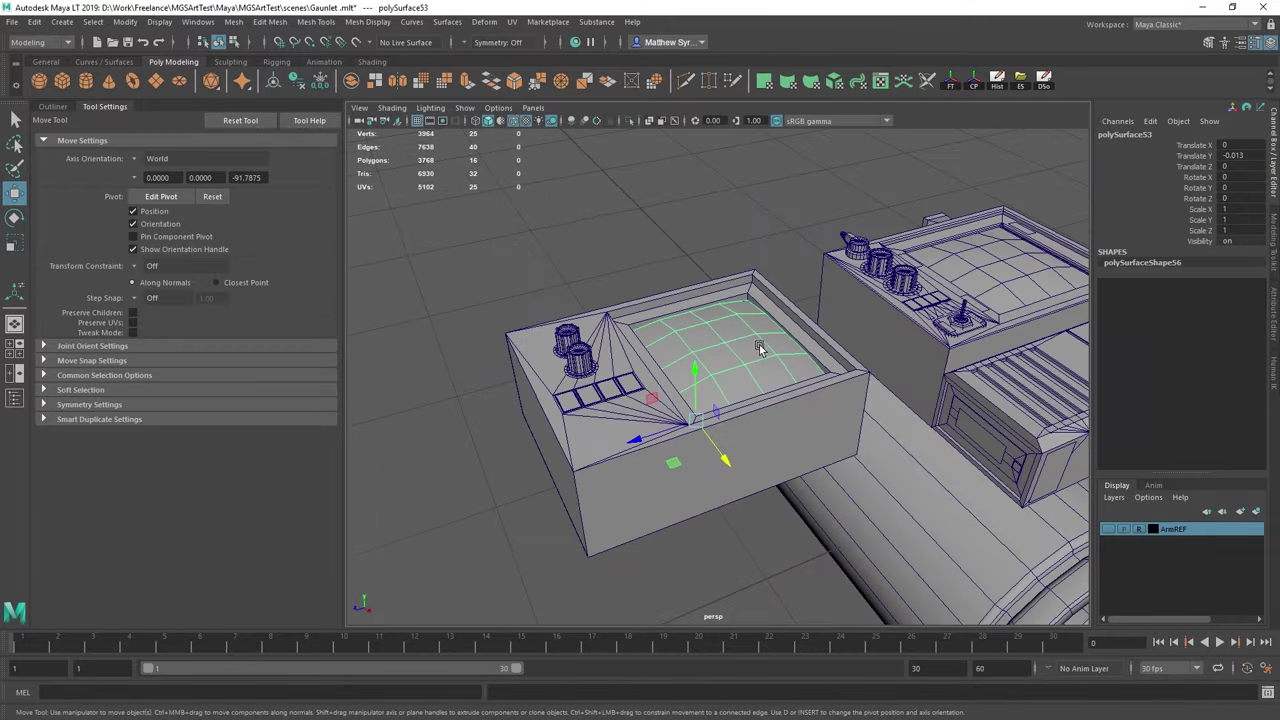
alt+drag(760, 348, 744, 338)
alt+middle_drag(940, 290, 748, 374)
alt+drag(748, 374, 571, 390)
alt+middle_drag(490, 235, 566, 374)
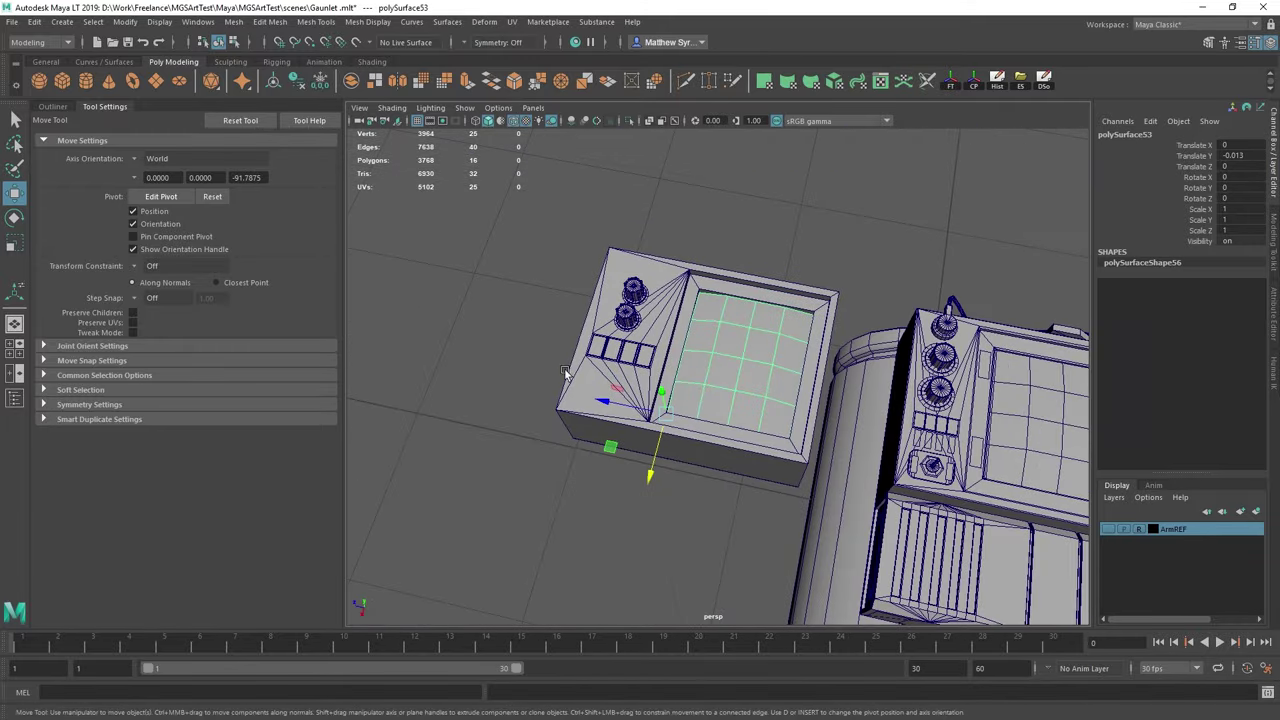
alt+drag(566, 374, 852, 352)
alt+middle_drag(852, 352, 726, 337)
alt+drag(726, 337, 722, 352)
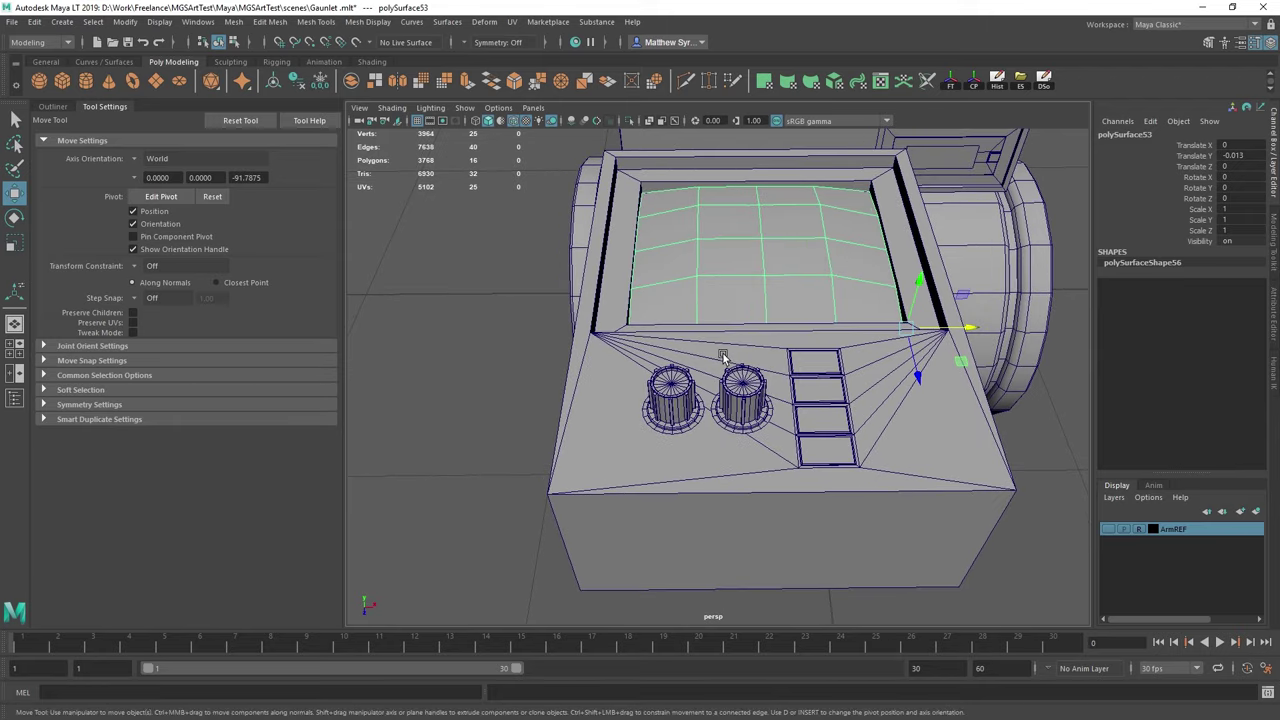
alt+middle_drag(722, 352, 816, 571)
alt+middle_drag(660, 205, 668, 334)
click(682, 288)
alt+right_drag(682, 288, 740, 285)
alt+drag(740, 285, 694, 231)
alt+right_drag(651, 440, 510, 445)
alt+middle_drag(806, 520, 771, 434)
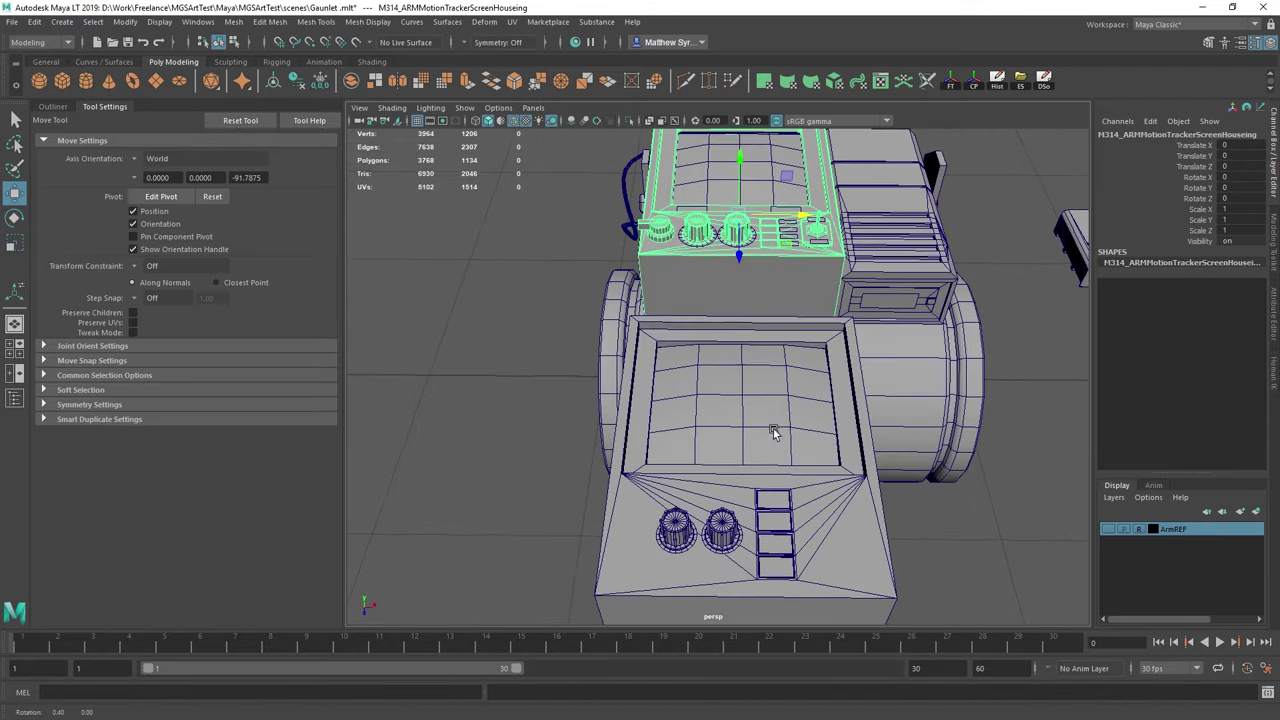
alt+drag(771, 434, 645, 400)
Create a polygon cylinder, scale it to 0.409 and place it beside the outer knob at Translate X -4.976, Z 16.788.
click(88, 80)
alt+middle_drag(870, 515, 950, 380)
alt+right_drag(950, 380, 785, 378)
key(v)
drag(883, 391, 611, 386)
key(f)
key(r)
key(w)
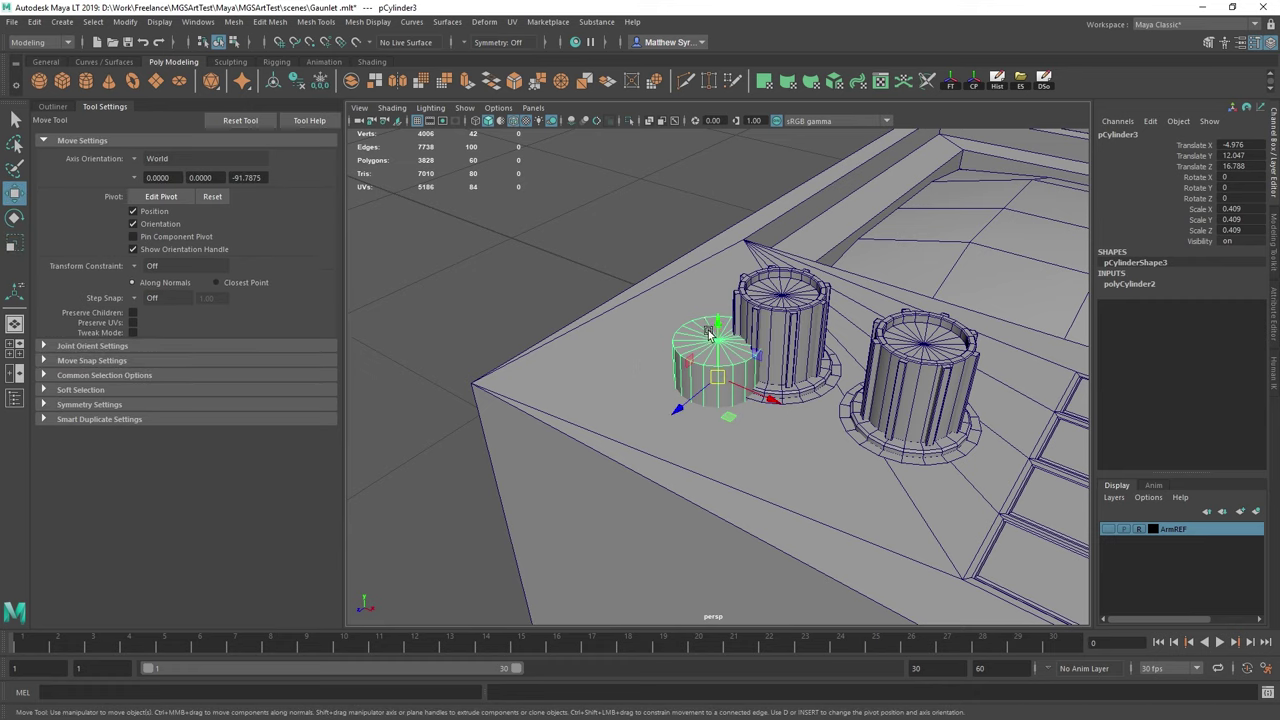
Raise the new cylinder to Translate Y 12.571 and flatten it into a disc with Scale Y 0.098.
mouse_move(716, 321)
mouse_down()
mouse_move(717, 271)
mouse_move(720, 321)
mouse_up()
key(e)
key(r)
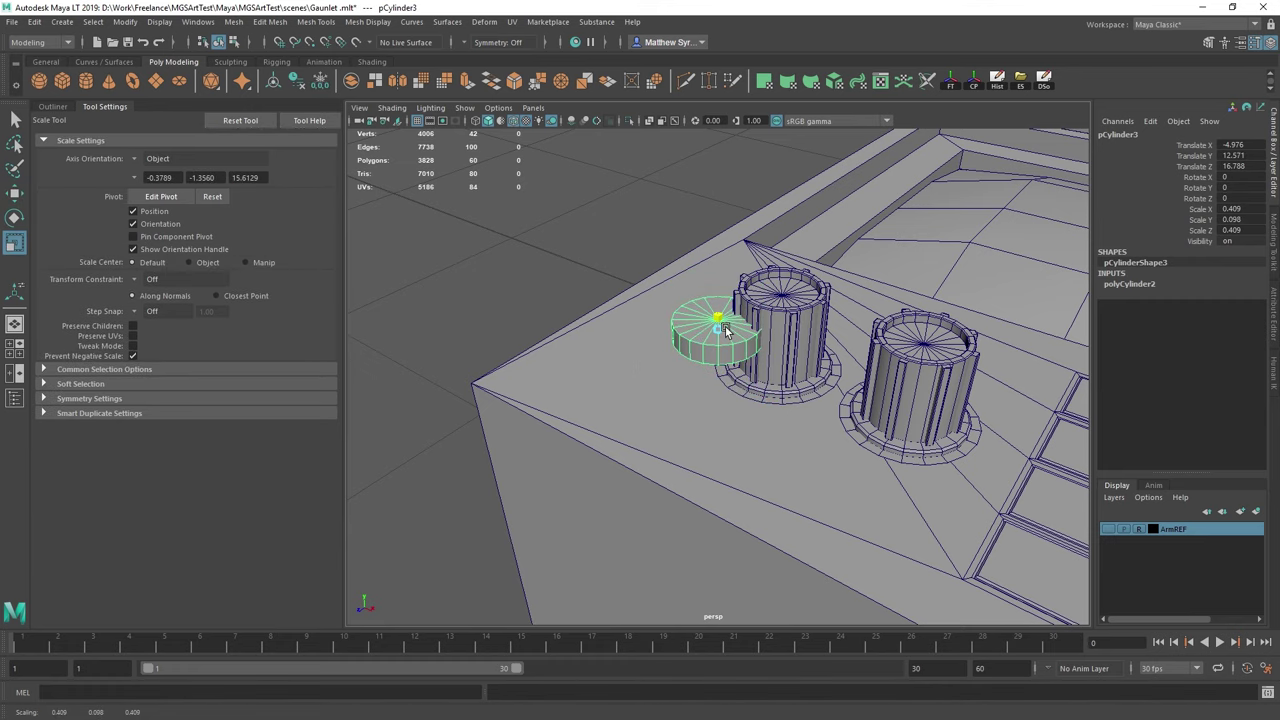
alt+drag(722, 421, 770, 386)
alt+right_drag(770, 386, 800, 345)
alt+drag(790, 270, 738, 338)
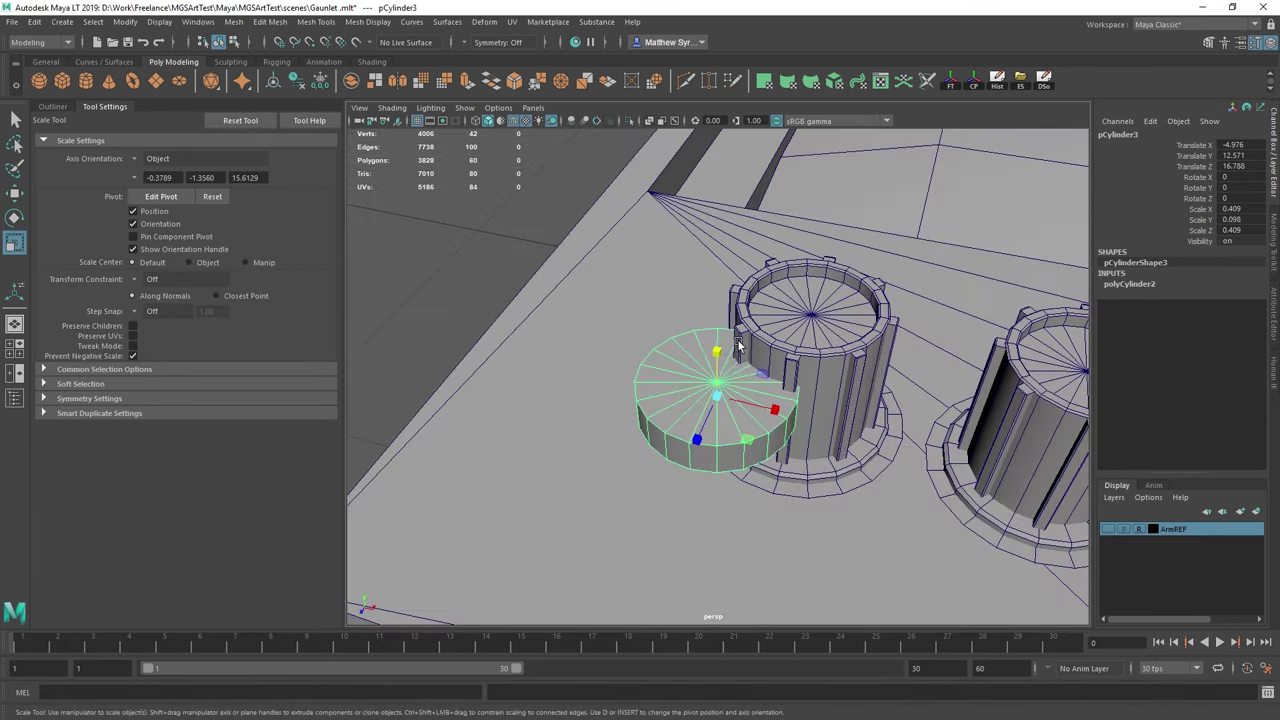
Extrude the disc's top faces inwards and then upwards to form a narrower raised cylinder.
key(q)
right_drag(721, 341, 654, 340)
click(715, 381)
ctrl+right_drag(713, 372, 718, 426)
key(r)
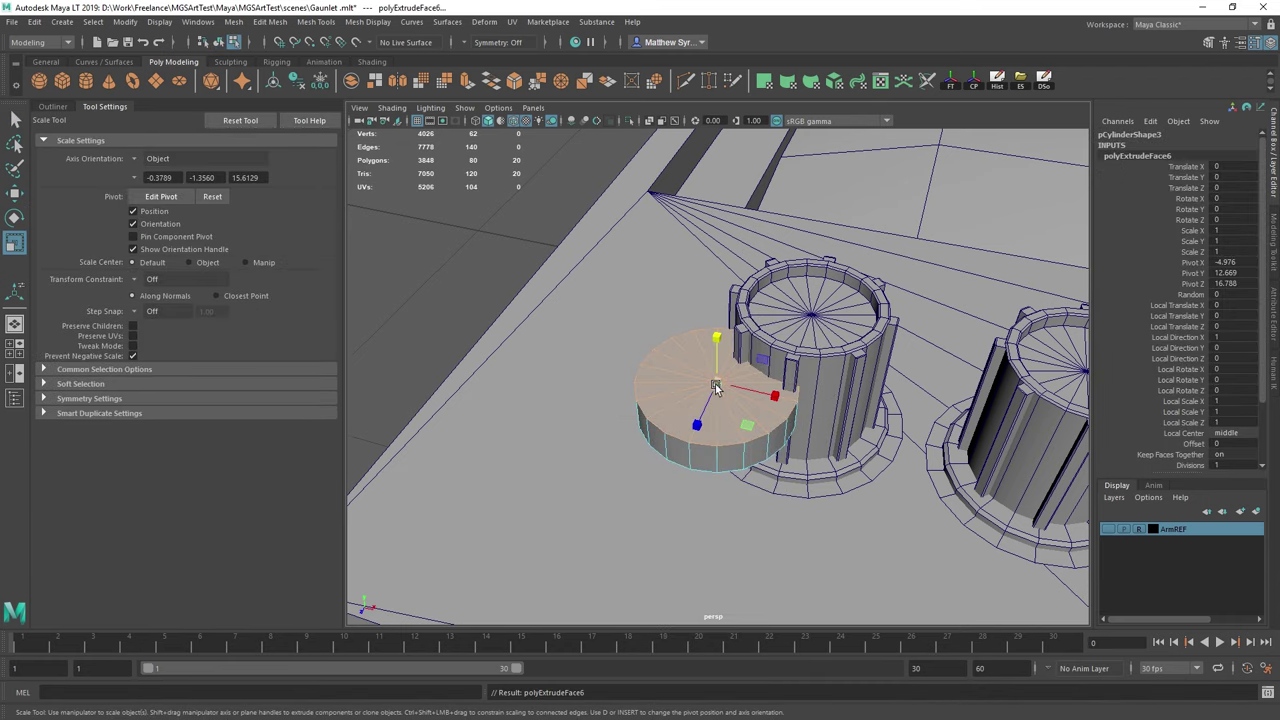
drag(716, 384, 681, 388)
key(ctrl+e)
key(w)
drag(717, 344, 765, 358)
Extrude two adjacent side faces of the raised cylinder a short distance outwards.
click(702, 388)
shift+click(720, 398)
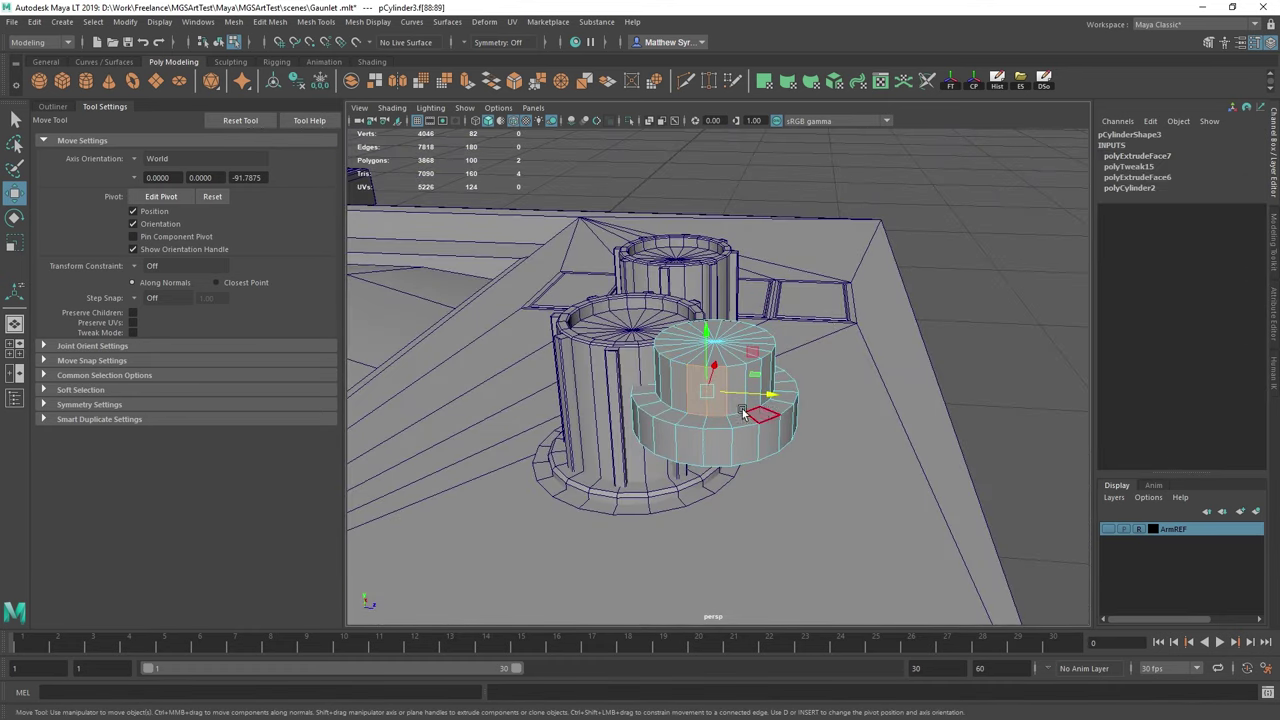
shift+right_drag(742, 384, 743, 420)
alt+drag(823, 352, 640, 408)
key(v)
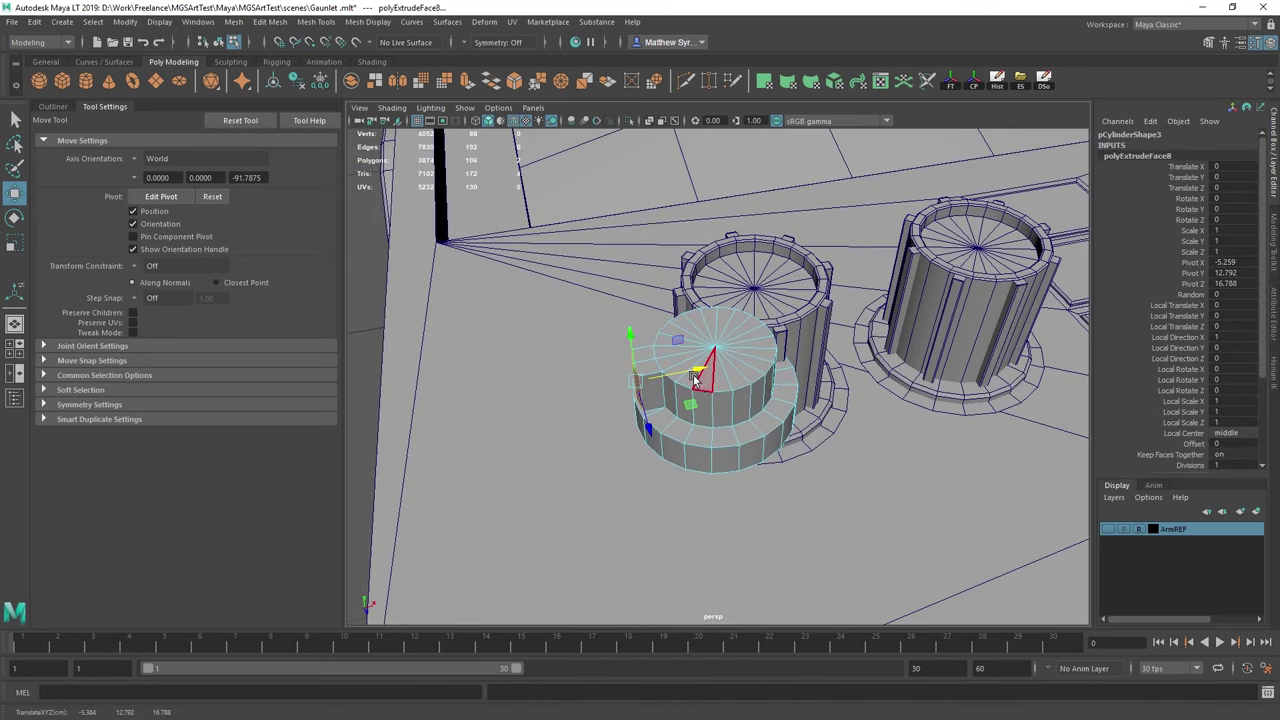
Extrude the same two faces again and pull them out into a short arm extending past the base disc.
key(g)
key(w)
drag(693, 374, 676, 378)
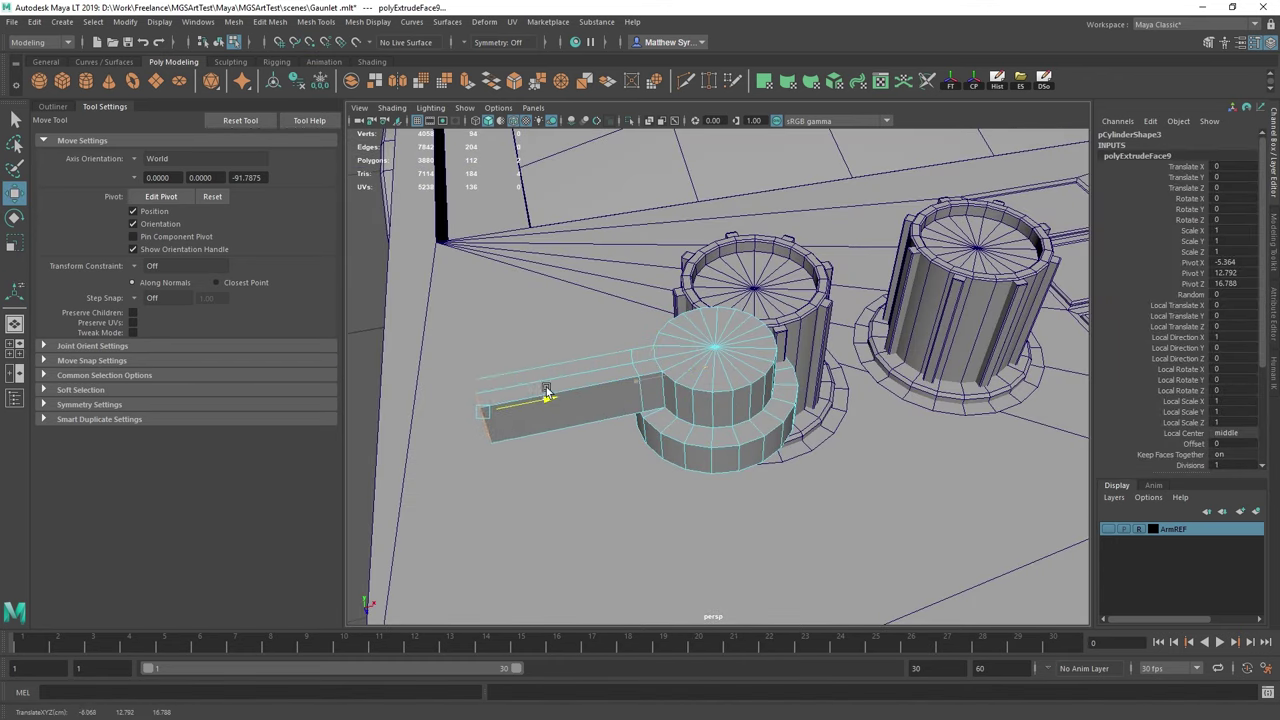
drag(573, 386, 713, 362)
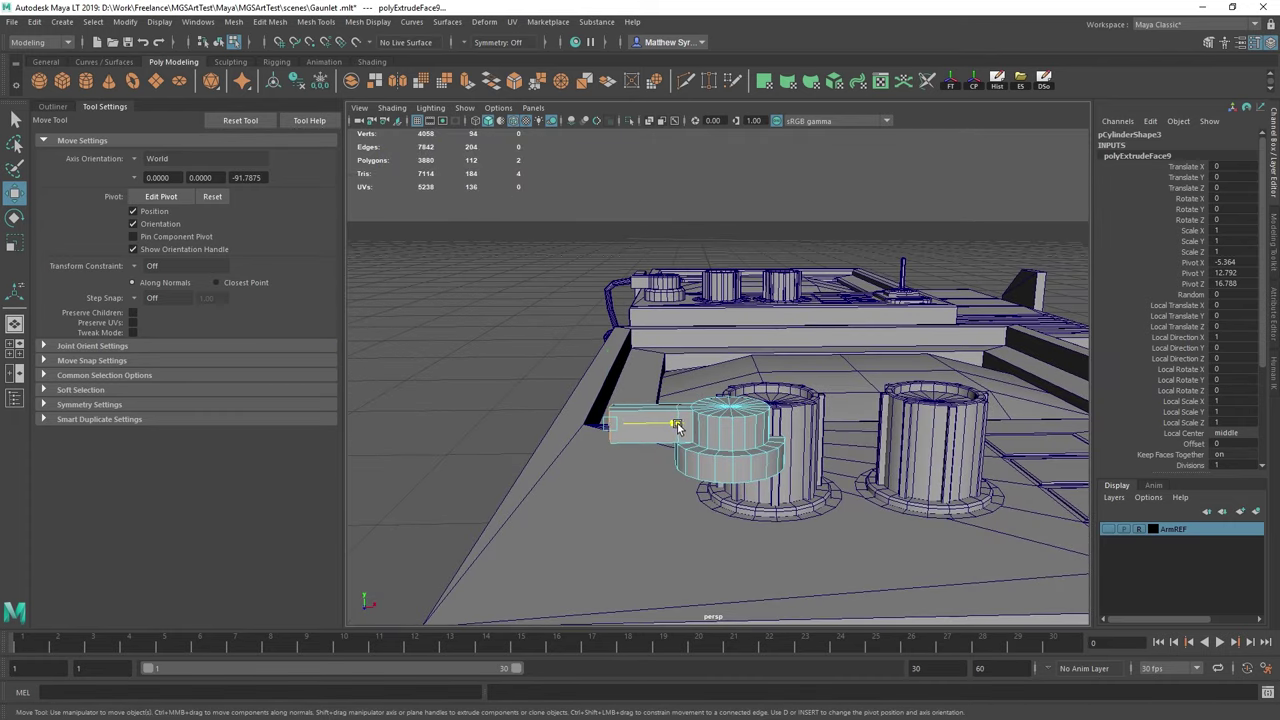
drag(678, 427, 739, 488)
scroll(704, 428, up, 5)
alt+middle_drag(739, 488, 709, 391)
scroll(709, 391, up, 2)
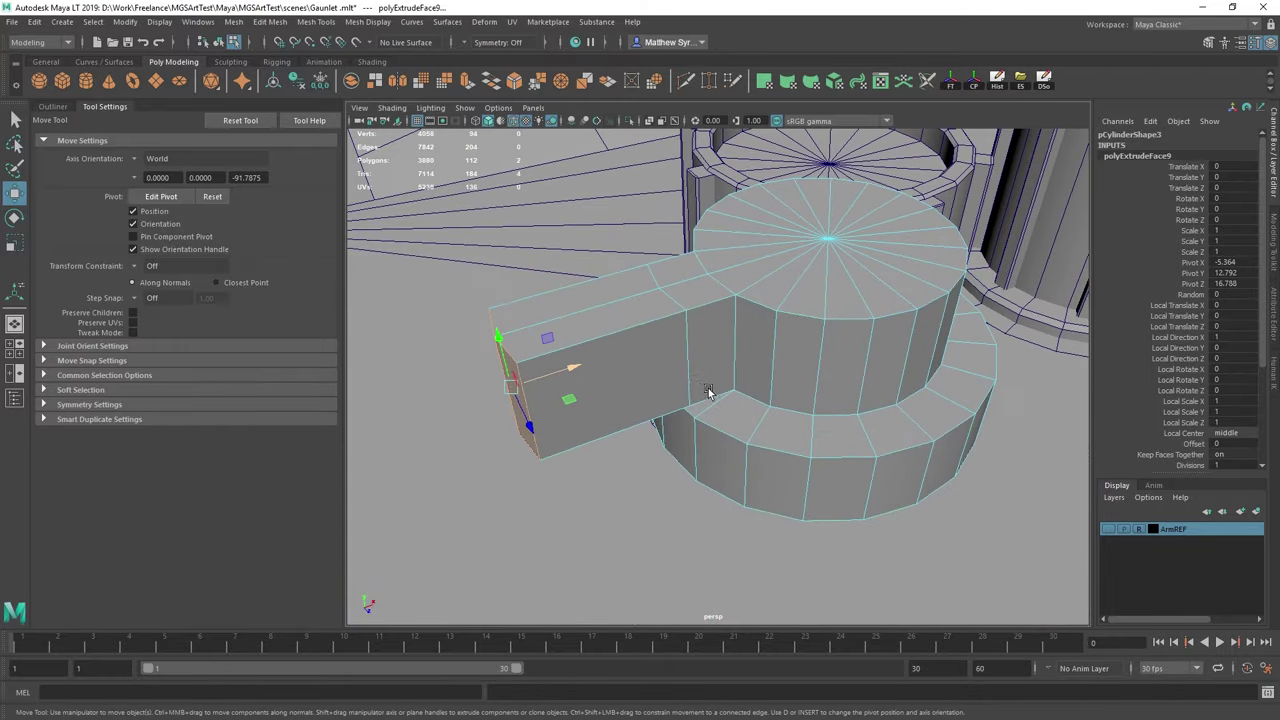
Try to vertex-snap one inner side edge of the arm to the base disc, then undo it.
right_drag(677, 291, 676, 282)
click(681, 367)
key(v)
mouse_move(716, 399)
mouse_down()
mouse_move(689, 436)
mouse_move(721, 412)
mouse_up()
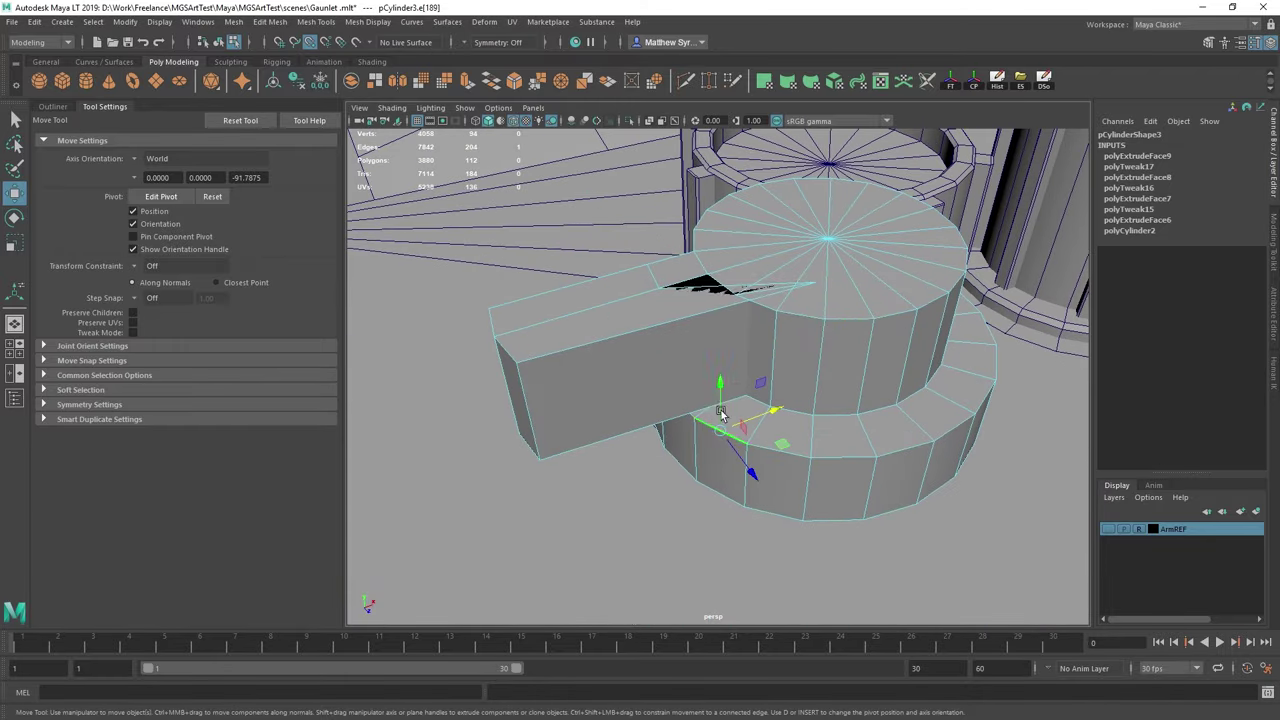
key(ctrl+z)
key(ctrl+z)
Snap the inner side edges on both sides of the arm to the base disc's rim vertices.
key(v)
drag(750, 355, 701, 421)
alt+drag(560, 313, 729, 430)
click(746, 339)
key(ctrl+z)
key(v)
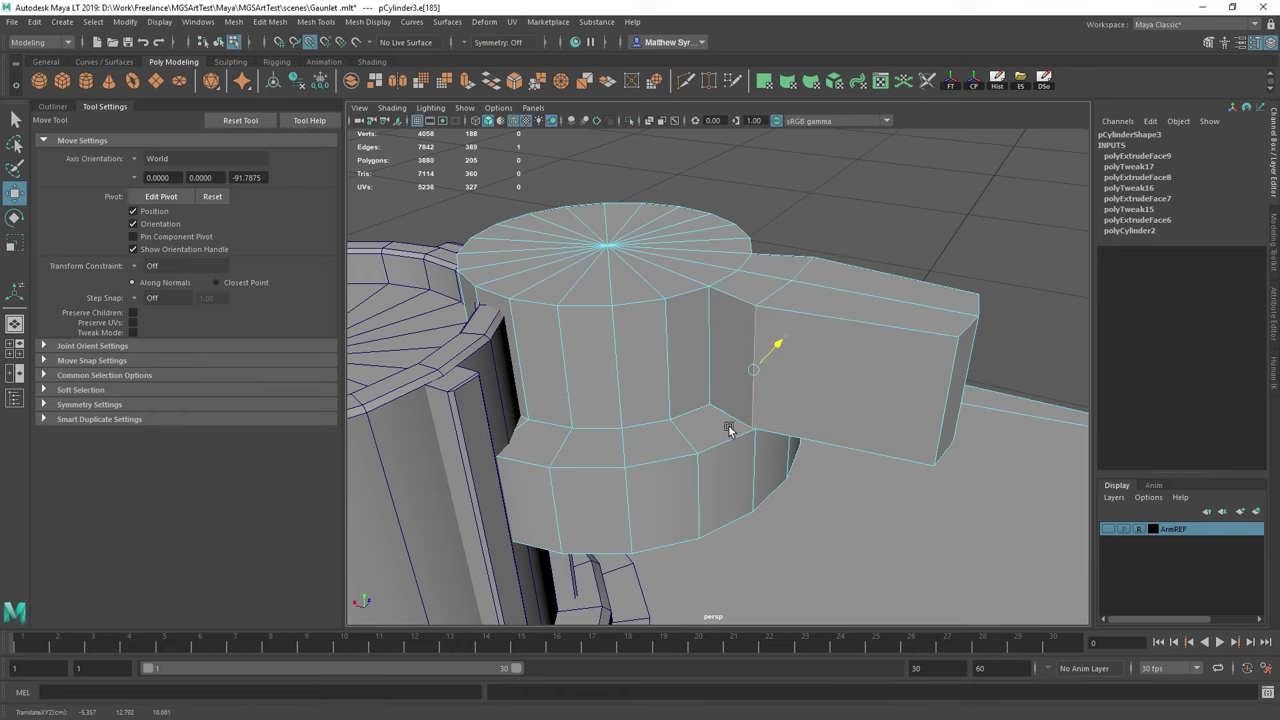
drag(726, 364, 763, 373)
Merge all vertices of the arm and disc mesh with a distance threshold of 0.01.
key(q)
click(748, 420)
shift+right_drag(762, 378, 700, 301)
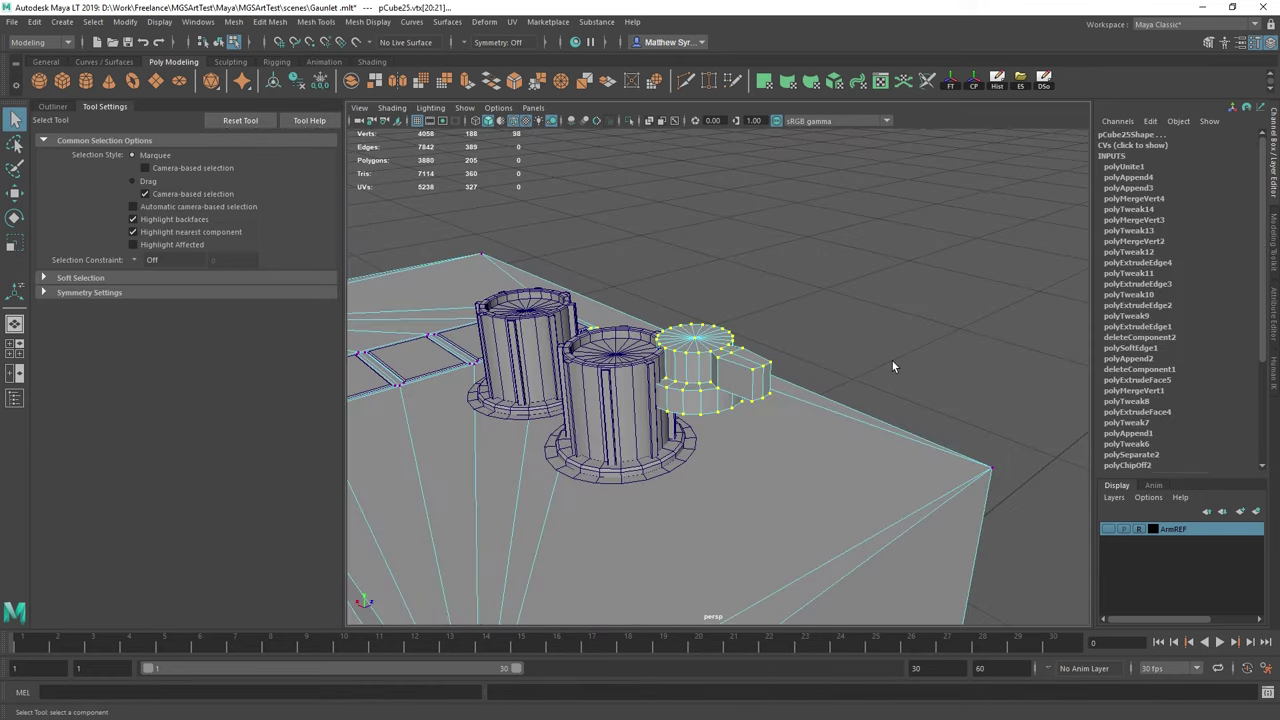
shift+right_drag(891, 359, 1010, 238)
scroll(869, 354, up, 10)
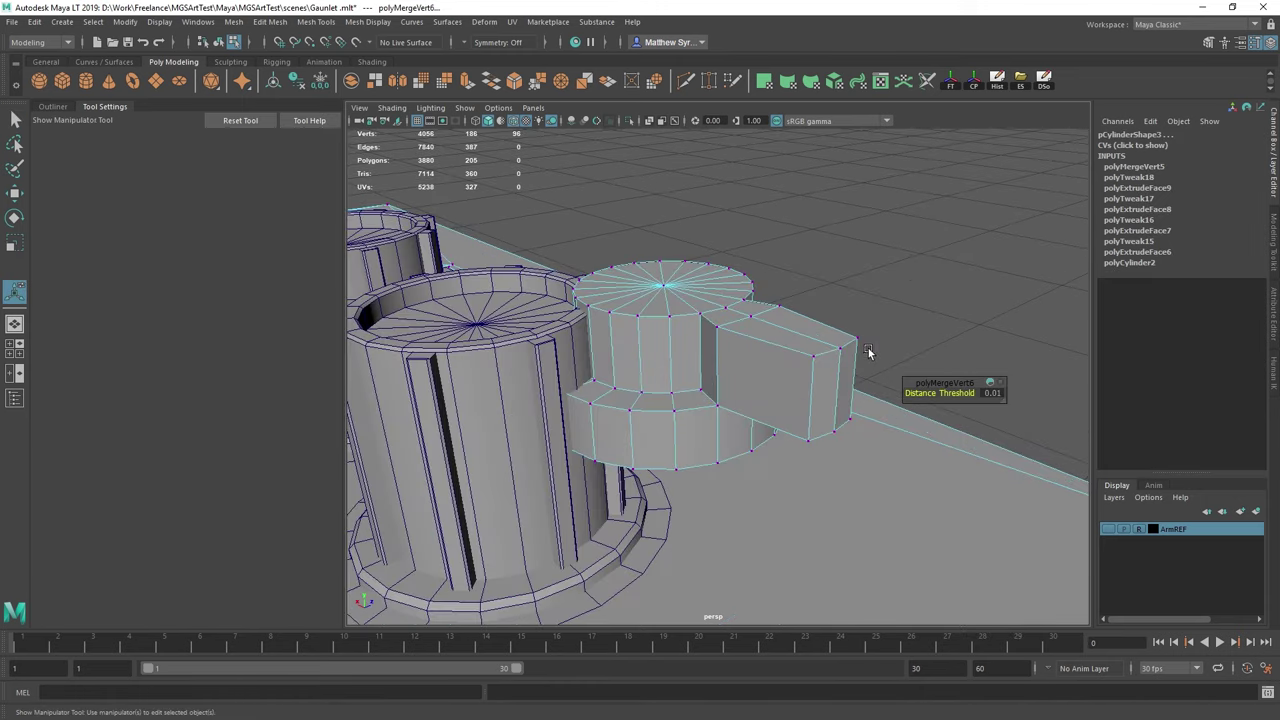
Move the middle vertex on the arm's underside onto the base disc's middle rim vertex.
alt+drag(869, 354, 738, 368)
scroll(660, 444, down, 5)
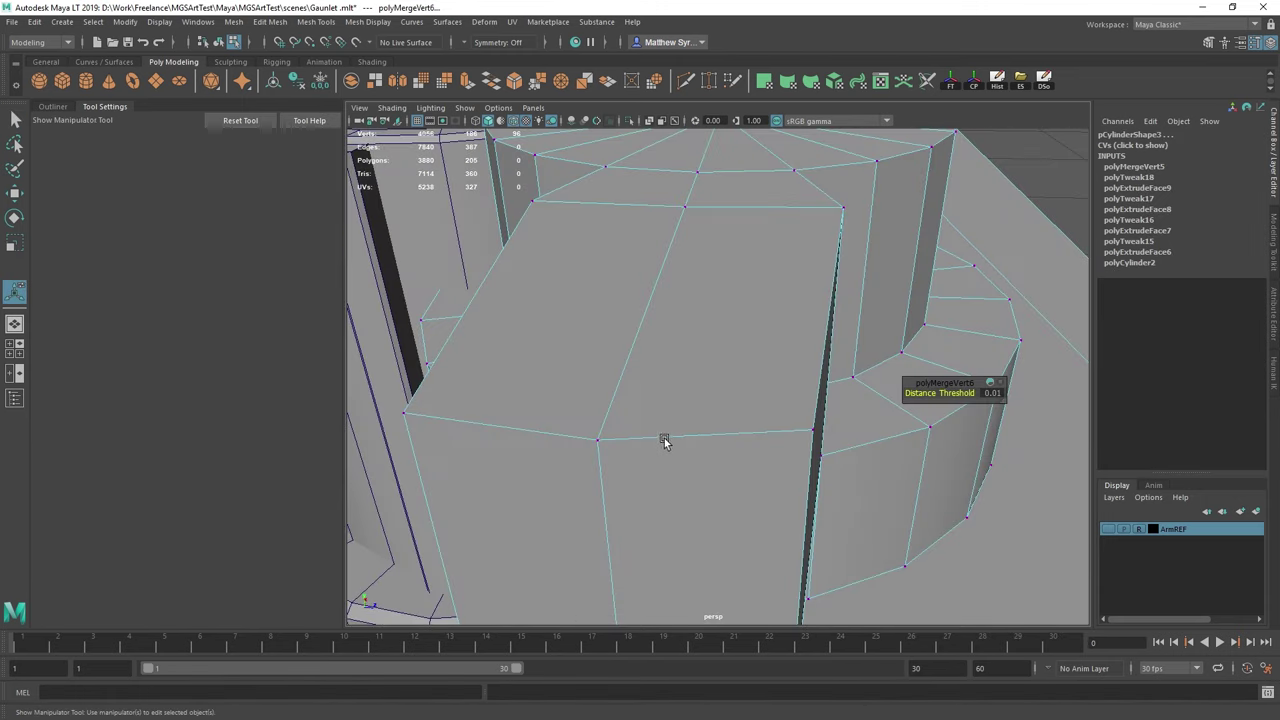
alt+drag(666, 440, 691, 434)
scroll(684, 418, up, 4)
right_click(677, 398)
right_drag(678, 396, 674, 424)
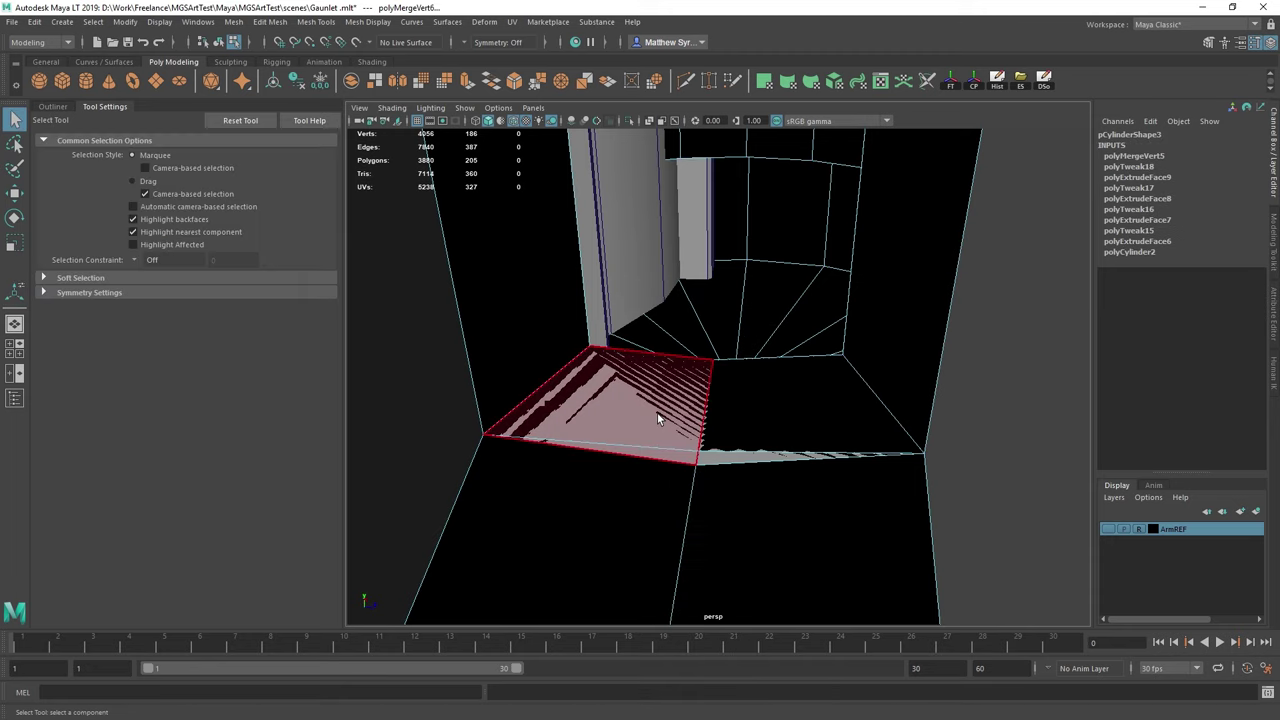
click(659, 415)
shift+click(764, 416)
right_drag(753, 430, 692, 342)
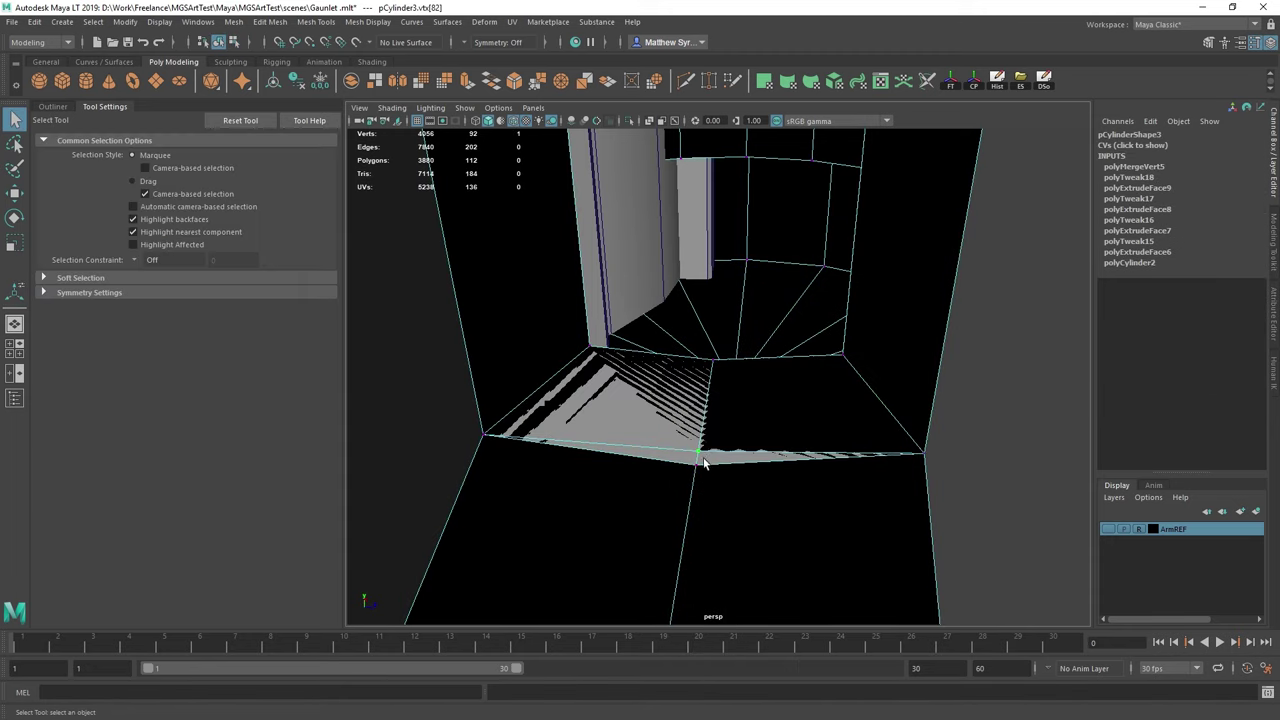
key(w)
drag(699, 452, 698, 464)
Delete the two underside faces of the arm that overlap the base disc.
key(q)
right_drag(656, 401, 717, 322)
right_drag(653, 371, 656, 384)
click(659, 406)
shift+click(789, 410)
key(Delete)
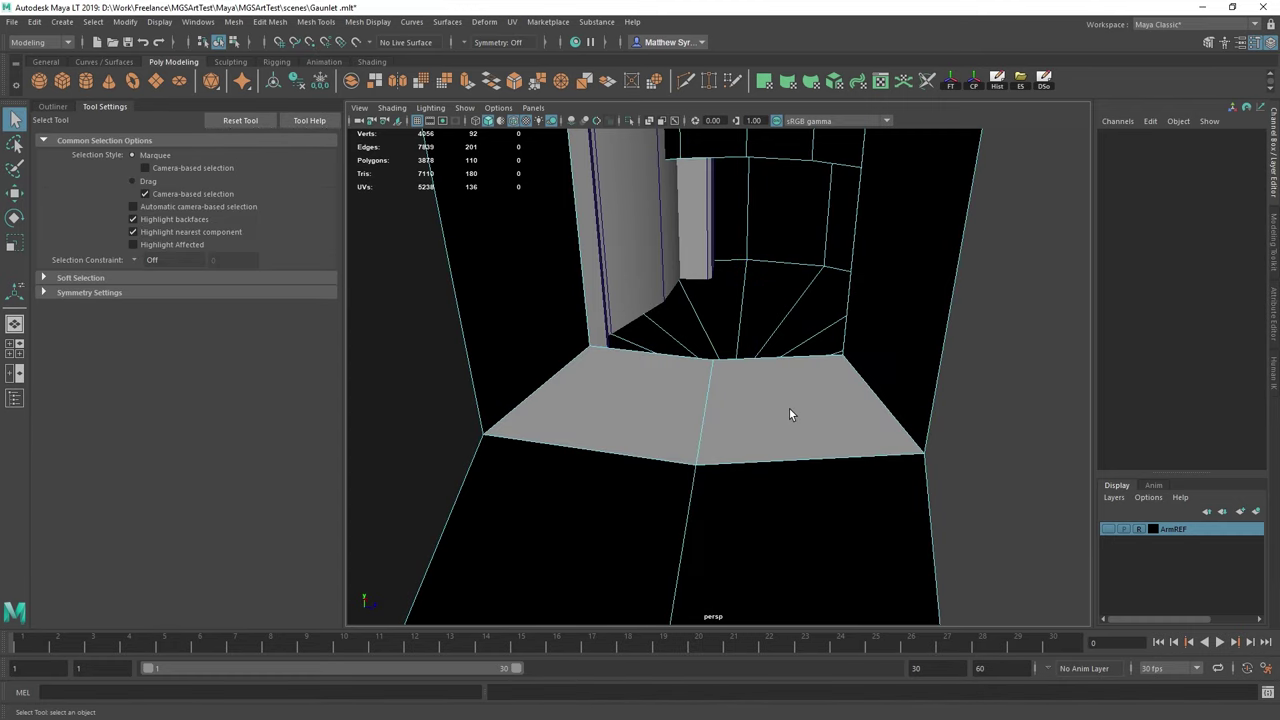
scroll(652, 418, down, 6)
alt+drag(788, 402, 771, 368)
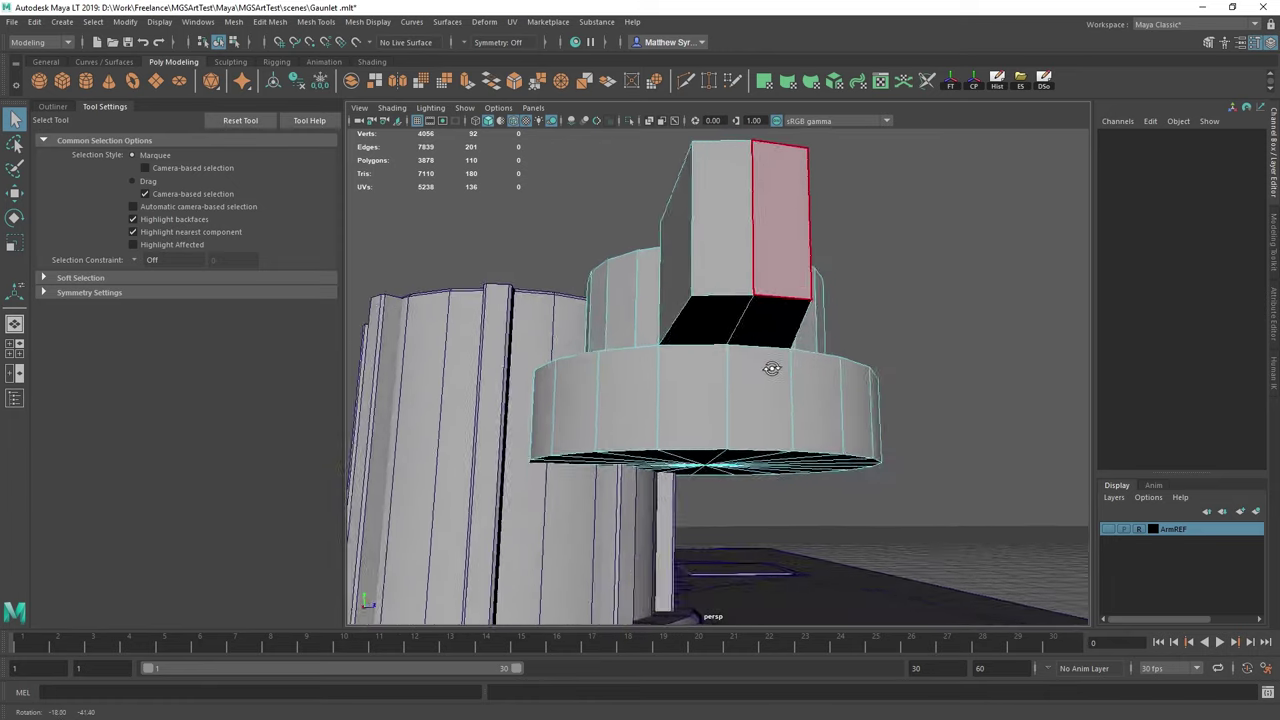
Delete the two top faces of the base disc hidden inside the arm.
scroll(757, 303, up, 6)
alt+drag(757, 303, 748, 337)
click(676, 402)
shift+click(796, 409)
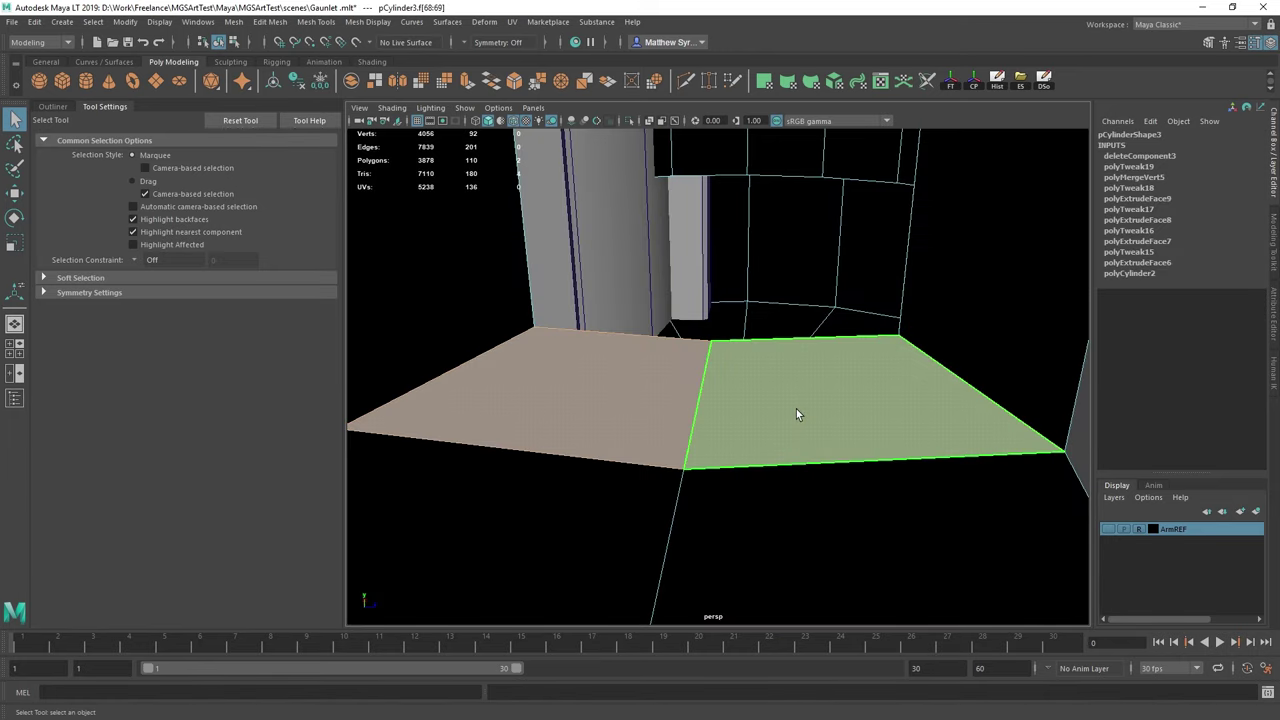
key(Delete)
scroll(797, 410, down, 6)
alt+drag(797, 410, 704, 354)
scroll(704, 354, down, 3)
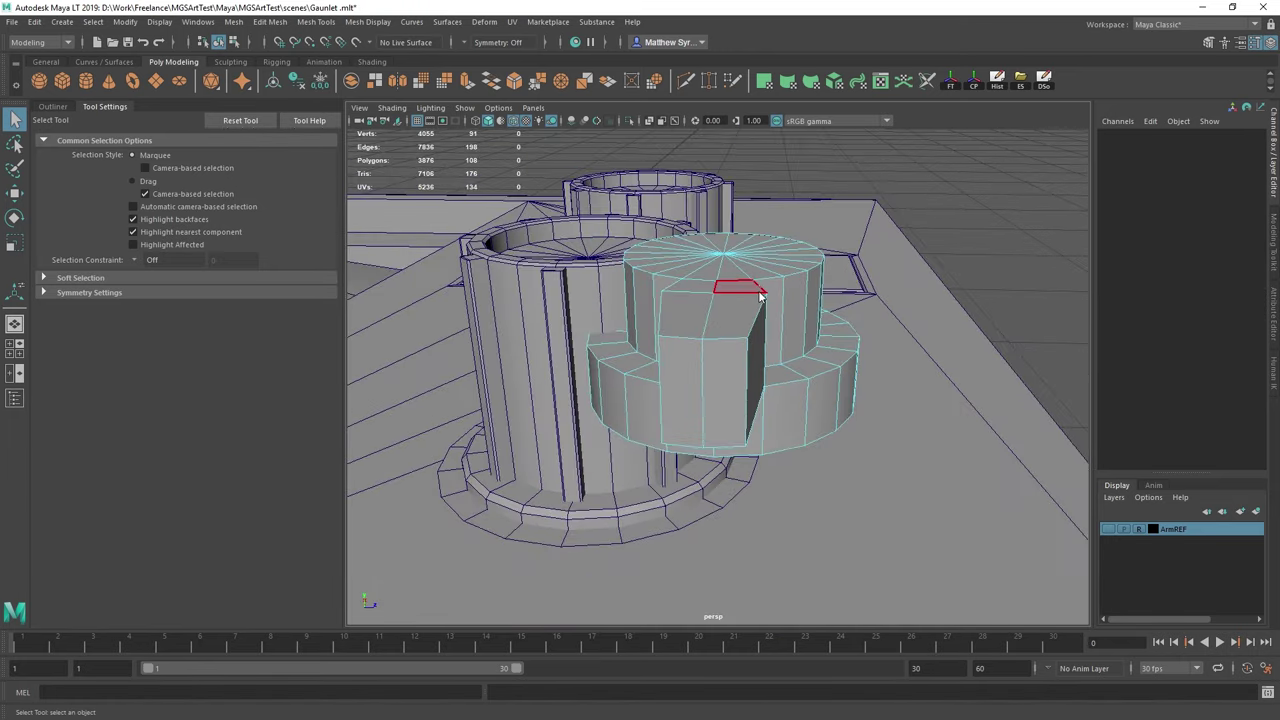
Merge all overlapping vertices of the disc connector and its arm again.
right_drag(759, 293, 667, 288)
scroll(667, 288, down, 5)
drag(896, 476, 606, 268)
shift+right_drag(849, 409, 909, 278)
Select the vertices at the arm's free end and flatten them along the arm's length with the Scale tool.
scroll(880, 290, up, 5)
alt+drag(841, 310, 712, 326)
scroll(692, 238, down, 5)
alt+middle_drag(713, 326, 780, 324)
alt+drag(780, 324, 750, 345)
drag(681, 278, 767, 422)
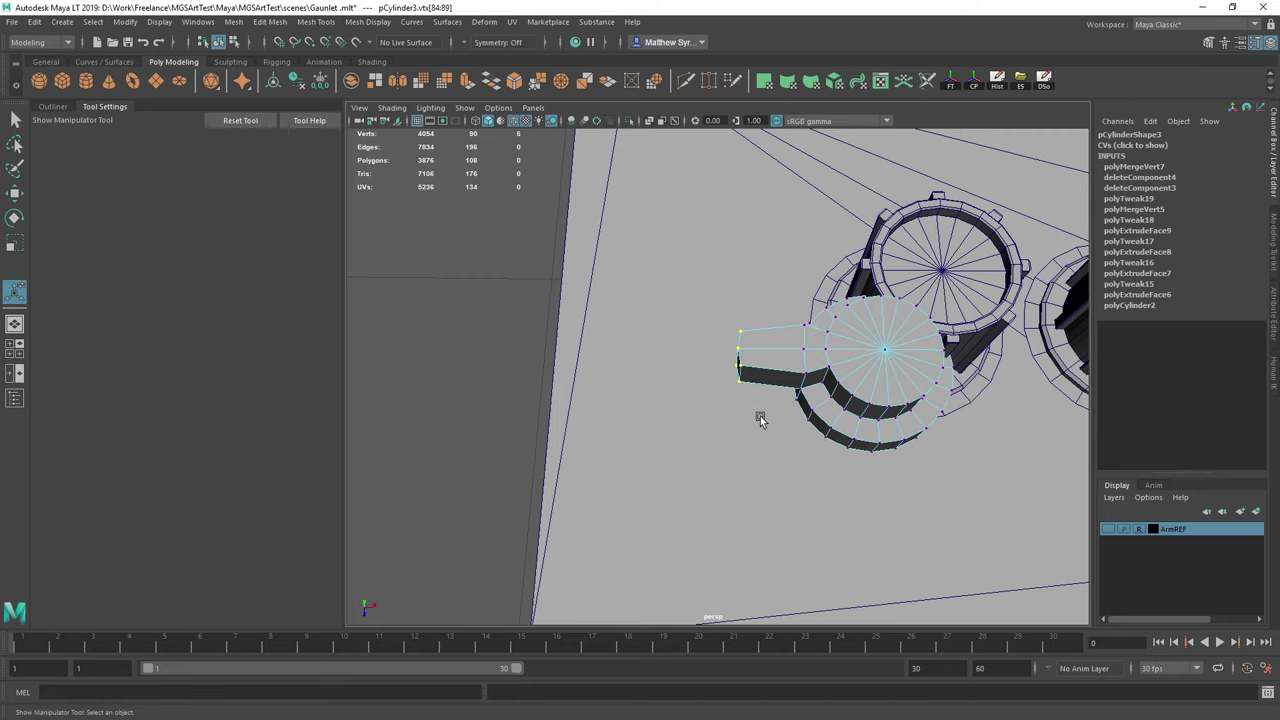
key(r)
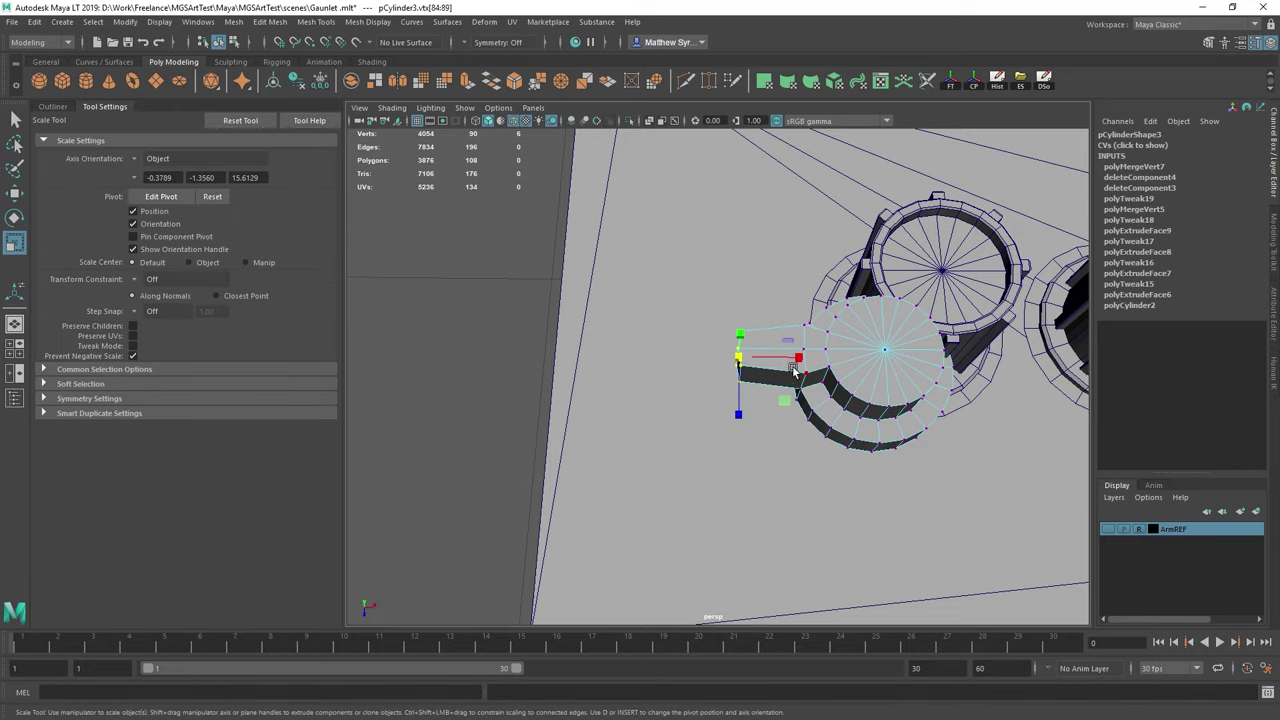
key(j)
drag(799, 360, 773, 418)
scroll(794, 371, up, 5)
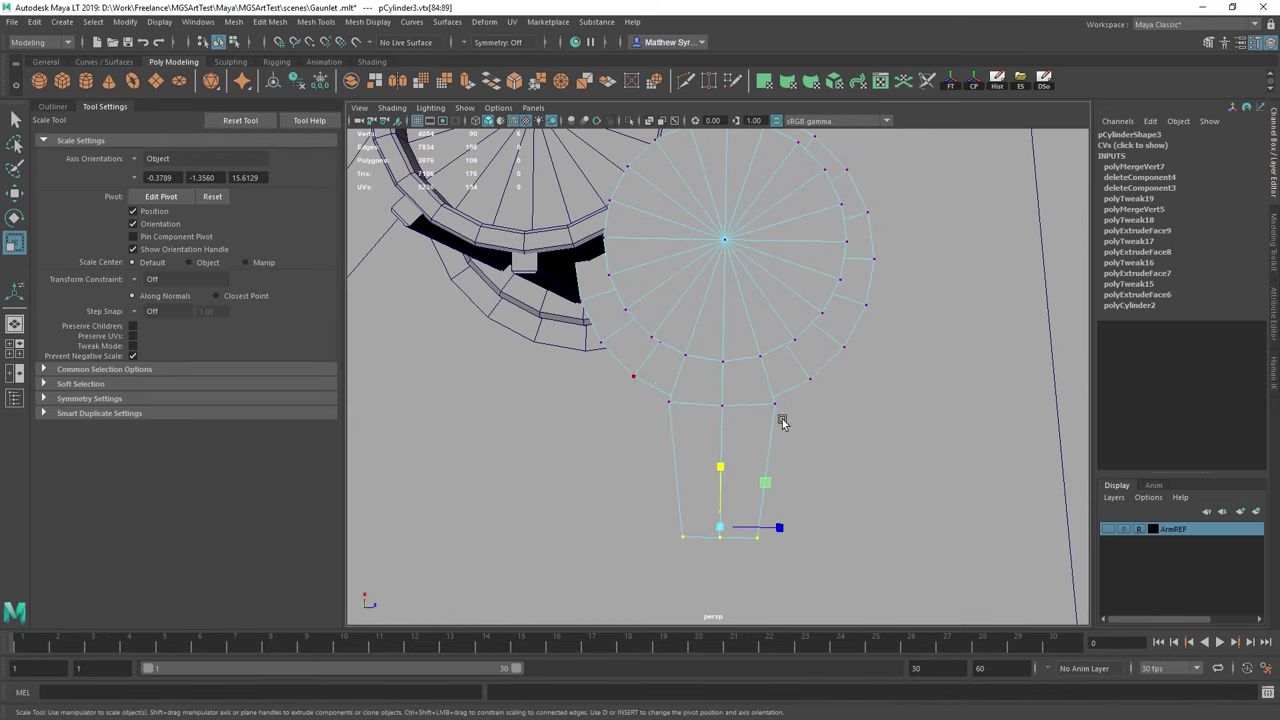
Narrow the arm's vertices at the base disc's rim to the width of its free end, and flatten both long sides straight.
drag(655, 383, 779, 407)
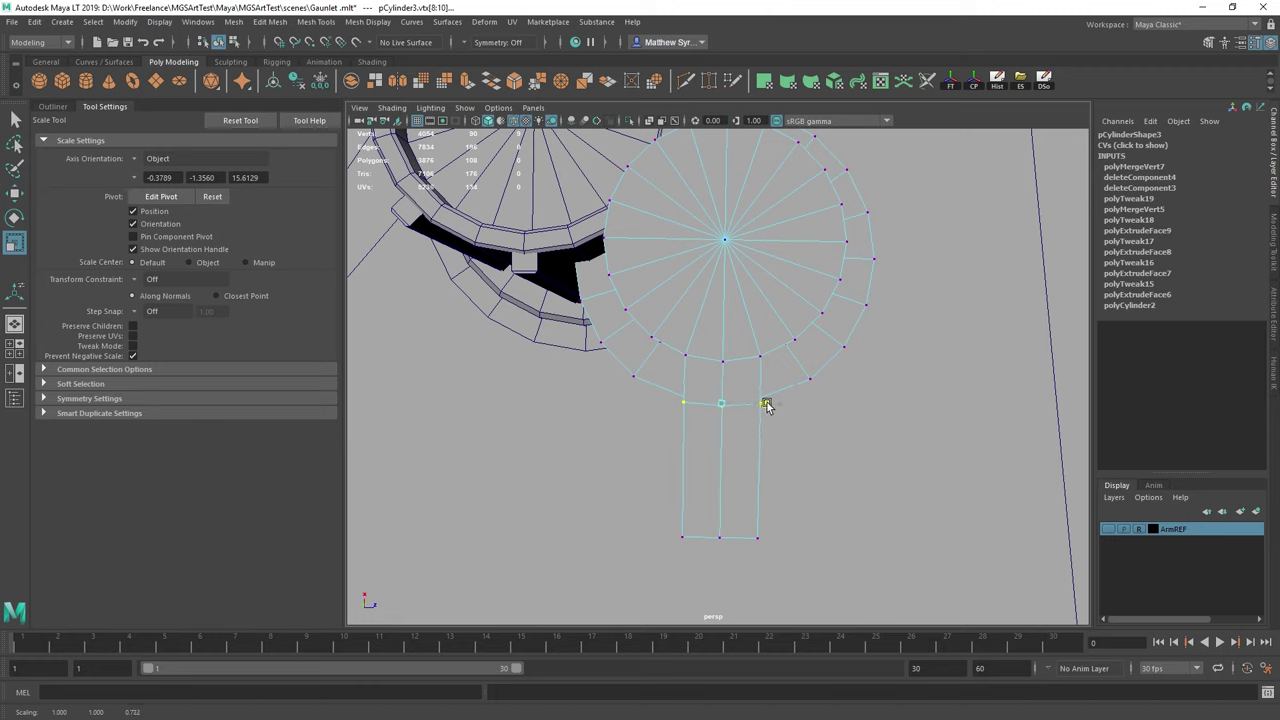
key(q)
drag(770, 562, 770, 560)
key(r)
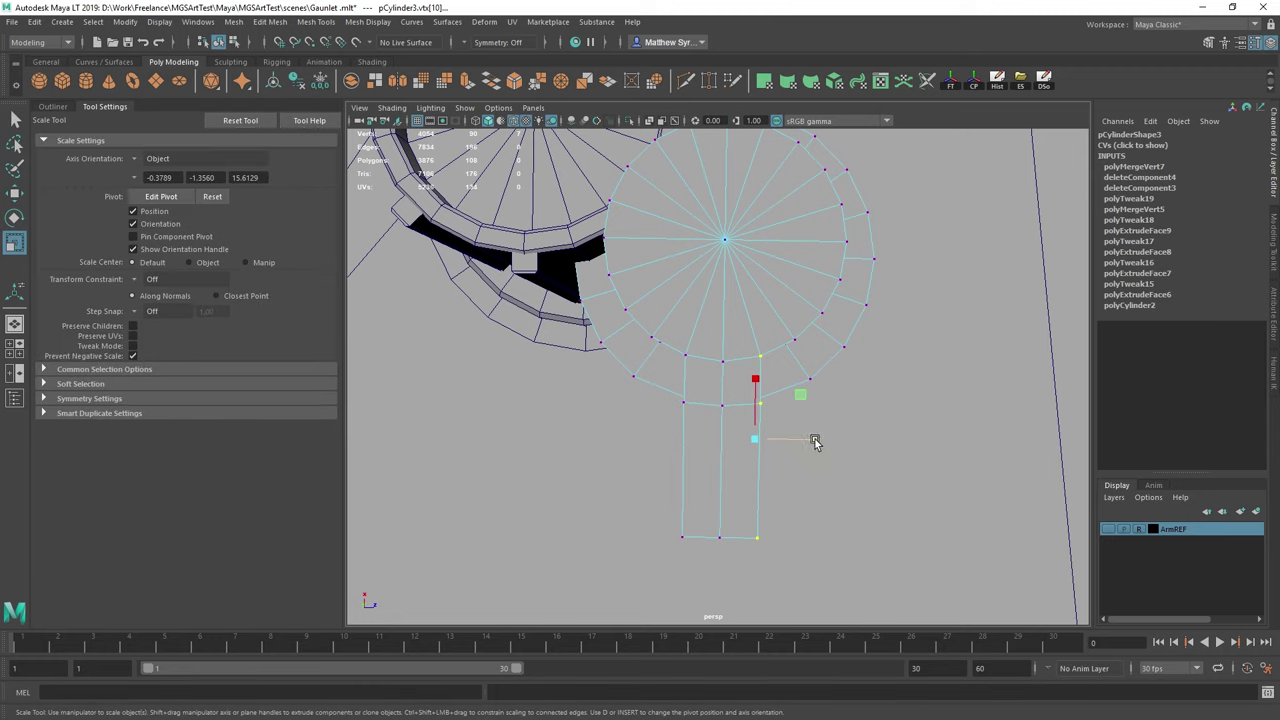
drag(815, 443, 726, 441)
drag(671, 340, 697, 572)
key(j)
drag(747, 439, 646, 435)
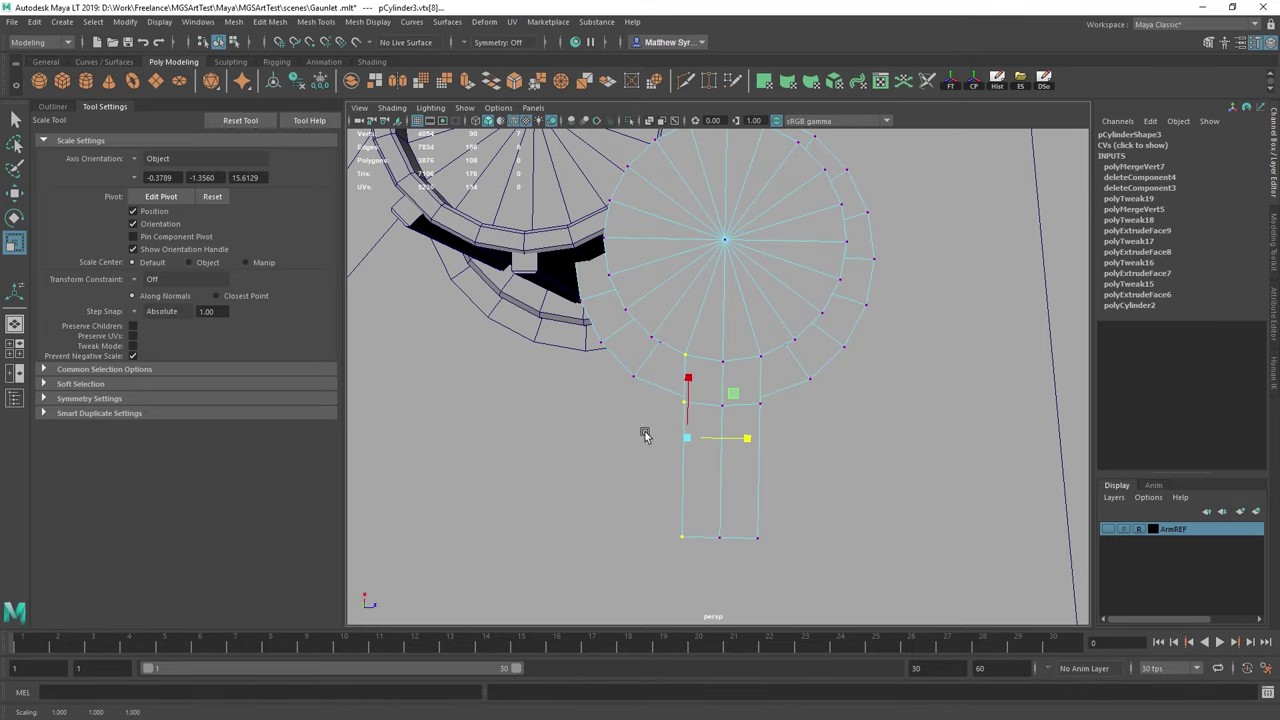
Flatten the row of arm vertices over the base disc's rim into a straight line across the arm.
alt+drag(865, 449, 752, 384)
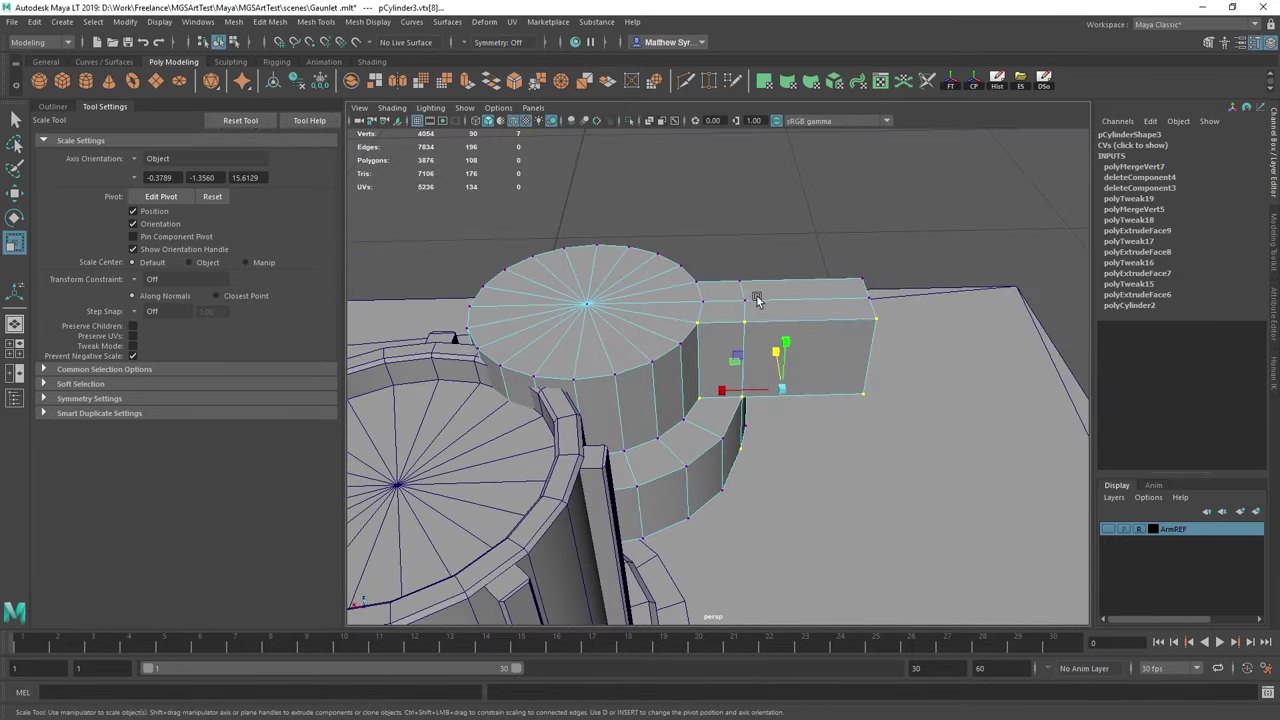
alt+drag(757, 297, 739, 336)
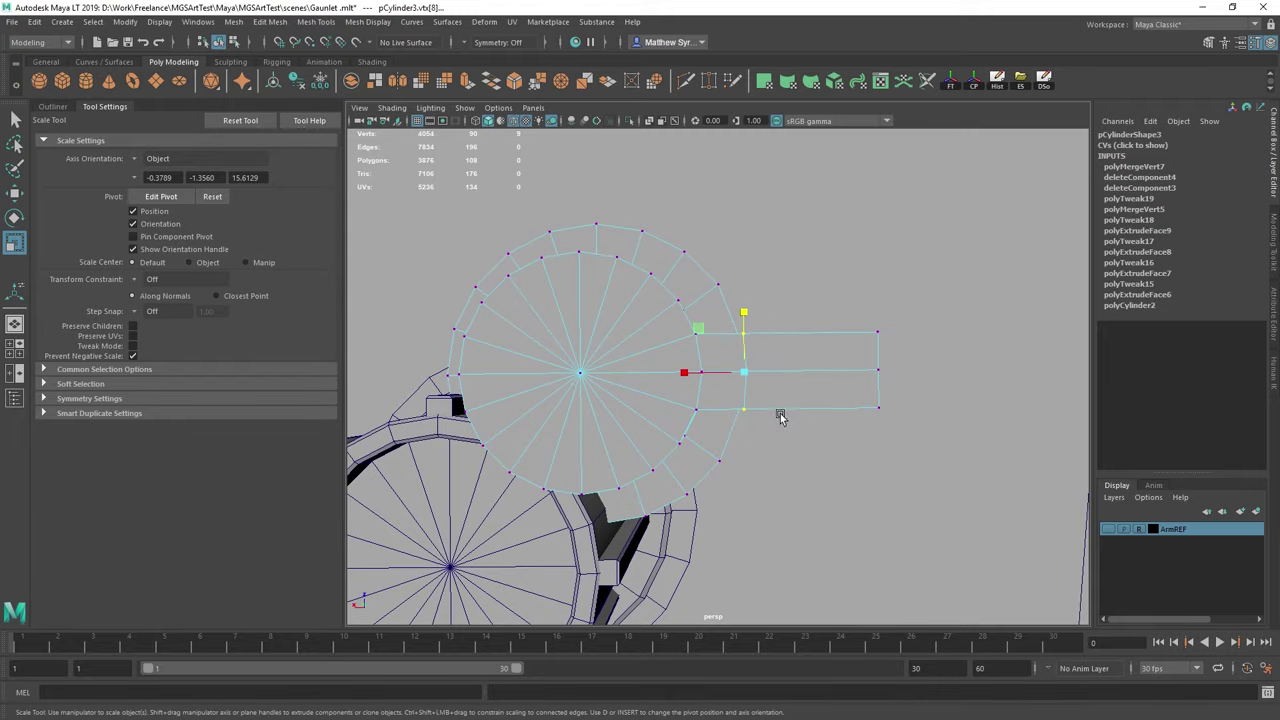
drag(678, 375, 737, 417)
scroll(869, 391, down, 4)
scroll(743, 411, up, 3)
Return to object selection and turn off the wireframe overlay on the shaded models.
key(q)
right_drag(726, 414, 716, 440)
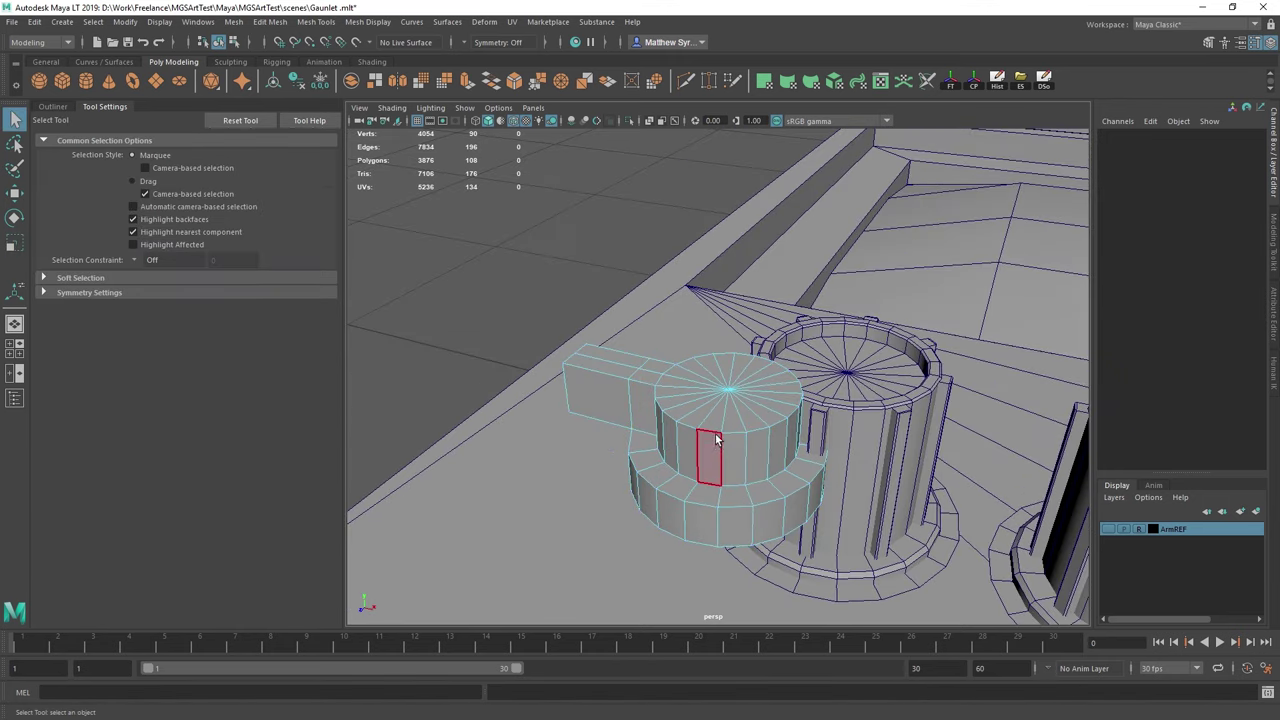
alt+drag(727, 470, 757, 253)
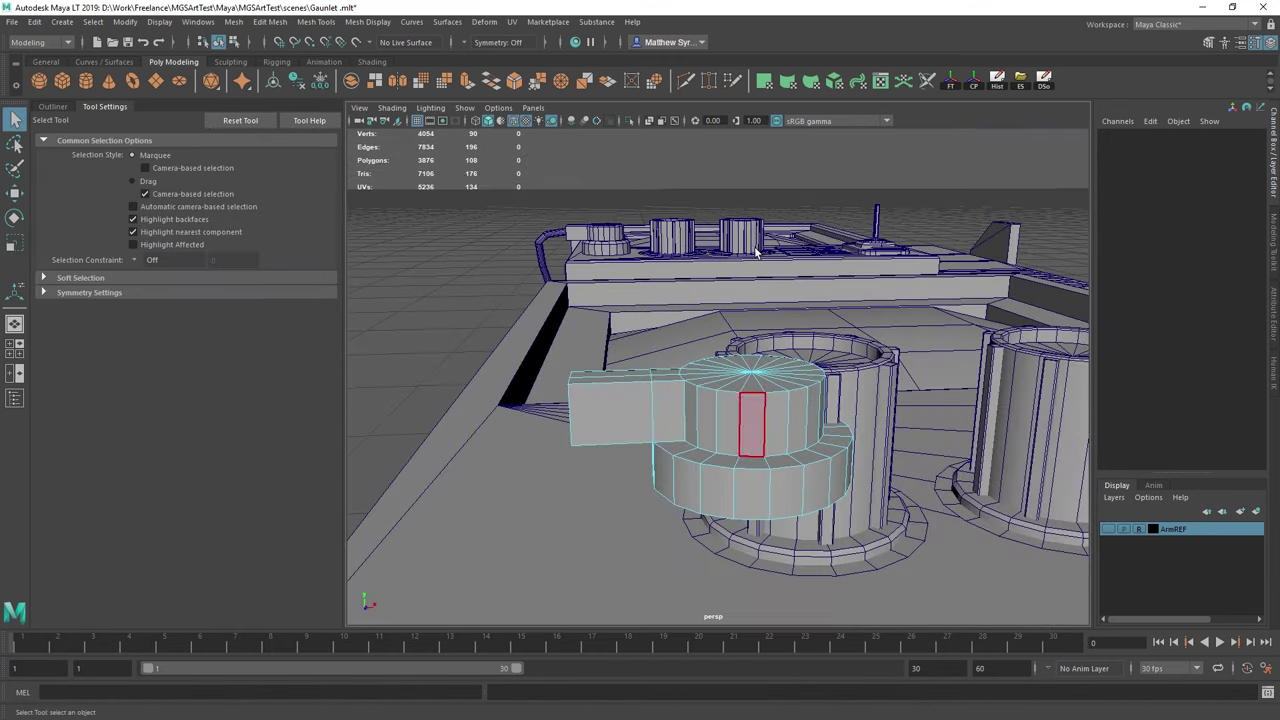
click(745, 414)
right_drag(757, 437, 762, 404)
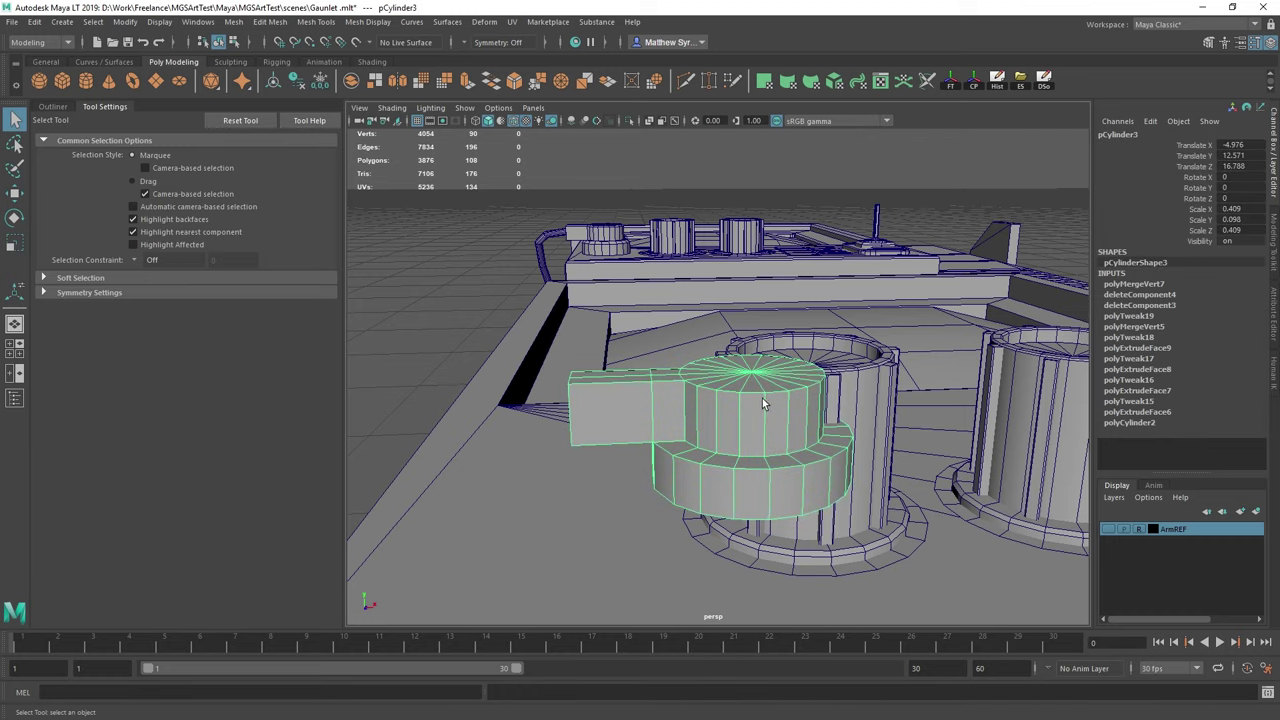
click(513, 121)
click(585, 200)
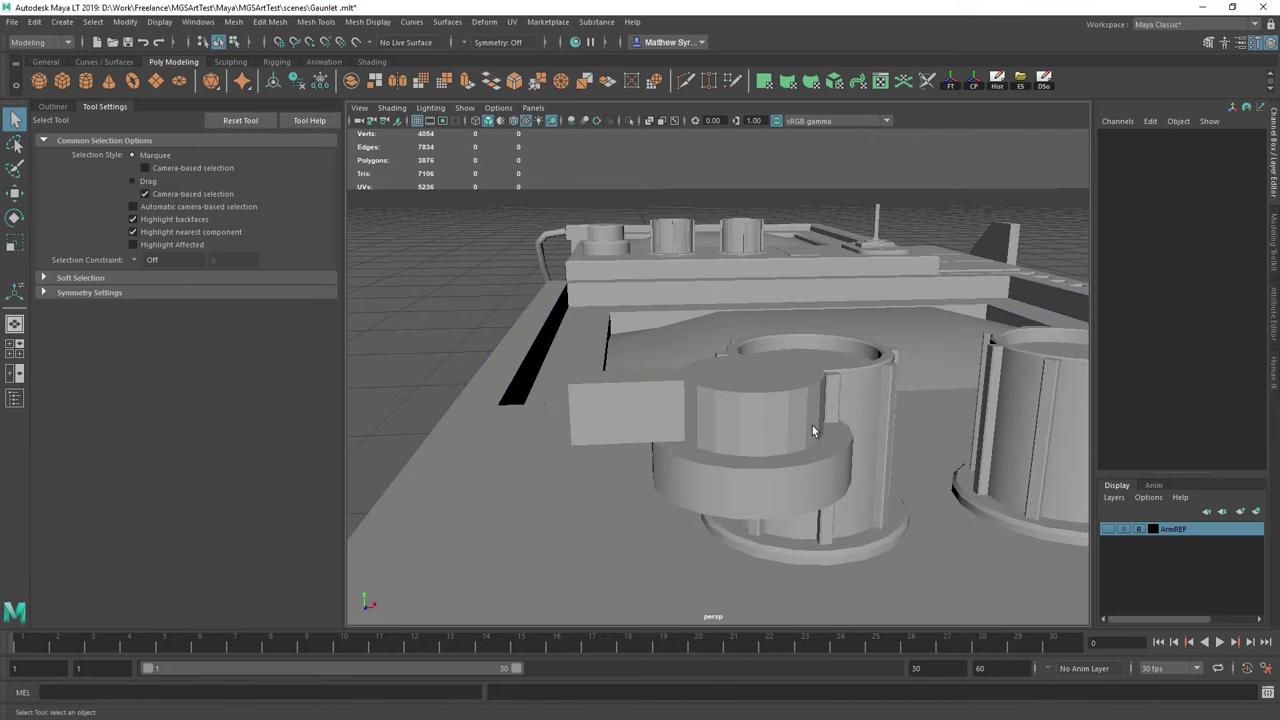
alt+drag(812, 426, 709, 413)
Soften the vertical edges around the upper disc's side, leaving the arm's edges out of the selection.
right_drag(692, 424, 696, 388)
click(732, 436)
ctrl+right_click(731, 431)
ctrl+right_drag(731, 431, 538, 489)
alt+drag(666, 430, 697, 417)
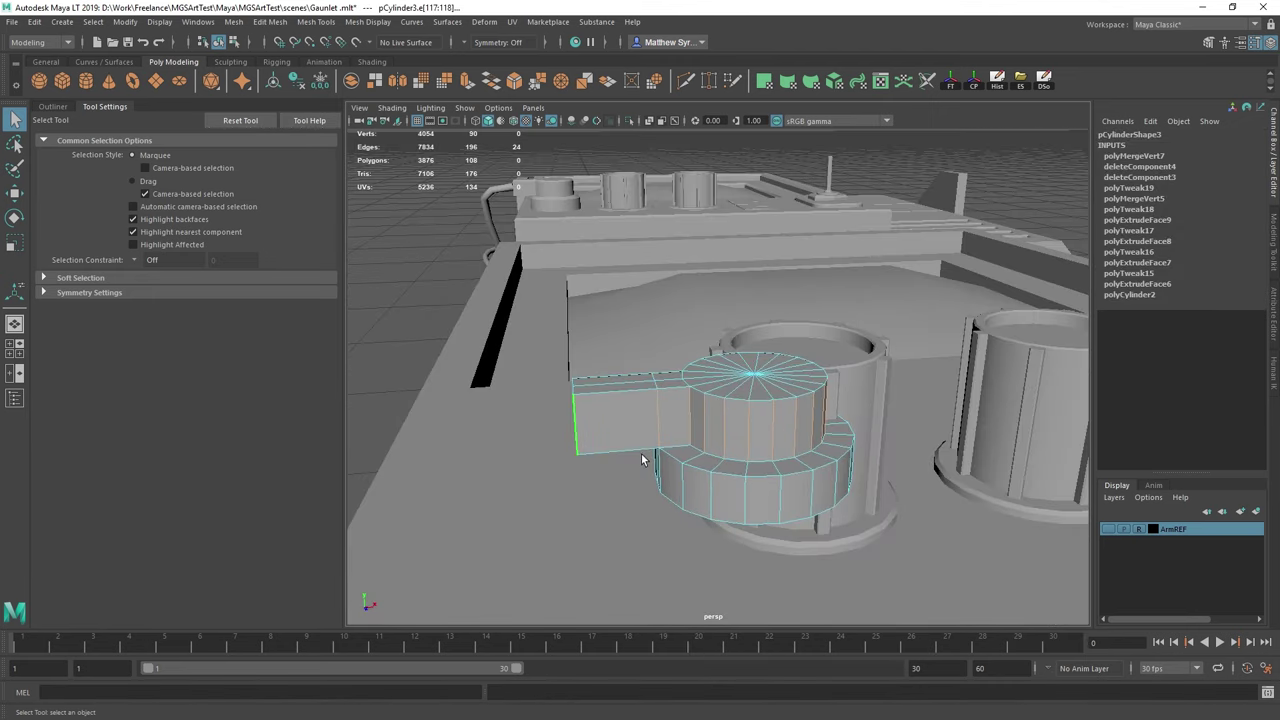
alt+drag(643, 457, 628, 441)
ctrl+drag(534, 330, 711, 432)
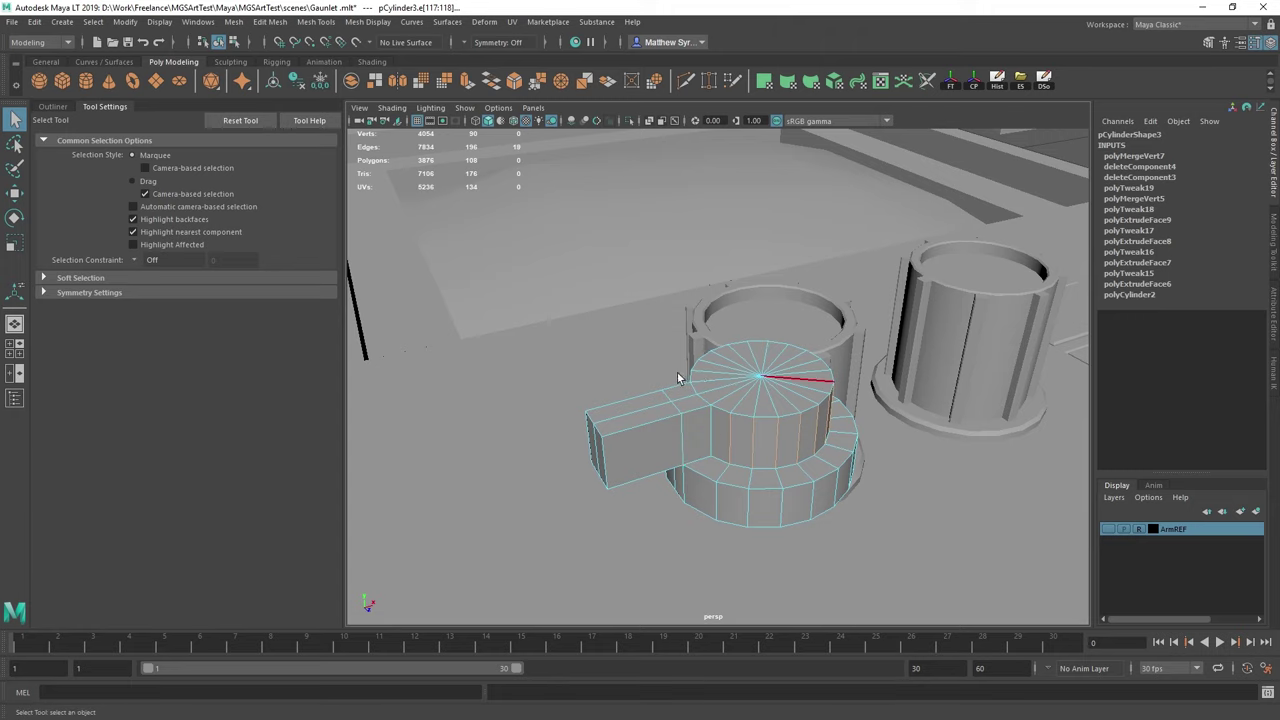
alt+drag(677, 379, 840, 391)
alt+drag(757, 387, 611, 395)
shift+right_click(672, 405)
shift+right_drag(673, 408, 742, 438)
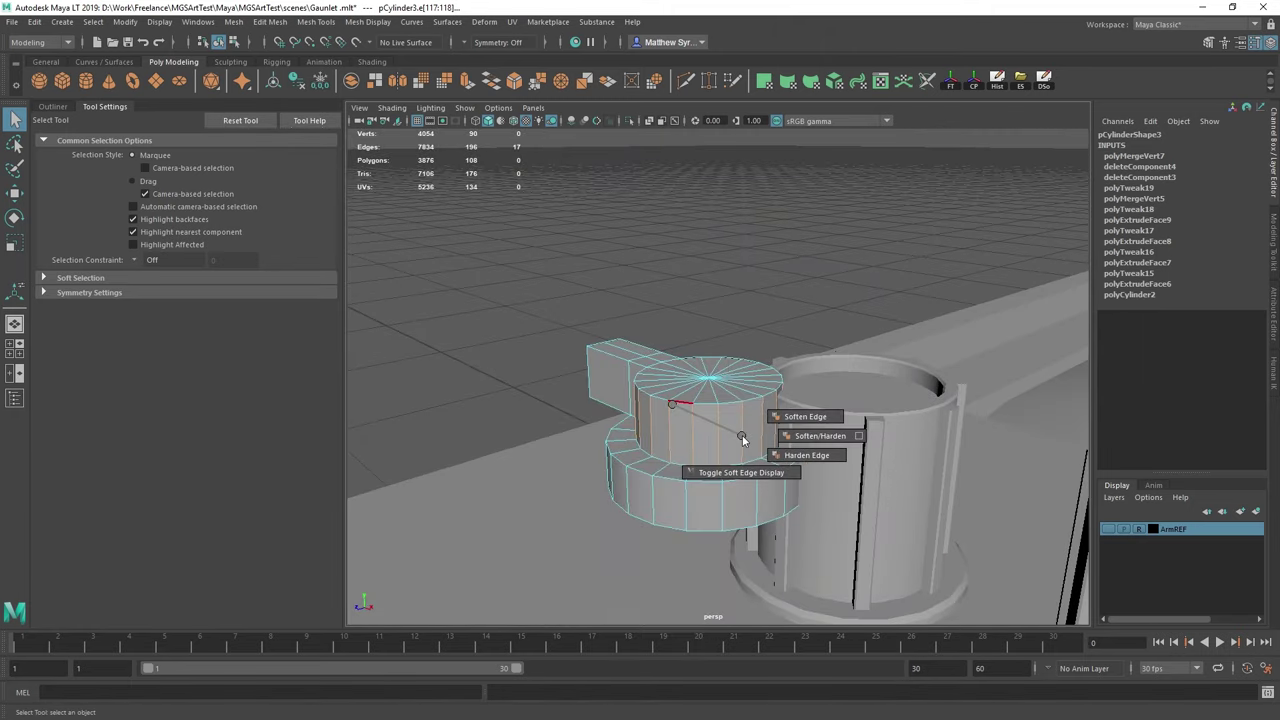
shift+right_drag(797, 404, 799, 413)
right_drag(711, 339, 768, 318)
click(764, 276)
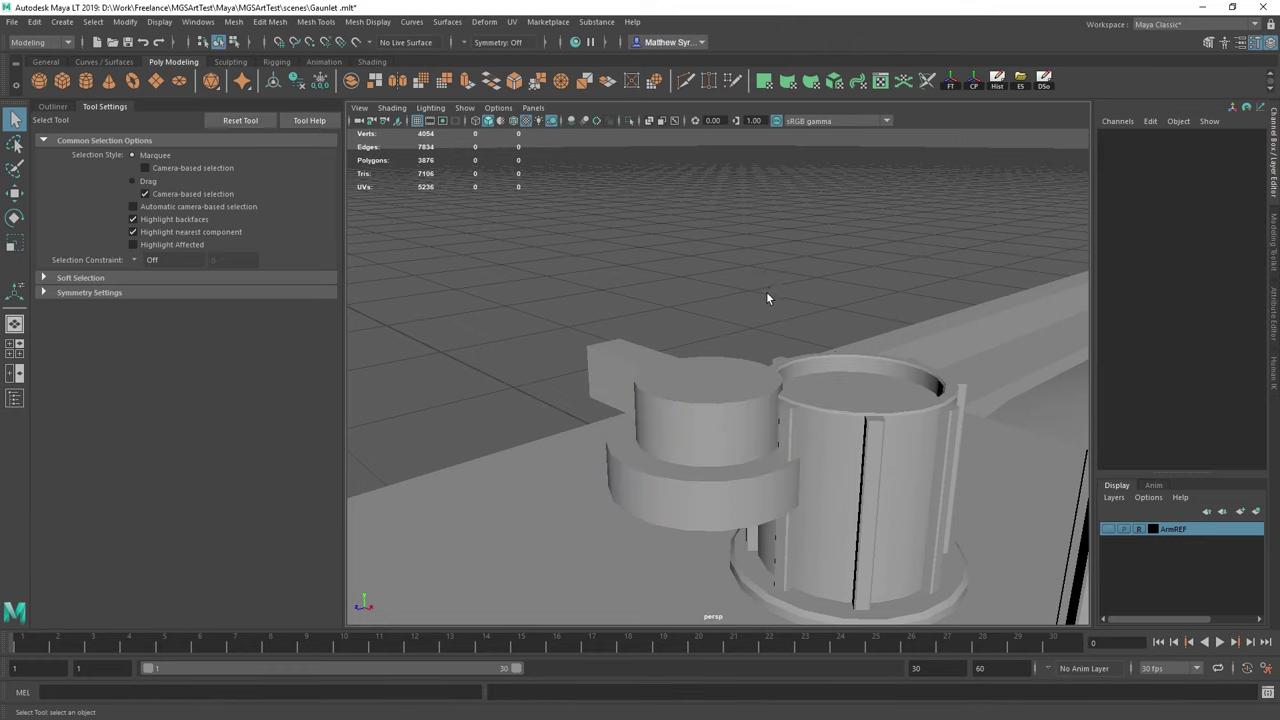
alt+drag(795, 422, 742, 434)
click(772, 436)
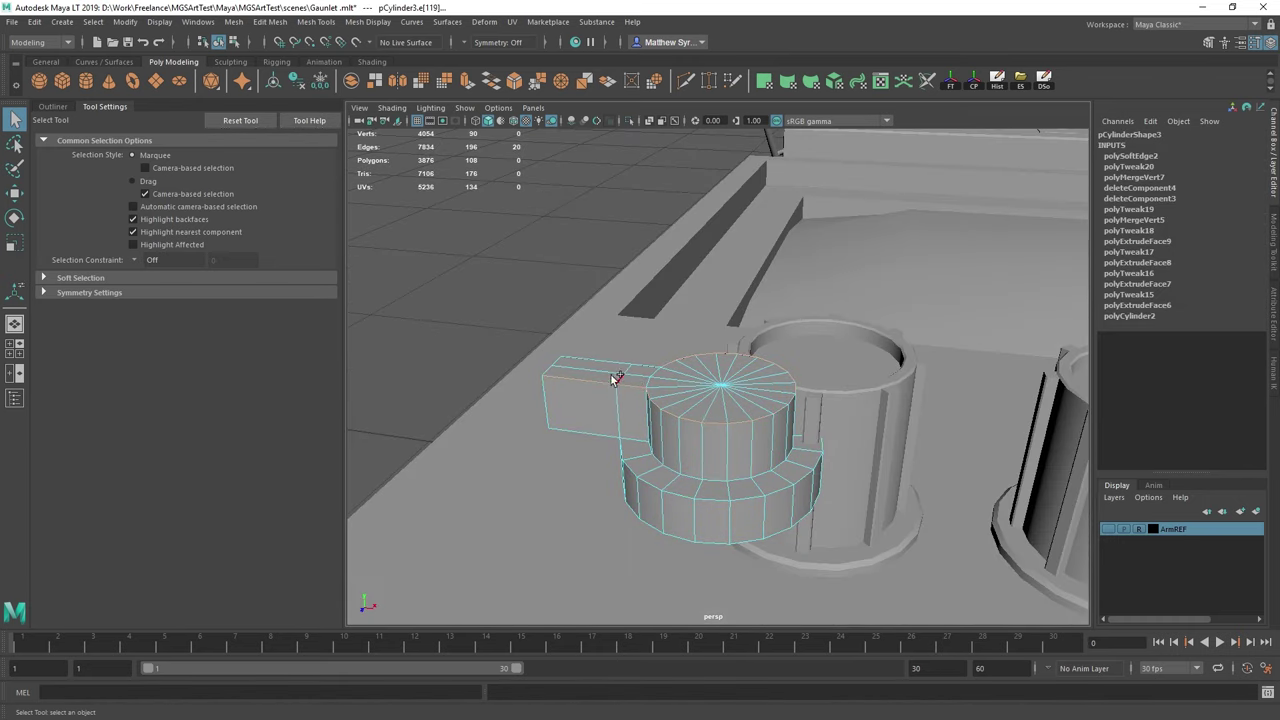
alt+drag(571, 365, 753, 467)
shift+click(735, 468)
alt+drag(849, 405, 711, 476)
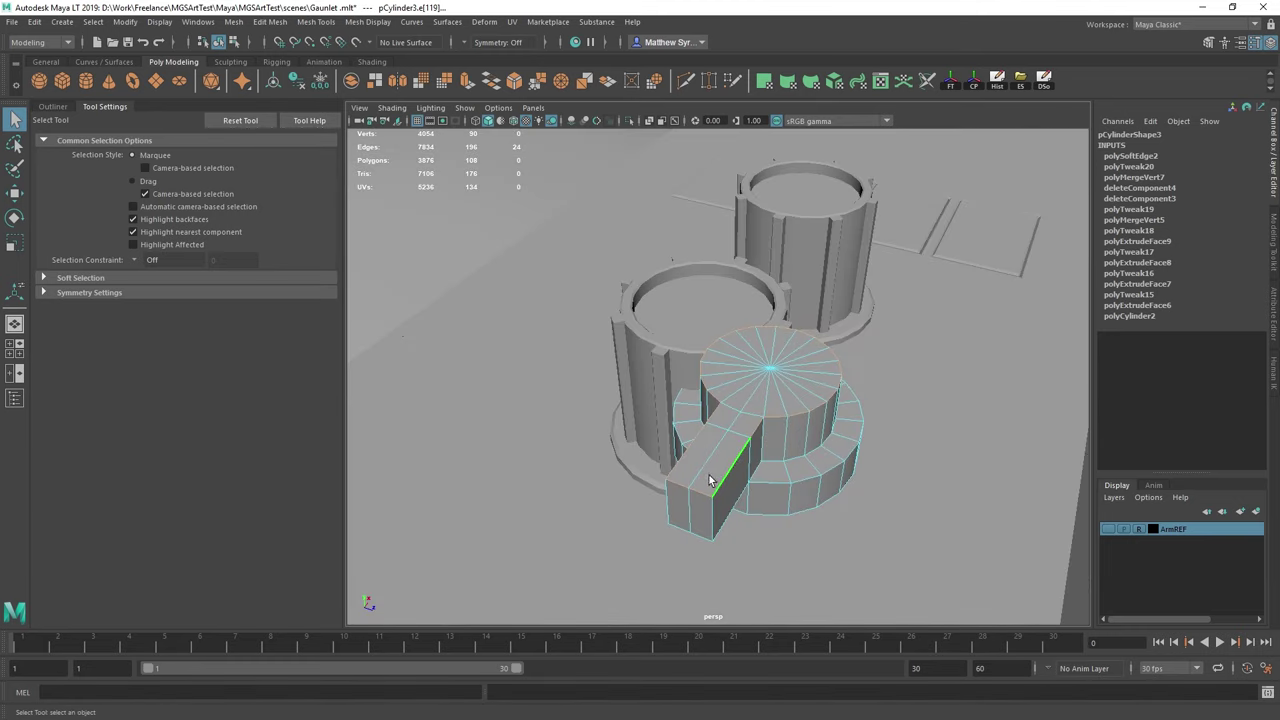
Snap the middle vertical edge of the arm's end face onto its neighbouring corner edge.
click(691, 511)
key(w)
key(v)
drag(740, 529, 671, 525)
key(q)
alt+drag(708, 466, 686, 443)
Target-weld the middle vertex on the arm's top, over the base disc's rim, onto the neighbouring side vertex.
right_drag(692, 428, 768, 322)
shift+right_drag(731, 411, 732, 300)
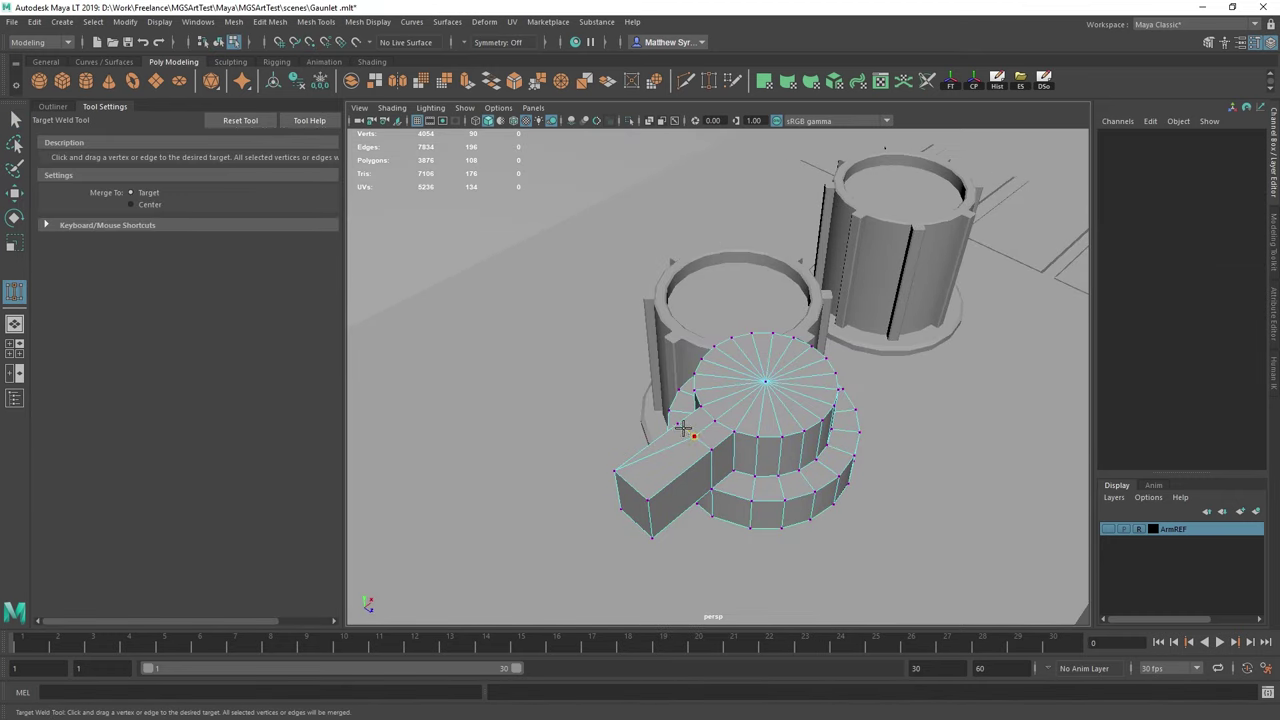
alt+drag(716, 424, 758, 392)
key(w)
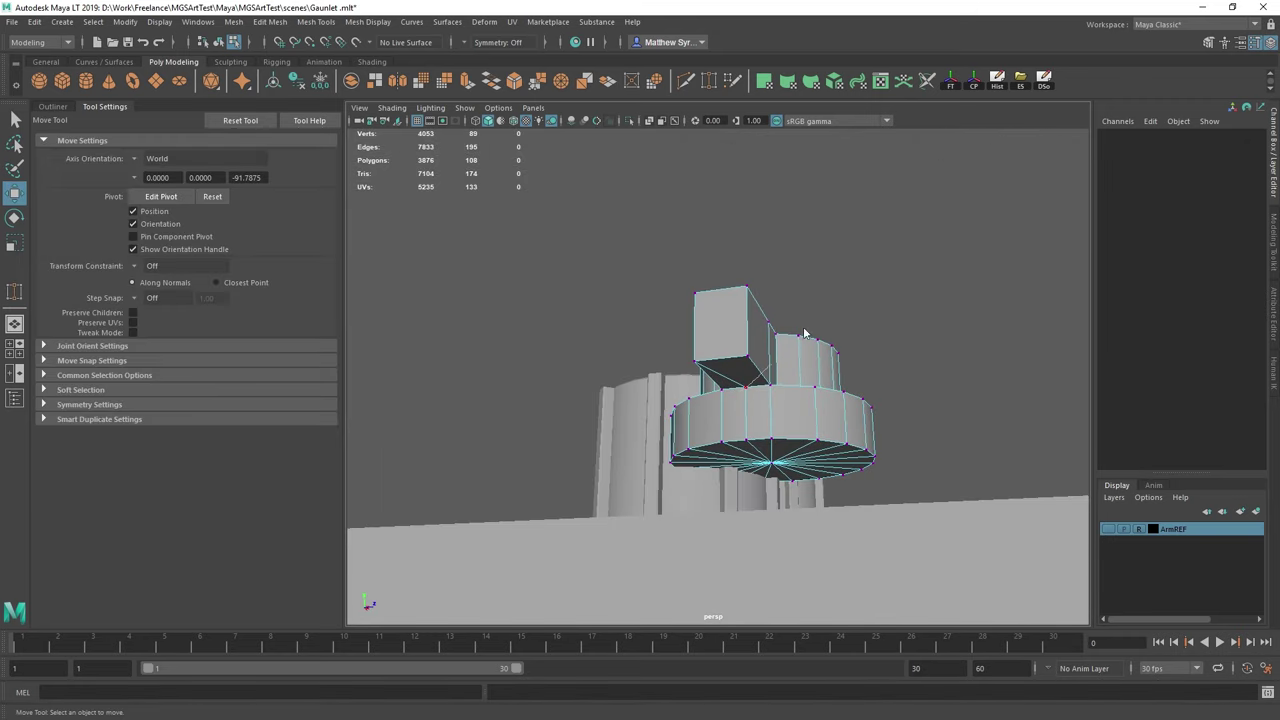
Cut one new edge on the arm's underside and one on its top beside the upper disc with Multi-Cut.
right_drag(739, 339, 666, 343)
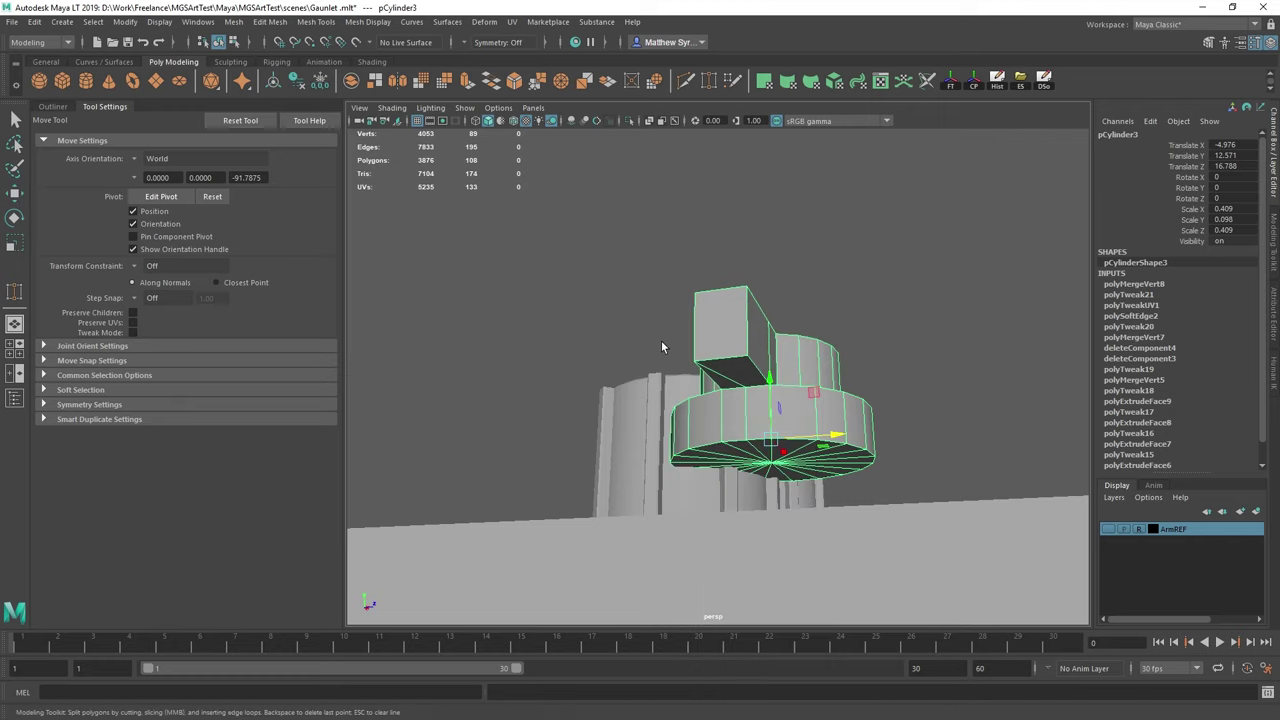
key(q)
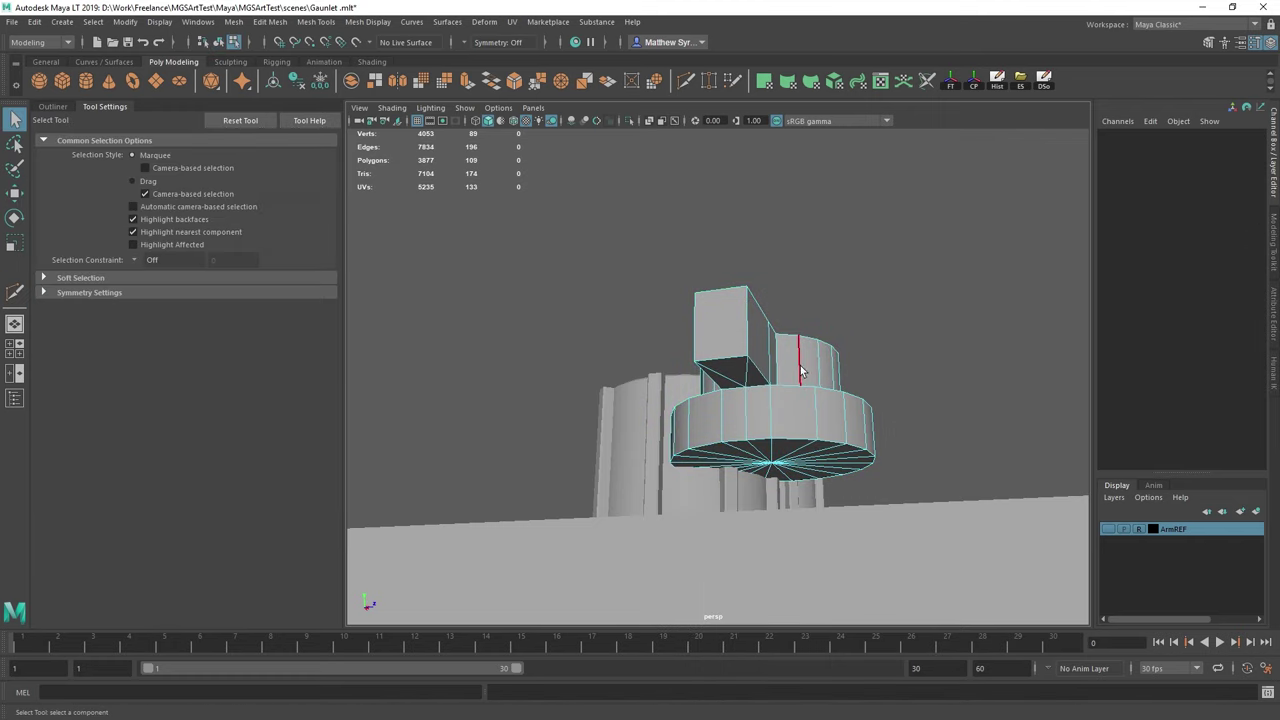
alt+drag(800, 371, 786, 425)
key(g)
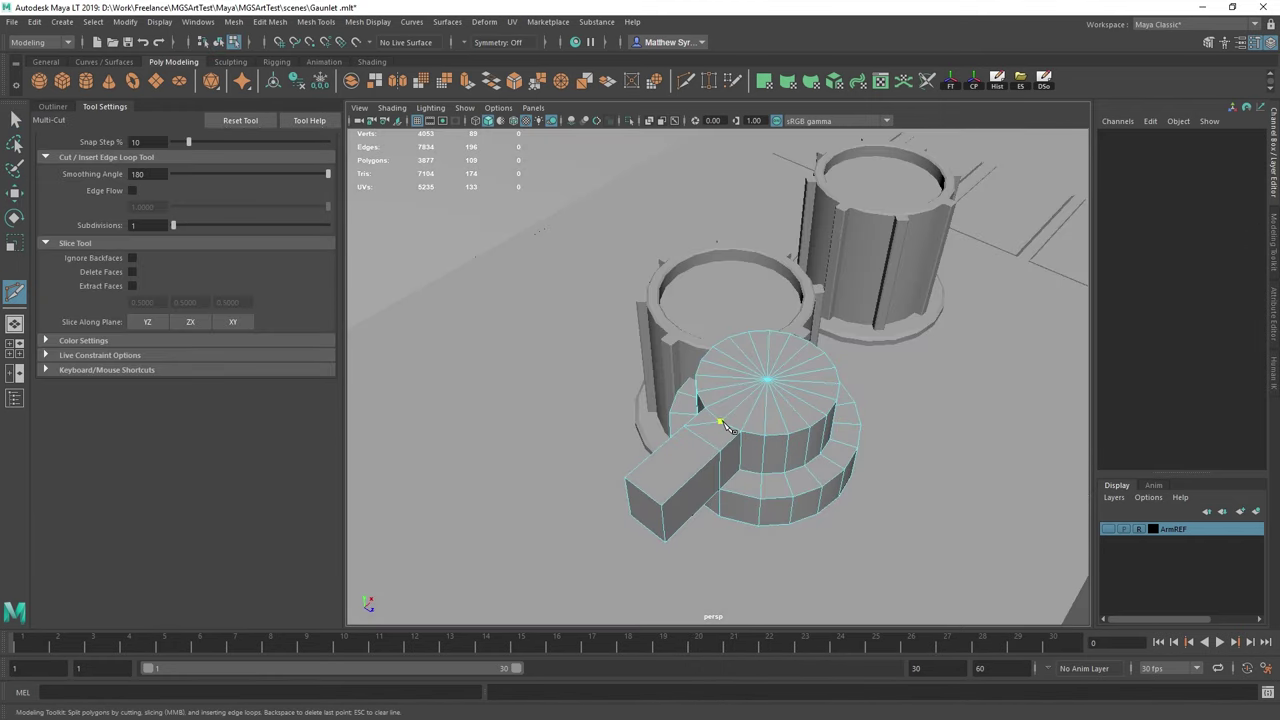
click(722, 452)
key(q)
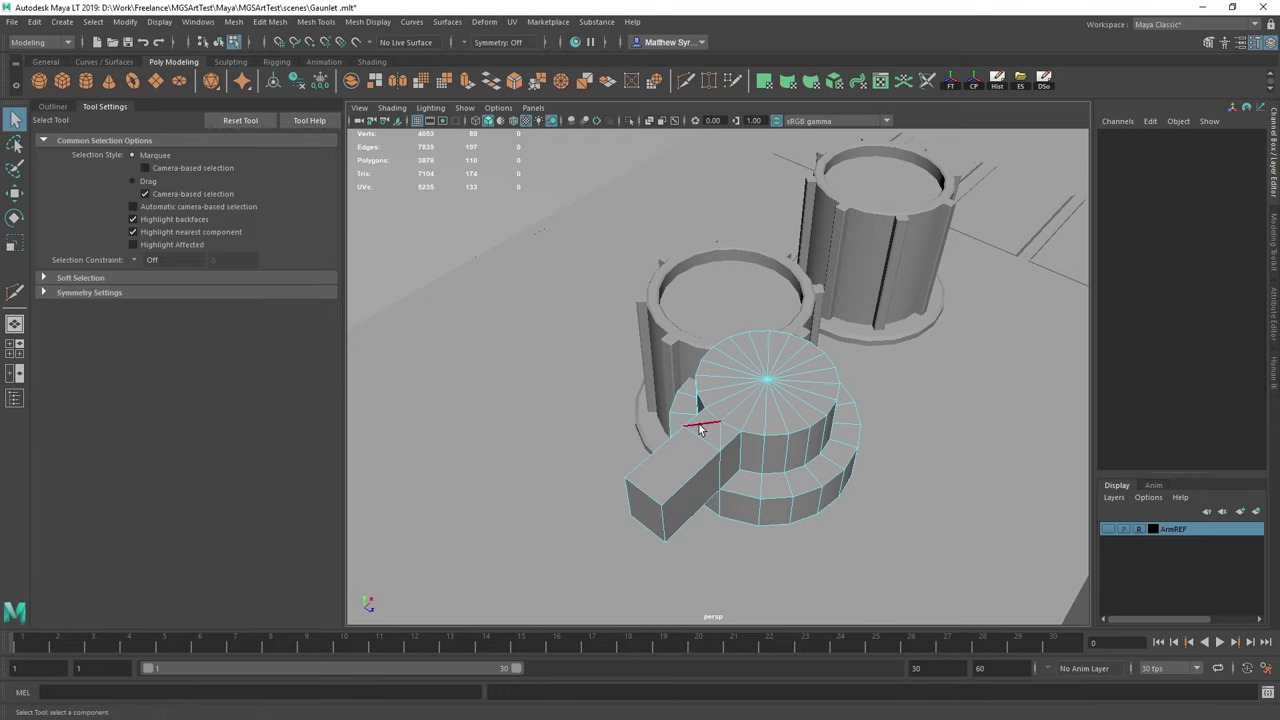
Try to weld the arm's top side vertices onto the upper disc's rim, and undo both welds.
right_drag(700, 428, 705, 330)
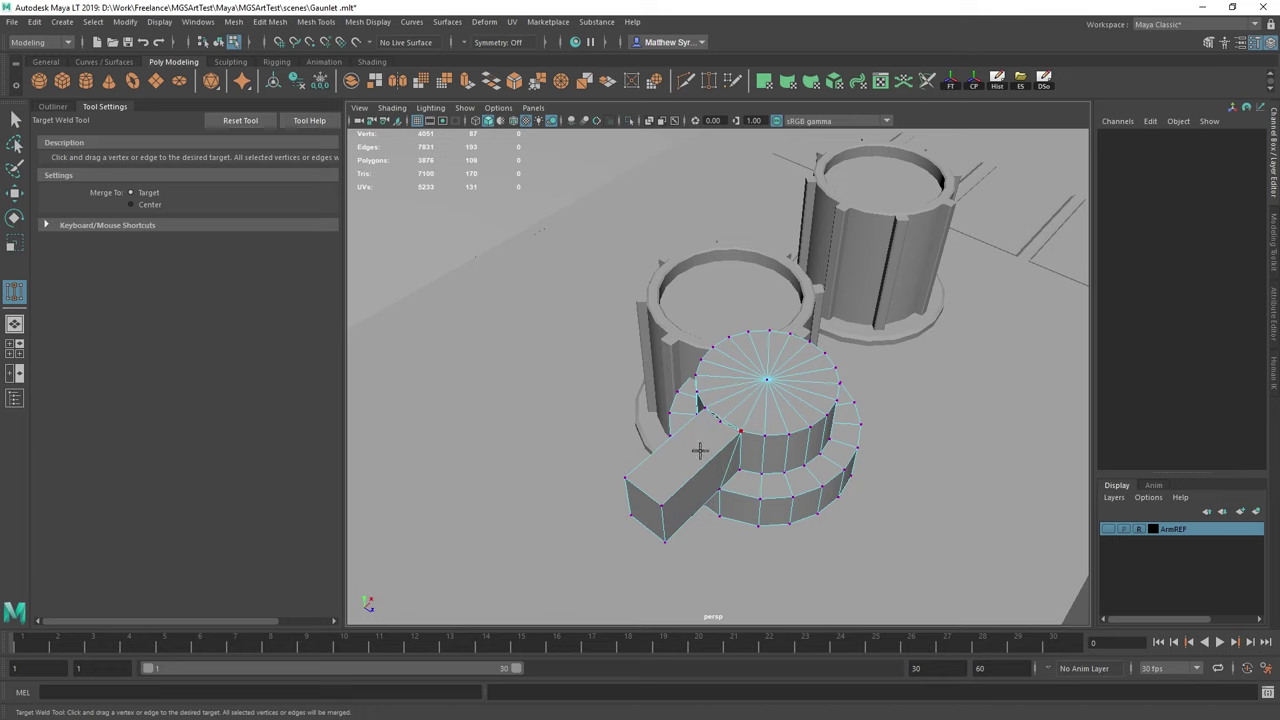
mouse_move(700, 451)
alt+mouse_down()
mouse_move(754, 446)
mouse_move(720, 437)
mouse_move(702, 453)
alt+mouse_up()
scroll(720, 437, up, 4)
key(ctrl+z)
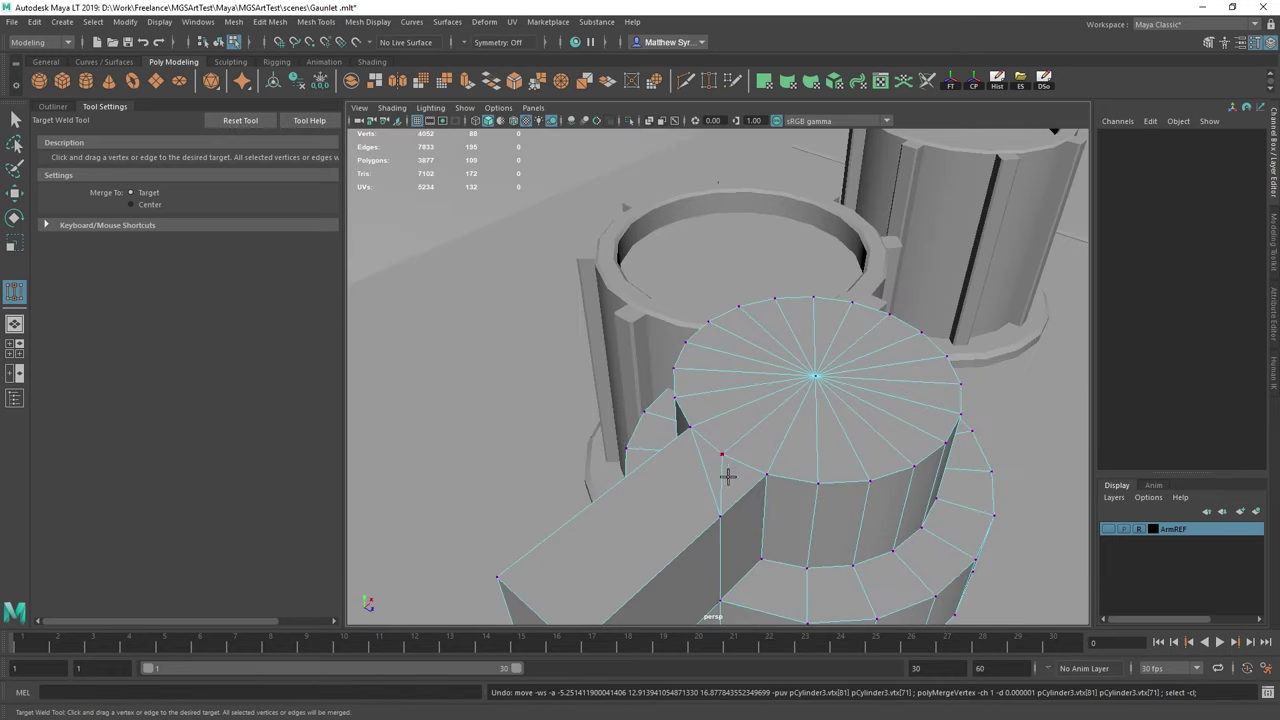
key(ctrl+z)
Target-weld the arm's two top side vertices and the middle rim vertex between them onto the upper disc's rim corners.
alt+drag(760, 538, 670, 452)
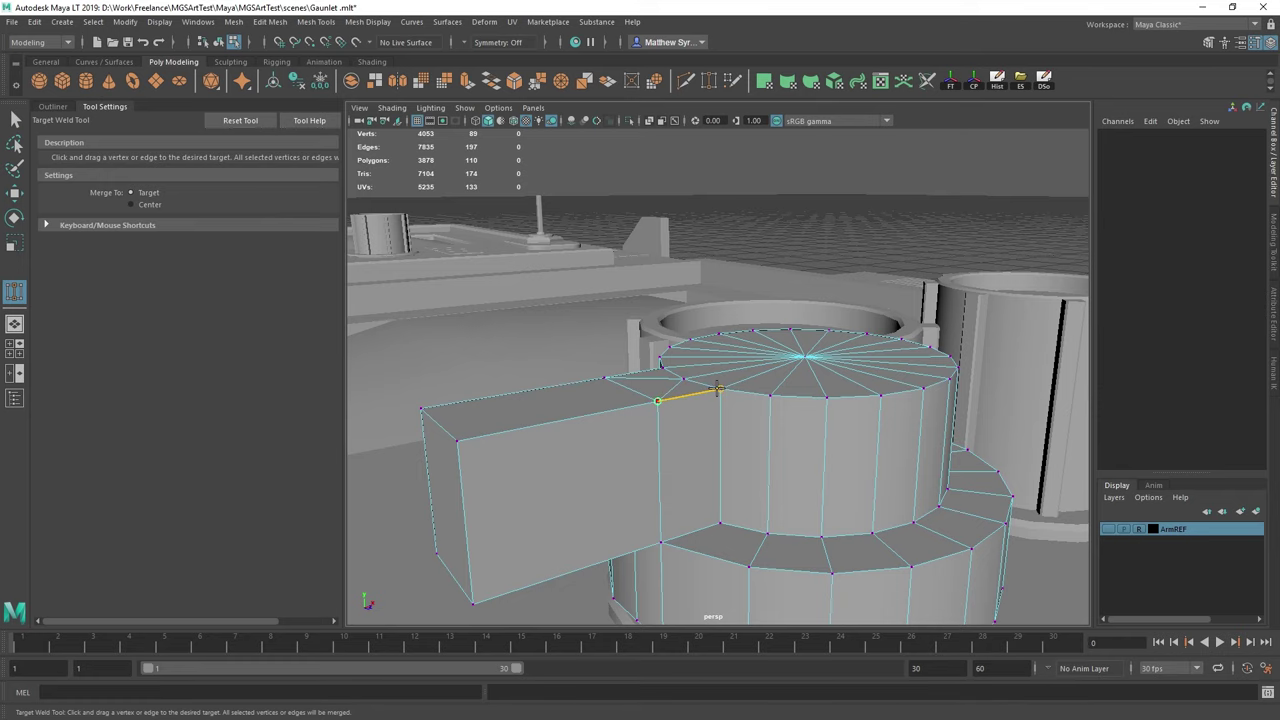
drag(718, 388, 719, 388)
alt+drag(660, 305, 706, 400)
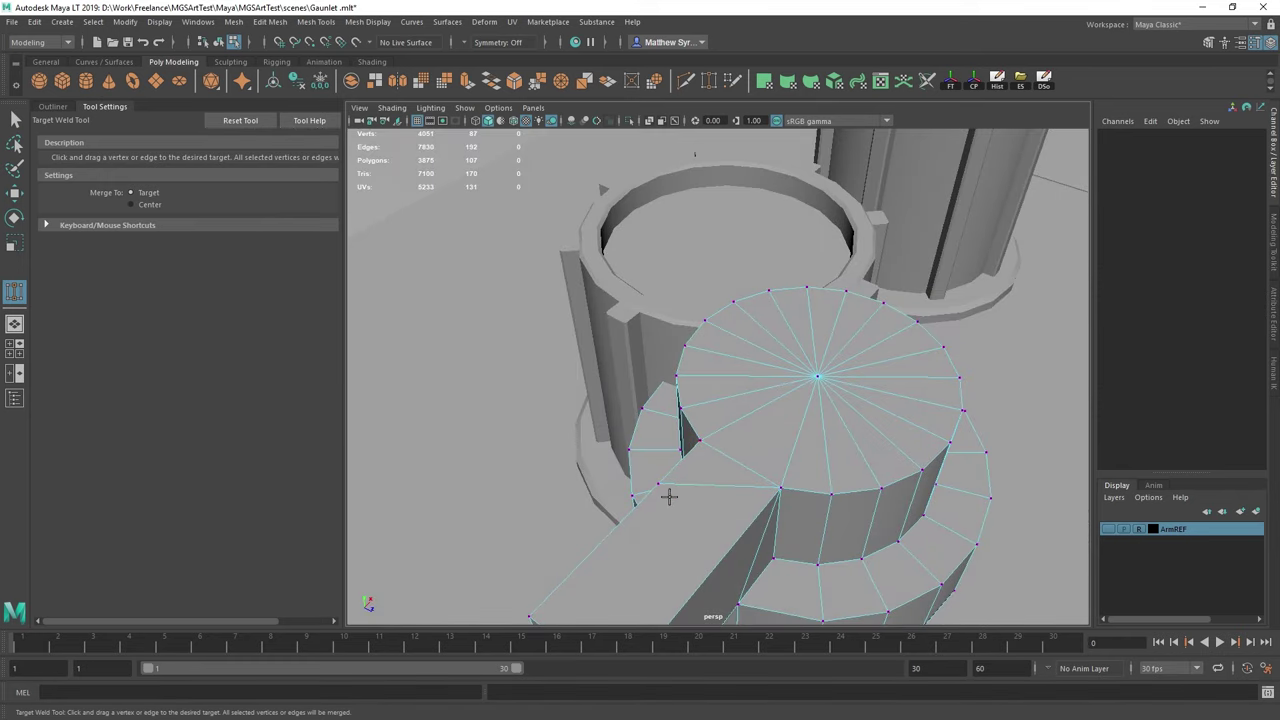
scroll(718, 458, down, 5)
alt+drag(768, 479, 733, 428)
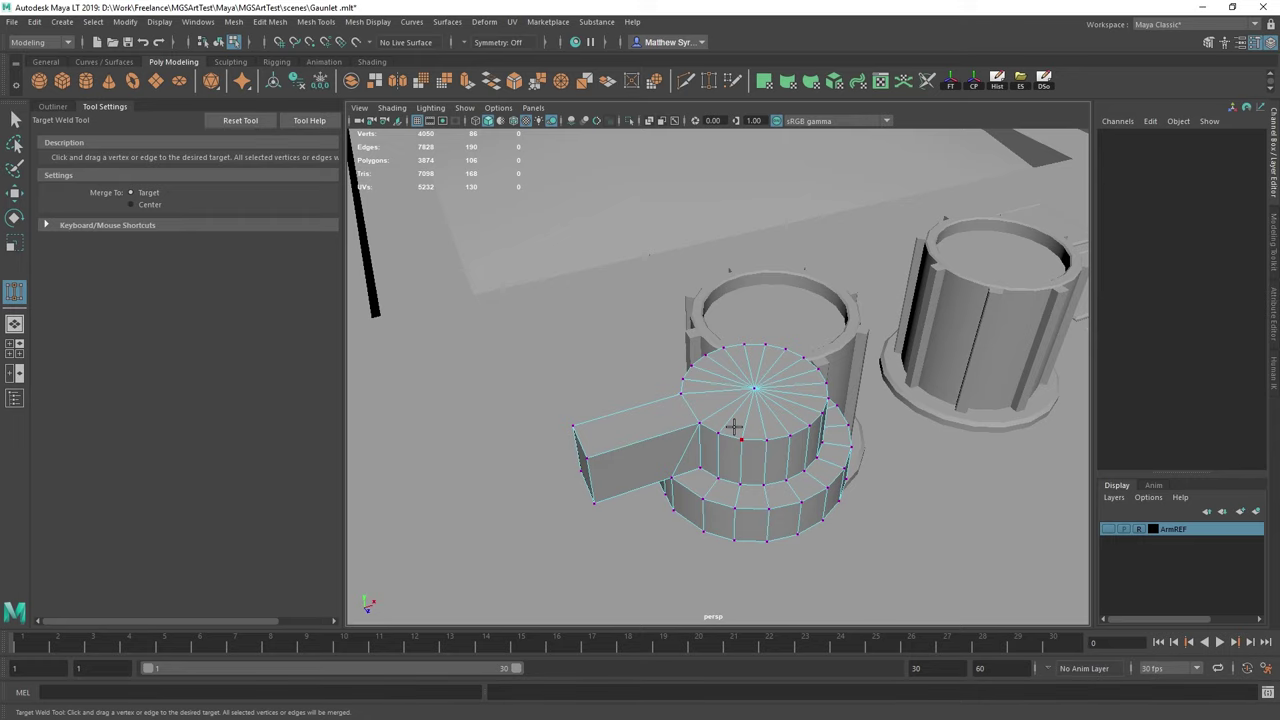
alt+middle_drag(752, 427, 786, 403)
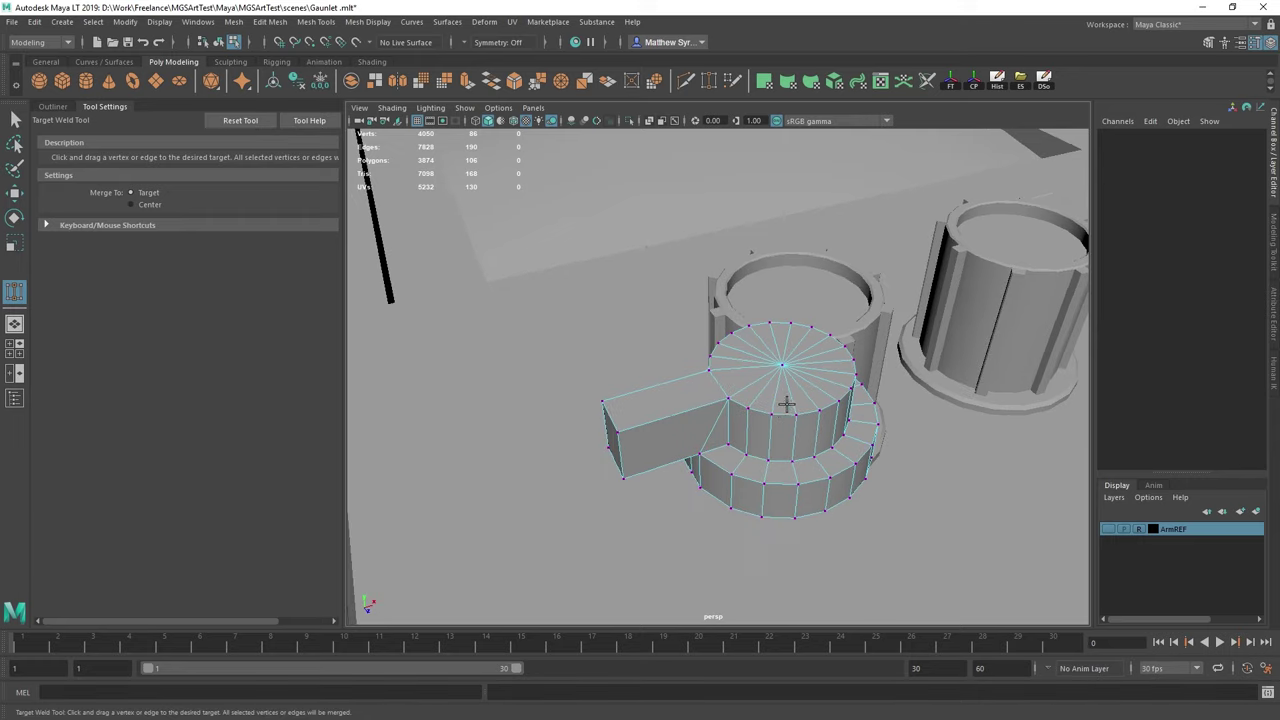
alt+drag(740, 450, 651, 437)
Try to bevel the upper disc's top rim together with the arm's top edges.
key(w)
right_drag(713, 403, 752, 368)
alt+drag(733, 455, 737, 410)
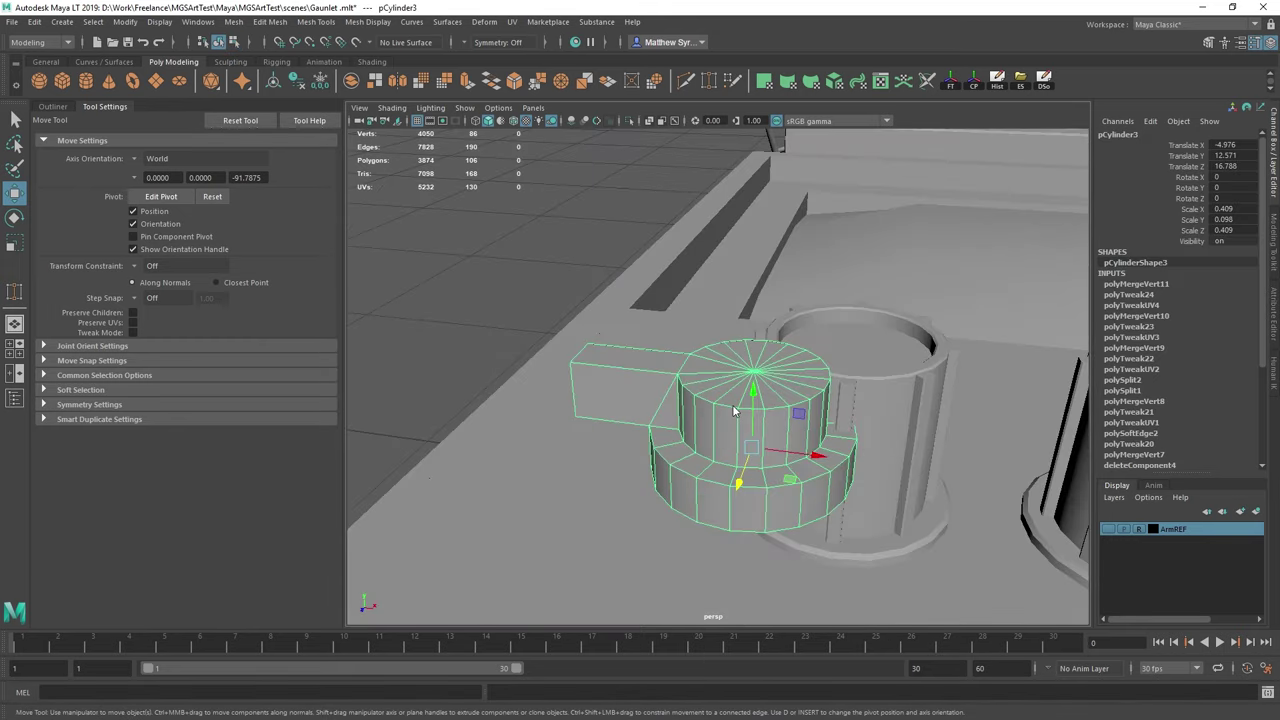
right_drag(737, 410, 733, 372)
double_click(728, 408)
shift+click(655, 375)
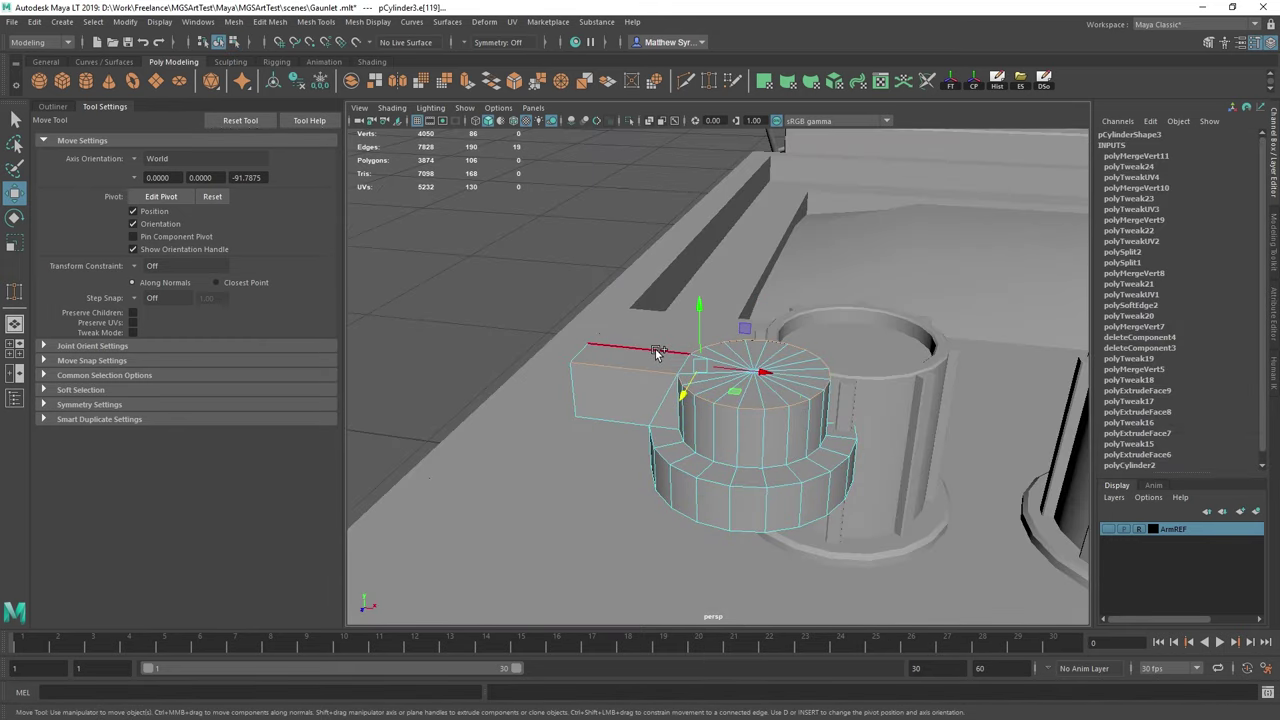
alt+drag(607, 425, 691, 434)
shift+right_click(688, 404)
shift+right_drag(688, 404, 752, 405)
Undo the bevel and the edge selections made for it.
key(ctrl+z)
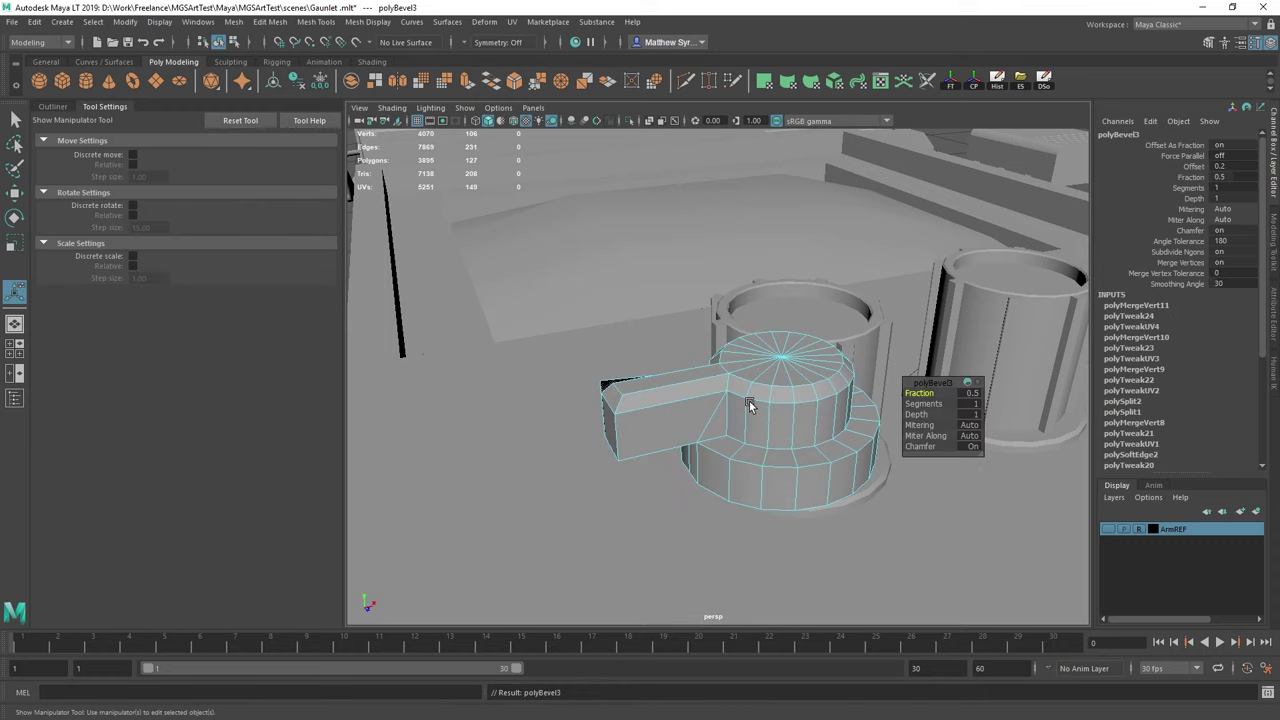
alt+drag(750, 404, 791, 426)
scroll(831, 406, up, 3)
key(ctrl+z)
key(ctrl+z)
key(ctrl+z)
key(ctrl+z)
key(ctrl+z)
key(ctrl+z)
Merge all vertices of the connector mesh to remove the duplicates at the arm's end.
right_drag(812, 338, 754, 336)
scroll(754, 336, down, 4)
drag(634, 260, 909, 537)
shift+right_drag(857, 434, 908, 335)
scroll(815, 377, up, 4)
Bevel the upper disc's top rim and the arm's top outline edges with a fraction of 0.5.
right_drag(758, 352, 758, 320)
click(825, 346)
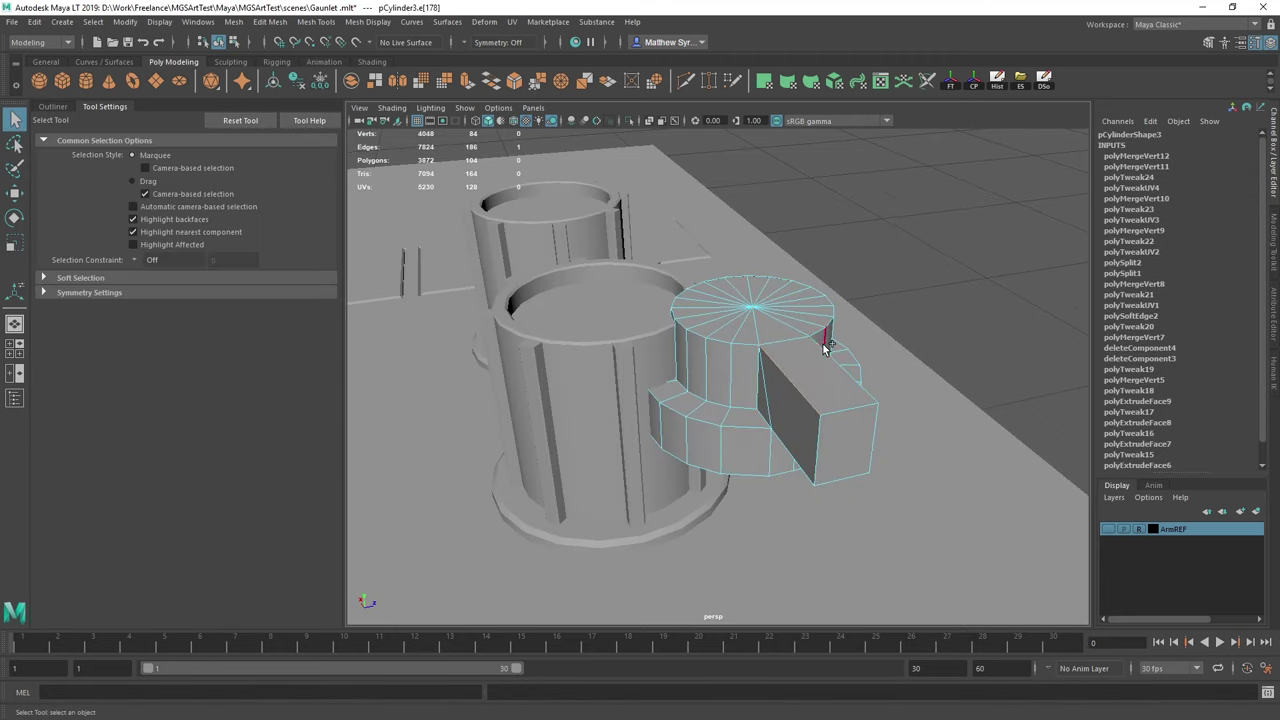
click(838, 357)
shift+right_drag(832, 388, 918, 391)
scroll(918, 391, down, 3)
alt+drag(918, 391, 961, 376)
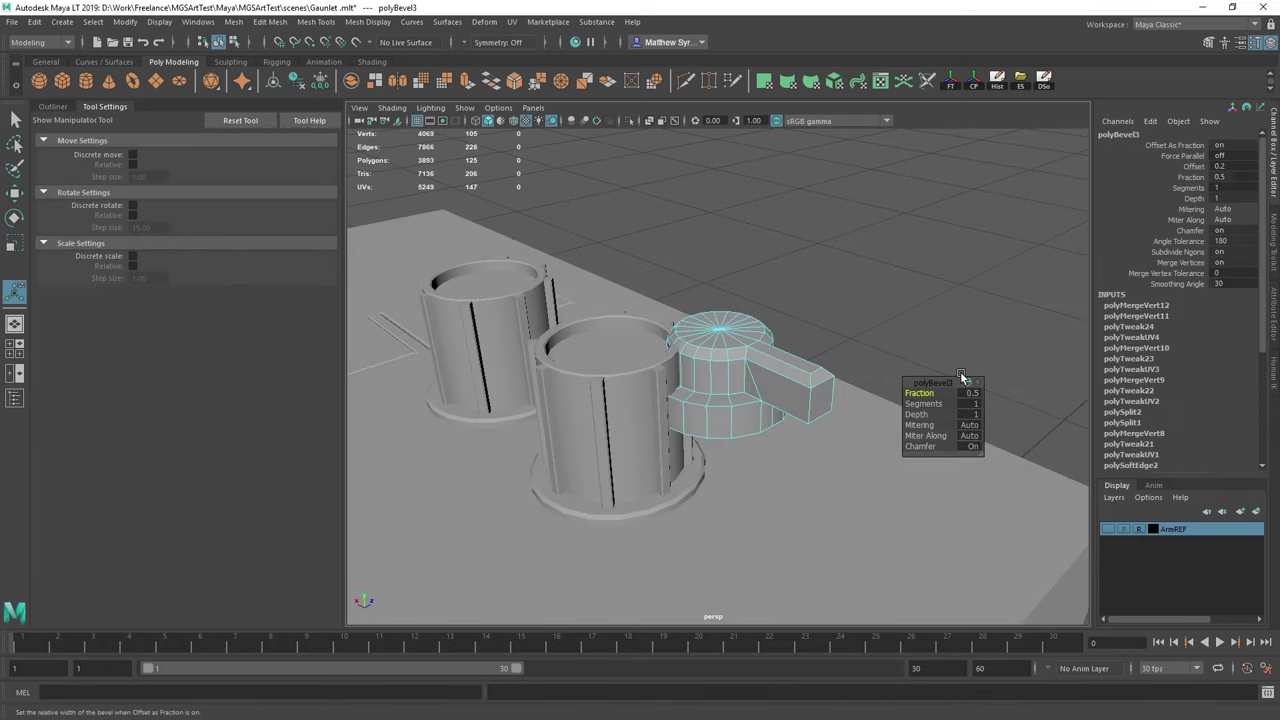
Set the current bevel's fraction to 0.2, return to object mode and clear the selection.
click(972, 391)
text(.2)
key(Return)
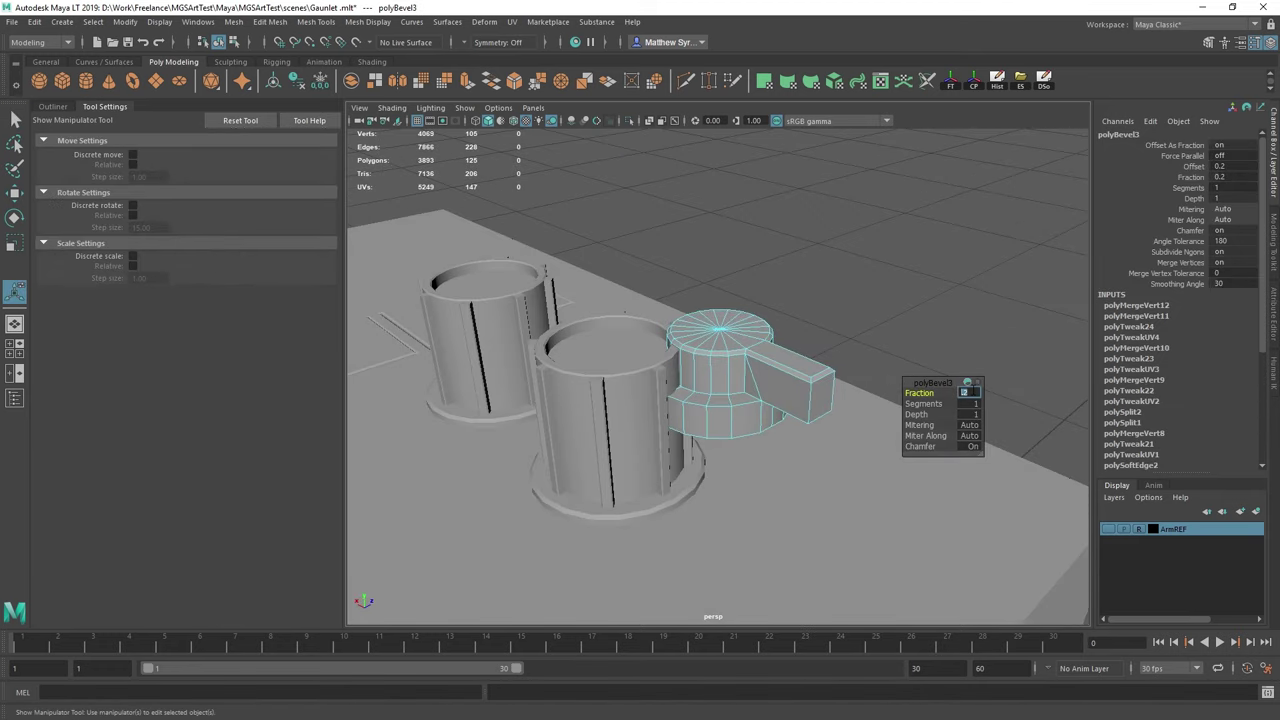
right_drag(692, 317, 738, 298)
click(852, 285)
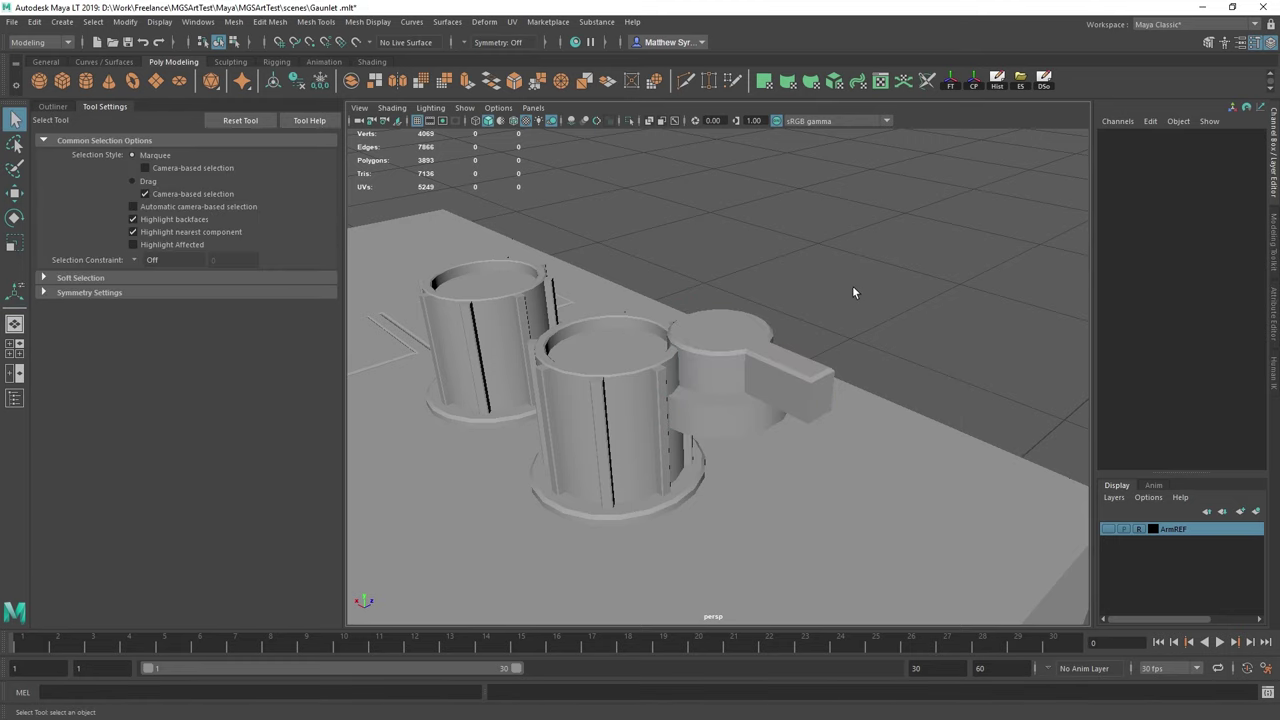
Try to bevel the lower disc's top rim edges with a fraction of 0.2.
alt+drag(852, 285, 655, 264)
alt+right_drag(655, 264, 754, 340)
alt+drag(754, 340, 745, 336)
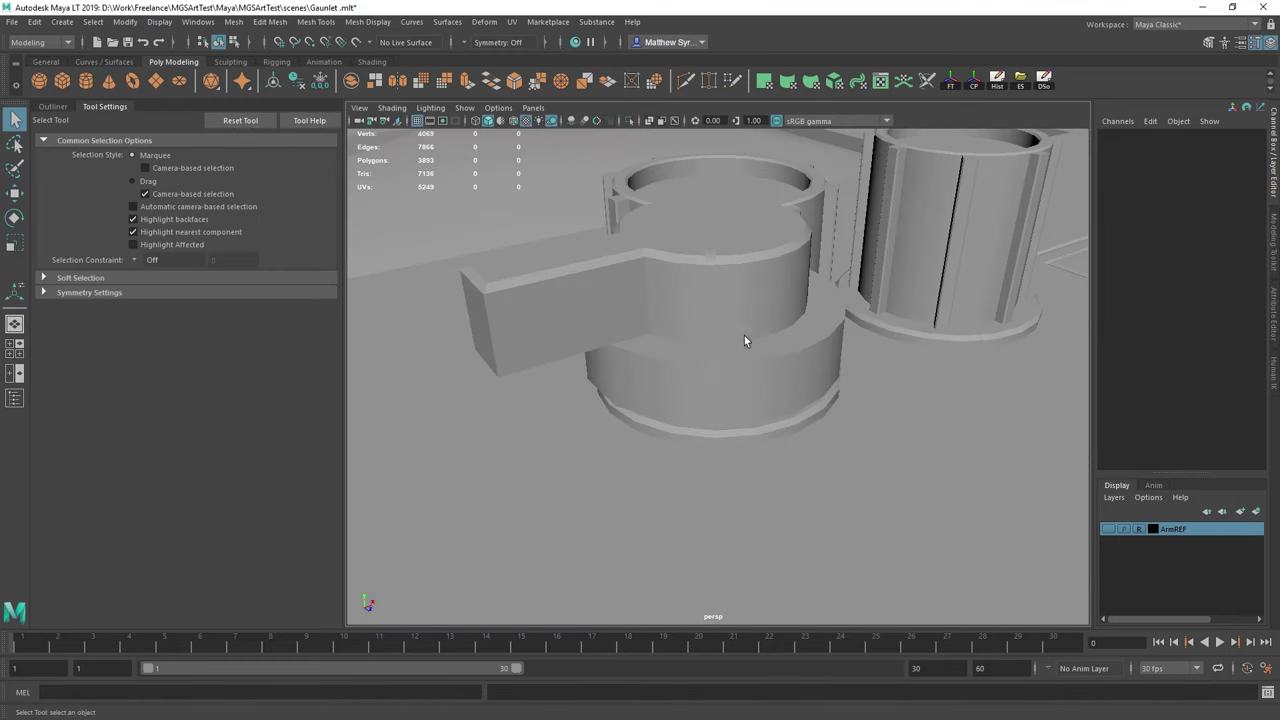
click(693, 369)
right_drag(692, 369, 691, 314)
double_click(633, 355)
alt+drag(633, 355, 795, 353)
shift+right_drag(795, 354, 835, 358)
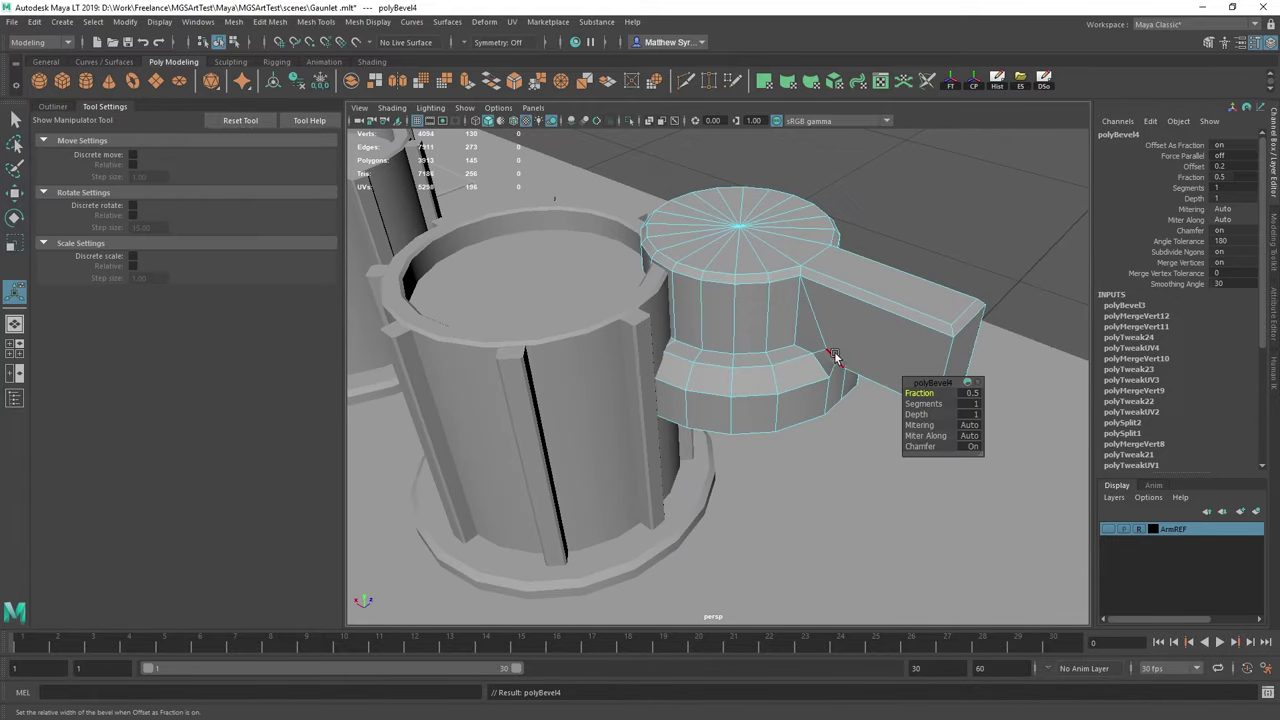
click(978, 394)
text(.2)
key(Return)
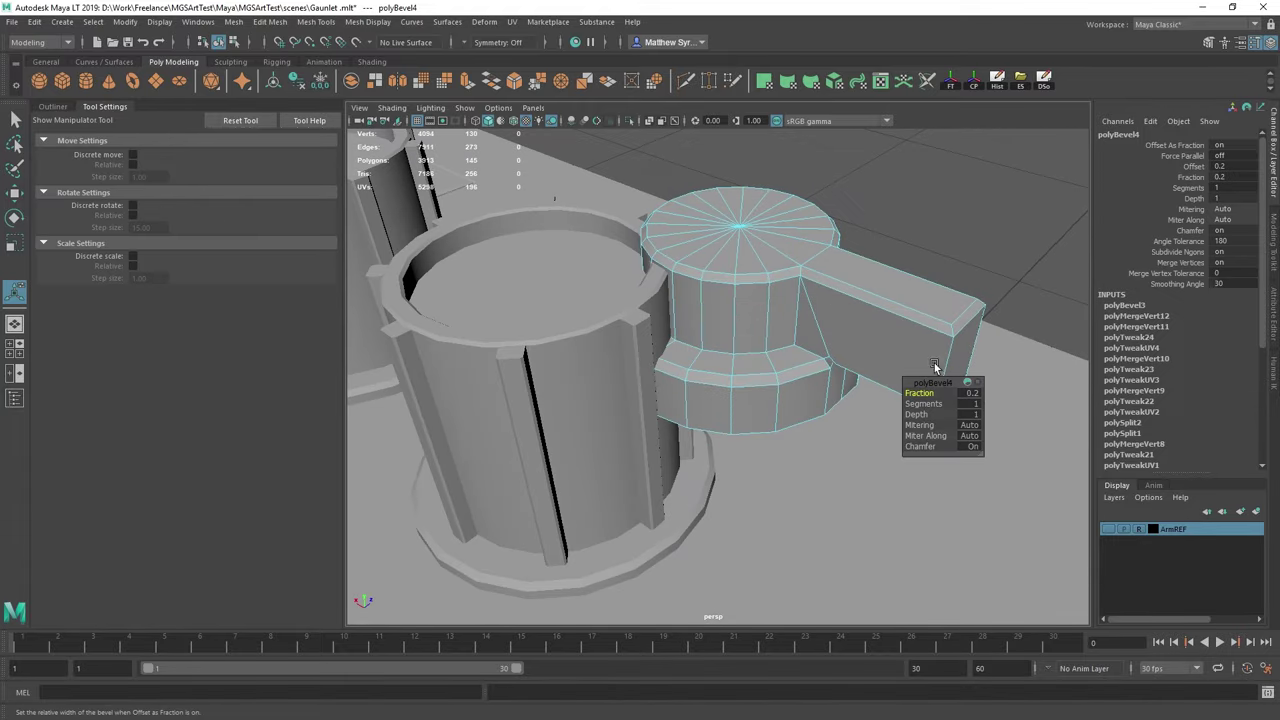
Inspect the junction beneath the arm and undo the lower disc's rim bevel.
alt+middle_drag(934, 366, 783, 360)
scroll(783, 360, up, 3)
alt+drag(783, 360, 827, 317)
scroll(827, 317, up, 3)
alt+middle_drag(827, 317, 790, 395)
alt+drag(790, 395, 771, 338)
key(ctrl+z)
key(ctrl+z)
scroll(785, 360, down, 4)
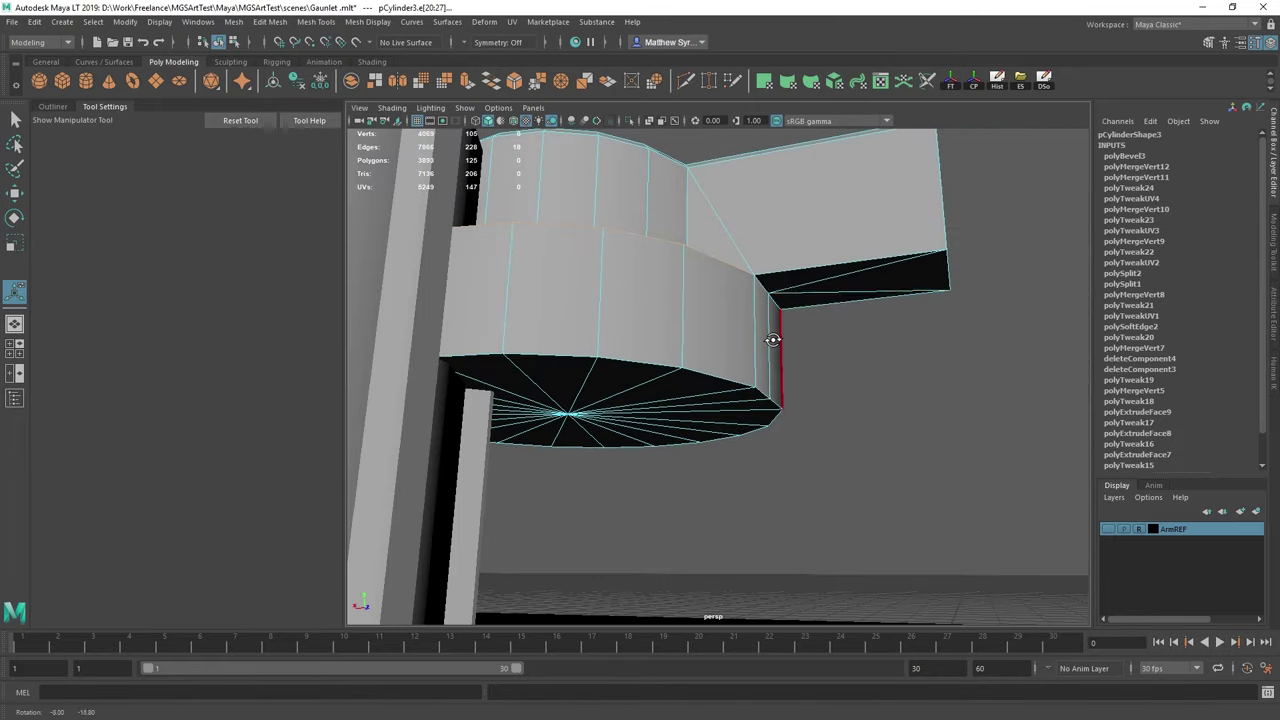
Try to bevel the lower disc's top rim together with the arm's bottom edges, and undo that bevel.
shift+click(802, 270)
shift+click(926, 297)
shift+click(946, 272)
shift+right_drag(874, 277, 938, 284)
alt+drag(914, 298, 863, 300)
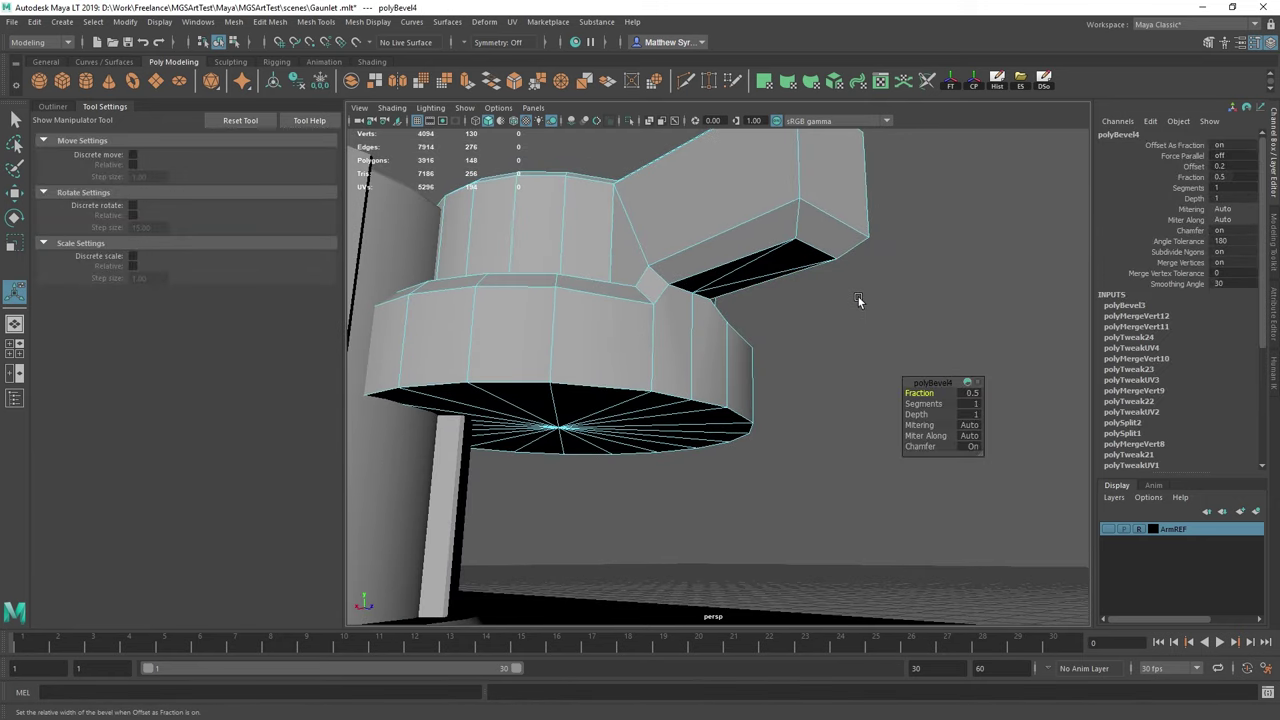
key(ctrl+z)
Delete the two stray edges across the arm's underside and the extra vertical edge on the lower disc's side beneath it.
key(q)
click(714, 274)
shift+click(721, 293)
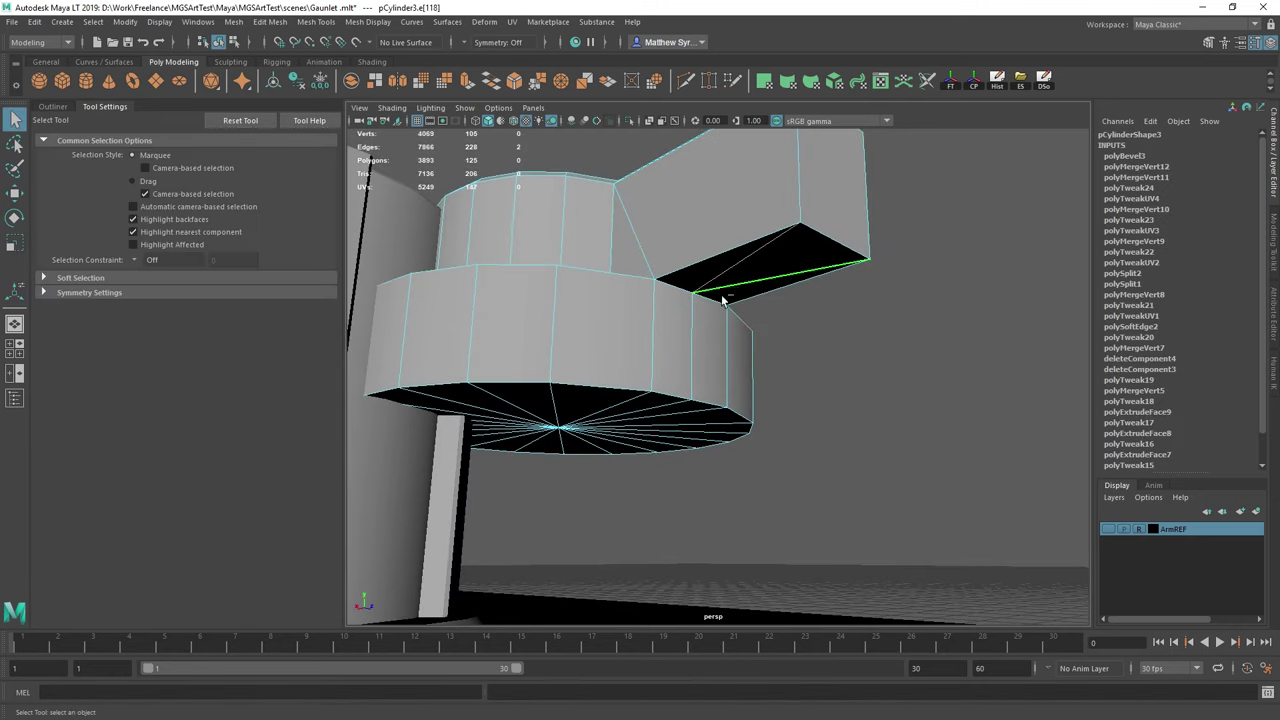
shift+click(701, 317)
key(Delete)
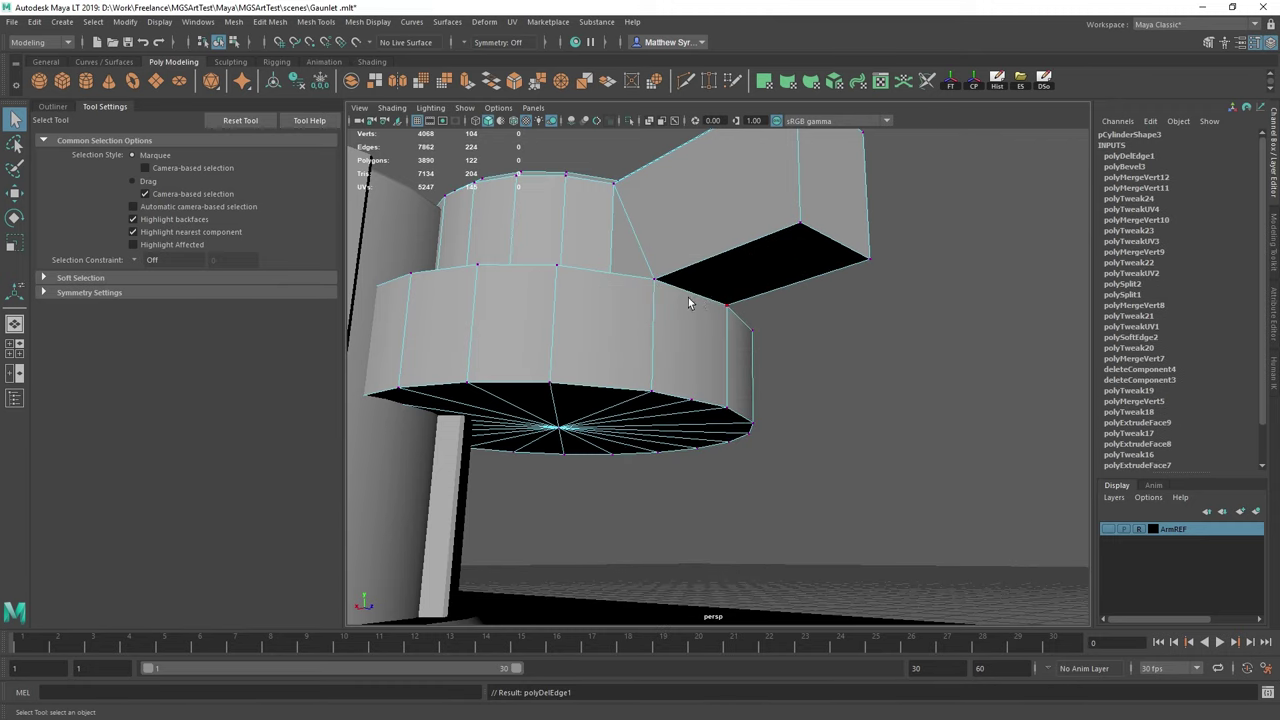
Bevel the lower disc's top rim together with the arm's bottom edges, using a fraction of 0.2.
right_drag(688, 303, 704, 240)
double_click(635, 281)
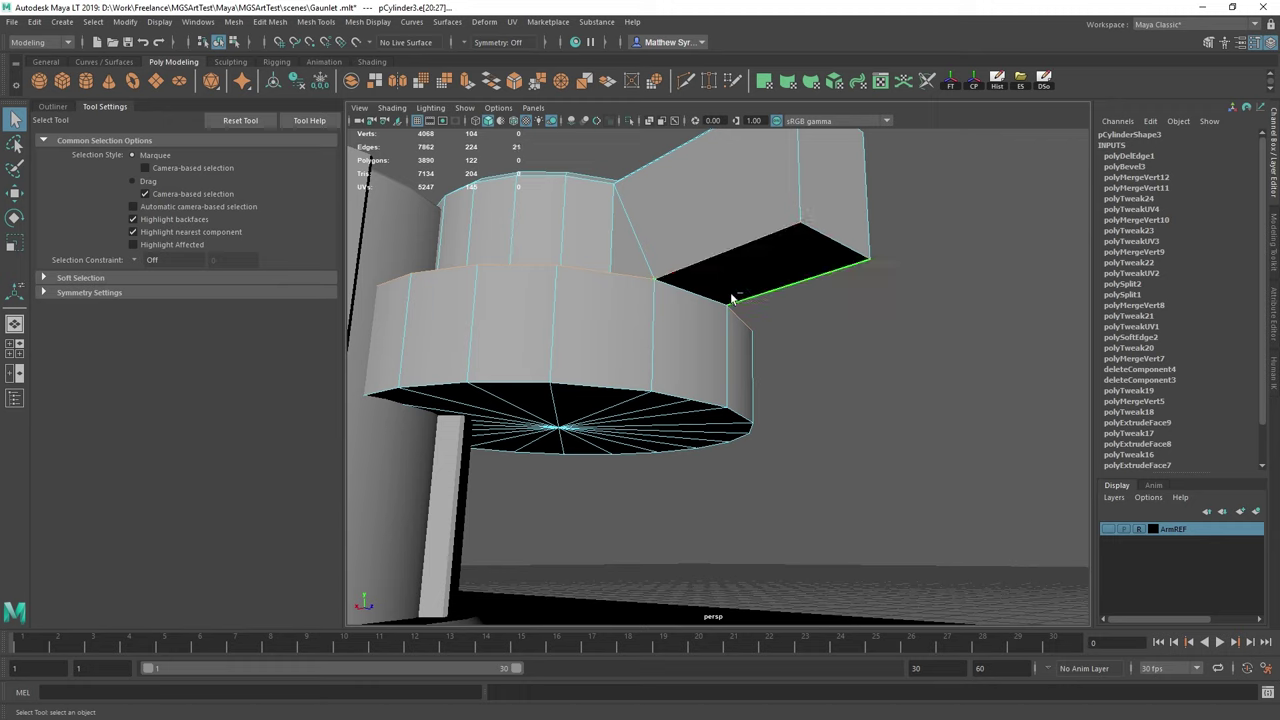
shift+right_drag(778, 300, 822, 293)
click(975, 392)
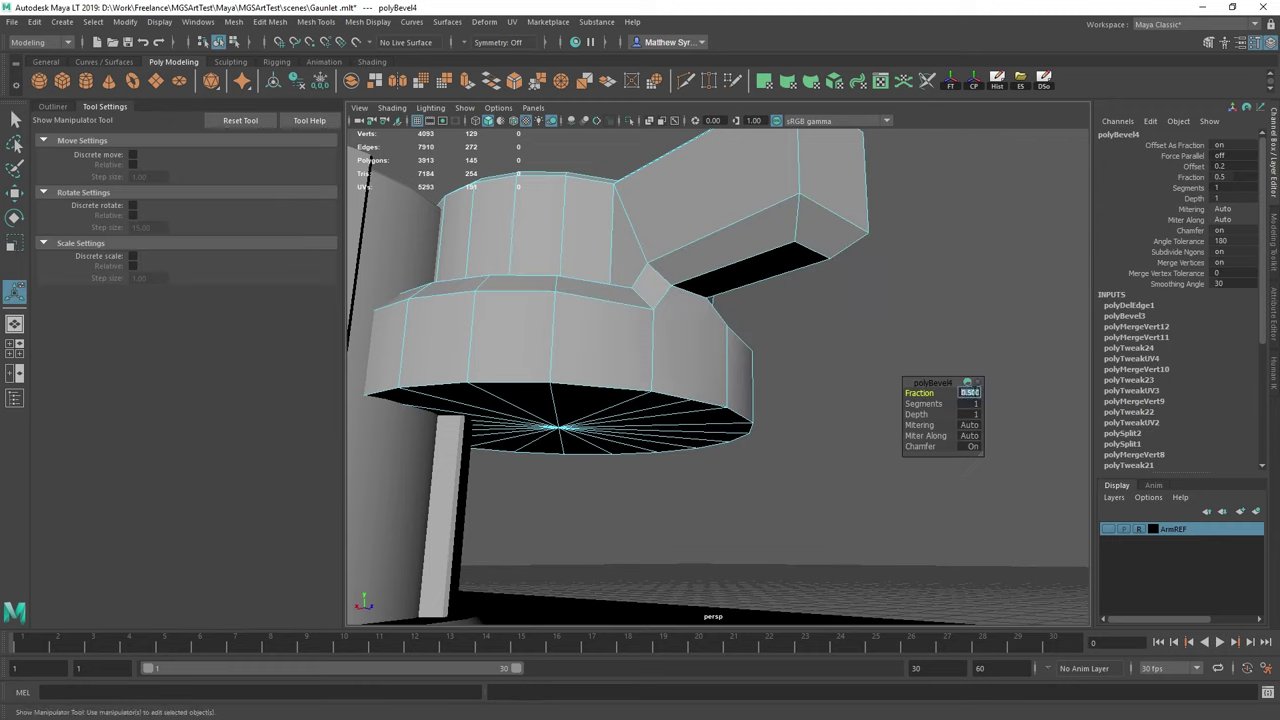
text(0.2)
key(Return)
Snap the arm's lower corner vertex at the disc horizontally into line with the neighbouring rim bevel vertex.
alt+drag(980, 351, 717, 334)
right_drag(695, 294, 641, 289)
click(685, 288)
key(w)
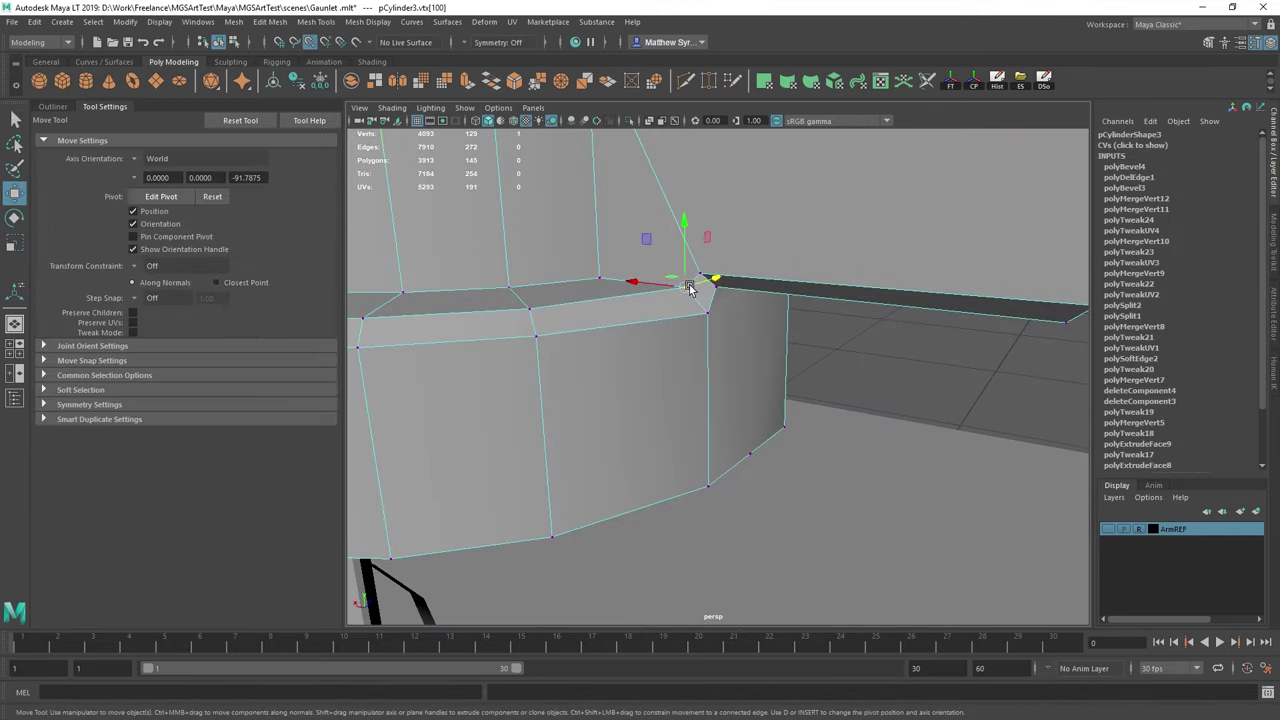
key(v)
drag(687, 287, 701, 275)
key(q)
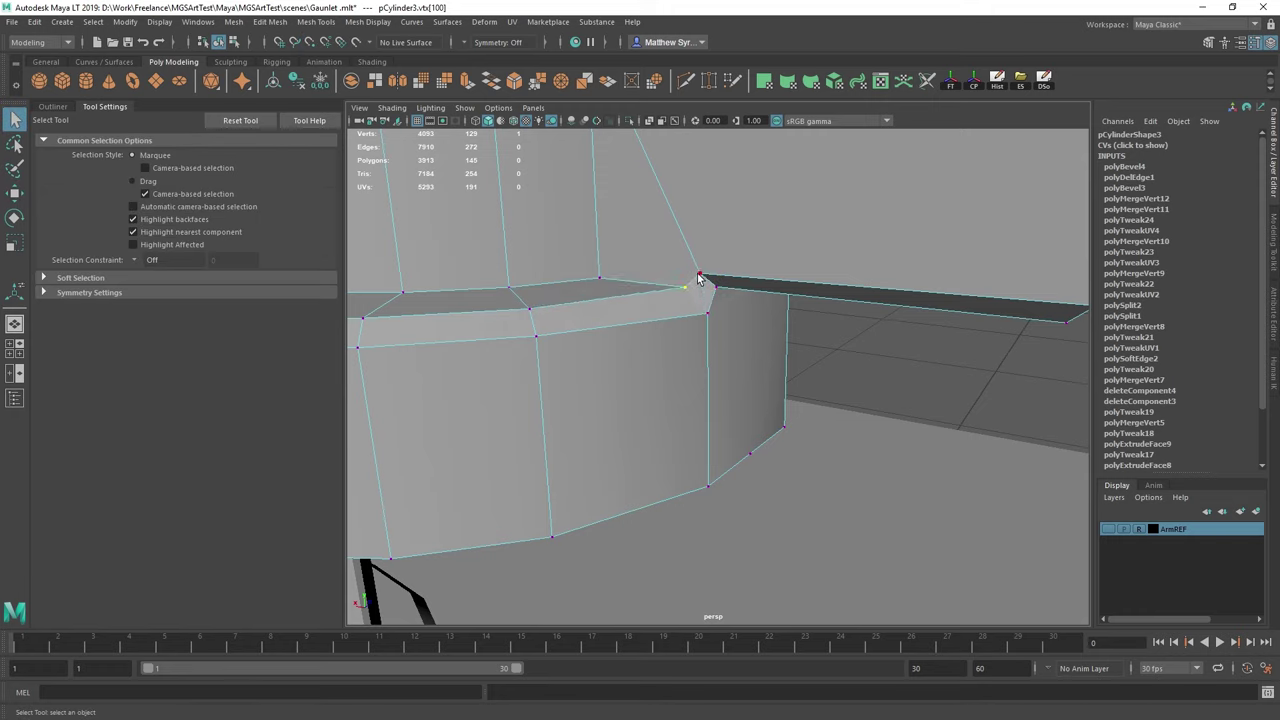
key(w)
key(v)
drag(672, 271, 678, 273)
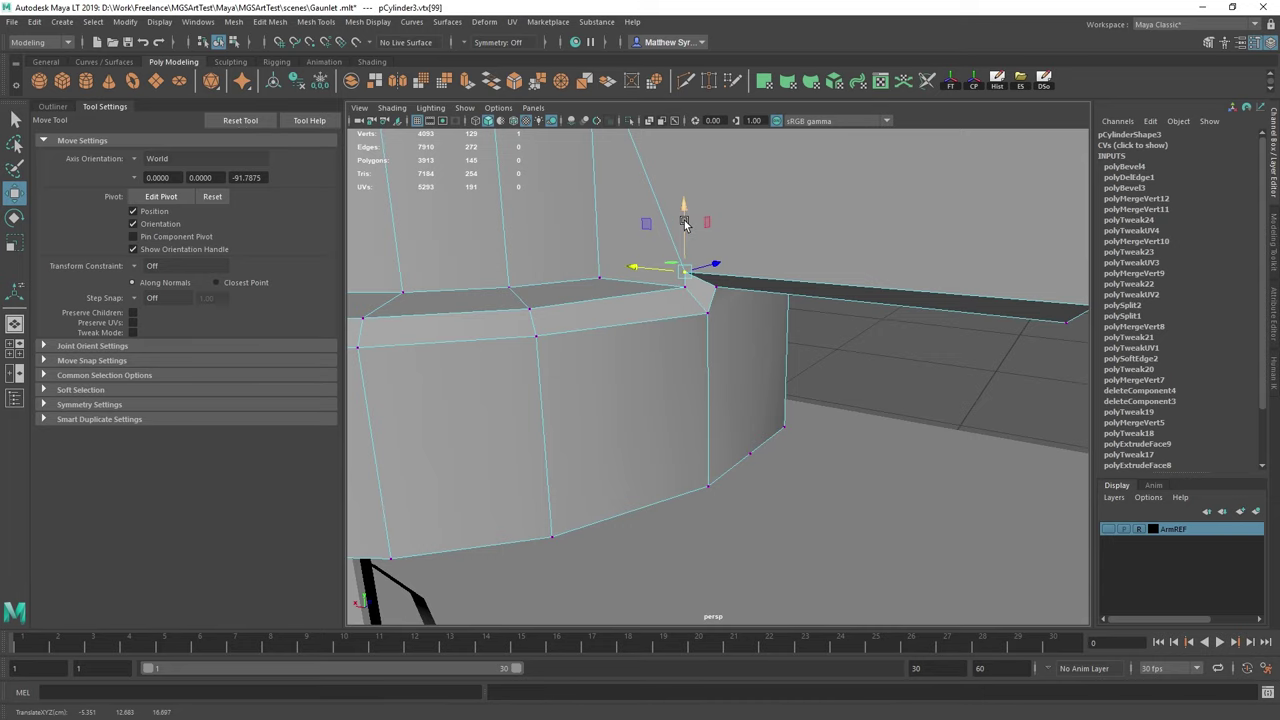
Snap the arm's lower bevel vertices, at the disc and at the far end, down to the rim bevel's outer height.
click(715, 288)
key(v)
drag(714, 222, 712, 309)
alt+drag(858, 340, 795, 303)
click(853, 293)
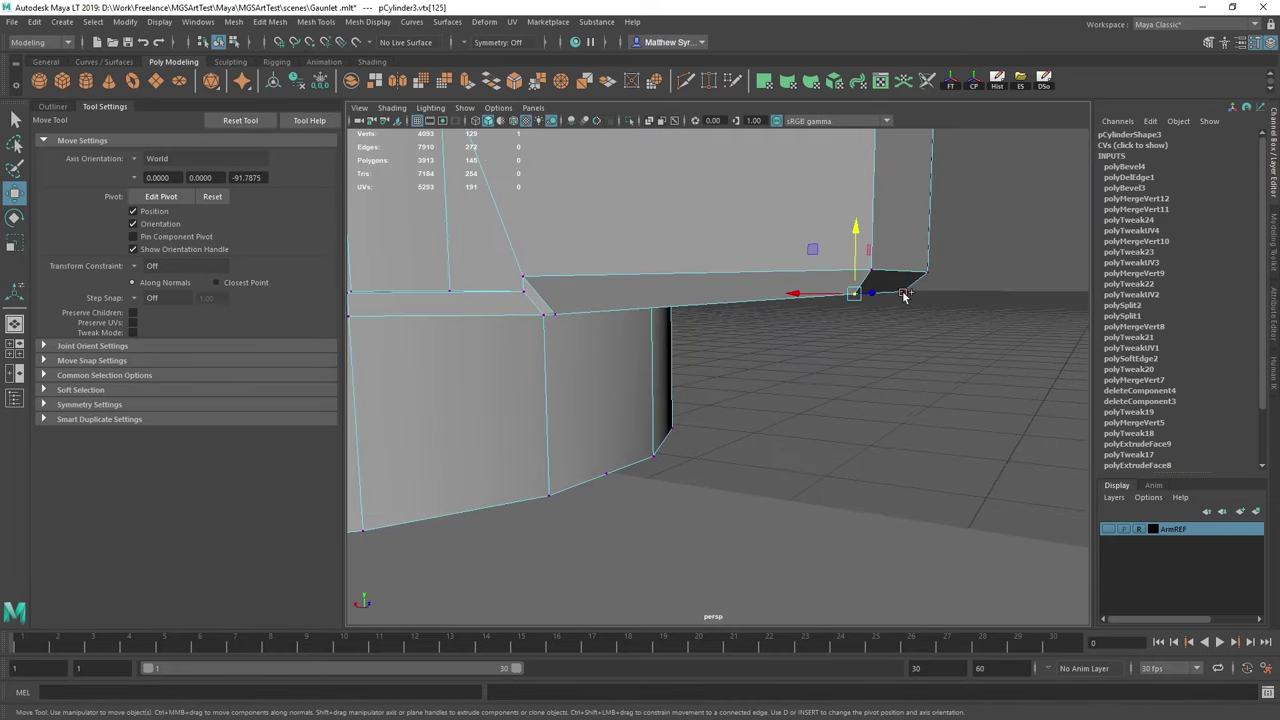
shift+click(904, 292)
key(v)
drag(884, 229, 569, 307)
On the arm's opposite side, snap the lower bevel vertex down to rim height and align the adjacent disc vertex with it.
alt+drag(843, 294, 766, 308)
scroll(766, 308, up, 5)
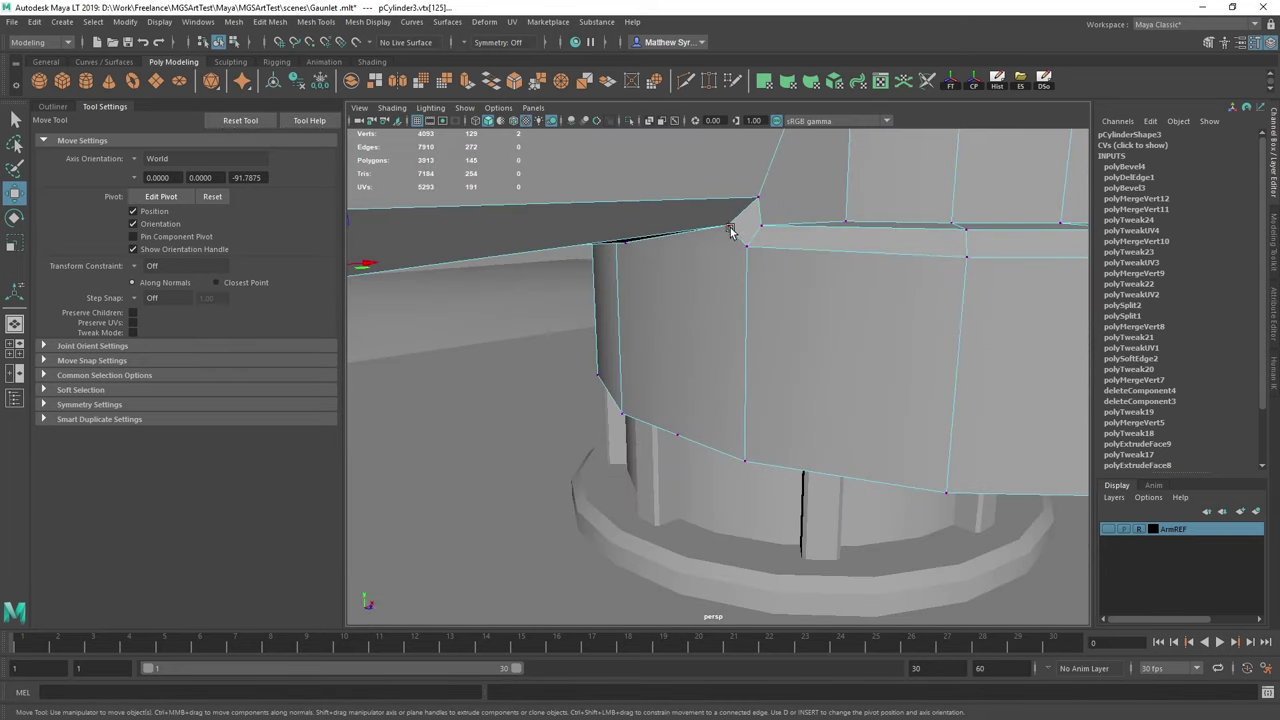
click(728, 223)
key(v)
drag(729, 166, 734, 247)
key(q)
click(746, 249)
key(w)
key(q)
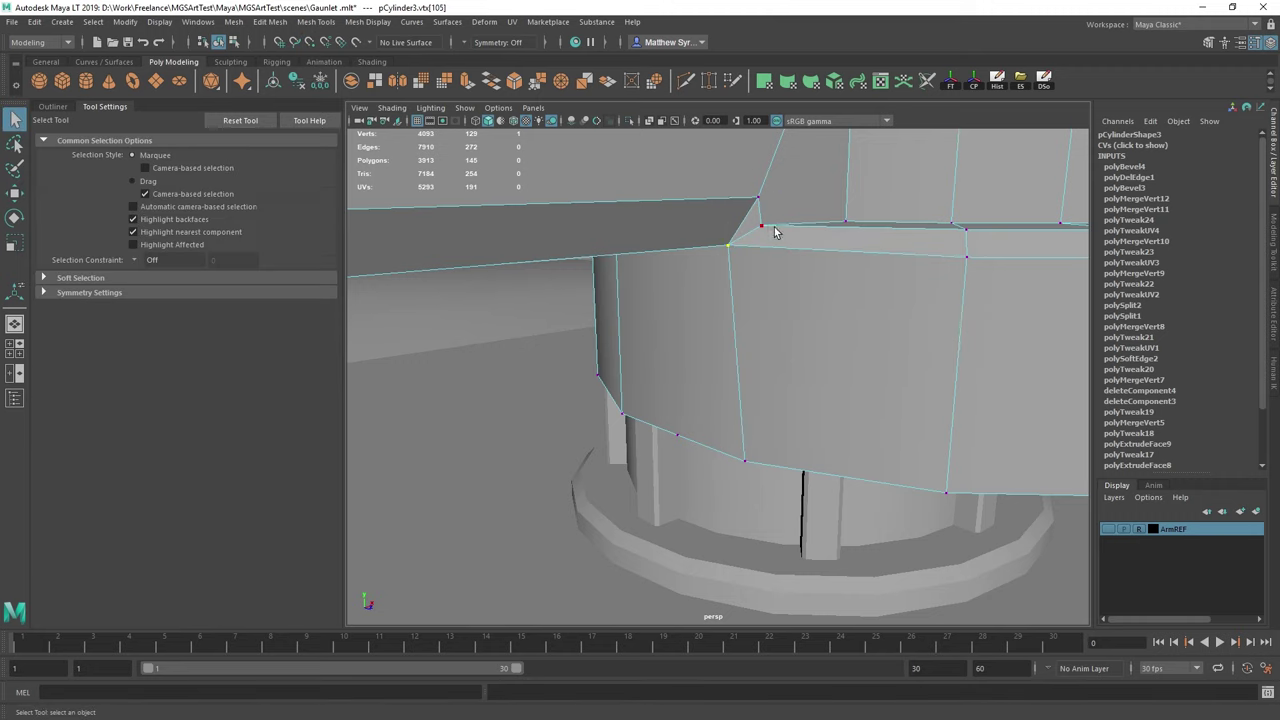
Snap the arm's lower corner vertex on this side down to the height of the rim bevel's inner vertex.
key(w)
key(q)
key(w)
key(v)
drag(757, 162, 759, 222)
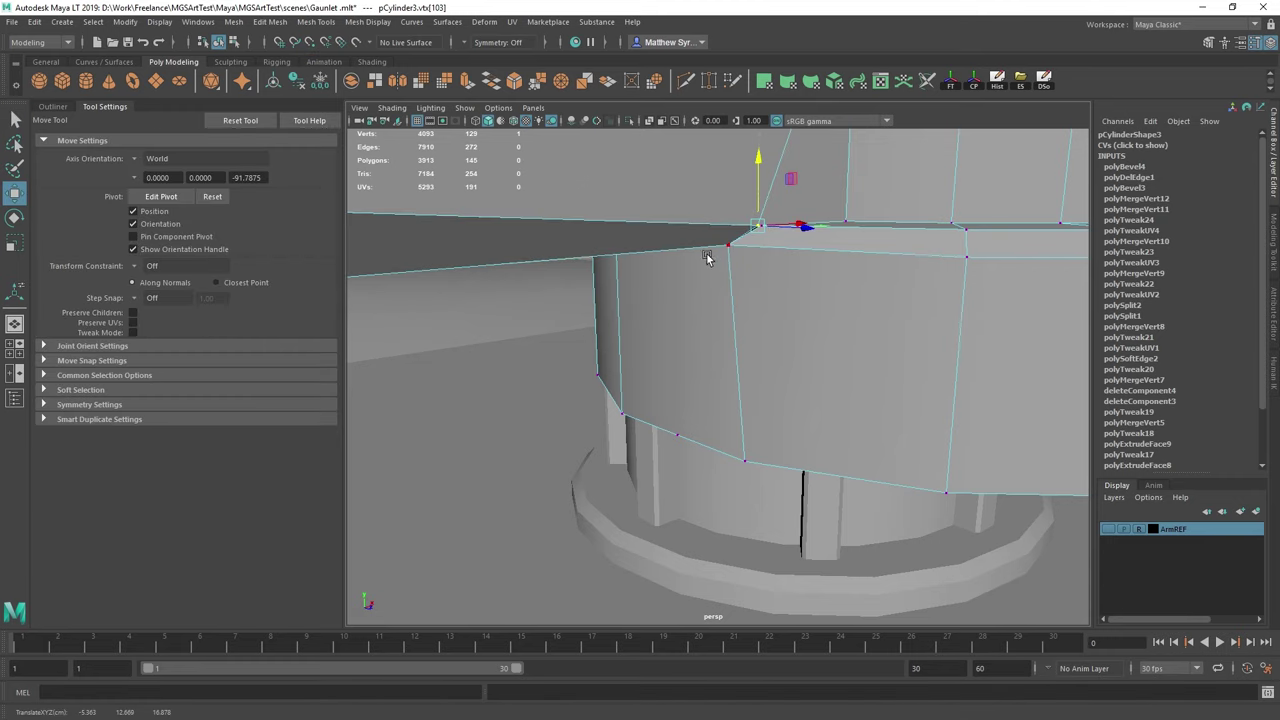
Lower the upper bevel vertices at the arm's far end to the corner's height and snap the adjacent rim vertex onto that corner.
alt+drag(707, 258, 740, 255)
click(510, 241)
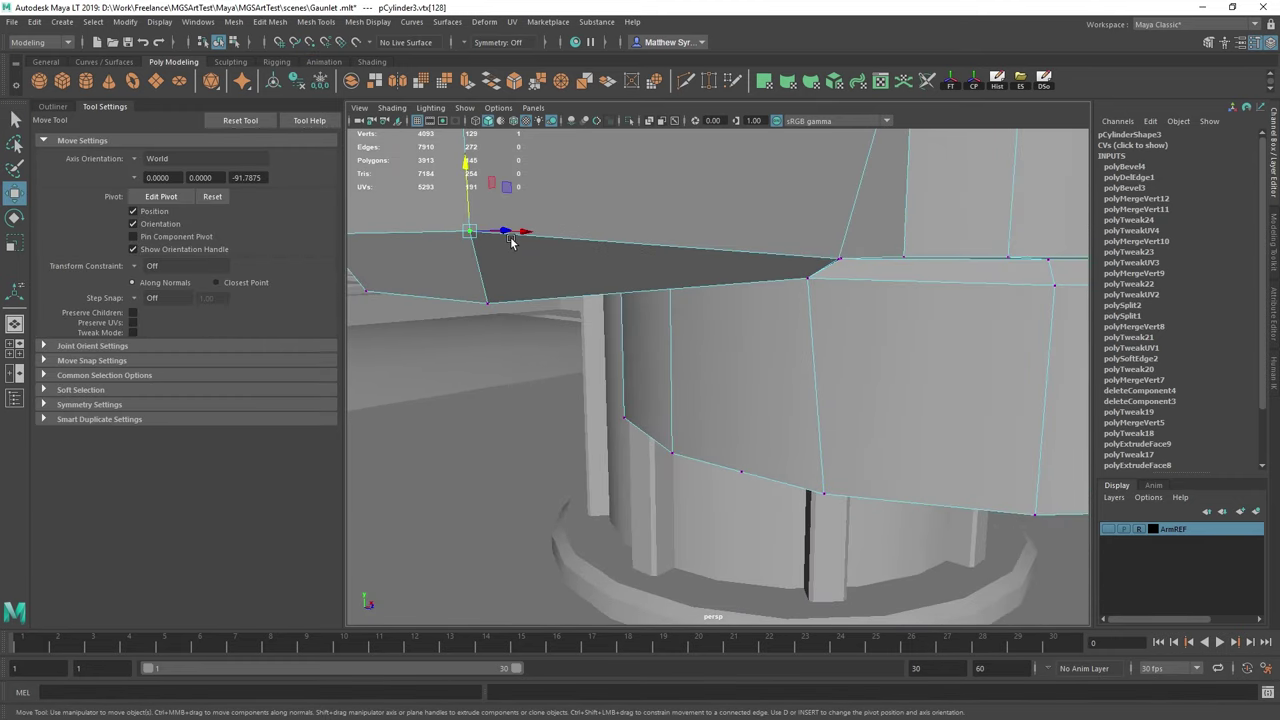
alt+drag(510, 240, 603, 217)
click(706, 185)
key(v)
drag(724, 149, 1040, 233)
alt+drag(931, 239, 880, 301)
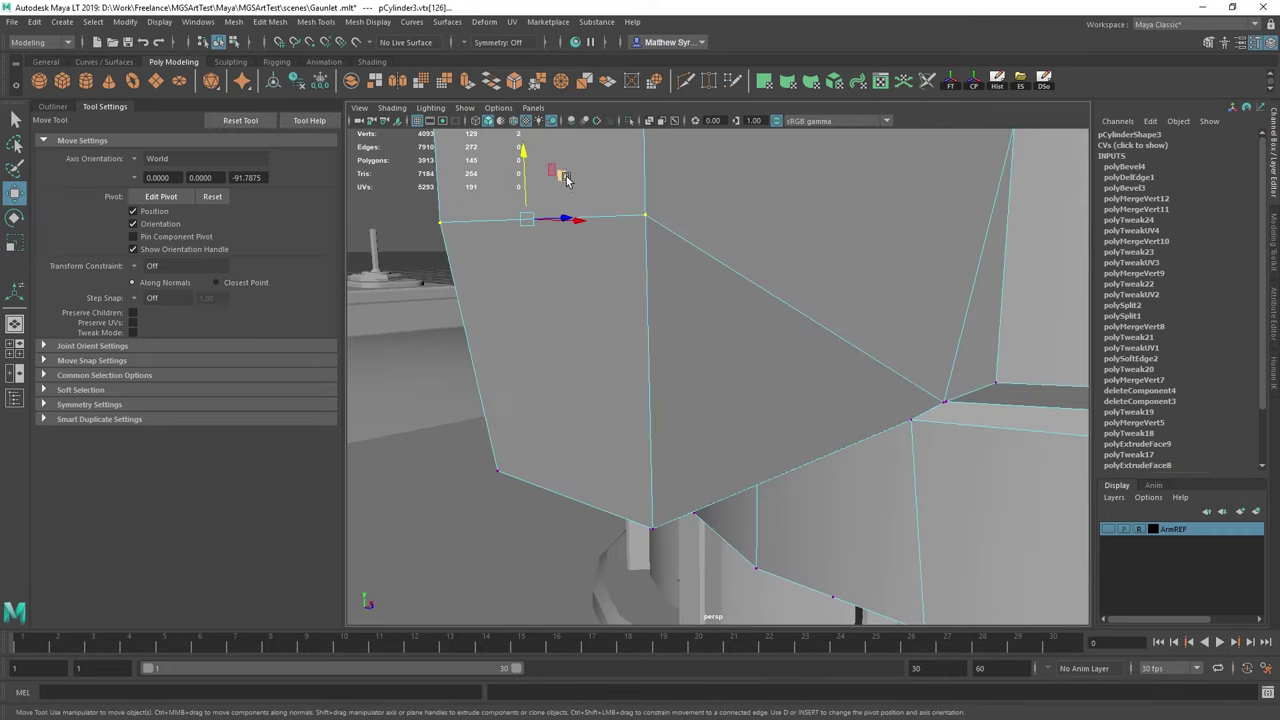
key(v)
drag(524, 152, 828, 368)
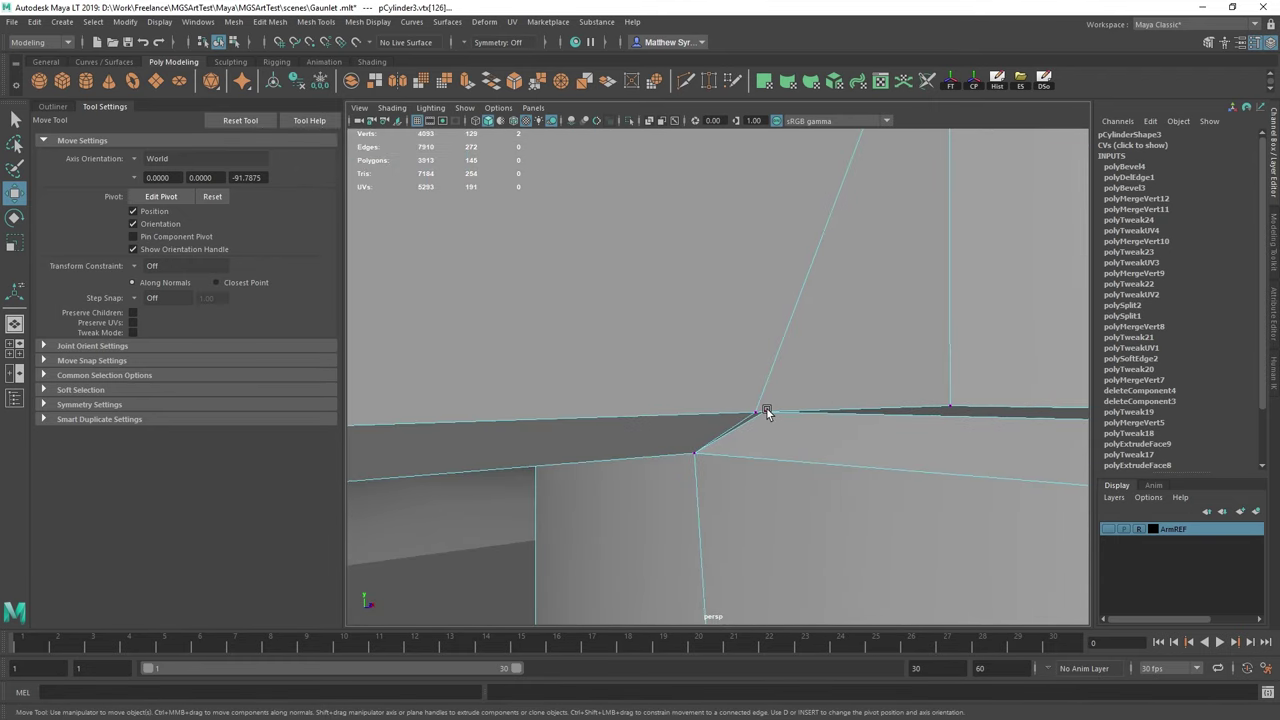
drag(808, 411, 800, 417)
key(q)
Snap the arm's other lower corner vertex down onto the inner rim vertex and merge all the connector's vertices.
scroll(800, 417, down, 8)
alt+drag(706, 371, 860, 377)
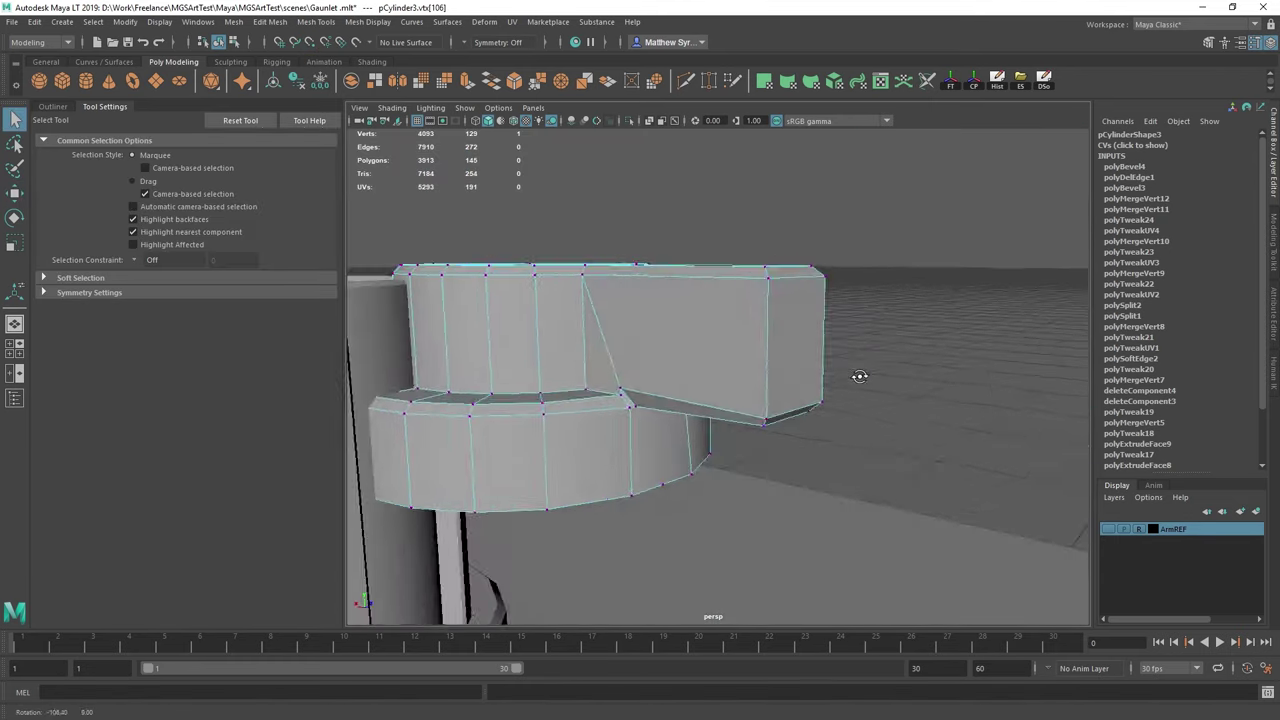
scroll(860, 377, up, 3)
alt+middle_drag(640, 380, 780, 345)
scroll(775, 345, up, 2)
click(732, 343)
key(w)
key(v)
drag(730, 291, 732, 353)
key(q)
scroll(725, 350, down, 10)
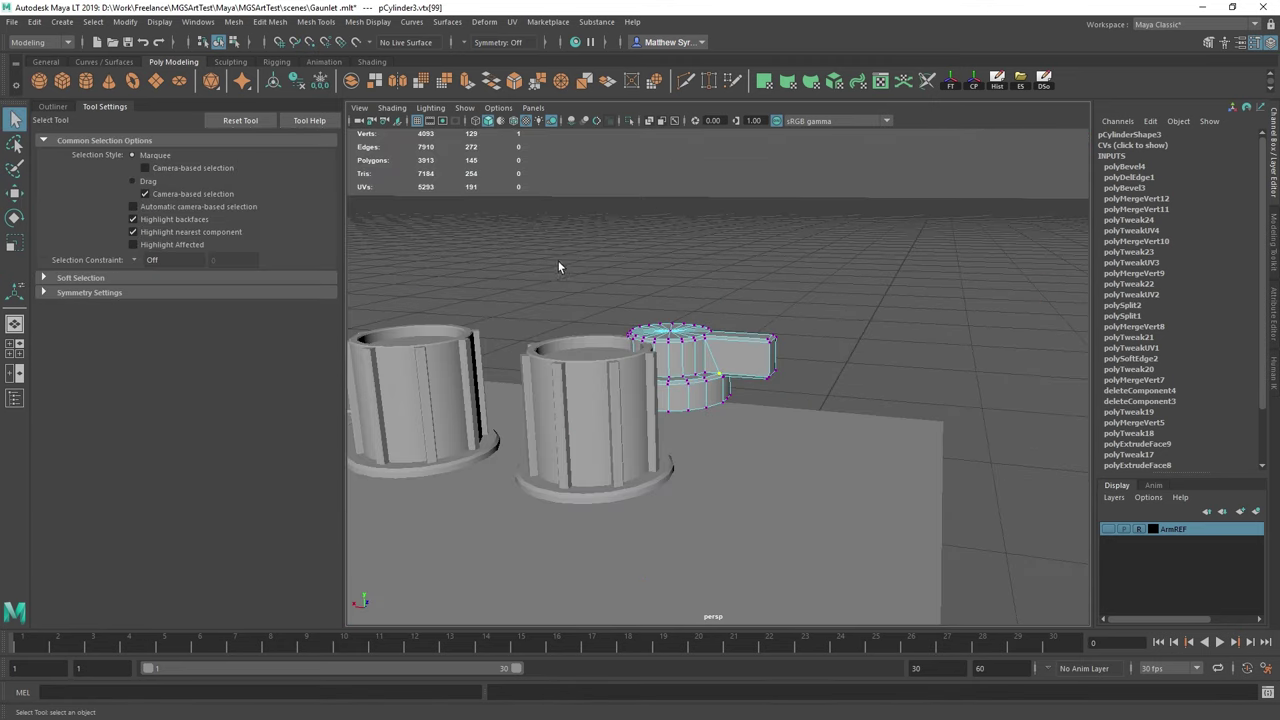
shift+right_drag(904, 440, 940, 315)
Examine the merged corner vertex where the arm's side meets the lower disc's bevelled rim.
alt+drag(841, 317, 798, 314)
scroll(798, 314, up, 6)
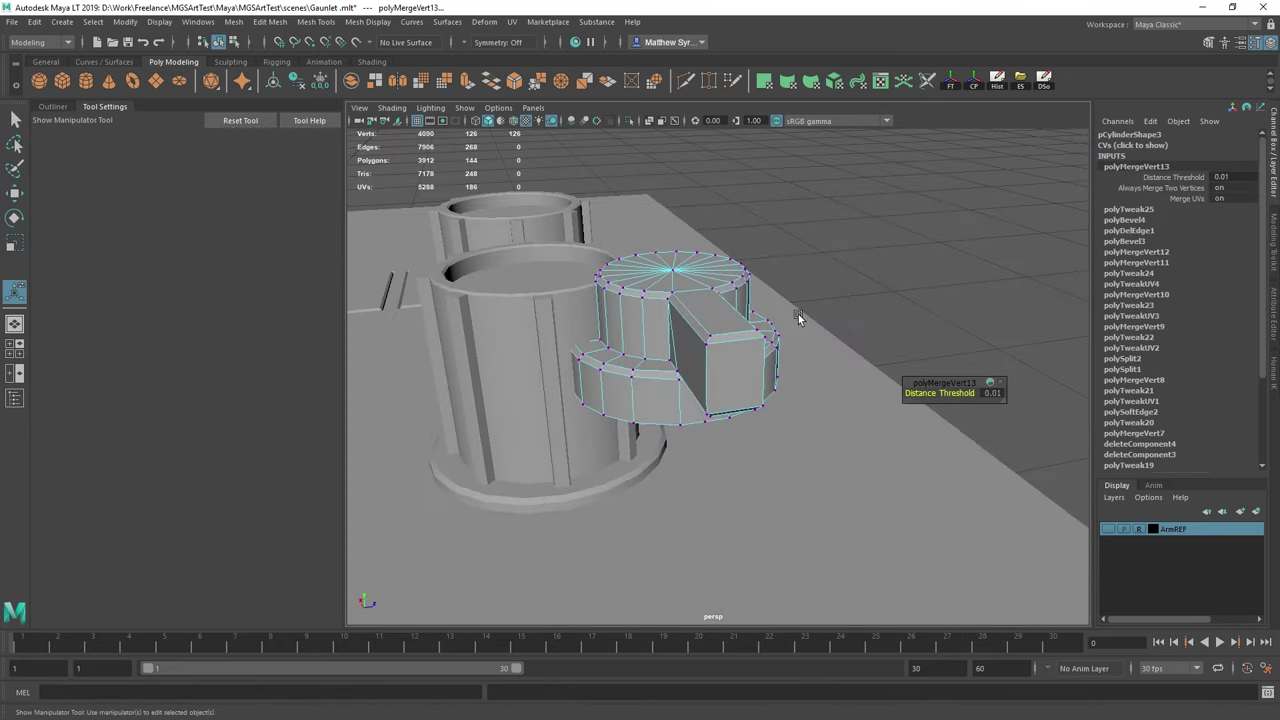
alt+middle_drag(798, 314, 768, 393)
alt+drag(768, 393, 618, 388)
scroll(685, 386, up, 3)
scroll(711, 383, up, 3)
click(637, 403)
key(w)
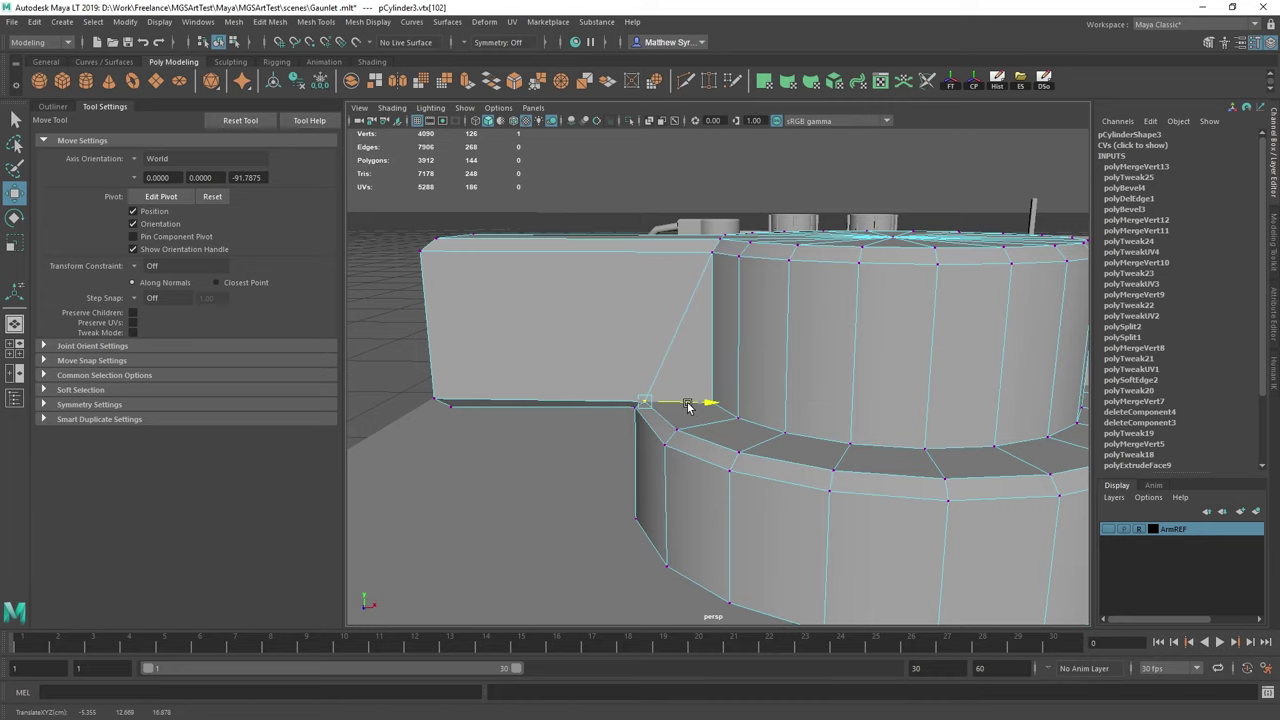
scroll(640, 416, up, 5)
key(q)
alt+drag(651, 449, 726, 454)
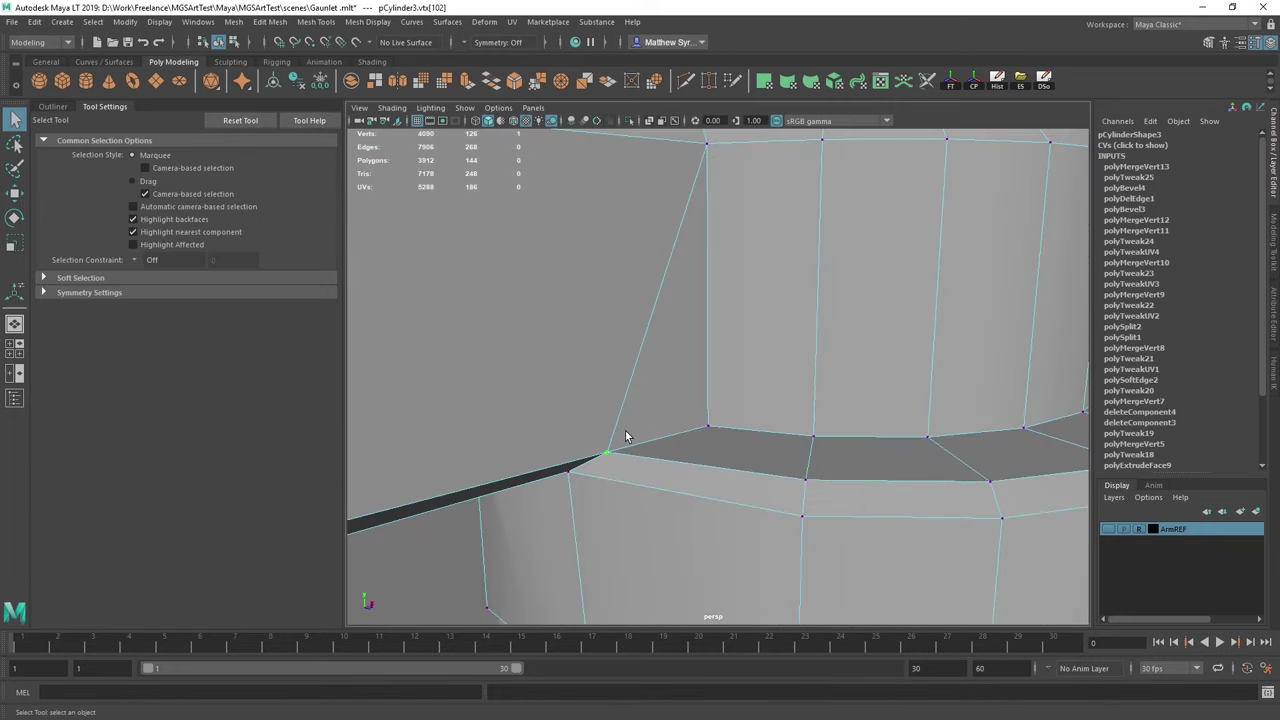
Try to snap the arm's lower bevel vertex onto the adjacent disc rim vertex, and undo the move.
alt+drag(574, 463, 695, 413)
key(w)
key(v)
drag(675, 321, 663, 325)
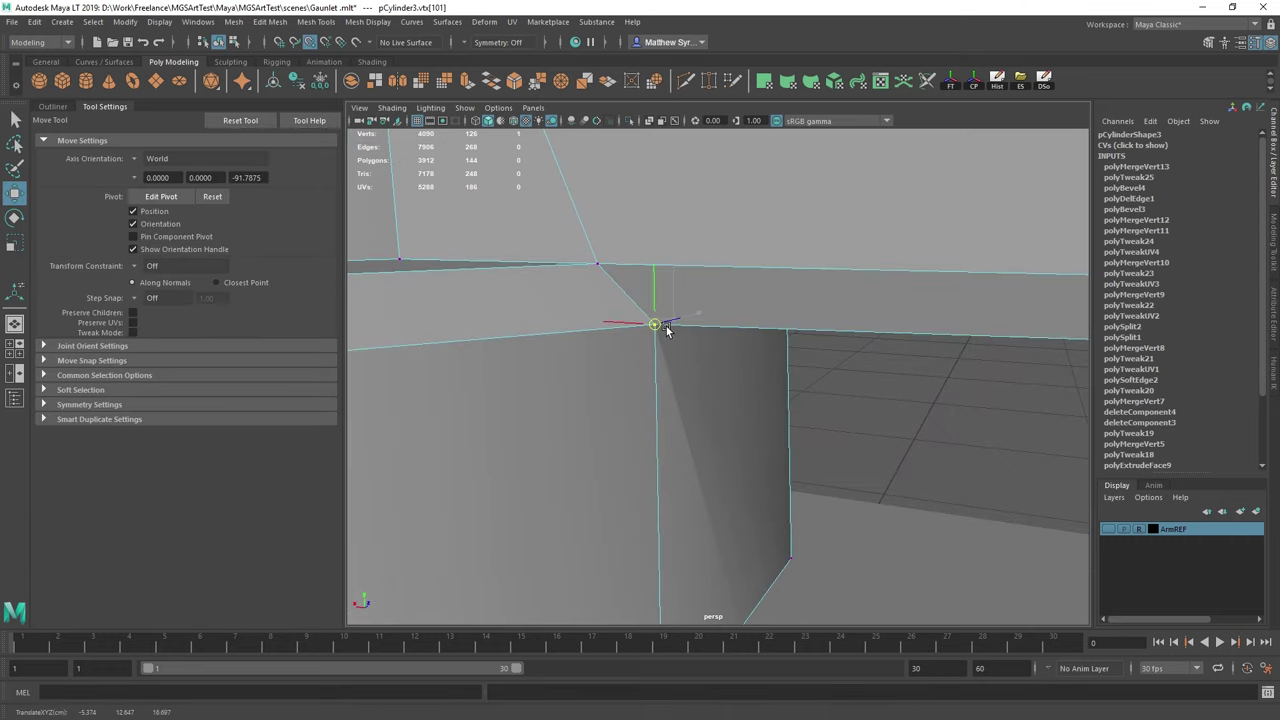
key(q)
scroll(705, 324, down, 10)
drag(484, 194, 931, 501)
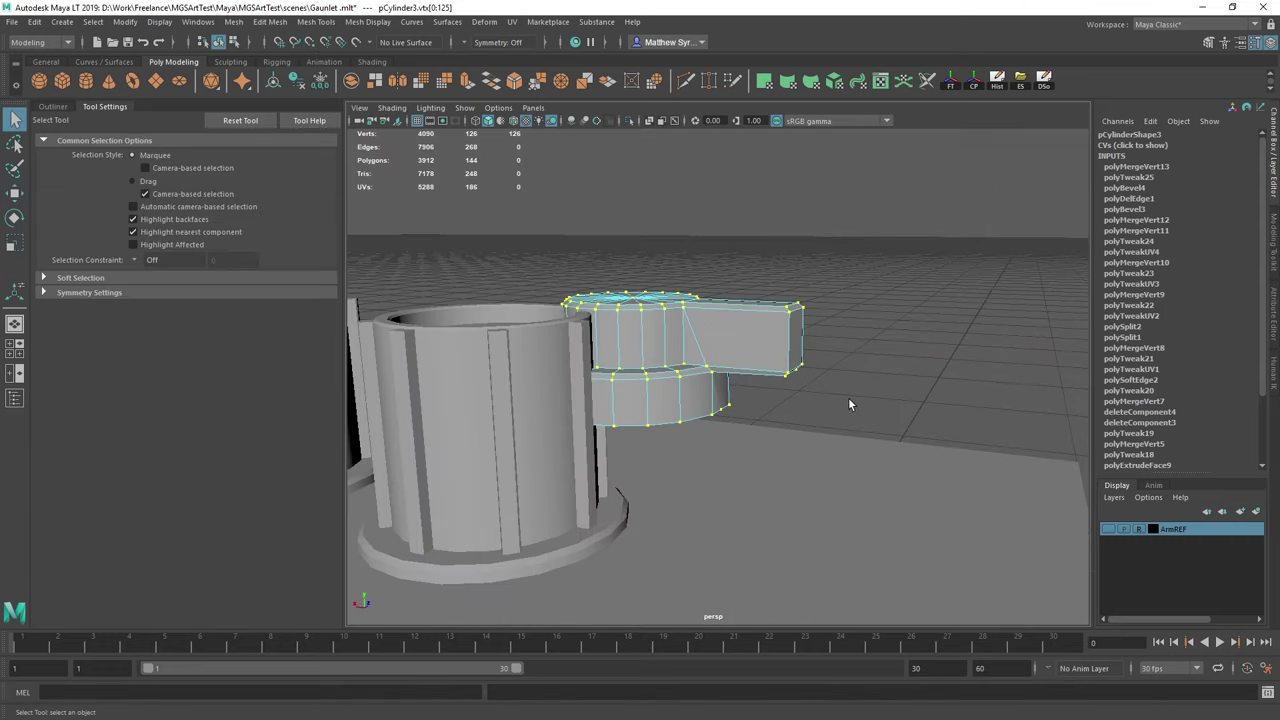
scroll(823, 378, up, 10)
key(ctrl+z)
key(ctrl+z)
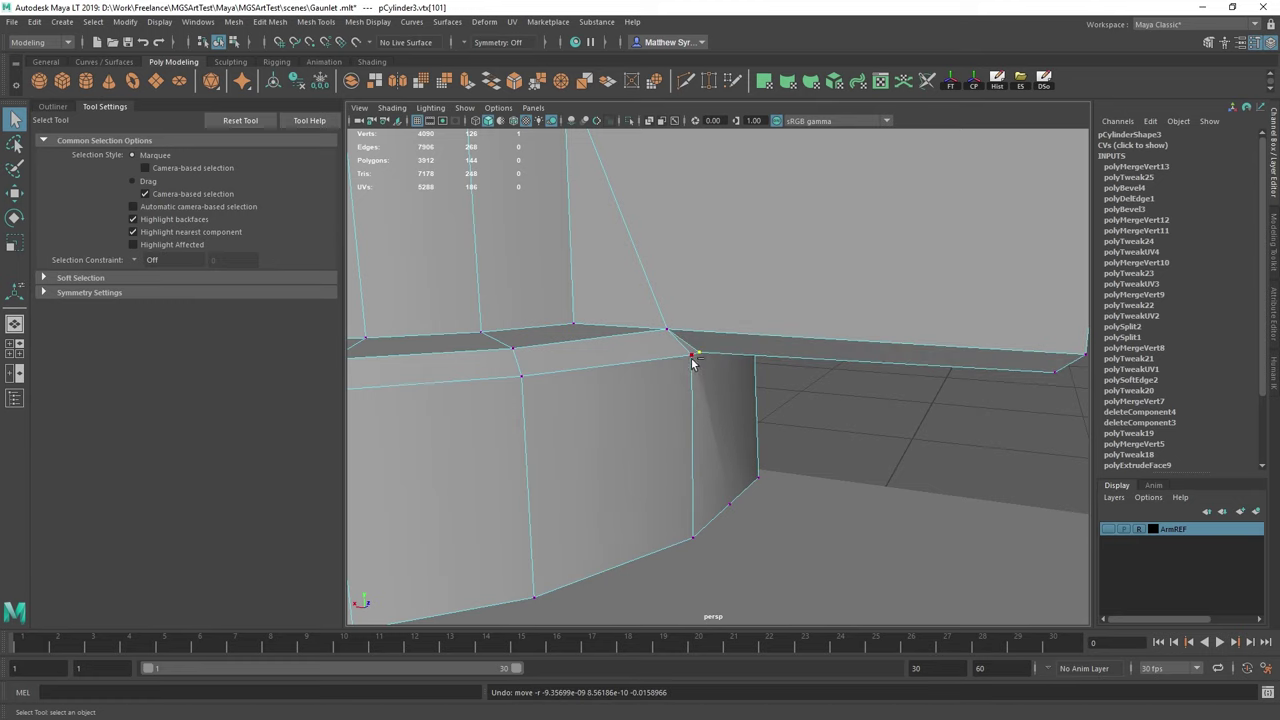
Snap the disc's outer rim vertex onto the arm's bevel corner and align the disc's bottom vertex directly beneath it.
click(692, 361)
key(w)
key(v)
drag(717, 347, 712, 356)
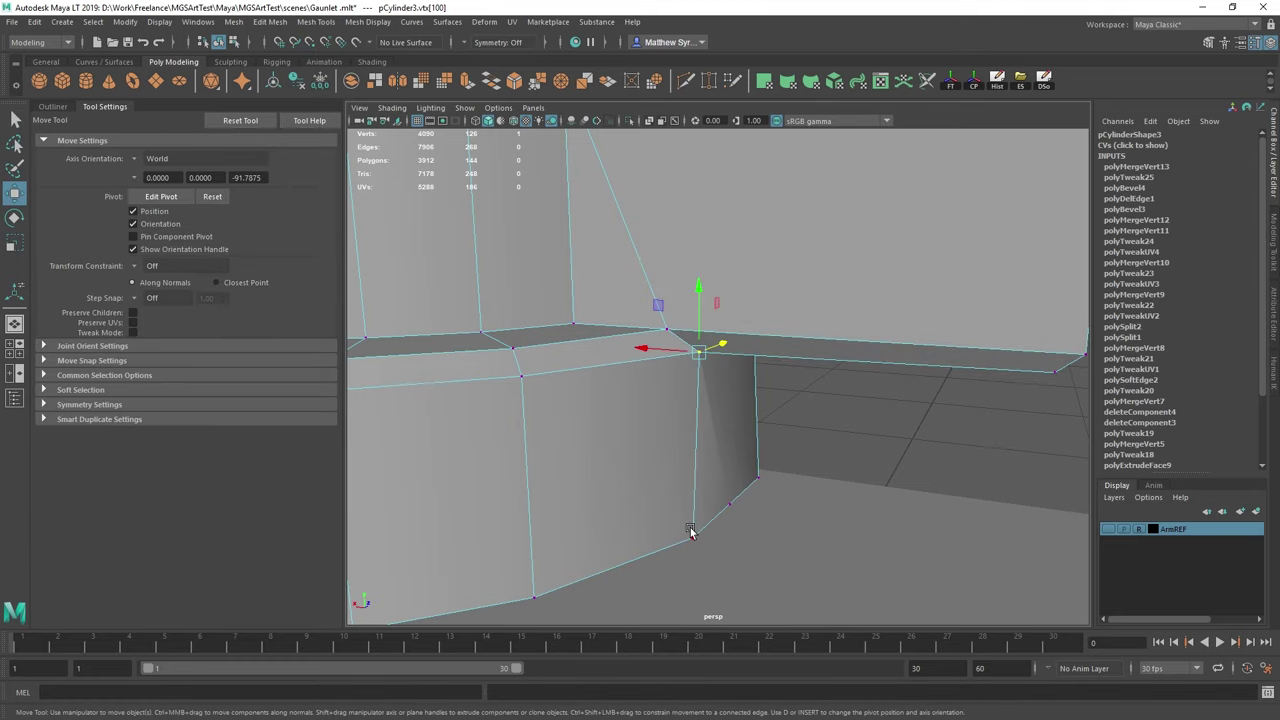
click(692, 535)
key(v)
drag(716, 520, 691, 367)
Snap the disc's bottom vertex on the arm's opposite side into line with the bevel corner above it.
alt+drag(858, 442, 708, 443)
click(707, 487)
key(v)
drag(768, 494, 692, 328)
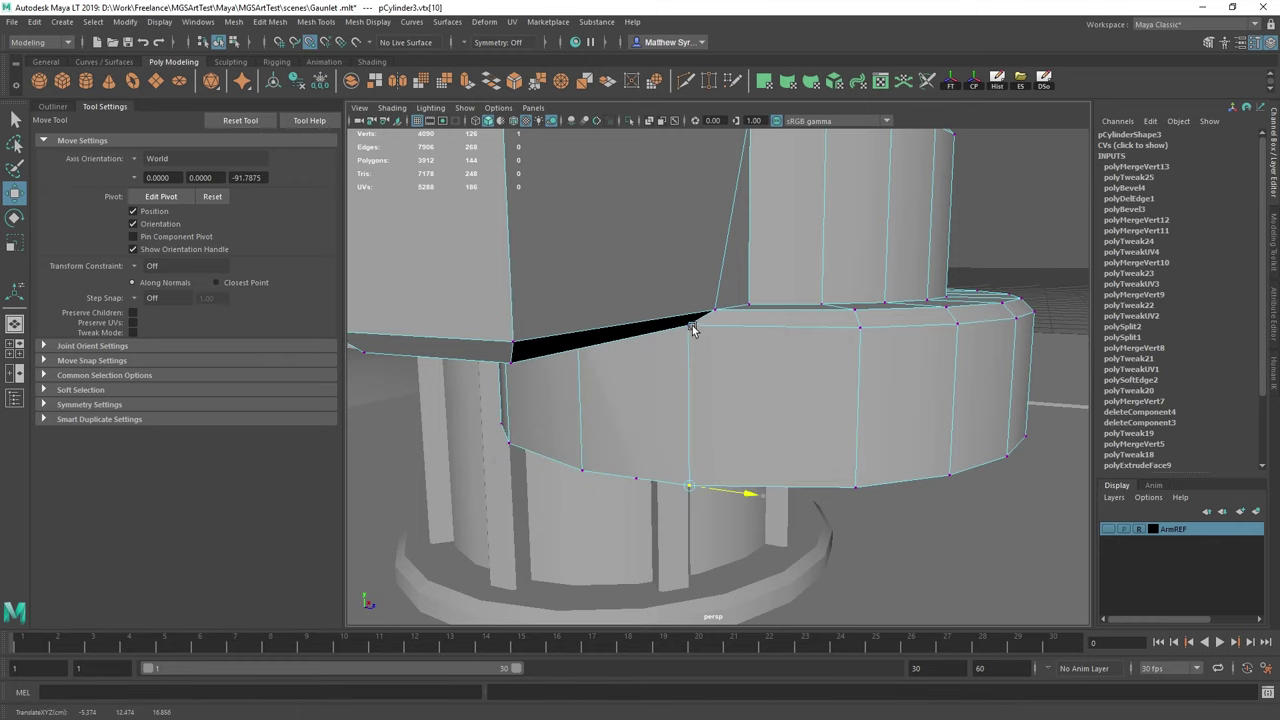
Snap the extra vertex on the disc's bottom edge sideways onto the neighbouring corner vertex.
alt+drag(564, 416, 678, 466)
click(717, 455)
click(720, 449)
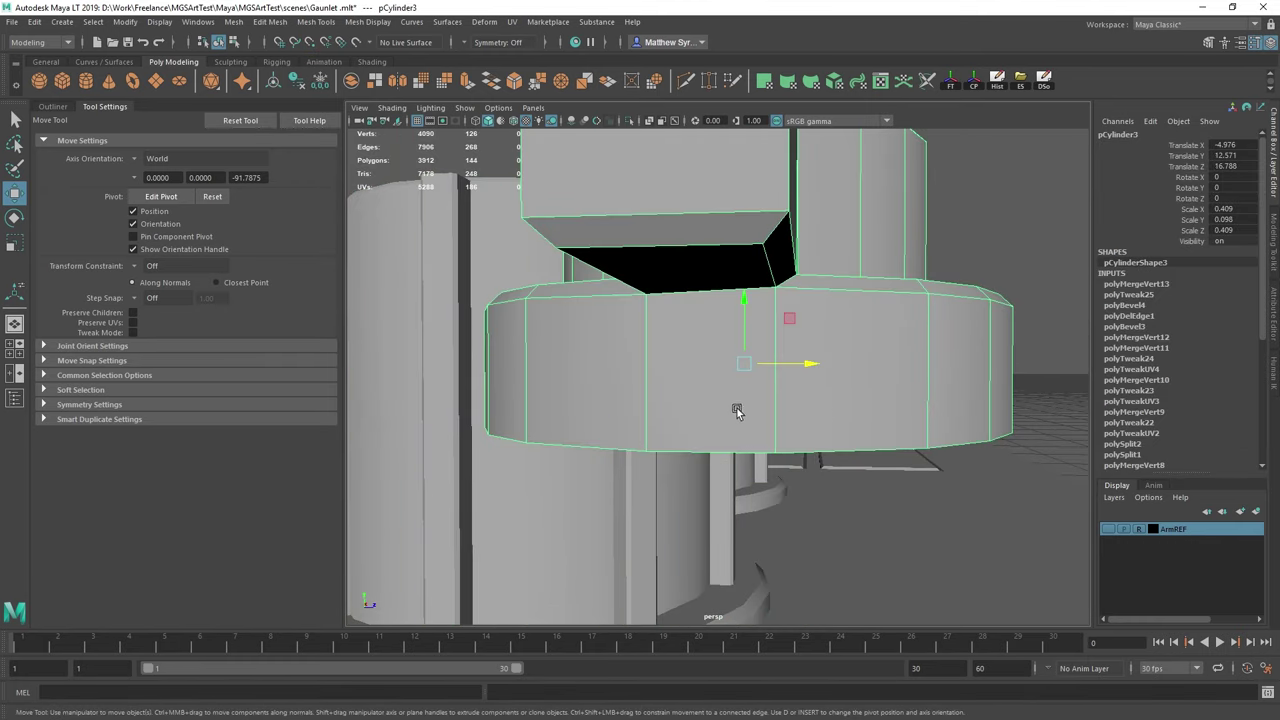
right_drag(737, 338, 678, 338)
click(709, 451)
key(v)
drag(732, 453, 771, 455)
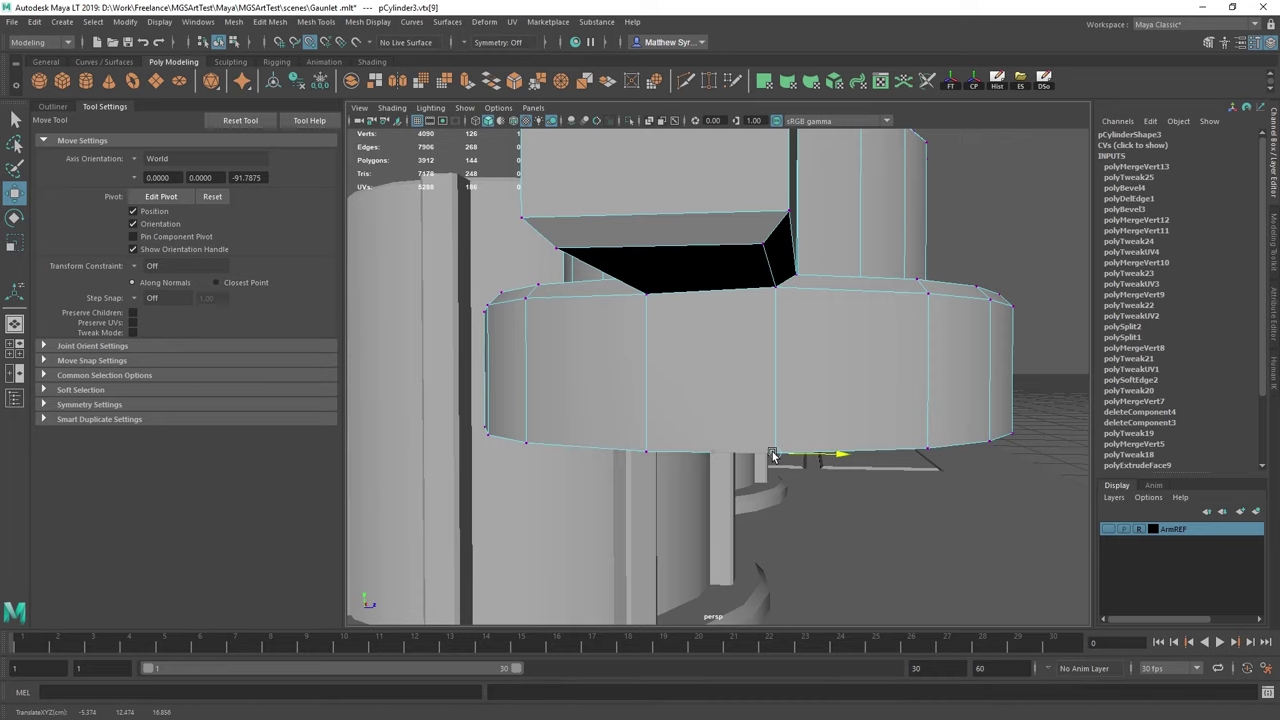
Merge all vertices of the connector mesh and return it to object mode.
key(q)
scroll(711, 431, down, 10)
drag(580, 262, 800, 448)
shift+right_drag(867, 391, 908, 287)
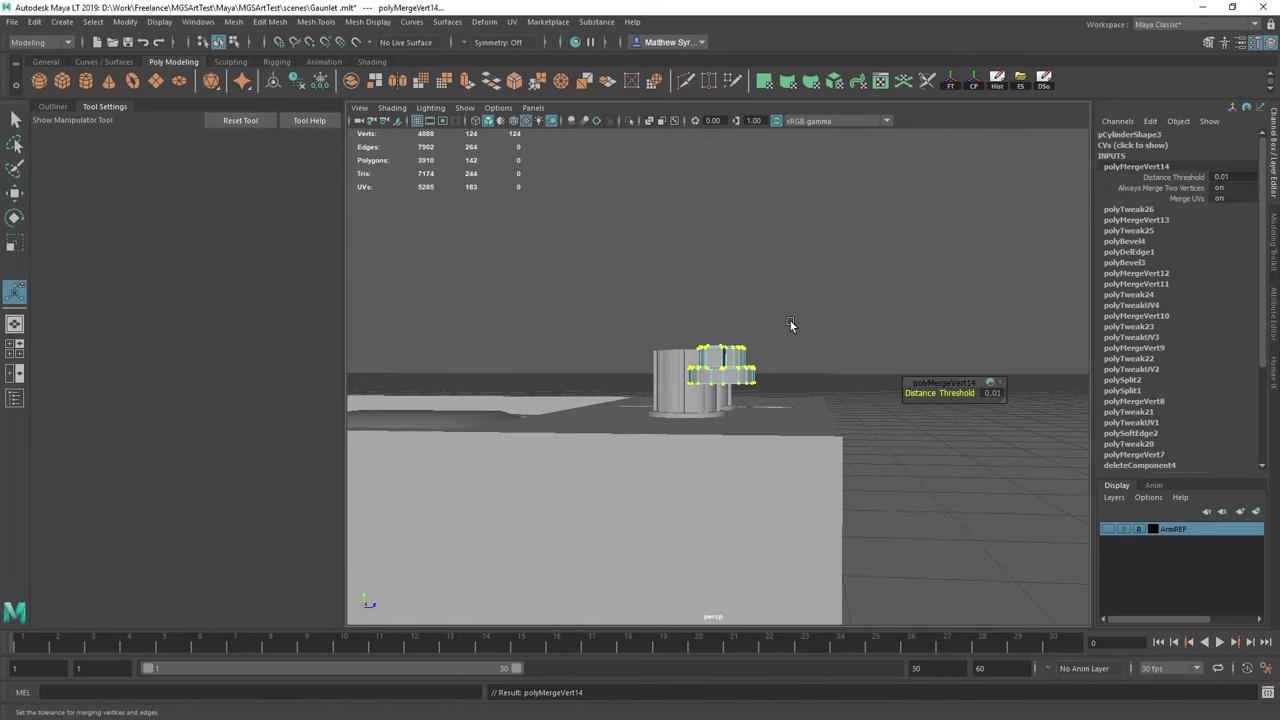
alt+drag(786, 331, 717, 349)
scroll(769, 363, up, 8)
right_drag(720, 339, 801, 278)
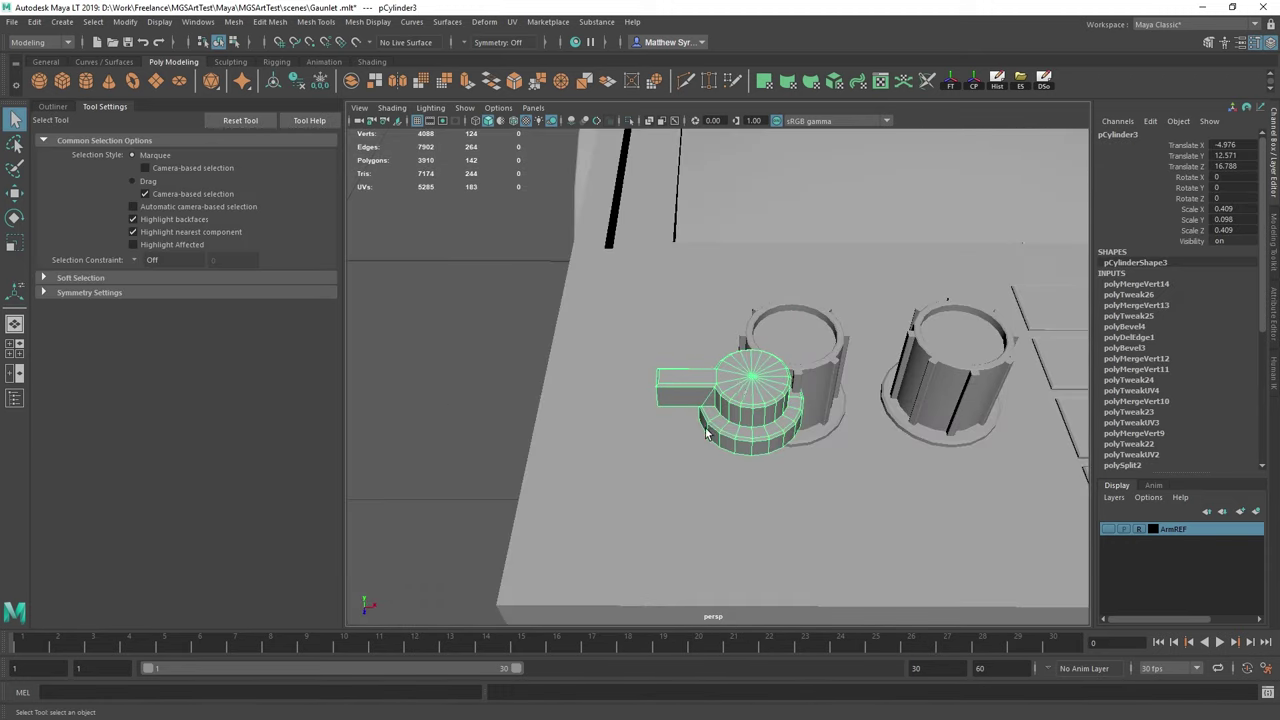
Move the disc-based connector down onto the housing's top beside the dials, at X -5.881, Y 12.1, Z 16.293.
alt+drag(706, 433, 766, 346)
key(w)
scroll(766, 346, down, 5)
alt+middle_drag(765, 346, 773, 351)
drag(748, 364, 729, 465)
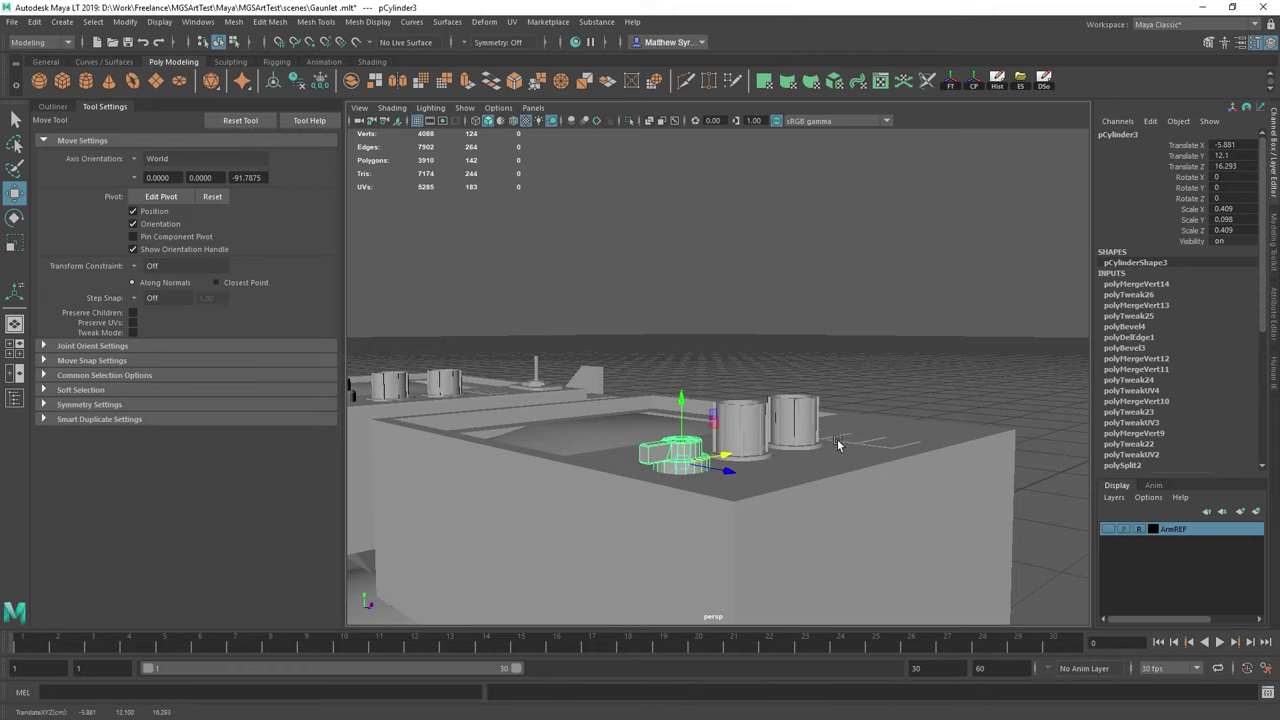
Shorten the dial nearest the button row by lowering its upper vertices.
alt+drag(837, 439, 754, 413)
scroll(756, 415, up, 4)
click(808, 464)
right_drag(812, 464, 748, 327)
drag(726, 326, 942, 448)
drag(824, 369, 825, 403)
Delete the taller dial and replace it with a duplicate of the shortened dial moved alongside the connector.
click(701, 458)
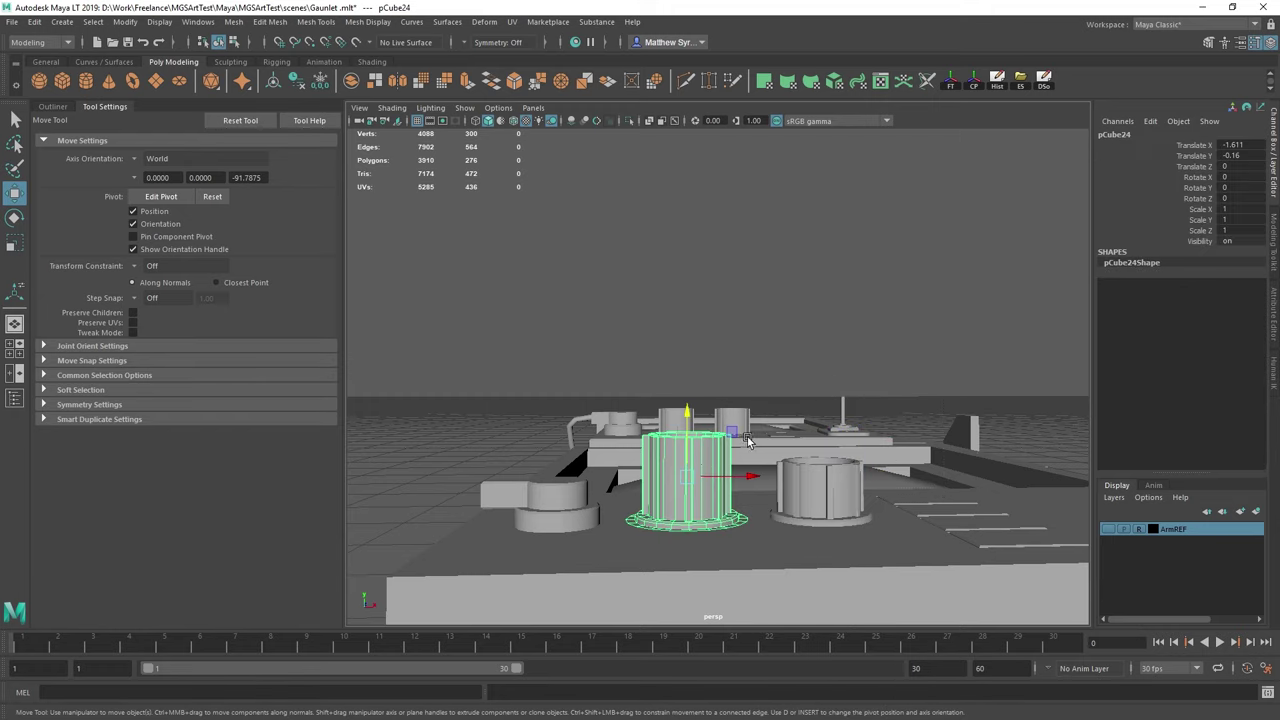
key(Delete)
click(791, 466)
key(ctrl+d)
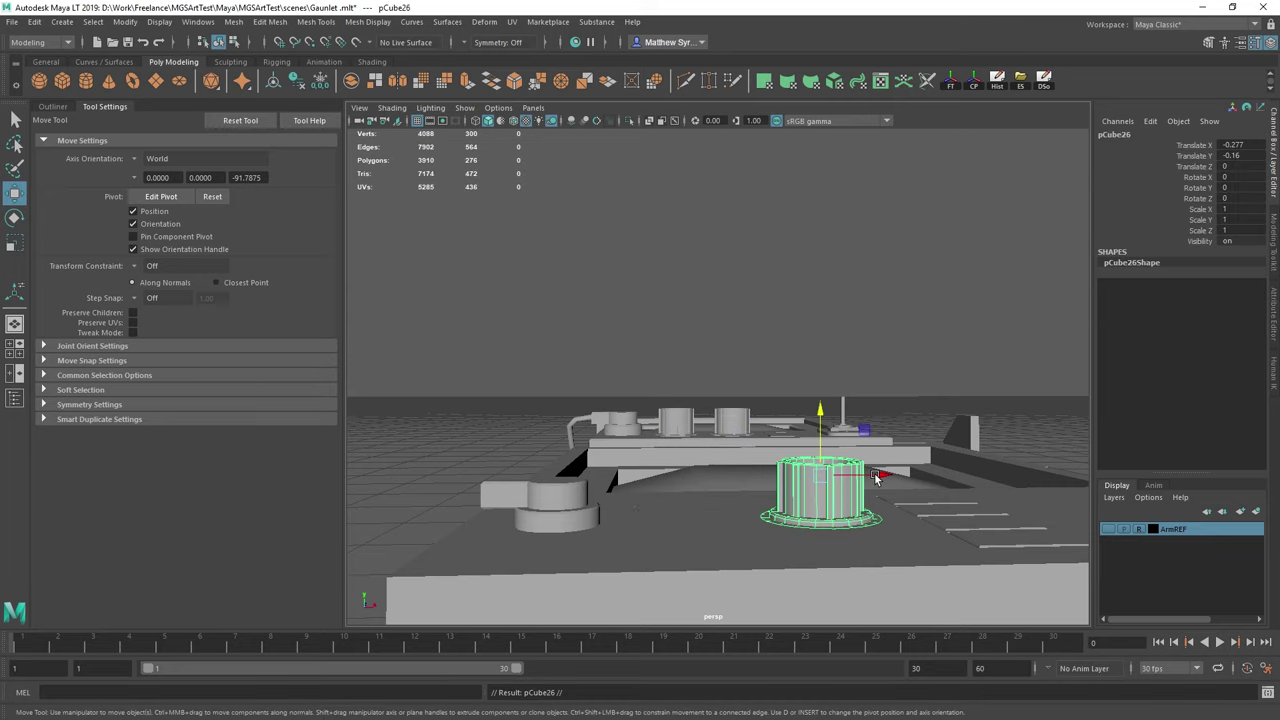
drag(880, 478, 743, 490)
Compare the new housing with the finished gauntlet, examining the dials, button row and toggle switch plate.
scroll(744, 491, down, 3)
click(714, 313)
alt+drag(714, 313, 748, 363)
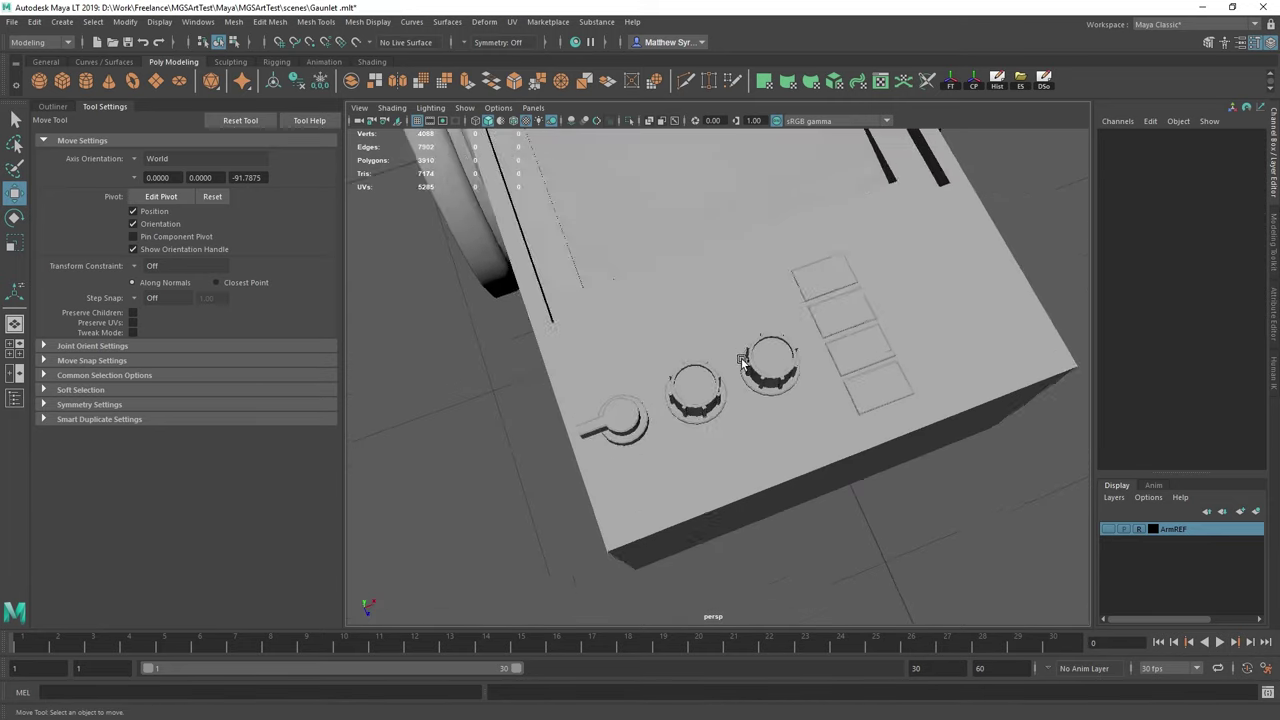
scroll(755, 400, down, 4)
alt+drag(761, 430, 655, 350)
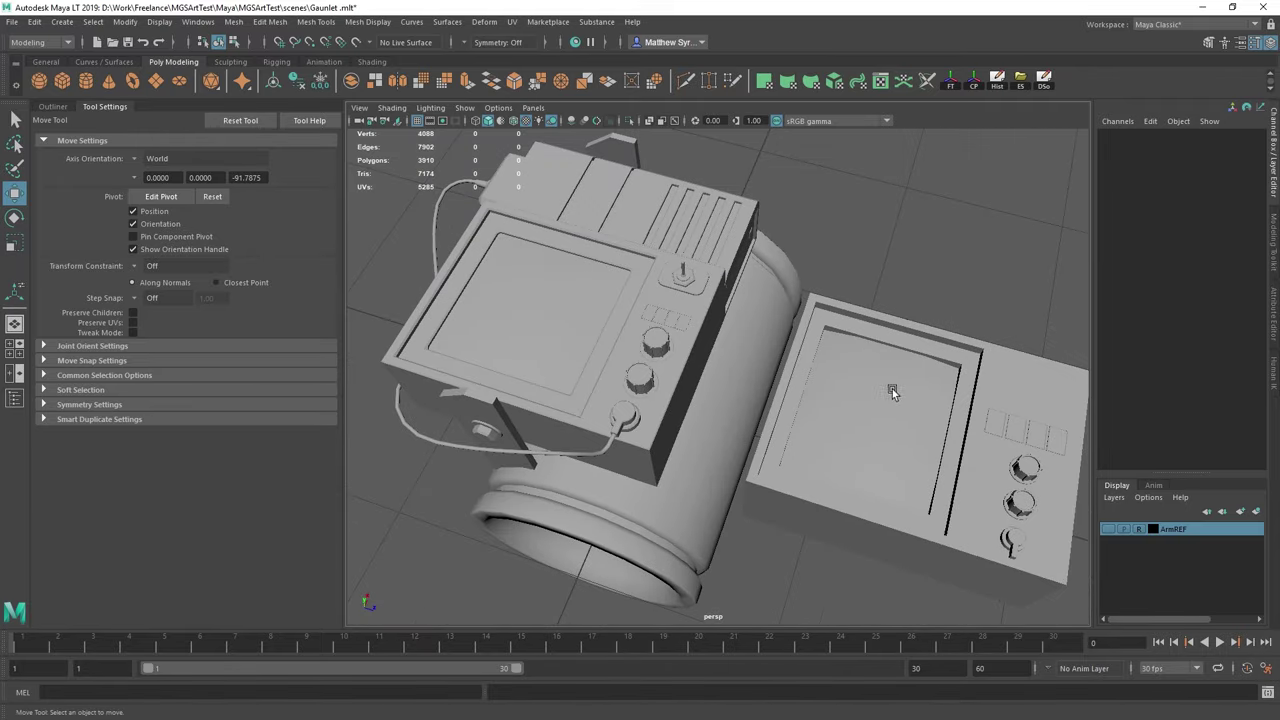
alt+drag(893, 393, 631, 308)
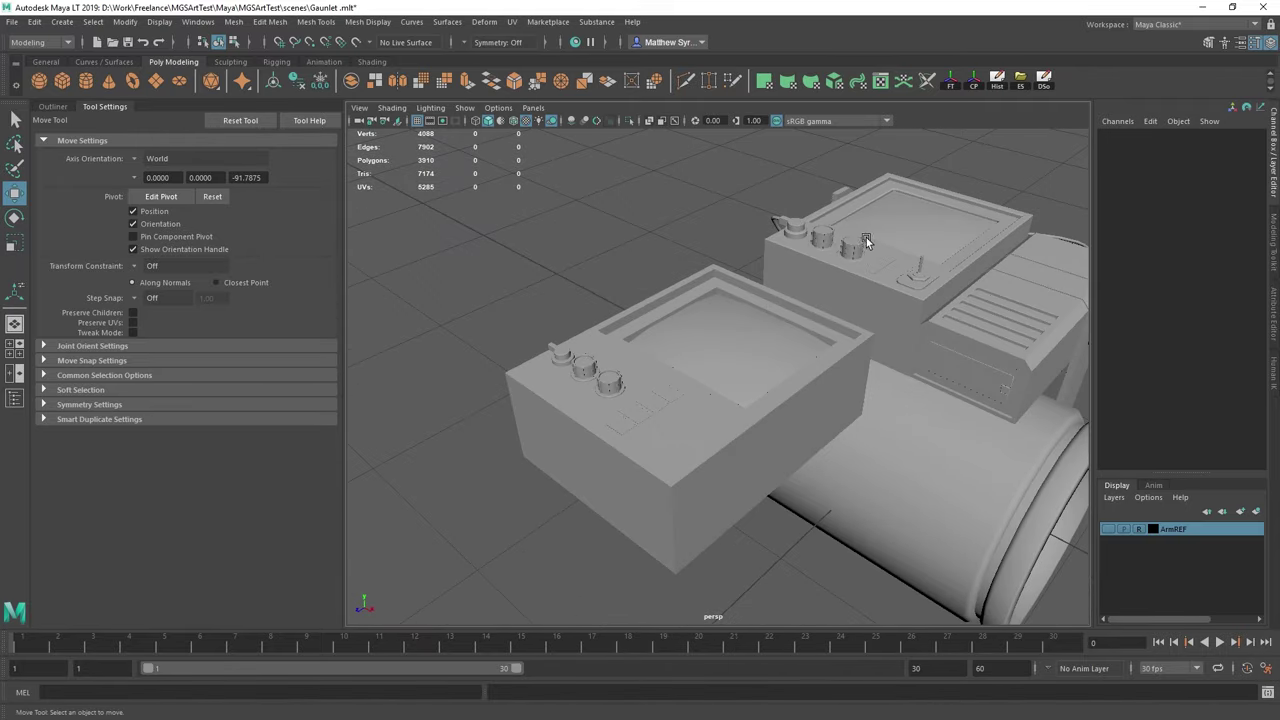
alt+middle_drag(866, 241, 716, 278)
alt+drag(440, 380, 666, 334)
alt+middle_drag(666, 334, 593, 488)
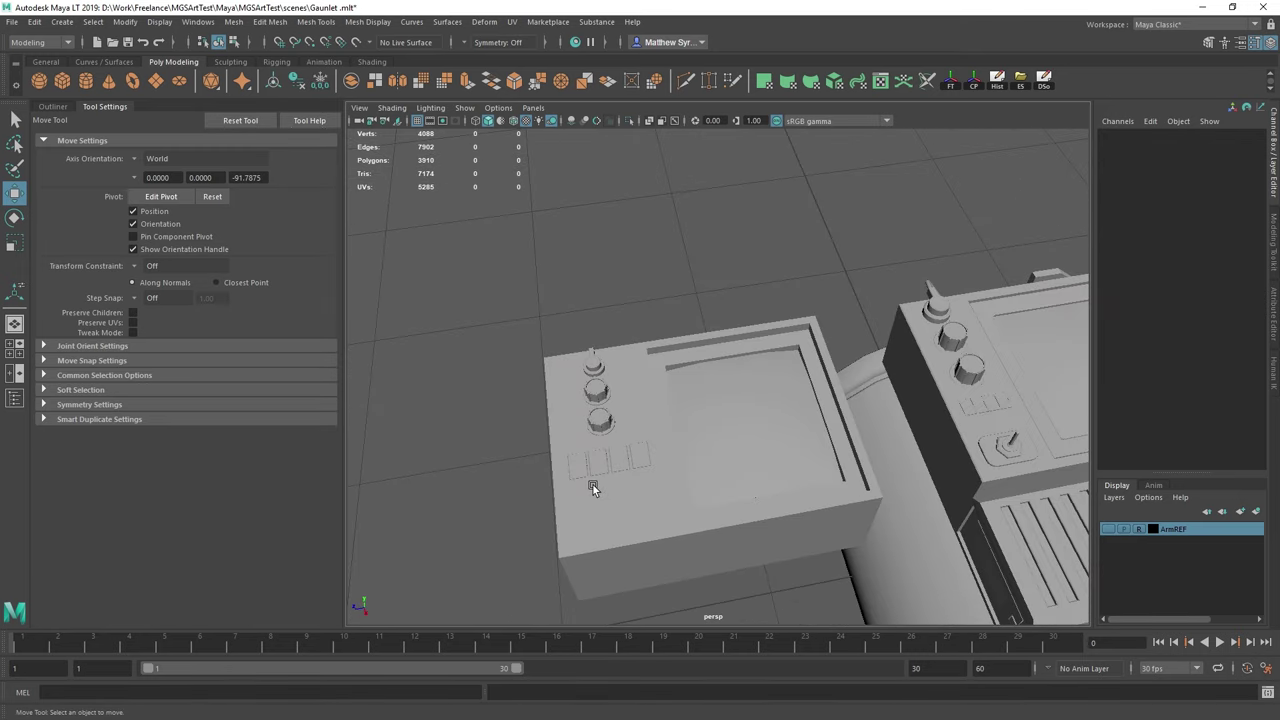
scroll(593, 488, down, 3)
alt+middle_drag(664, 440, 679, 436)
scroll(679, 436, up, 5)
alt+middle_drag(988, 303, 640, 420)
scroll(746, 500, up, 3)
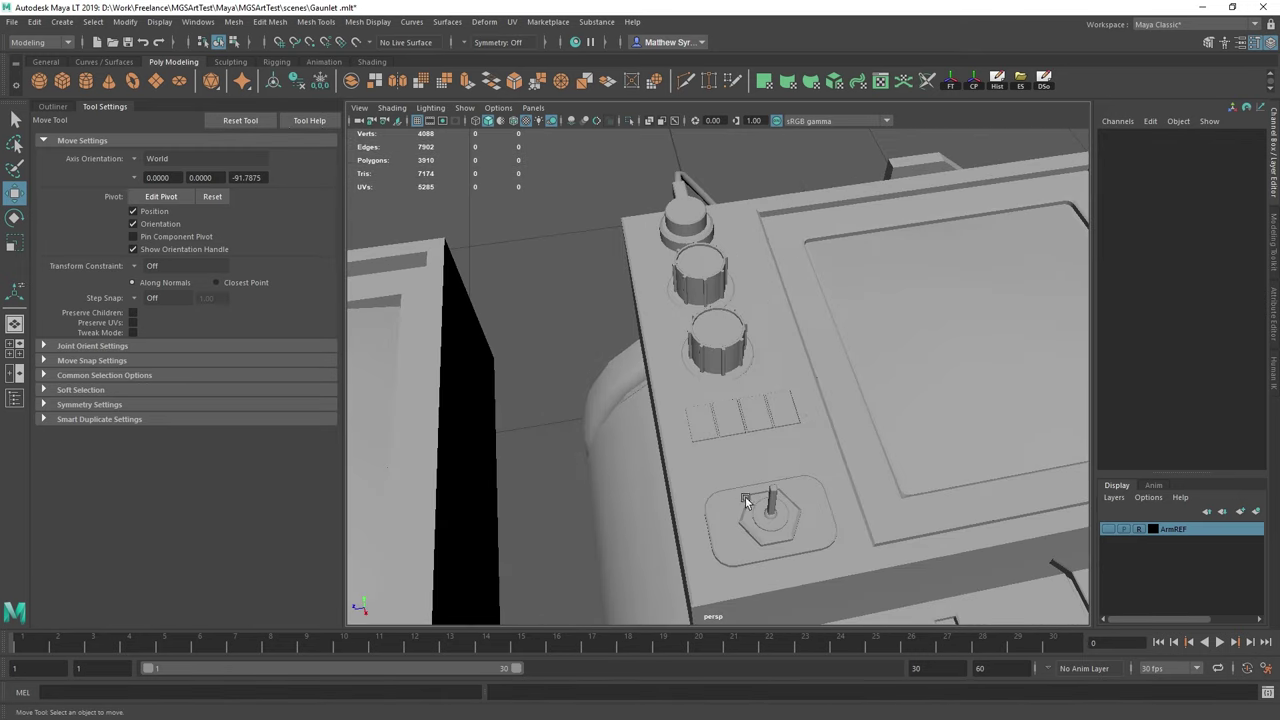
click(768, 494)
alt+drag(795, 528, 806, 498)
alt+middle_drag(783, 598, 765, 519)
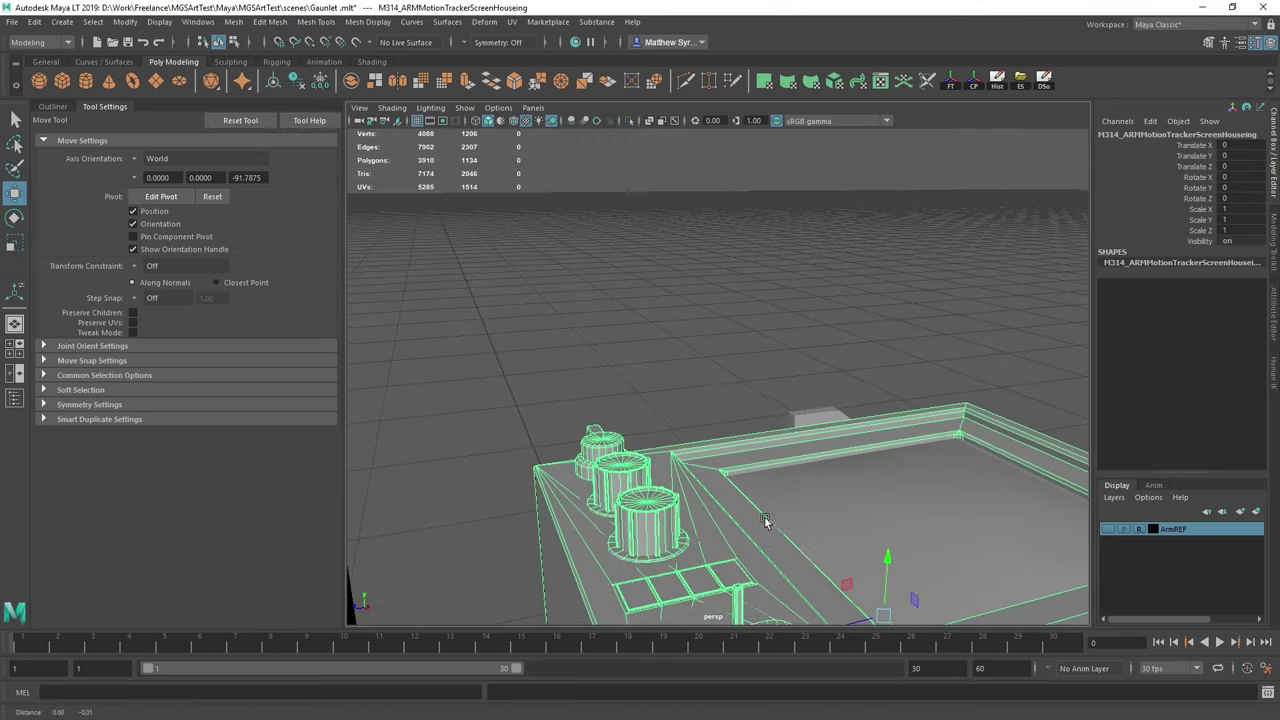
alt+drag(765, 520, 729, 422)
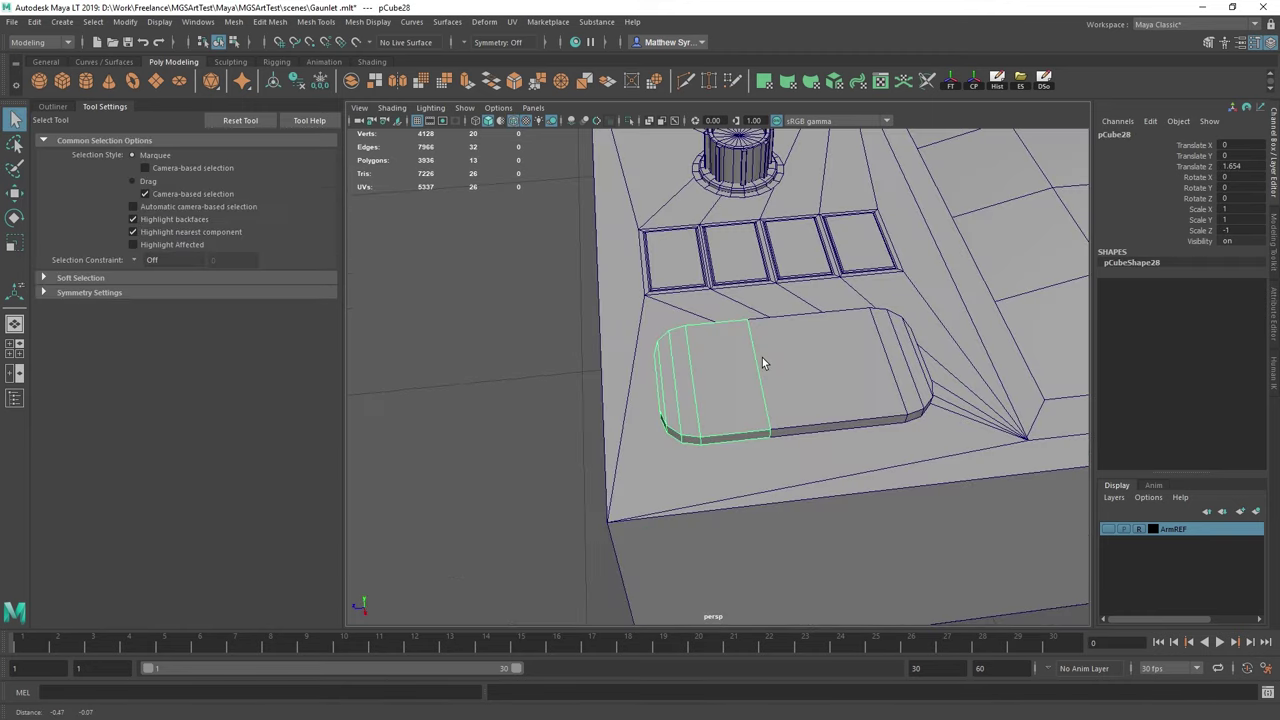
Combine the two mirrored halves of the rounded plate into one mesh.
alt+drag(762, 357, 655, 349)
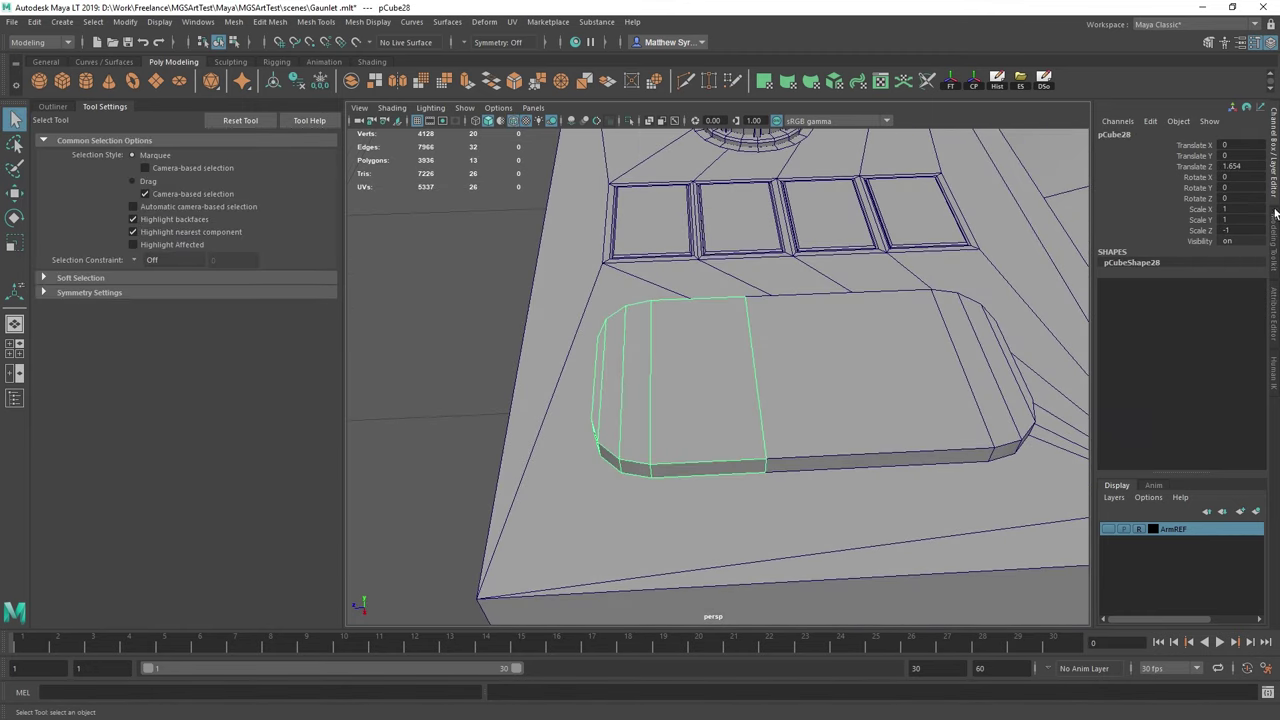
click(828, 347)
right_drag(775, 306, 737, 310)
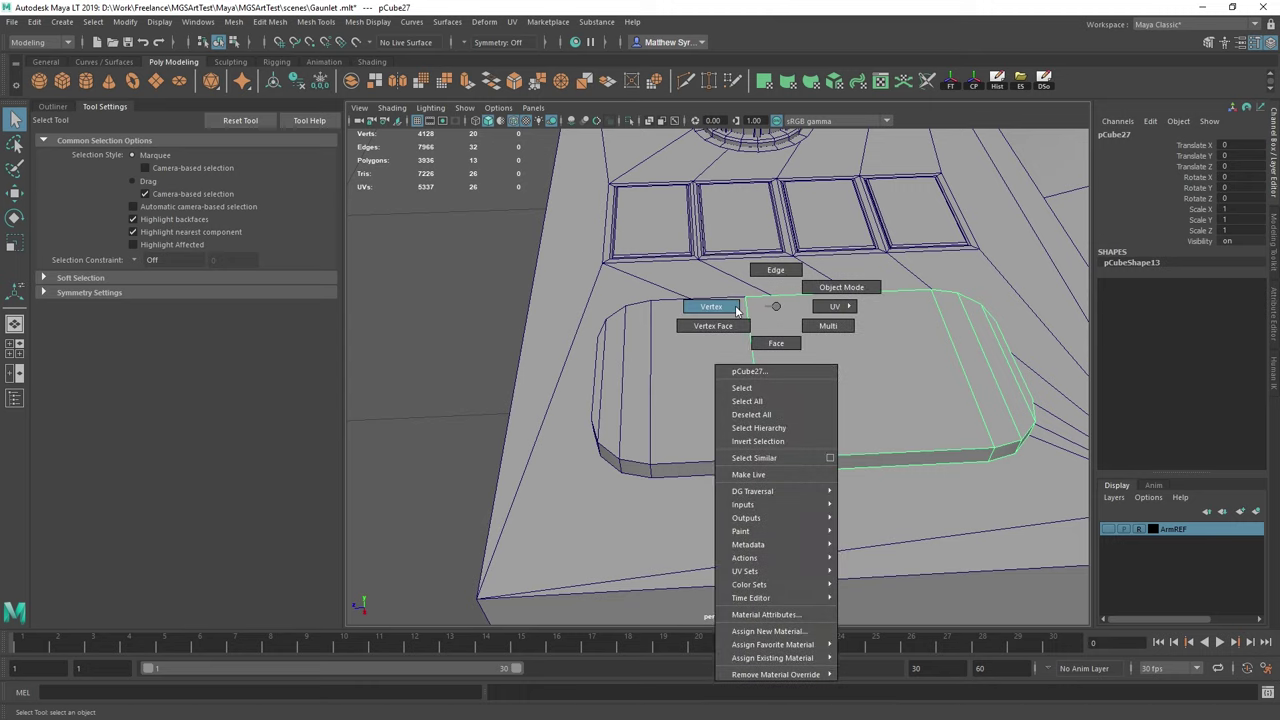
right_drag(818, 288, 822, 288)
shift+click(667, 346)
shift+right_drag(797, 346, 771, 584)
right_click(798, 317)
click(798, 335)
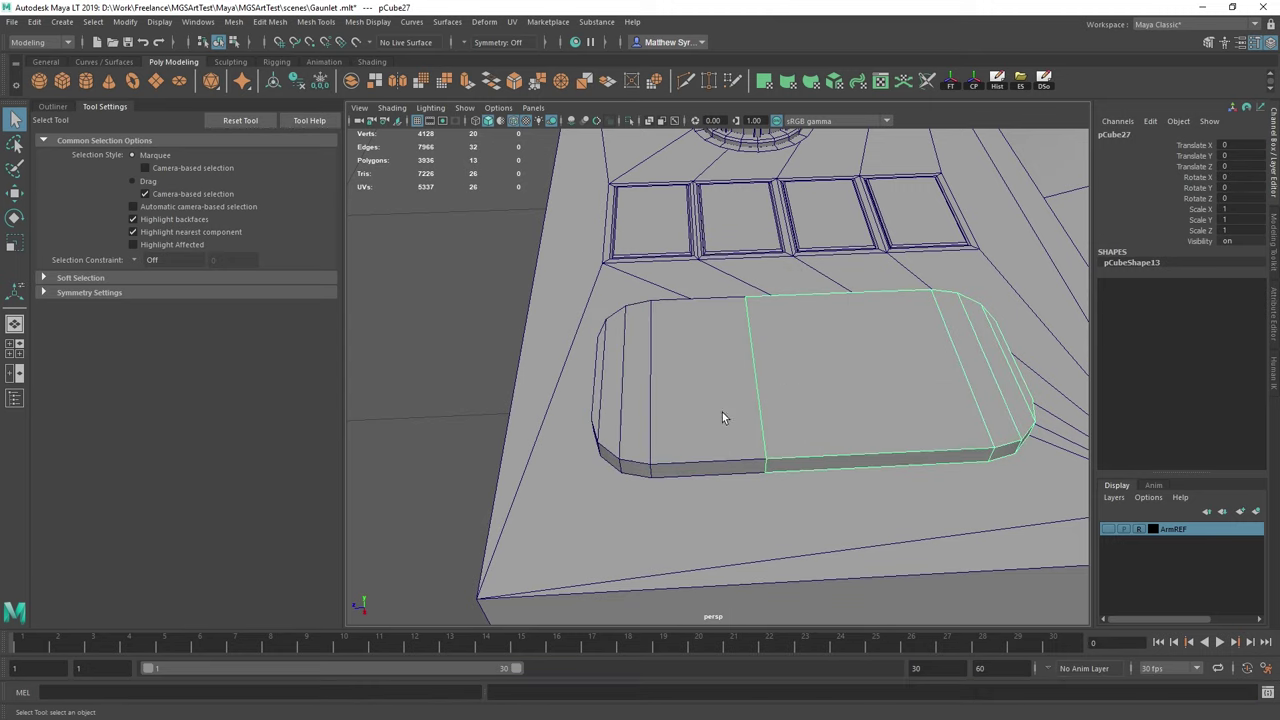
shift+click(720, 410)
shift+right_drag(818, 366, 798, 608)
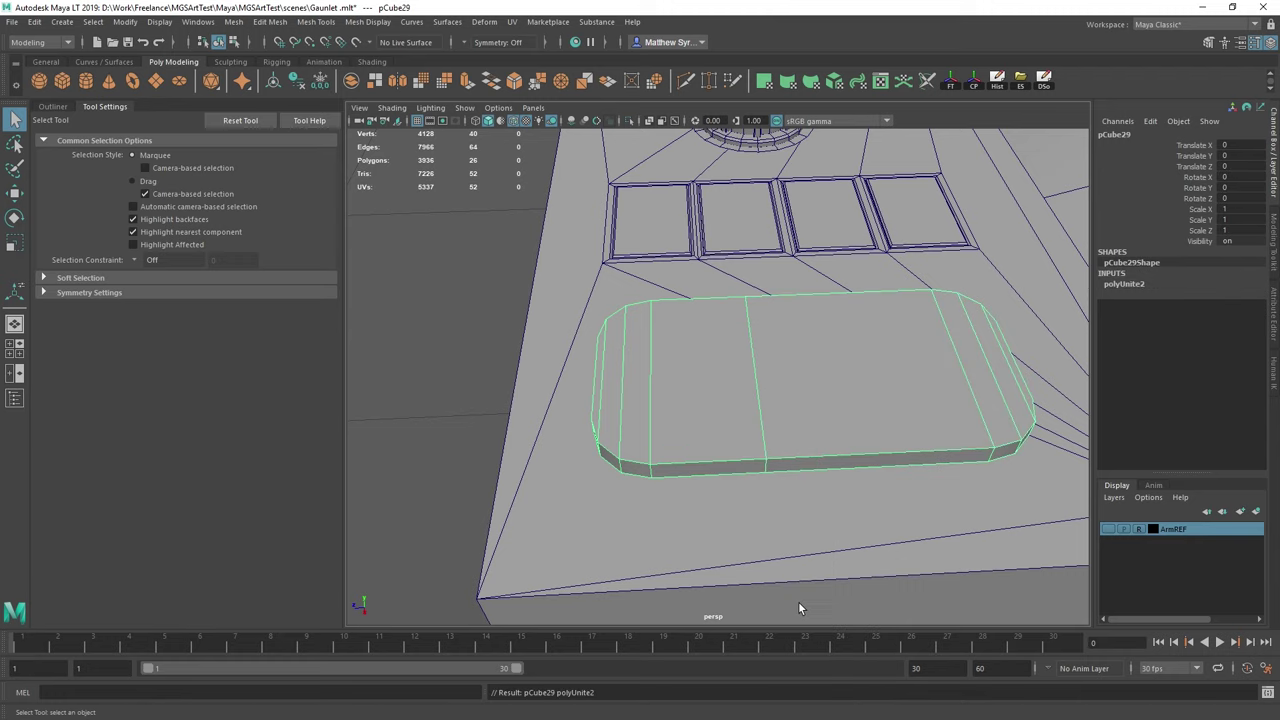
Merge the rounded plate's vertices along its centre seam.
right_drag(801, 335, 706, 317)
drag(687, 241, 812, 500)
shift+right_drag(831, 386, 848, 281)
Delete the centre seam edges from the rounded plate and return to object mode.
right_drag(745, 324, 744, 275)
double_click(742, 345)
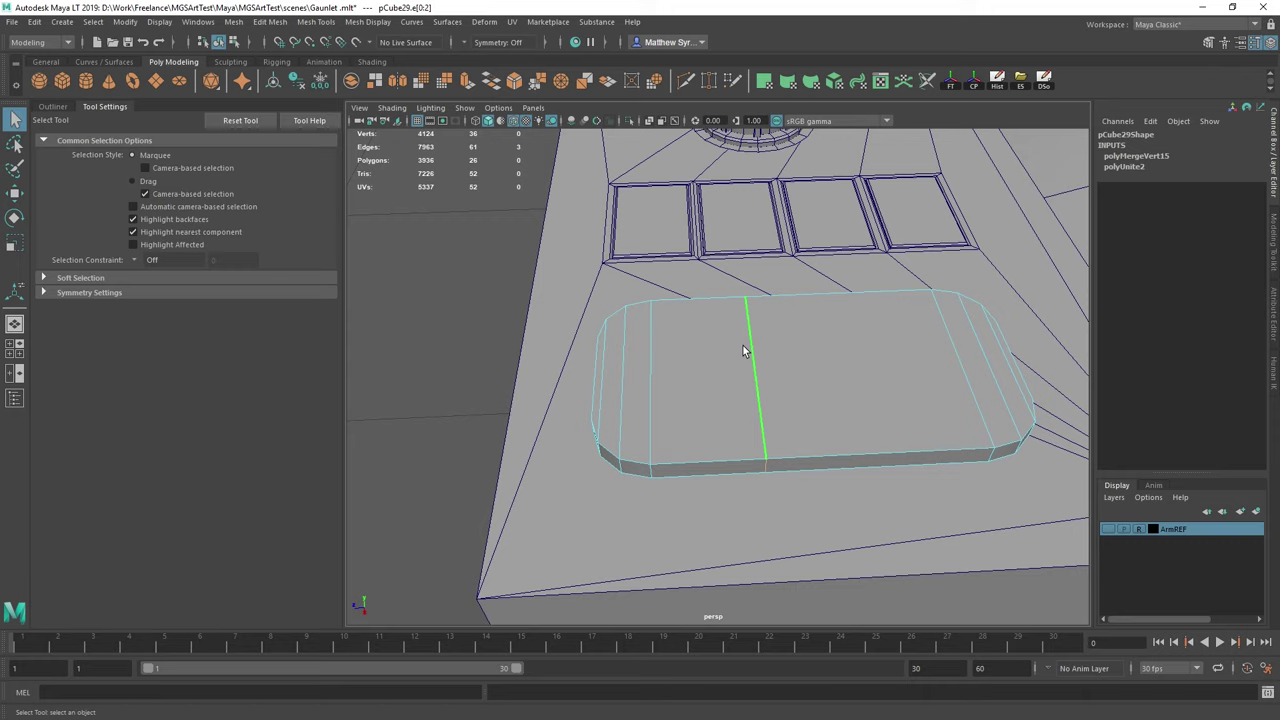
key(Delete)
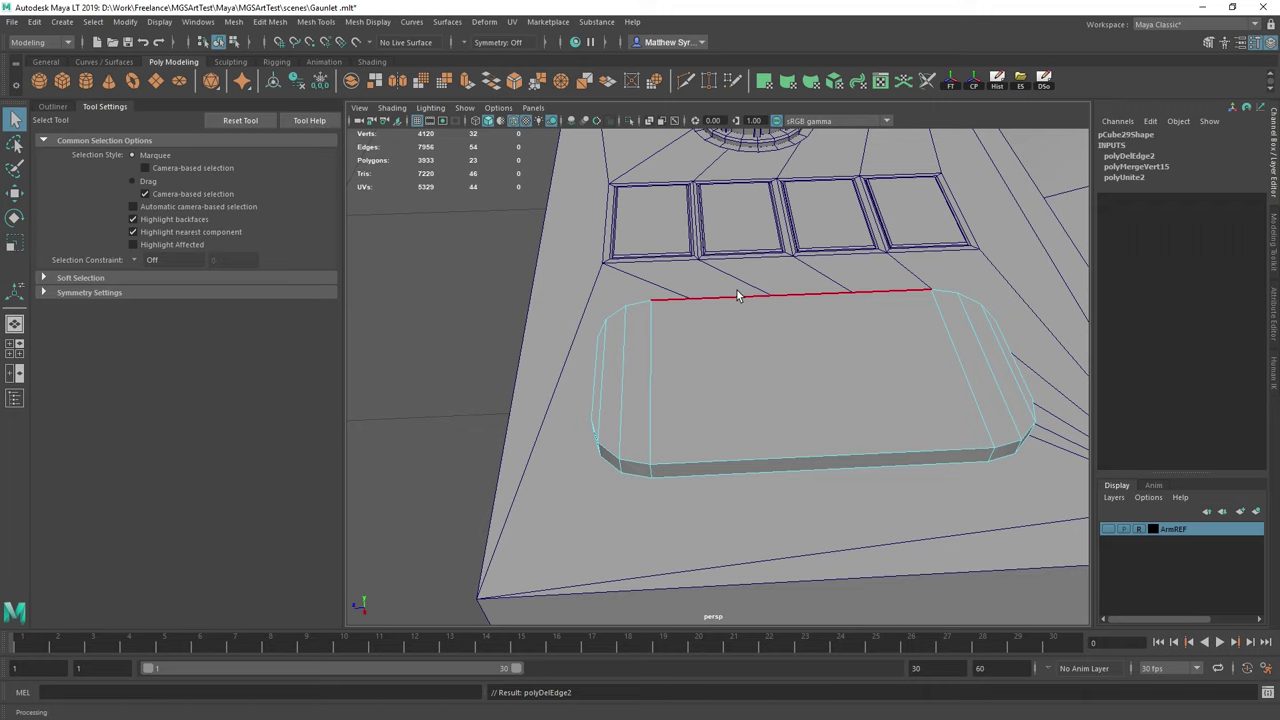
right_drag(784, 332, 836, 307)
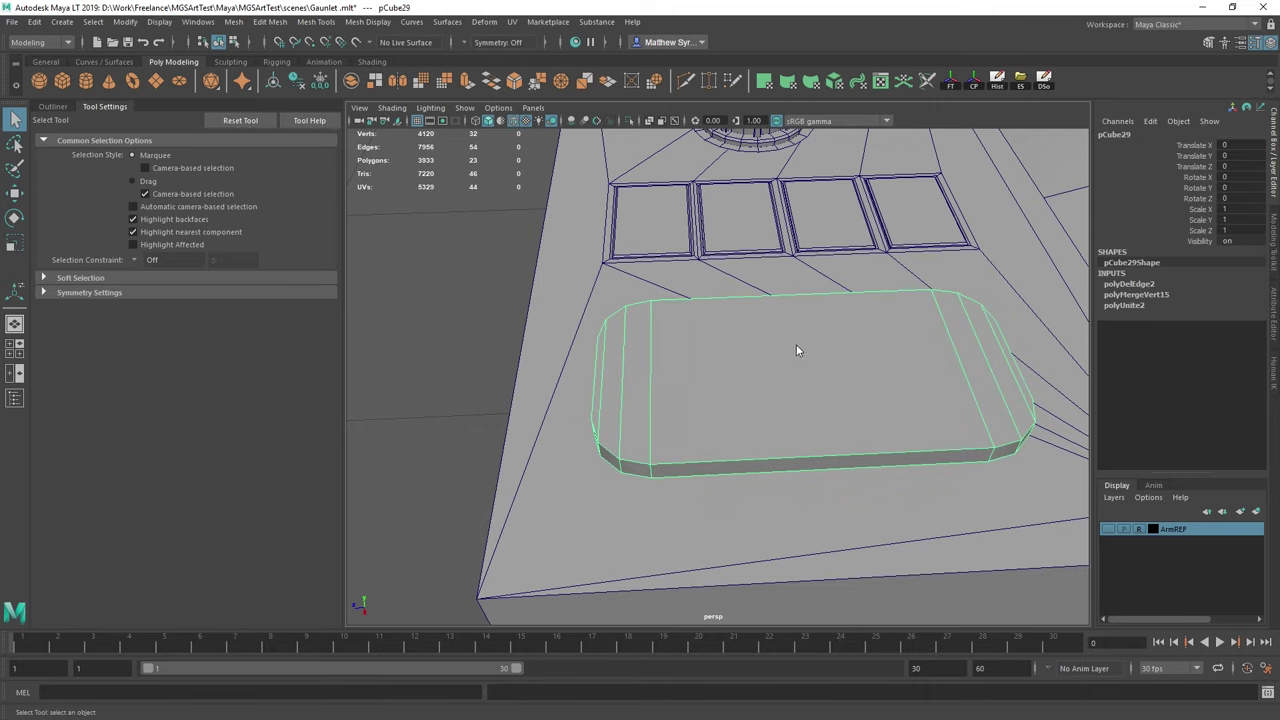
Bevel the rounded plate's top perimeter edges with a fraction of 0.4 and return to object mode.
right_drag(797, 346, 795, 303)
double_click(756, 441)
shift+double_click(742, 305)
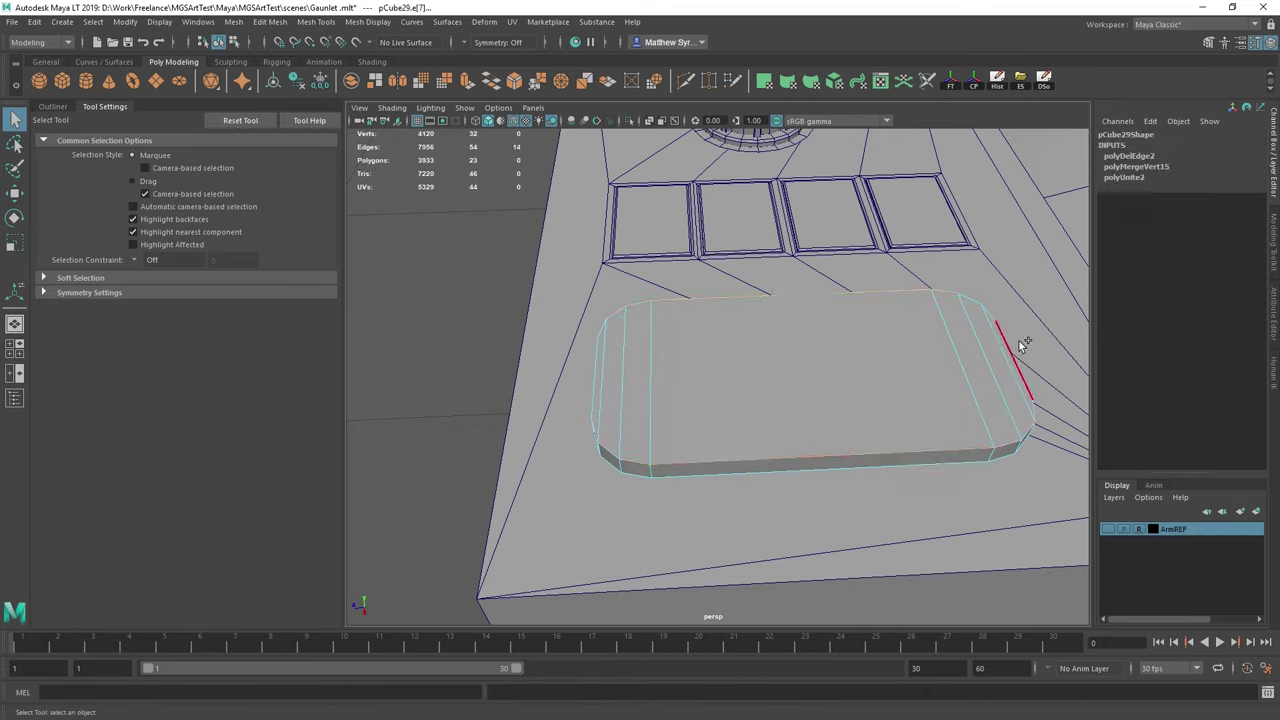
shift+click(1018, 350)
shift+click(590, 361)
shift+right_drag(694, 356, 768, 360)
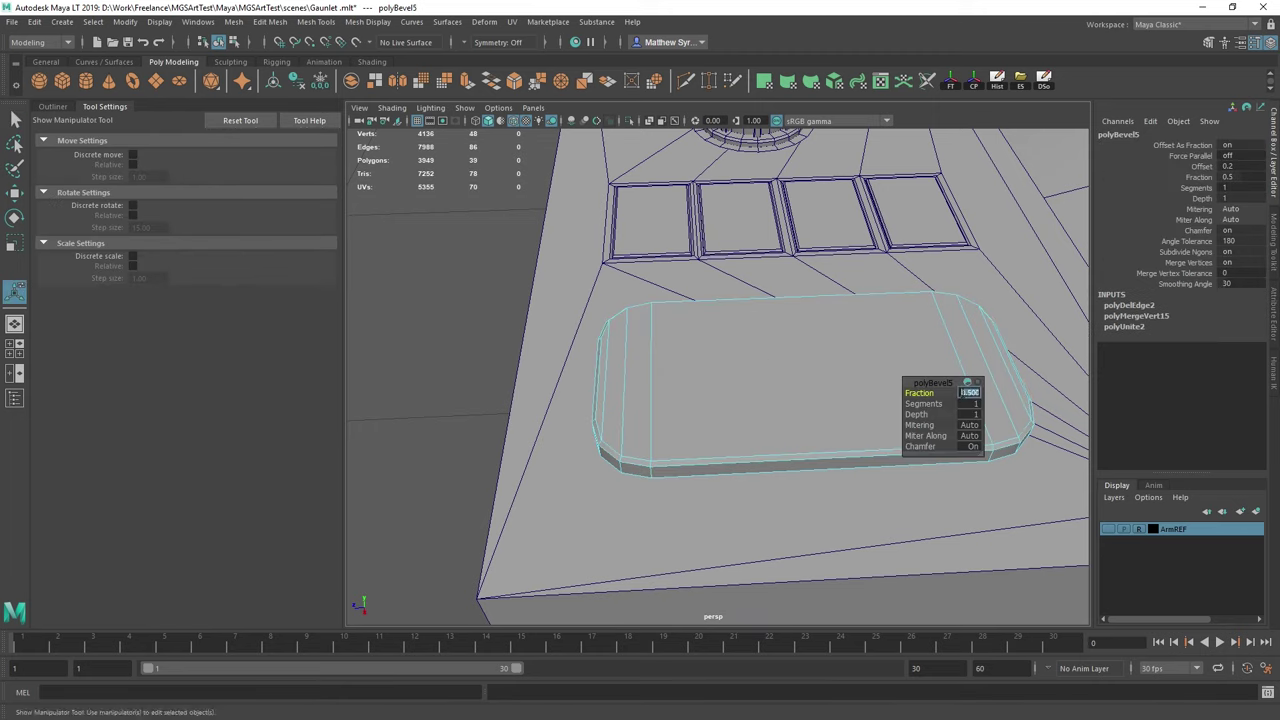
key(Return)
alt+drag(803, 377, 766, 354)
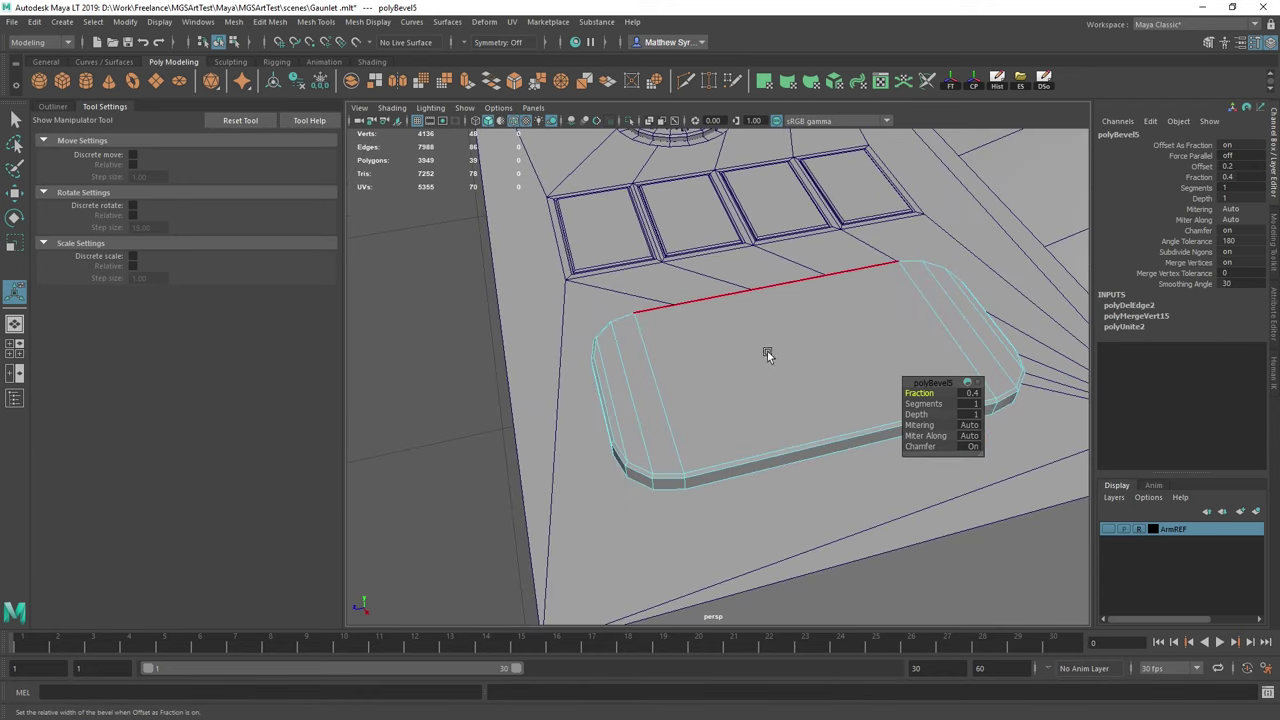
right_drag(767, 354, 811, 345)
Switch to the browser to study the Alien isolation motion tracker reference on ArtStation, and return to Maya.
scroll(838, 338, down, 3)
alt+middle_drag(839, 337, 720, 417)
scroll(720, 417, down, 5)
alt+drag(720, 417, 711, 362)
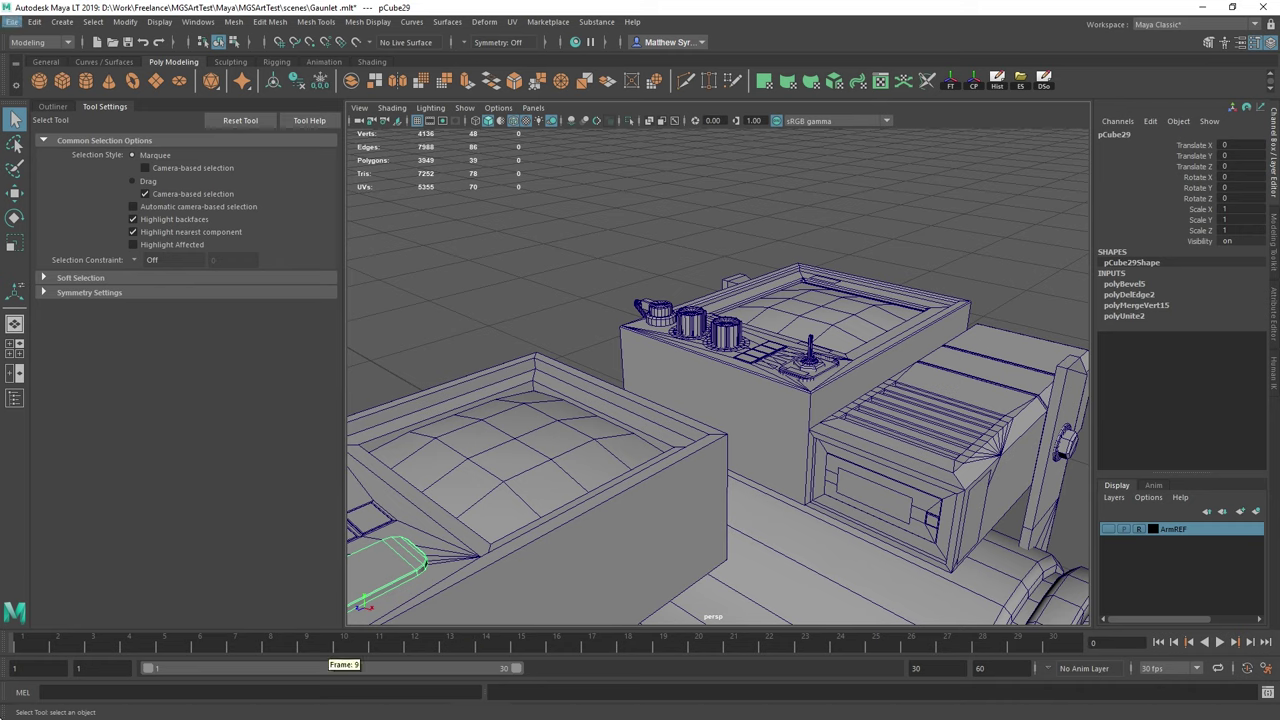
key(alt)
key(alt+Tab)
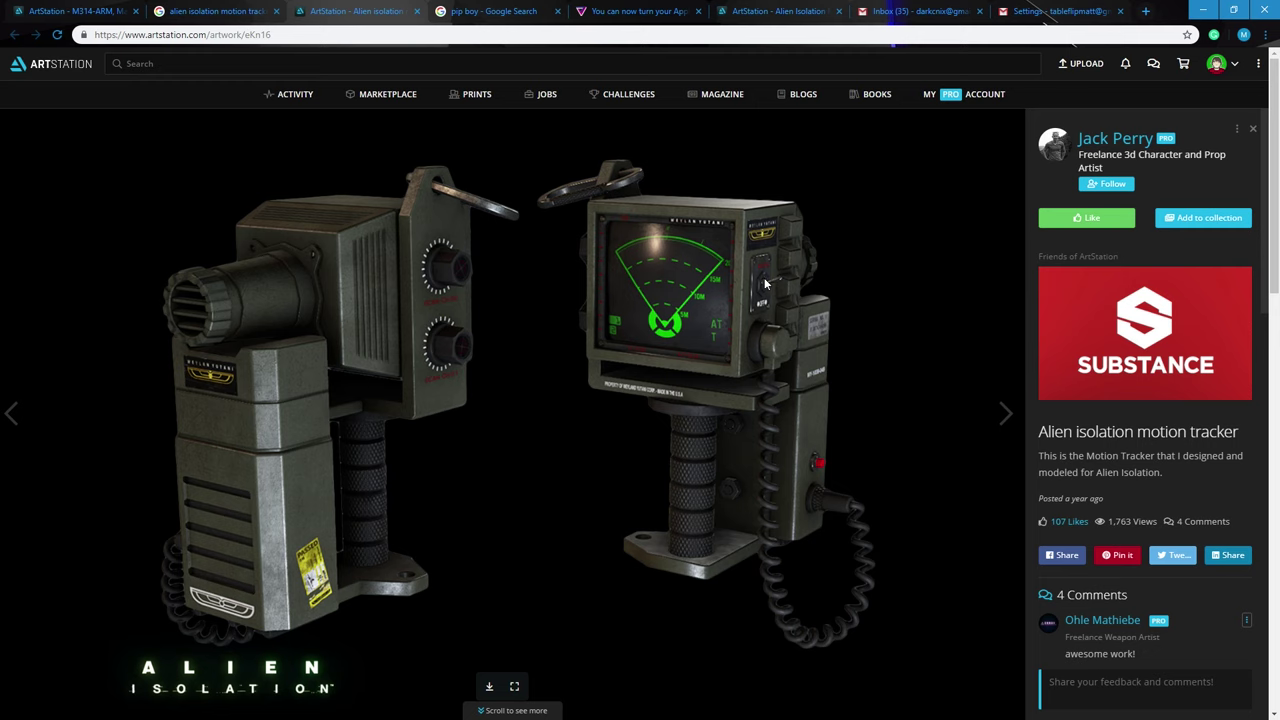
key(alt+Tab)
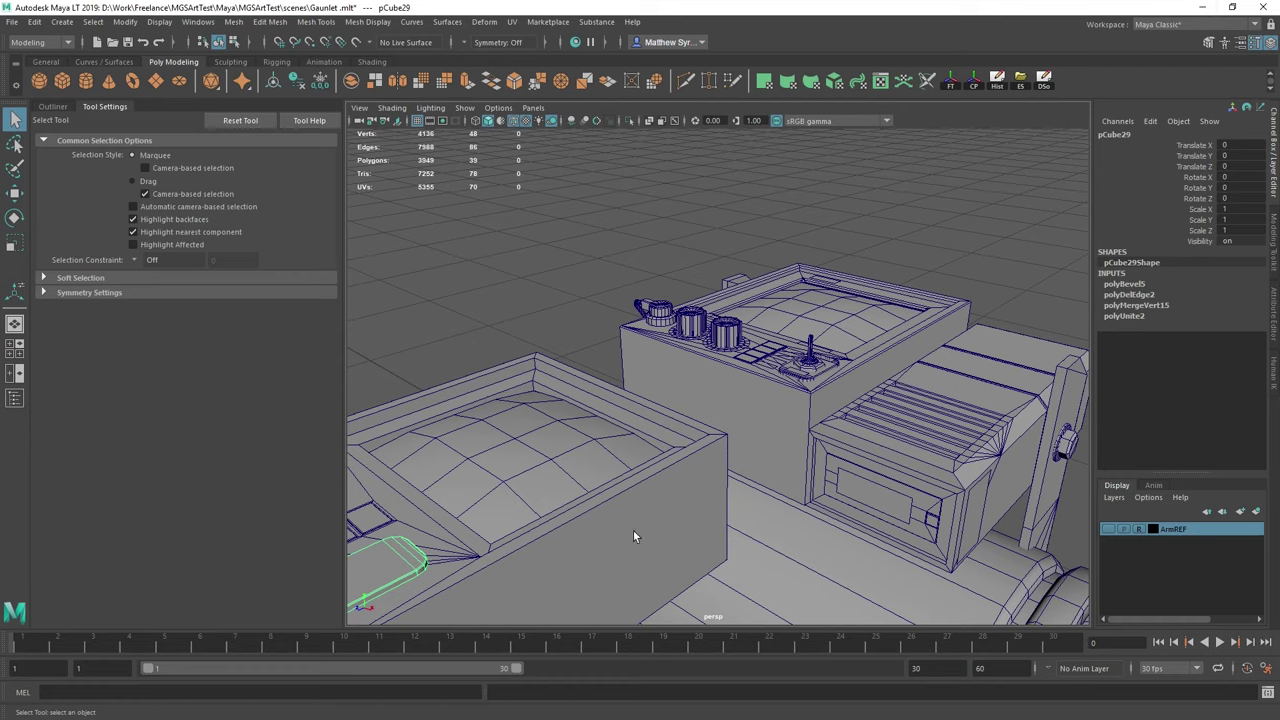
Create a polygon cube and snap it to a vertex on the housing's top by the rounded plate.
alt+drag(528, 508, 629, 408)
alt+middle_drag(629, 408, 766, 447)
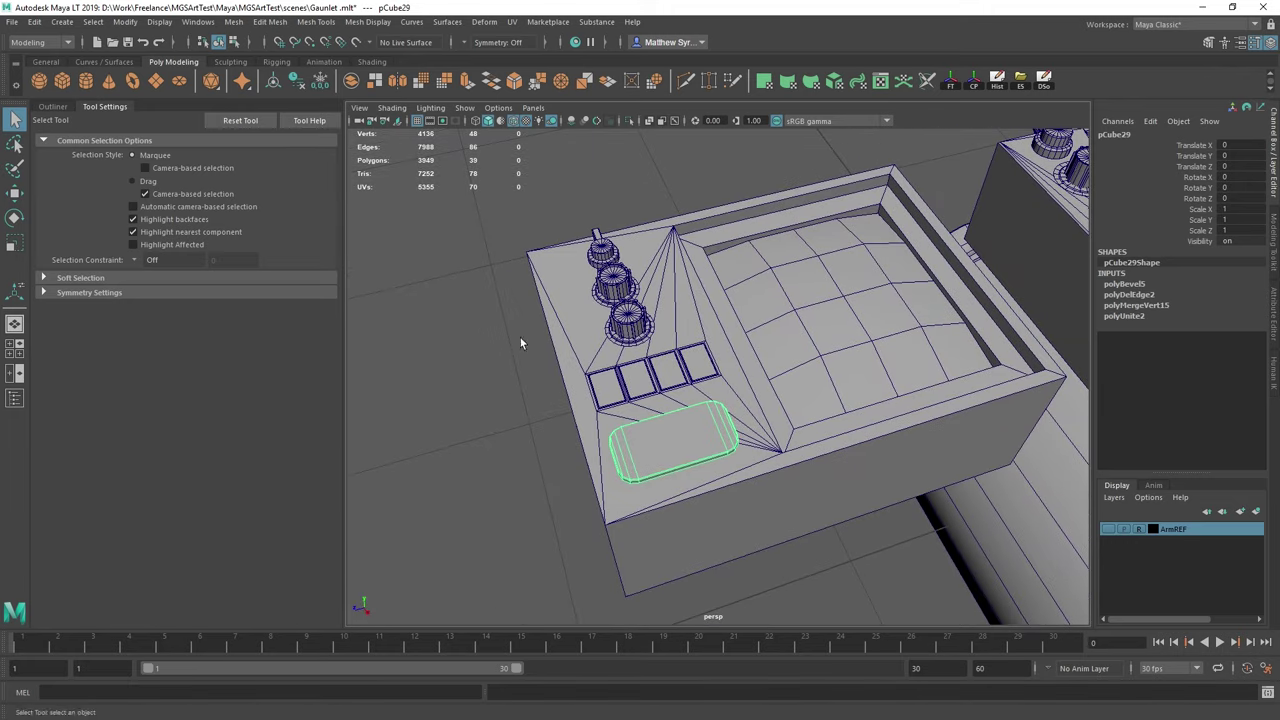
click(59, 81)
scroll(840, 440, down, 10)
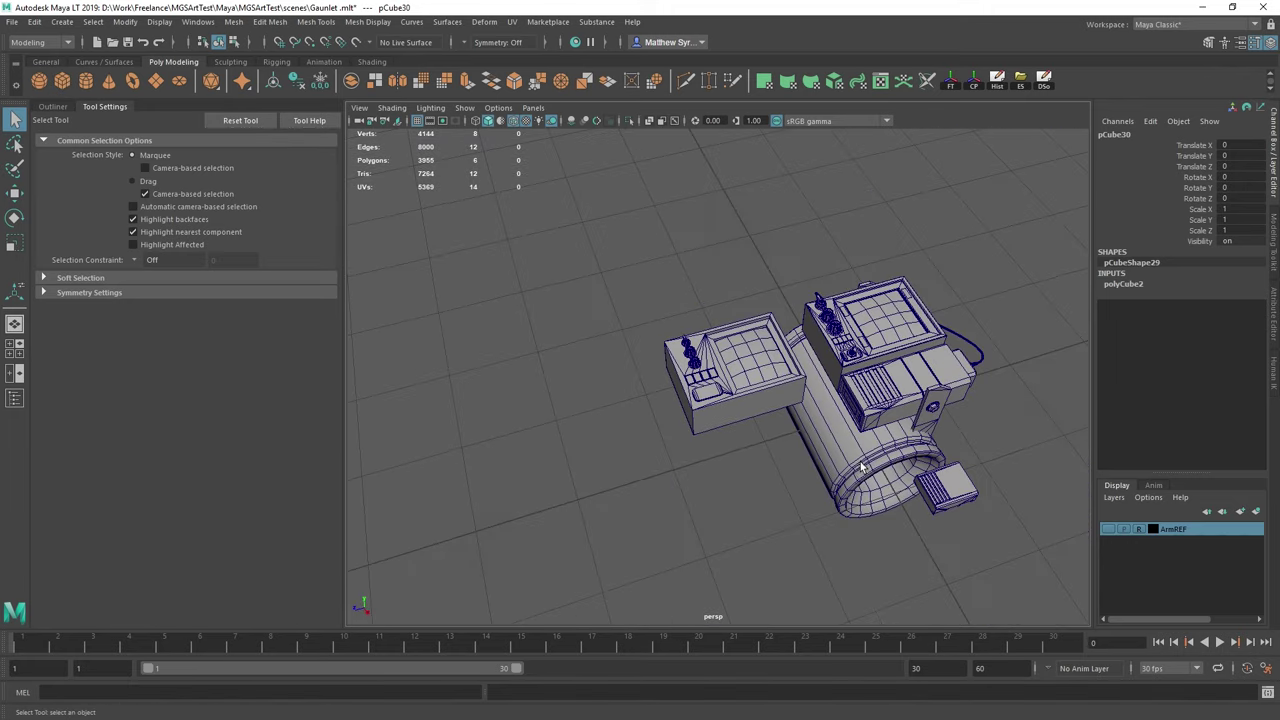
key(w)
key(v)
drag(851, 414, 699, 392)
key(f)
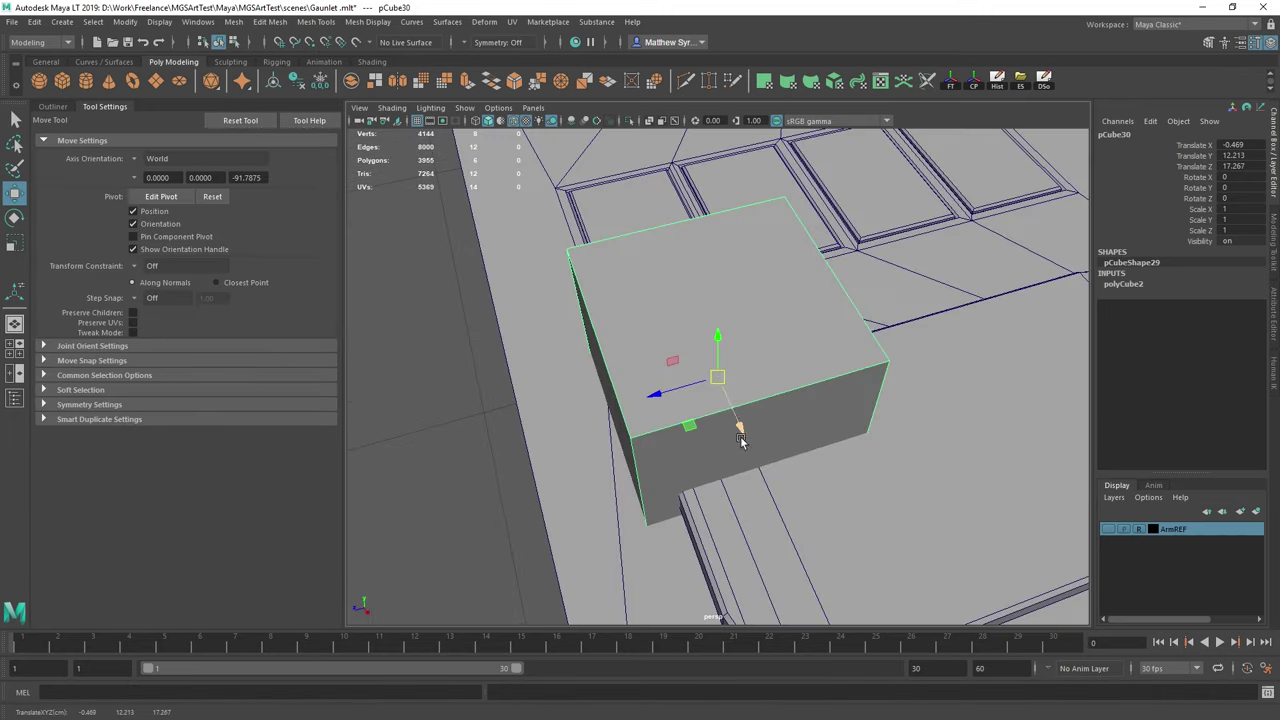
Move the cube over the rounded plate beside the four square buttons, at about X 0.187 and Z 16.453.
scroll(800, 458, down, 6)
alt+middle_drag(814, 463, 740, 511)
drag(662, 480, 677, 541)
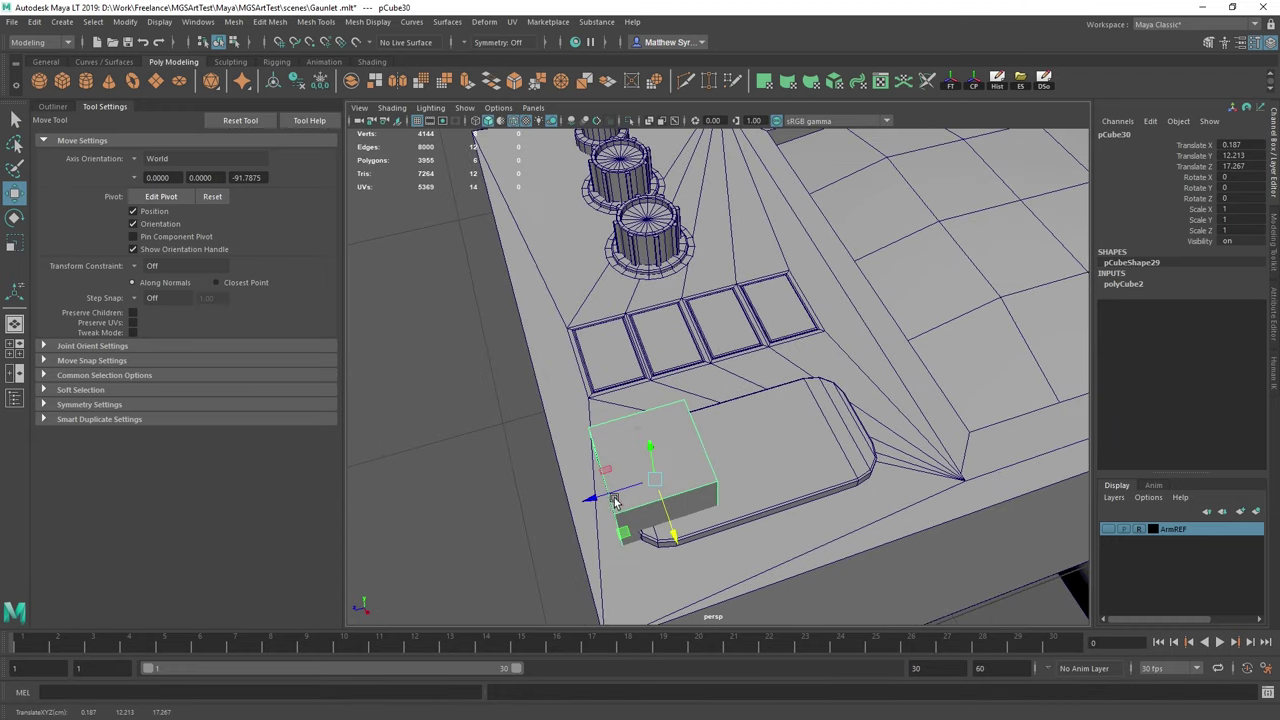
drag(610, 499, 684, 484)
key(f)
scroll(700, 460, down, 6)
alt+middle_drag(680, 443, 680, 500)
alt+drag(680, 500, 840, 400)
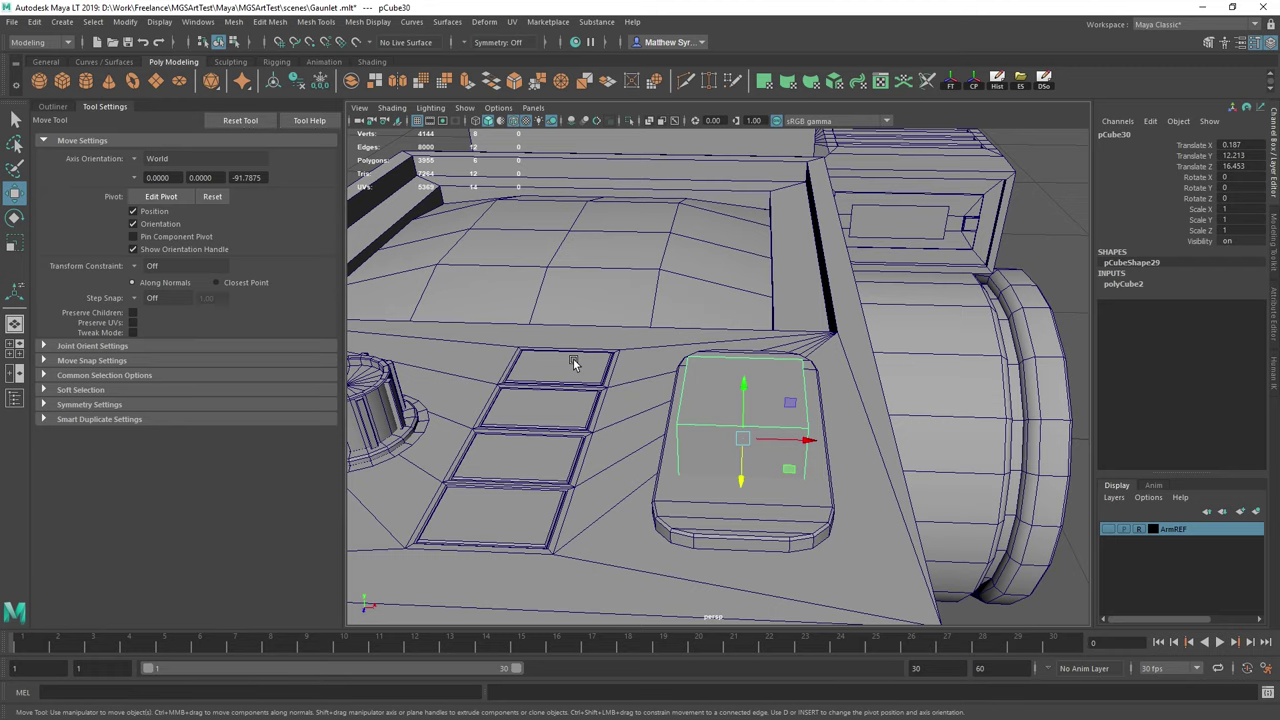
Reposition the cube to about X 0.296, Y 12.429 and flatten it to a Y scale of about 0.166.
scroll(739, 376, down, 2)
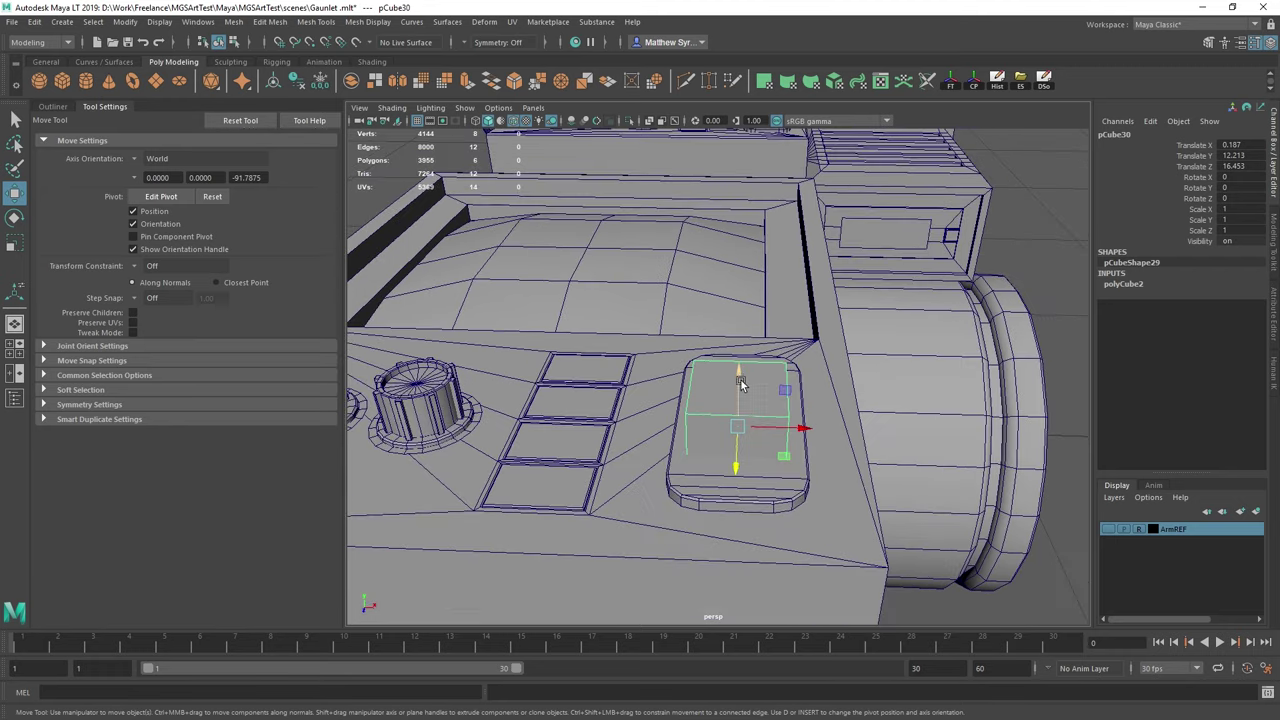
alt+drag(807, 395, 773, 396)
scroll(782, 422, up, 3)
drag(789, 478, 806, 440)
mouse_move(747, 395)
mouse_down()
mouse_move(743, 437)
mouse_move(749, 323)
mouse_move(748, 398)
mouse_up()
key(r)
key(w)
key(e)
key(r)
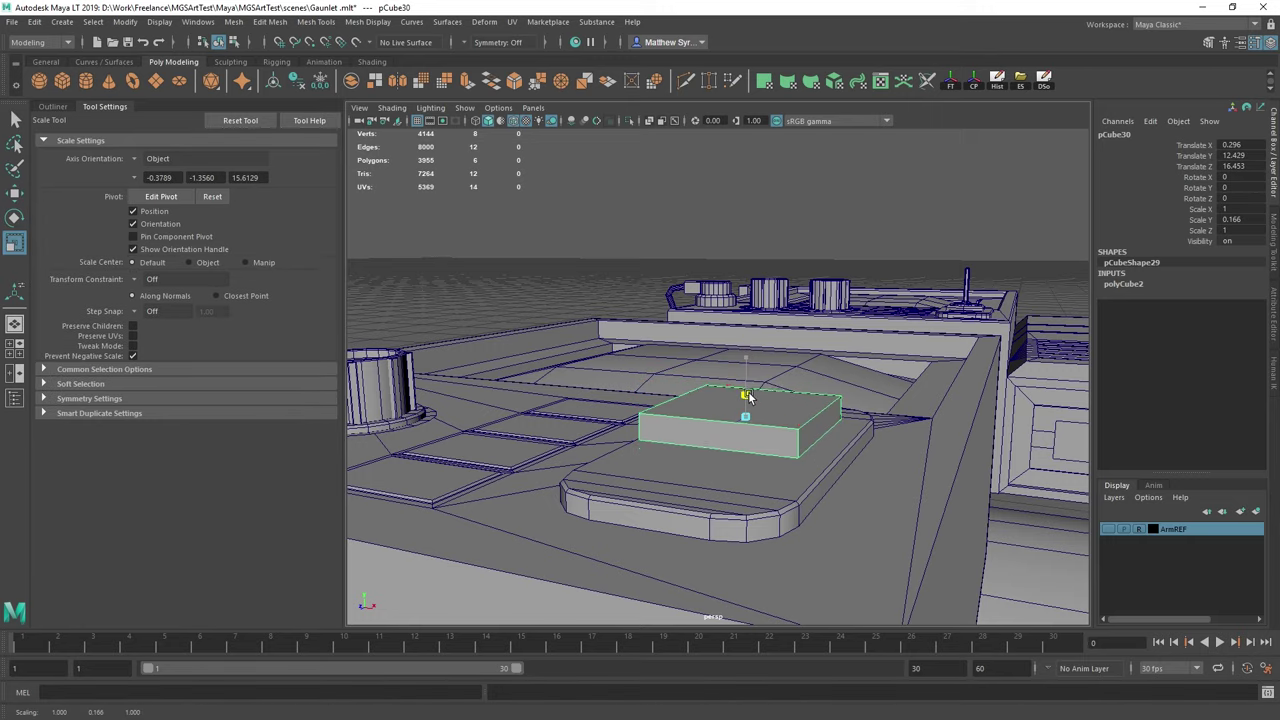
Duplicate the flattened cube and shrink the copy to about 0.413 in X scale and 0.872 in Z scale.
alt+drag(830, 320, 795, 423)
scroll(728, 440, up, 4)
alt+middle_drag(800, 432, 811, 343)
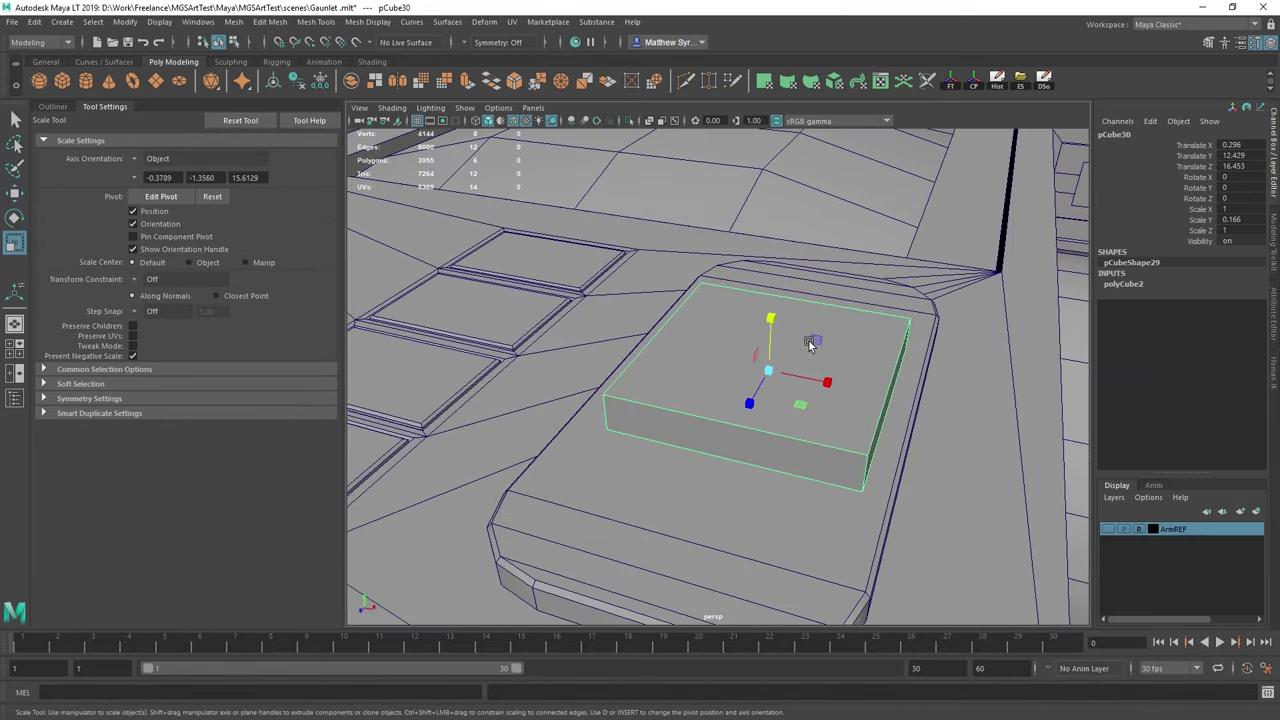
alt+drag(811, 343, 773, 355)
key(q)
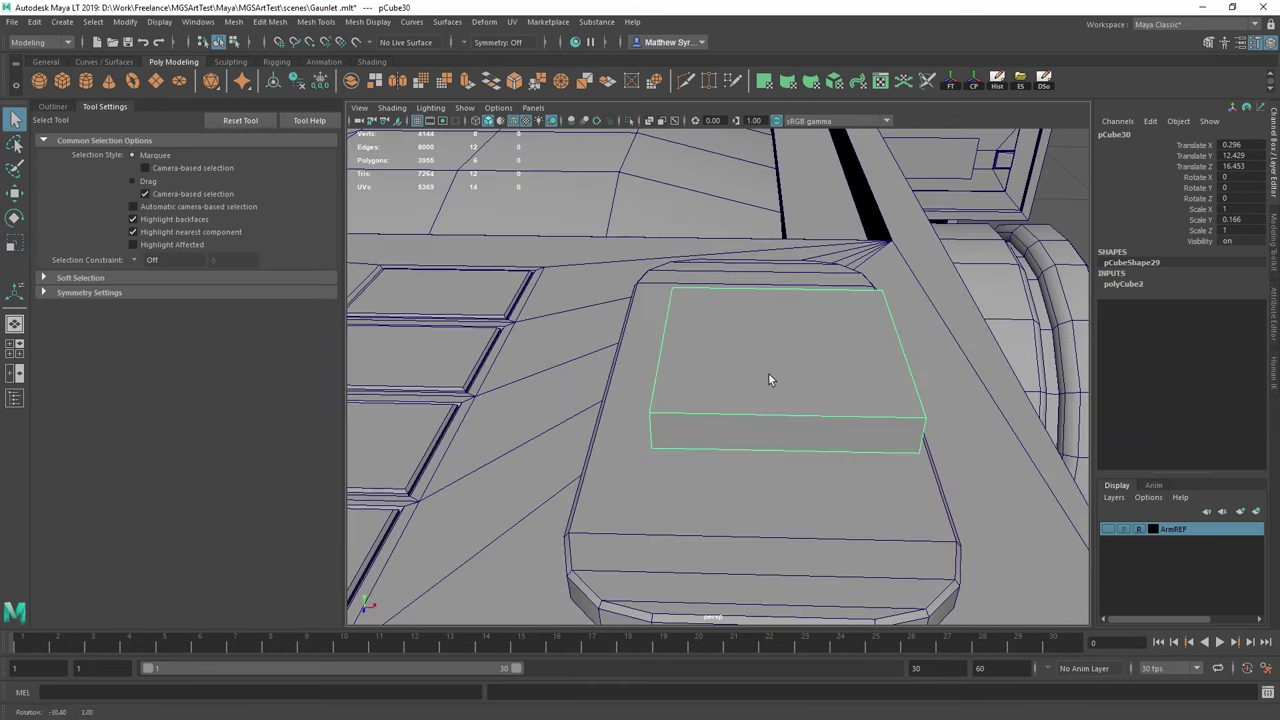
key(w)
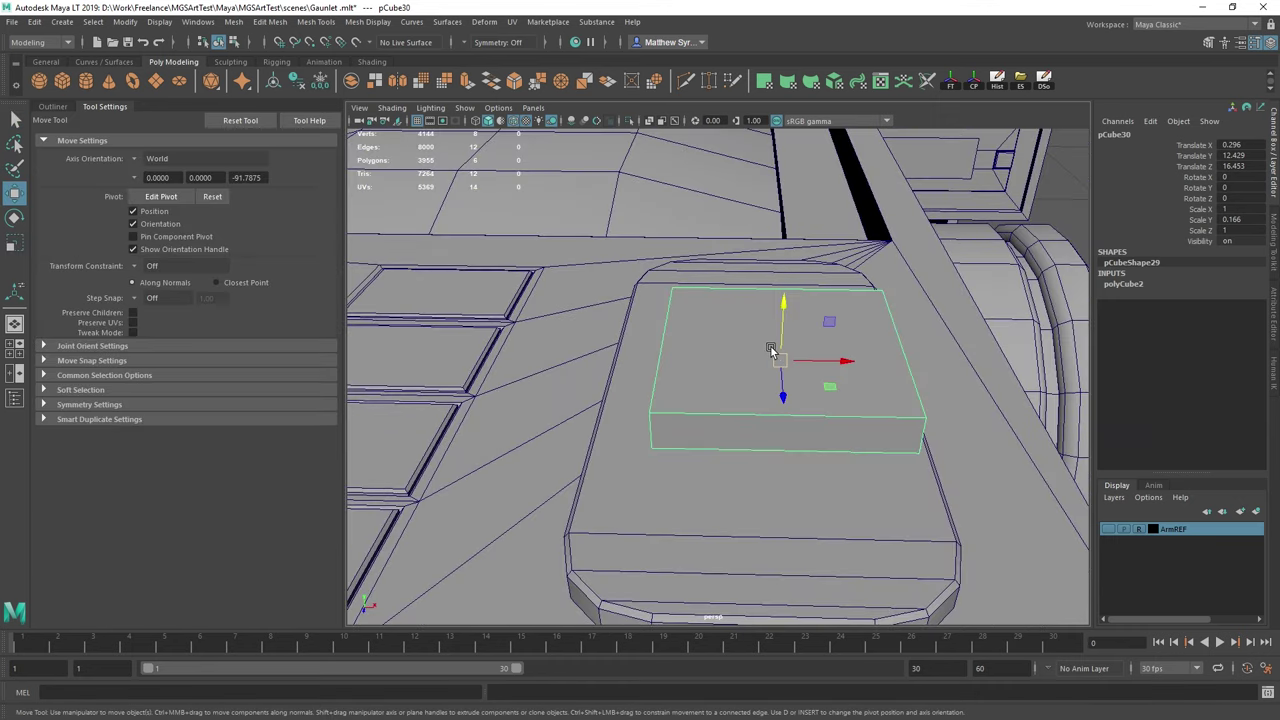
key(ctrl+d)
key(e)
key(r)
mouse_move(827, 362)
mouse_down()
mouse_move(800, 360)
mouse_move(815, 360)
mouse_up()
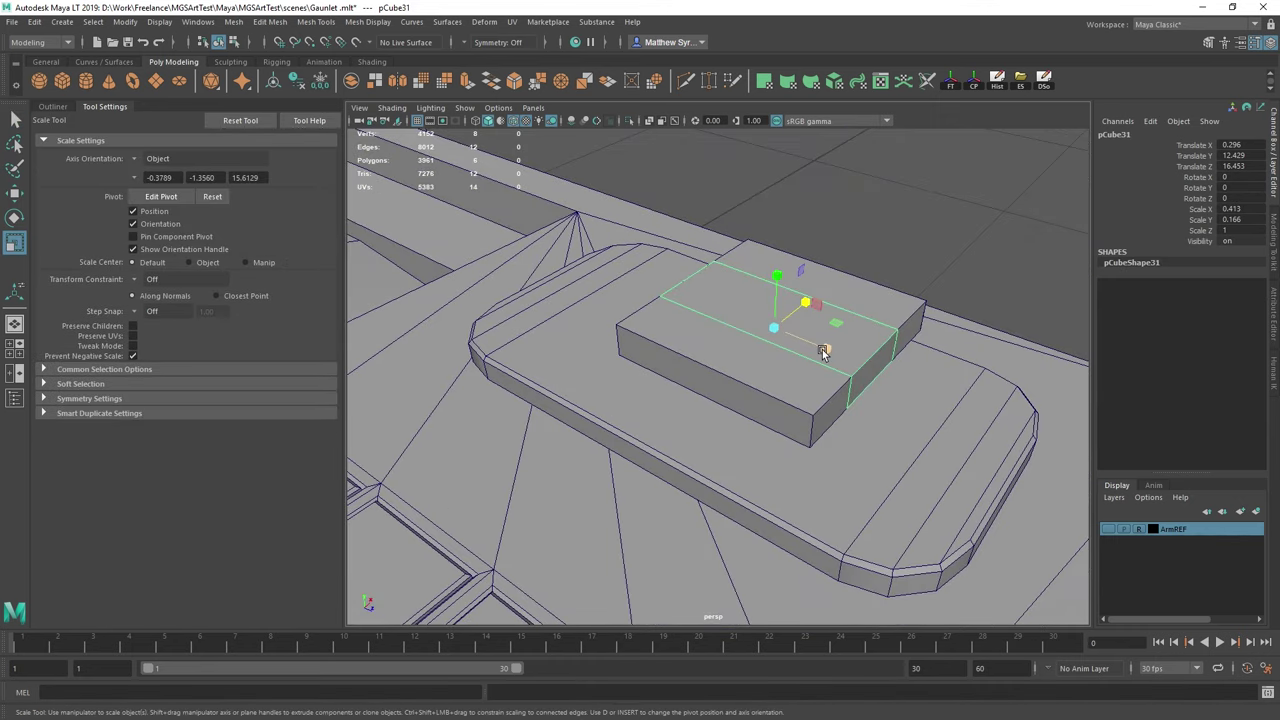
mouse_move(823, 351)
mouse_down()
mouse_move(805, 343)
mouse_move(817, 348)
mouse_up()
Stretch the inner duplicate vertically to a Y scale of about 0.497 so it passes through the flat block.
alt+drag(852, 365, 793, 367)
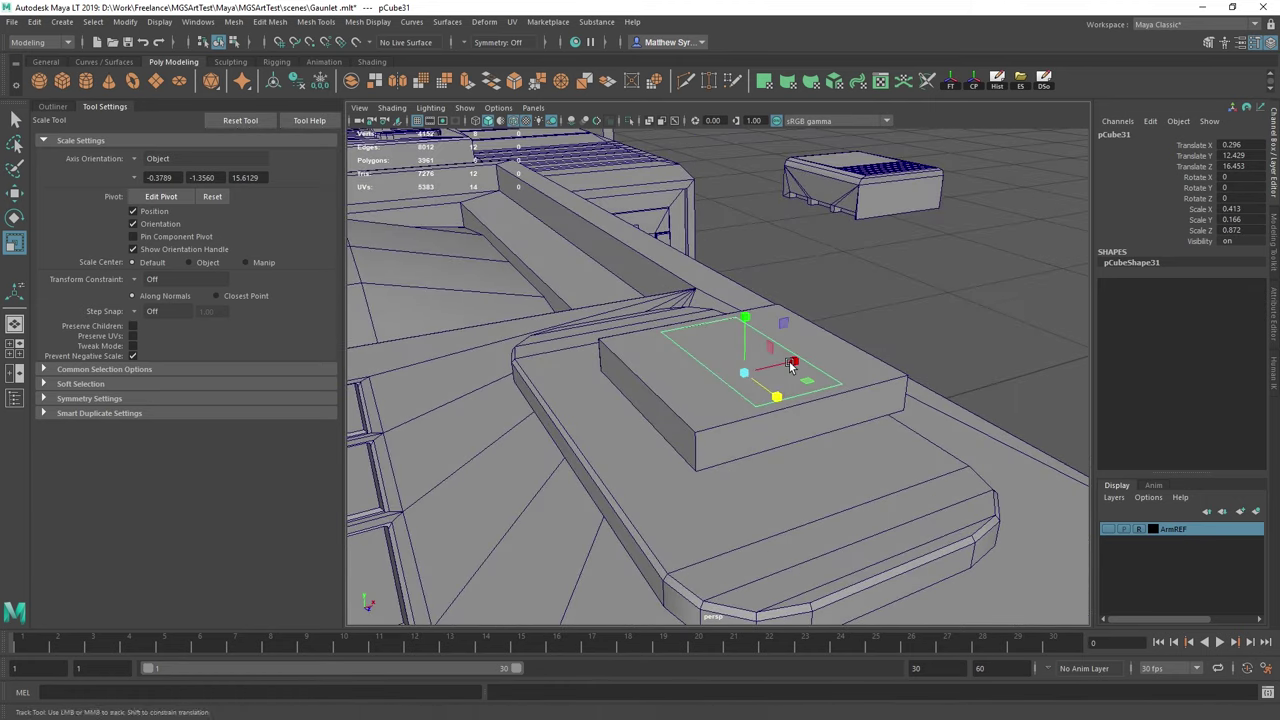
alt+right_drag(793, 367, 782, 400)
alt+drag(818, 400, 774, 449)
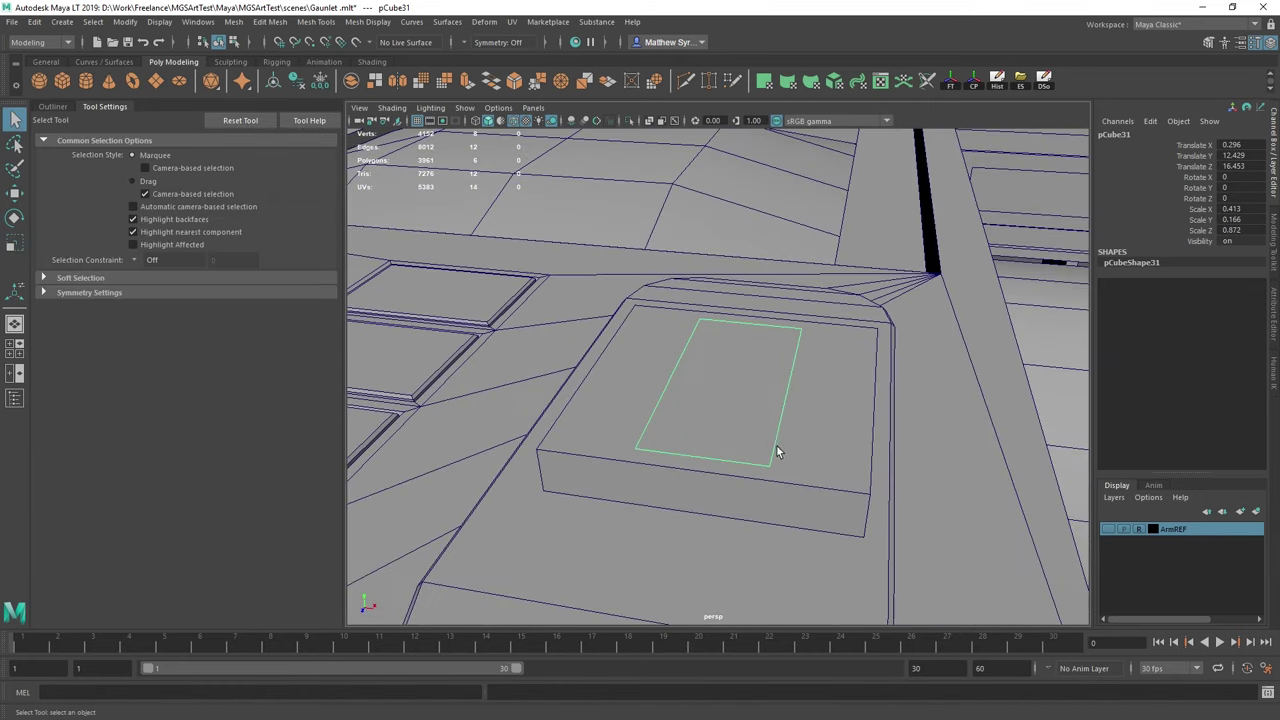
drag(731, 353, 726, 232)
alt+drag(749, 286, 795, 318)
alt+middle_drag(767, 372, 786, 287)
scroll(792, 279, down, 3)
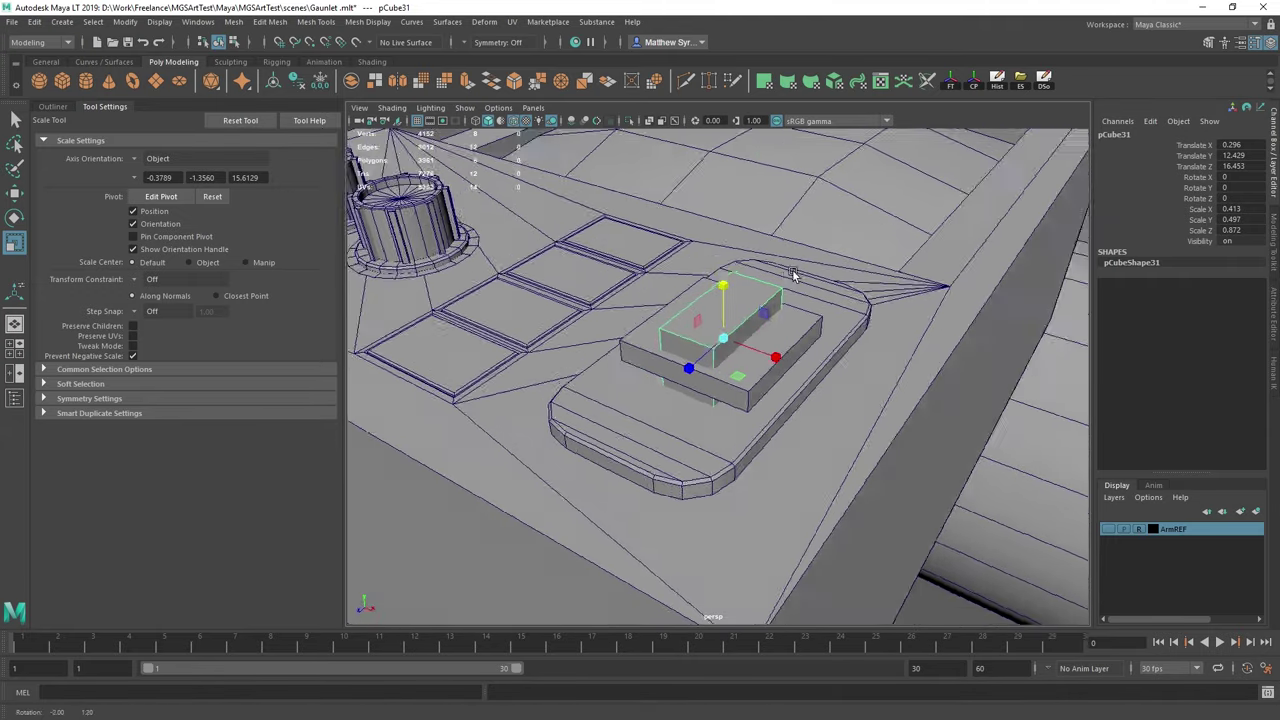
Subtract the inner block from the flat block with a Boolean difference and save the scene.
scroll(794, 279, up, 3)
alt+drag(788, 335, 783, 296)
alt+middle_drag(783, 296, 812, 348)
alt+drag(800, 352, 756, 386)
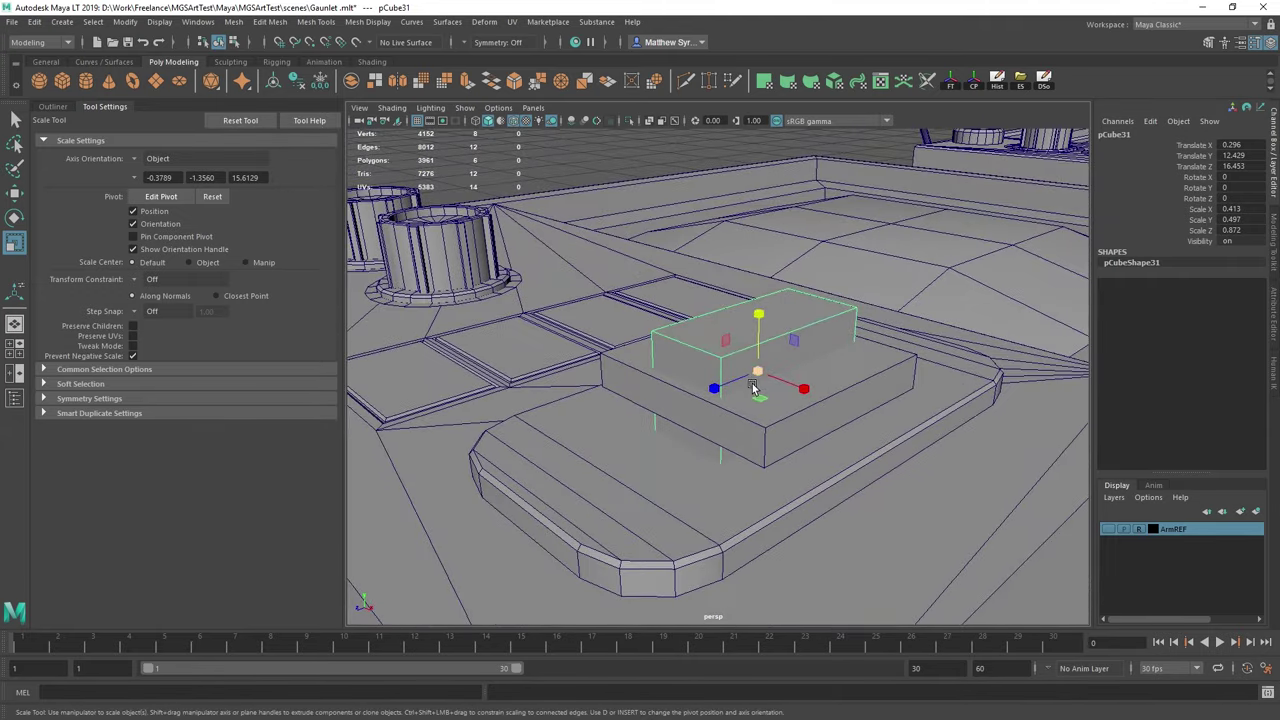
click(765, 420)
shift+click(792, 335)
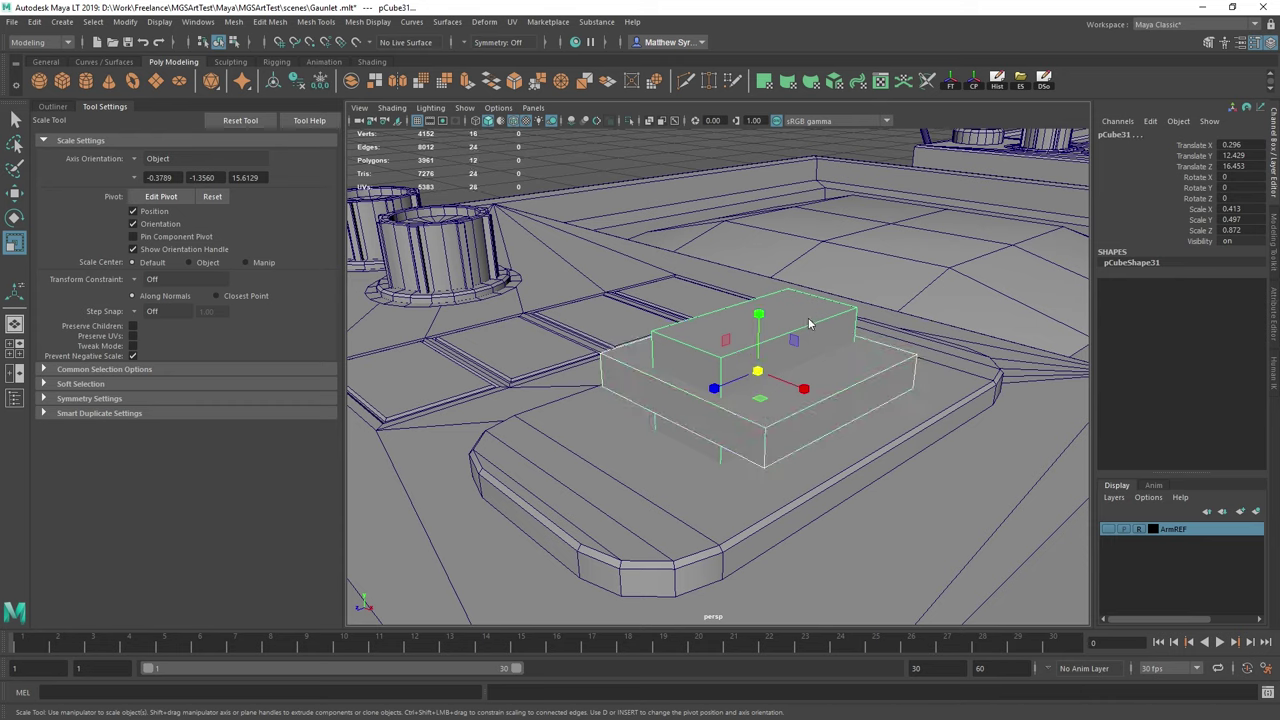
shift+right_drag(808, 319, 914, 586)
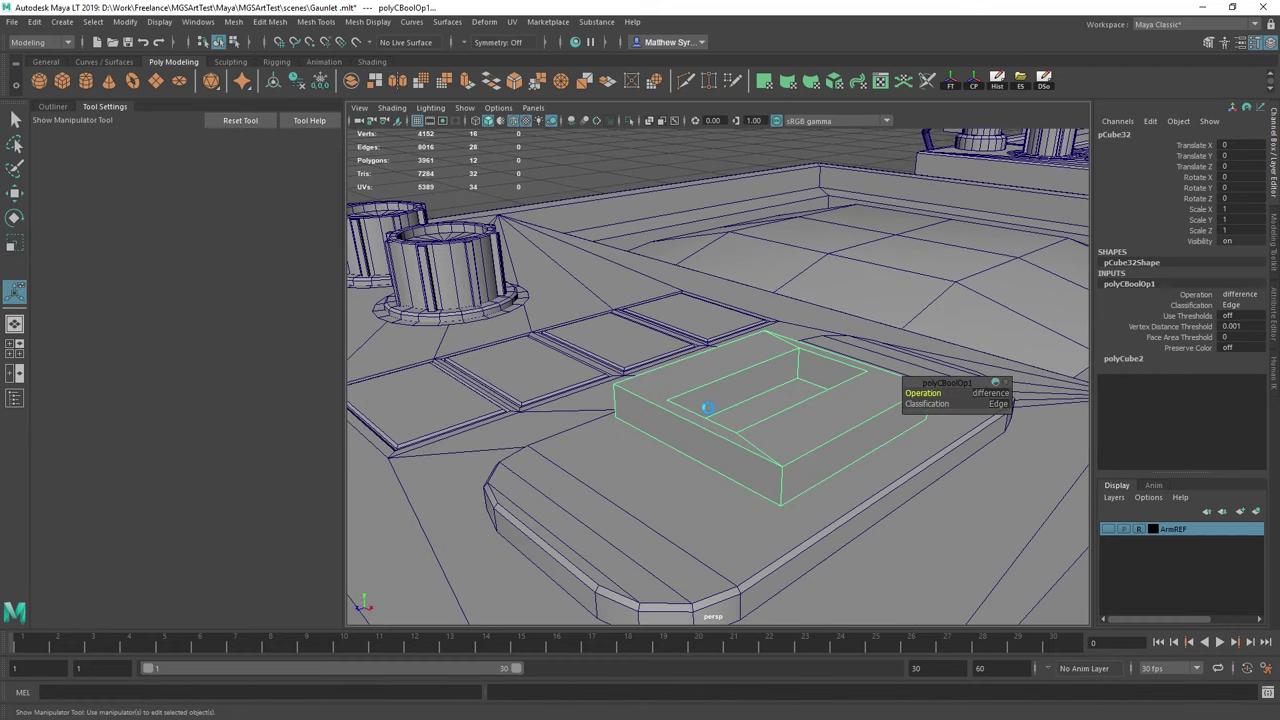
key(q)
key(ctrl+s)
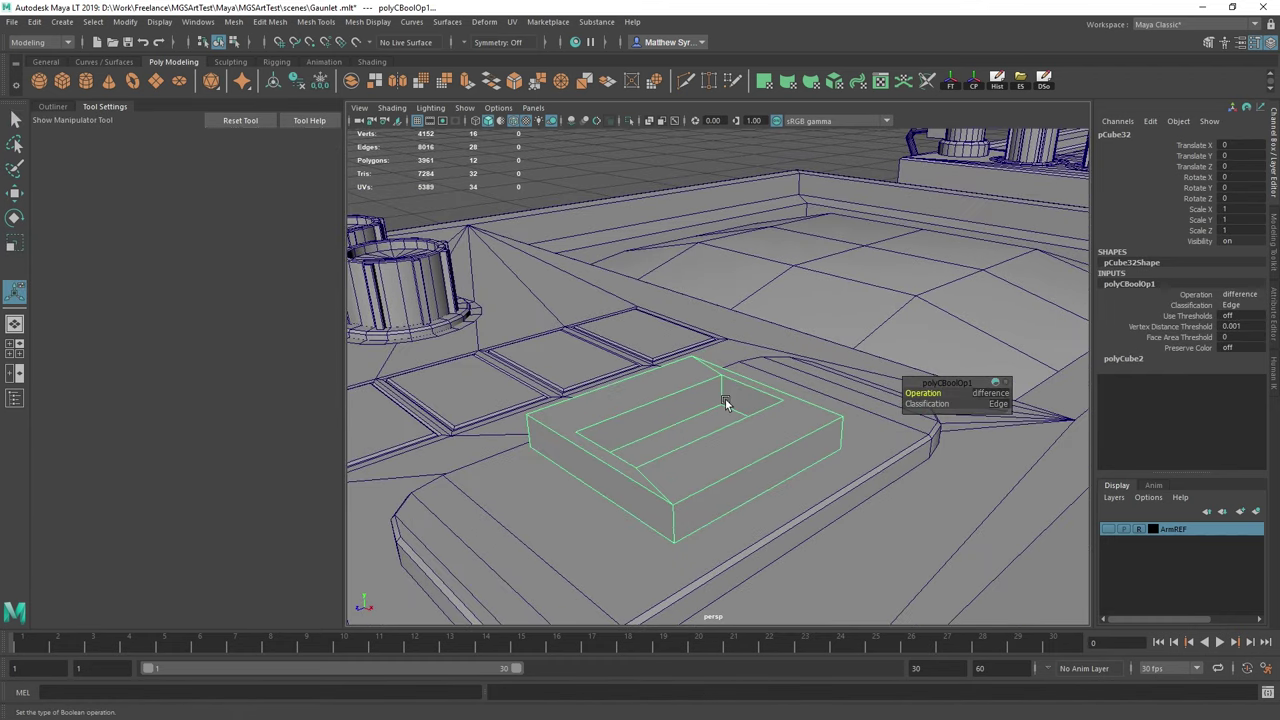
Delete the outer side and bottom faces of the recessed block, keeping only its top rim and inner recess.
right_drag(630, 460, 634, 378)
click(594, 480)
key(Delete)
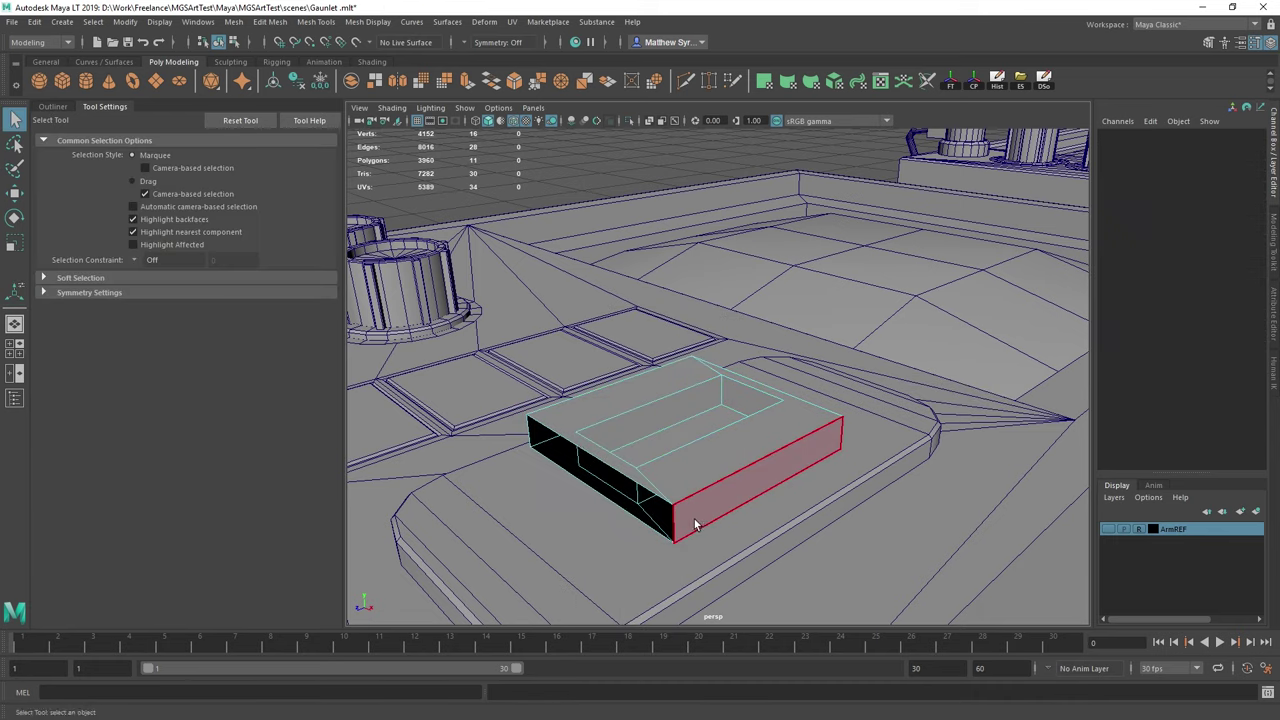
click(662, 522)
key(Delete)
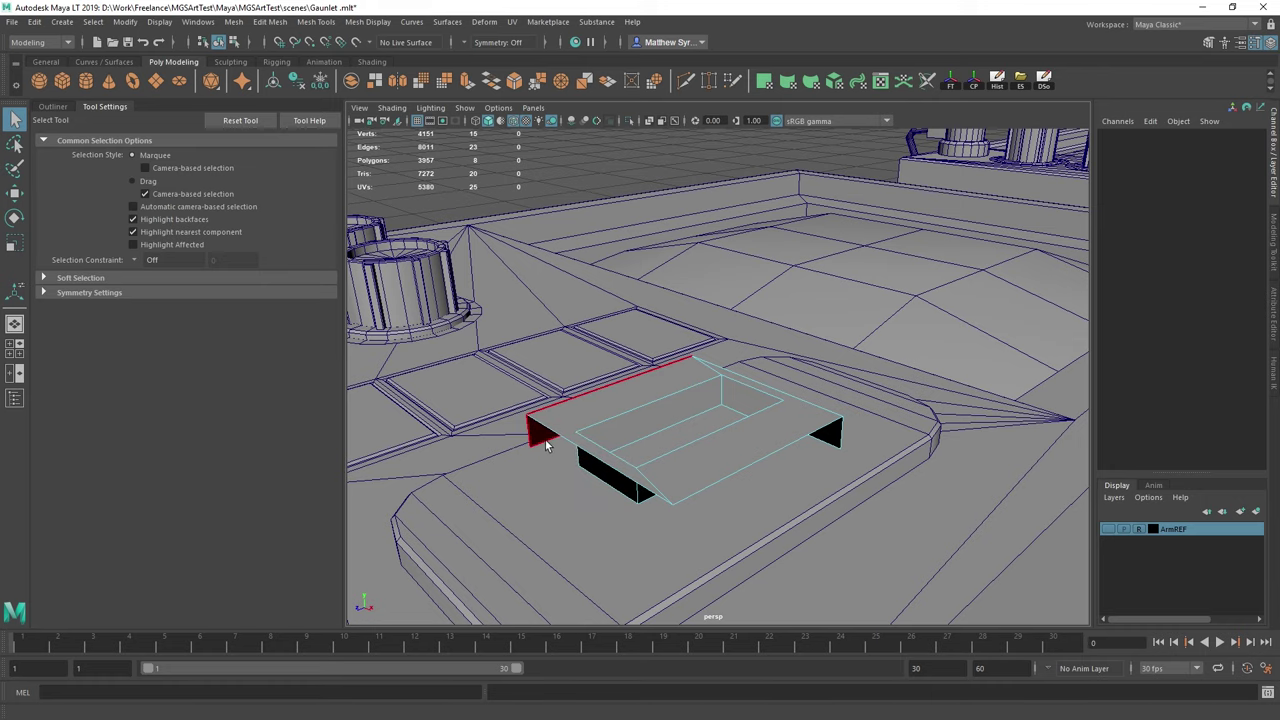
click(545, 440)
key(Delete)
click(836, 432)
key(Delete)
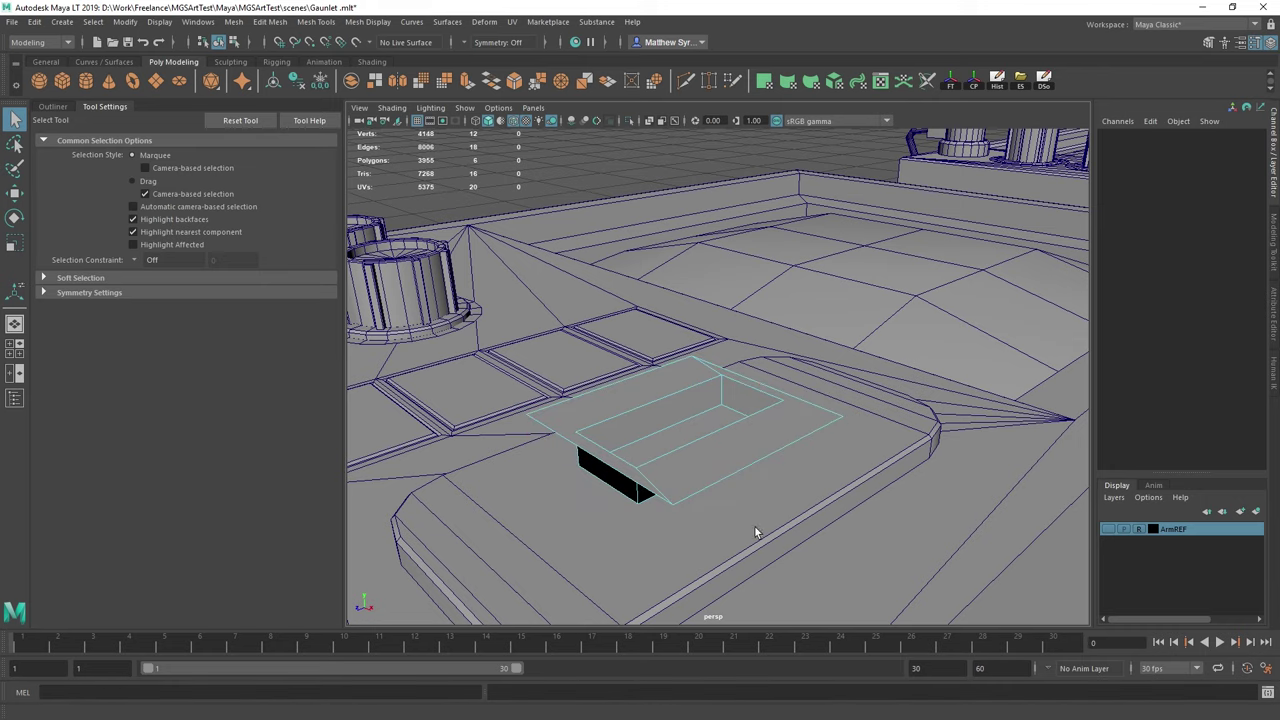
Scale the two outer end edges of the recessed piece along Z to adjust the rim's length.
alt+drag(756, 532, 660, 433)
right_drag(762, 372, 763, 354)
click(776, 364)
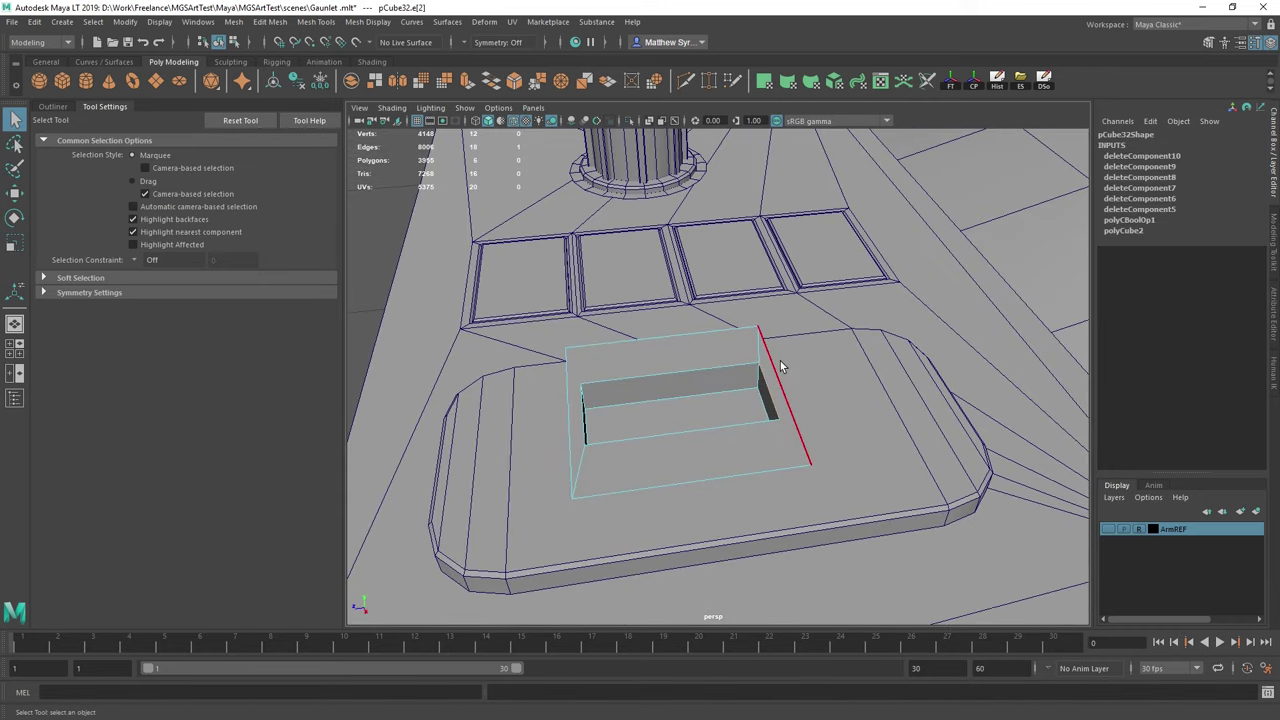
shift+click(572, 418)
key(r)
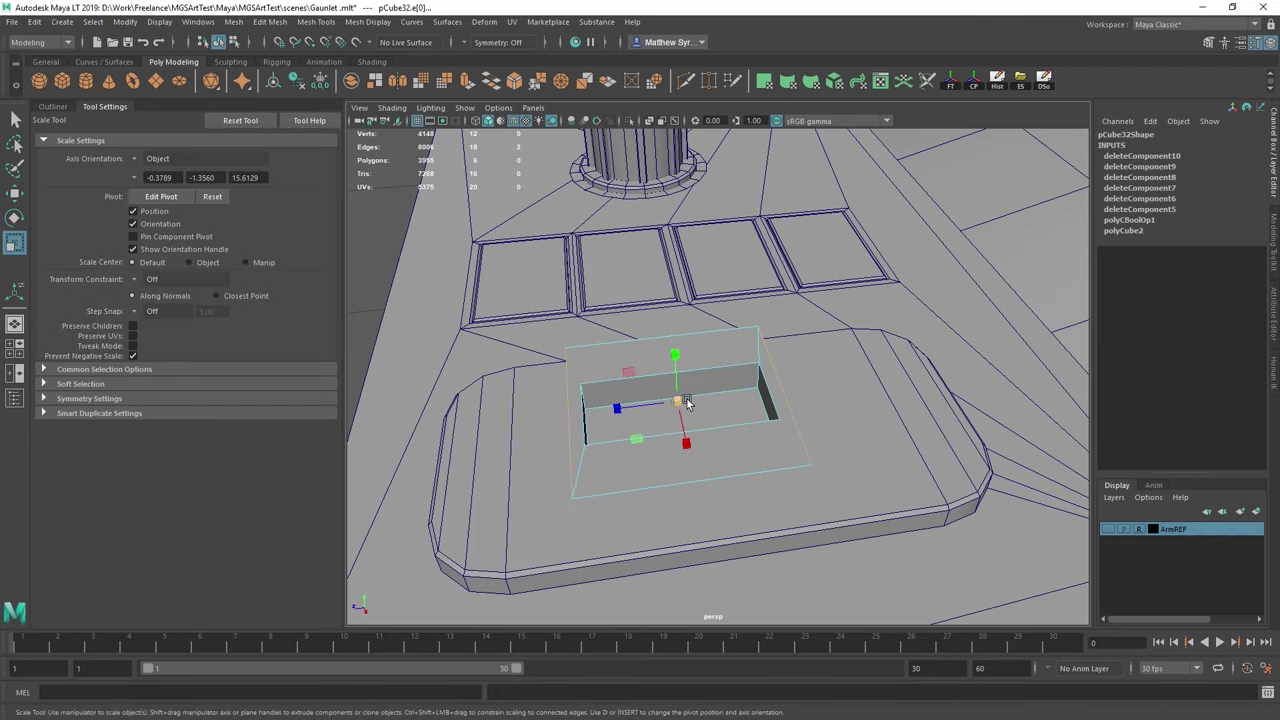
drag(617, 408, 705, 361)
key(q)
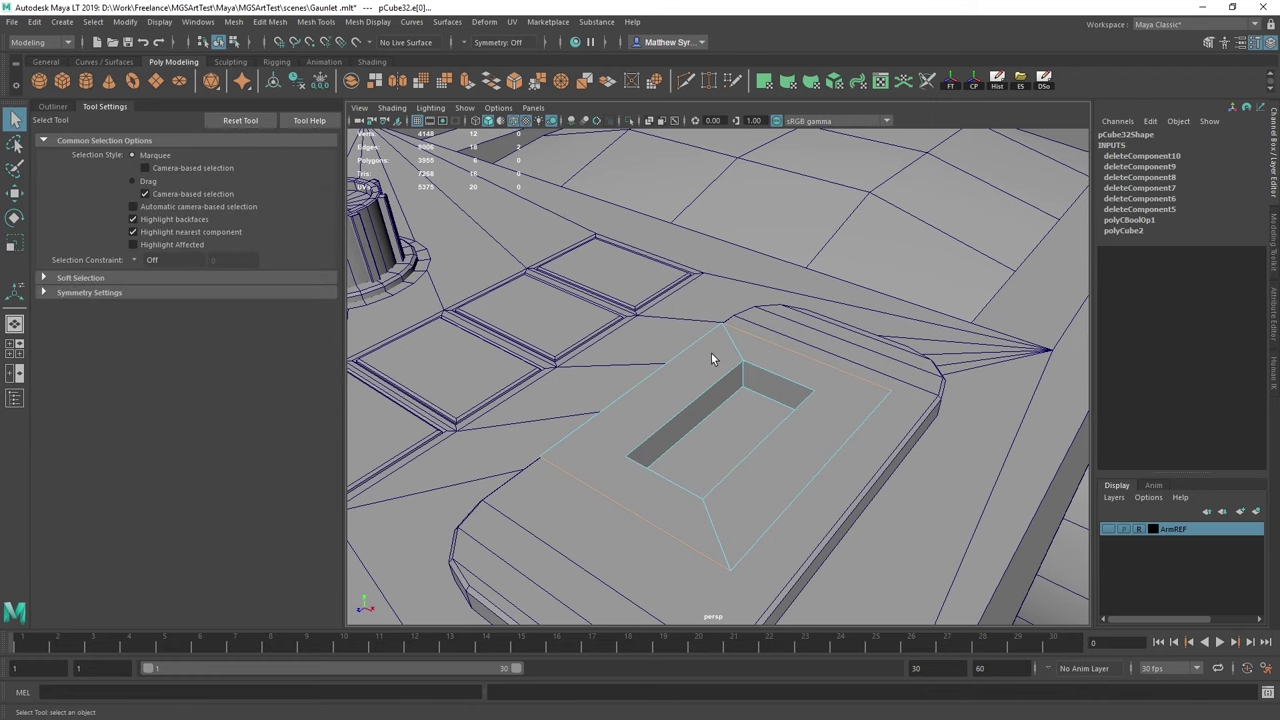
Cut edges with Multi-Cut from the recess's two unconnected corners to the matching outer rim corners.
right_drag(711, 353, 627, 370)
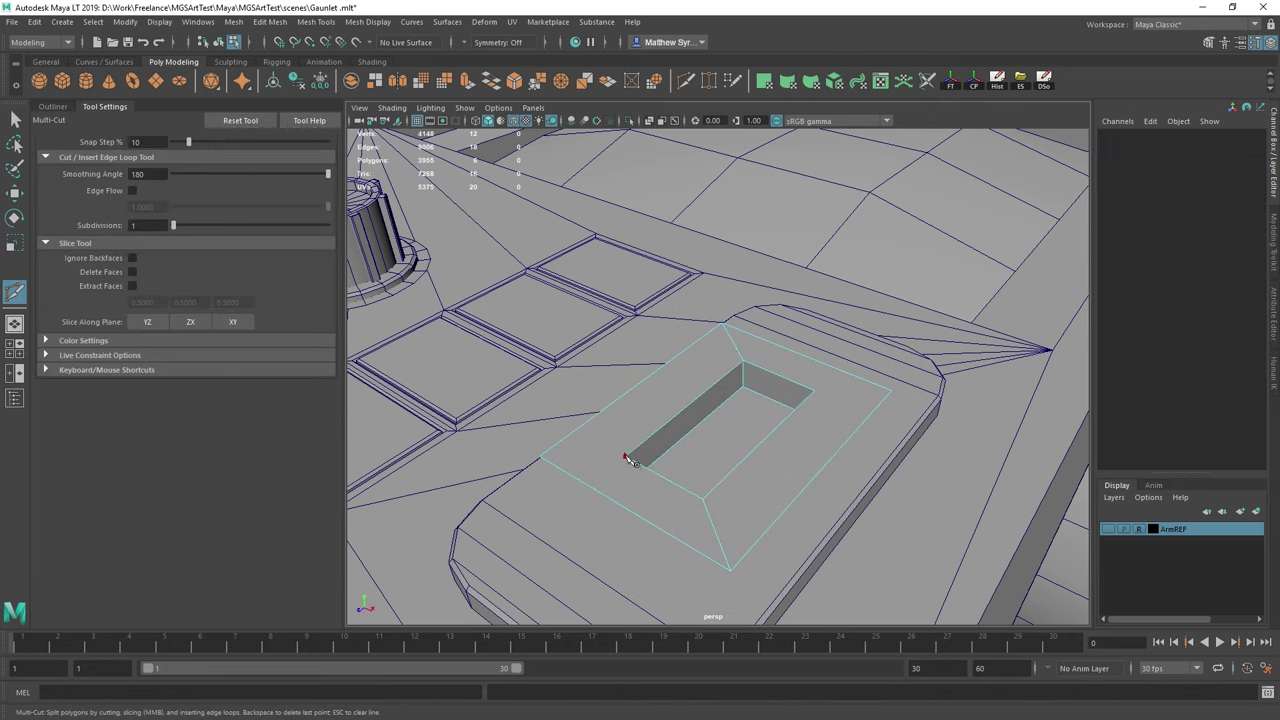
click(626, 457)
click(542, 457)
key(q)
key(g)
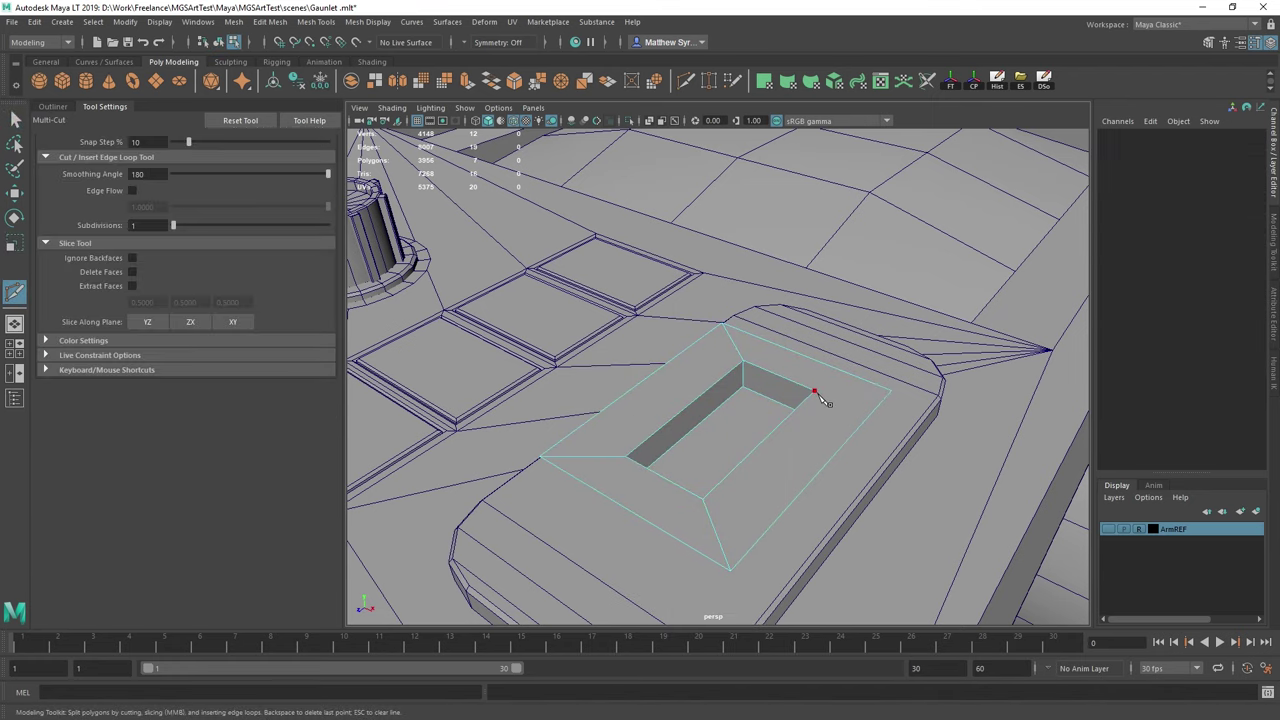
click(890, 391)
key(q)
Create a new cube and place it over the recess at about X 0.003, Y 12.012, Z 16.389.
alt+drag(770, 450, 803, 421)
alt+right_drag(803, 421, 845, 414)
key(w)
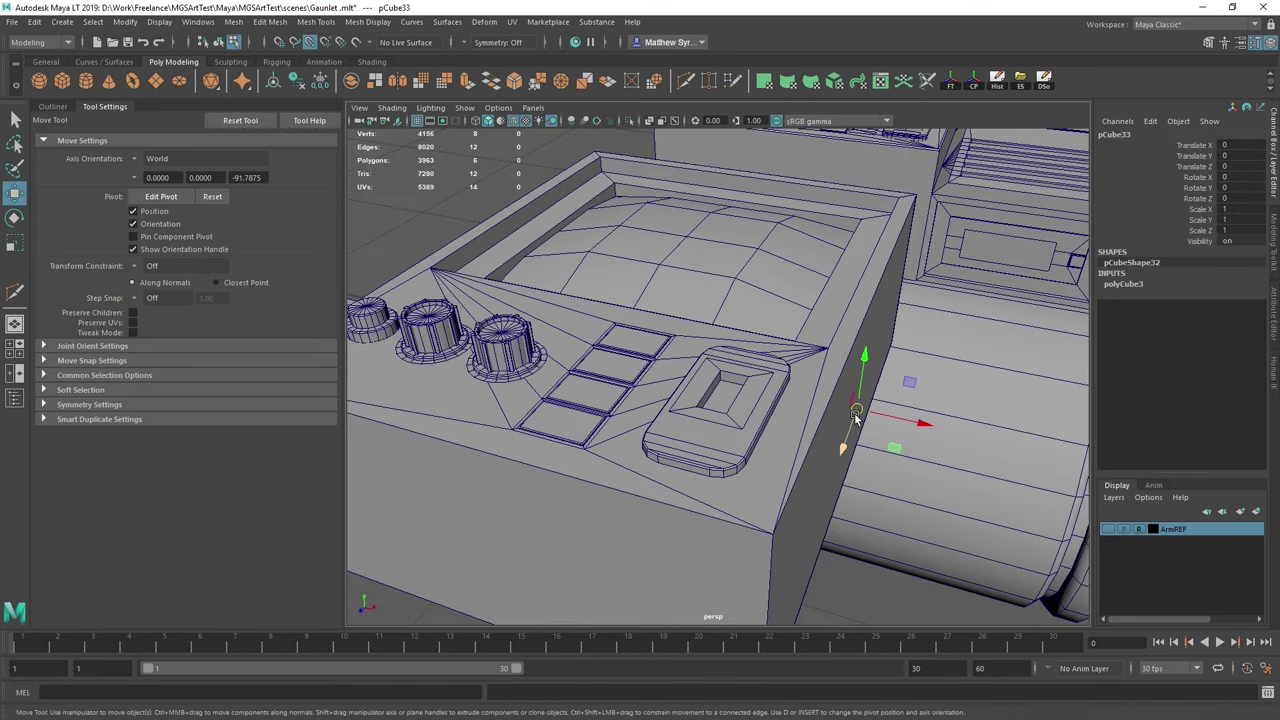
drag(877, 430, 724, 410)
key(e)
key(w)
key(d)
key(v)
alt+drag(672, 352, 728, 349)
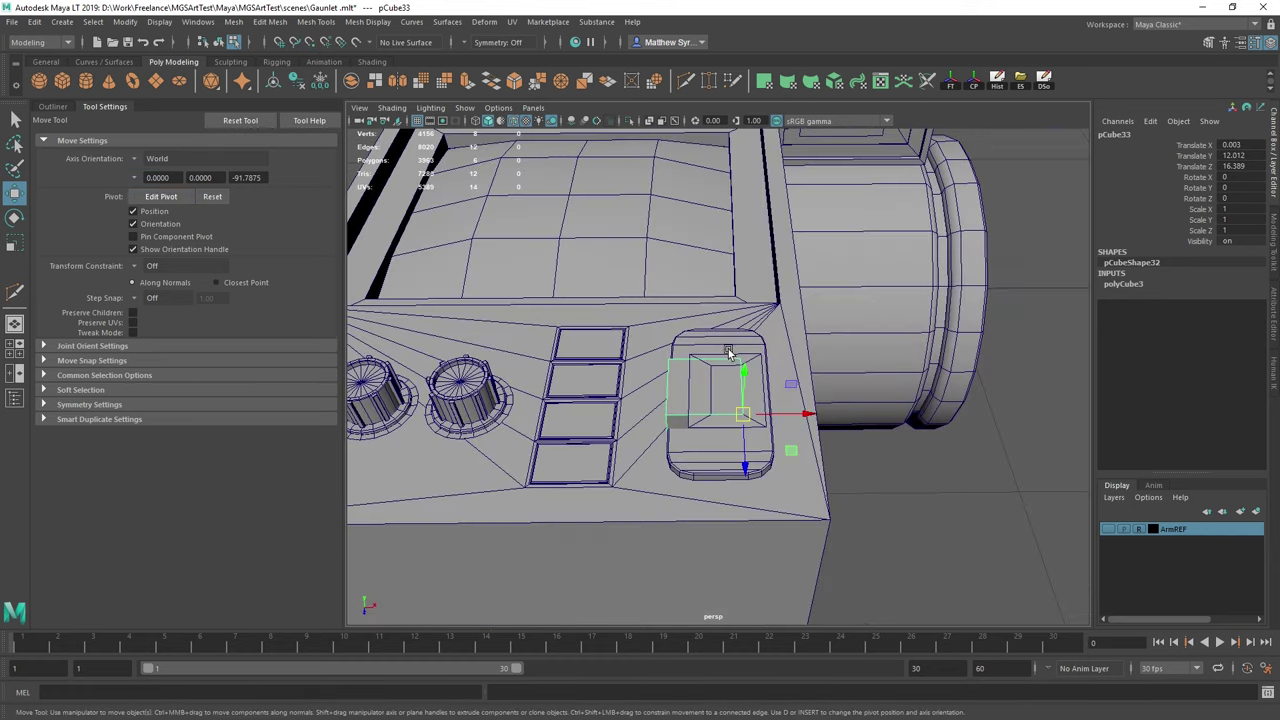
alt+right_drag(728, 349, 660, 342)
Snap the new cube's vertices on the button-facing side to the near edge of the recess.
drag(518, 285, 692, 598)
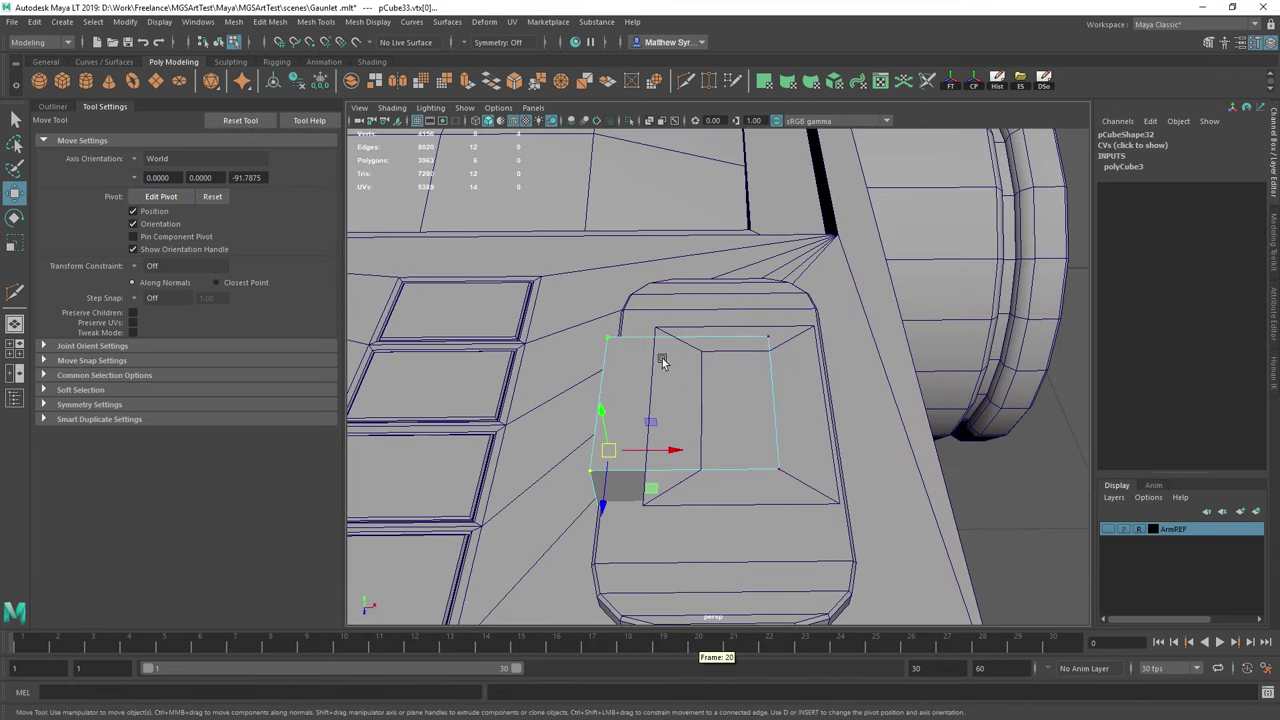
key(v)
drag(683, 447, 703, 457)
right_drag(703, 457, 650, 457)
key(ctrl+z)
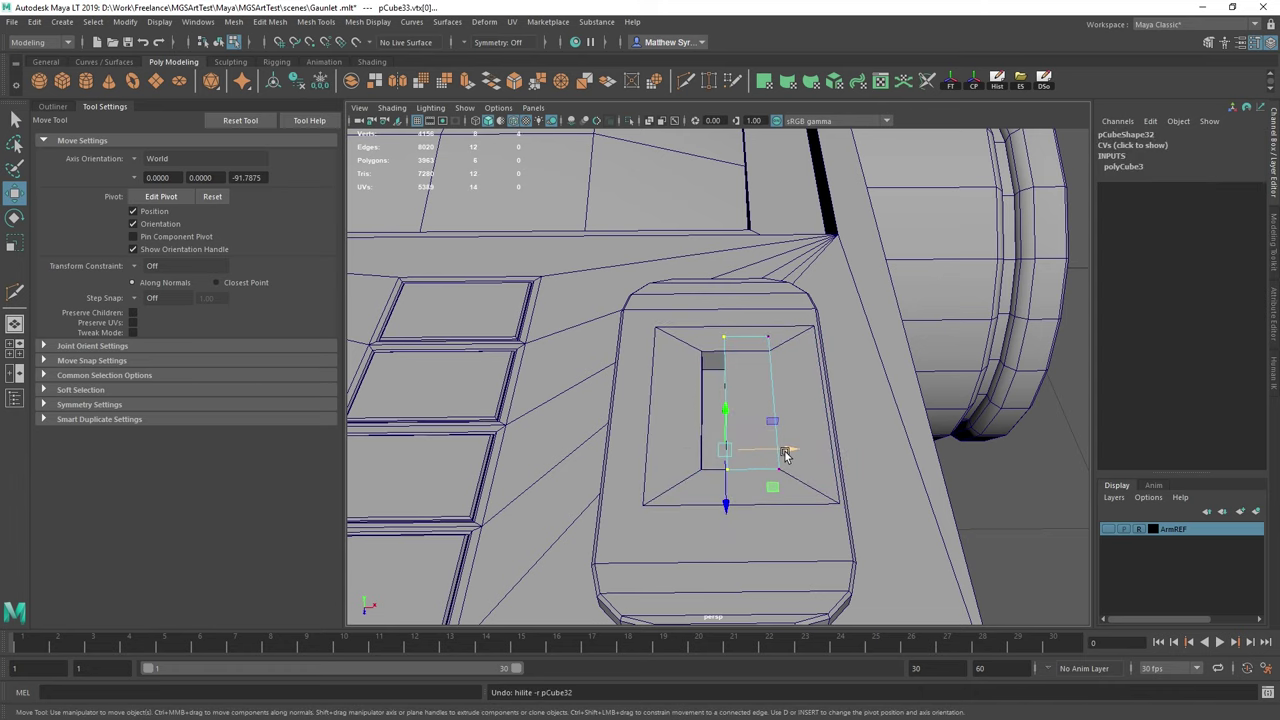
key(v)
drag(785, 451, 702, 468)
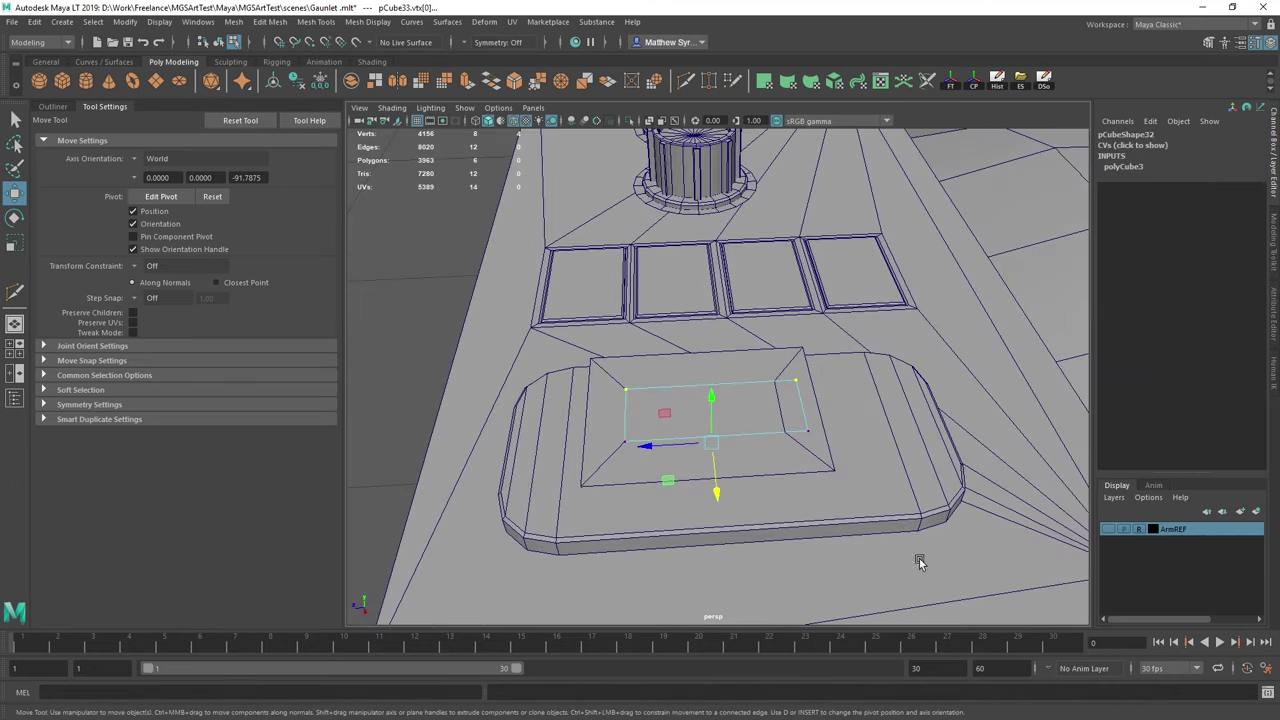
Snap the cube's end vertices along Z to the recess's end so the cube fills the opening's length.
drag(920, 562, 755, 348)
key(v)
drag(738, 466, 714, 400)
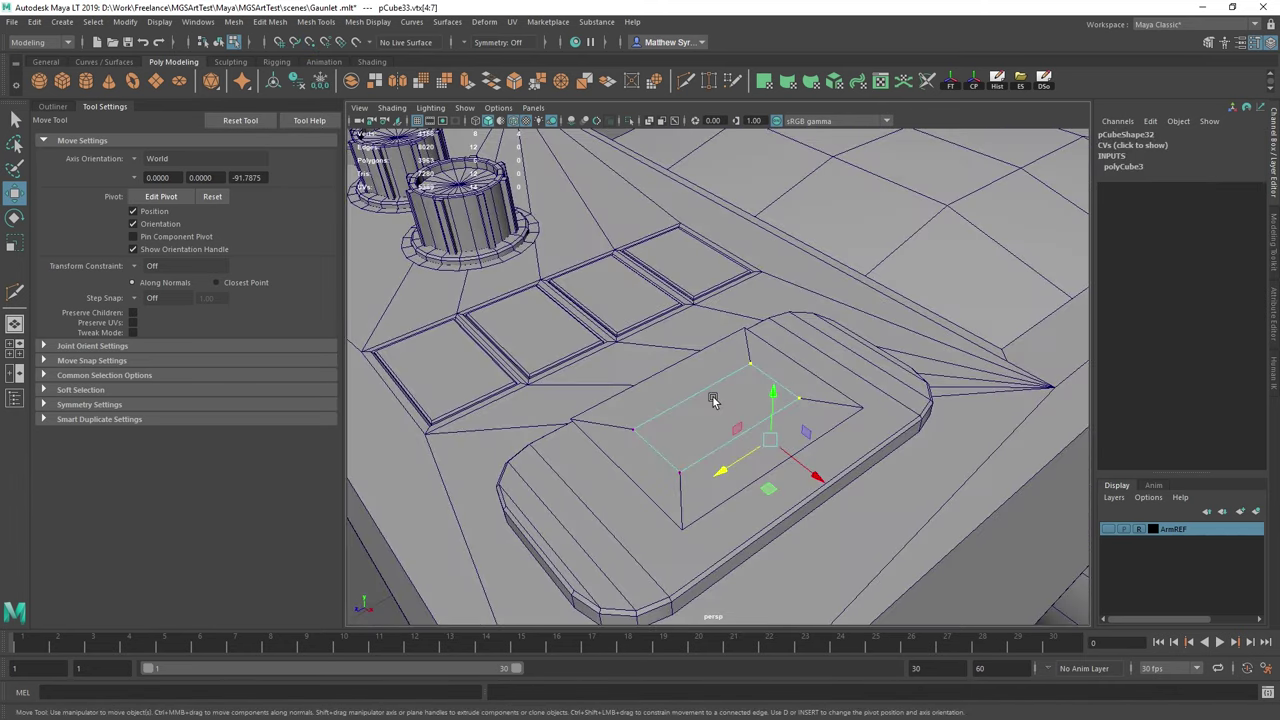
scroll(706, 416, up, 3)
right_drag(689, 440, 705, 433)
Center the inner cube's pivot, freeze its transformations and delete its history.
key(e)
key(r)
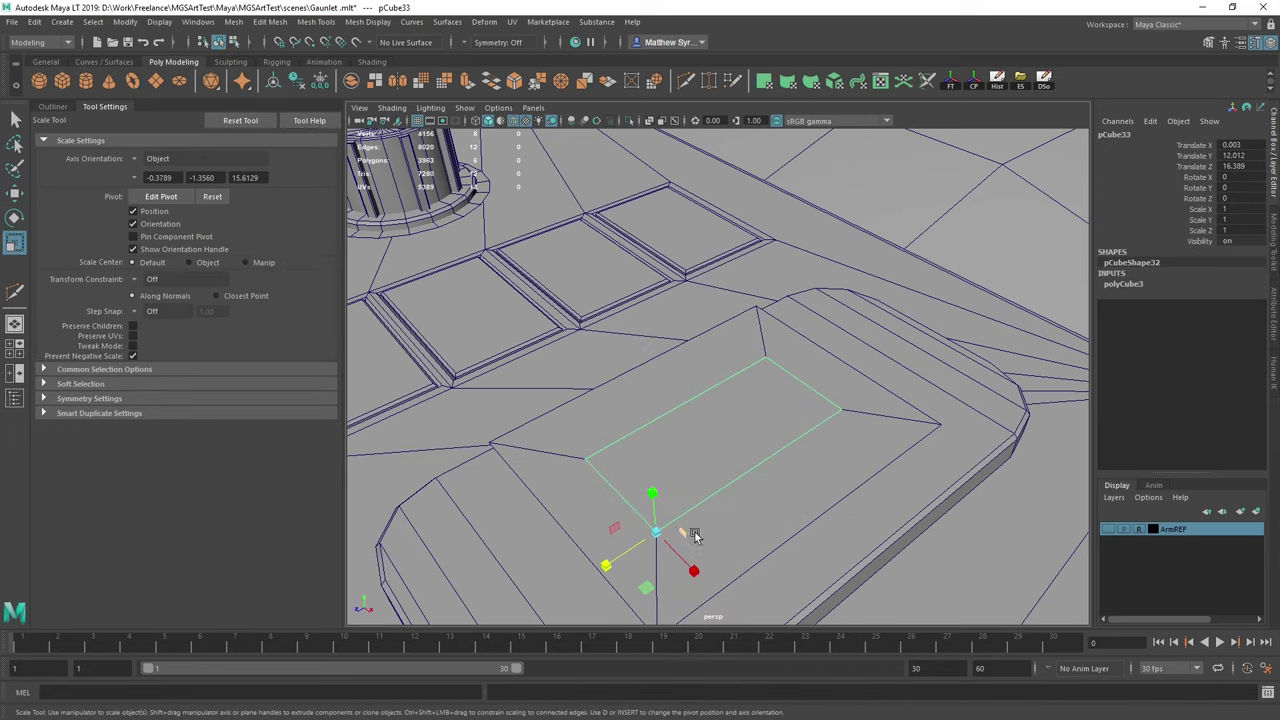
click(976, 86)
click(951, 84)
click(995, 85)
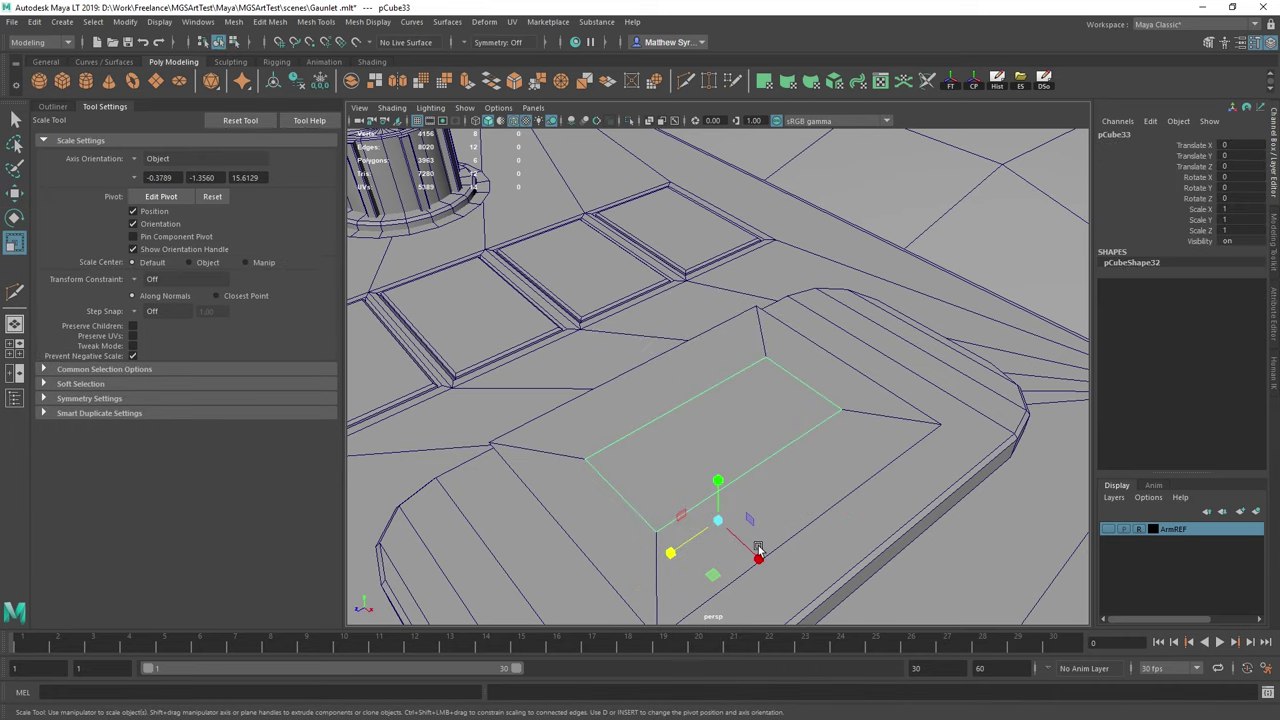
Narrow the inner cube to an X scale of about 0.797 and lower it to about Y -0.023.
drag(758, 556, 747, 549)
alt+drag(822, 411, 816, 345)
key(w)
drag(721, 493, 763, 448)
key(q)
Raise the bottom vertices of the inner cube to shorten the part that extends below the recess.
right_drag(726, 475, 657, 375)
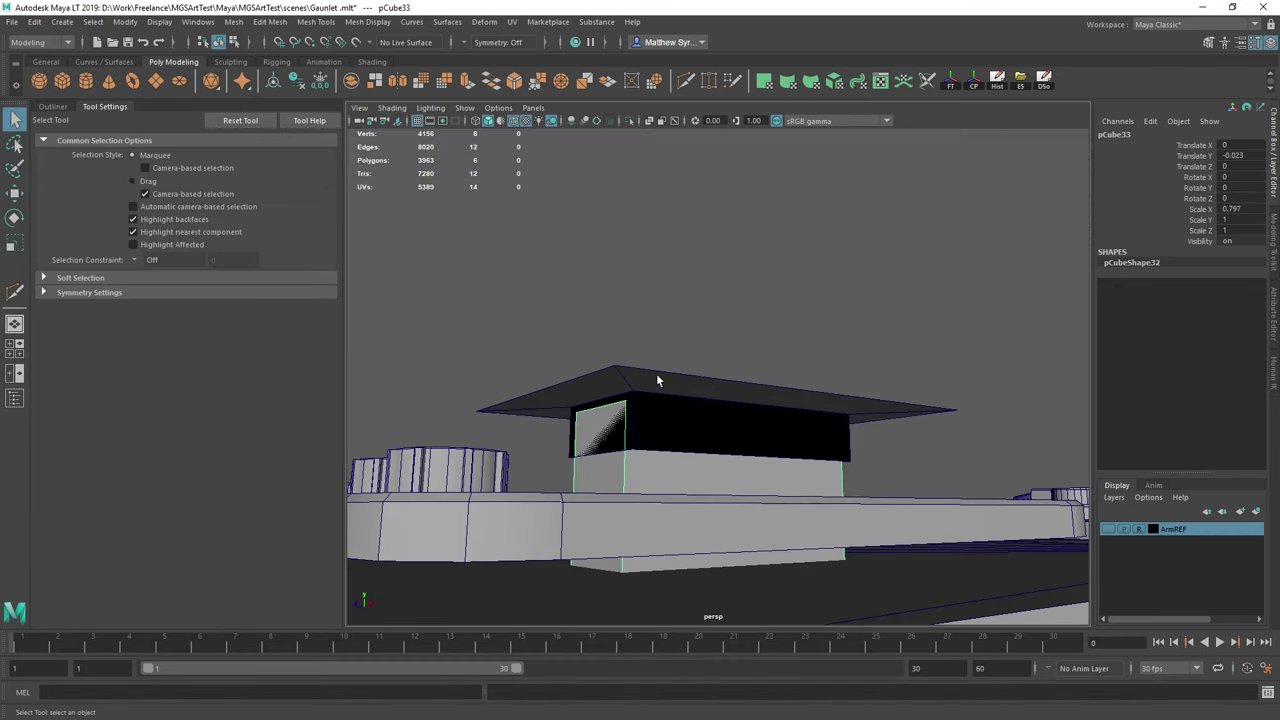
click(624, 402)
key(w)
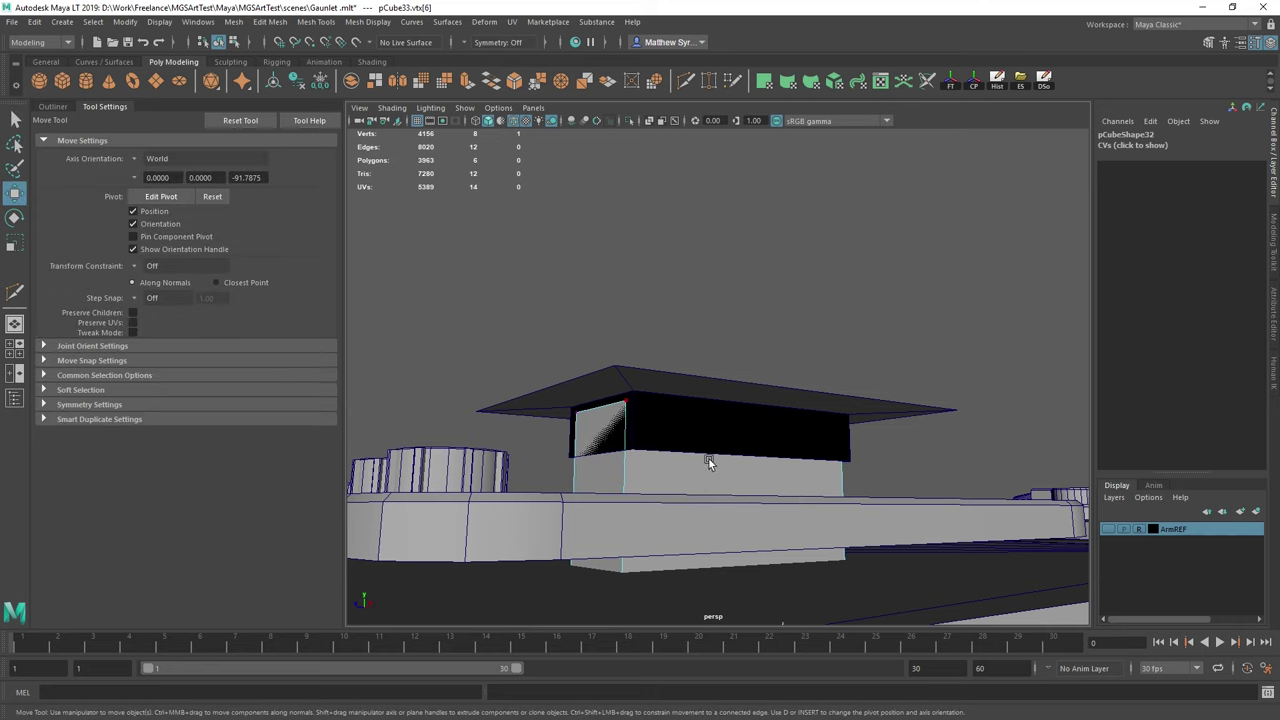
scroll(708, 459, down, 4)
drag(751, 476, 748, 416)
drag(750, 357, 757, 229)
key(ctrl+z)
drag(561, 434, 1115, 716)
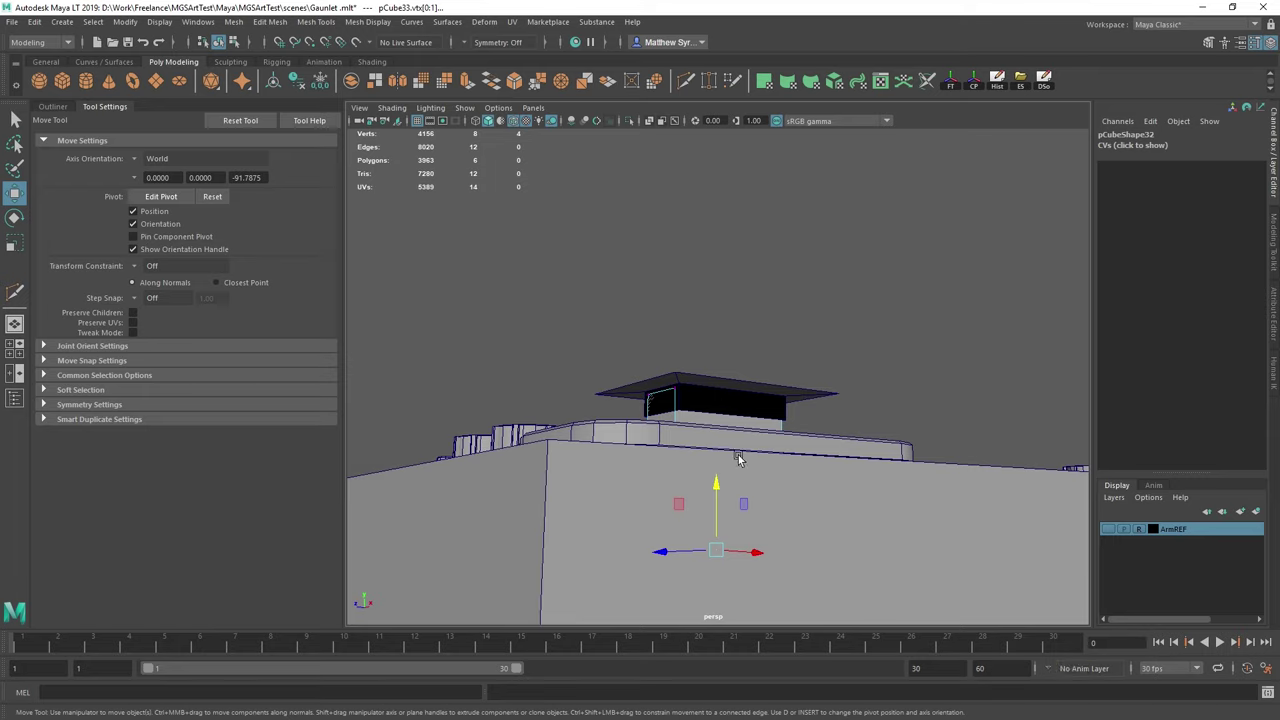
drag(716, 486, 721, 382)
scroll(712, 368, up, 4)
Scale the inner cube's vertices slightly to refine its fit inside the recess.
key(q)
alt+drag(713, 297, 691, 429)
right_drag(691, 429, 693, 382)
alt+drag(693, 382, 726, 432)
right_drag(725, 430, 655, 345)
drag(491, 340, 887, 560)
key(r)
drag(642, 444, 645, 443)
Delete the hidden bottom face of the inner cube.
alt+drag(668, 454, 726, 423)
right_drag(761, 375, 758, 450)
alt+drag(757, 454, 750, 356)
scroll(749, 380, down, 4)
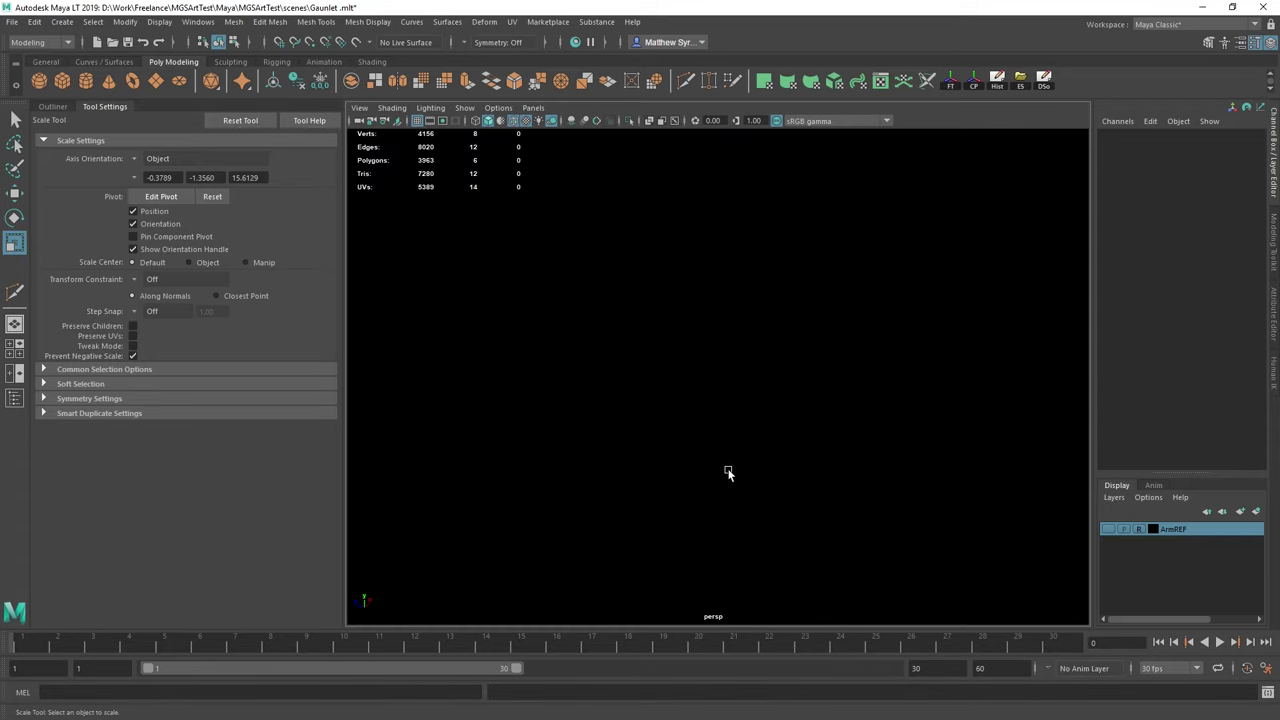
alt+drag(726, 477, 908, 465)
drag(541, 152, 1064, 675)
scroll(890, 430, down, 3)
alt+drag(885, 430, 851, 354)
alt+drag(778, 362, 846, 319)
ctrl+click(793, 316)
key(Delete)
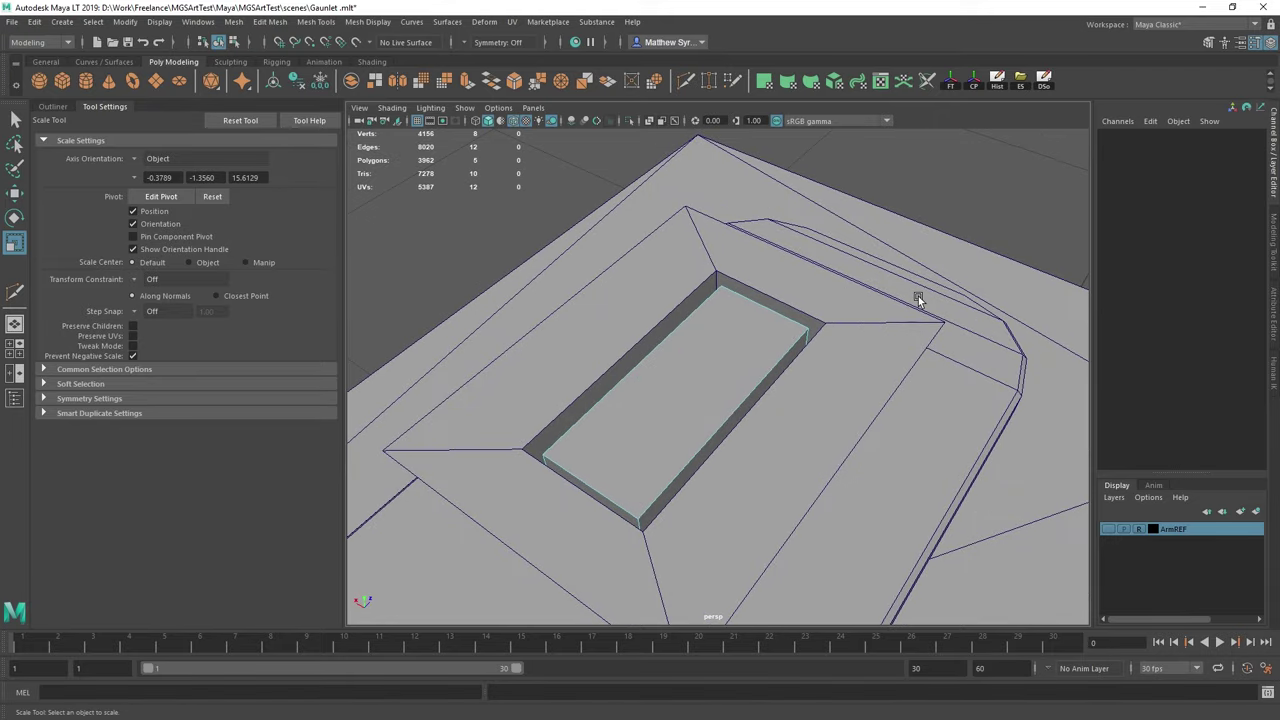
Bevel the upper rim edge loop of the recess with a fraction of 0.3.
alt+right_drag(919, 300, 833, 350)
alt+drag(833, 350, 756, 377)
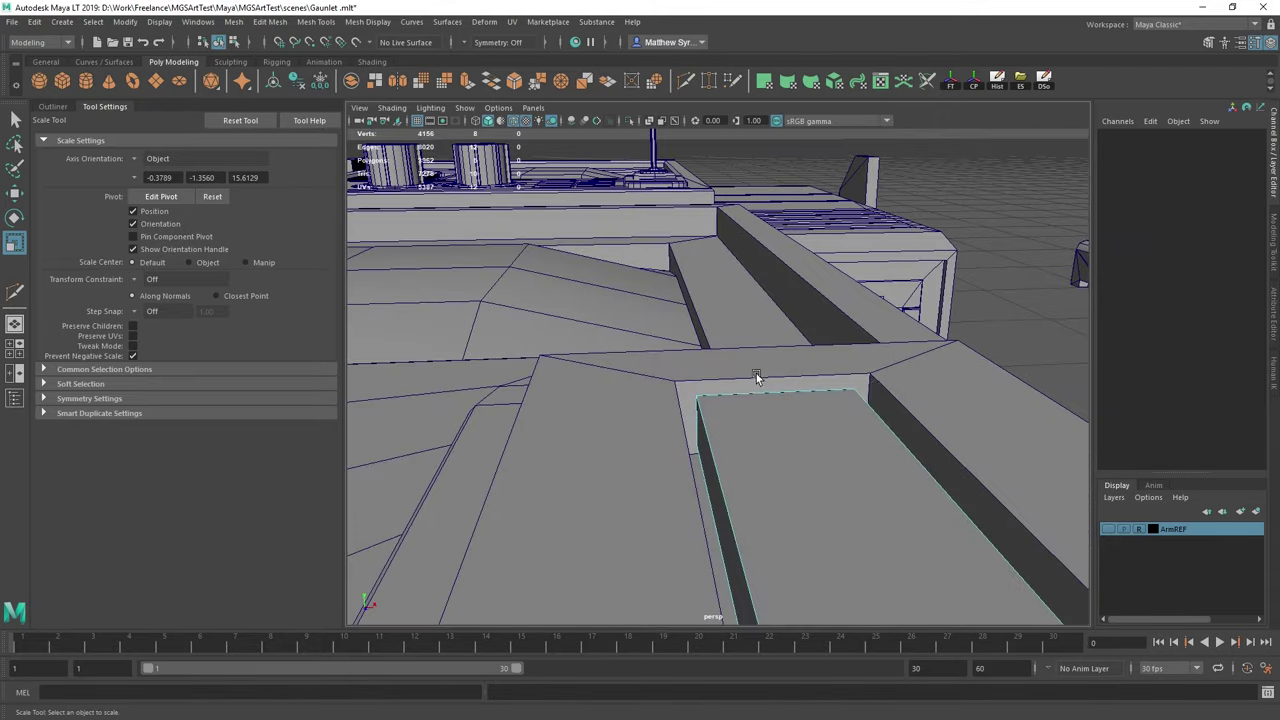
alt+right_drag(756, 377, 811, 269)
alt+drag(811, 269, 717, 334)
right_drag(711, 339, 708, 263)
click(705, 297)
double_click(712, 282)
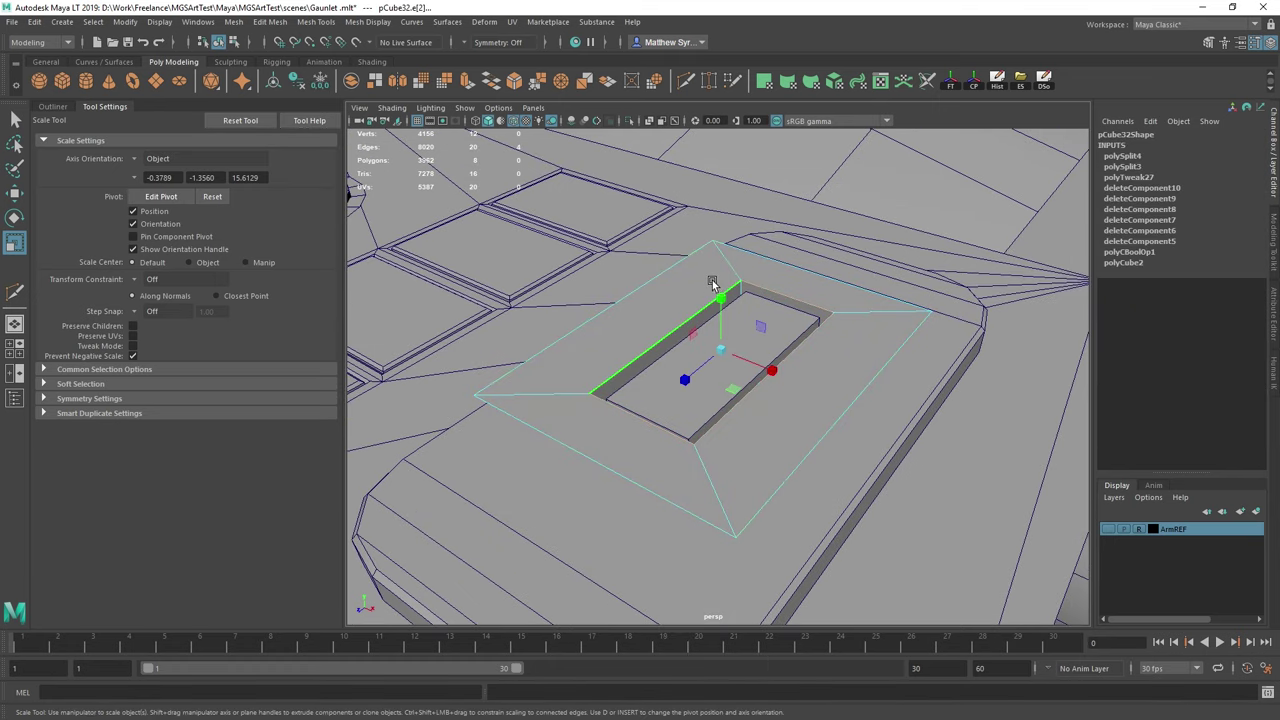
shift+right_drag(776, 332, 760, 253)
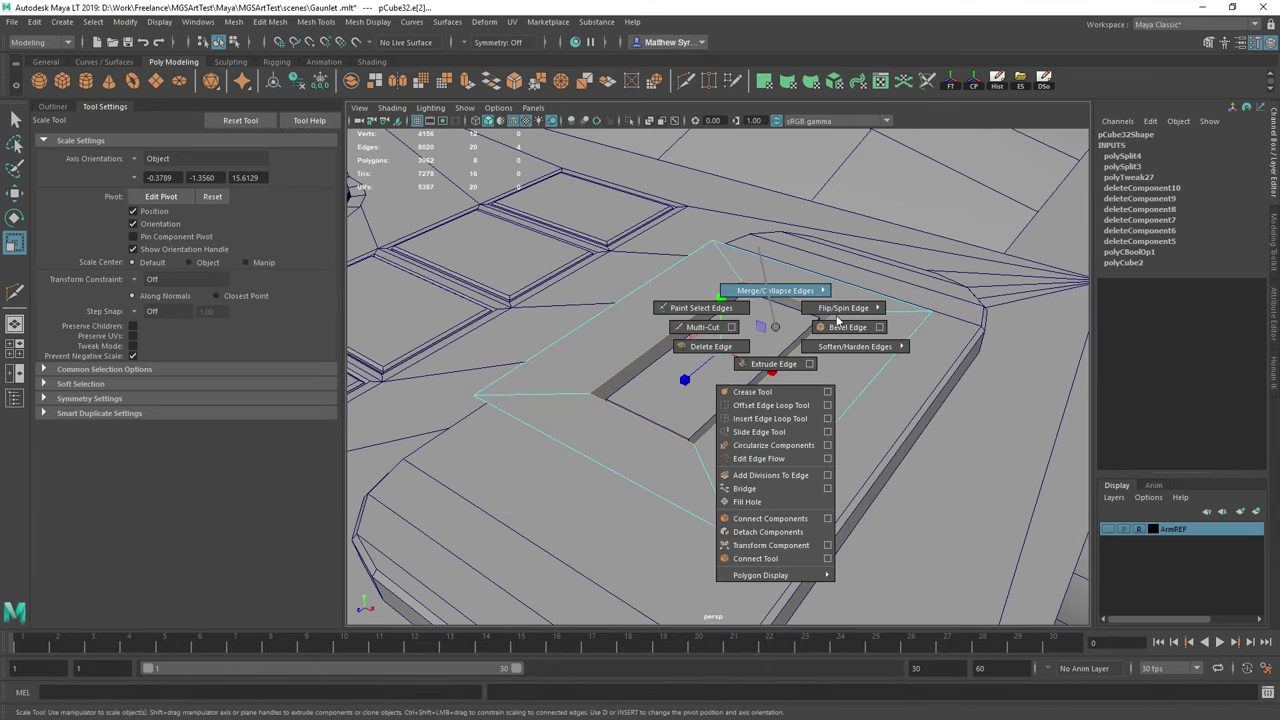
mouse_move(847, 330)
shift+right_down()
mouse_move(749, 262)
mouse_move(779, 333)
mouse_move(848, 326)
shift+right_up()
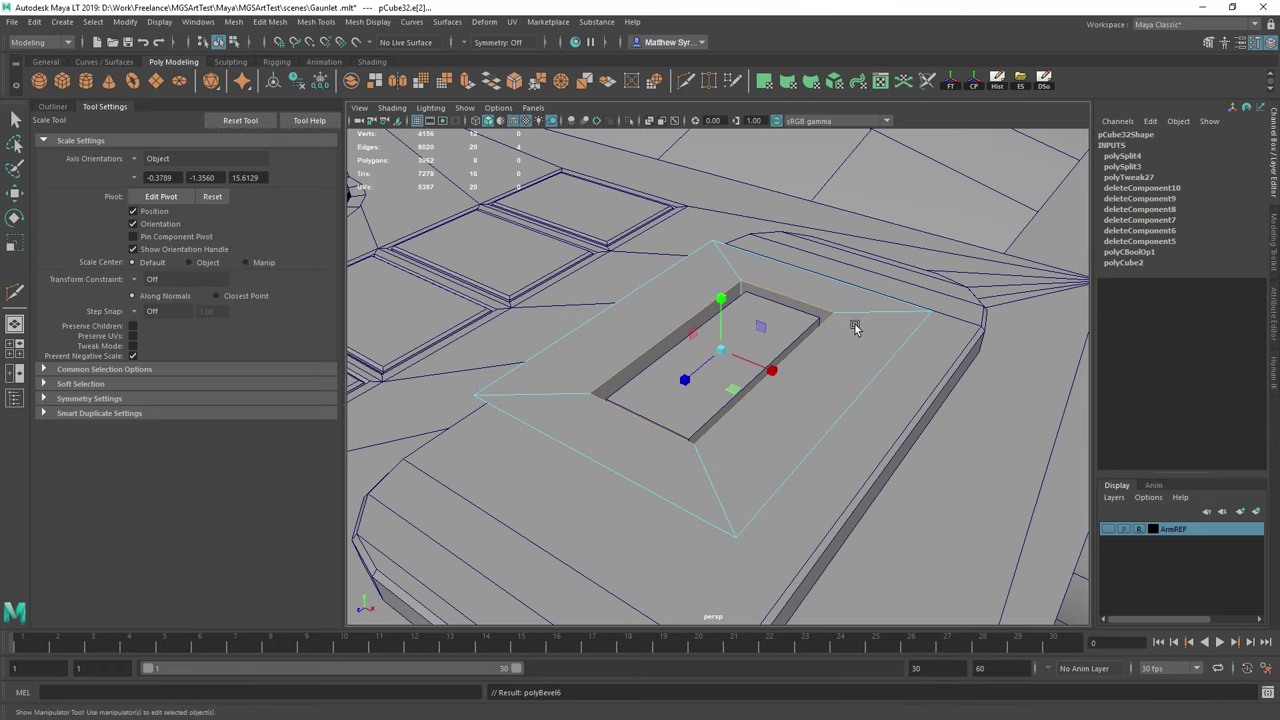
key(ctrl+z)
shift+right_drag(758, 323, 827, 325)
click(969, 393)
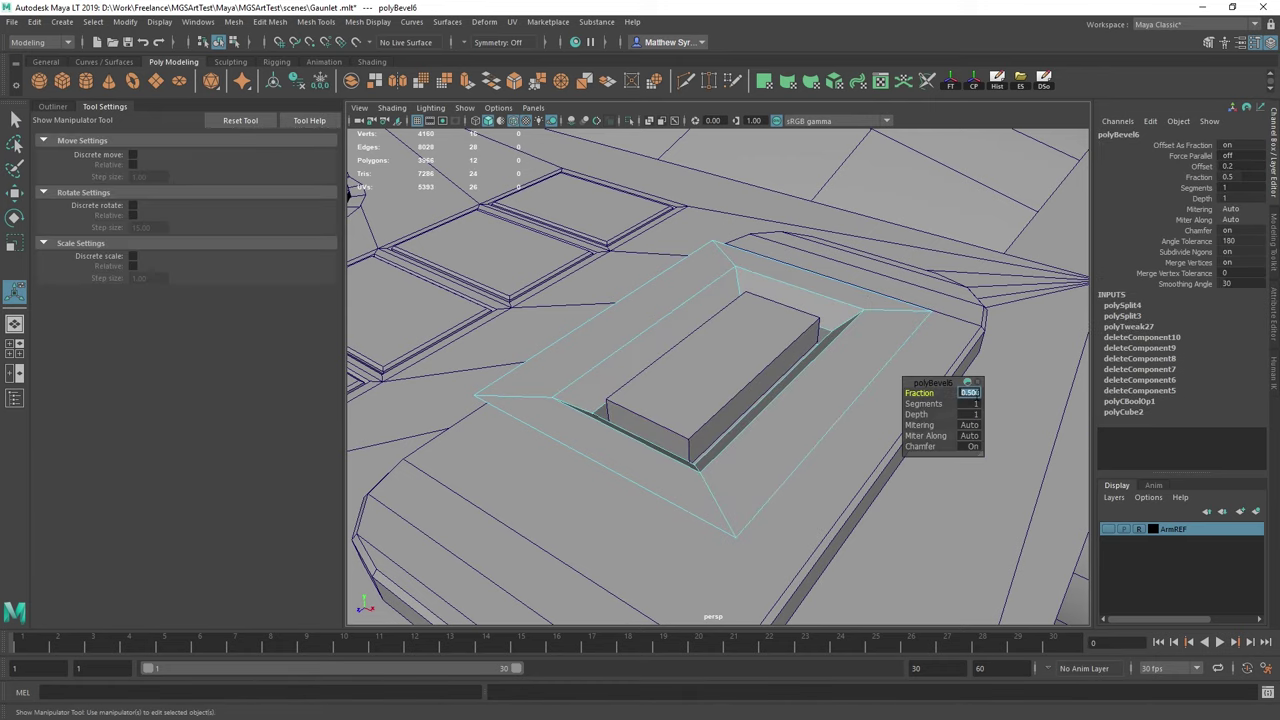
text(.3)
key(Return)
Try beveling the top edges of the inner block with a fraction of 0.23.
alt+drag(815, 335, 880, 370)
mouse_move(745, 305)
alt+right_down()
mouse_move(802, 290)
mouse_move(729, 309)
alt+right_up()
key(q)
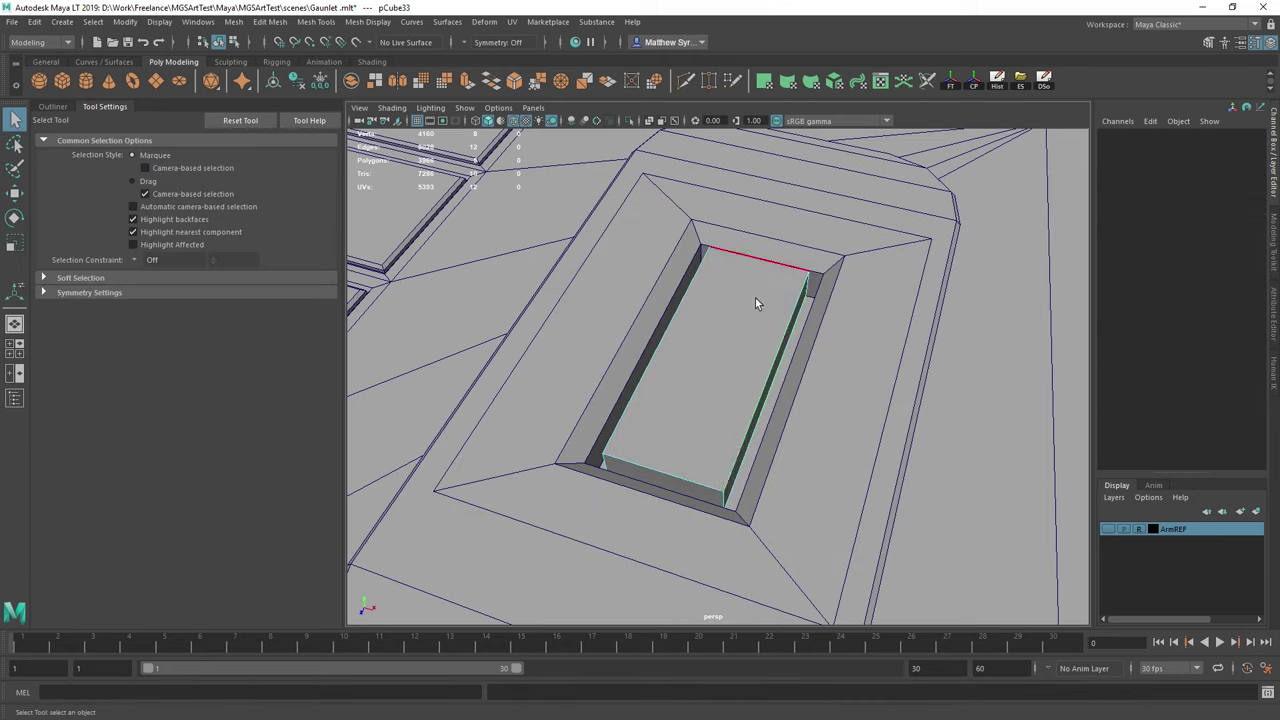
click(785, 325)
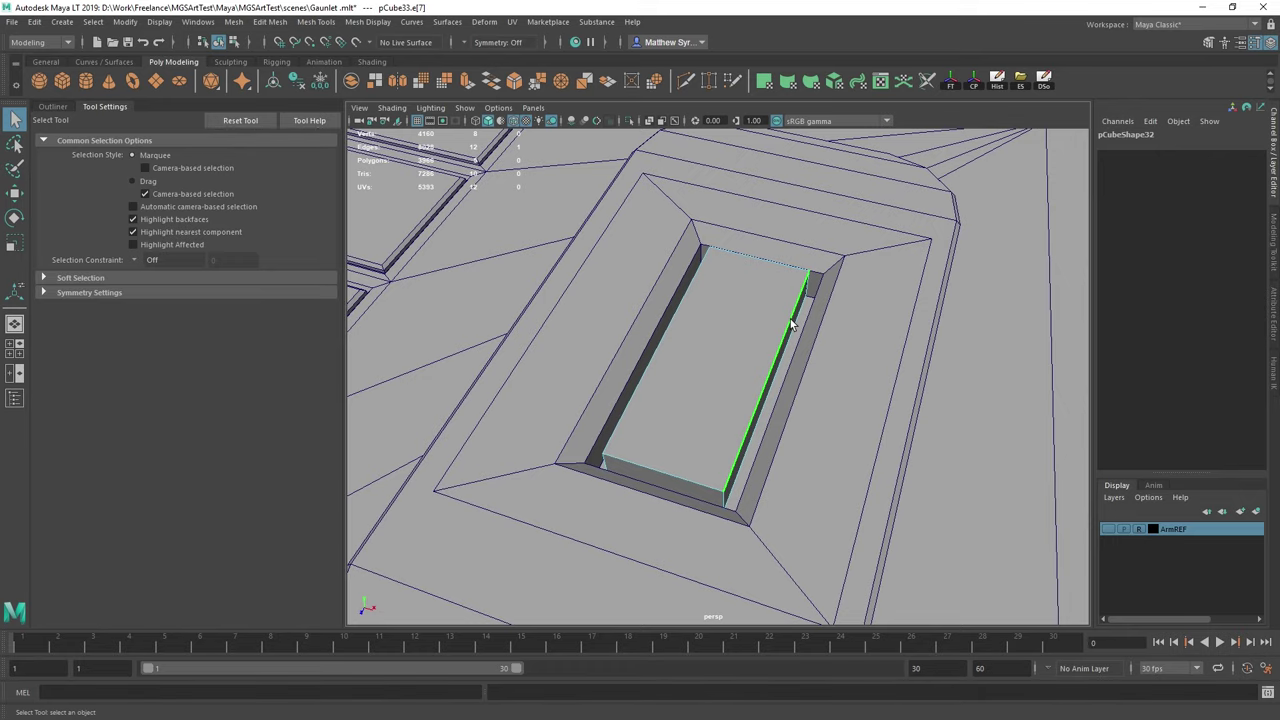
key(ctrl+b)
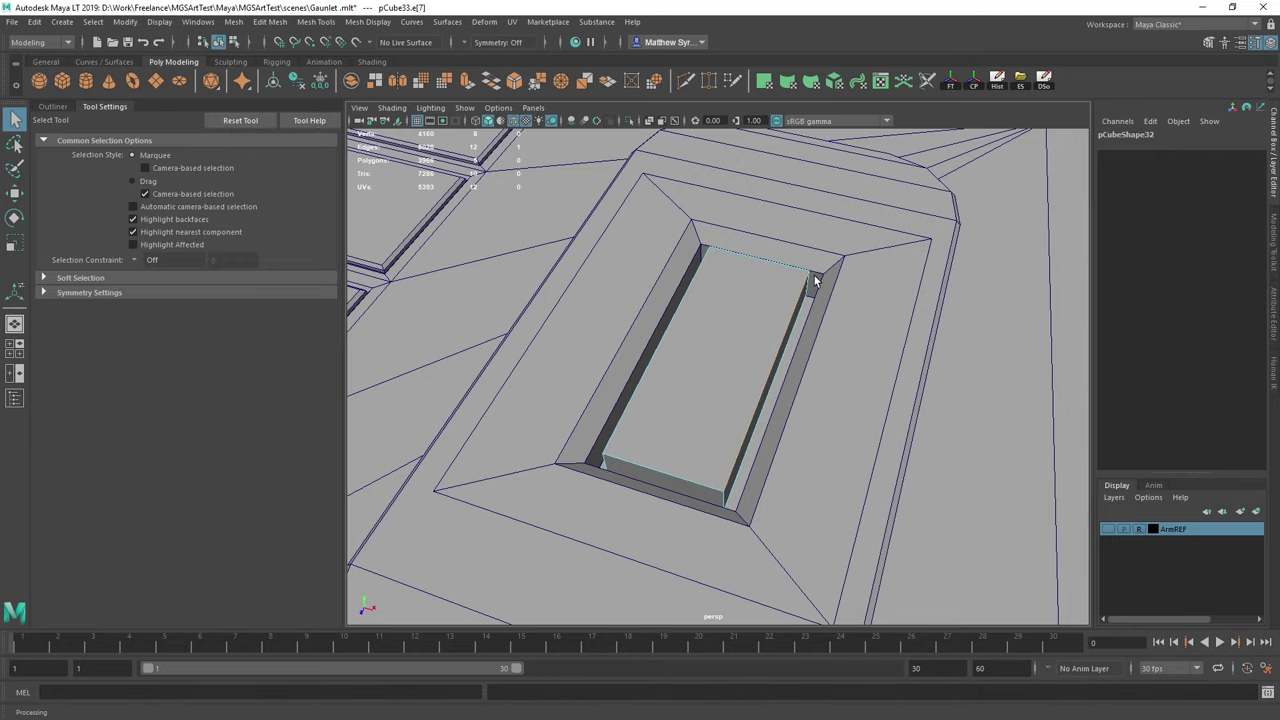
alt+drag(757, 225, 768, 292)
shift+click(766, 297)
shift+click(691, 311)
alt+drag(700, 415, 679, 378)
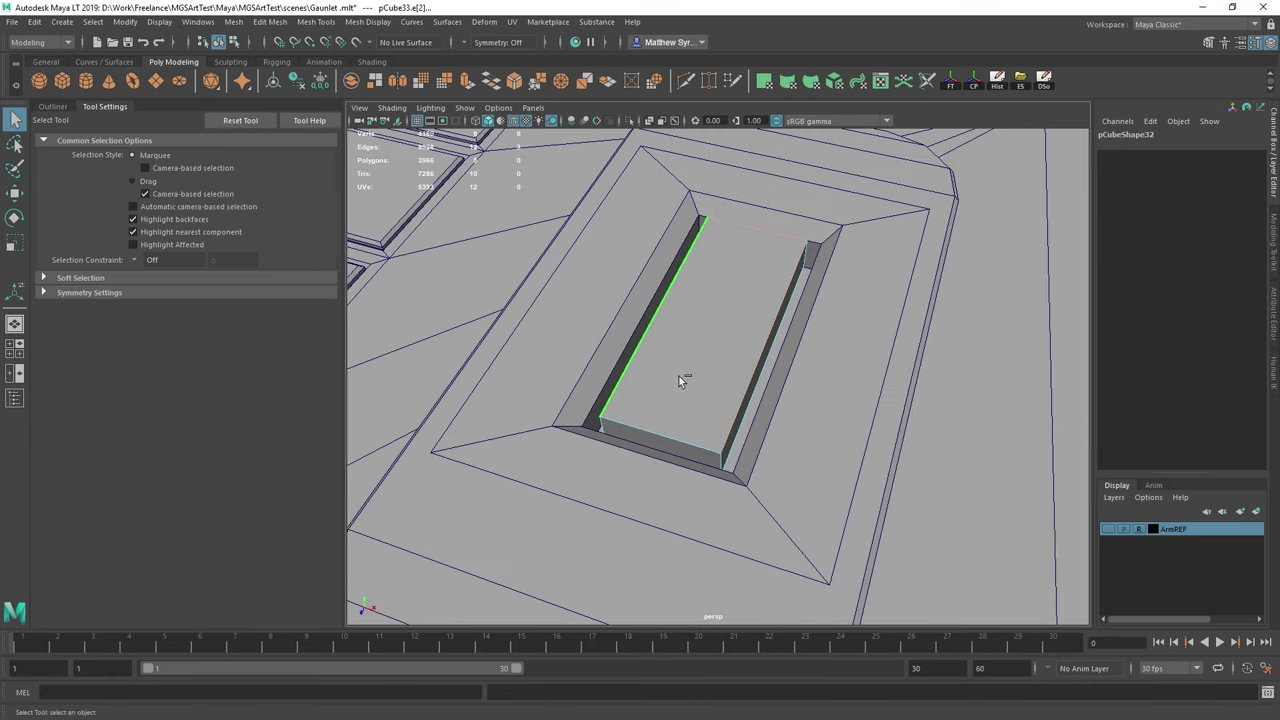
shift+right_drag(691, 298, 762, 278)
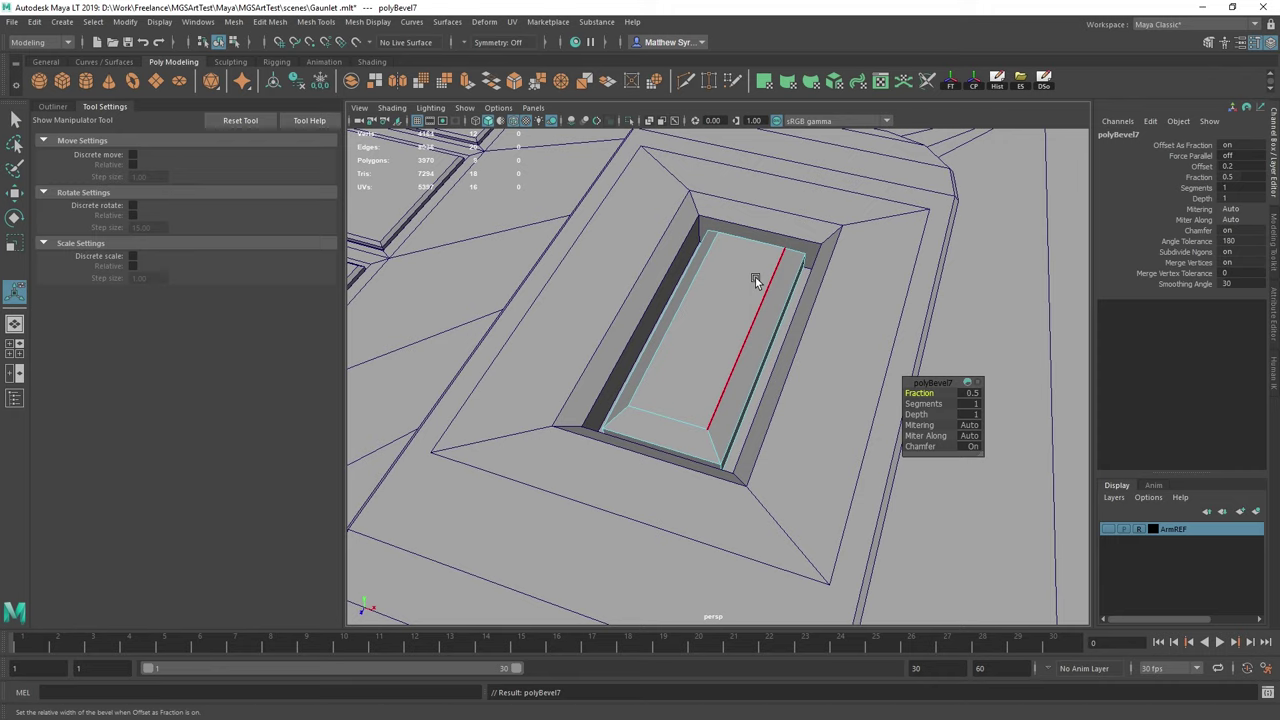
click(971, 393)
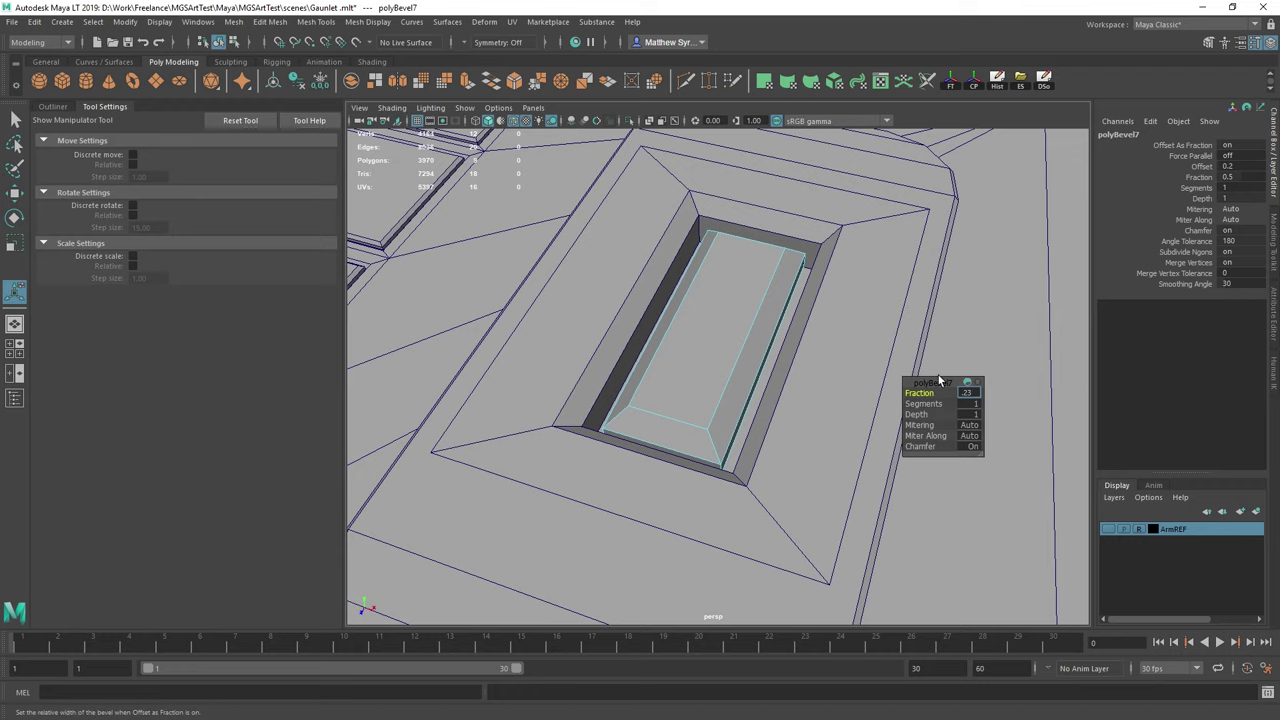
click(970, 299)
key(ctrl+z)
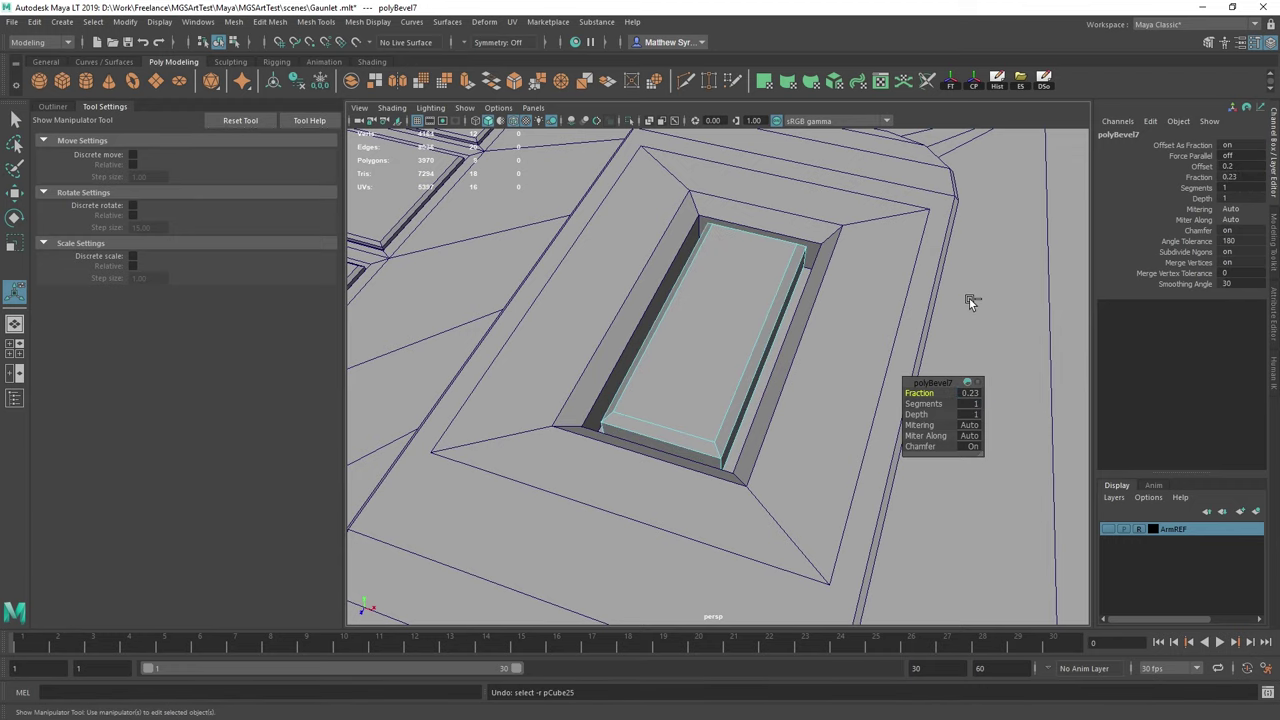
key(ctrl+z)
key(ctrl+z)
Insert two lengthwise edge loops on the inner block, one near each long side, using relative distance from edge.
right_drag(740, 307, 776, 288)
alt+drag(747, 310, 700, 374)
alt+drag(676, 428, 728, 417)
key(w)
shift+right_drag(759, 373, 671, 404)
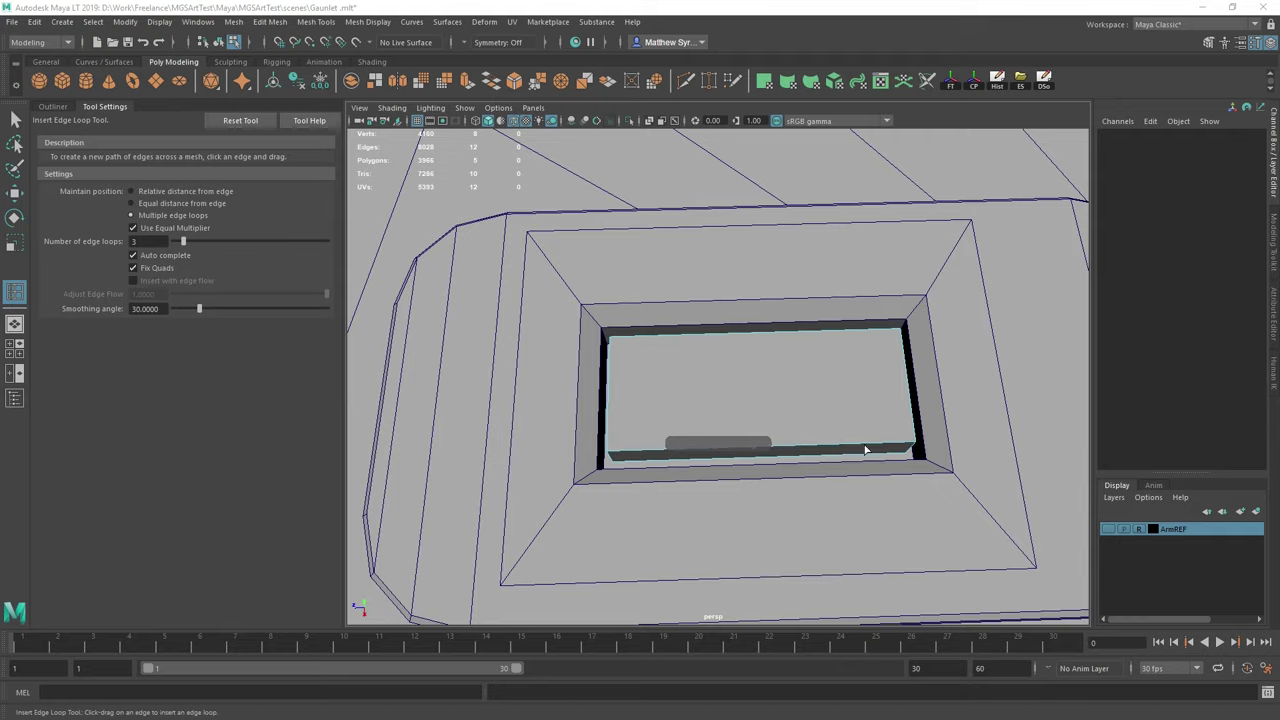
alt+drag(651, 390, 802, 366)
mouse_move(681, 510)
mouse_down()
mouse_move(666, 509)
mouse_move(707, 512)
mouse_move(685, 512)
mouse_up()
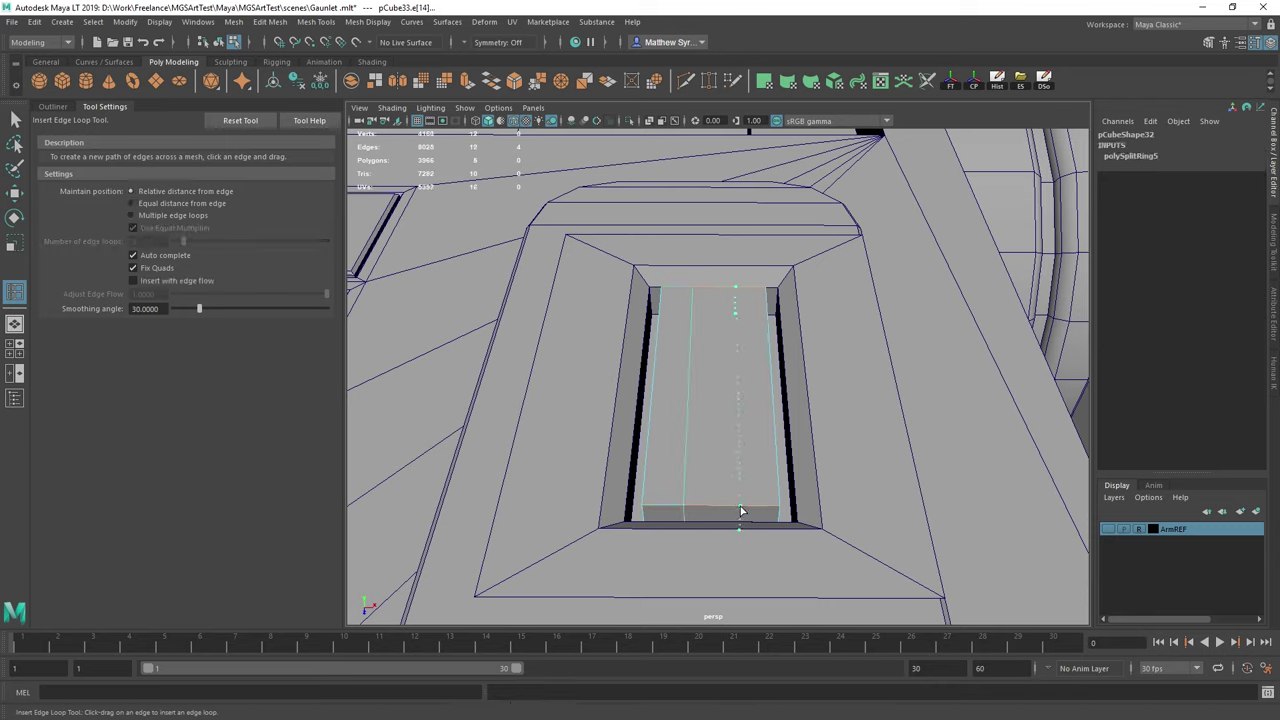
Duplicate the inner block and raise the copy above the recess to about Y 0.297.
alt+drag(808, 352, 720, 391)
scroll(700, 357, up, 2)
key(w)
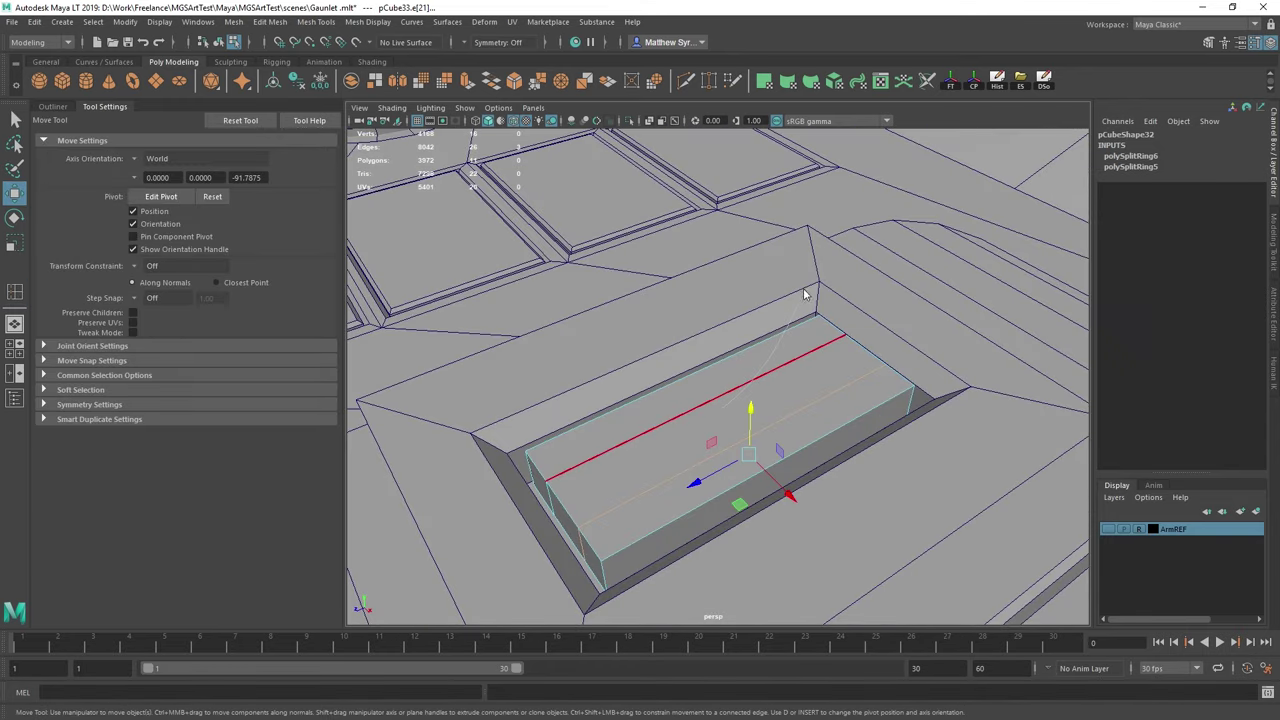
right_drag(722, 371, 773, 347)
shift+drag(736, 508, 728, 420)
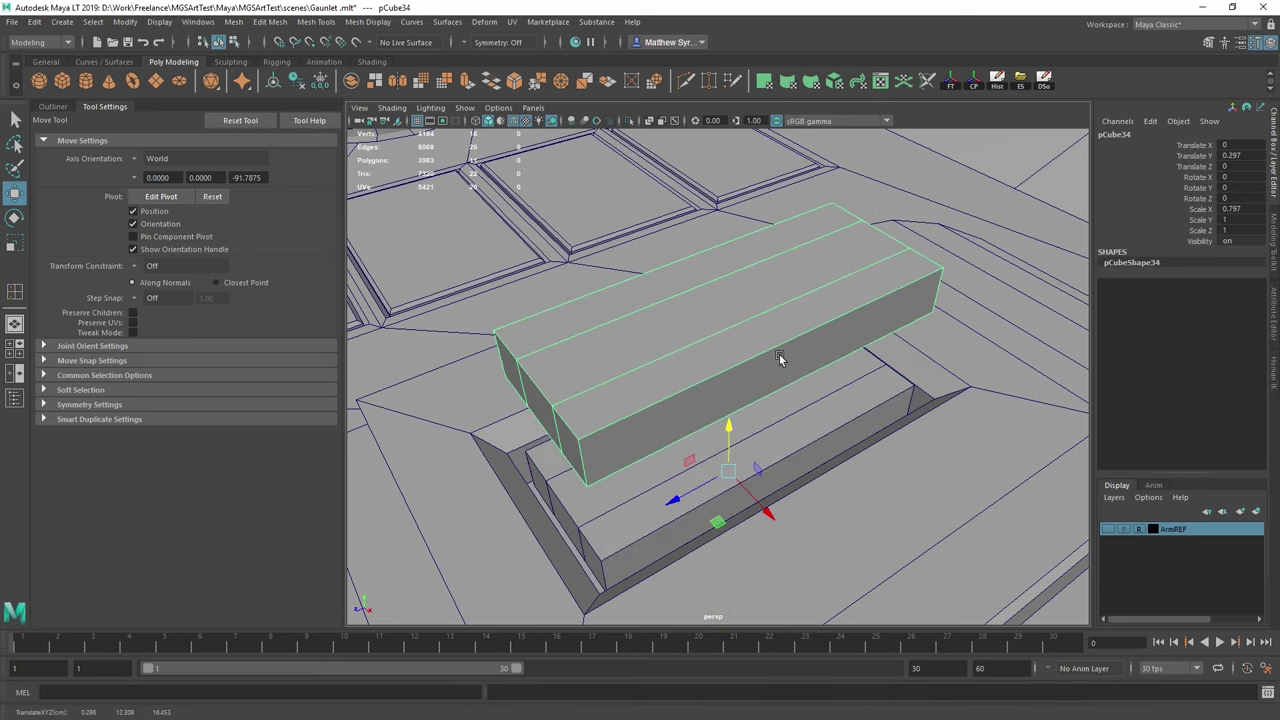
Delete the two lengthwise edge loops from the raised copy.
key(r)
right_drag(657, 435, 657, 360)
double_click(648, 352)
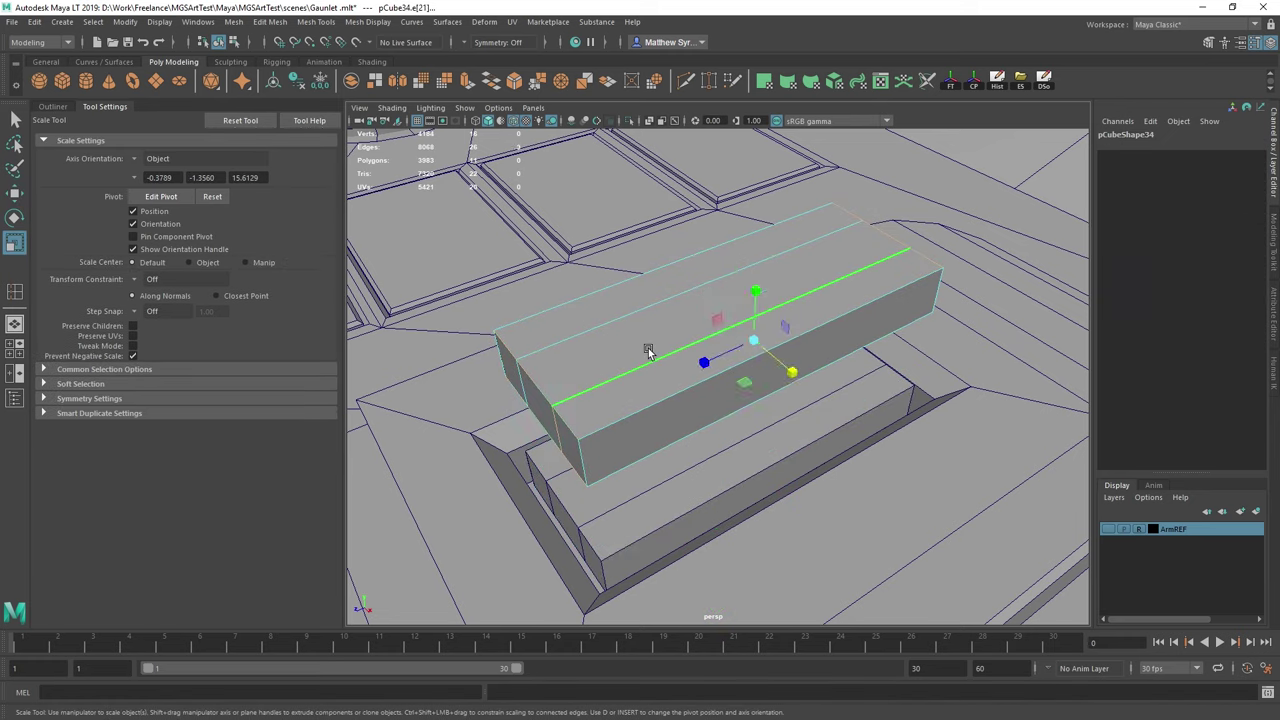
shift+double_click(585, 321)
key(ctrl+Delete)
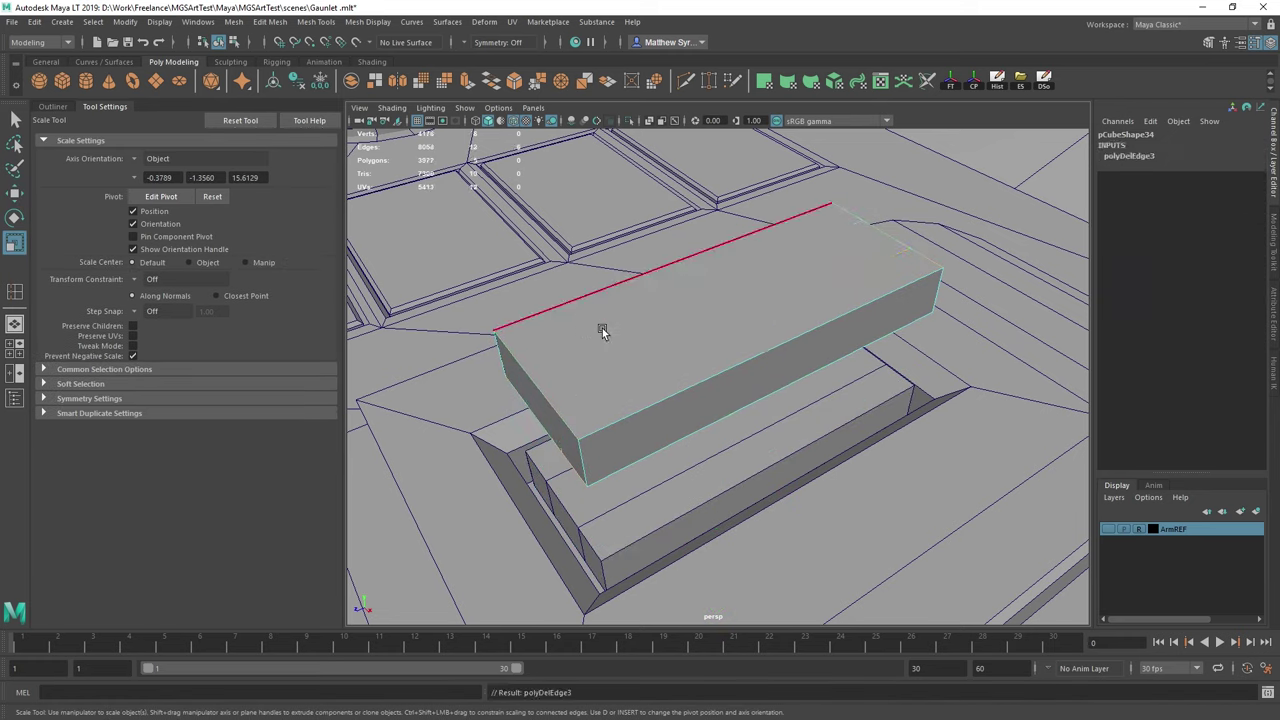
Shorten the raised copy by moving the vertices at both ends inward along Z.
right_drag(648, 329, 527, 322)
alt+drag(622, 362, 722, 381)
drag(413, 215, 597, 477)
key(w)
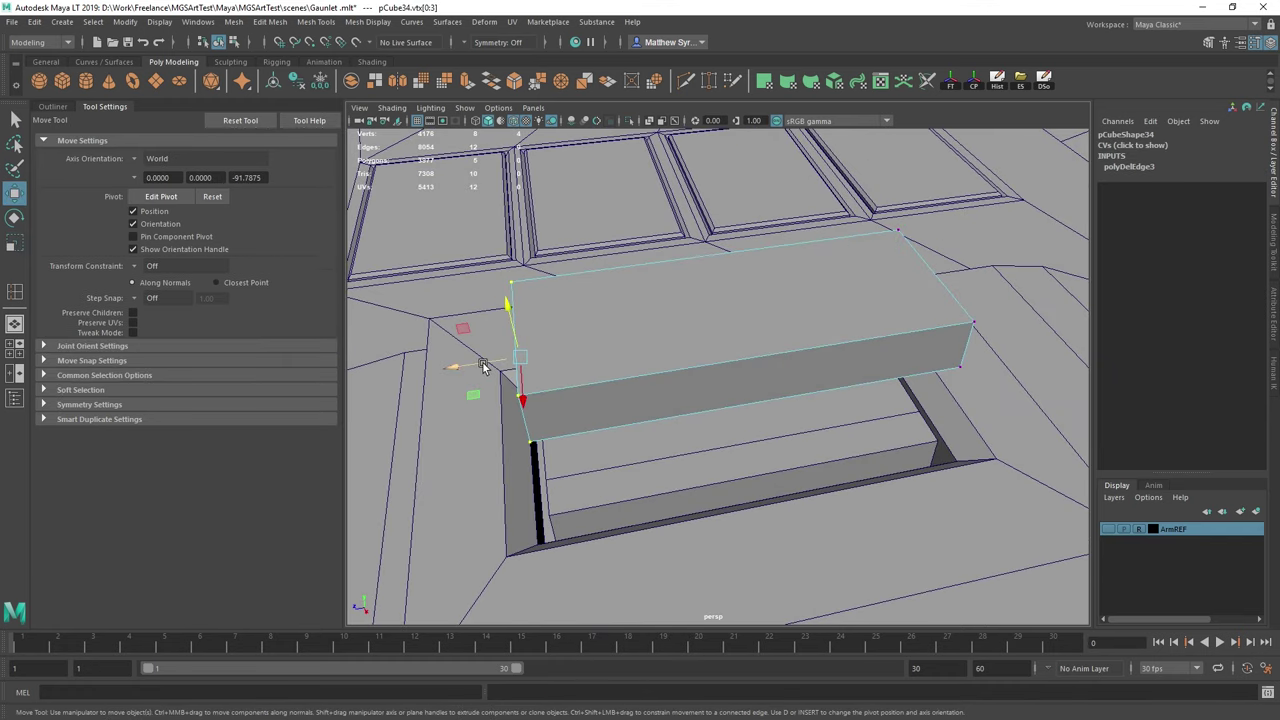
key(v)
drag(460, 367, 561, 390)
key(ctrl+z)
drag(448, 392, 577, 381)
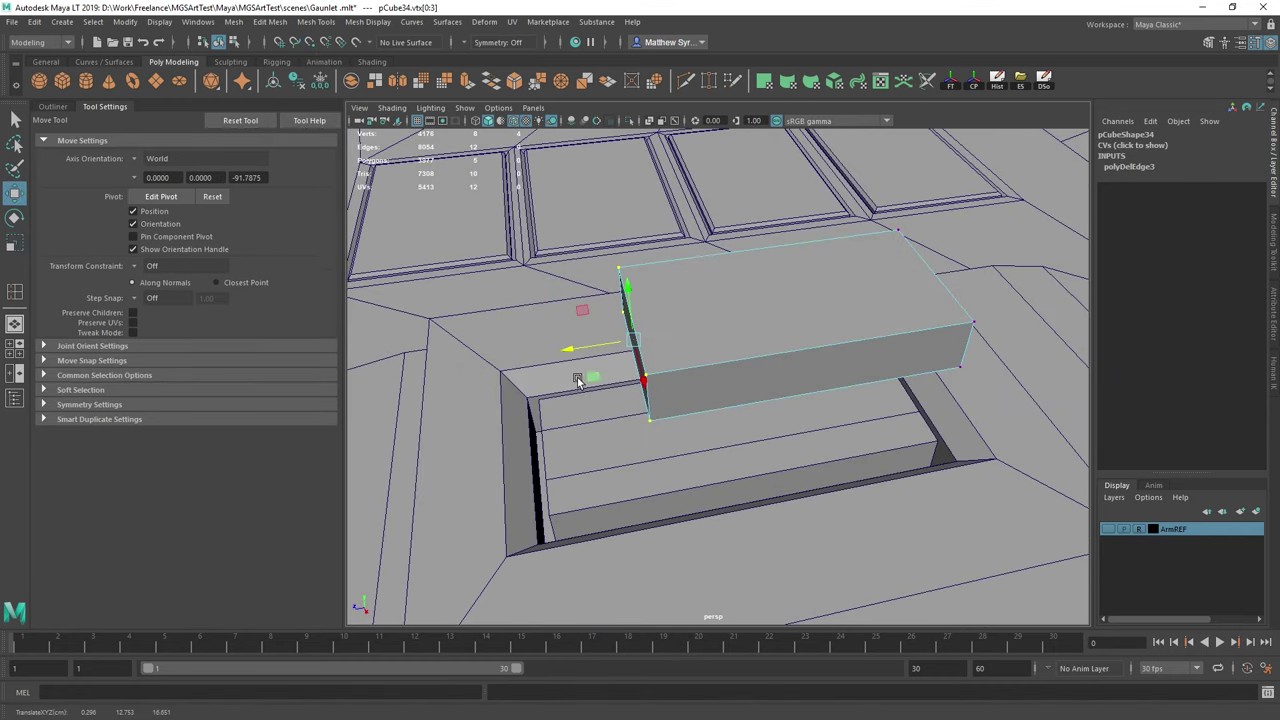
drag(780, 168, 1065, 505)
drag(880, 304, 714, 338)
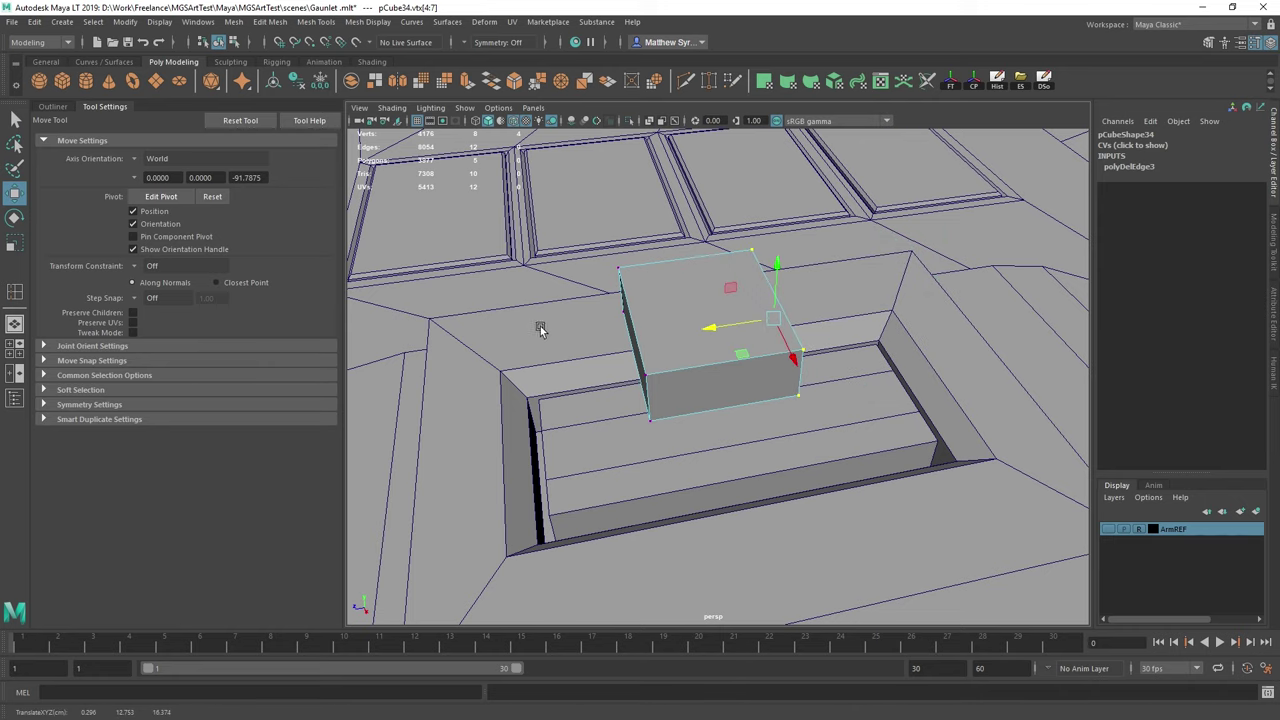
Narrow the raised copy by snapping its side vertices along X to the two edge loops of the inner block.
alt+drag(541, 331, 663, 327)
key(q)
drag(775, 215, 862, 440)
key(w)
key(v)
drag(864, 341, 743, 577)
drag(600, 236, 716, 484)
key(v)
drag(662, 333, 676, 365)
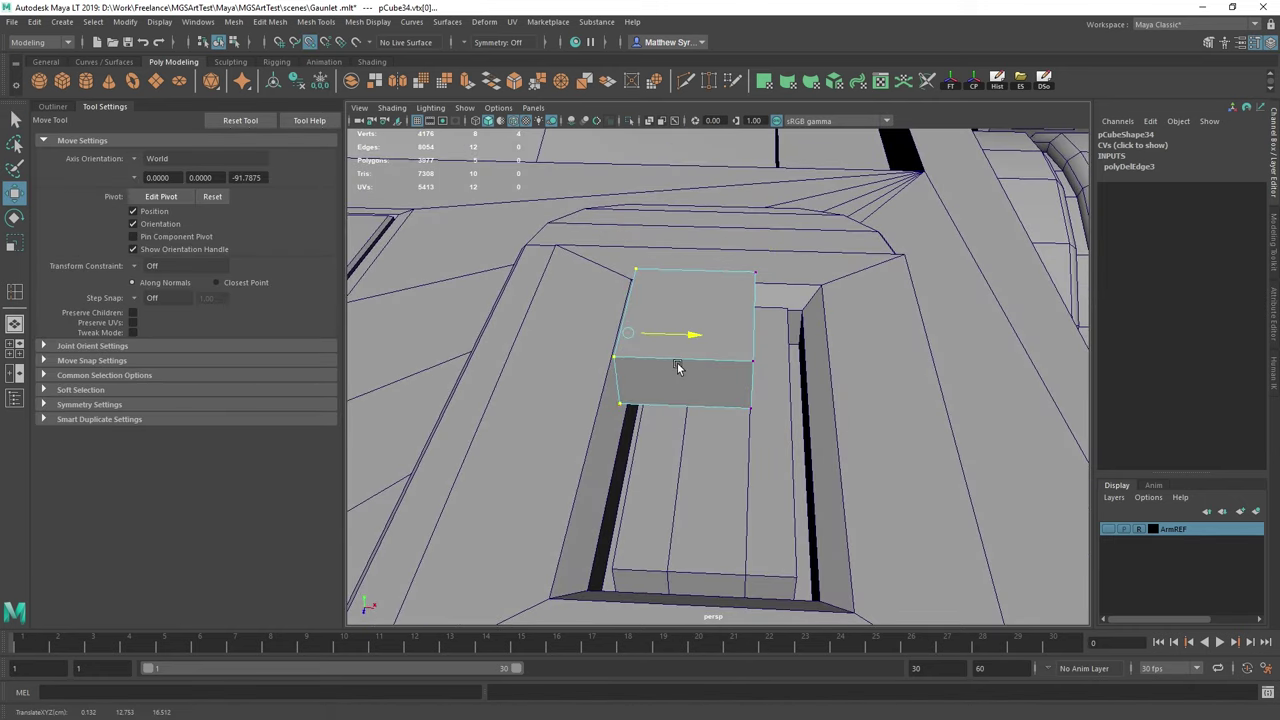
middle_drag(677, 368, 664, 520)
Lower the top vertices of the small raised block to make it thinner.
alt+drag(664, 522, 771, 380)
key(q)
drag(626, 291, 738, 334)
key(w)
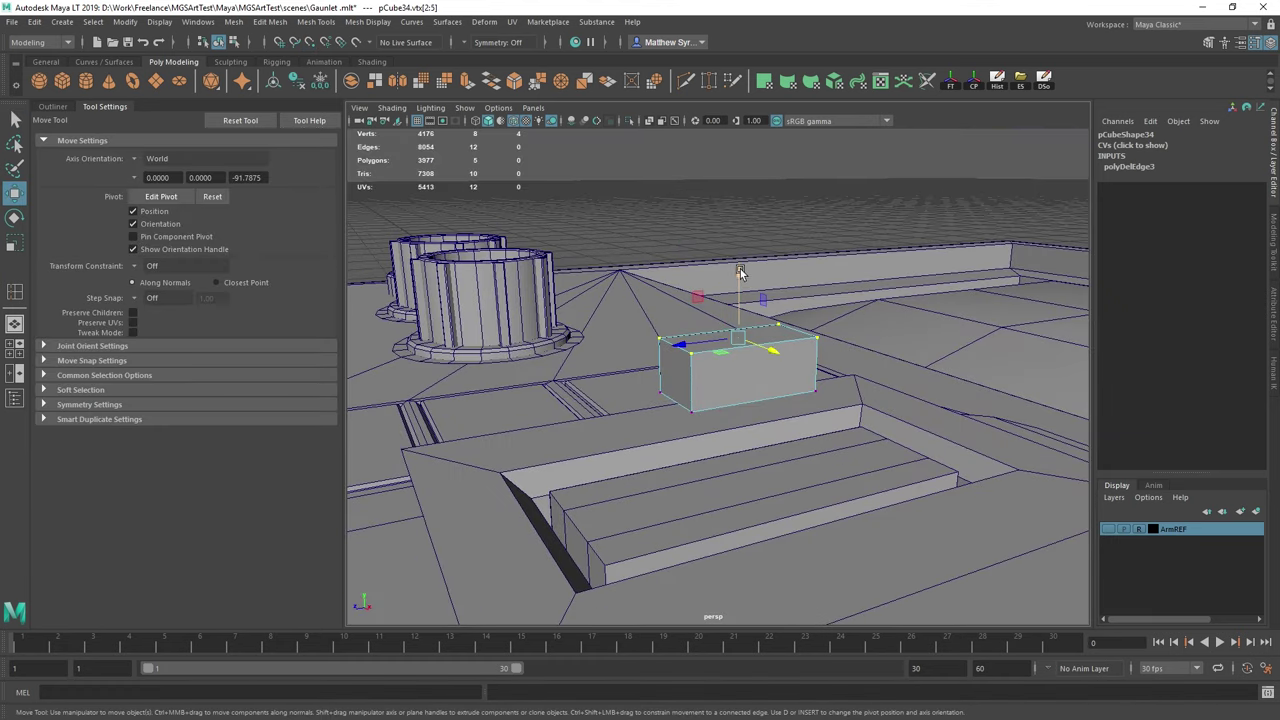
drag(742, 270, 745, 313)
Freeze the small block's transformations, center its pivot and delete its history.
right_drag(700, 393, 737, 338)
click(950, 81)
click(974, 81)
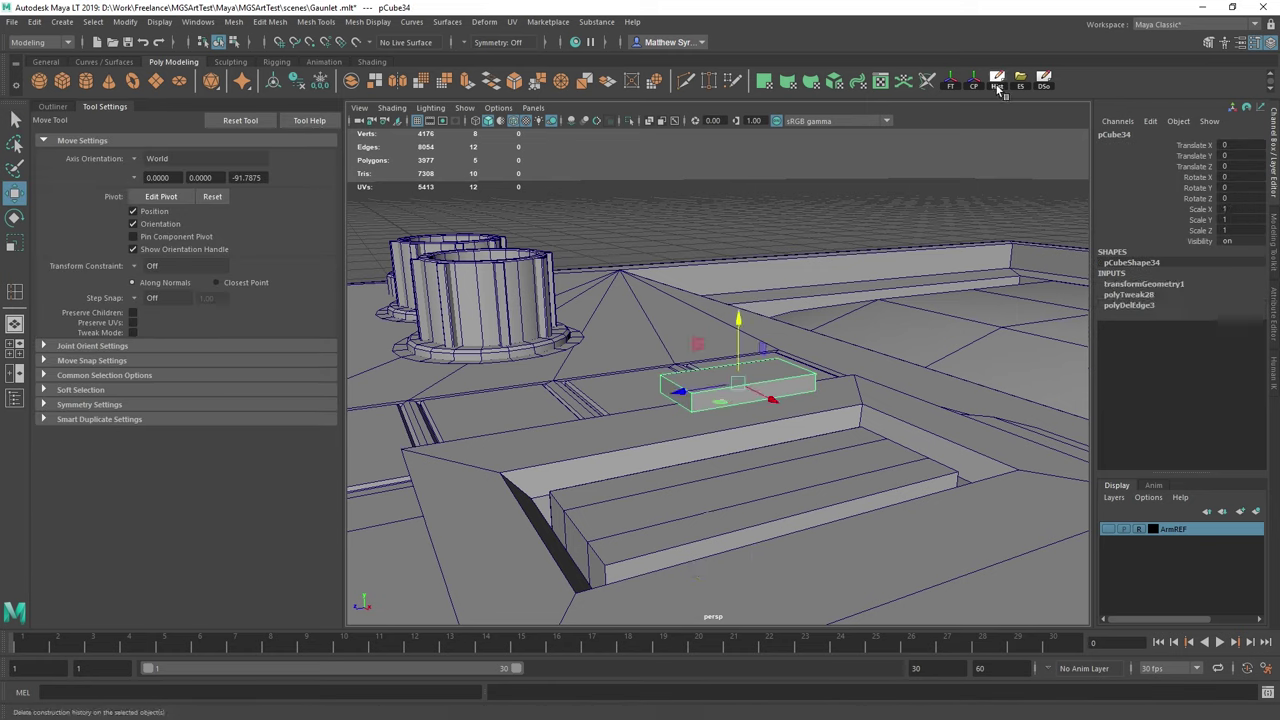
click(997, 81)
Lower the small block onto the inner block at about Y -0.209 and shift it to about Z -0.047.
drag(744, 416, 744, 418)
key(ctrl+z)
drag(741, 329, 746, 424)
key(f)
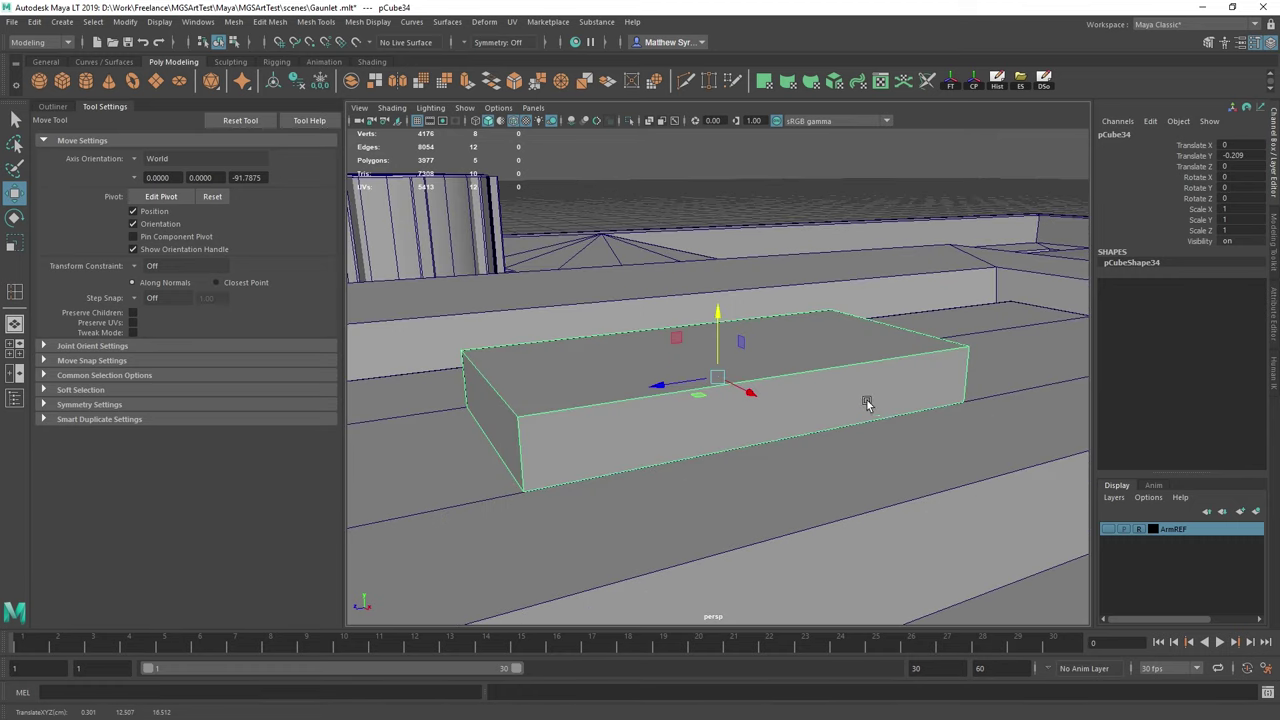
scroll(869, 404, down, 6)
alt+drag(869, 404, 763, 421)
scroll(795, 404, up, 5)
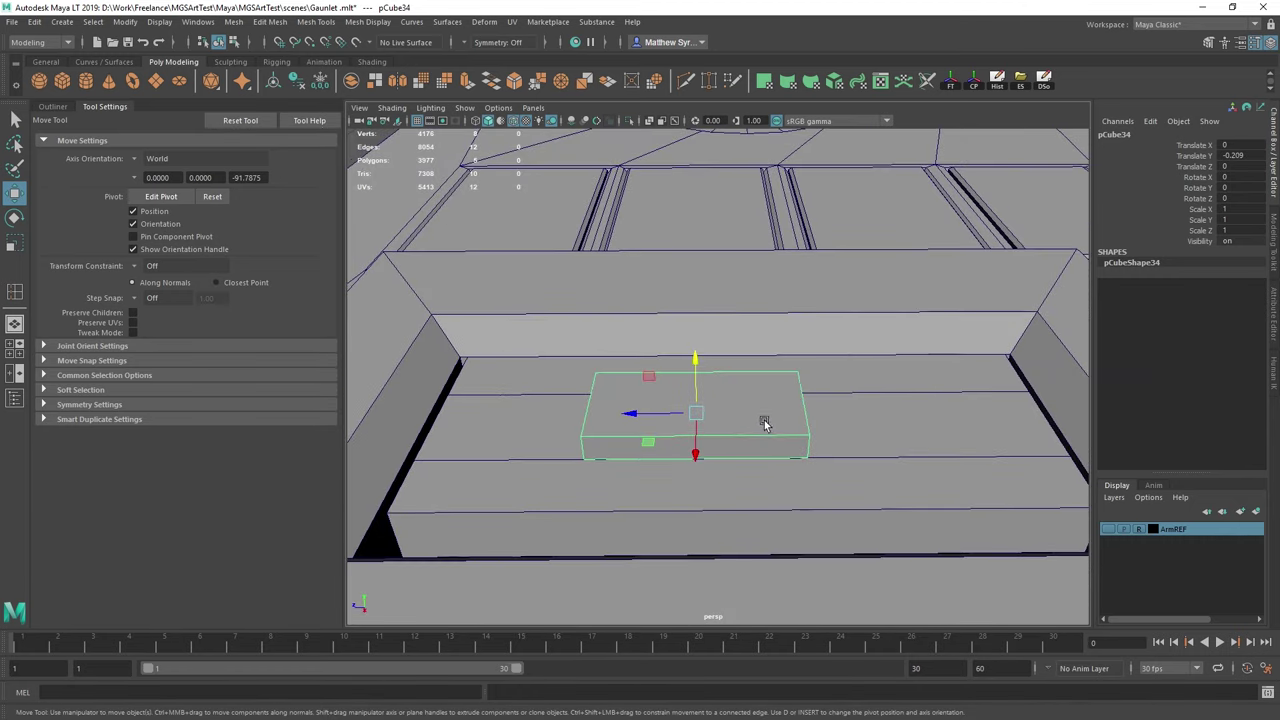
drag(640, 411, 676, 410)
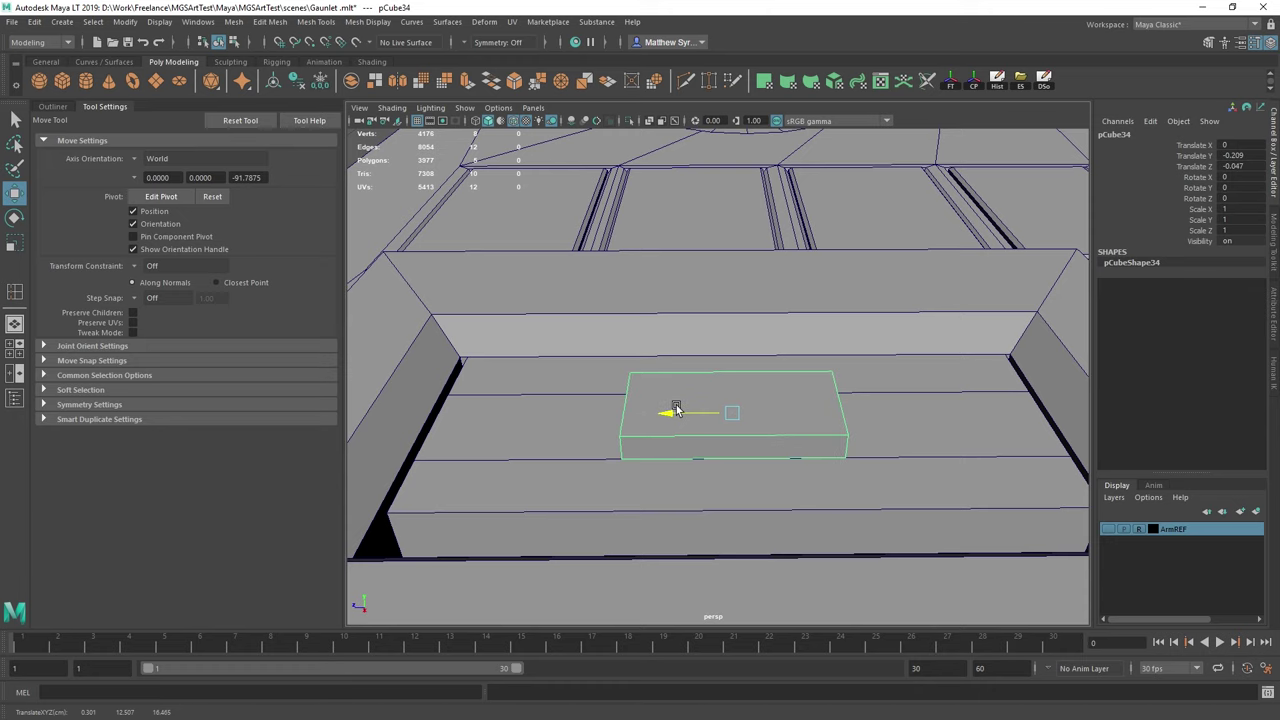
Raise the top face of the small block to make the switch knob taller.
alt+drag(574, 458, 655, 440)
key(f)
scroll(615, 449, down, 6)
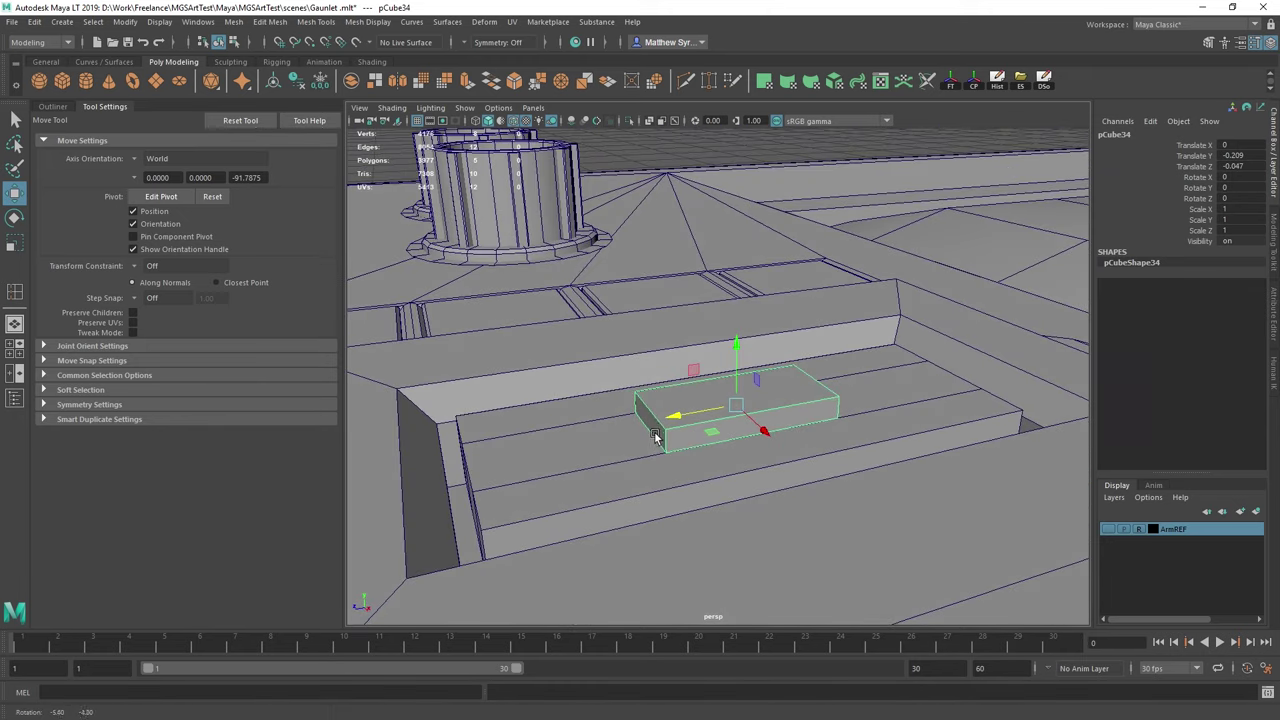
key(q)
right_drag(700, 405, 700, 374)
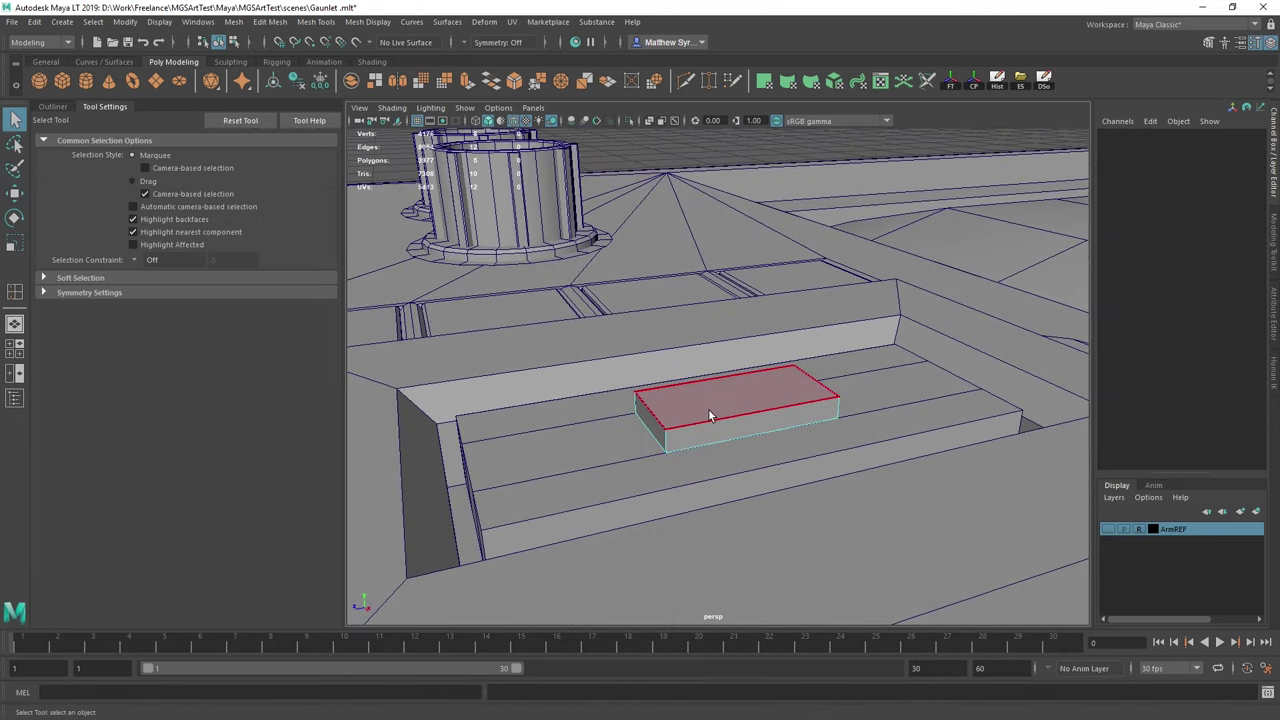
click(709, 410)
key(w)
drag(729, 317, 737, 277)
key(q)
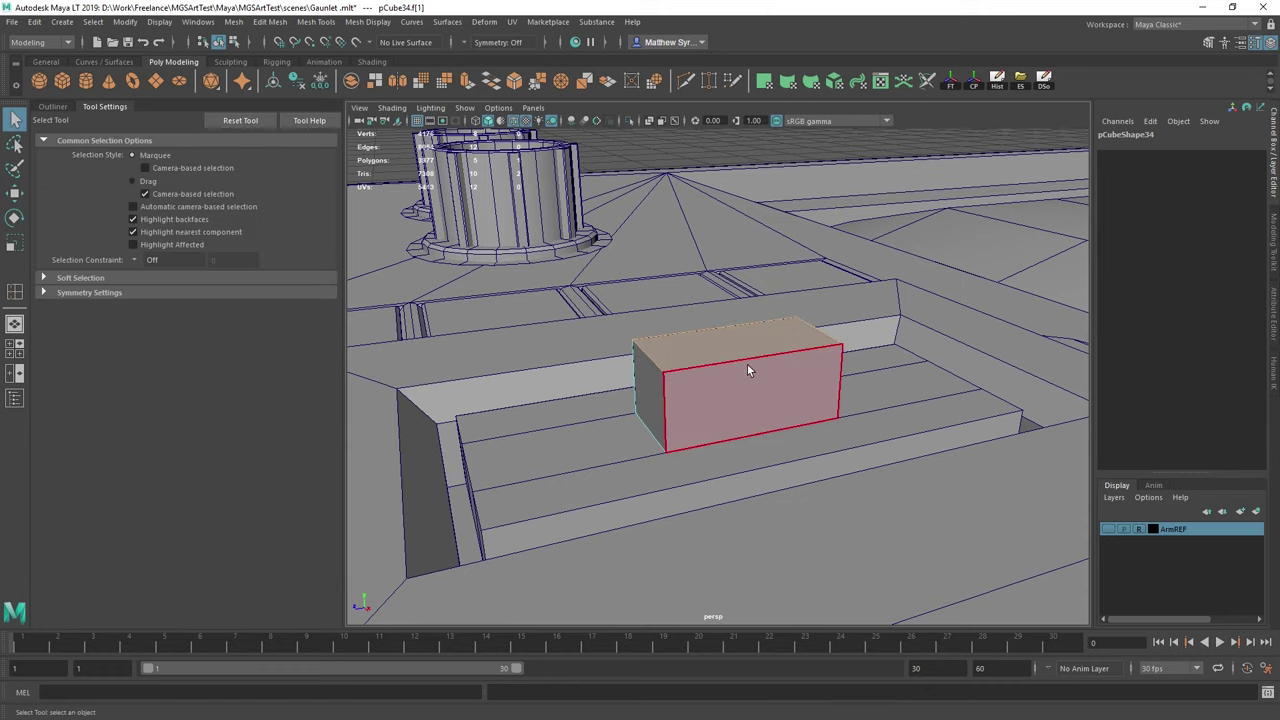
Insert one evenly centered edge loop across the small knob block, using the multiple edge loops option set to 1.
right_drag(722, 339, 692, 367)
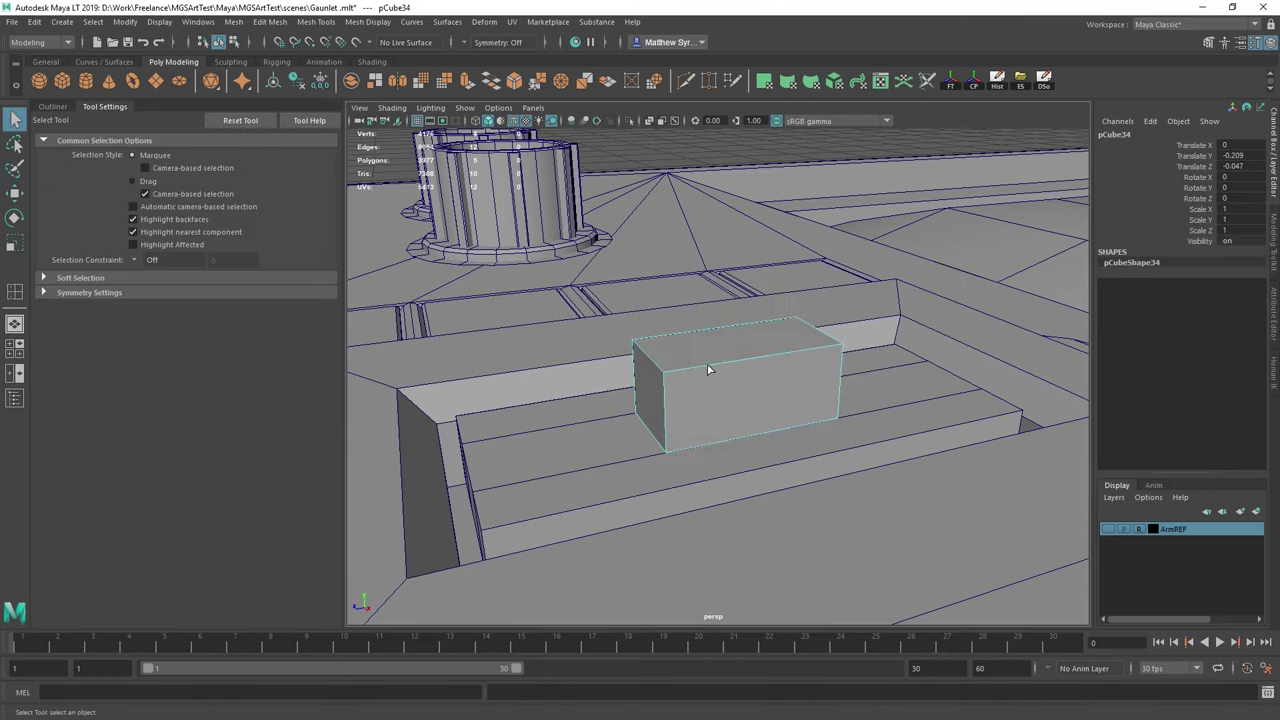
drag(738, 362, 751, 362)
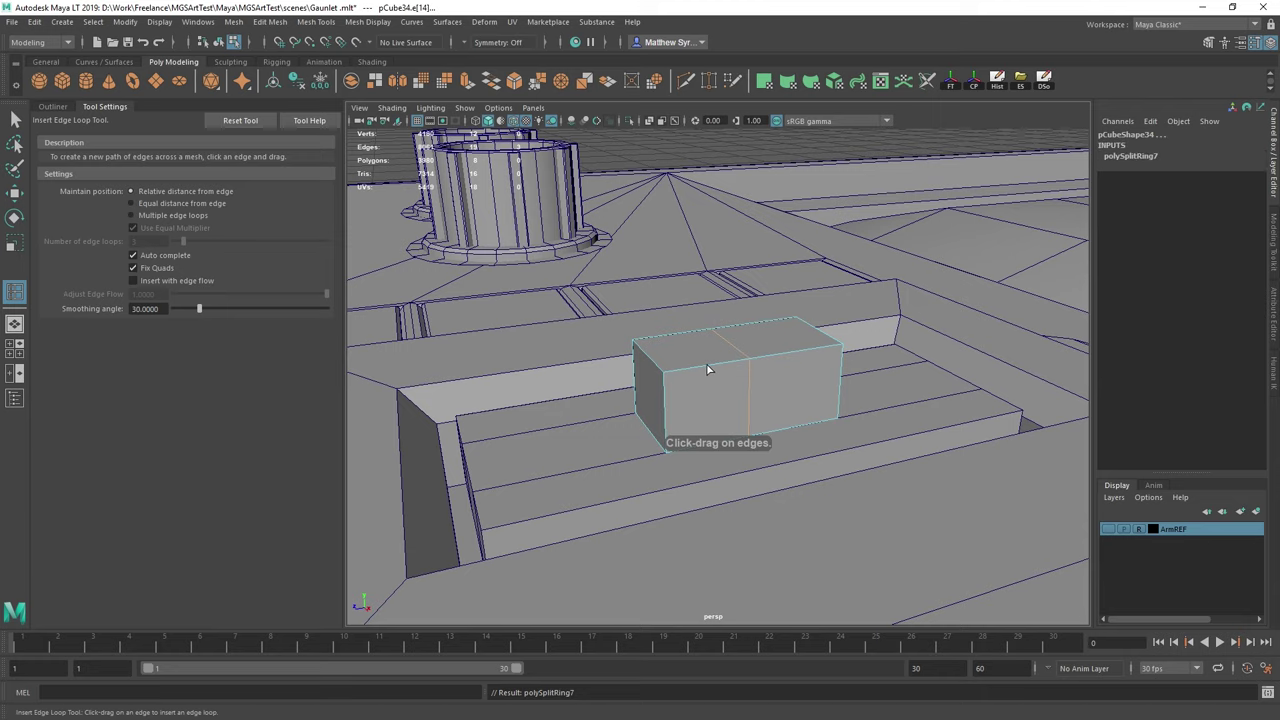
key(ctrl+z)
click(132, 216)
click(148, 239)
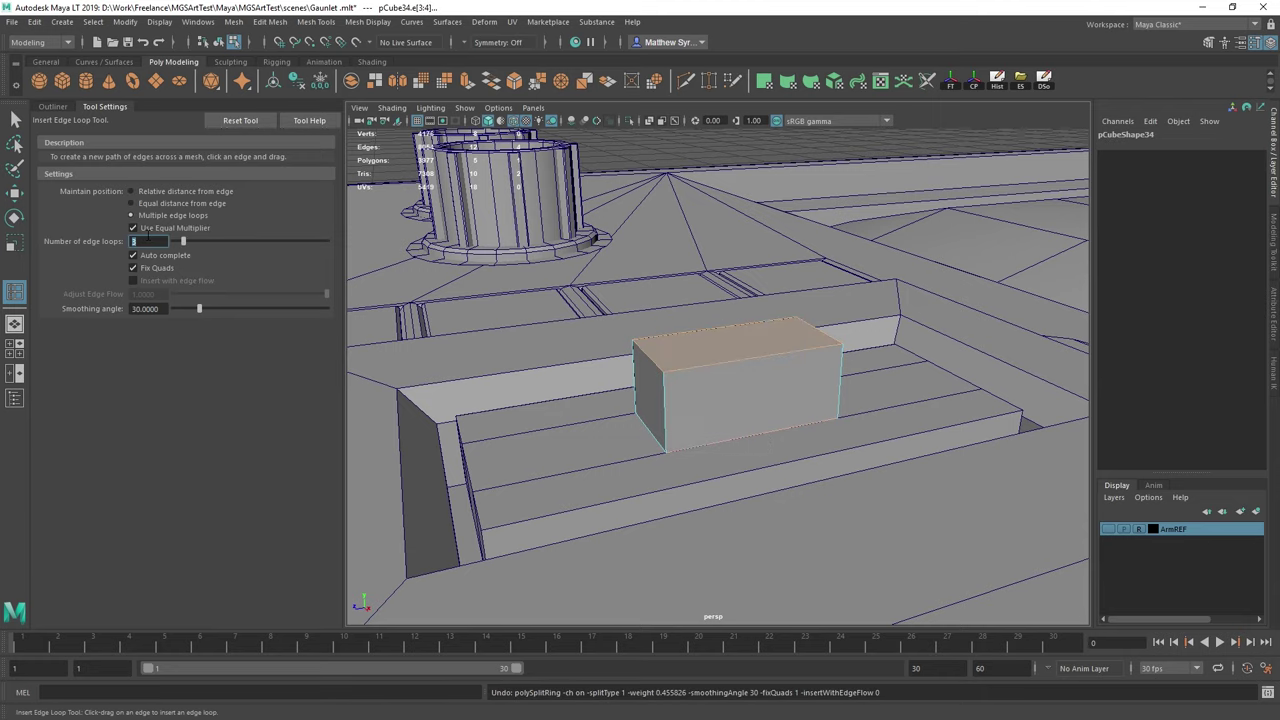
click(742, 361)
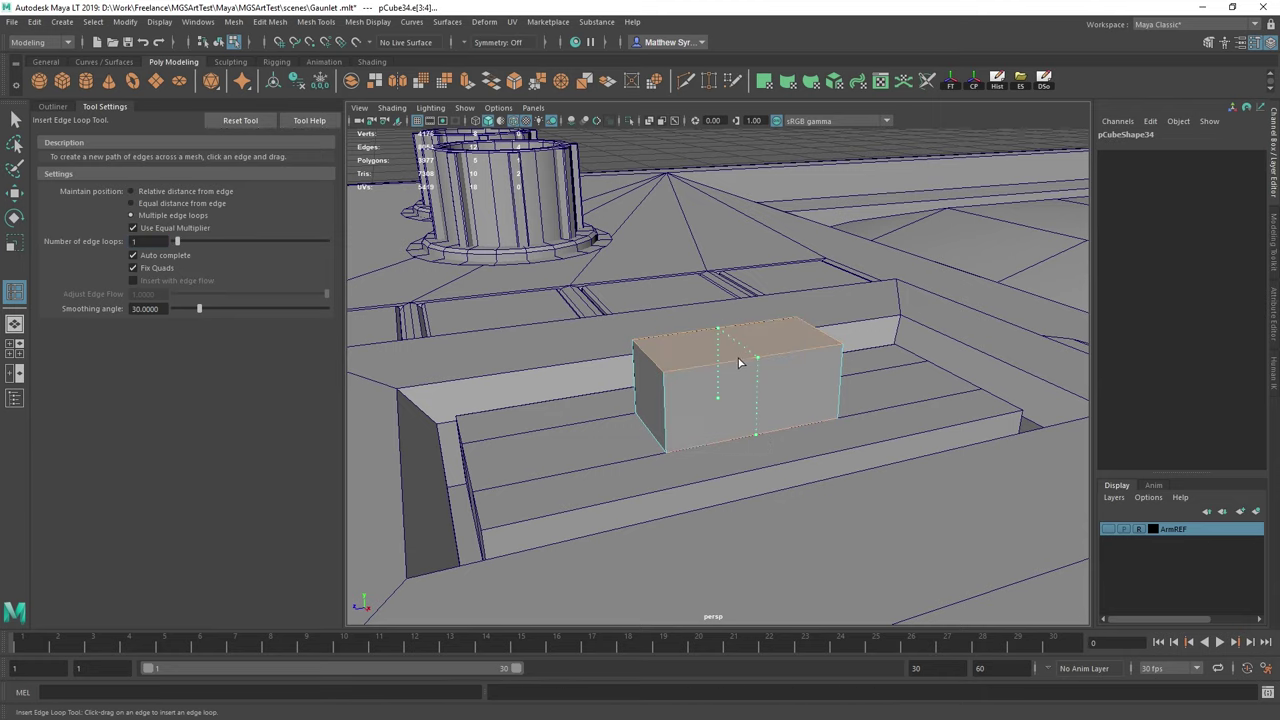
Lower the knob's middle top vertices to form a shallow V-shaped dip.
scroll(848, 371, down, 3)
alt+drag(848, 371, 764, 385)
key(q)
right_drag(764, 339, 706, 331)
alt+drag(835, 366, 740, 364)
scroll(700, 352, up, 3)
key(w)
drag(685, 313, 786, 391)
Bevel the knob's two outer top edges with 3 segments and a fraction of 0.4.
right_drag(786, 391, 790, 358)
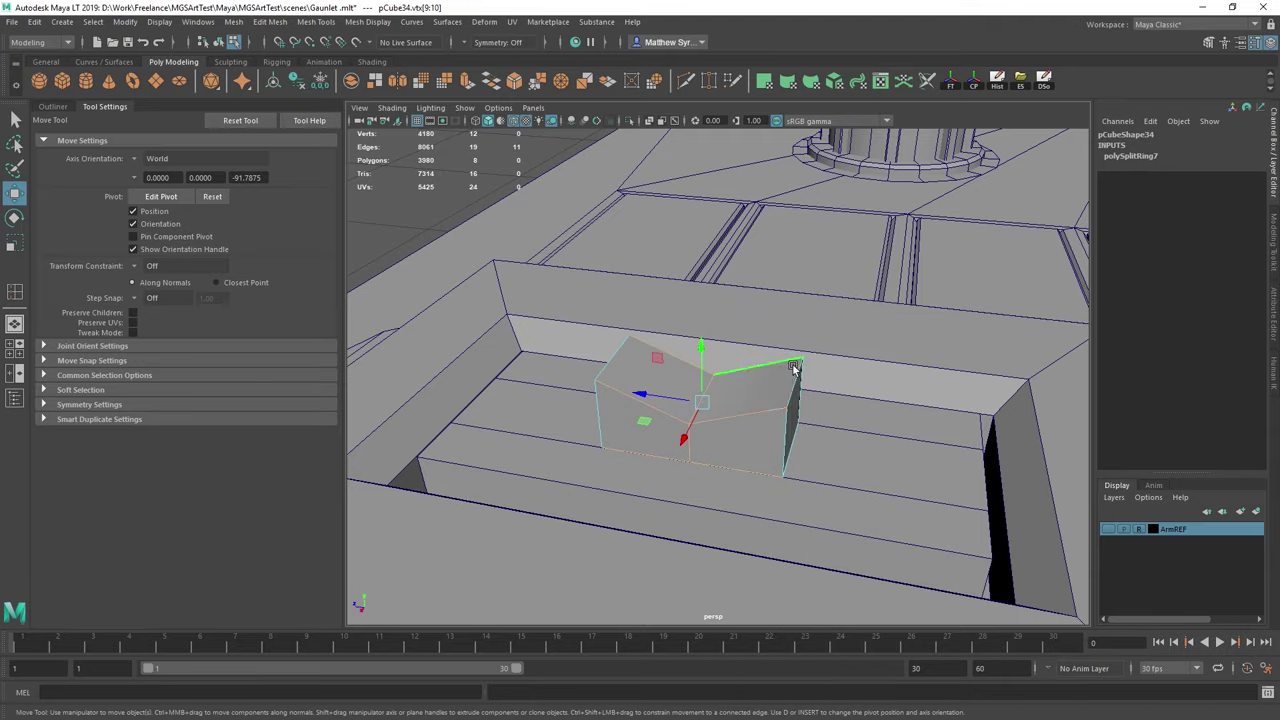
click(797, 374)
shift+click(621, 358)
shift+right_drag(651, 371, 716, 367)
scroll(720, 382, down, 2)
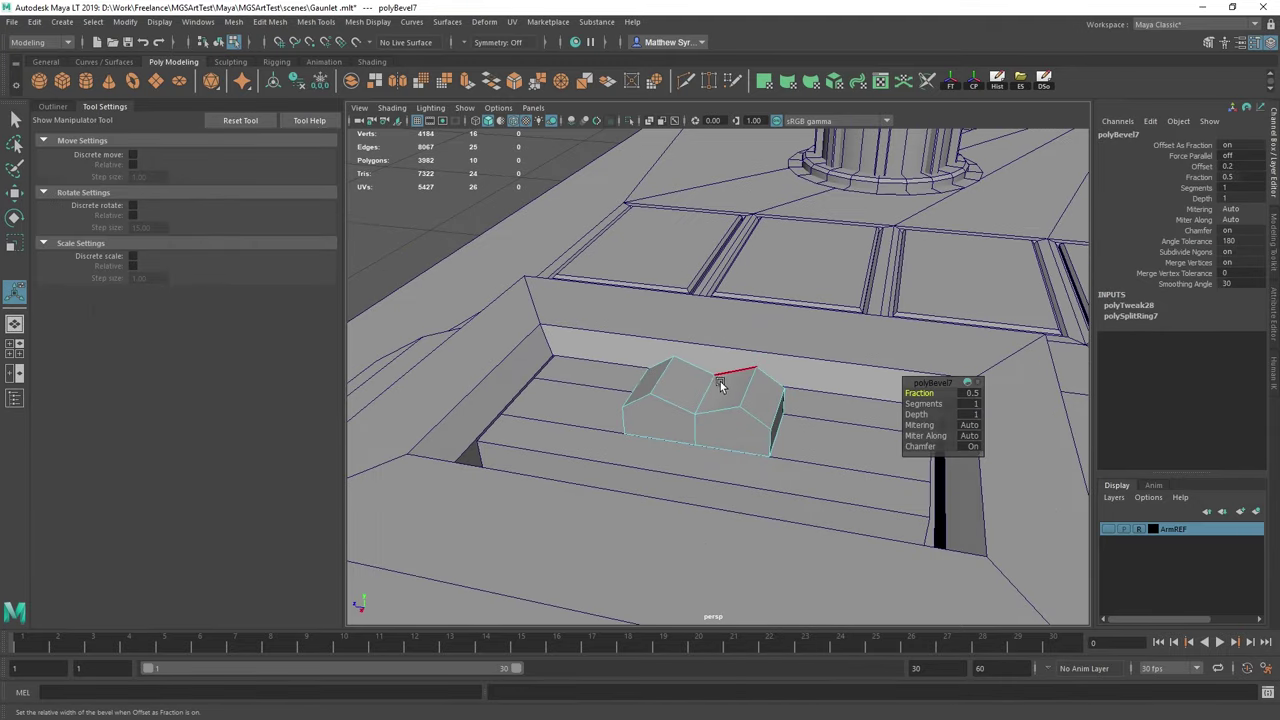
alt+drag(720, 383, 769, 397)
drag(921, 404, 937, 404)
click(977, 393)
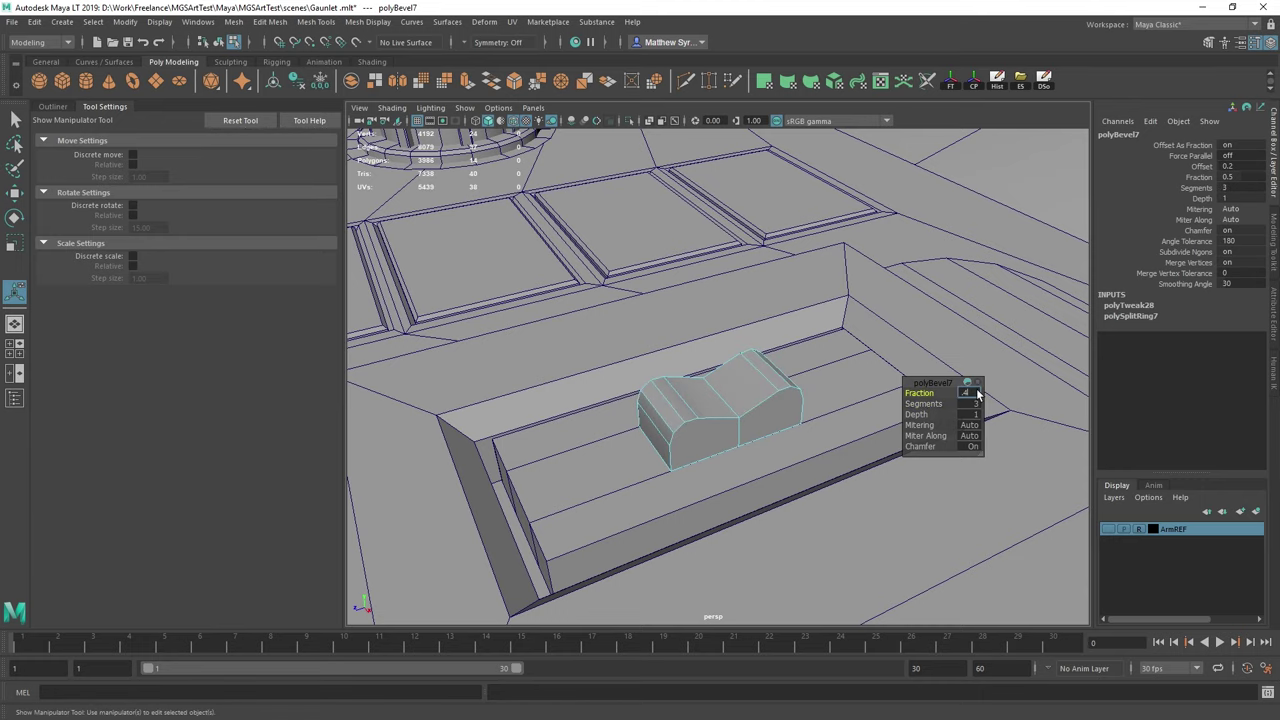
Lengthen the knob by moving one end's vertices outward, then shift the dip vertices back toward its middle.
mouse_move(733, 388)
alt+mouse_down()
mouse_move(766, 371)
mouse_move(677, 400)
mouse_move(717, 389)
mouse_move(734, 463)
mouse_move(728, 388)
alt+mouse_up()
right_drag(728, 386, 748, 370)
alt+drag(797, 400, 780, 384)
right_drag(688, 338, 640, 338)
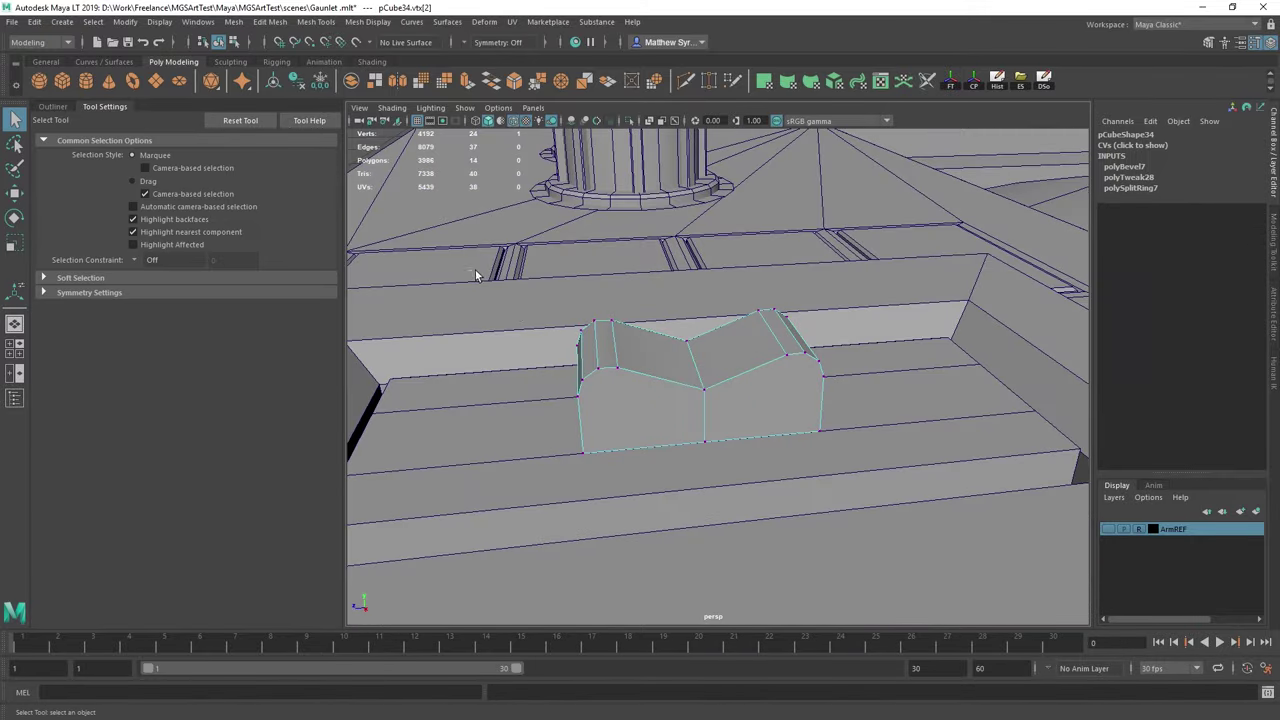
drag(475, 274, 631, 530)
key(w)
drag(531, 391, 396, 396)
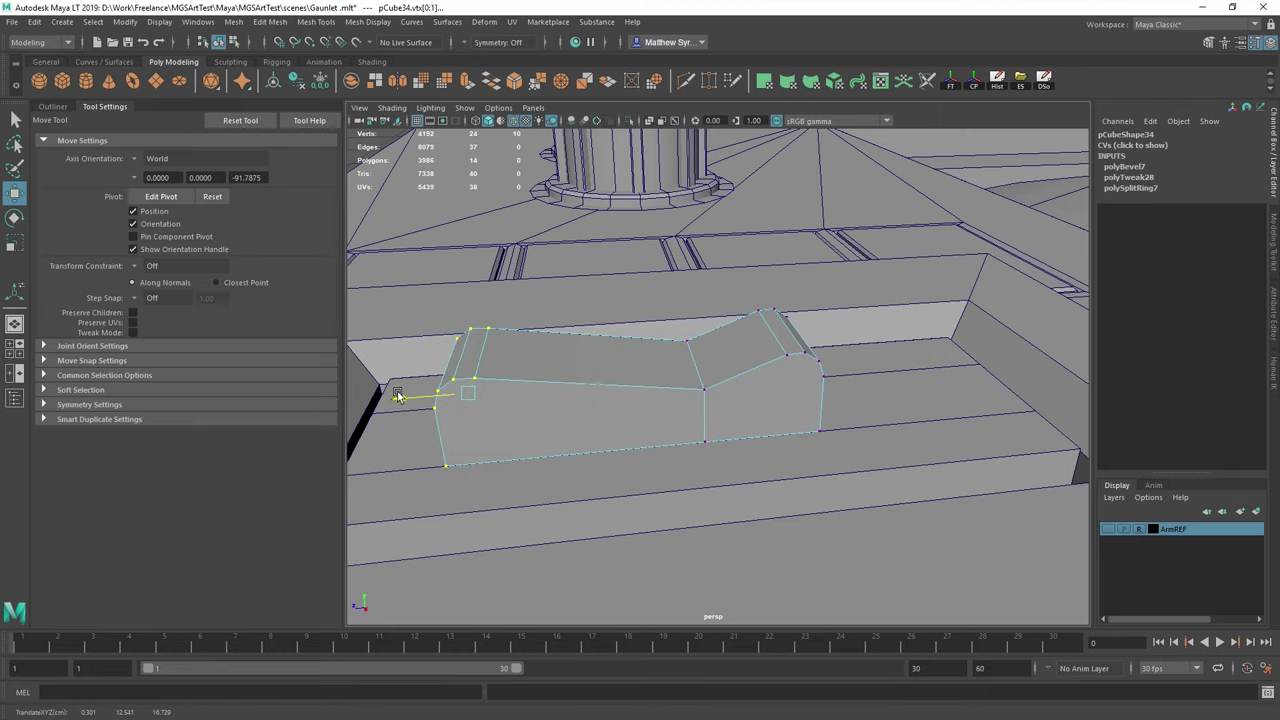
drag(640, 305, 730, 497)
drag(646, 394, 578, 397)
scroll(585, 396, down, 5)
alt+drag(690, 310, 751, 397)
scroll(711, 366, up, 5)
key(q)
right_drag(714, 406, 762, 335)
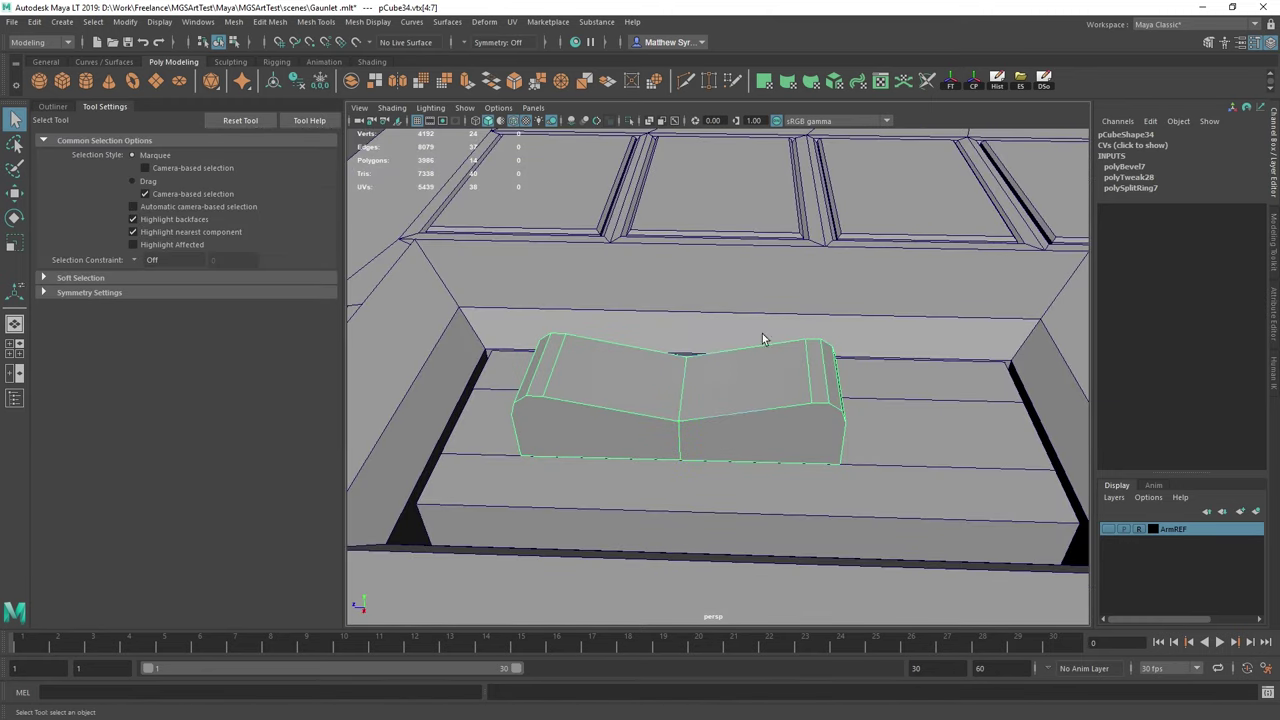
shift+right_drag(757, 388, 757, 417)
mouse_move(738, 364)
right_down()
mouse_move(777, 342)
mouse_move(756, 410)
right_up()
click(754, 371)
key(ctrl+z)
key(ctrl+z)
key(ctrl+z)
click(750, 426)
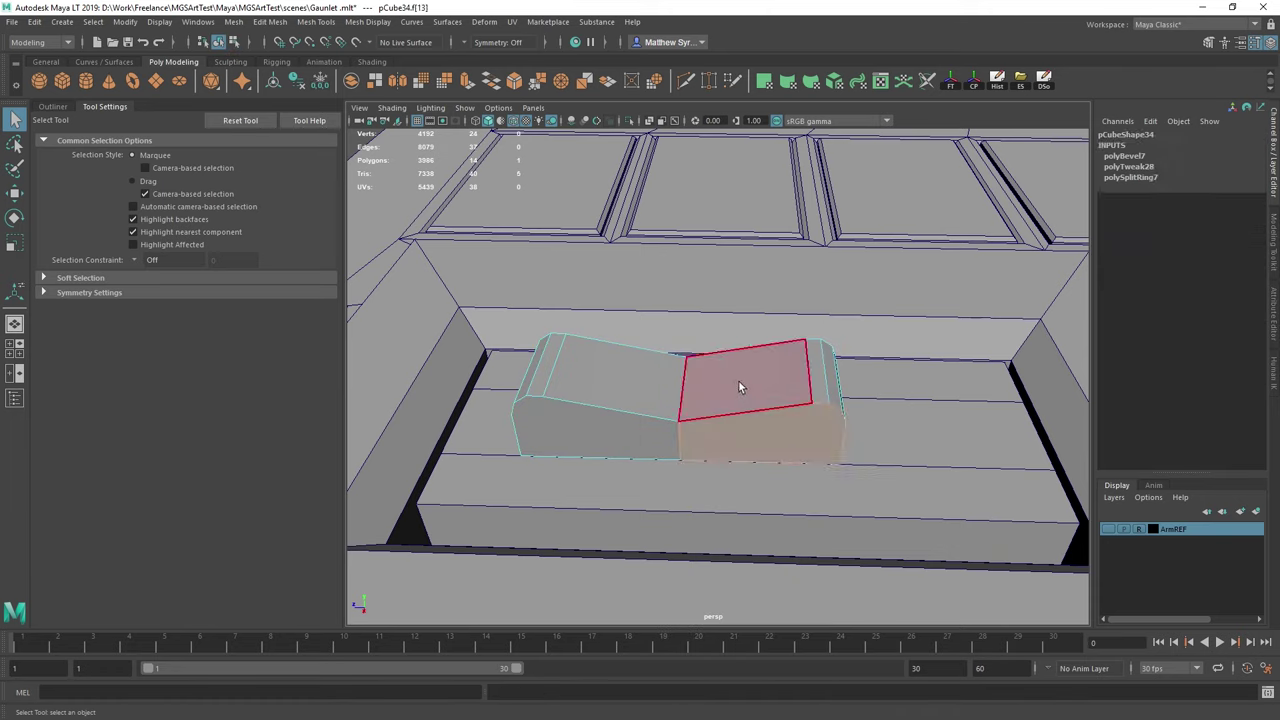
Cut edges on the knob's side face from each bevel vertex at one end to the bottom center vertex with Multi-Cut.
right_drag(716, 369, 676, 379)
alt+drag(676, 379, 734, 386)
alt+right_drag(734, 386, 817, 408)
alt+middle_drag(817, 408, 815, 416)
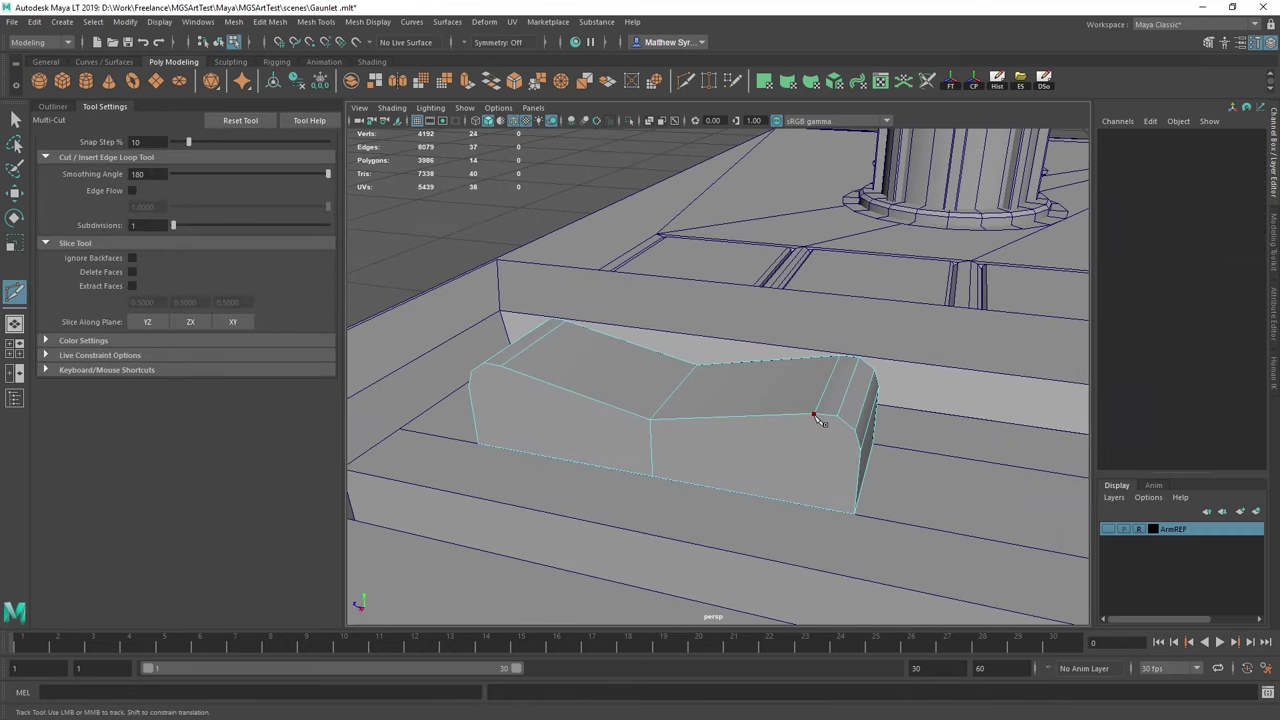
click(656, 476)
key(q)
key(g)
click(837, 416)
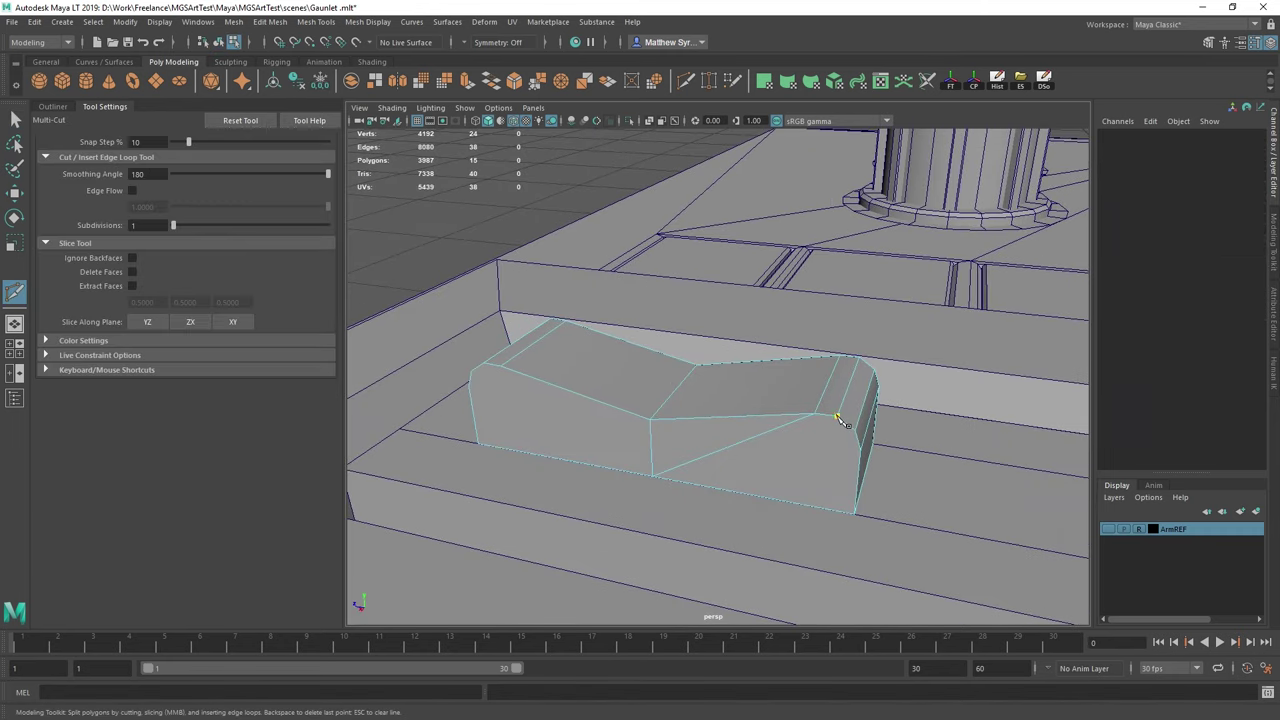
click(656, 478)
key(q)
key(g)
click(856, 430)
key(q)
key(y)
key(q)
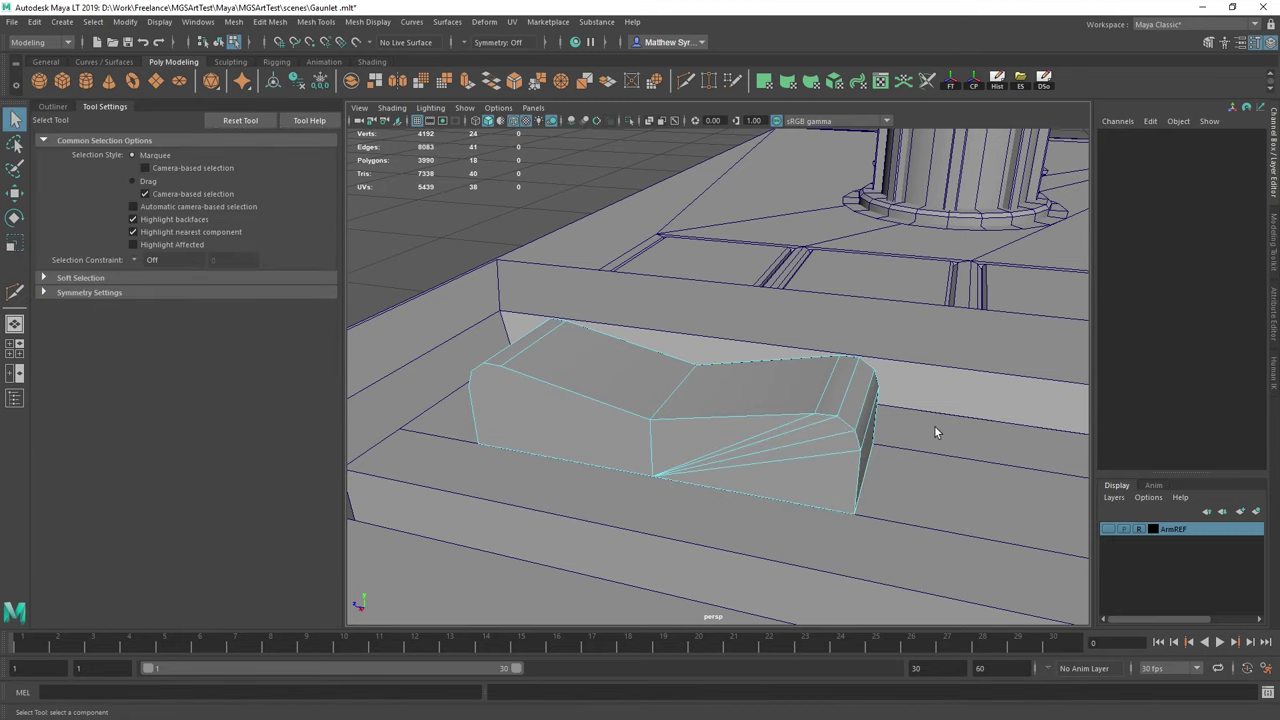
Insert a centered edge loop along the knob's length, splitting its width in half.
alt+drag(937, 432, 755, 399)
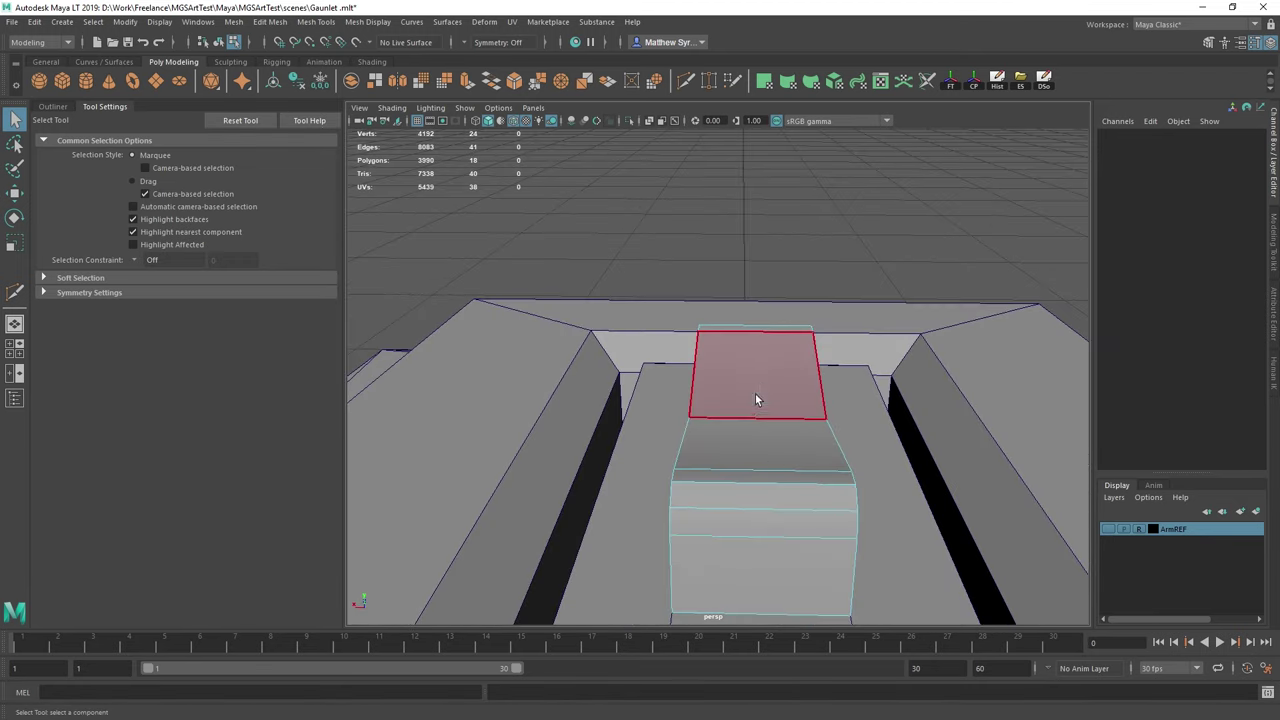
right_drag(766, 385, 849, 314)
shift+right_drag(776, 371, 709, 392)
click(724, 419)
key(q)
Delete the knob's uncut end half and one lengthwise half, leaving only a quarter with the cut side face.
right_drag(743, 337, 735, 405)
drag(624, 279, 930, 430)
alt+drag(746, 343, 785, 358)
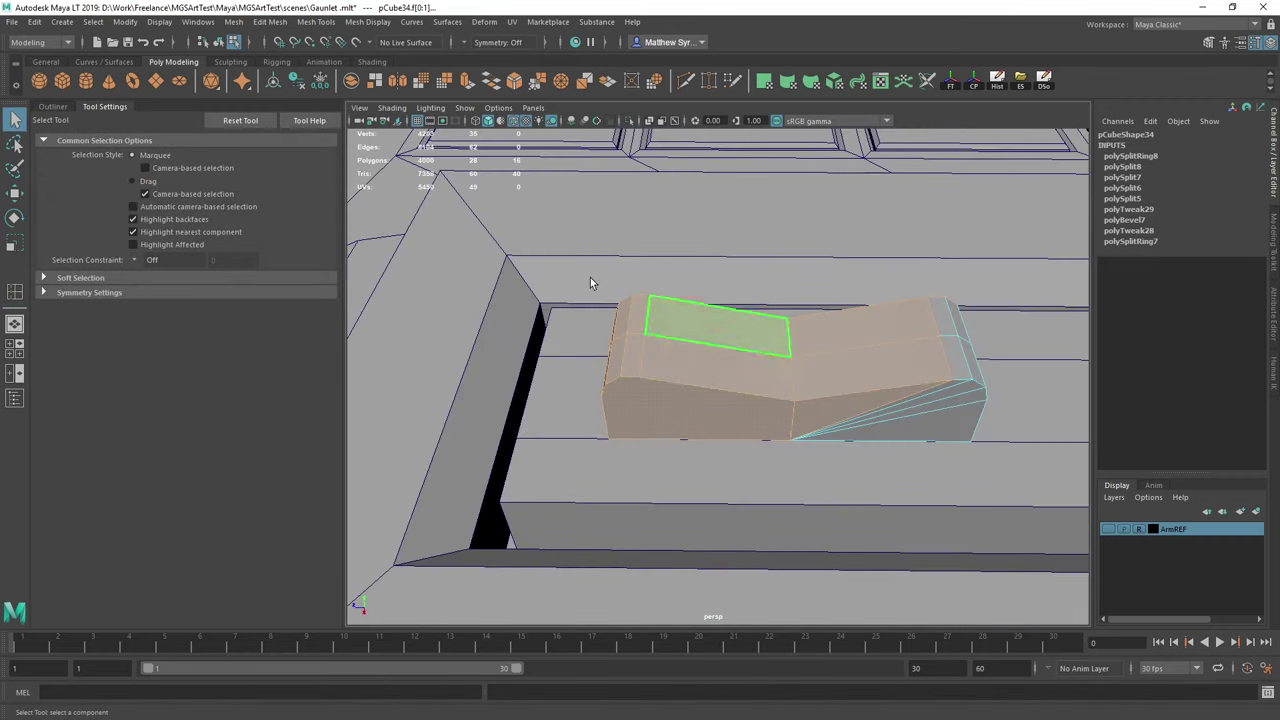
drag(525, 220, 724, 464)
key(Delete)
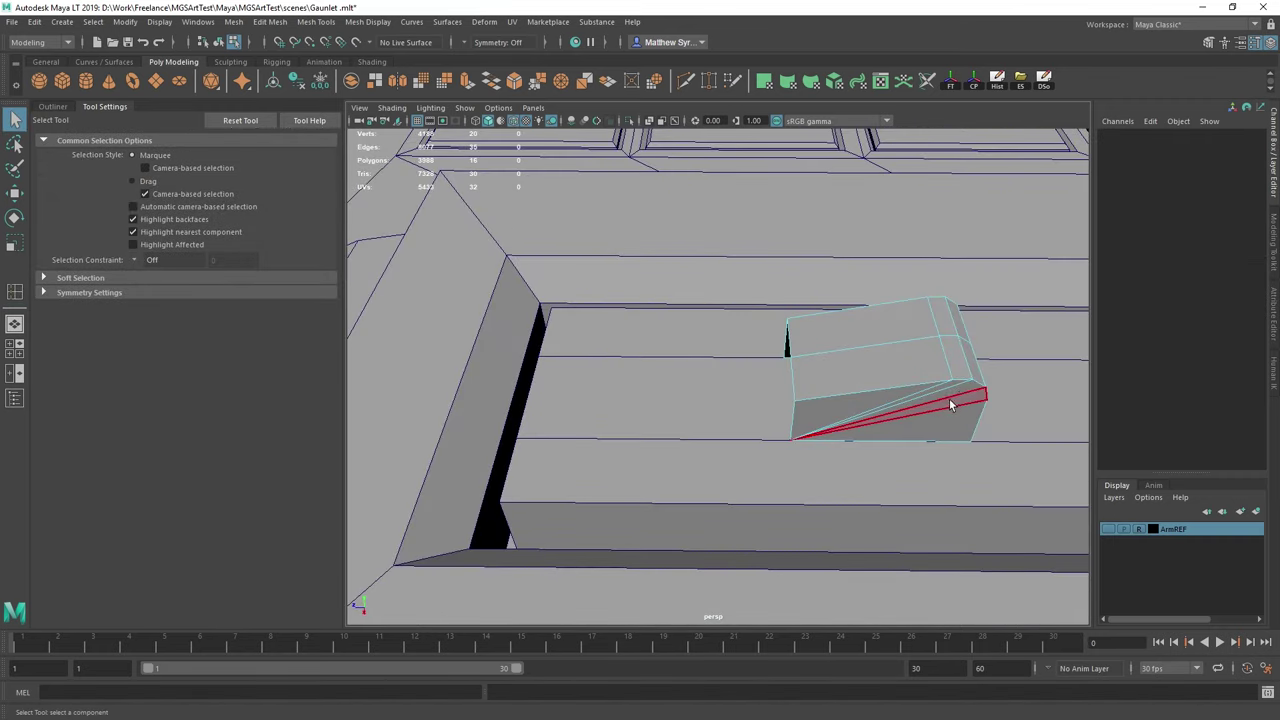
alt+drag(949, 398, 922, 668)
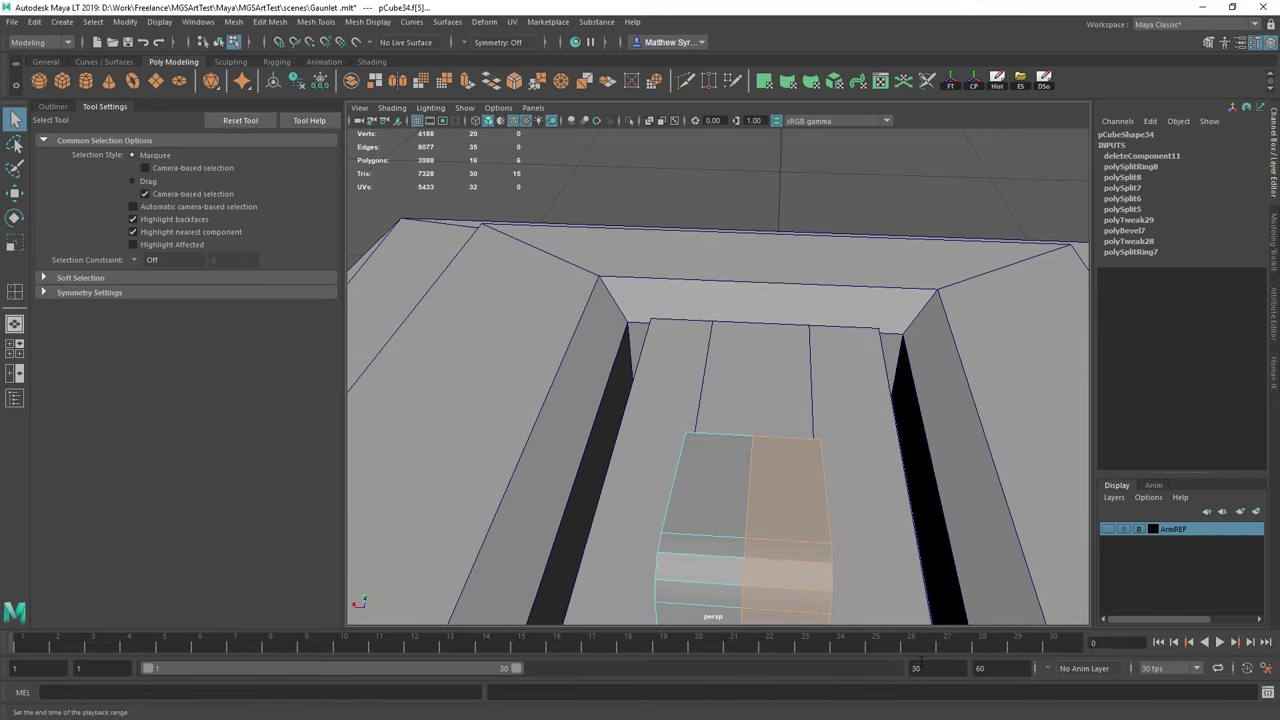
key(Delete)
scroll(806, 529, down, 4)
alt+middle_drag(753, 520, 767, 458)
scroll(767, 458, up, 3)
alt+drag(743, 420, 768, 410)
right_drag(755, 339, 829, 321)
key(w)
key(ctrl+d)
drag(747, 403, 828, 402)
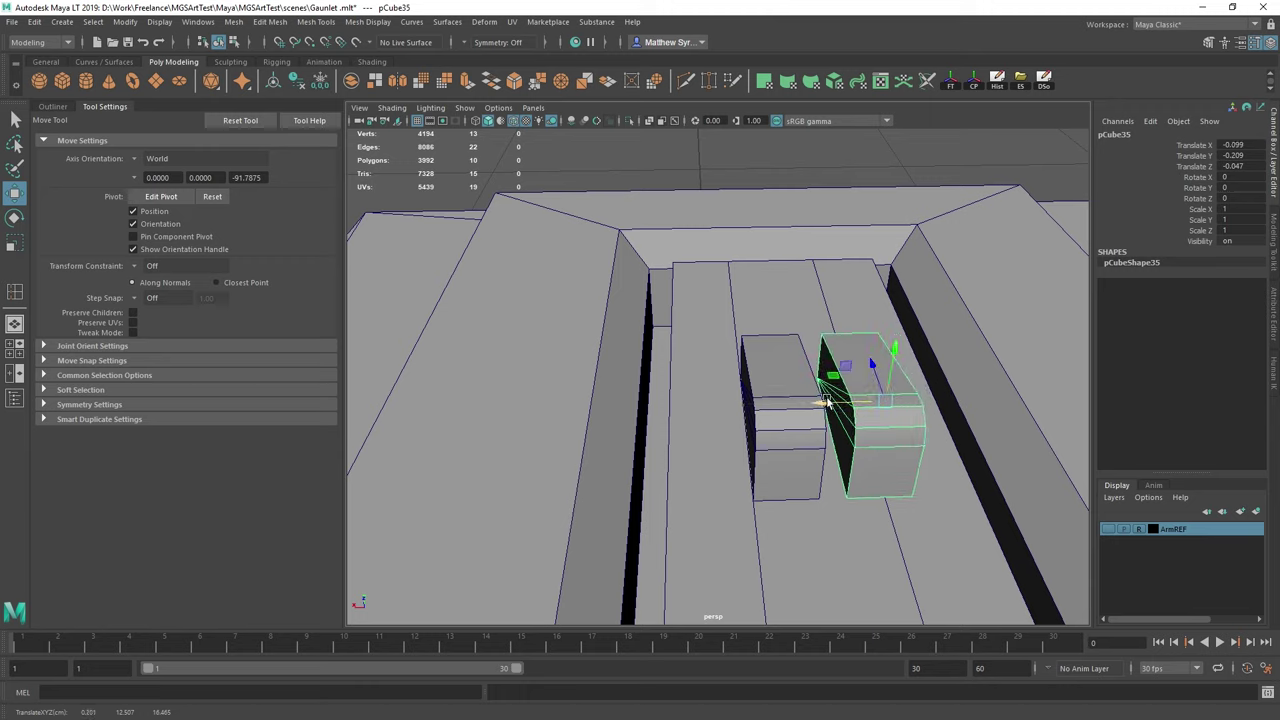
key(Delete)
Soften the edges across the rounded end of the quarter knob and return to object selection.
click(797, 430)
right_drag(787, 430, 781, 272)
click(789, 410)
key(q)
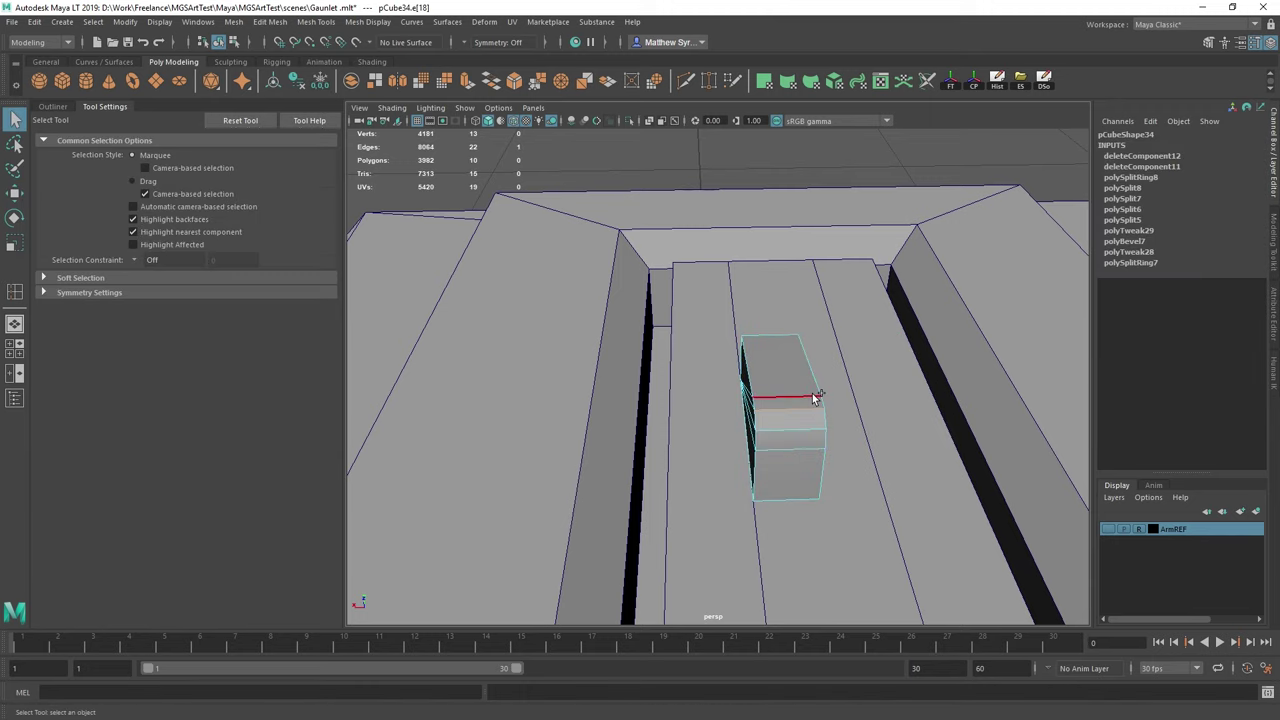
shift+click(798, 448)
shift+right_drag(793, 371, 960, 364)
right_drag(751, 385, 793, 332)
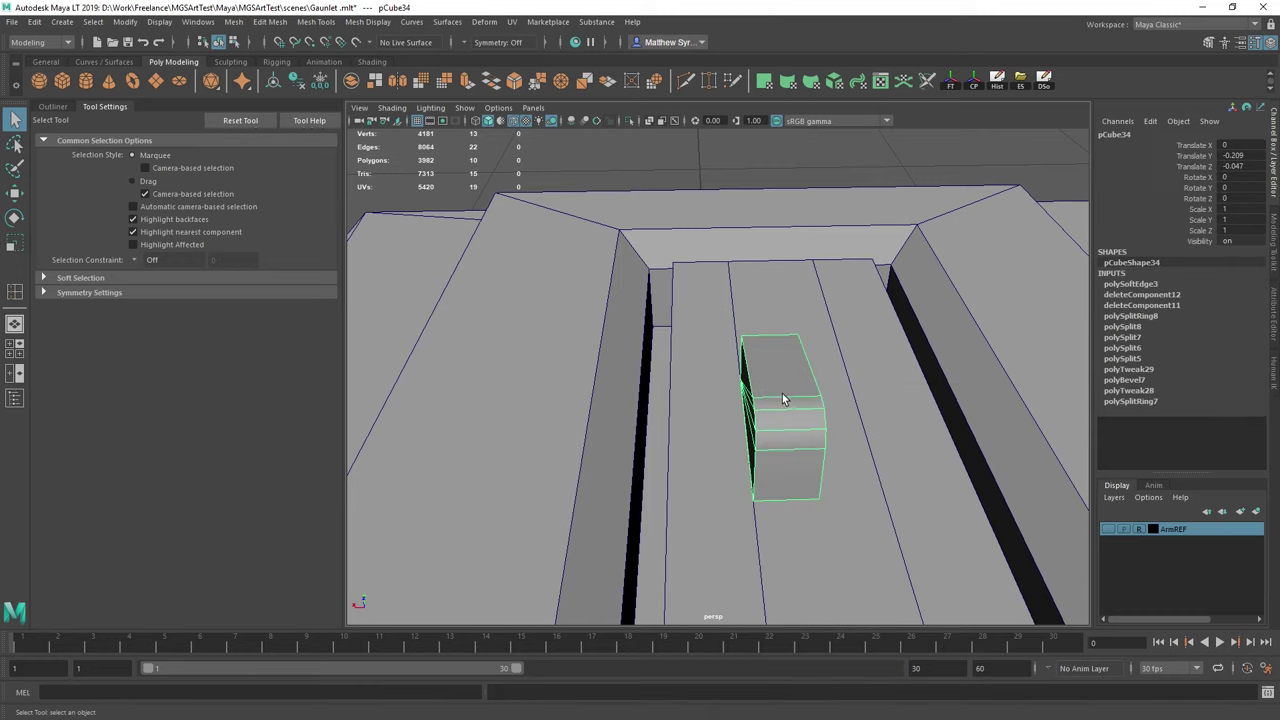
Duplicate the quarter knob, move the copy to about X -0.084 and mirror it with Scale X -1.
key(w)
shift+drag(750, 403, 834, 404)
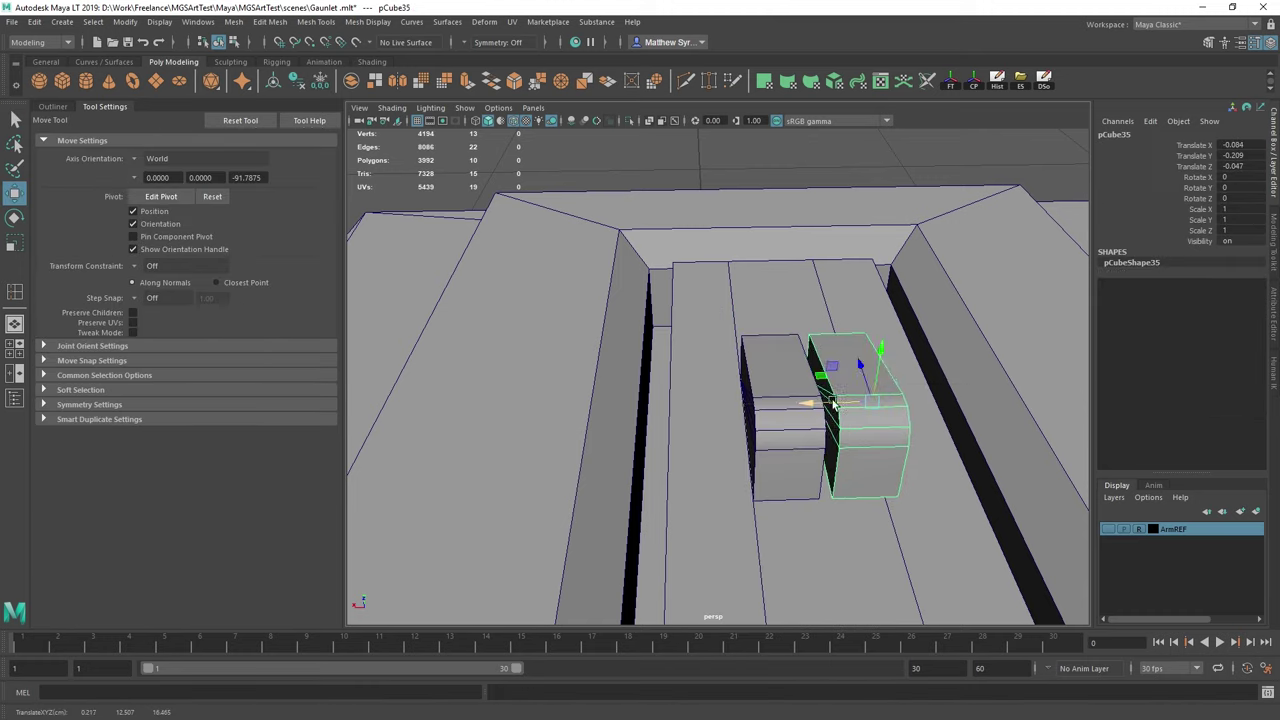
click(1250, 209)
text(-1)
key(Return)
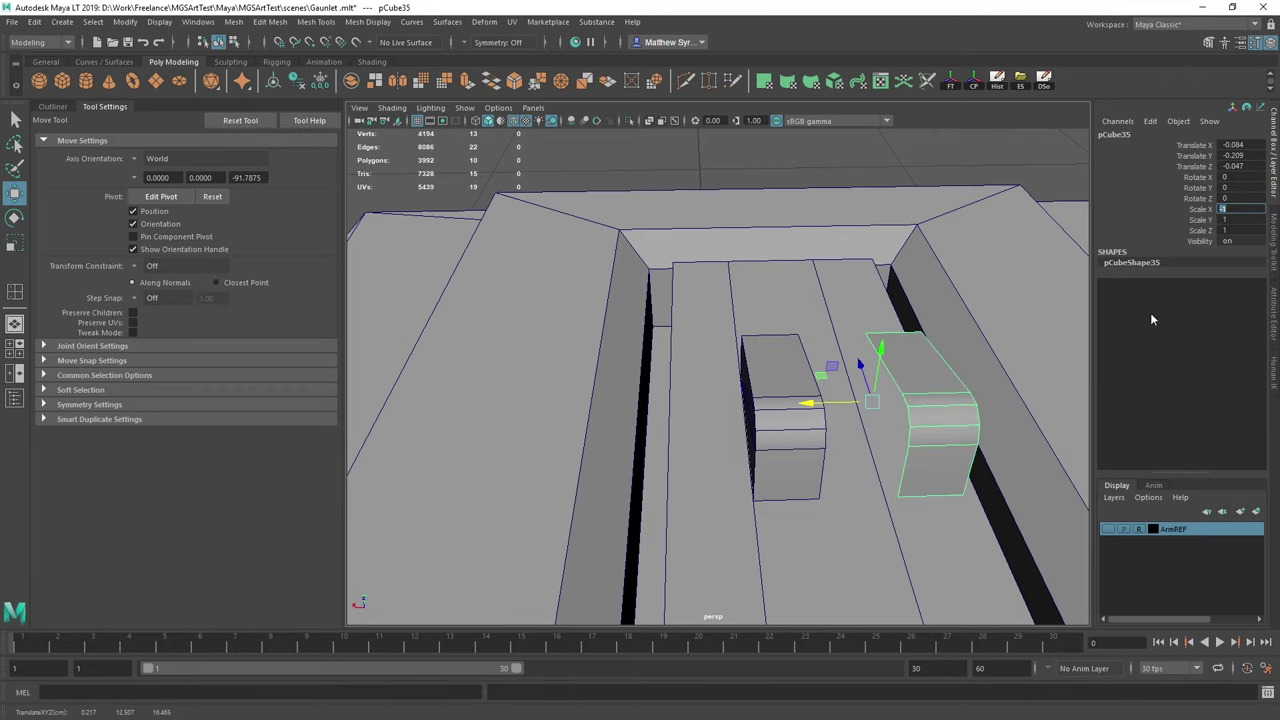
Snap the mirrored quarter against the original's center edge and combine both pieces into one half knob.
alt+drag(925, 362, 857, 366)
scroll(857, 368, up, 5)
key(d)
key(v)
drag(860, 426, 828, 418)
shift+click(686, 369)
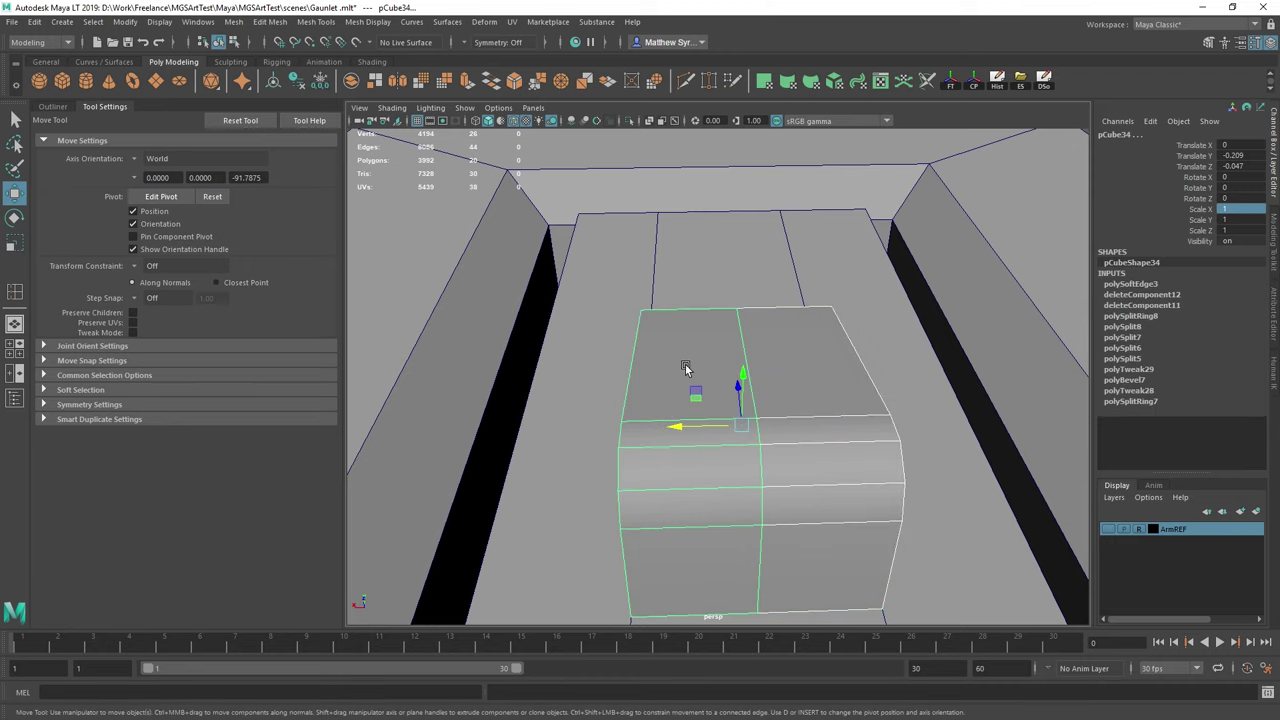
shift+right_drag(686, 369, 658, 606)
alt+drag(740, 338, 840, 344)
scroll(749, 342, down, 5)
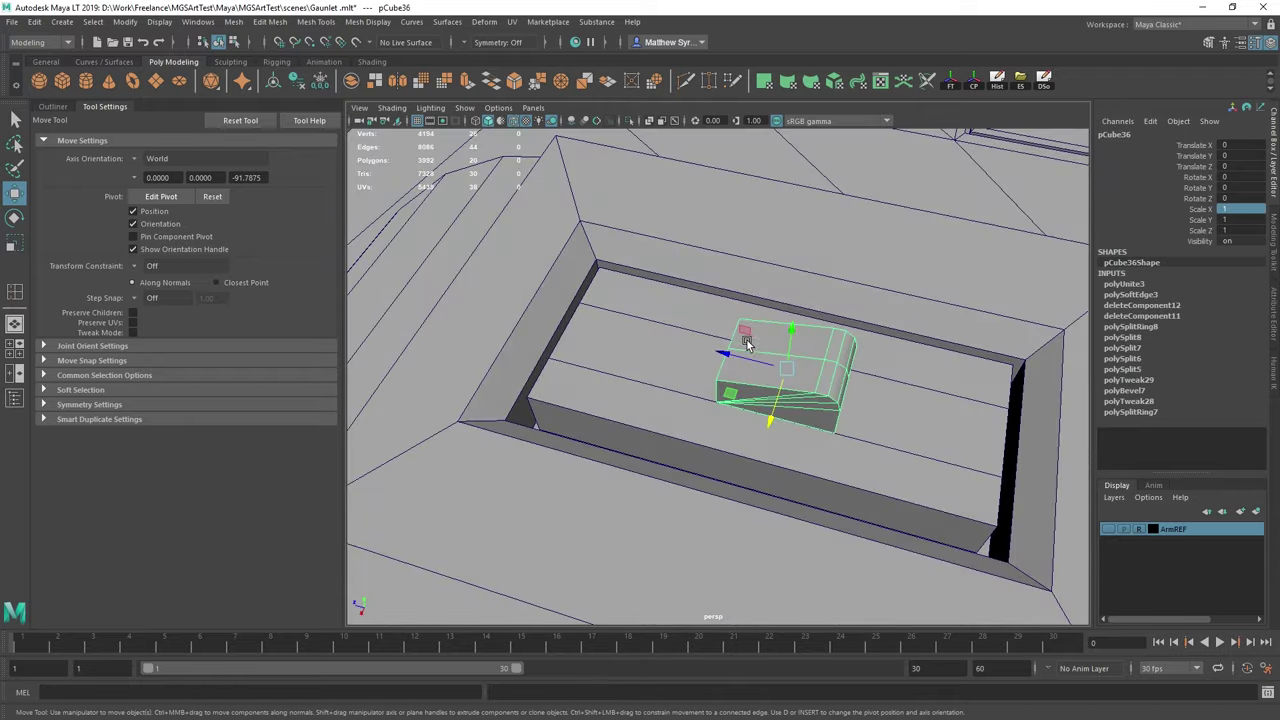
Duplicate the half knob, move the copy to about Z 0.223 and mirror it with Scale Z -1.
scroll(760, 362, up, 4)
alt+drag(743, 358, 563, 415)
key(ctrl+d)
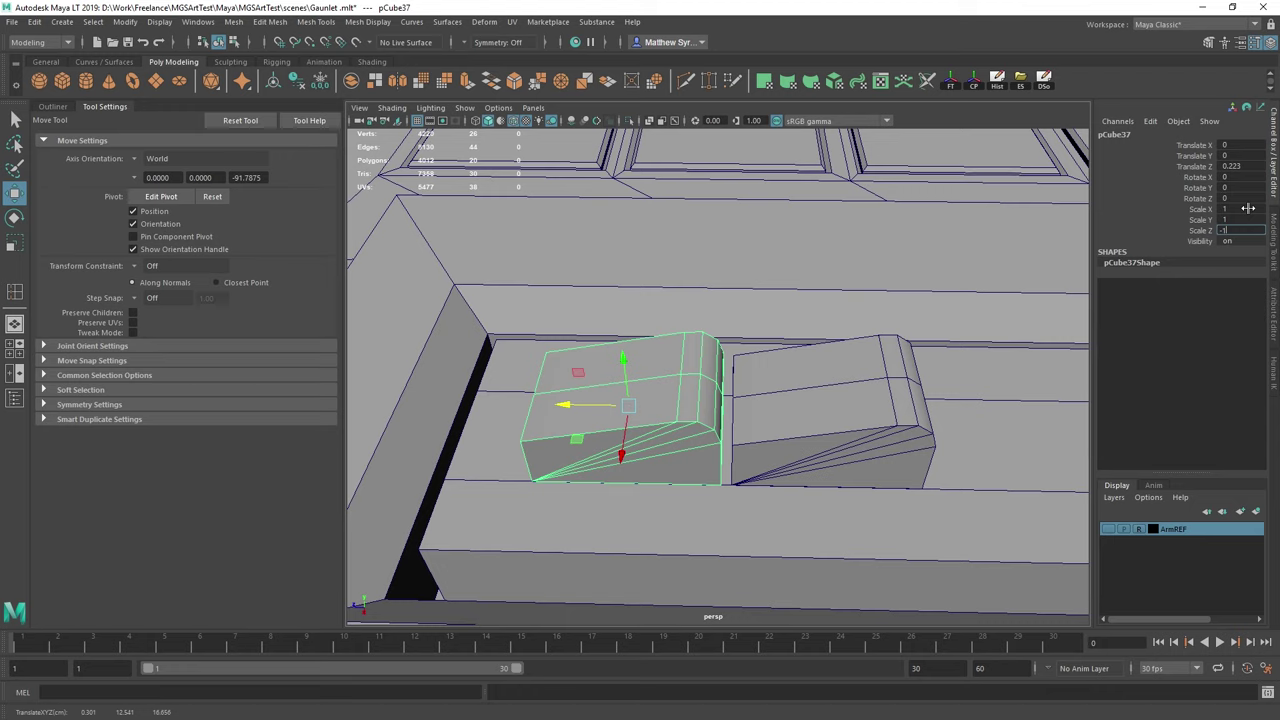
key(Return)
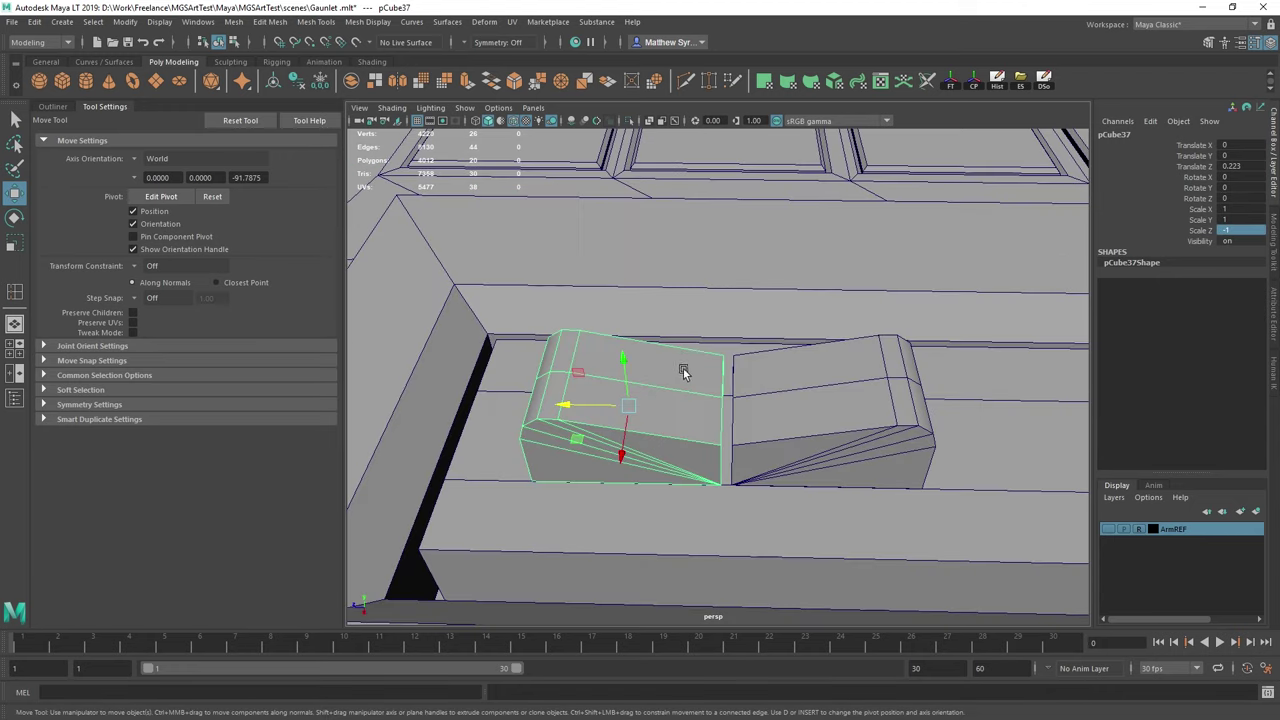
Snap the mirrored half to the original half at the dip and combine both into one knob.
key(d)
key(v)
drag(632, 408, 711, 444)
key(v)
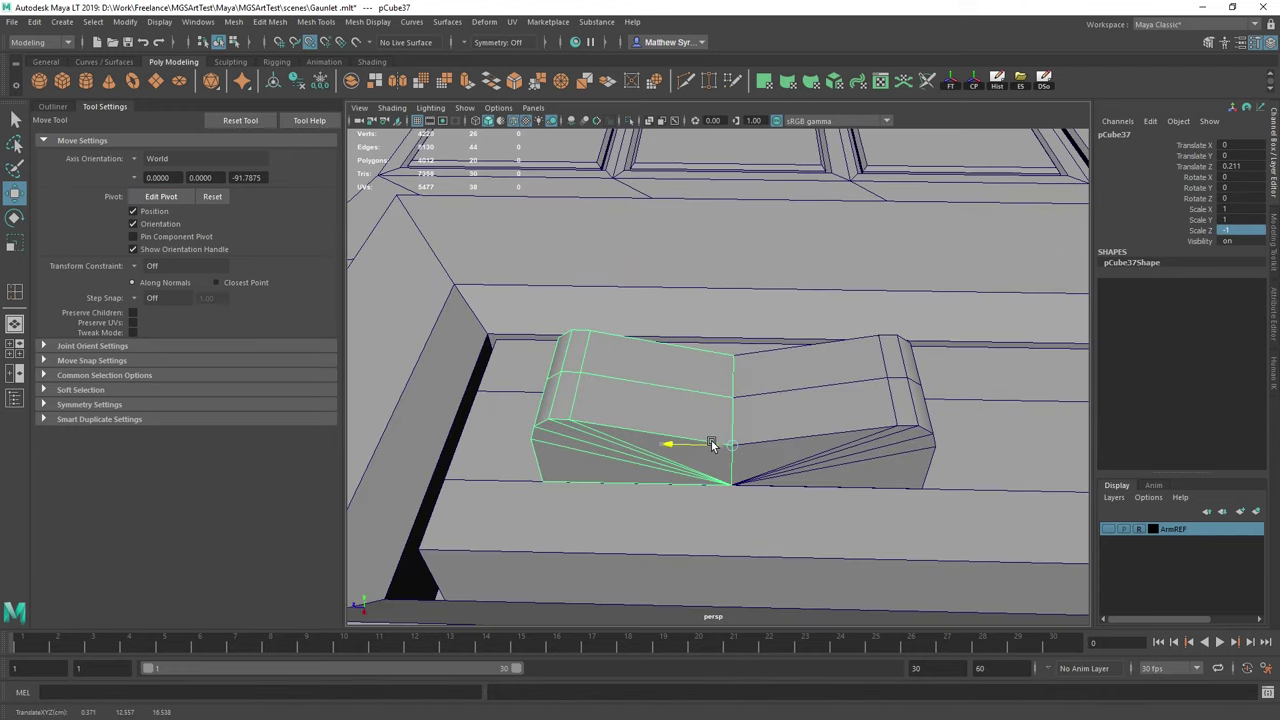
shift+click(850, 383)
shift+right_drag(850, 380, 834, 621)
Merge all the combined knob's vertices with a distance threshold of 0.01, then switch to edge selection.
right_drag(820, 339, 738, 325)
scroll(620, 322, down, 5)
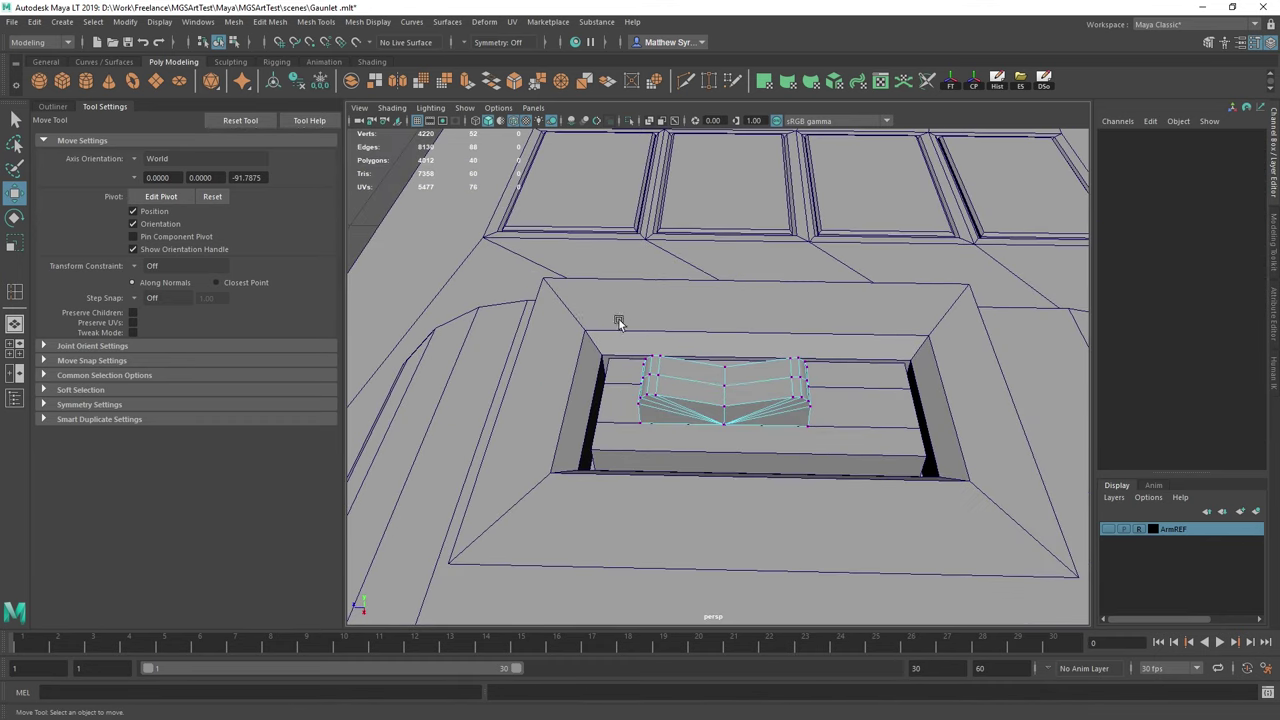
drag(619, 322, 834, 436)
shift+right_drag(806, 312, 862, 285)
scroll(752, 370, up, 4)
key(q)
right_drag(728, 339, 727, 302)
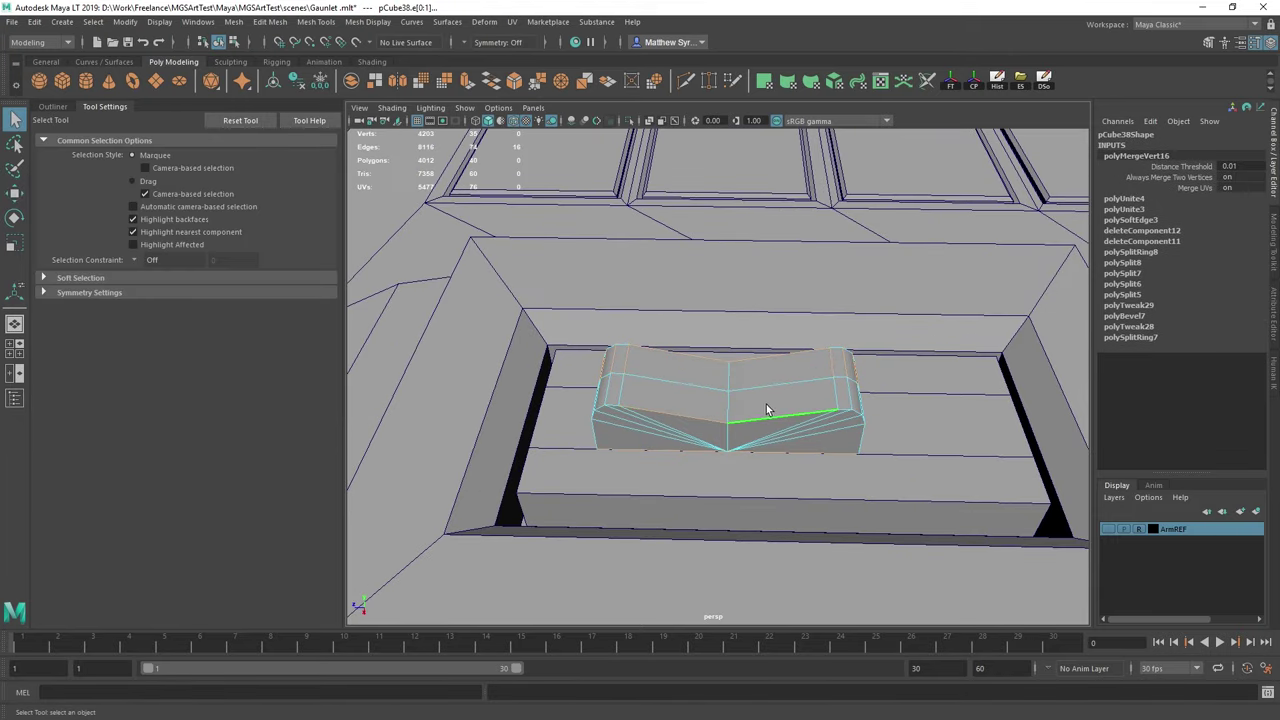
Shift the finished knob lengthwise toward the middle of the inner block.
scroll(766, 404, down, 5)
alt+drag(728, 424, 835, 430)
scroll(750, 362, up, 2)
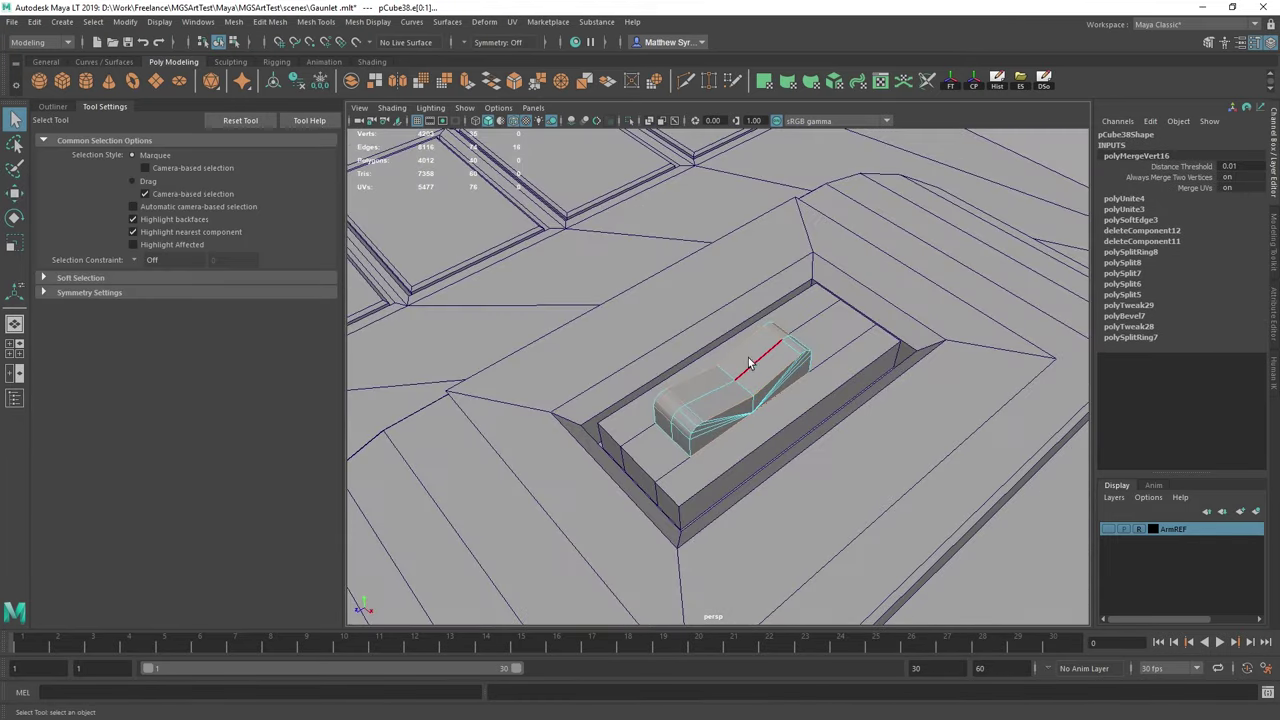
right_drag(750, 362, 806, 322)
scroll(840, 390, down, 5)
alt+drag(866, 397, 809, 400)
scroll(809, 400, up, 5)
key(w)
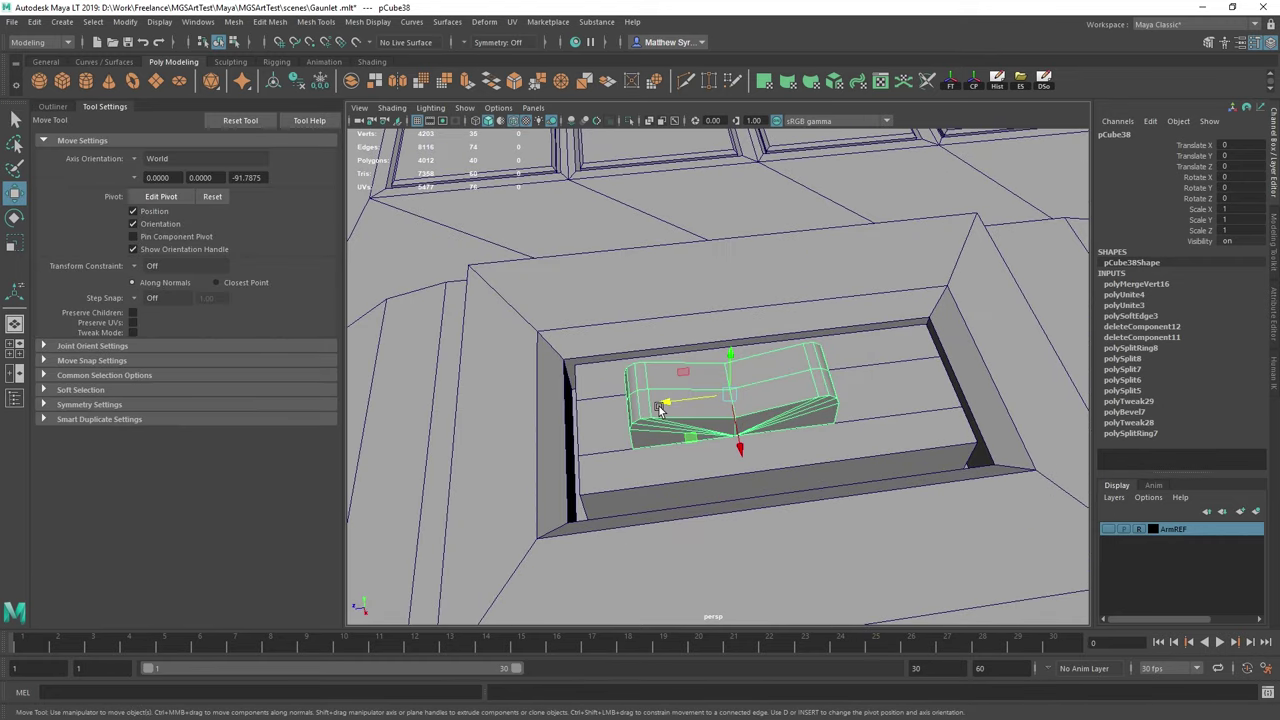
drag(660, 408, 689, 397)
Insert two edge loops across the length of the inner block beneath the knob.
click(746, 450)
shift+right_drag(689, 388, 630, 410)
click(729, 430)
click(712, 428)
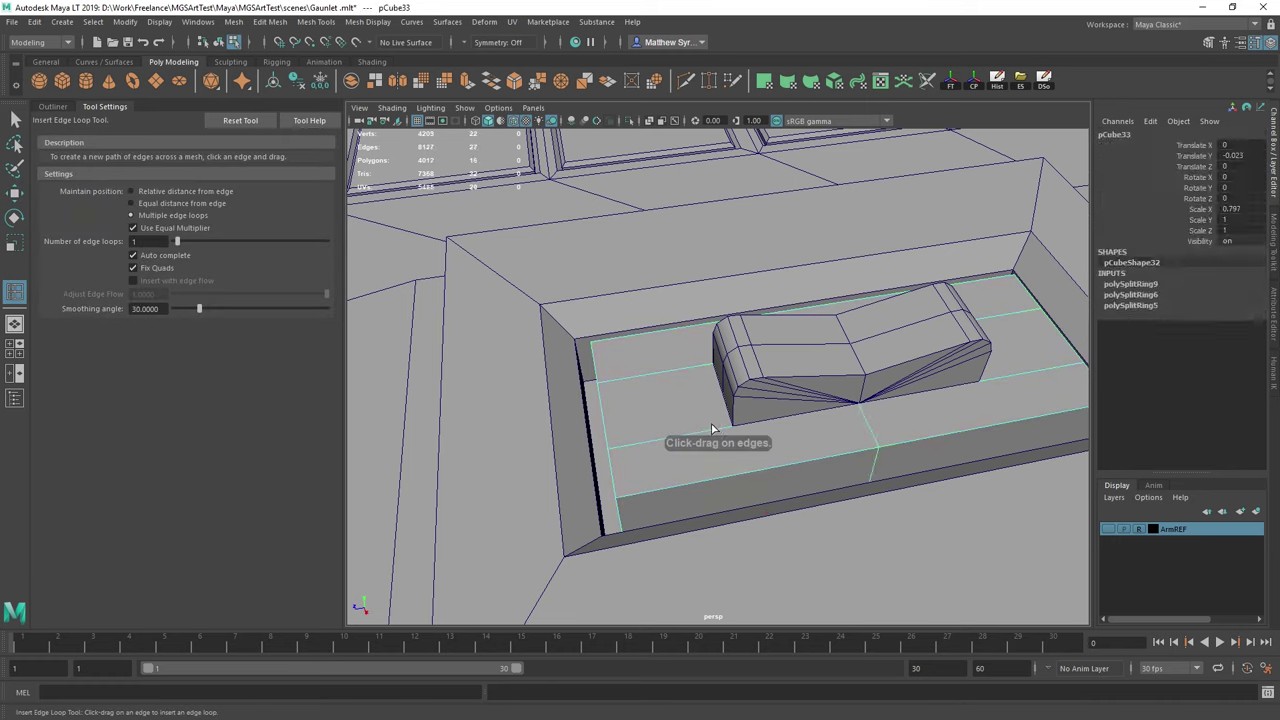
Snap the inner block's new edge loops to the two ends of the knob.
key(w)
key(v)
drag(665, 424, 988, 389)
double_click(871, 429)
key(v)
Delete the inner block's top face directly beneath the knob.
alt+drag(808, 396, 880, 385)
scroll(788, 413, up, 3)
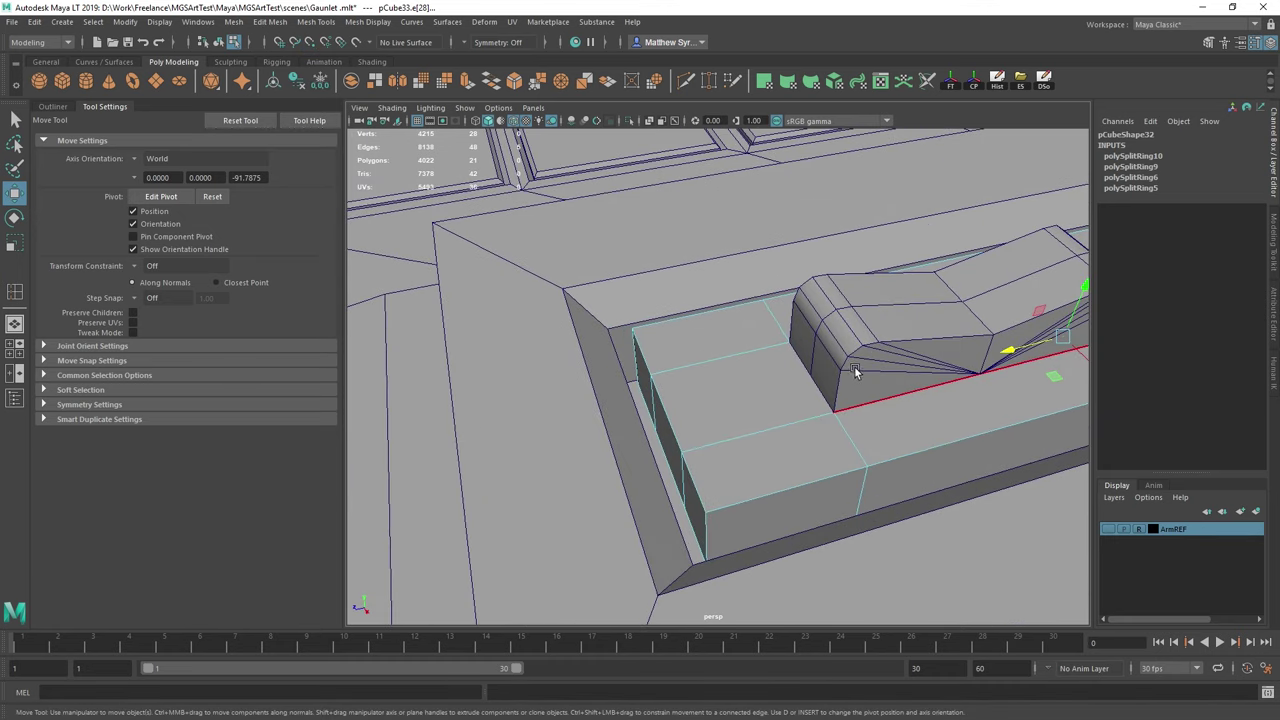
right_drag(915, 341, 914, 382)
click(888, 393)
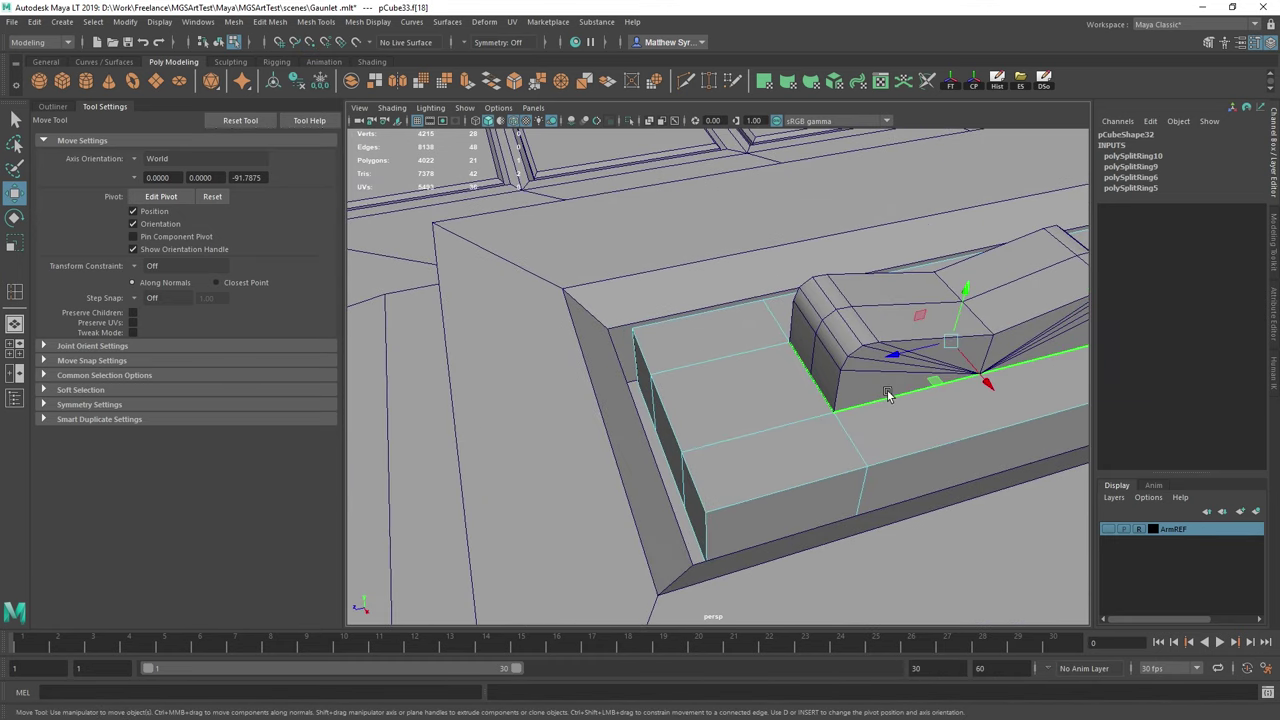
key(Delete)
Extrude the border edges of the opening beneath the knob and move them down to form recess walls.
click(874, 408)
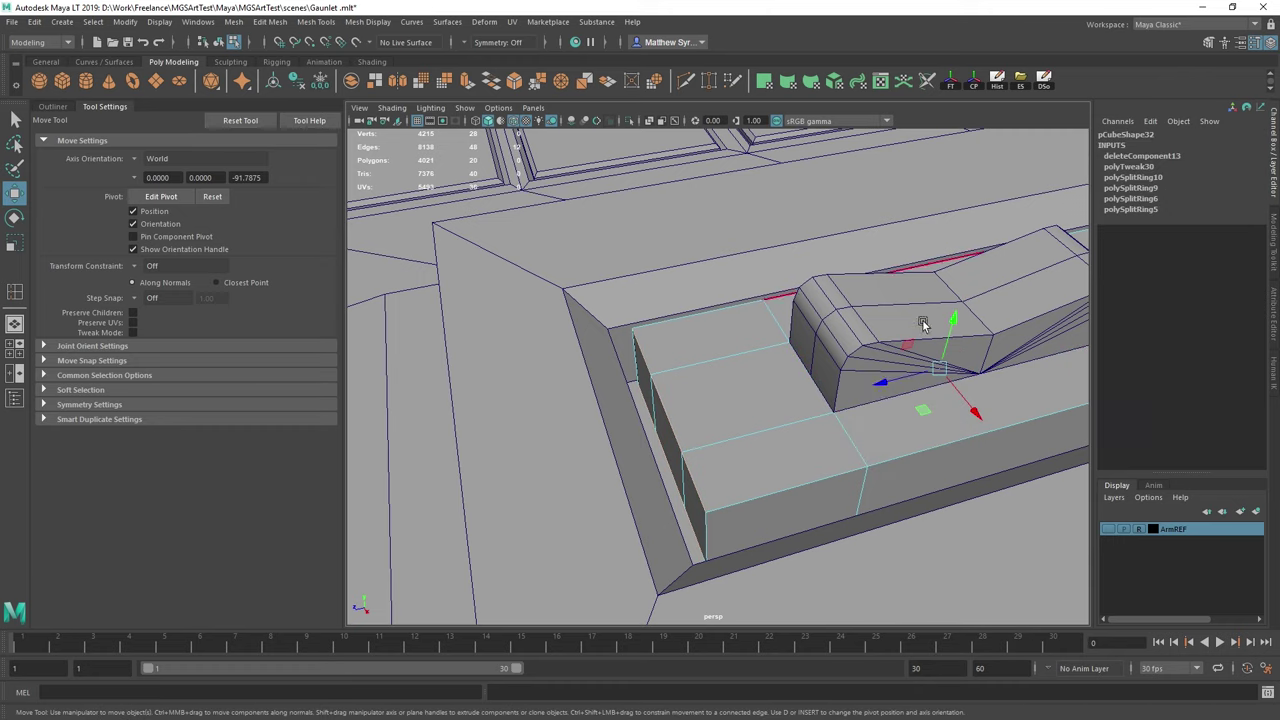
click(931, 337)
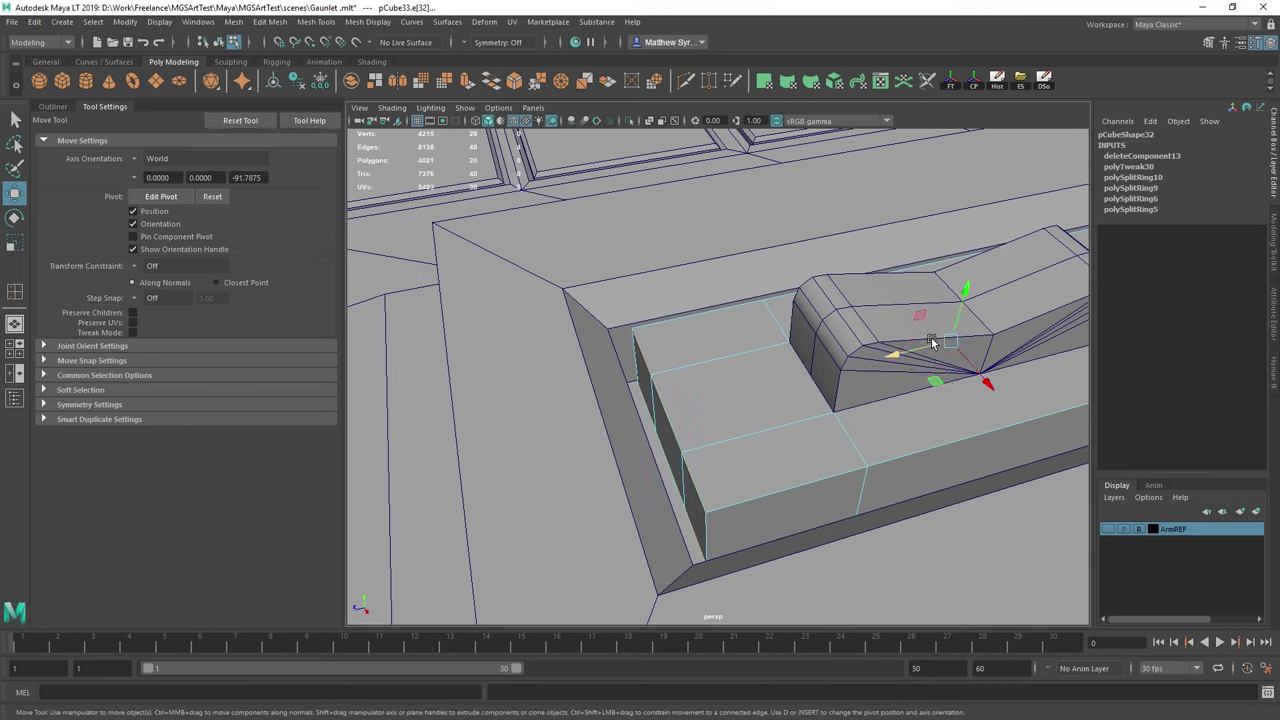
shift+right_drag(869, 438, 910, 458)
key(w)
drag(965, 292, 967, 304)
Select the inner block's vertex rows at both ends of the knob and scale them slightly apart lengthwise.
double_click(860, 450)
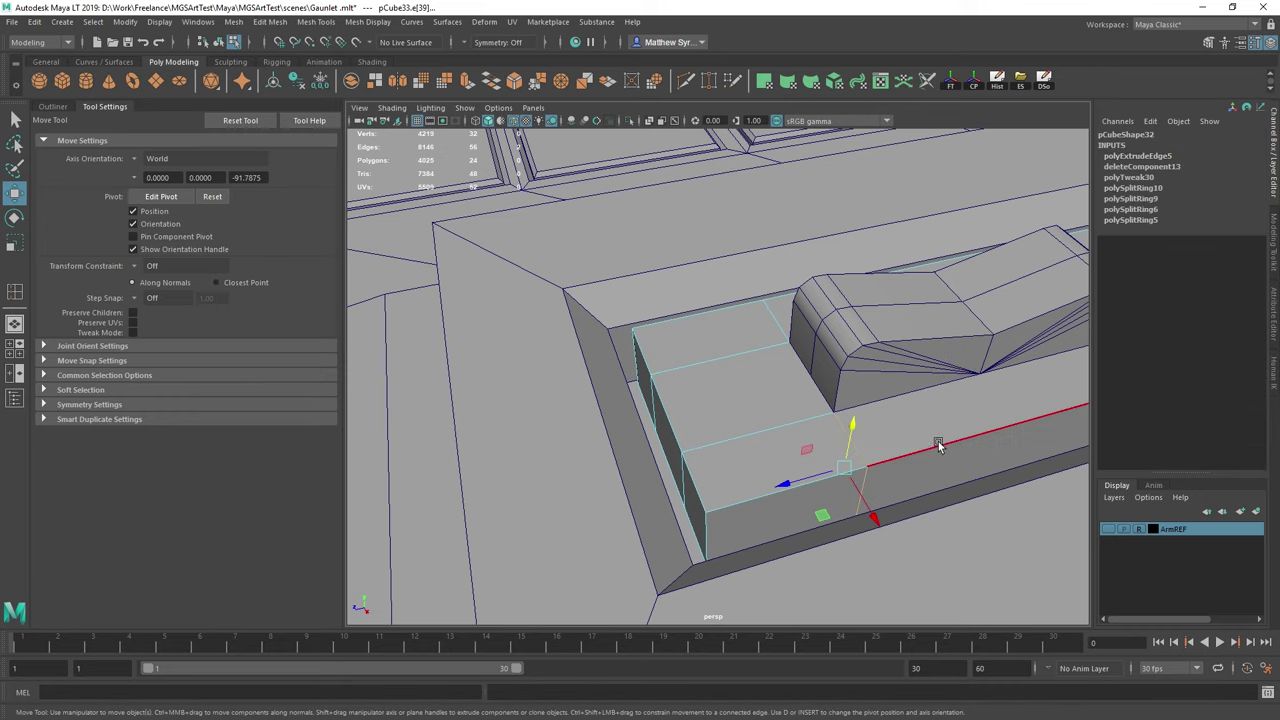
alt+drag(938, 442, 868, 466)
key(q)
right_drag(868, 466, 808, 347)
drag(738, 226, 911, 653)
key(w)
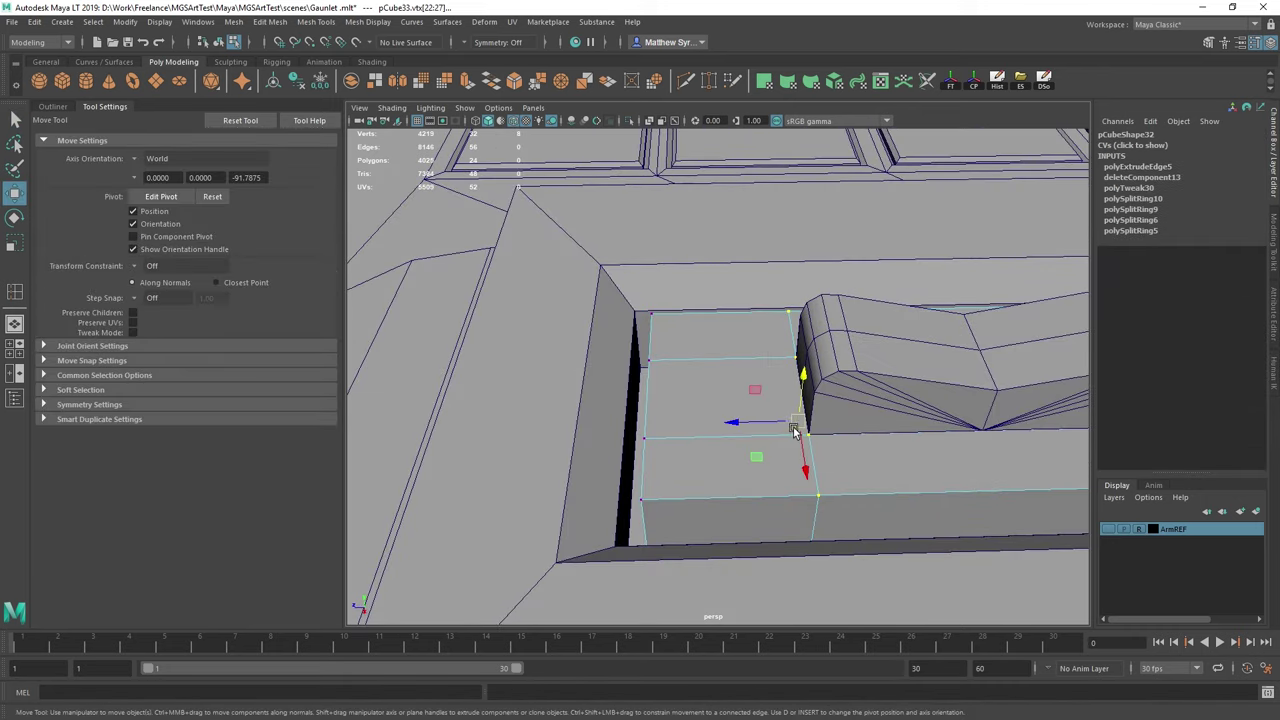
scroll(796, 430, down, 4)
alt+middle_drag(976, 442, 894, 469)
drag(801, 290, 956, 569)
drag(794, 290, 892, 570)
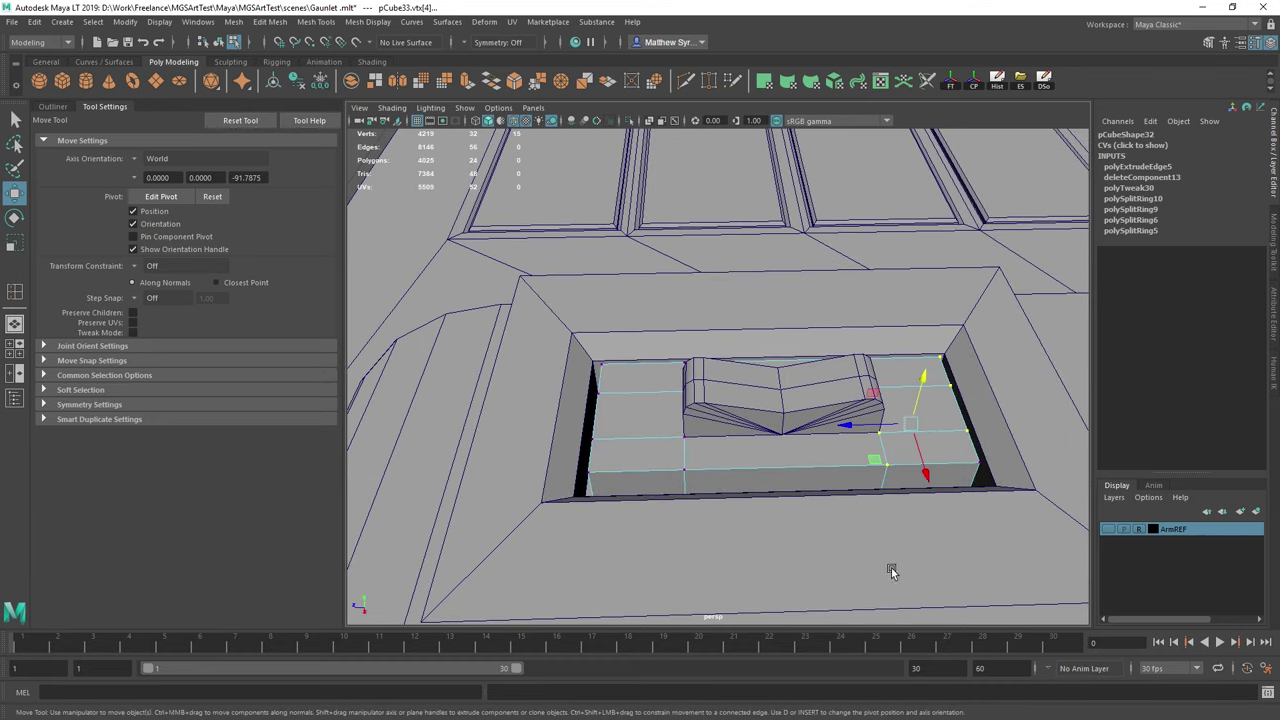
drag(626, 278, 742, 565)
key(r)
drag(721, 432, 714, 434)
Select the inner block's lengthwise vertex rows on both sides of the knob and scale them slightly apart widthwise.
alt+drag(716, 432, 757, 405)
key(q)
drag(701, 248, 795, 518)
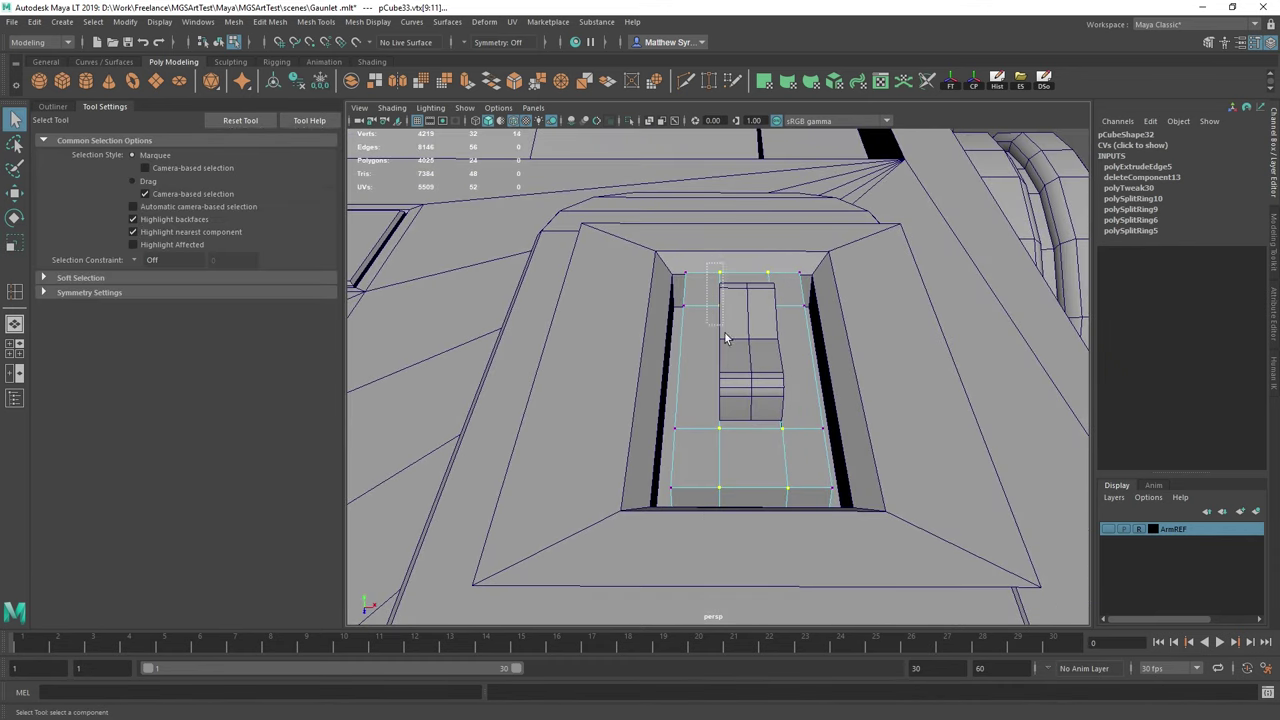
drag(726, 338, 797, 574)
key(r)
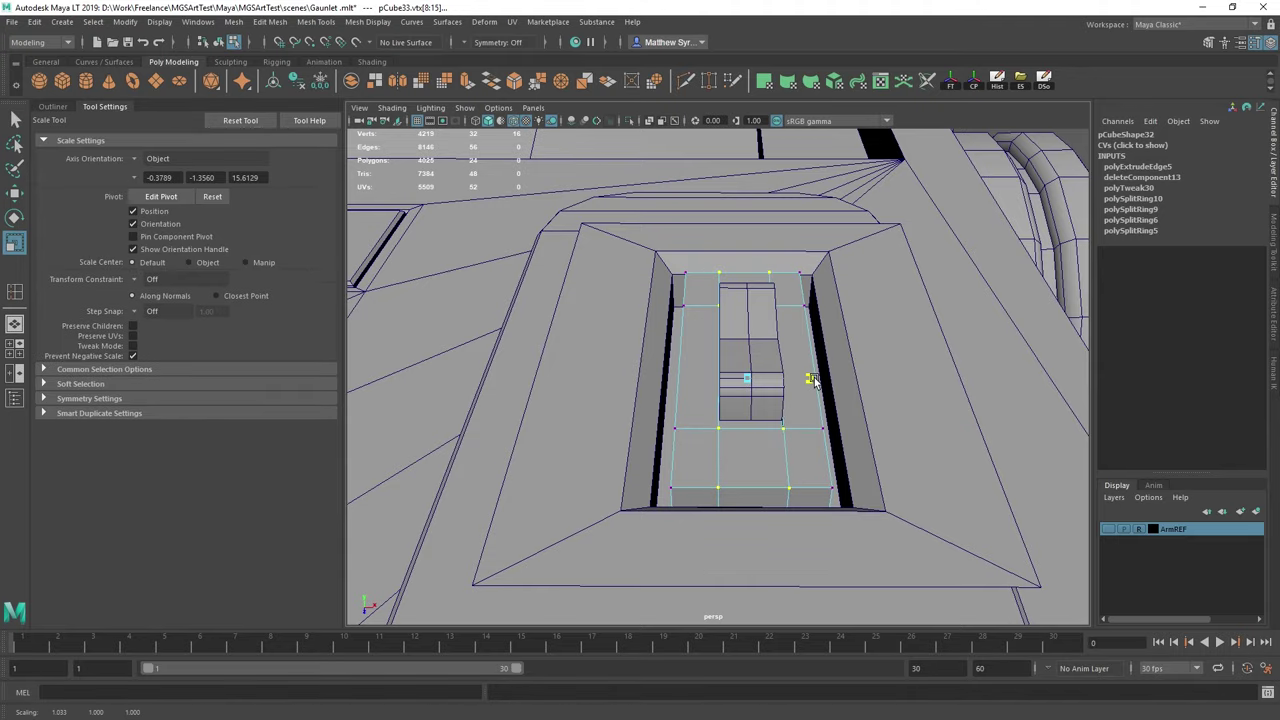
drag(814, 381, 817, 381)
Snap the vertical edge on the inner block's long side to the block's nearest corner.
alt+drag(912, 359, 800, 416)
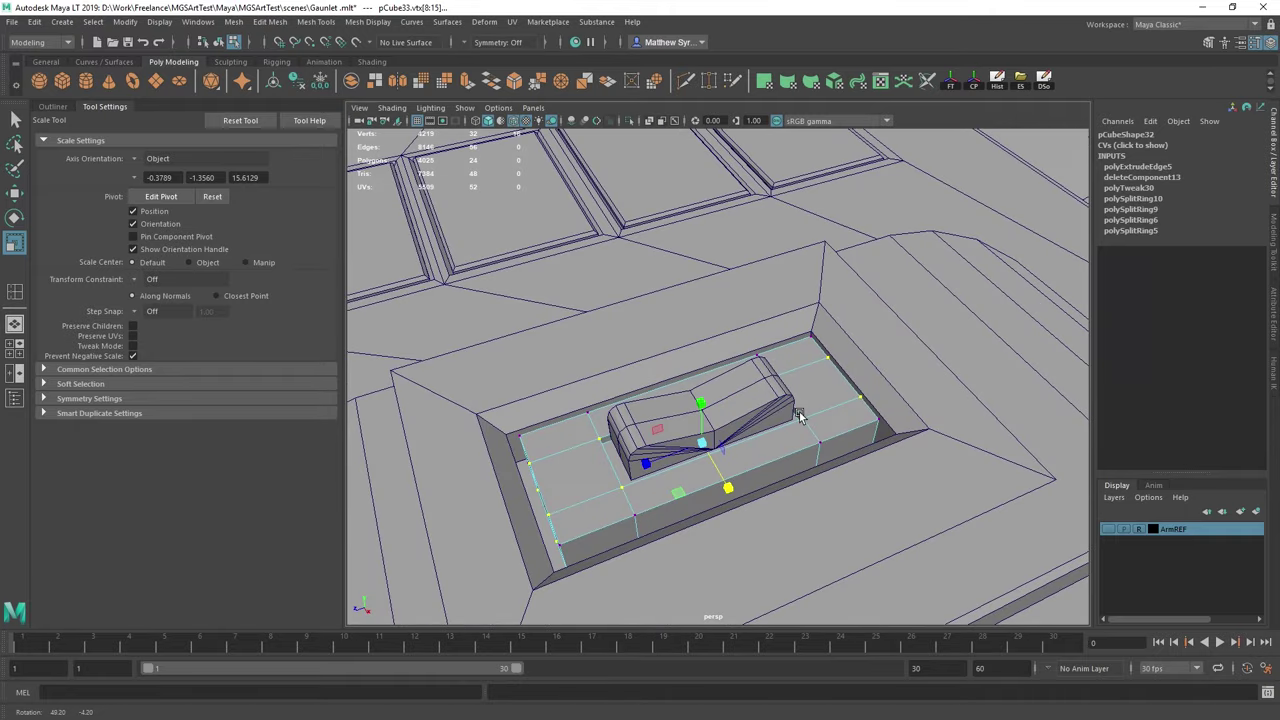
scroll(808, 415, up, 2)
right_drag(826, 418, 855, 290)
right_click(854, 421)
click(838, 471)
key(w)
key(v)
drag(776, 503, 902, 446)
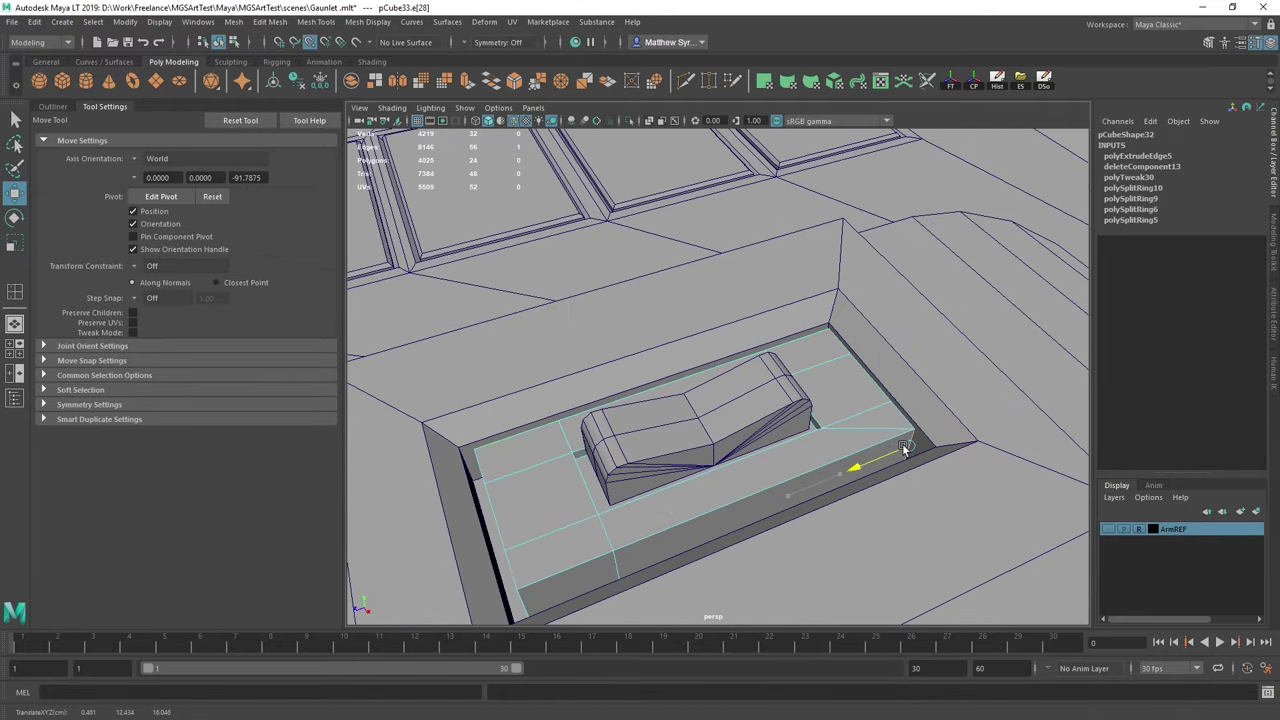
Snap the surplus vertical edge on the inner block's short end to the same corner.
alt+drag(868, 383, 790, 365)
click(781, 480)
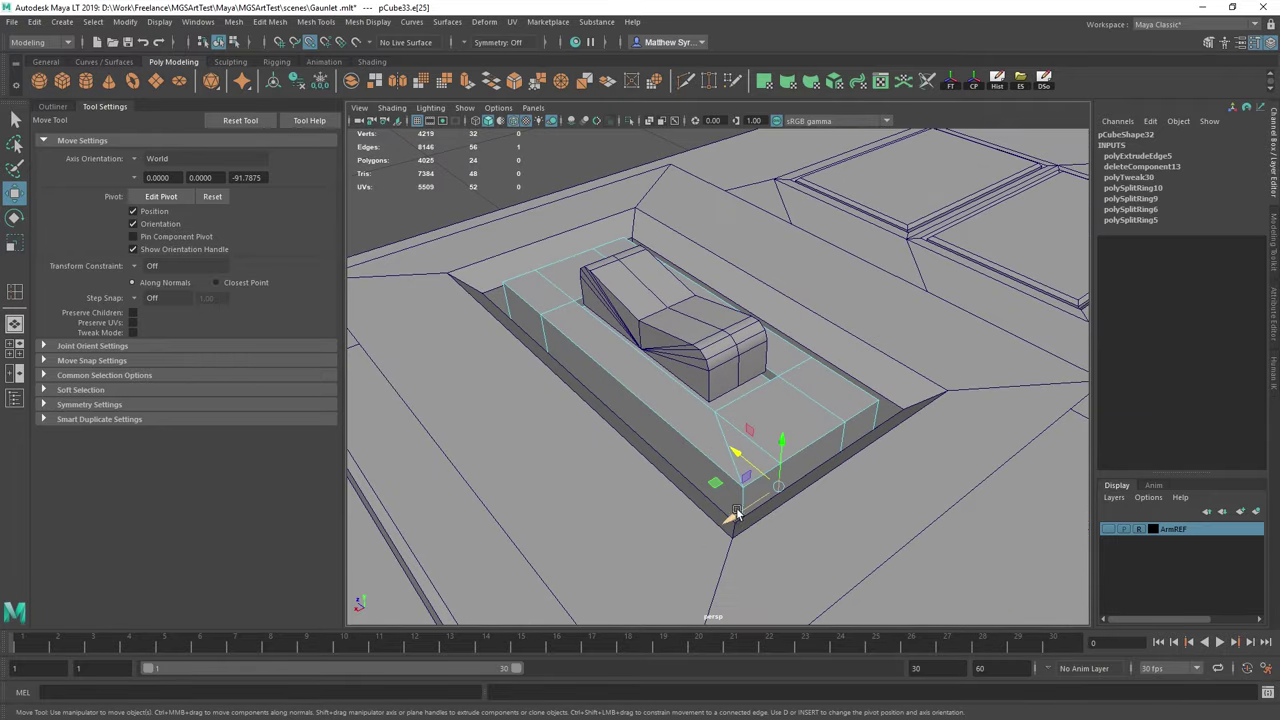
key(v)
drag(731, 517, 743, 499)
Use Target Weld to weld surplus top vertices on the inner block's perimeter into its corners.
key(q)
right_drag(797, 407, 813, 345)
shift+right_click(814, 393)
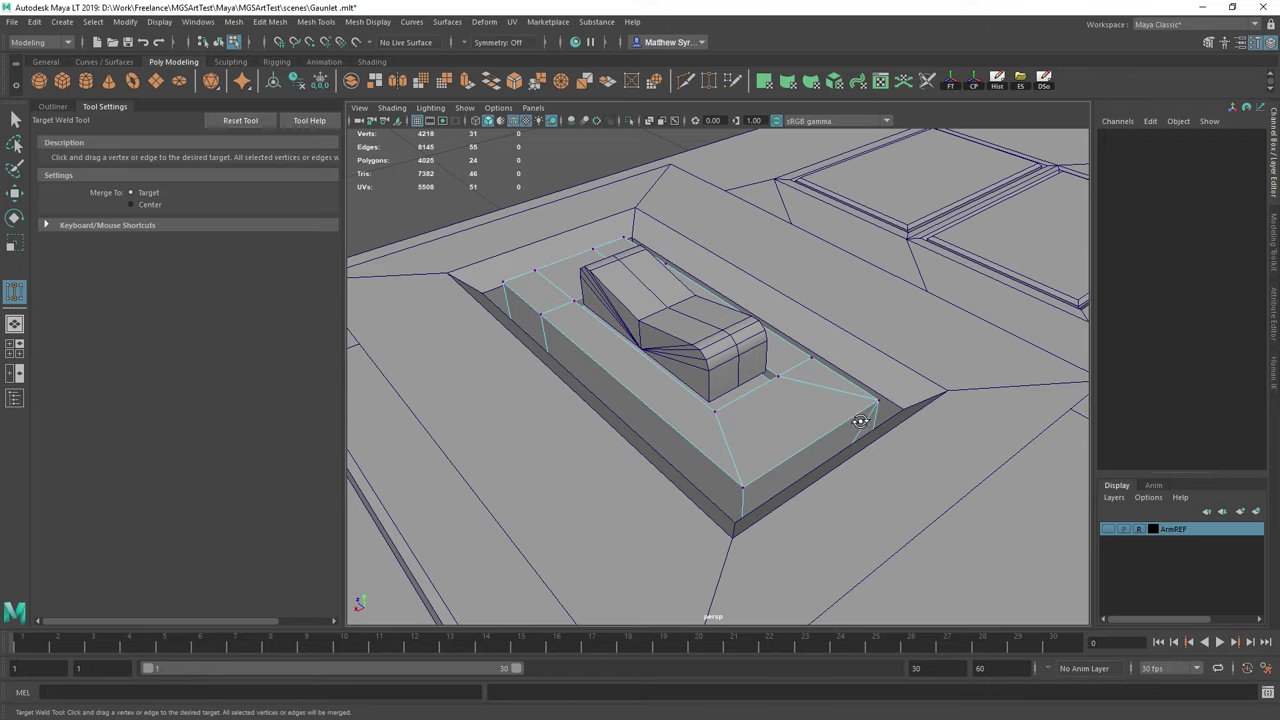
alt+drag(860, 421, 866, 451)
drag(709, 404, 759, 458)
drag(657, 498, 659, 507)
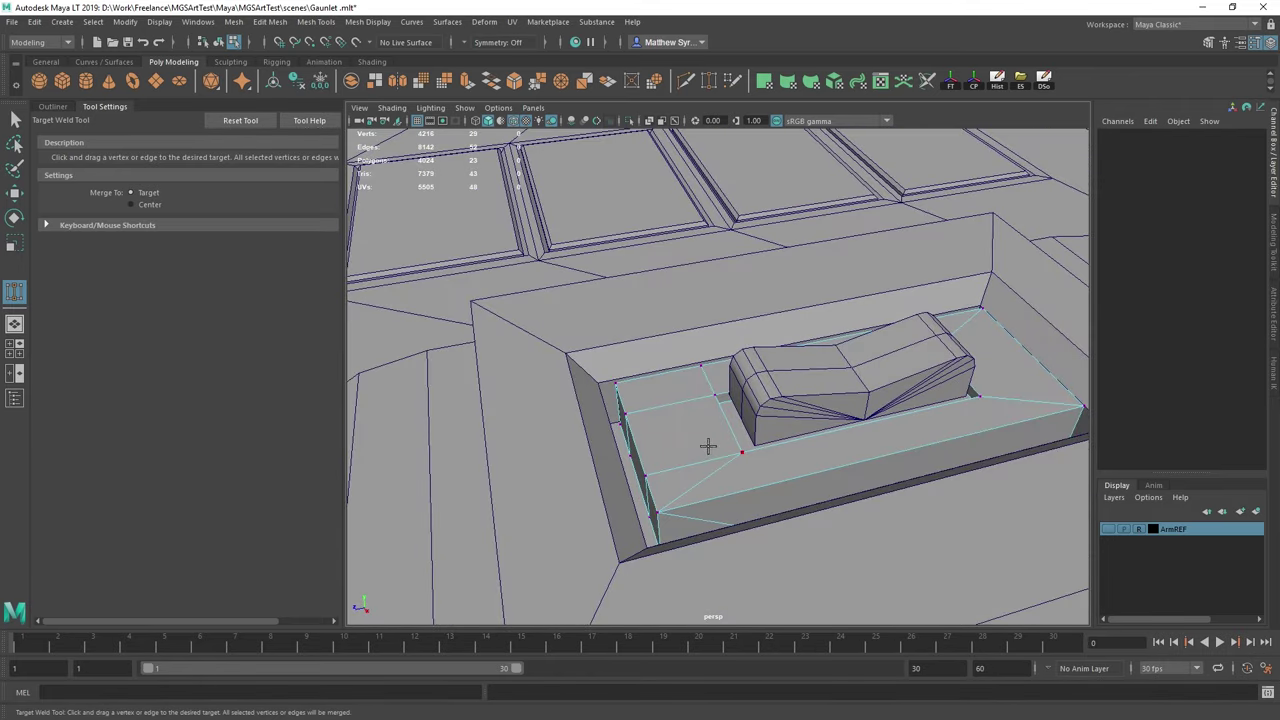
Weld the remaining surplus vertices around the inner block's perimeter, upper and lower, into its corners.
alt+drag(709, 447, 759, 461)
alt+drag(794, 523, 820, 523)
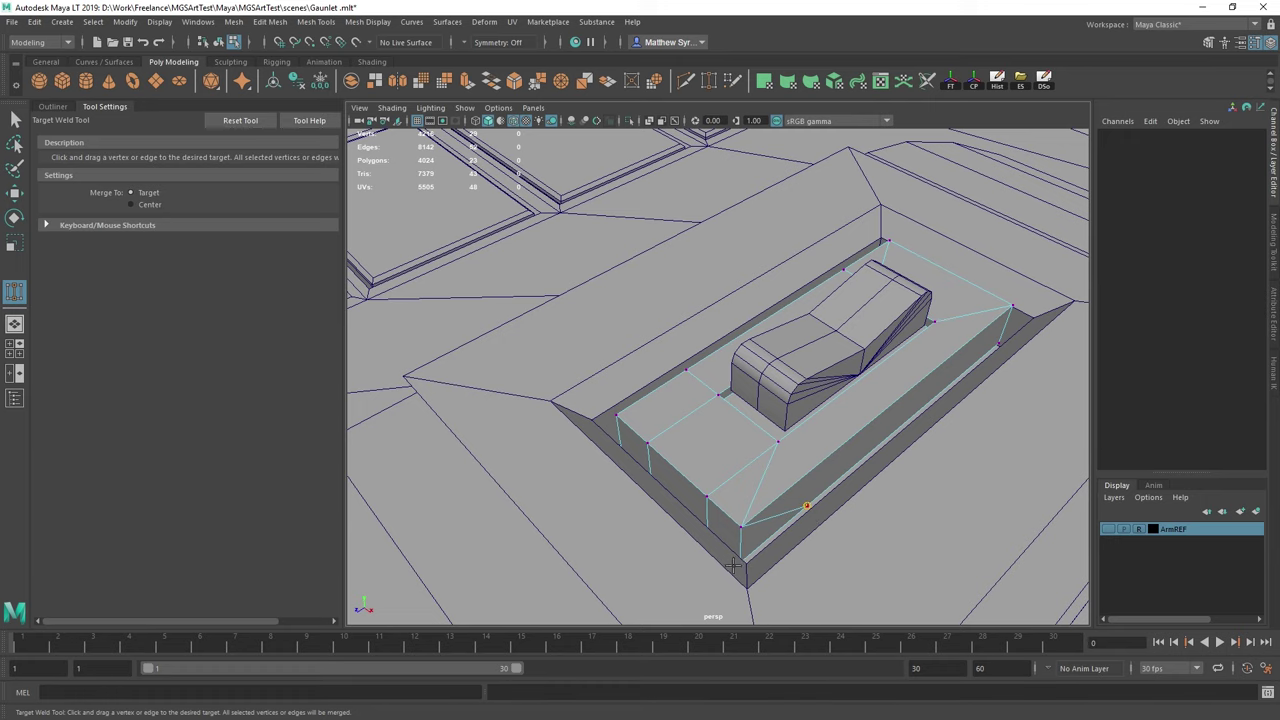
alt+drag(733, 566, 755, 537)
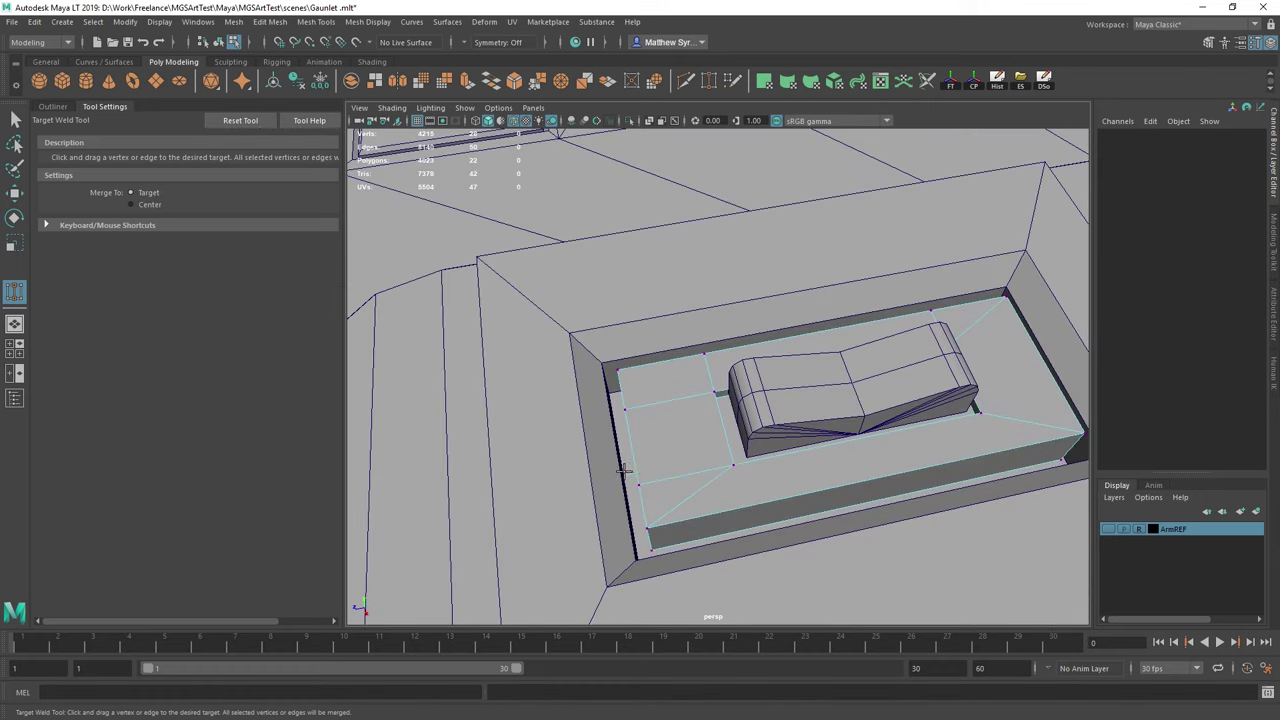
drag(650, 521, 649, 526)
alt+drag(648, 506, 711, 520)
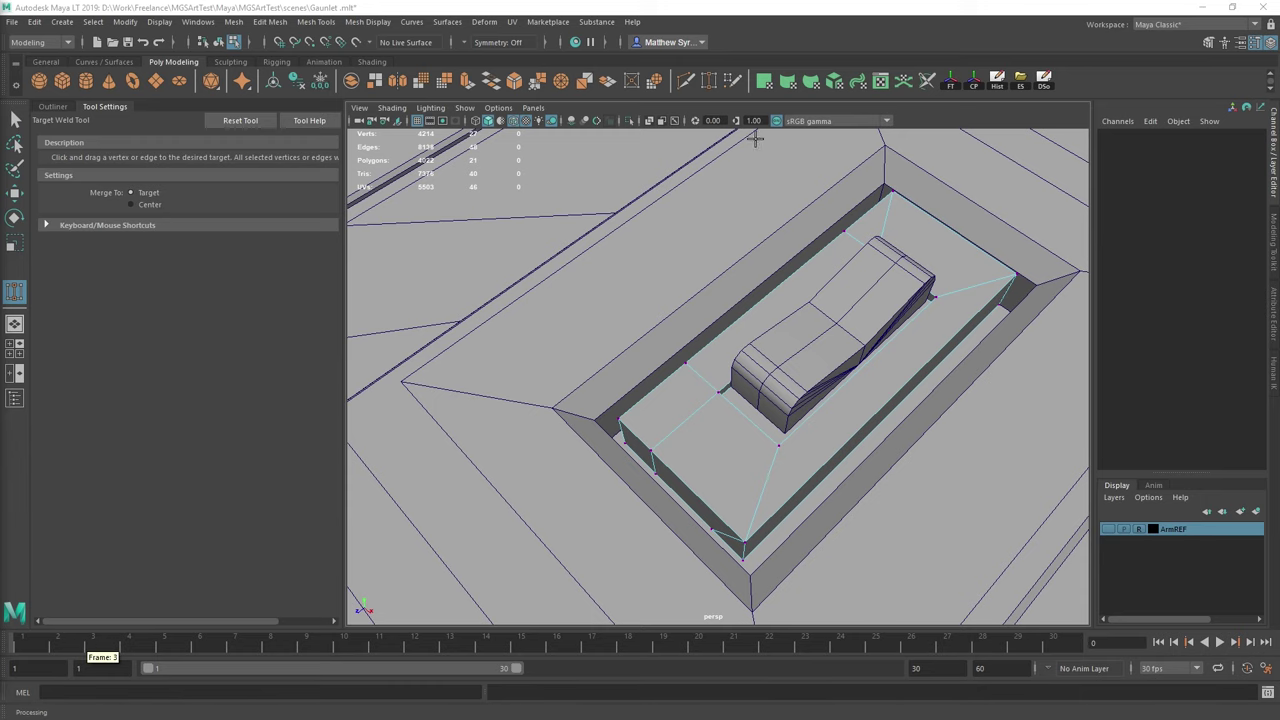
alt+middle_drag(727, 520, 744, 460)
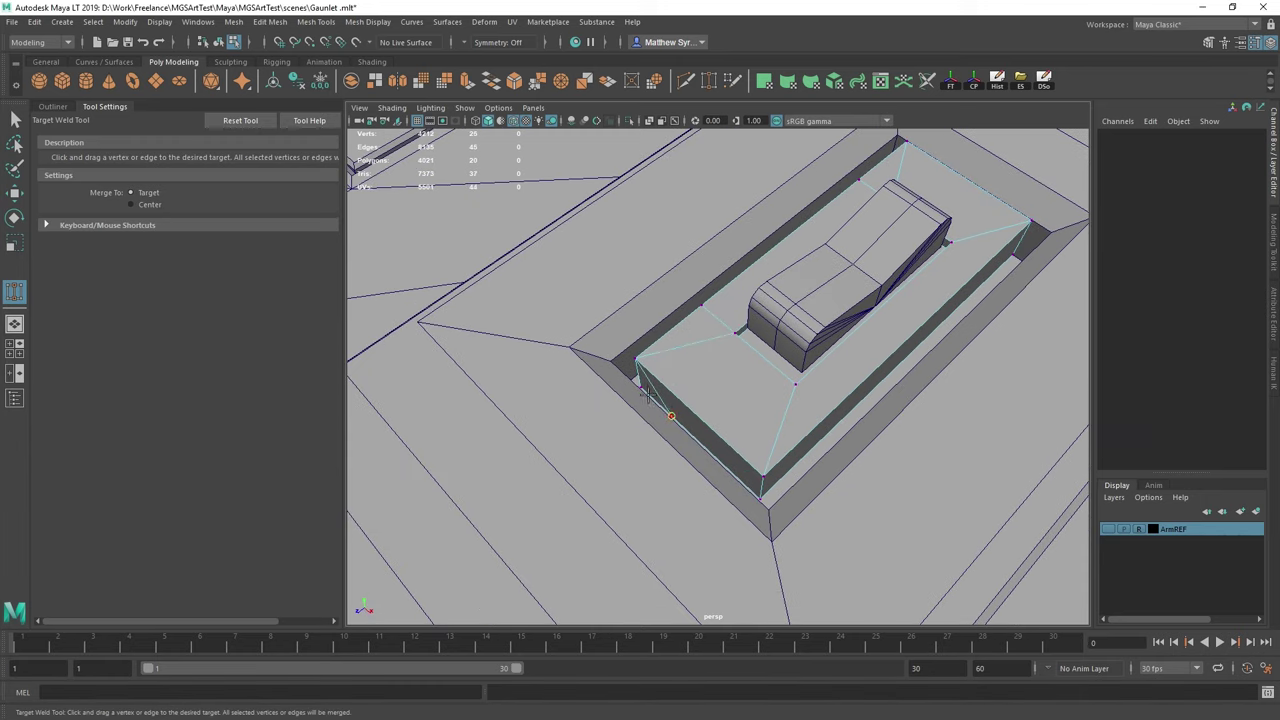
alt+drag(773, 302, 734, 450)
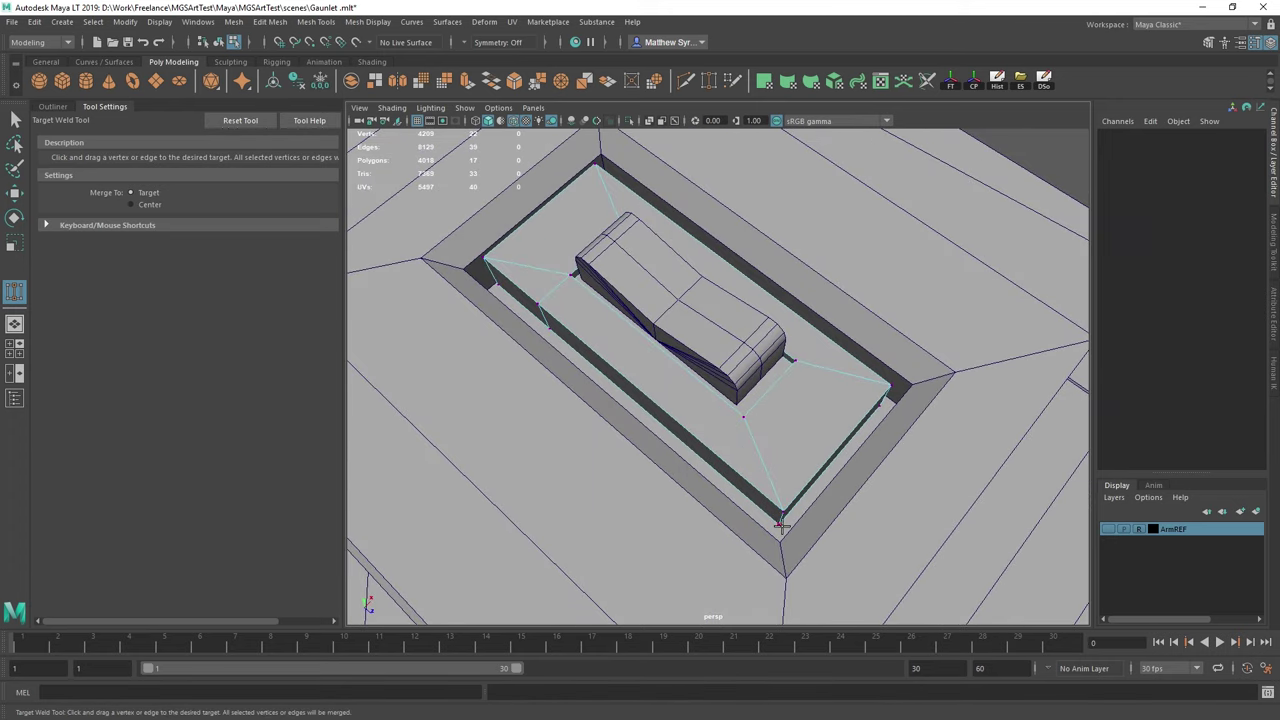
alt+middle_drag(677, 338, 728, 381)
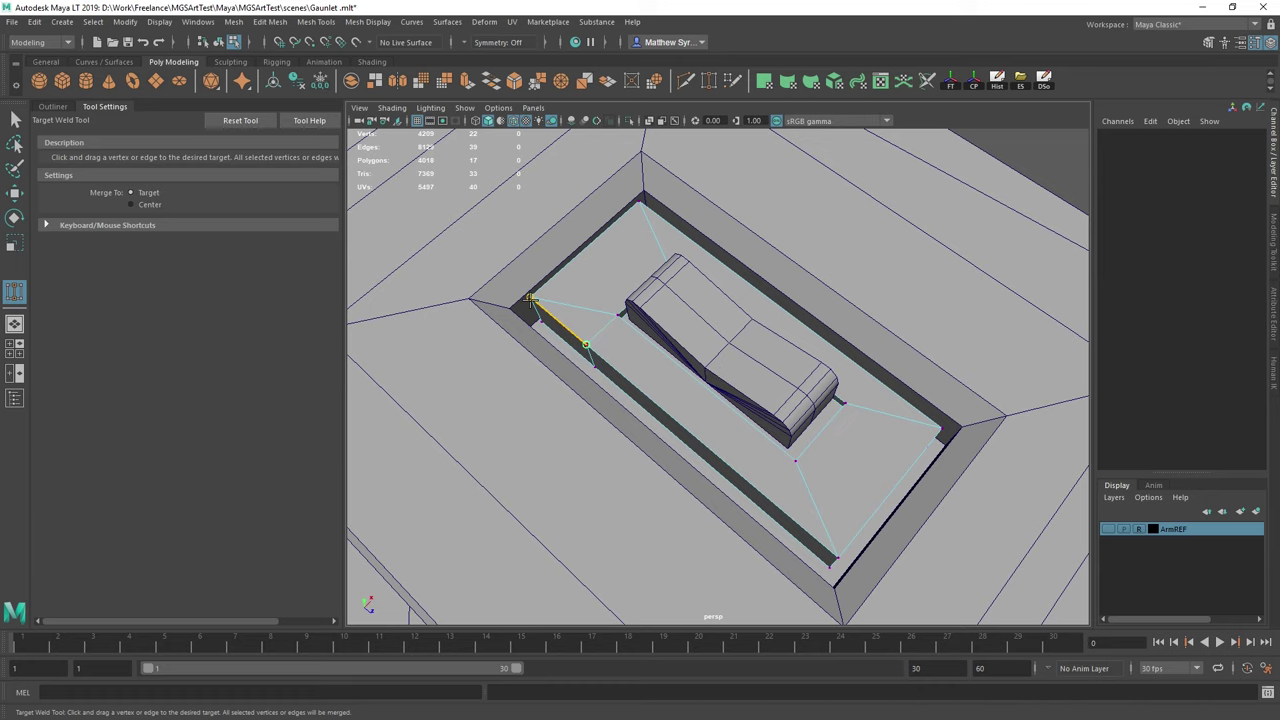
drag(546, 330, 545, 327)
Merge all the inner block's vertices with a distance threshold of 0.01.
key(q)
right_drag(621, 246, 557, 227)
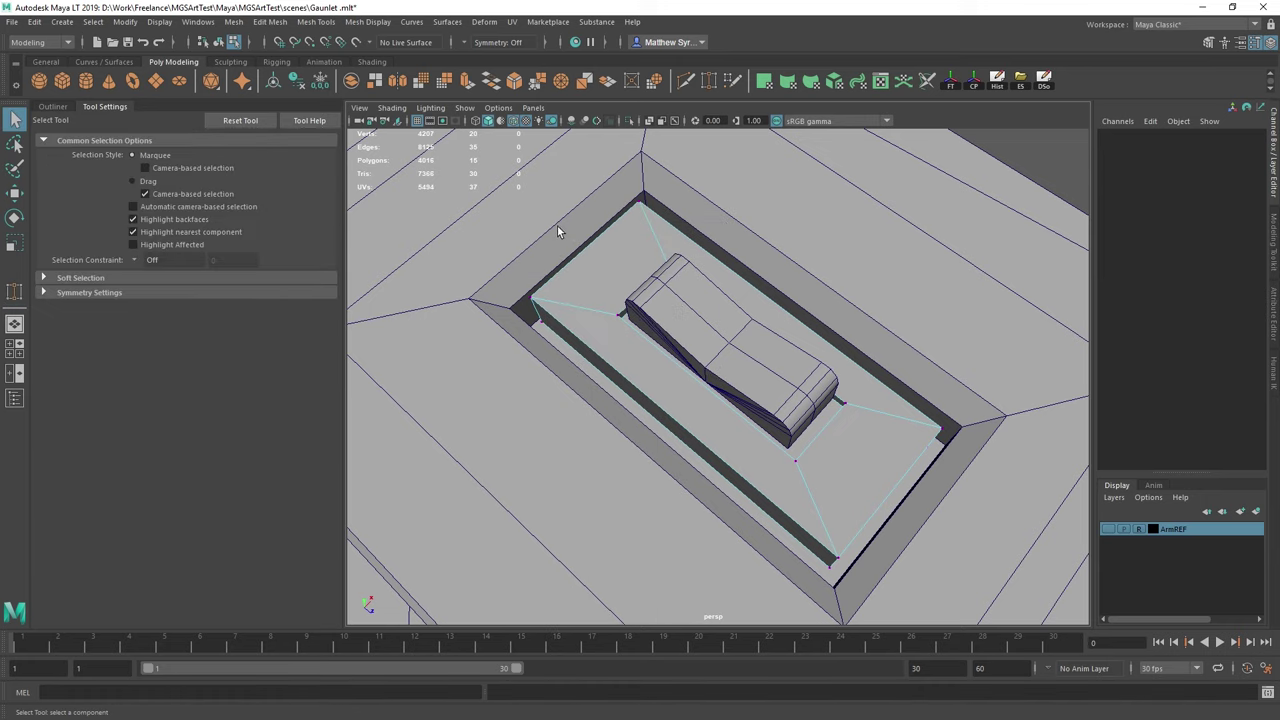
scroll(550, 222, down, 4)
drag(491, 200, 945, 602)
shift+right_click(882, 381)
shift+right_drag(882, 381, 915, 301)
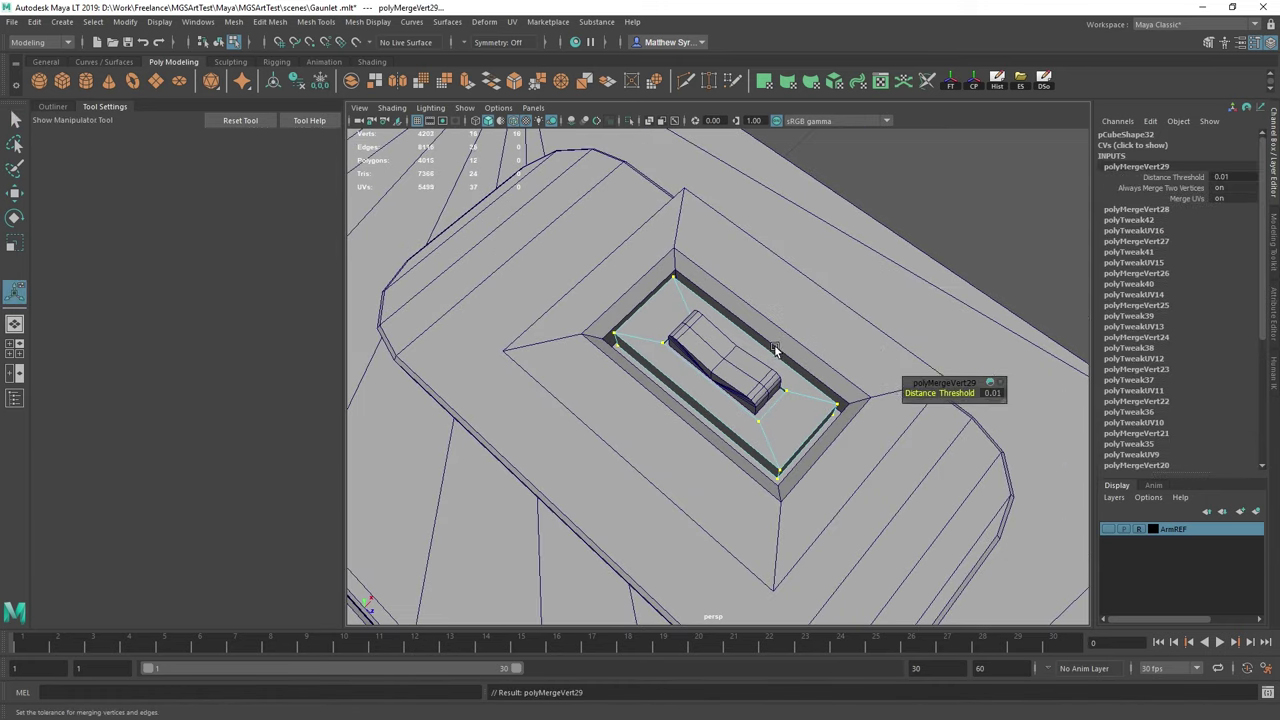
Scale the vertices of the inner block's opening lengthwise to fit more closely around the knob.
alt+drag(775, 349, 696, 315)
alt+drag(852, 302, 702, 404)
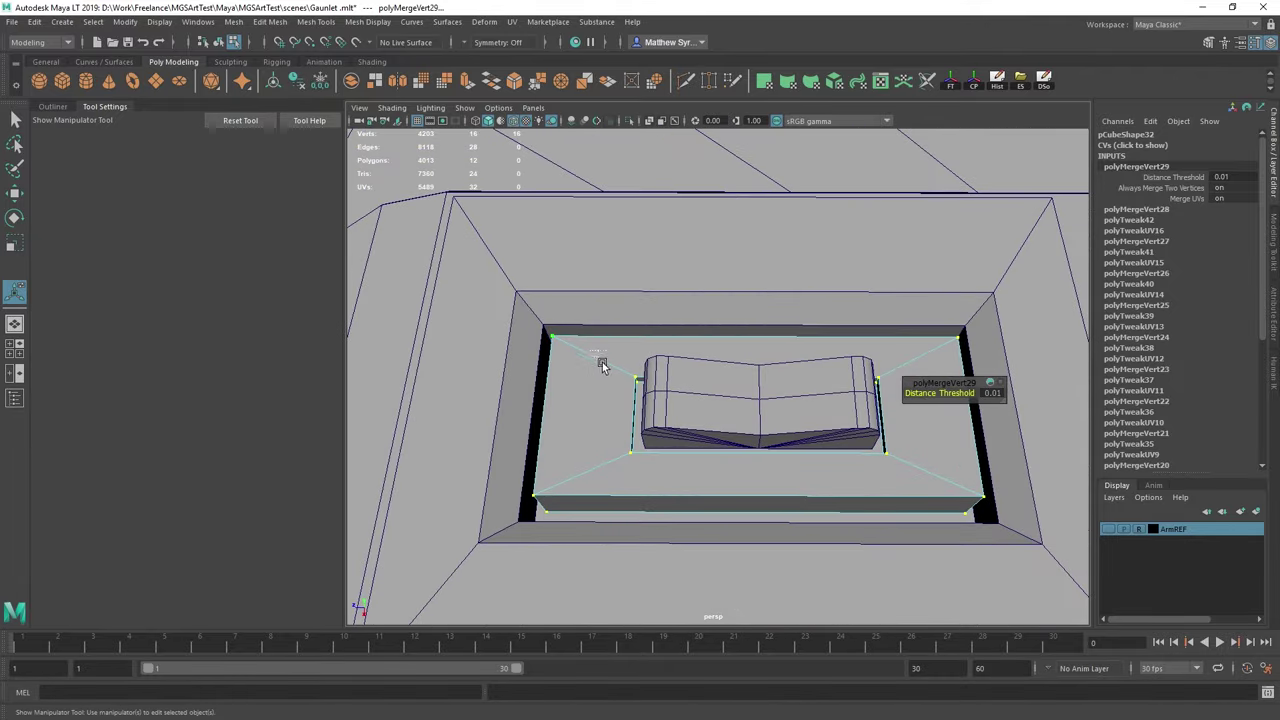
drag(598, 362, 915, 476)
key(r)
drag(700, 415, 729, 414)
key(q)
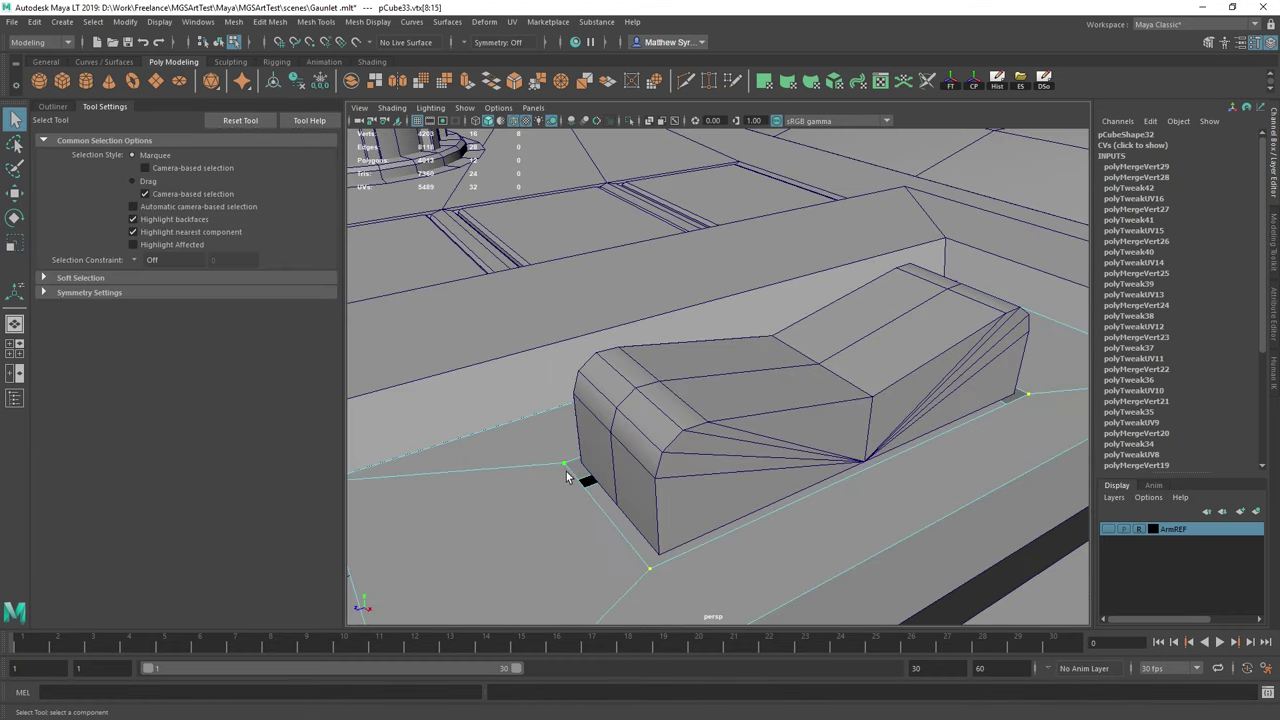
Select the lower border edges of the recess beneath the knob and move them slightly downward.
right_drag(566, 476, 565, 382)
click(601, 505)
alt+drag(604, 507, 587, 494)
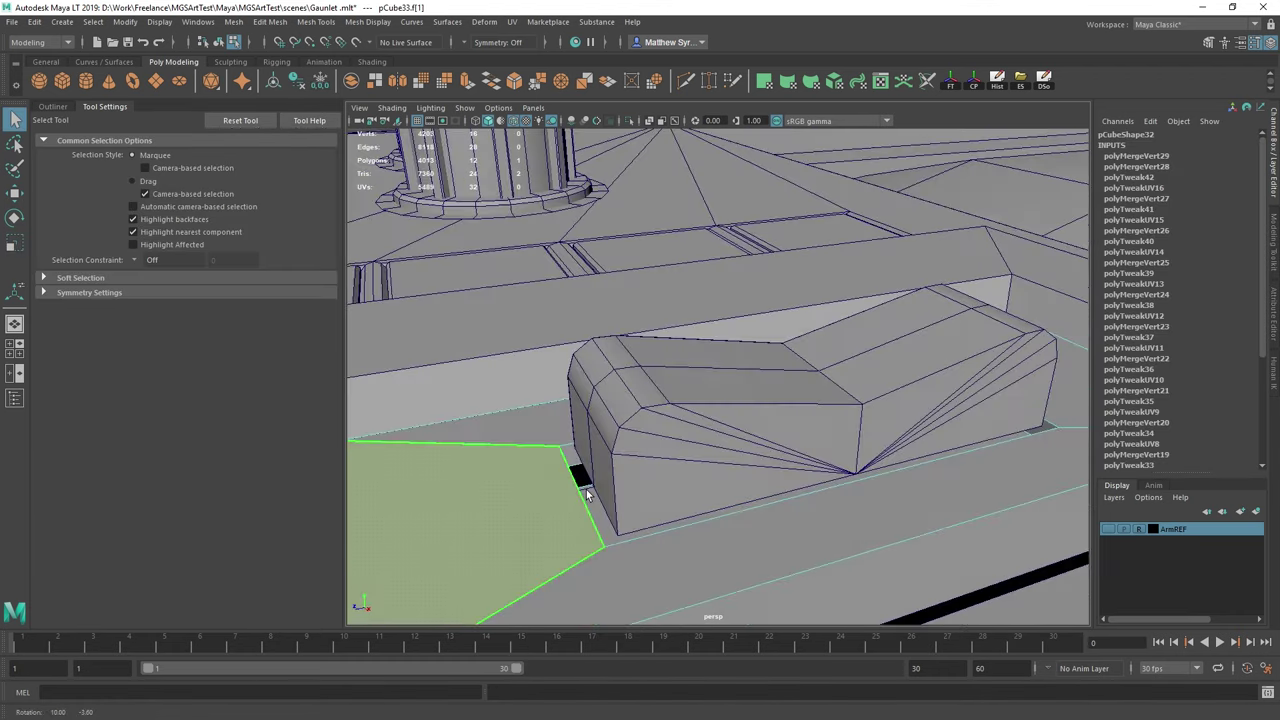
right_drag(563, 459, 548, 284)
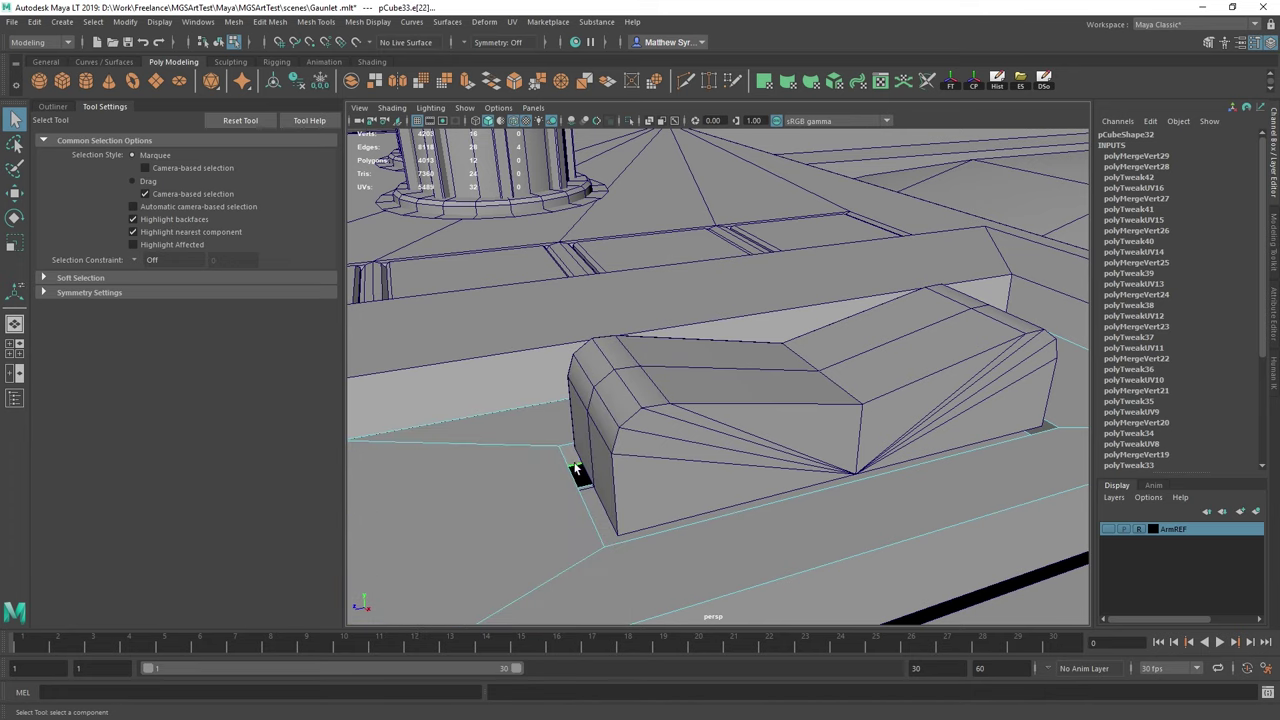
key(w)
key(ctrl+z)
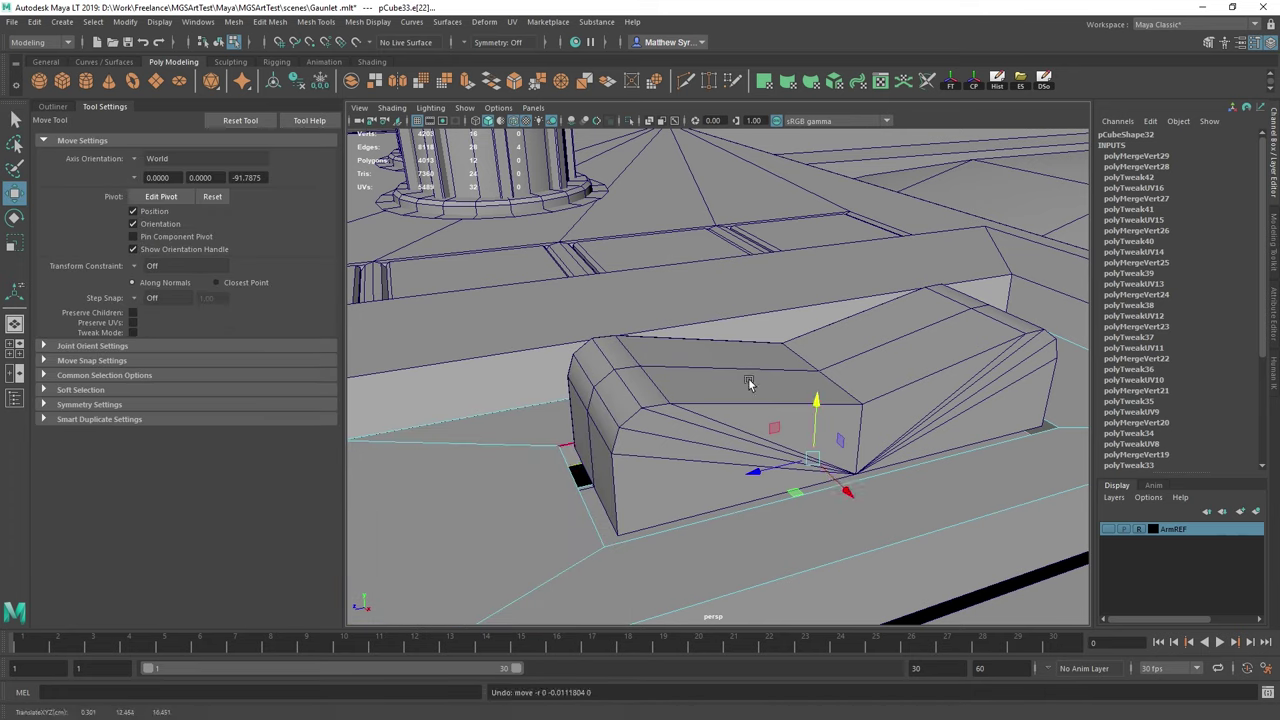
drag(818, 410, 814, 426)
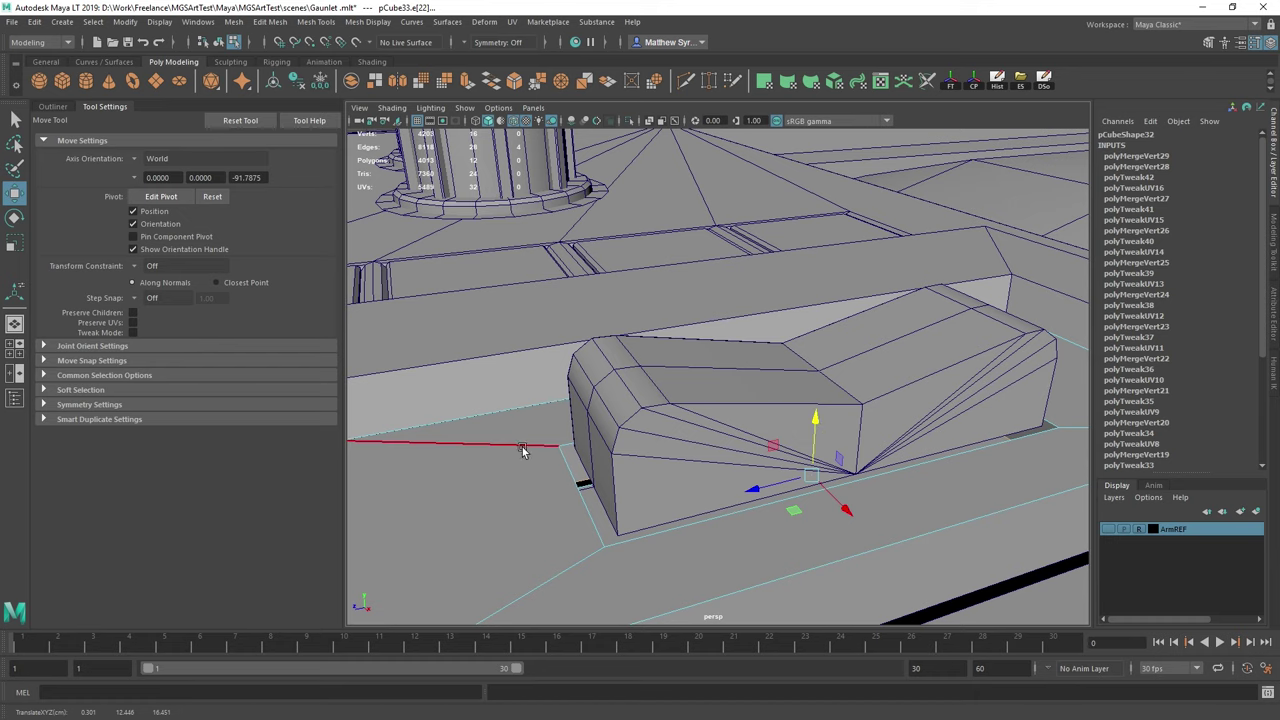
Isolate the inner block and close its recess floor with Append to Polygon, then show the full model again.
right_drag(517, 339, 611, 282)
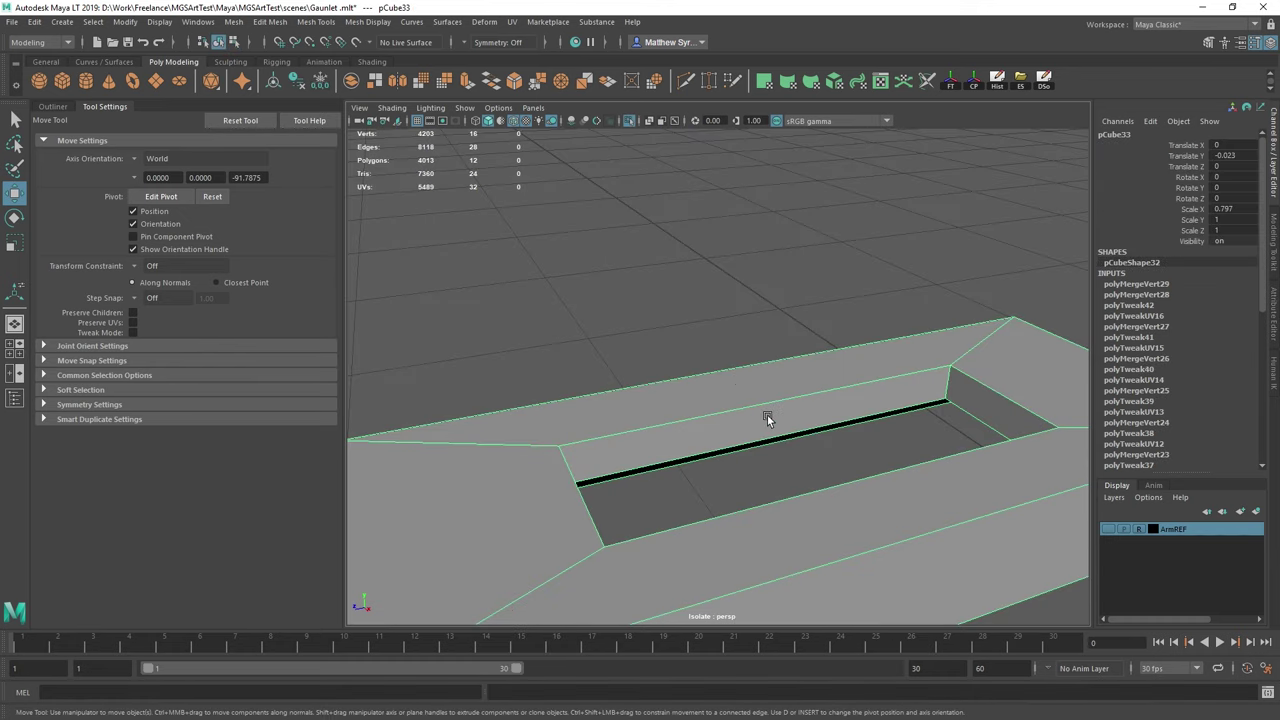
shift+right_drag(766, 428, 855, 385)
click(771, 434)
alt+drag(771, 434, 899, 385)
click(810, 409)
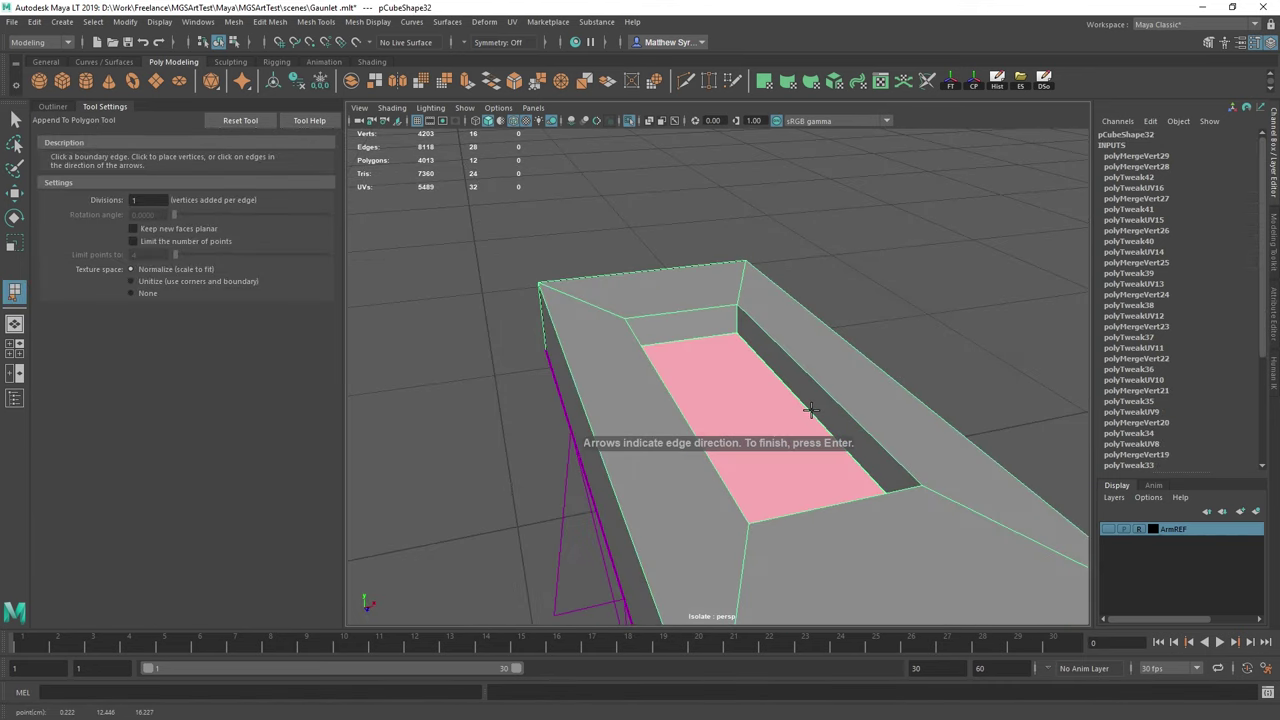
key(Return)
alt+drag(888, 265, 738, 371)
click(630, 122)
Select the knob and shift it slightly within the inner block's closed recess.
key(w)
right_drag(744, 339, 835, 284)
click(782, 367)
drag(754, 320, 787, 328)
Bevel the inner block's outer top edges with a fraction of 0.2.
scroll(765, 340, down, 4)
key(q)
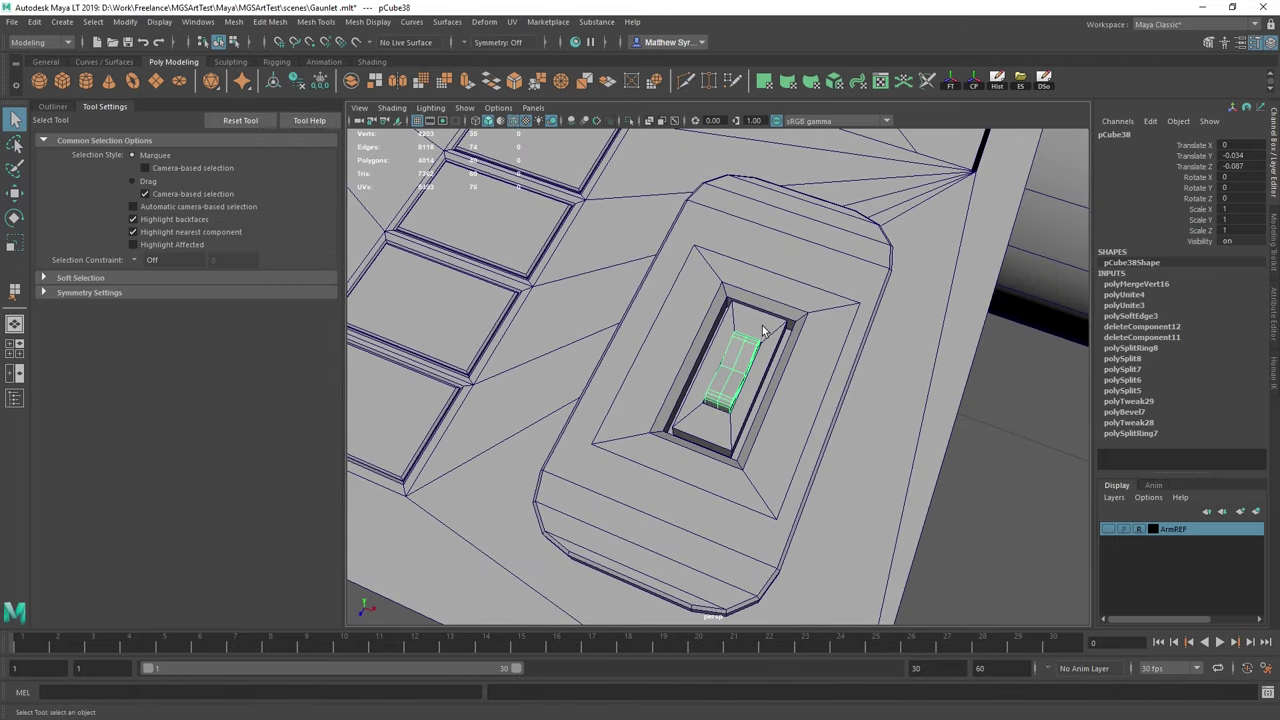
click(766, 371)
right_drag(768, 372, 766, 237)
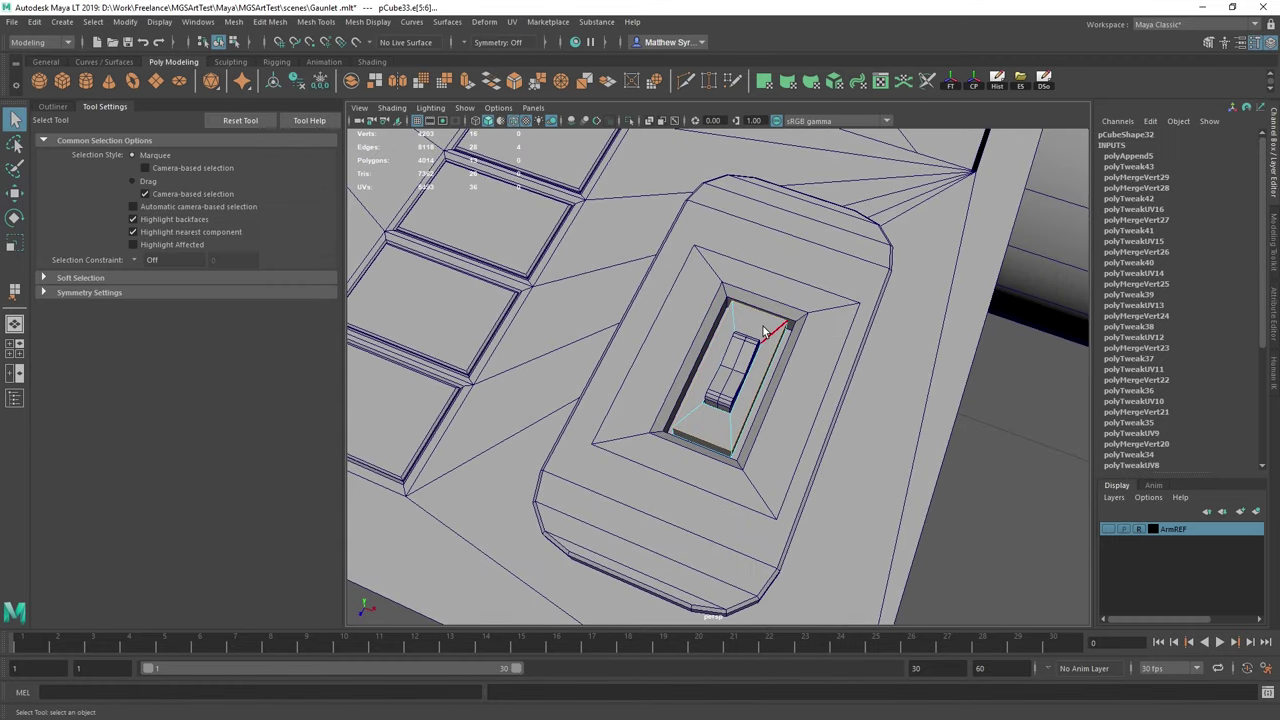
shift+right_drag(763, 328, 812, 329)
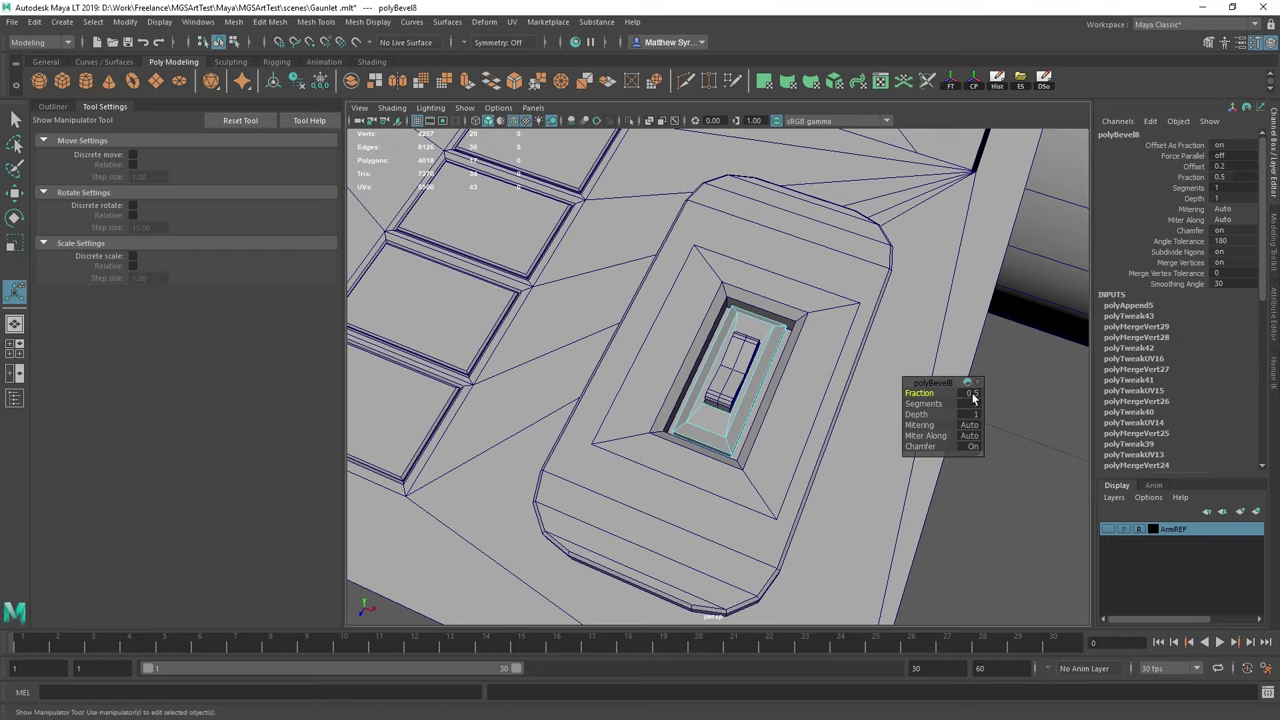
key(Return)
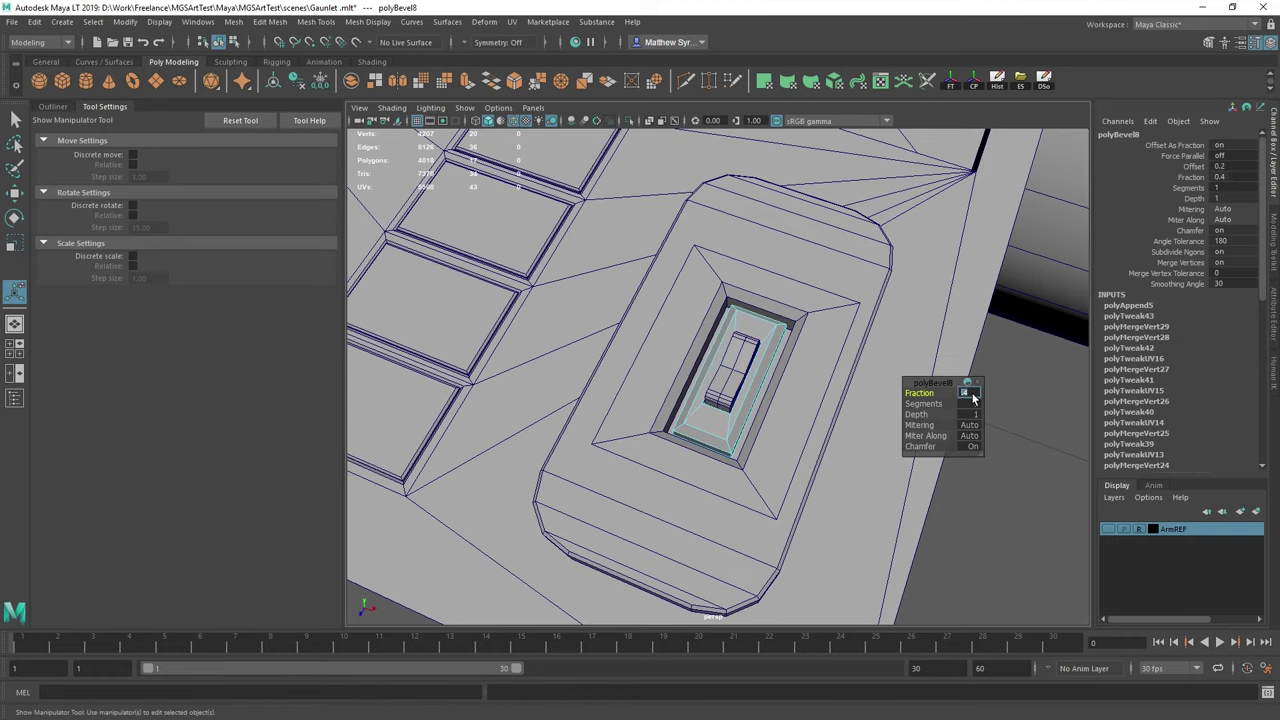
text(.2)
key(Return)
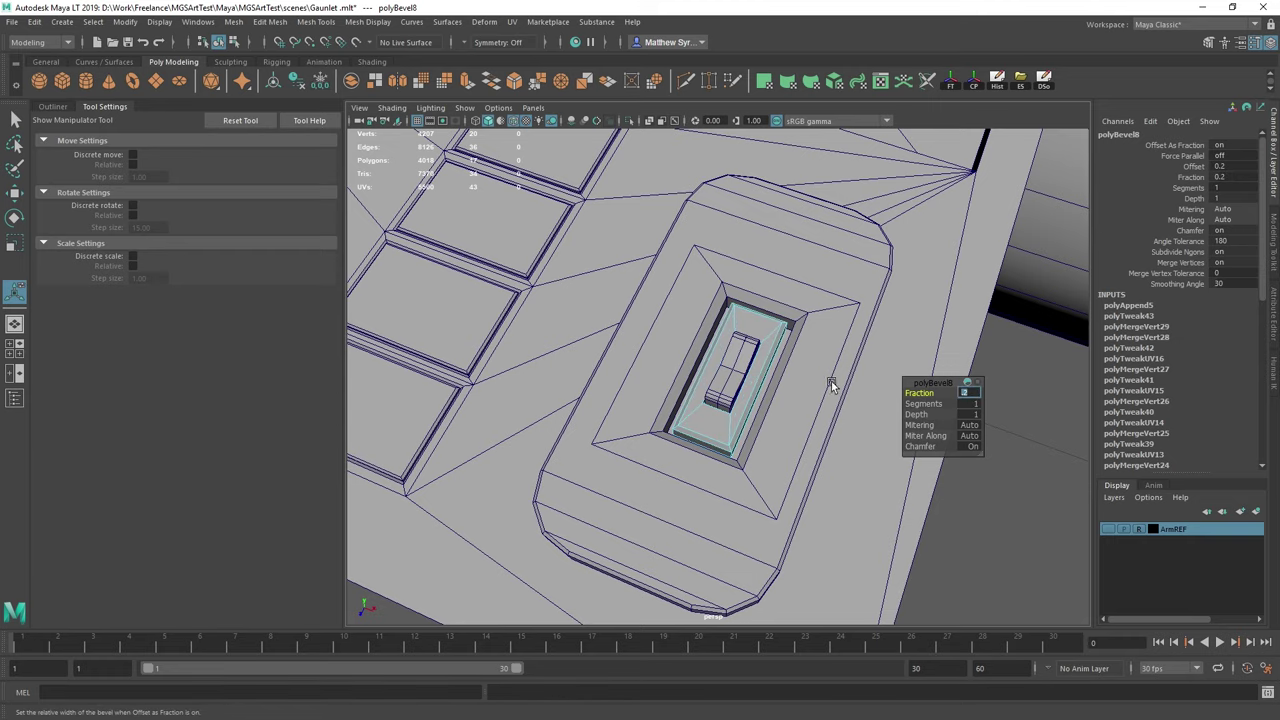
Bevel the edges around the inner block's knob recess opening with a fraction of 0.2.
alt+drag(800, 363, 769, 365)
key(q)
right_drag(757, 346, 784, 301)
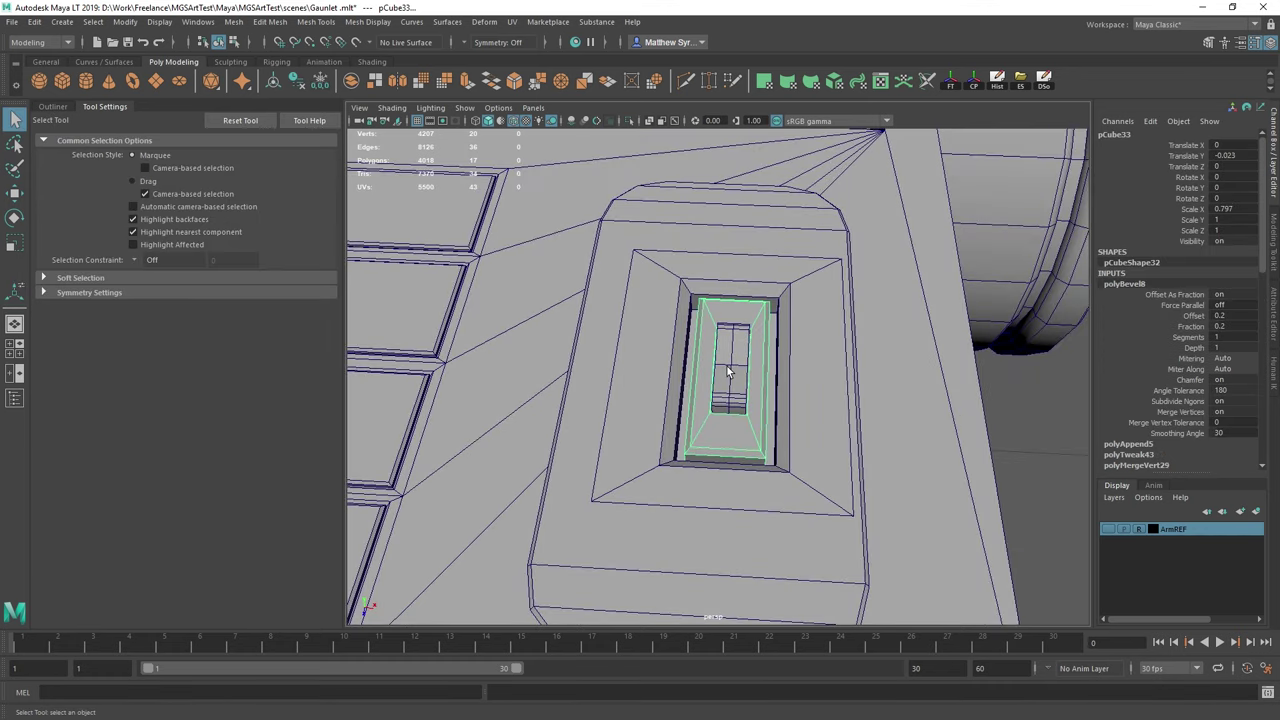
click(730, 368)
shift+click(757, 338)
right_drag(758, 346, 758, 300)
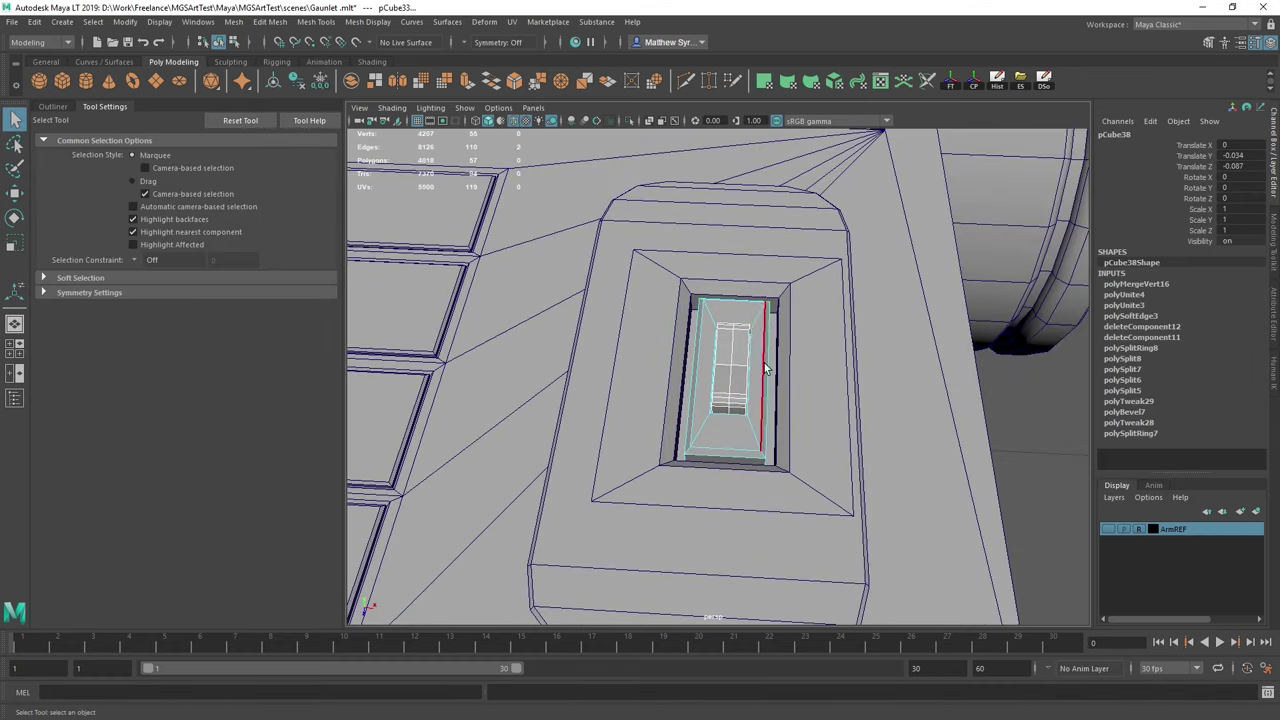
scroll(772, 378, up, 4)
double_click(783, 412)
shift+right_drag(787, 401, 845, 398)
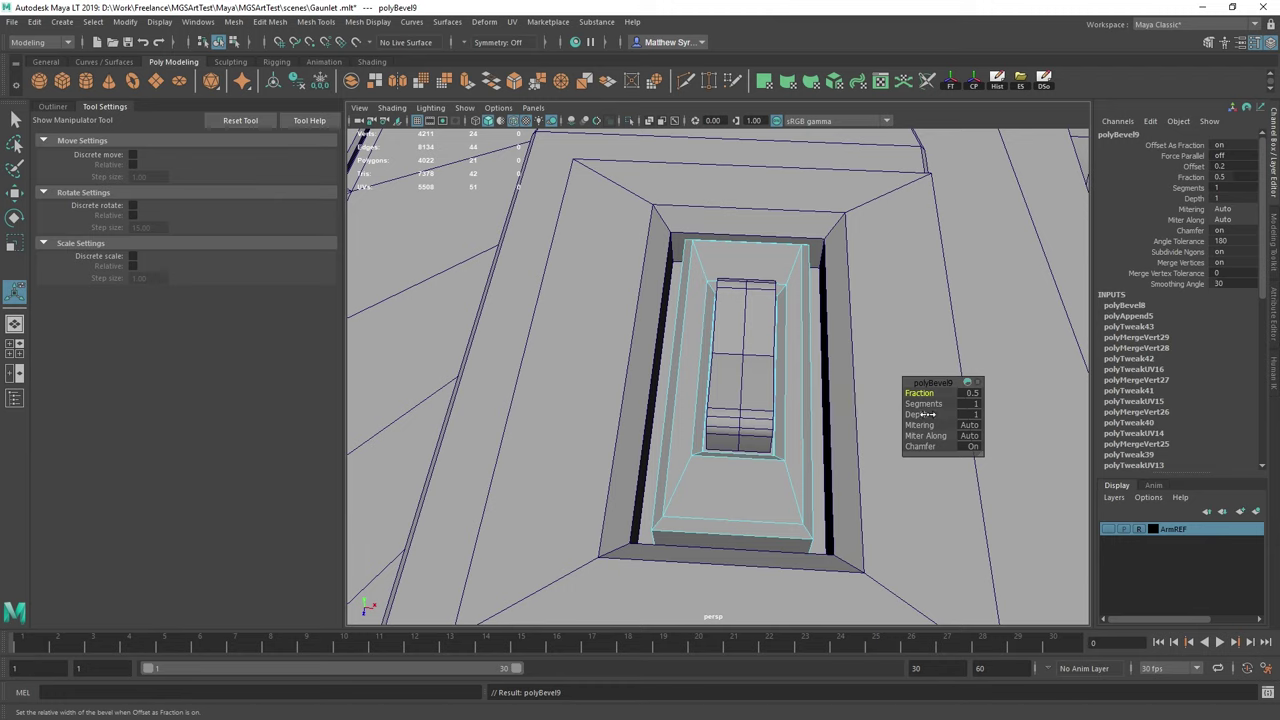
click(974, 394)
text(.2)
key(Return)
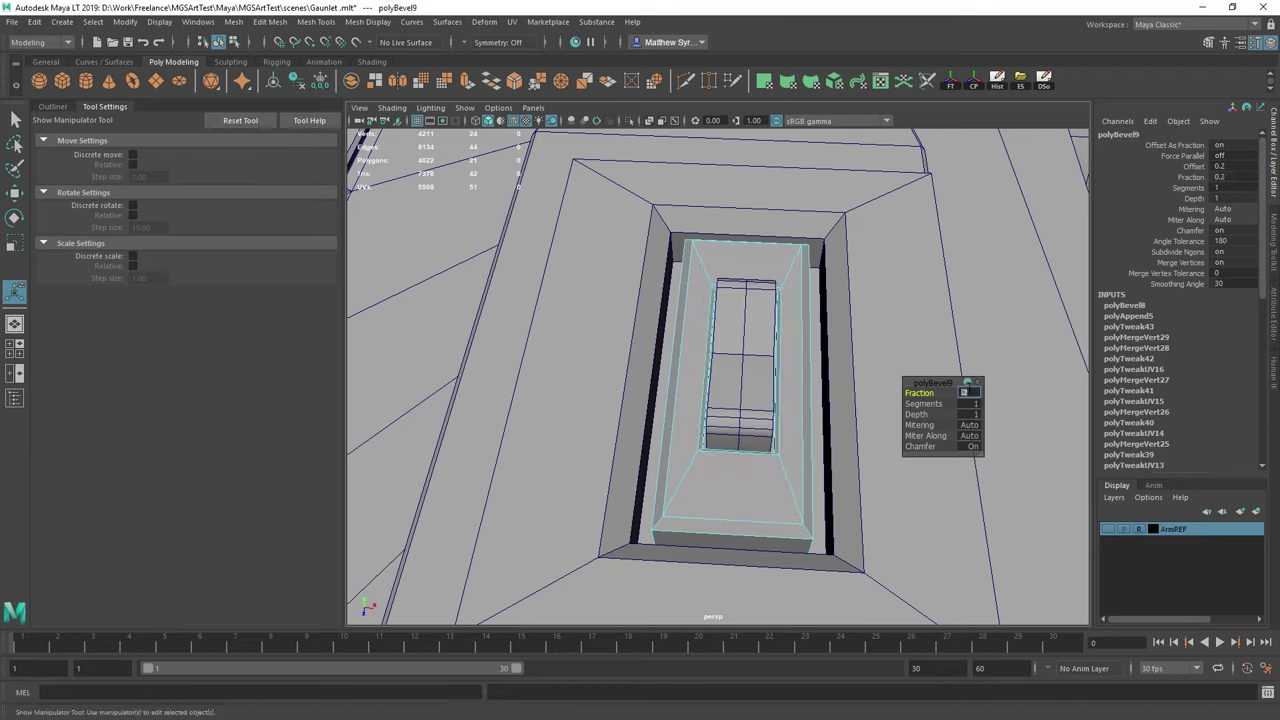
Combine the inner block and the knob into one mesh.
key(q)
right_drag(711, 258, 766, 244)
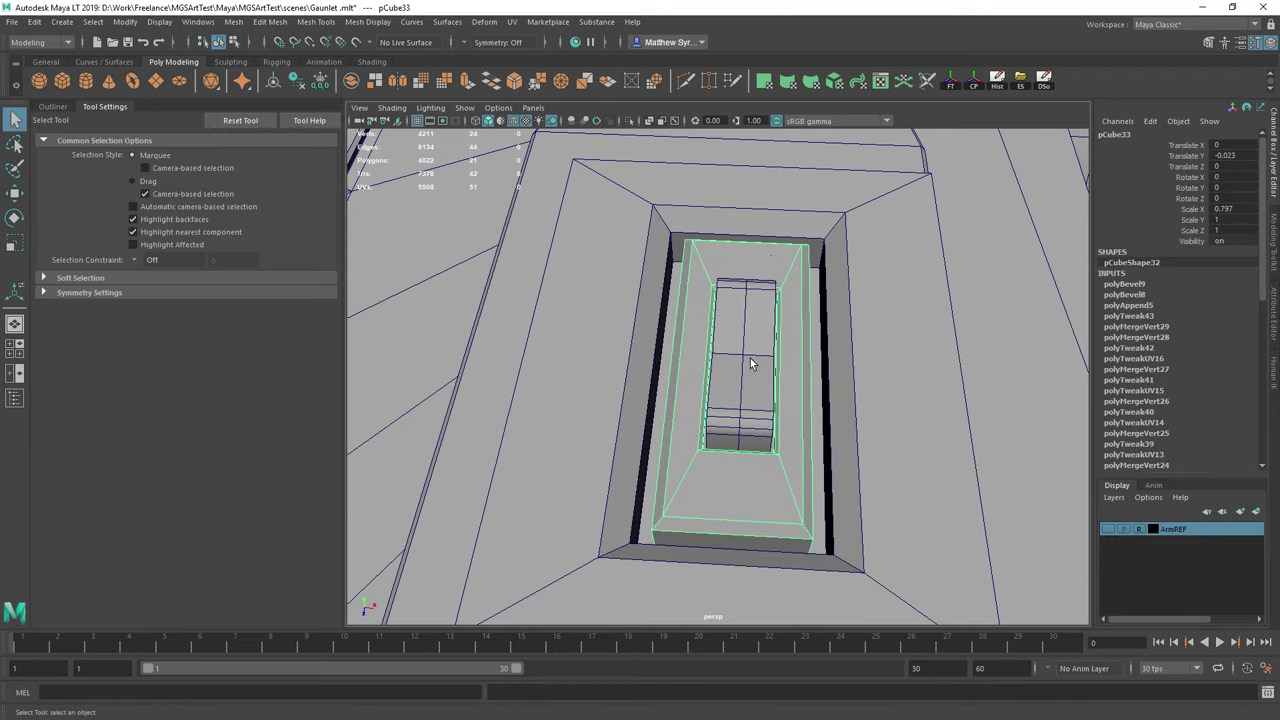
shift+click(751, 359)
shift+right_drag(757, 378, 757, 380)
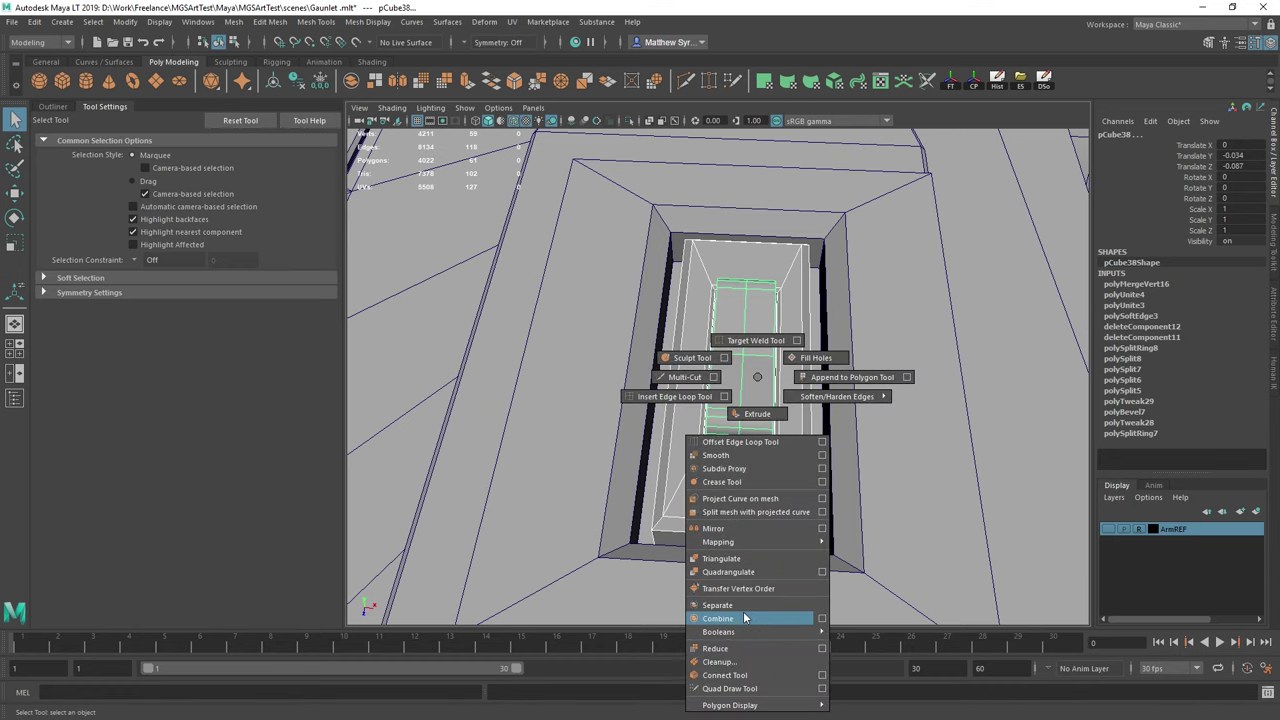
shift+right_drag(744, 614, 744, 618)
Scale the combined block and knob to 1.202 in X and 1.066 in Z to fill the surrounding recess.
key(e)
key(r)
scroll(765, 365, down, 3)
alt+drag(768, 393, 777, 418)
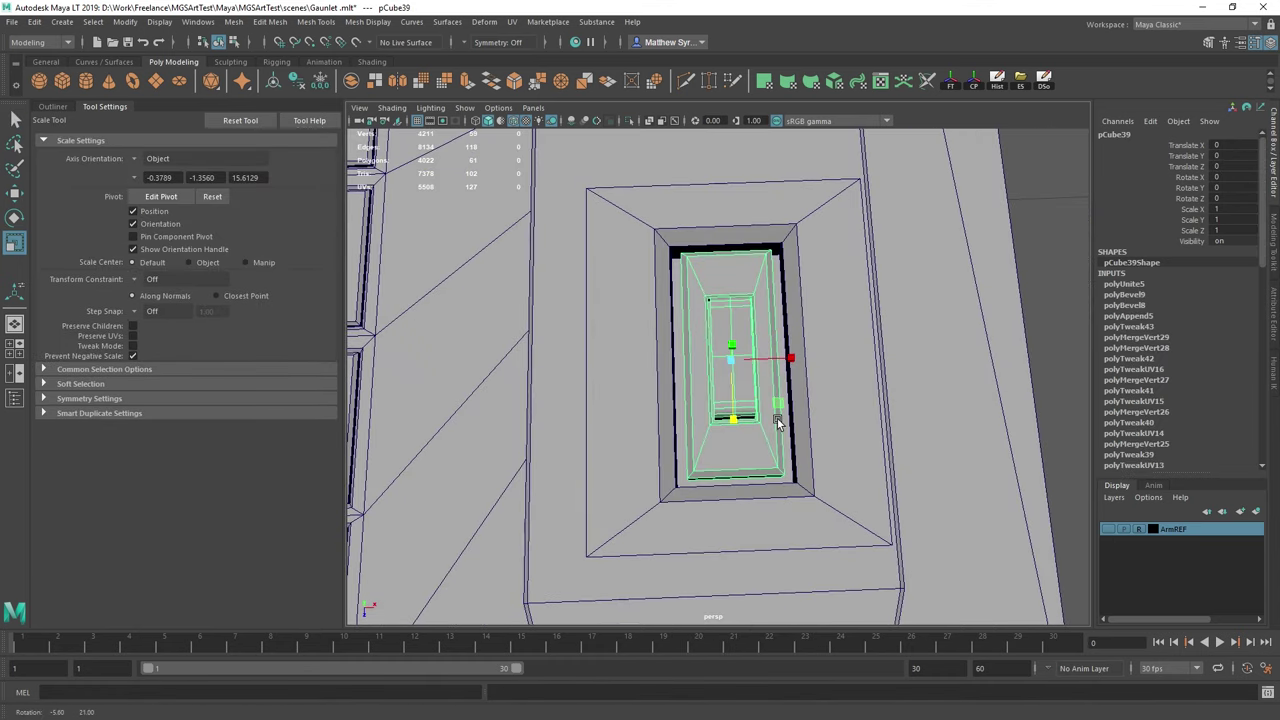
drag(790, 358, 799, 360)
alt+drag(793, 309, 753, 307)
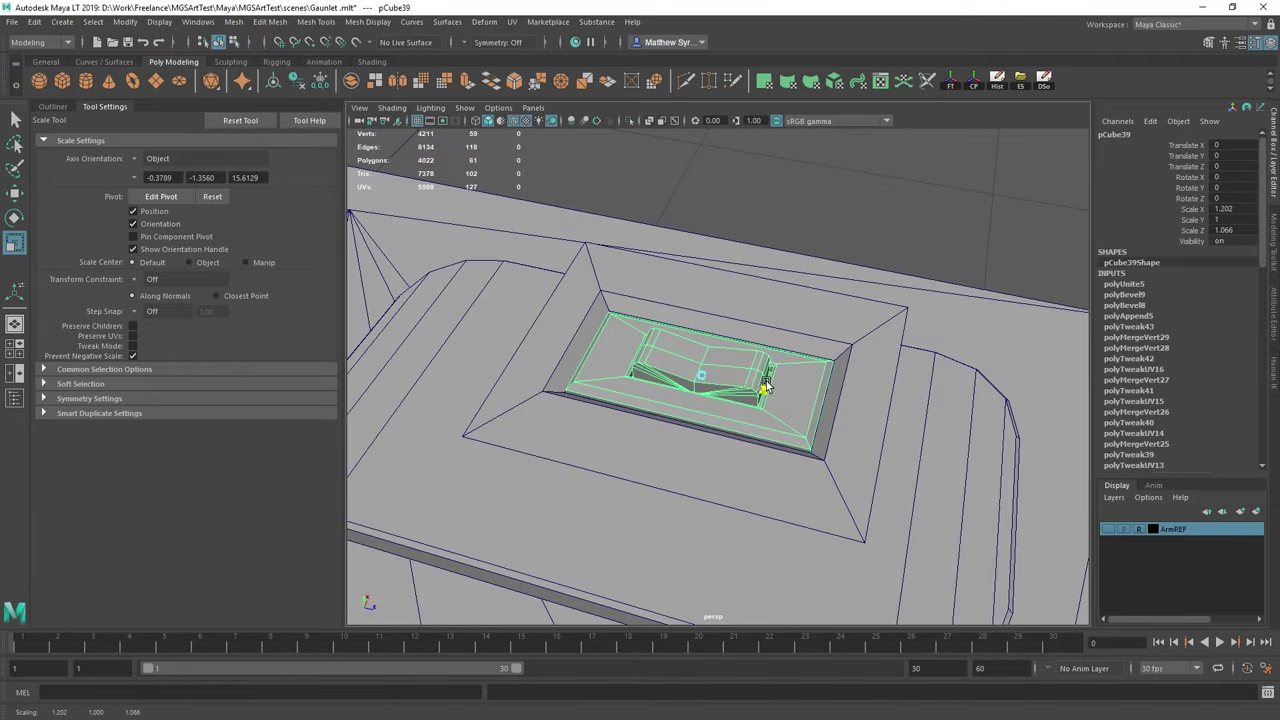
Delete the large flat face in the middle of the rounded base plate's top.
click(880, 260)
scroll(878, 281, down, 5)
alt+drag(891, 258, 724, 178)
scroll(726, 182, up, 4)
alt+drag(748, 252, 765, 291)
click(769, 465)
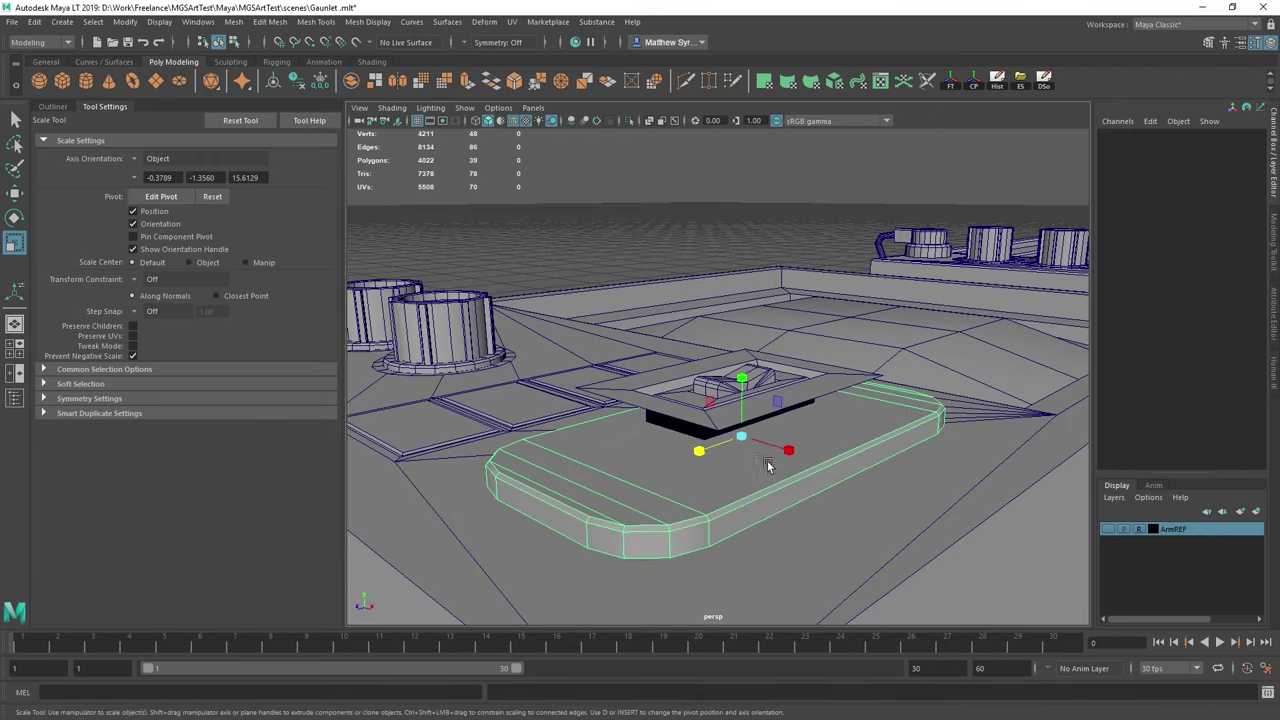
right_drag(780, 463, 836, 321)
click(781, 377)
click(775, 476)
key(Delete)
Combine the block and knob mesh with the surrounding recess frame.
key(q)
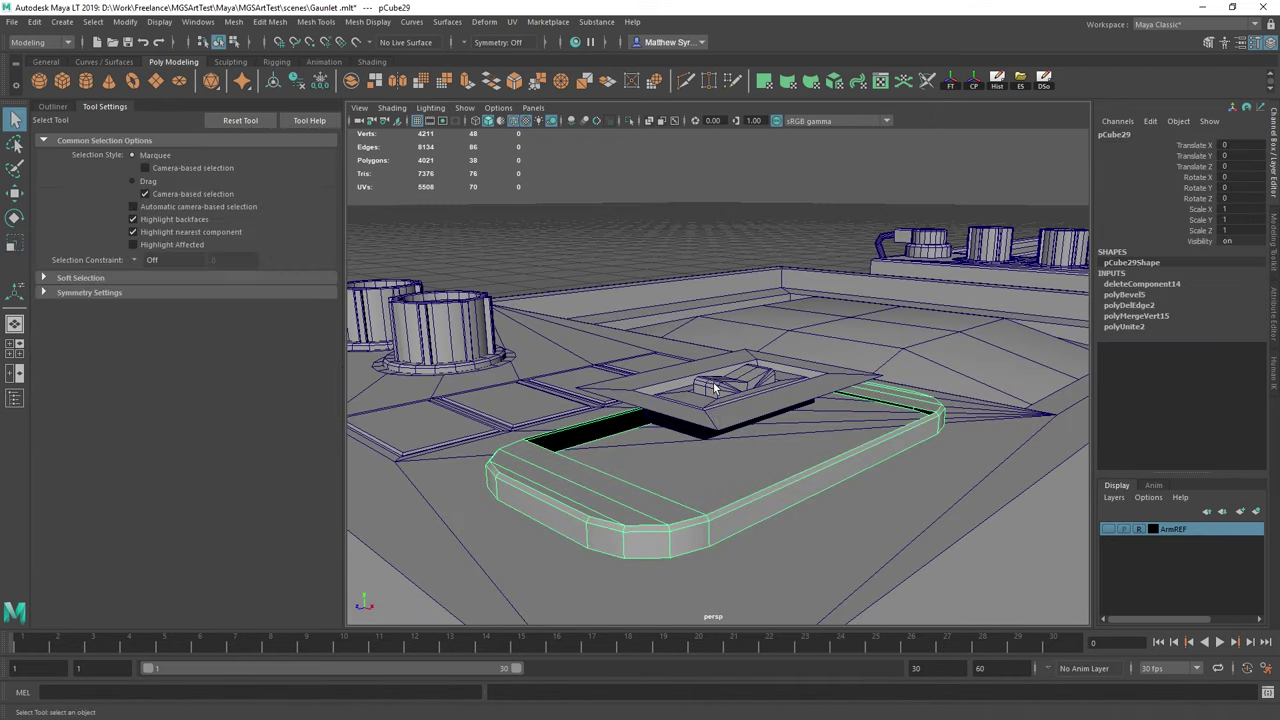
shift+click(708, 381)
shift+click(720, 408)
click(727, 404)
shift+click(724, 386)
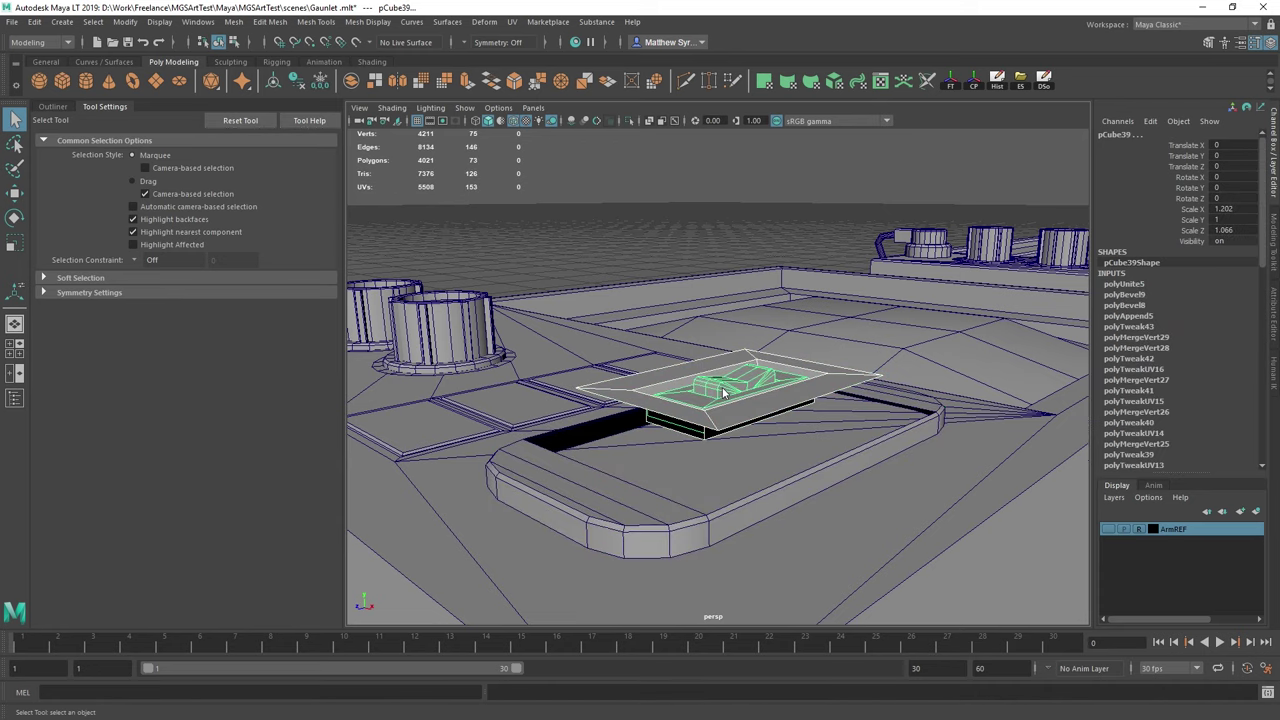
shift+right_drag(722, 379, 692, 621)
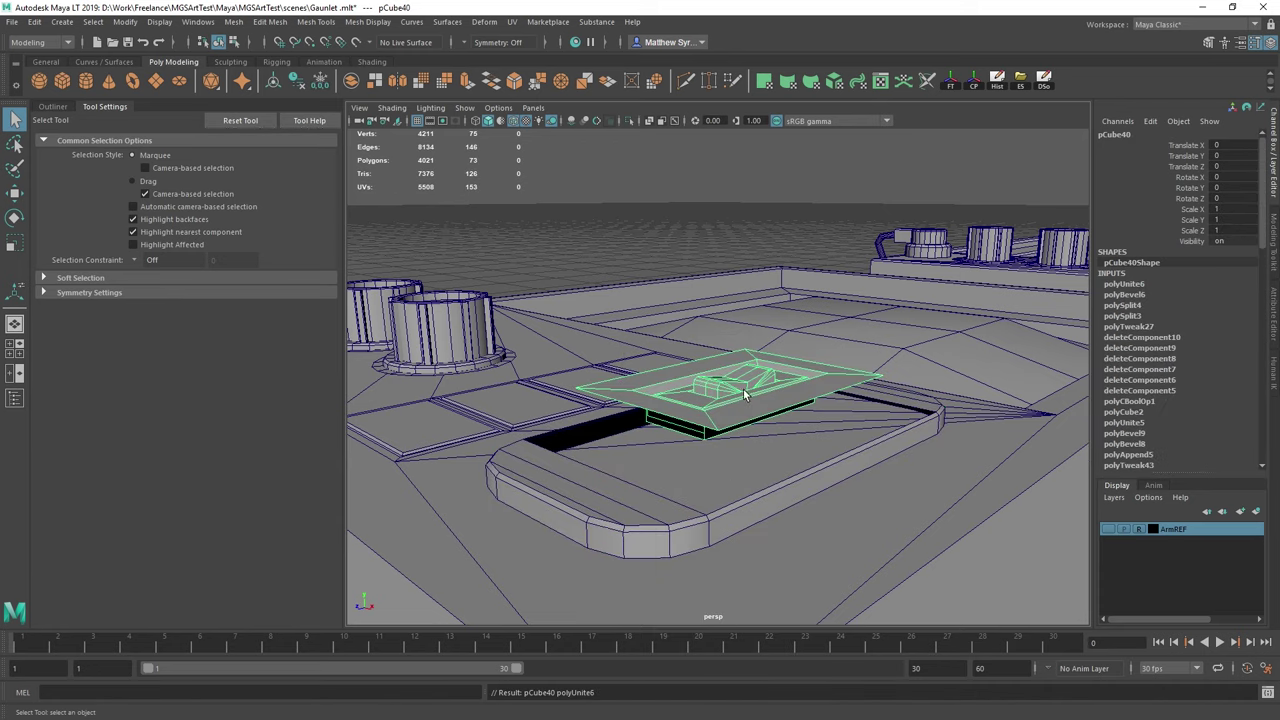
Lower the combined switch by 0.299 in Y toward the opening in the rounded plate.
key(w)
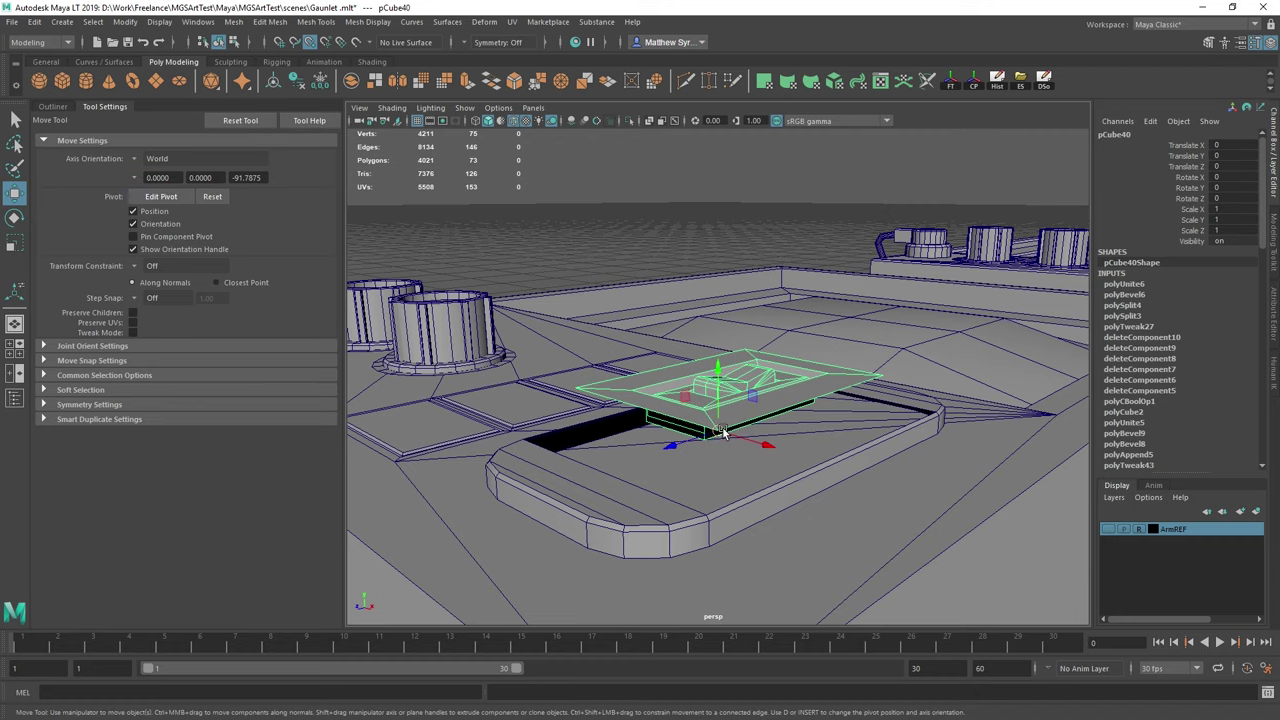
drag(717, 368, 709, 513)
alt+drag(678, 305, 744, 435)
Show the switch in the top view, then freeze its transformations, center its pivot and delete its history.
key(space)
key(space)
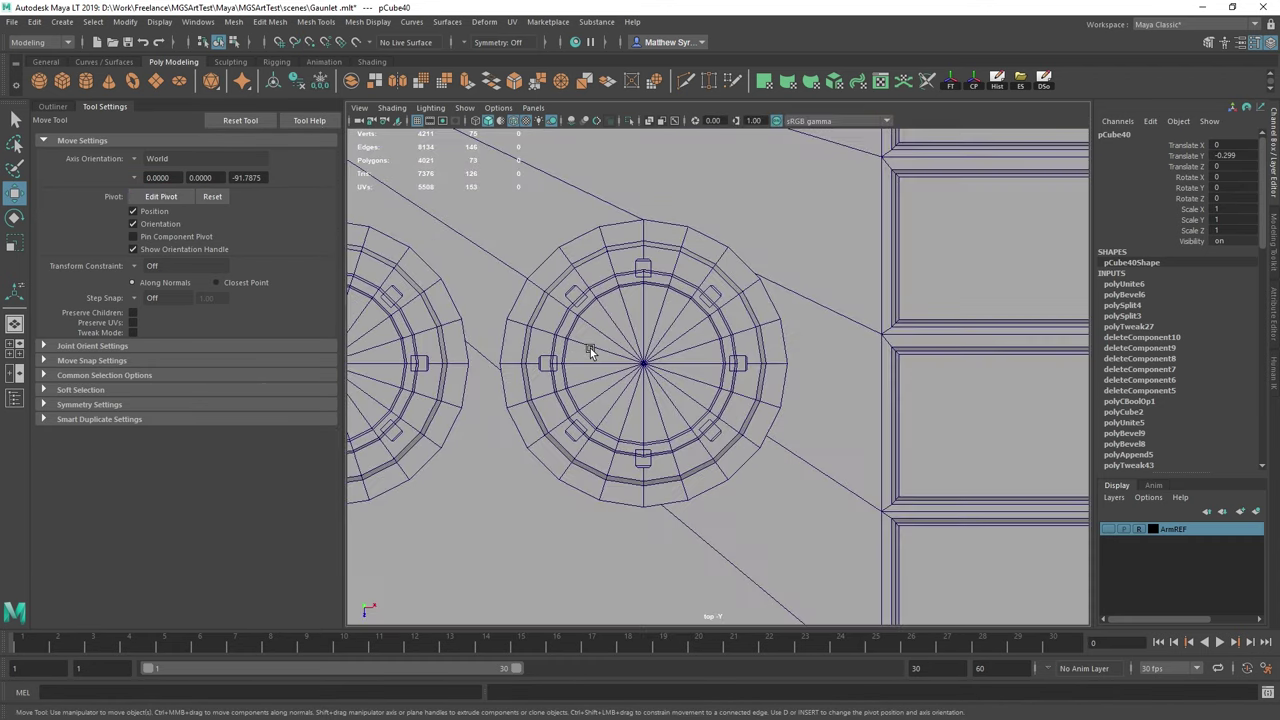
key(f)
scroll(690, 388, down, 10)
scroll(722, 402, up, 3)
scroll(737, 420, up, 3)
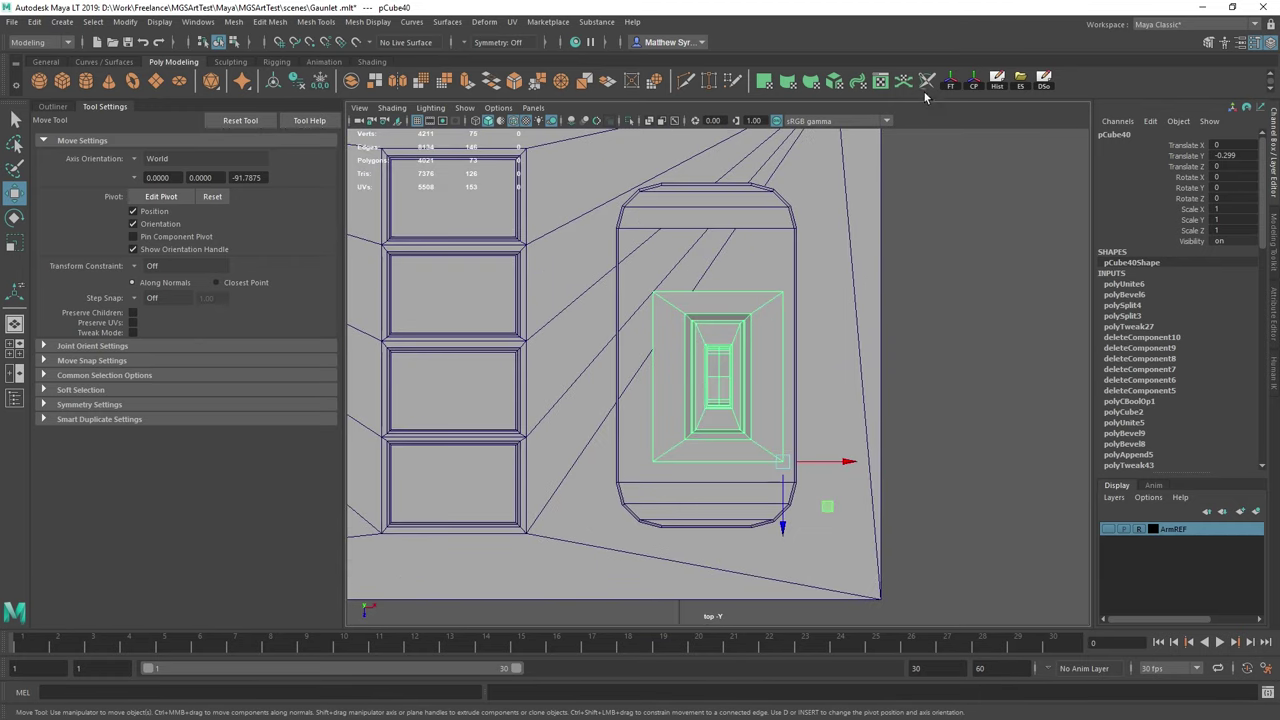
click(988, 87)
Center the switch on the rounded plate at Translate X -0.087 and Z -0.18, and return to the perspective view.
drag(773, 381, 770, 385)
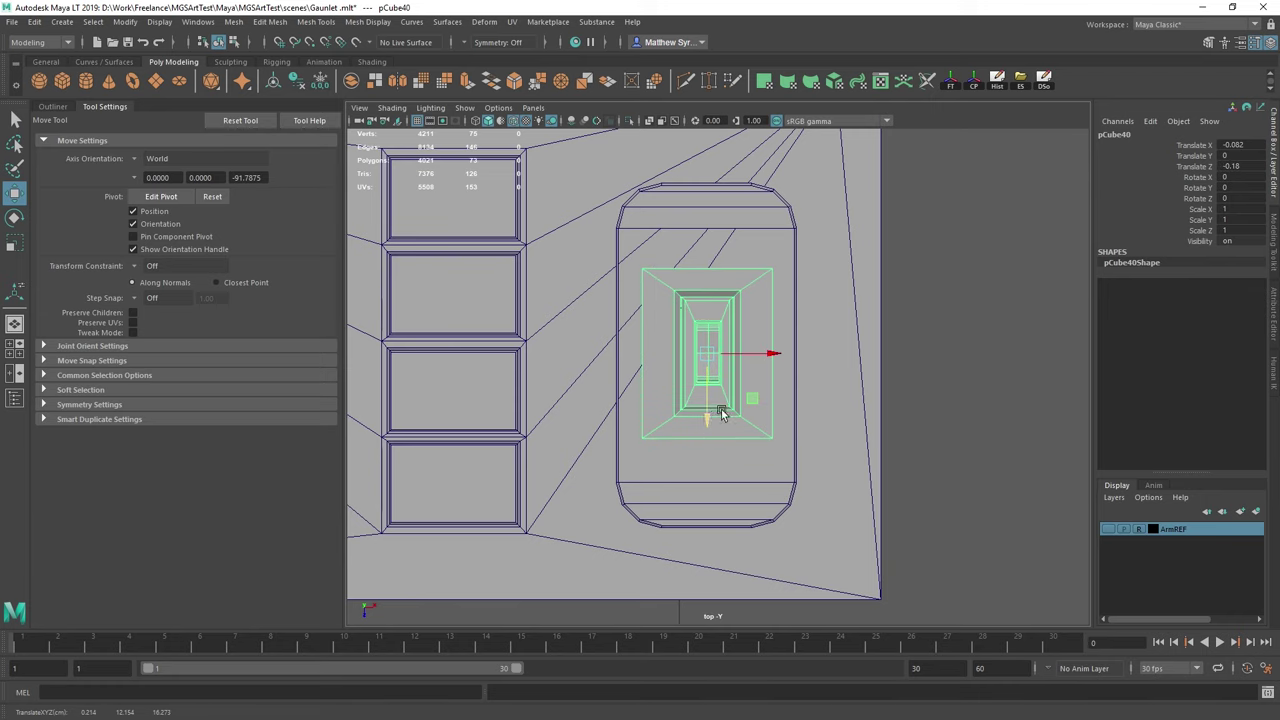
key(space)
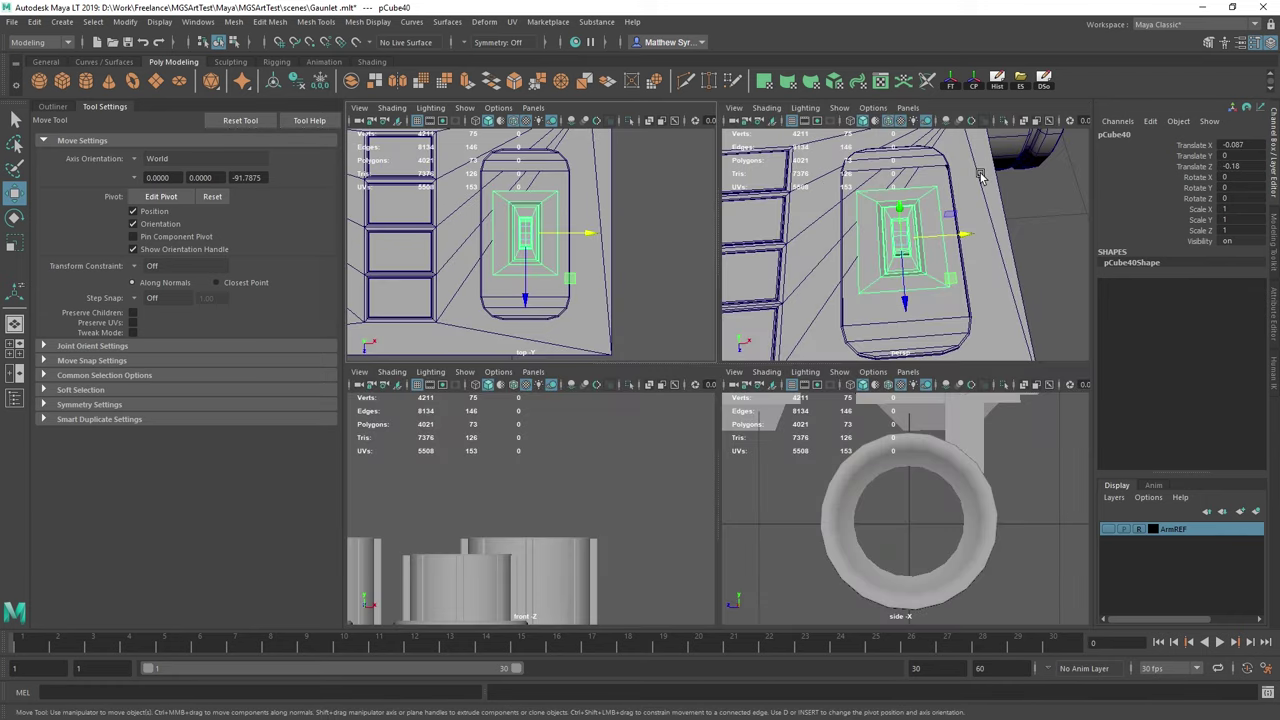
key(space)
Extrude the two short outer border edges of the switch frame and scale them outward in Z to about 1.37.
alt+drag(905, 290, 809, 349)
scroll(809, 349, up, 3)
right_drag(809, 349, 809, 254)
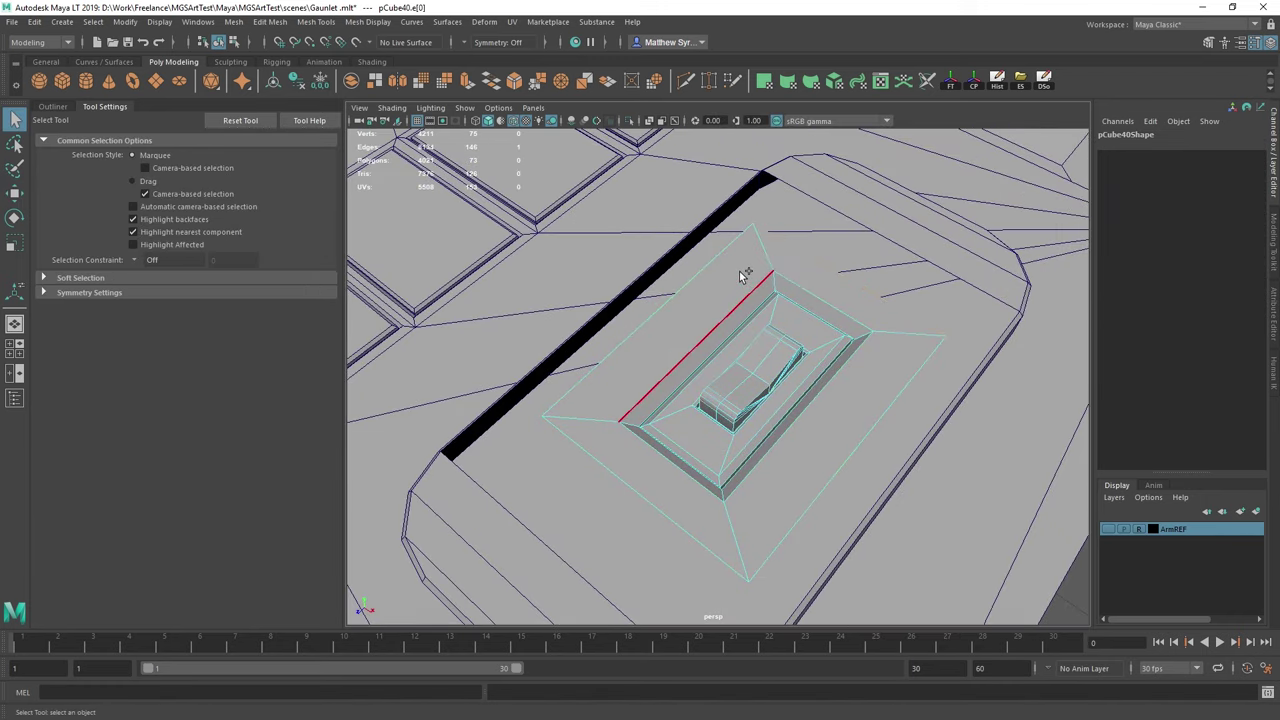
shift+click(638, 466)
shift+right_drag(643, 446, 647, 474)
scroll(650, 470, down, 3)
key(w)
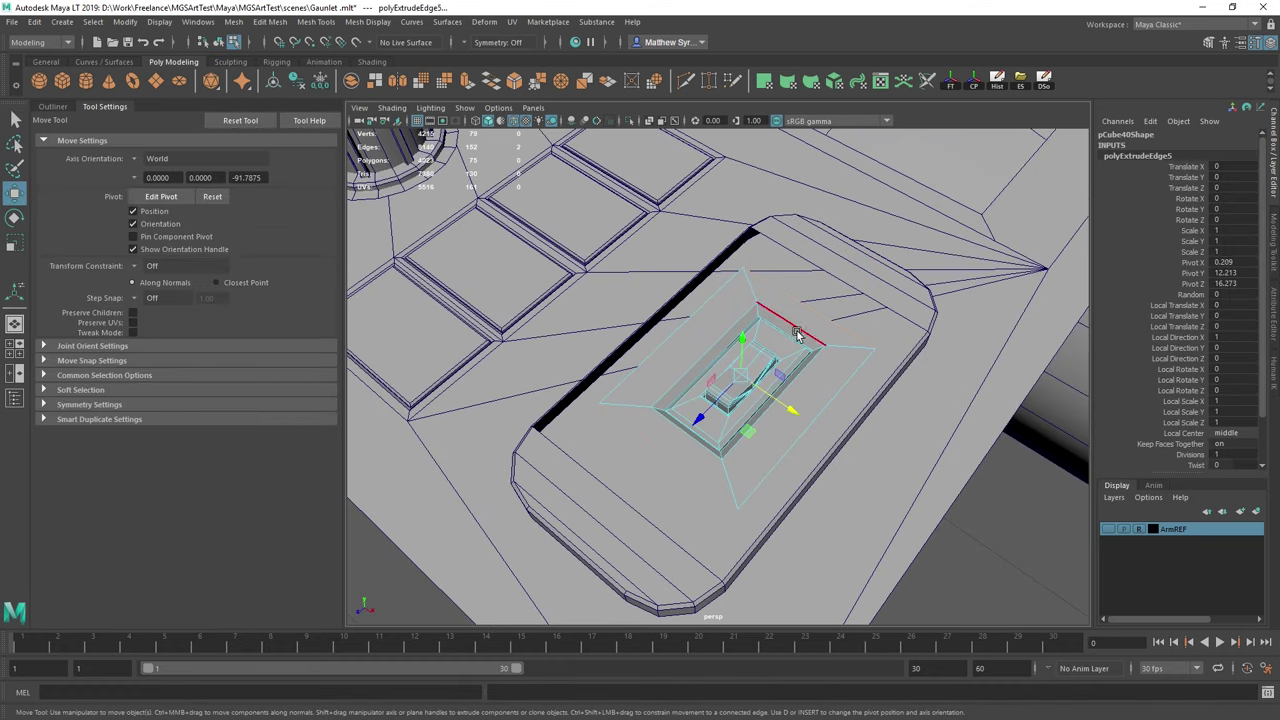
key(e)
key(r)
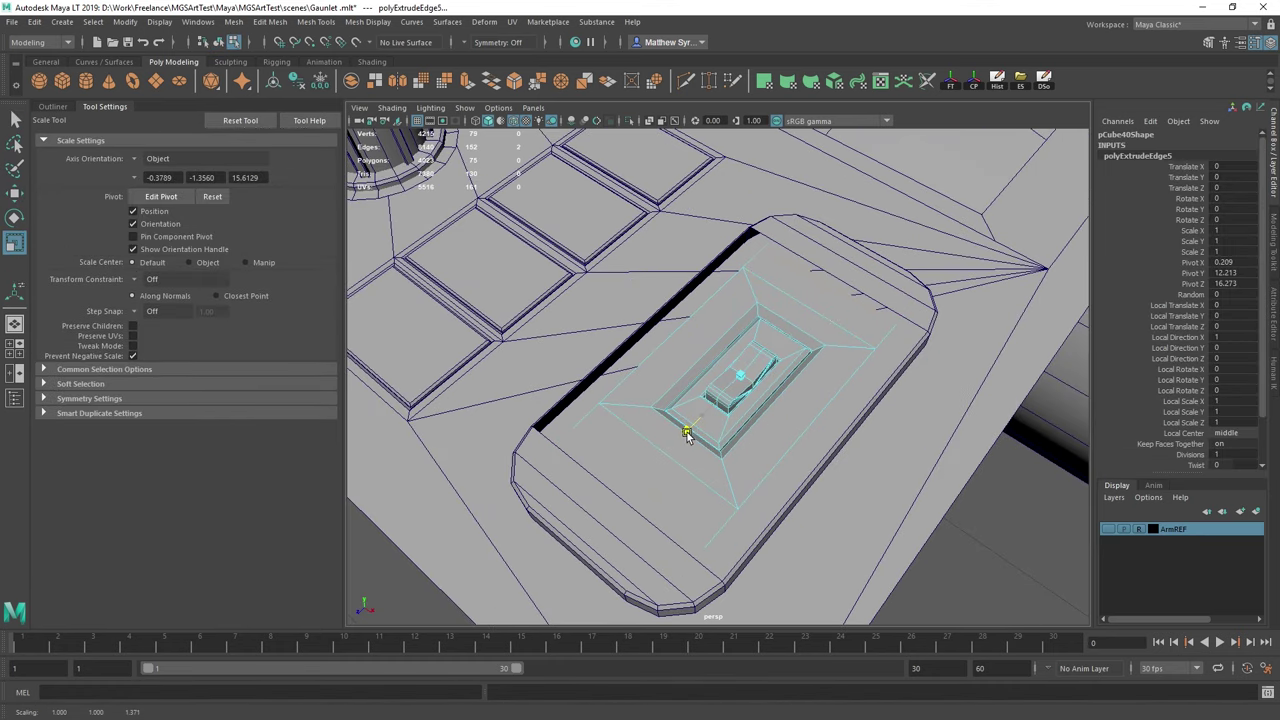
Extrude the two long outer border edges of the switch frame and scale them outward in X to about 1.25.
key(q)
click(709, 306)
shift+right_drag(791, 387, 793, 424)
key(r)
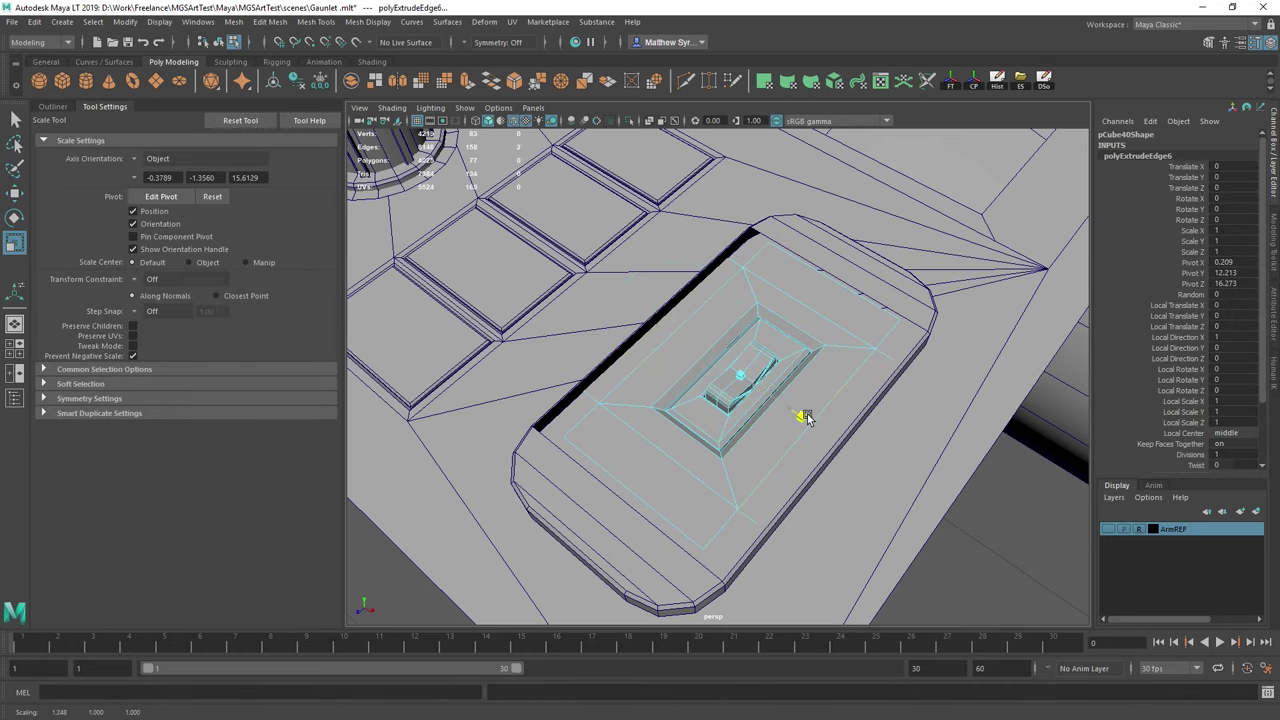
Snap the vertices of the extruded border's first far corner onto the matching corner of the plate's opening.
key(q)
alt+drag(690, 384, 680, 340)
scroll(680, 340, up, 4)
alt+middle_drag(680, 250, 680, 364)
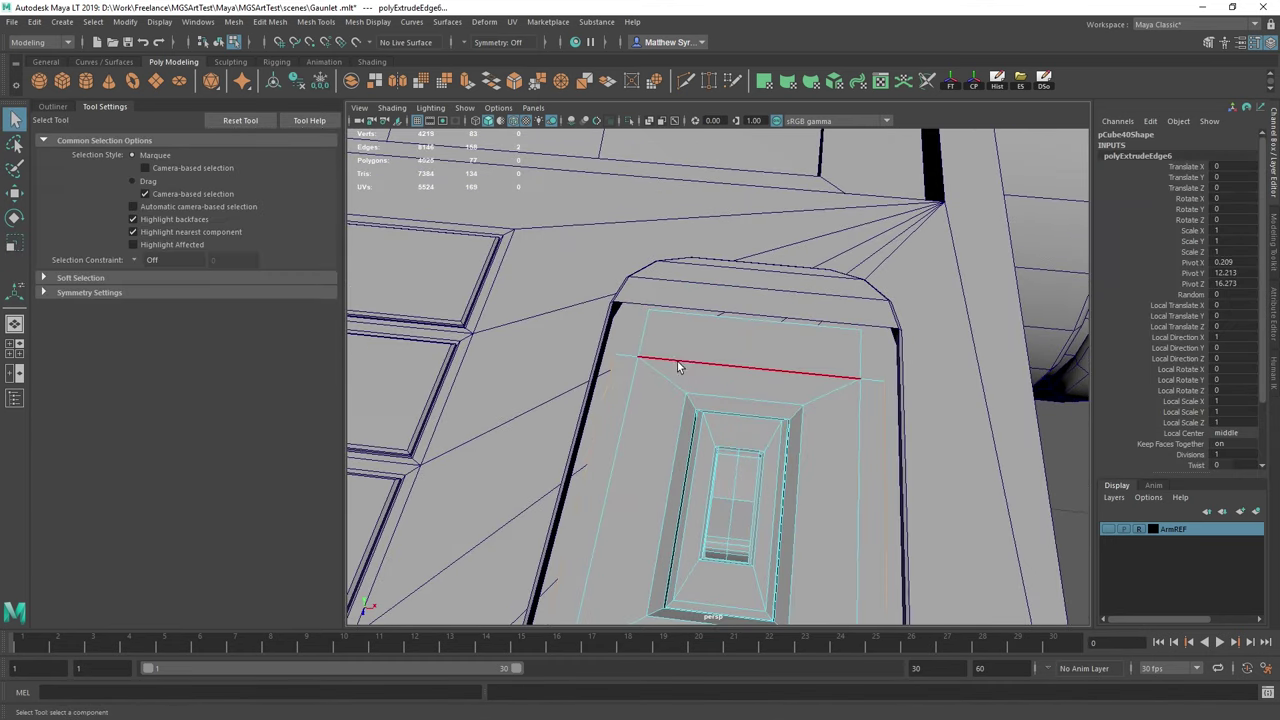
right_drag(680, 340, 608, 348)
click(622, 362)
key(w)
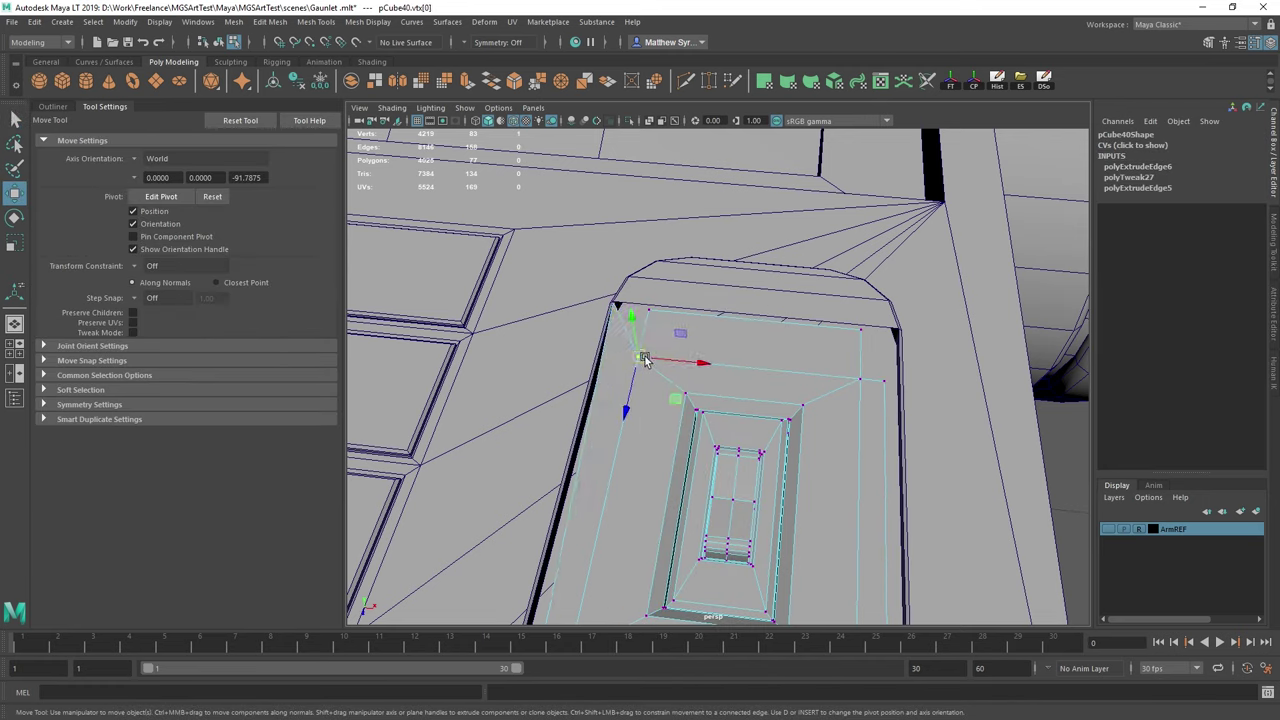
drag(643, 358, 646, 314)
key(q)
click(646, 310)
Merge the loose vertices at each remaining border corner and snap them onto the plate opening's corners.
key(w)
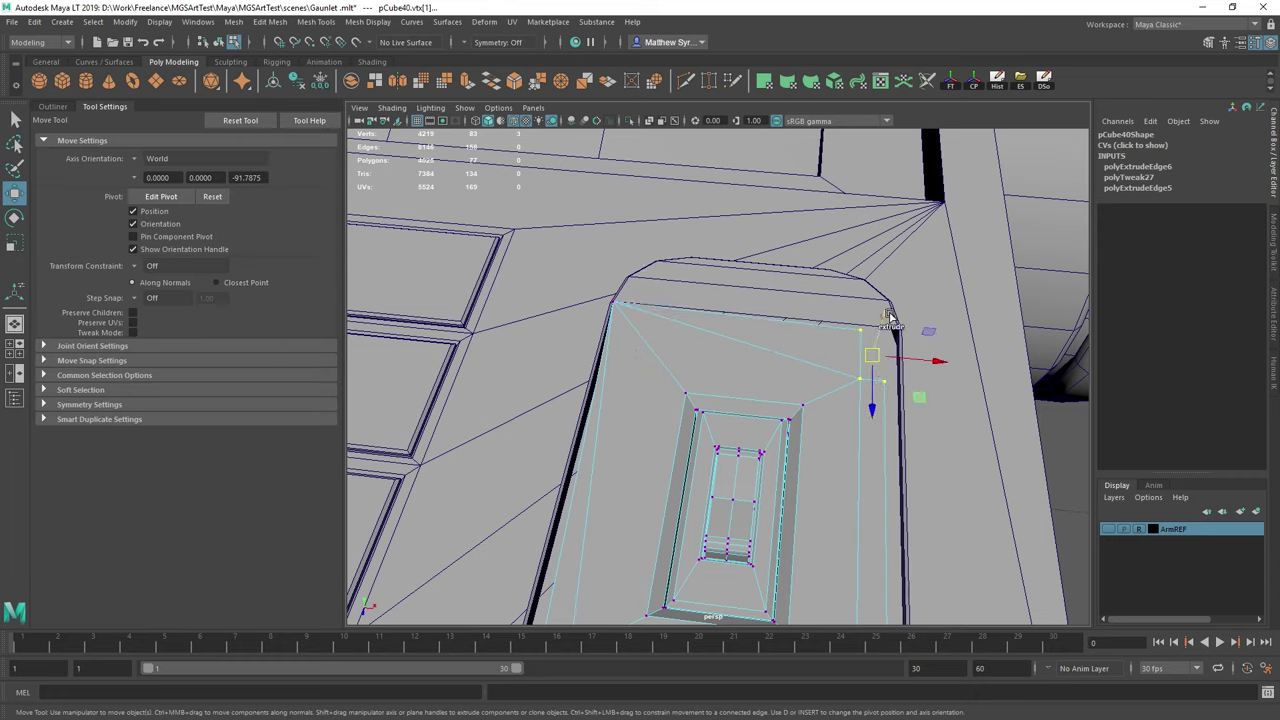
shift+right_drag(891, 311, 891, 202)
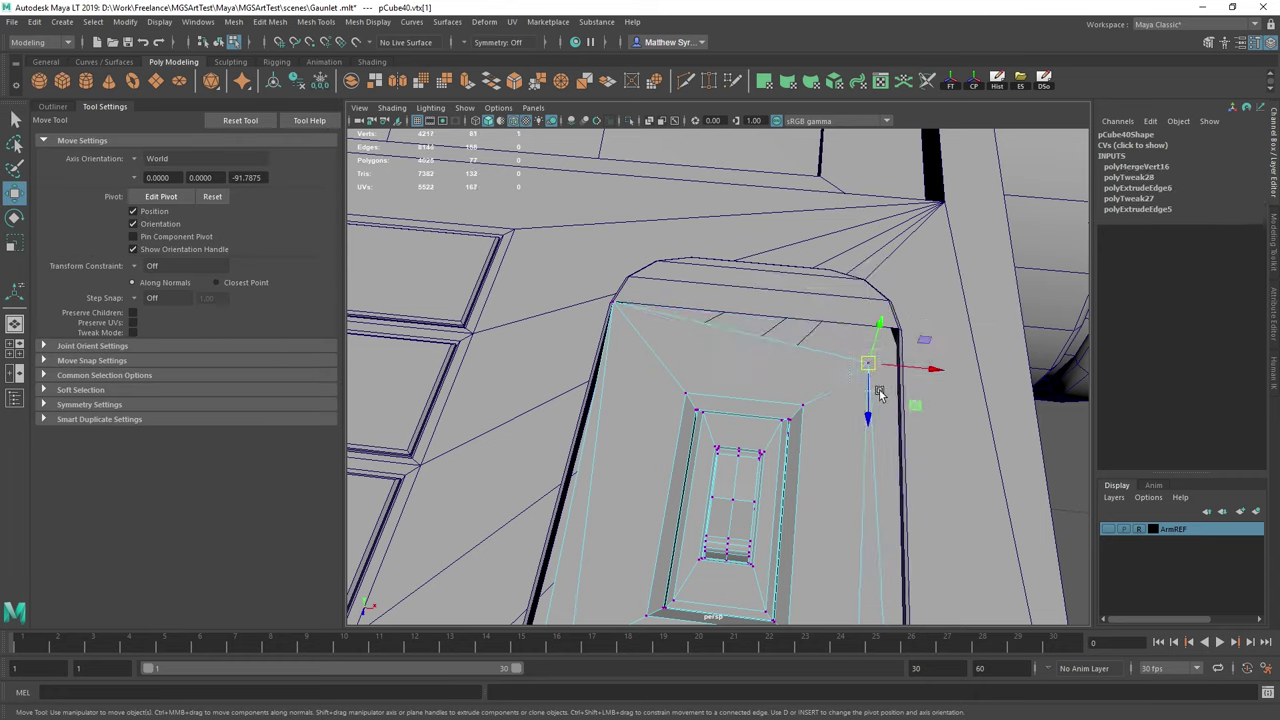
drag(896, 332, 896, 332)
scroll(809, 409, down, 4)
alt+middle_drag(809, 409, 784, 366)
scroll(784, 366, up, 3)
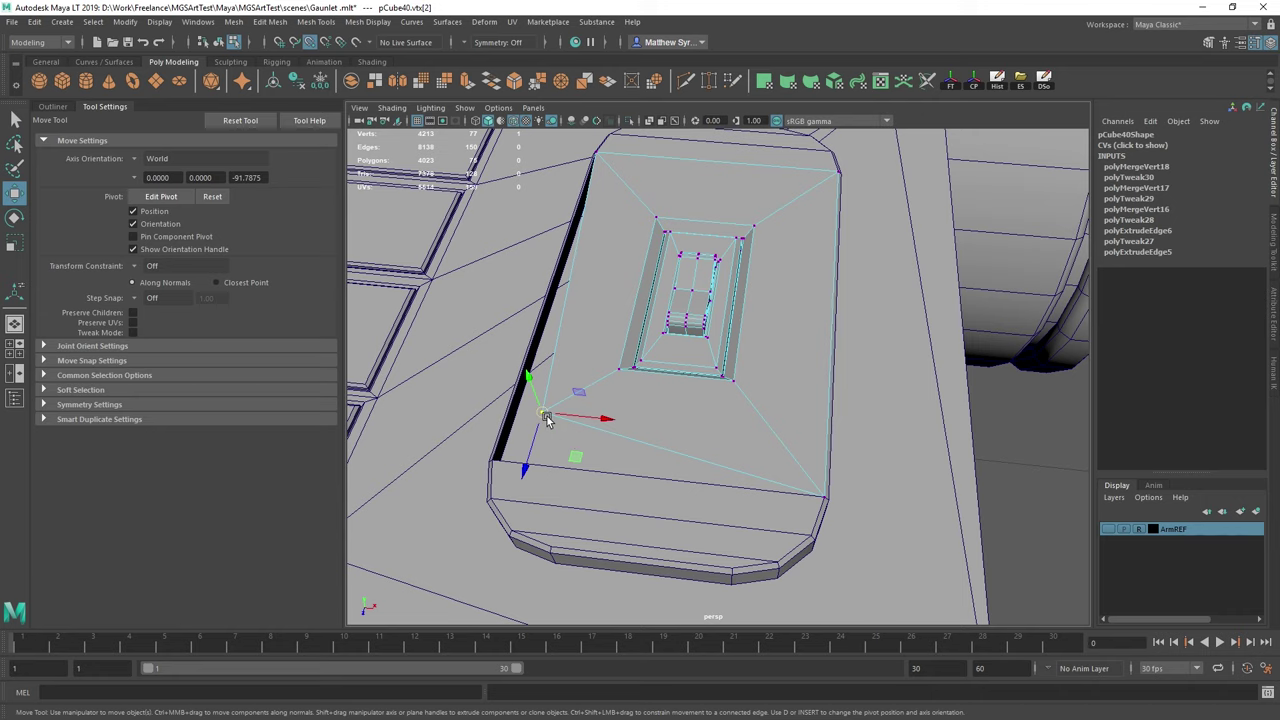
Combine the switch with the rounded plate and merge all their vertices at a distance threshold of 0.01.
key(q)
right_drag(595, 318, 660, 302)
shift+click(580, 512)
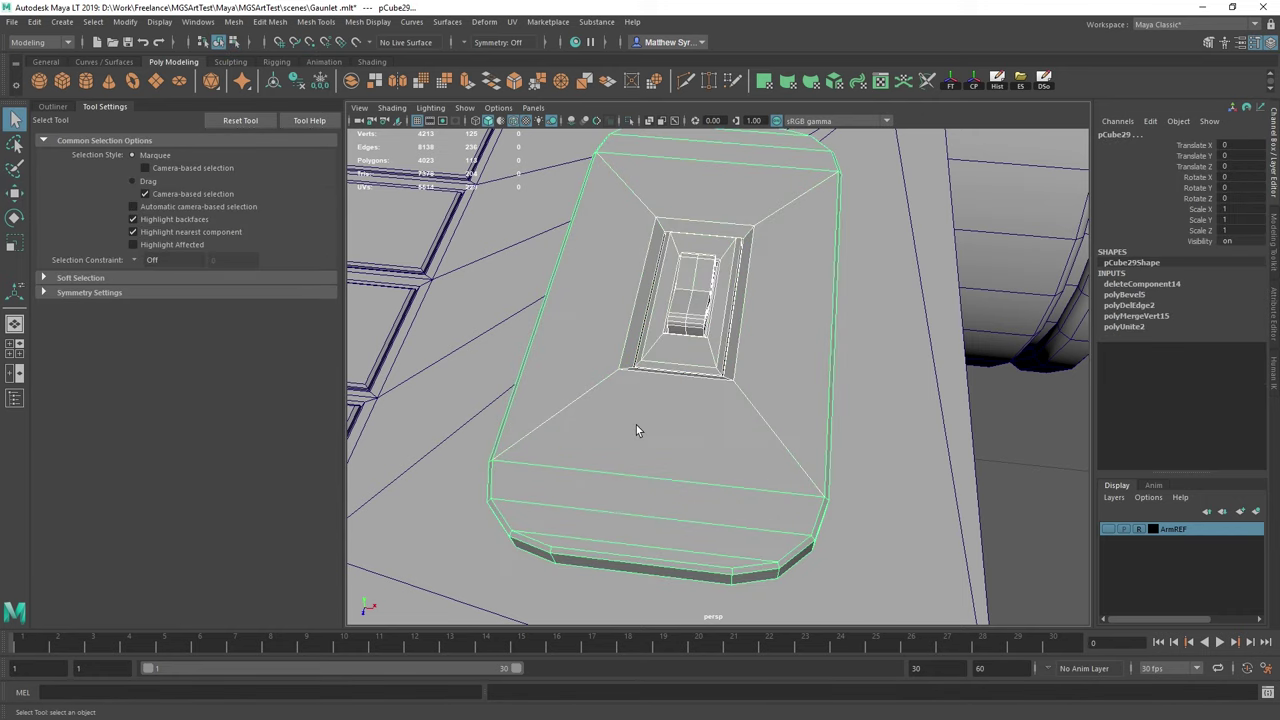
shift+right_drag(637, 379, 638, 430)
shift+right_drag(621, 650, 621, 650)
right_drag(605, 300, 598, 297)
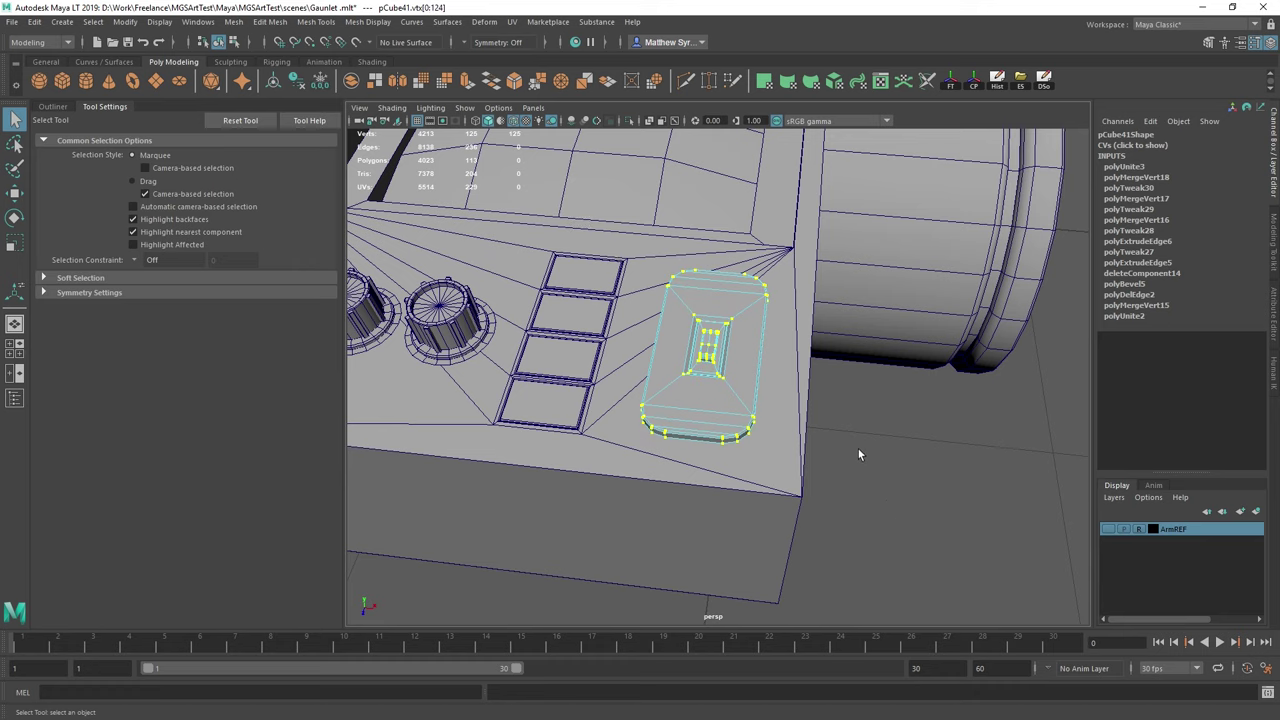
shift+right_drag(858, 450, 912, 347)
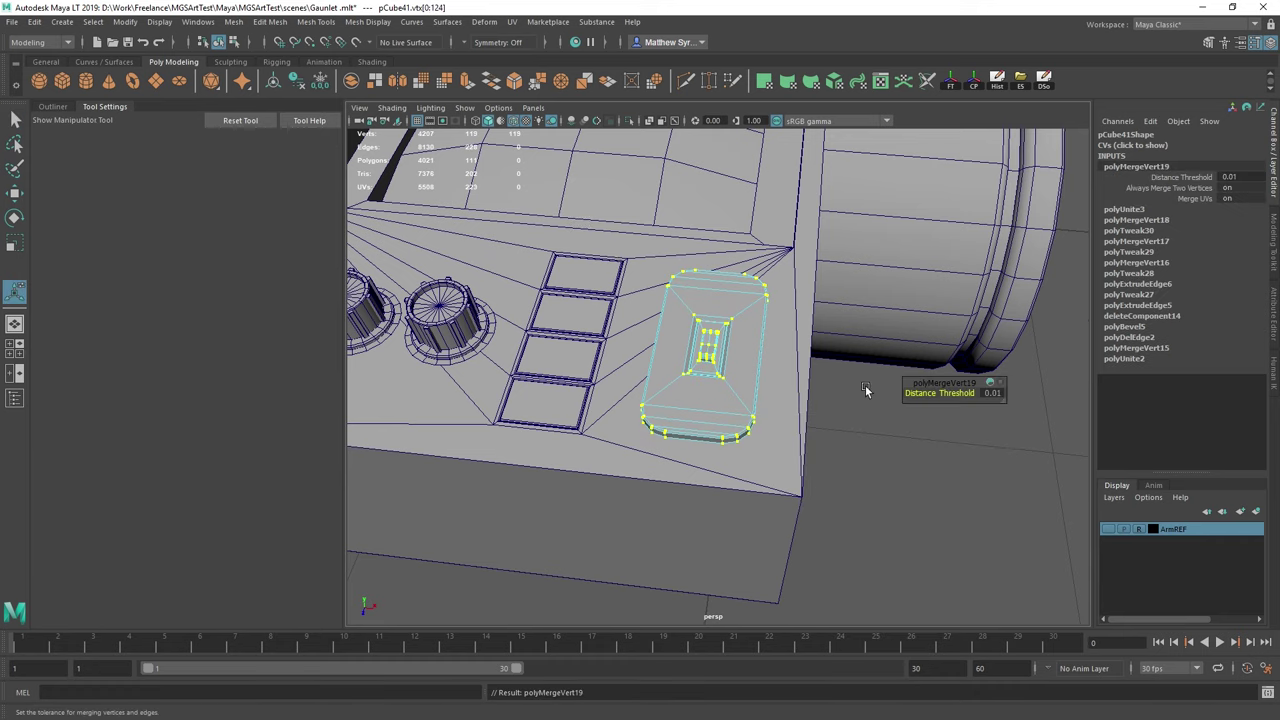
alt+drag(866, 389, 888, 458)
scroll(686, 290, up, 4)
key(r)
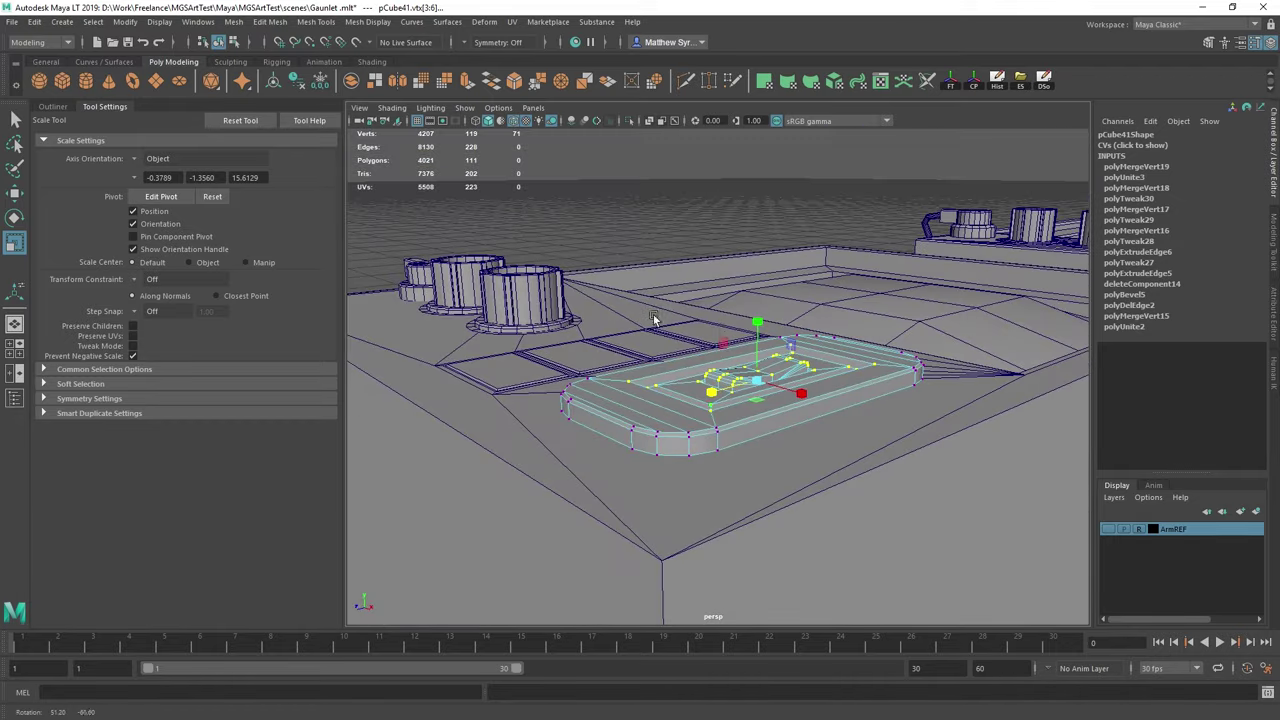
key(q)
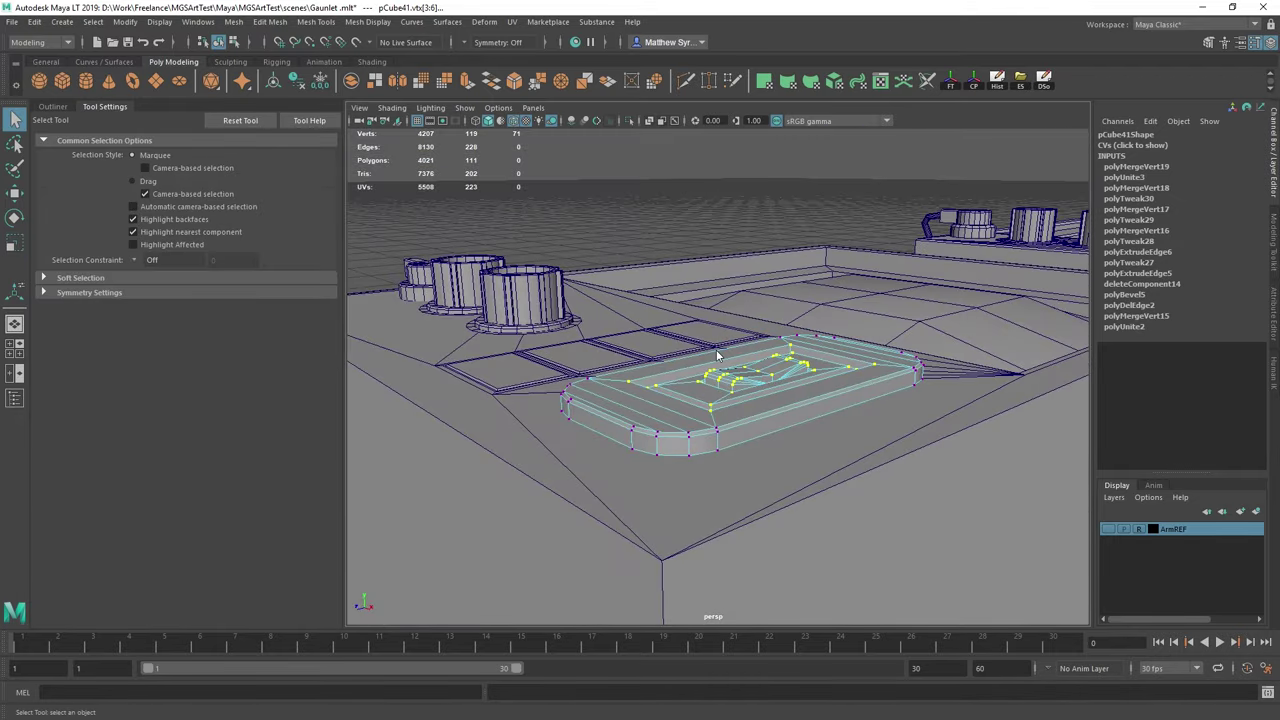
Return to object mode and examine the whole gauntlet and its separate parts from several sides.
key(F8)
alt+drag(764, 273, 857, 341)
alt+middle_drag(857, 341, 972, 400)
scroll(900, 390, down, 3)
alt+drag(700, 420, 595, 372)
alt+middle_drag(595, 365, 642, 360)
alt+drag(642, 360, 998, 310)
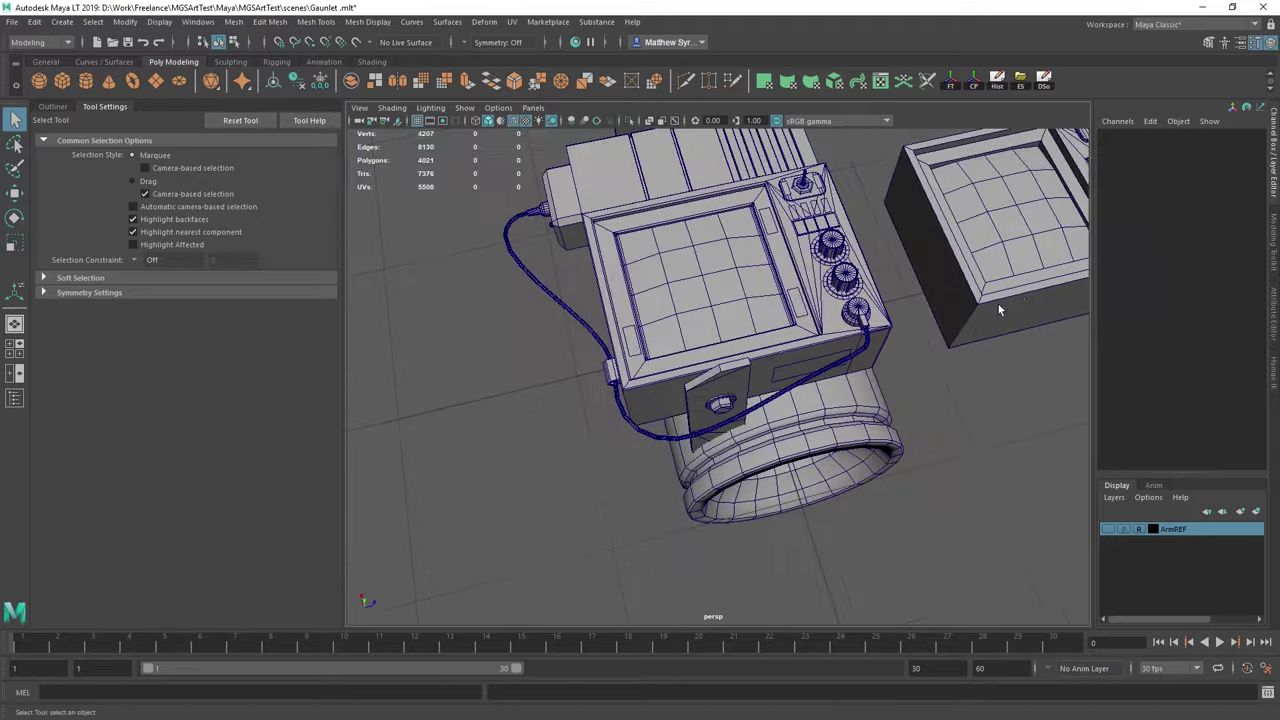
alt+drag(864, 325, 700, 347)
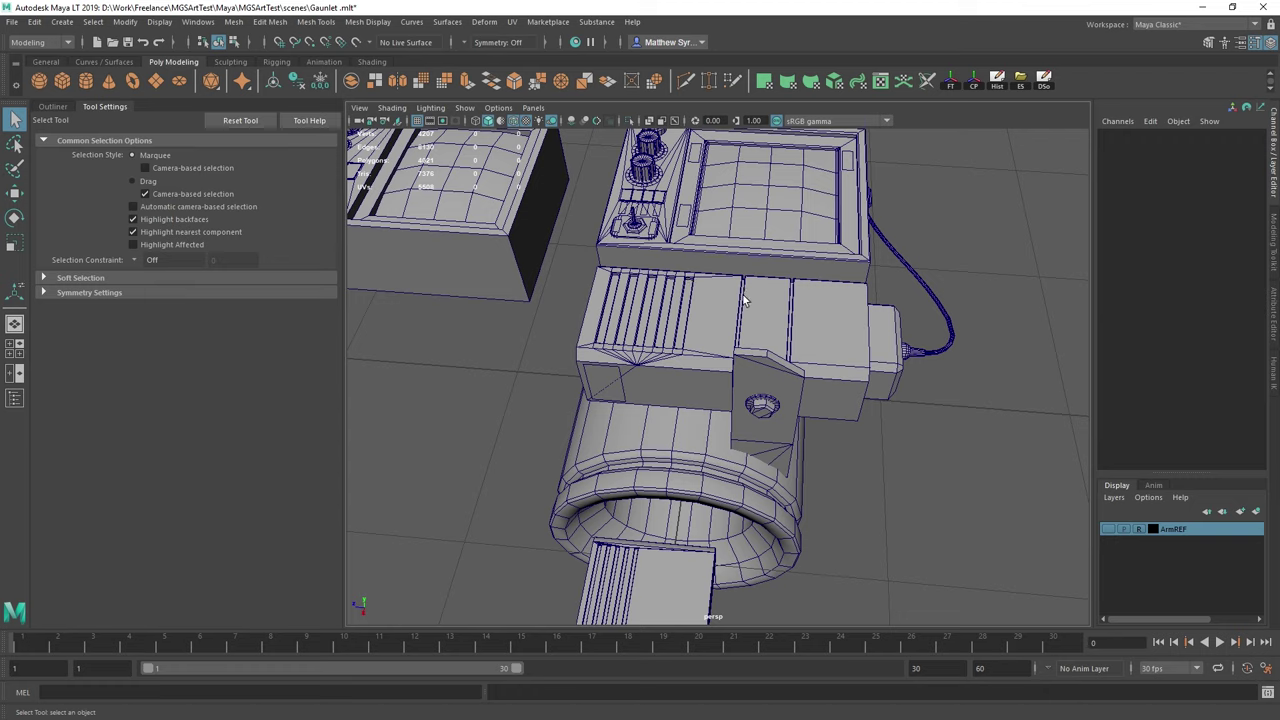
alt+drag(657, 355, 798, 383)
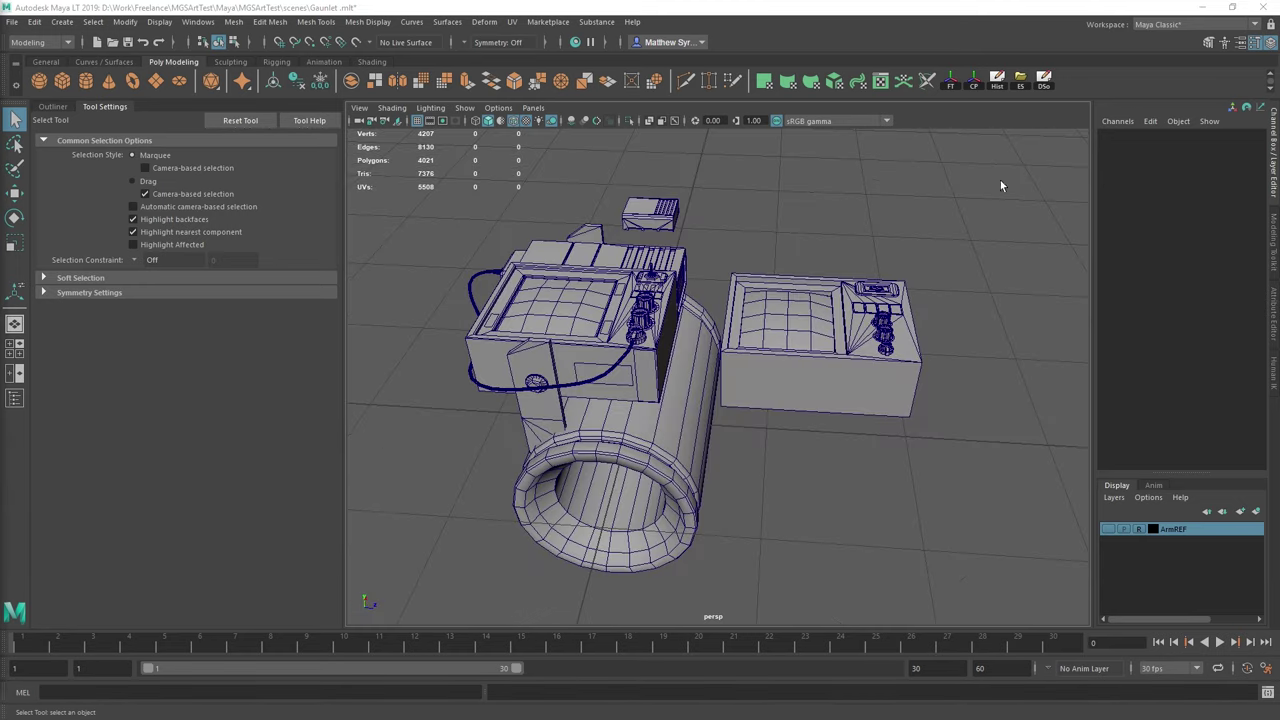
alt+drag(1001, 185, 1050, 200)
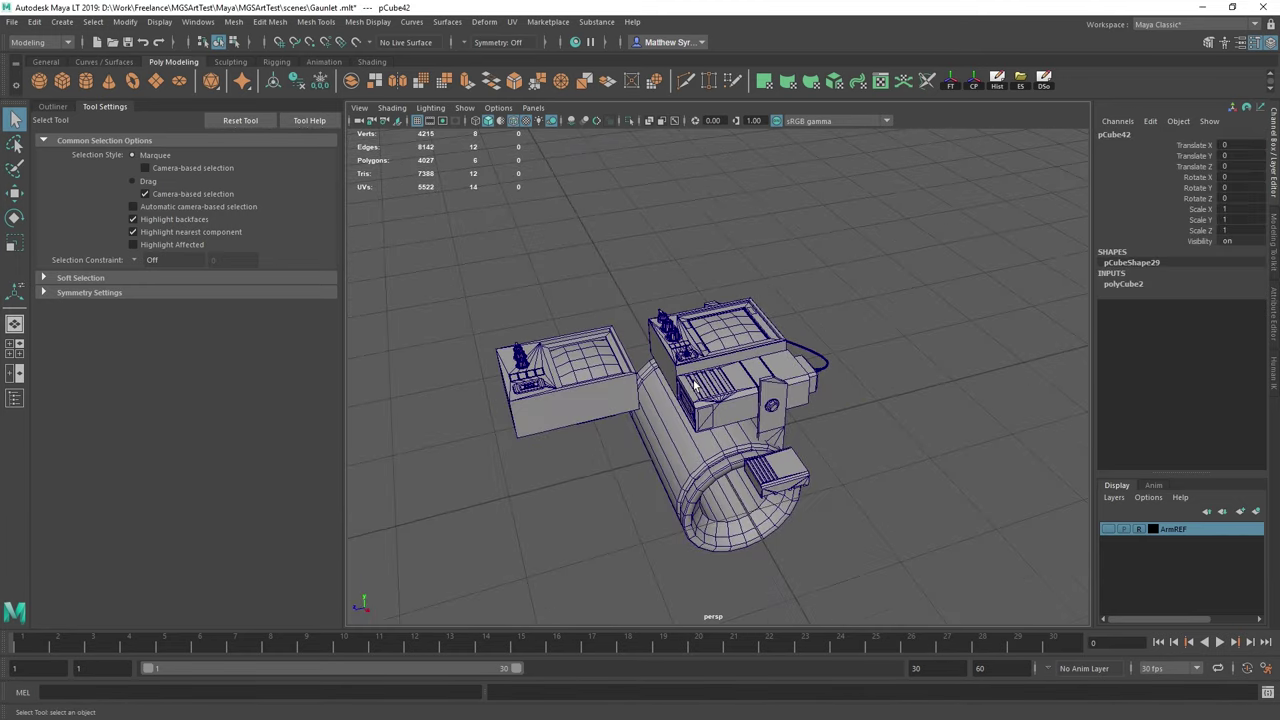
Snap the new cube onto the lower corner of the gauntlet's vented box and scale it up uniformly to 3.084.
key(w)
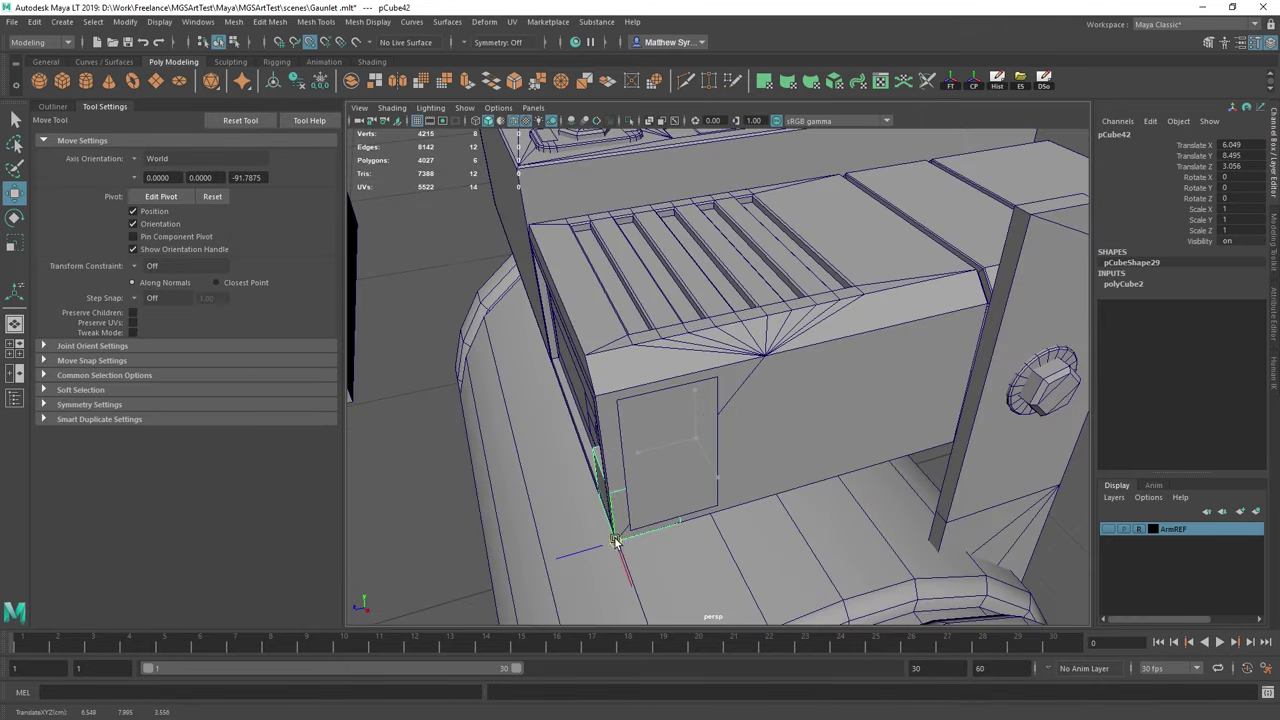
alt+drag(616, 541, 669, 530)
key(r)
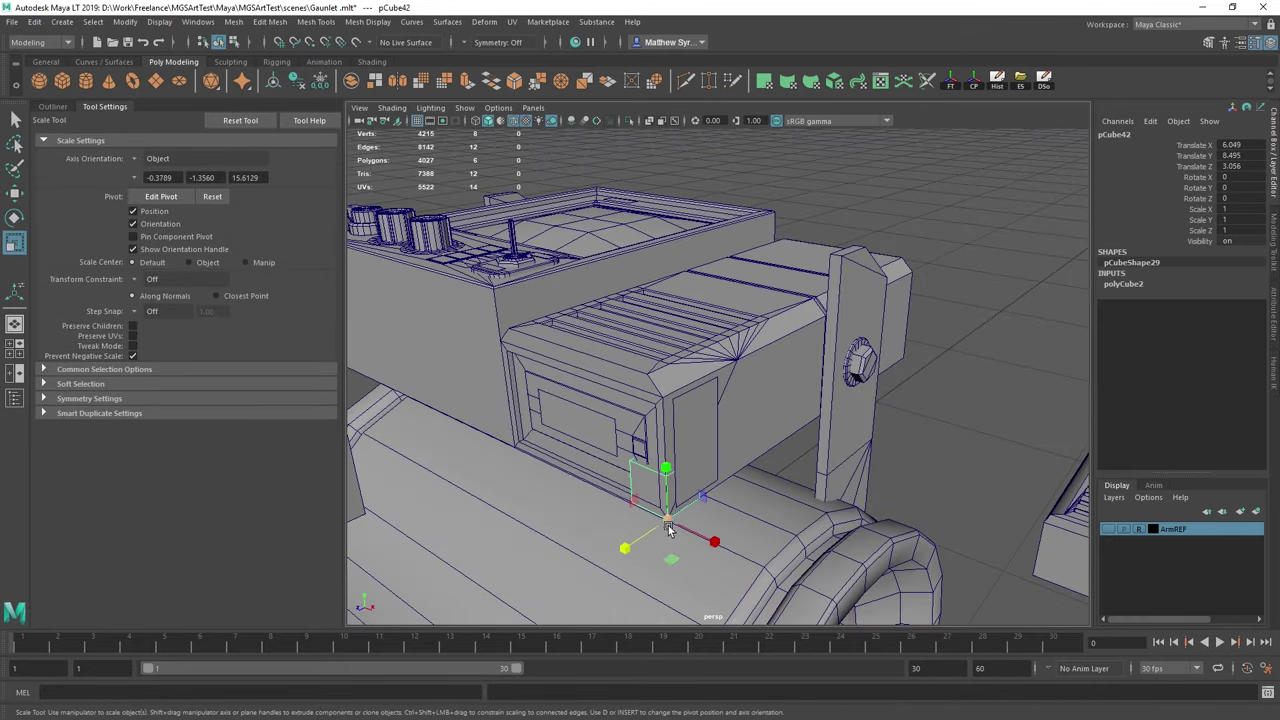
Snap the cube's side and end vertices to the vented box's corners so that the cube matches the box's dimensions.
key(q)
right_drag(735, 322, 662, 322)
alt+drag(790, 440, 660, 463)
drag(745, 300, 850, 520)
alt+drag(850, 500, 720, 545)
key(w)
drag(487, 456, 600, 520)
key(q)
drag(694, 222, 760, 495)
key(w)
drag(680, 386, 770, 400)
key(q)
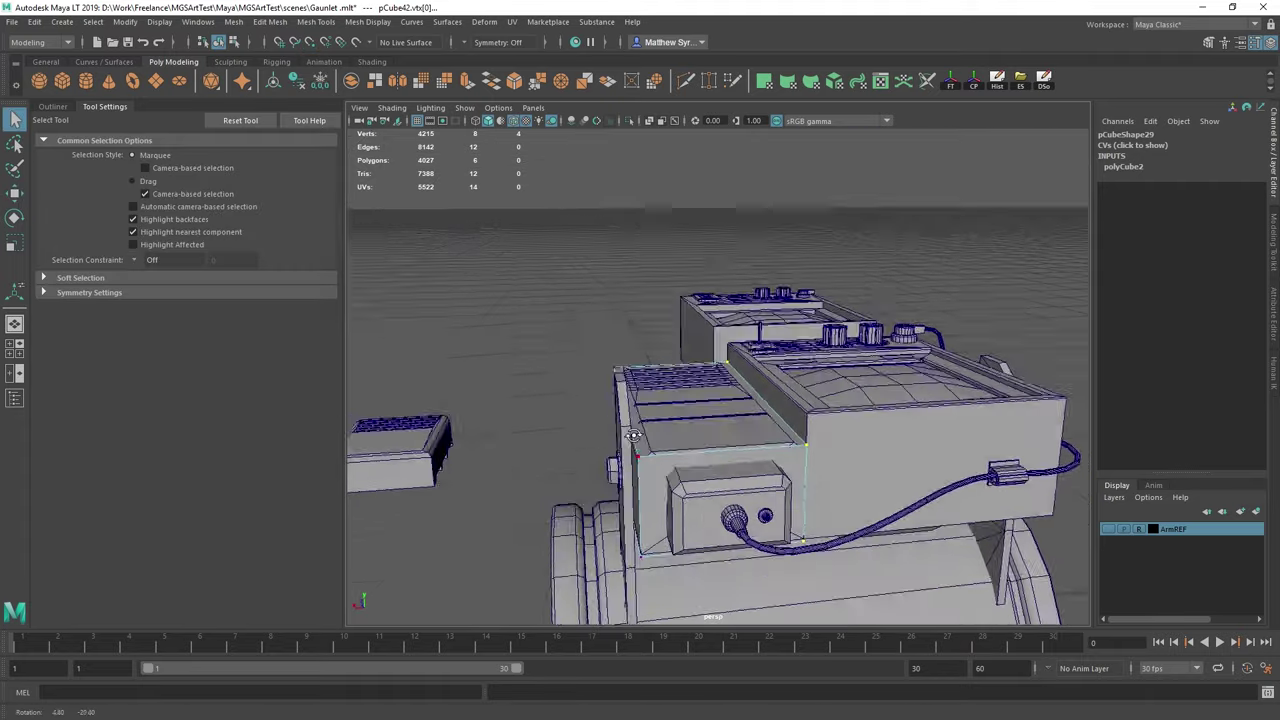
key(w)
Move the resized block out of the gauntlet along Z, placing it beside the detached control panel.
right_drag(645, 459, 715, 400)
alt+drag(470, 440, 710, 488)
drag(697, 496, 340, 460)
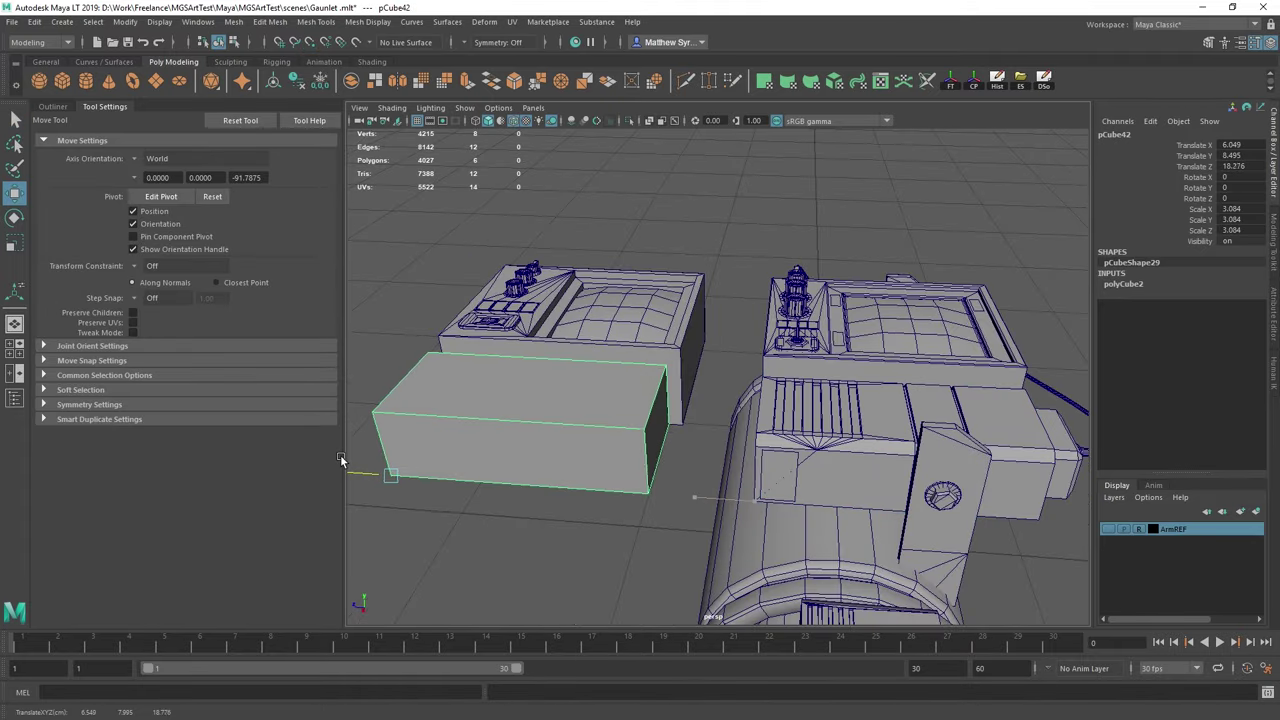
Insert the first edge loops across the block around the middle of its length.
alt+drag(500, 450, 691, 429)
alt+right_drag(691, 429, 583, 378)
shift+right_drag(583, 378, 521, 424)
click(588, 431)
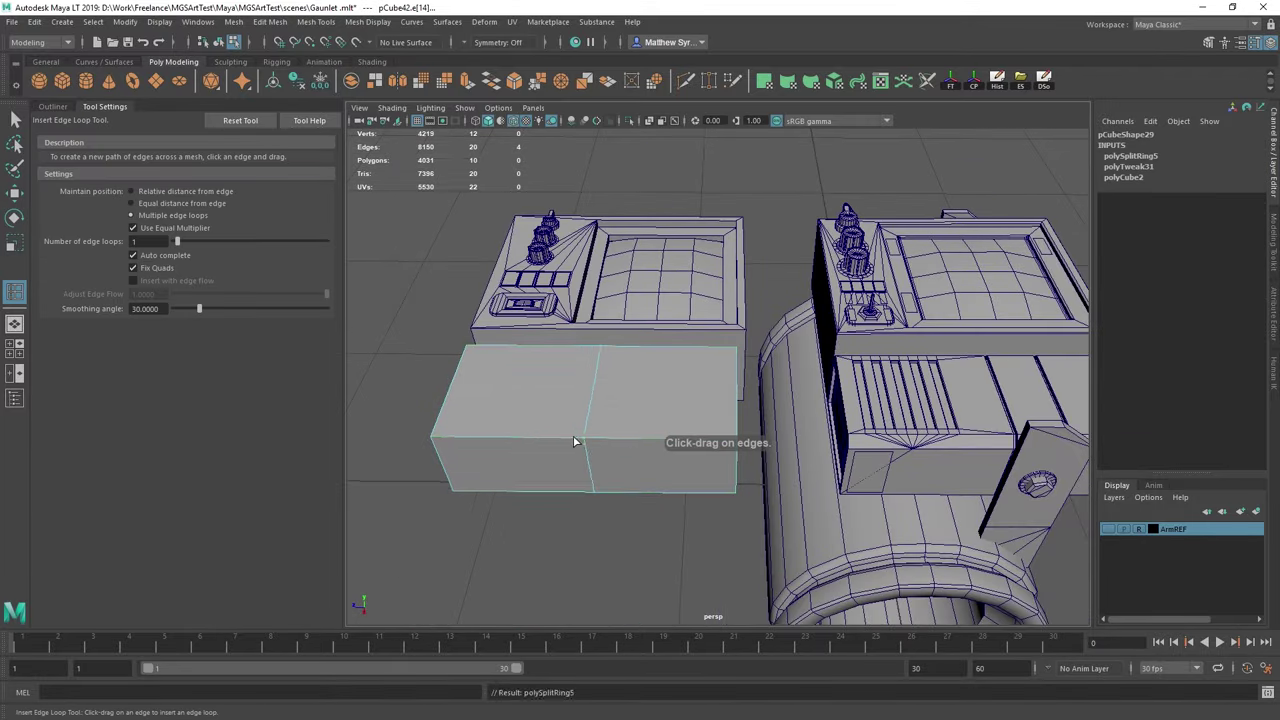
mouse_move(574, 440)
alt+mouse_down()
mouse_move(780, 457)
mouse_move(565, 438)
alt+mouse_up()
click(656, 459)
key(w)
key(q)
Complete the cross loops on the block and slide them so that they form two narrow bands.
mouse_move(565, 438)
right_down()
mouse_move(617, 390)
mouse_move(590, 437)
right_up()
click(640, 453)
click(640, 453)
key(w)
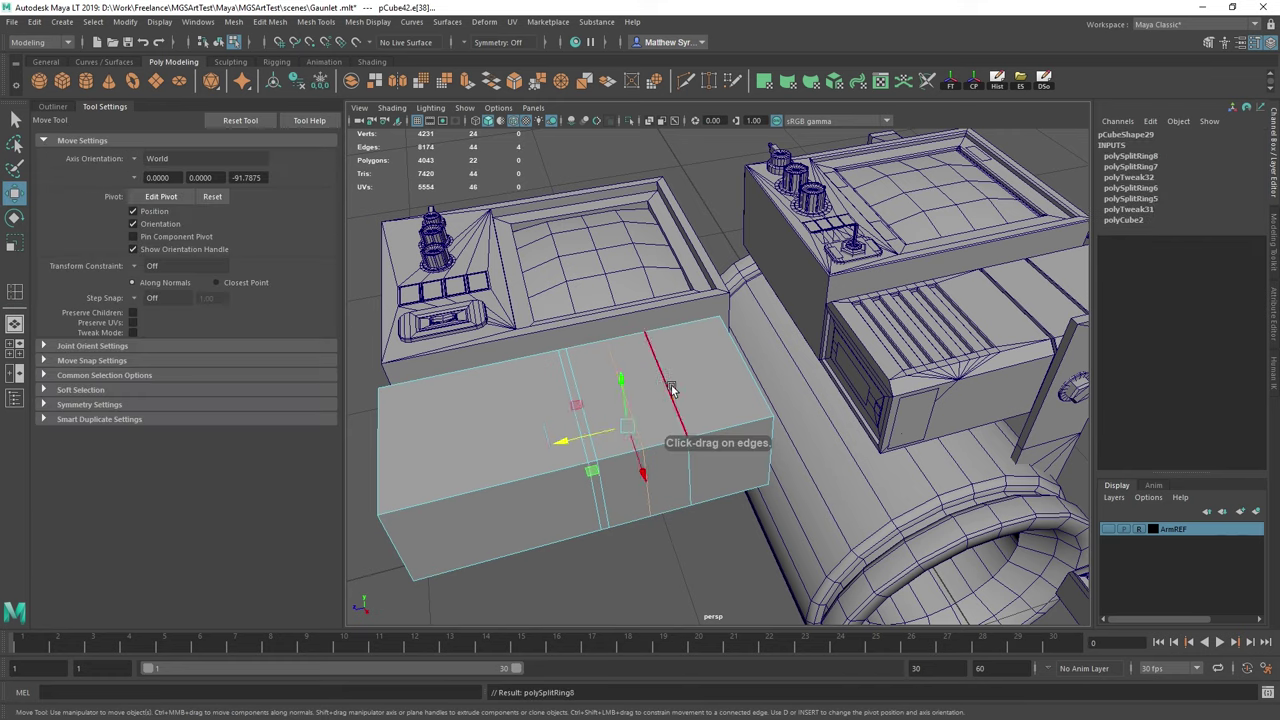
drag(590, 440, 585, 441)
alt+drag(590, 440, 622, 430)
alt+drag(622, 430, 682, 414)
Bevel the block's long outer top edge with a fraction of 0.2 and one segment.
key(q)
double_click(806, 458)
mouse_move(800, 450)
alt+right_down()
mouse_move(739, 407)
mouse_move(780, 436)
alt+right_up()
scroll(977, 389, down, 2)
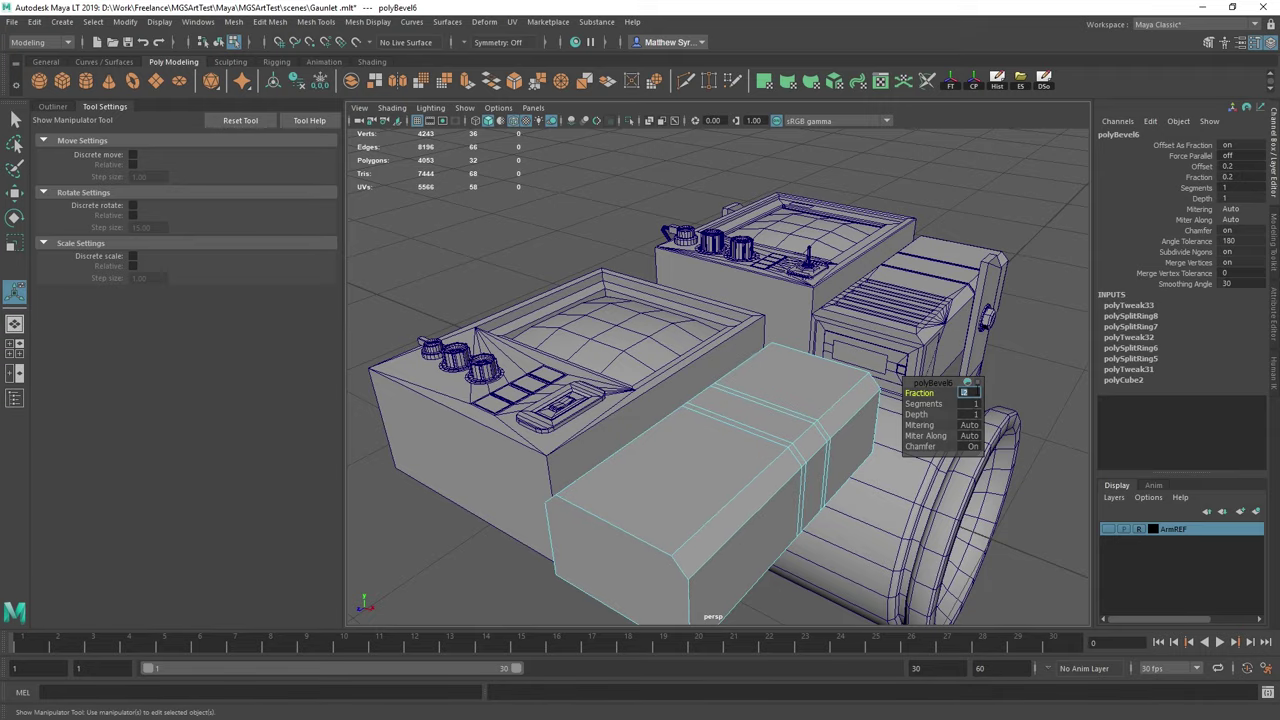
alt+drag(865, 388, 609, 429)
alt+middle_drag(609, 429, 900, 345)
scroll(800, 365, up, 2)
Extract the large top face at the block's front end as a separate piece.
key(q)
click(626, 402)
alt+middle_drag(626, 403, 720, 347)
shift+right_drag(711, 349, 697, 563)
right_drag(627, 338, 688, 311)
Insert edge loops across the extracted top face and position them to lay out the vent slots.
shift+right_drag(660, 345, 655, 430)
click(600, 467)
click(652, 459)
key(w)
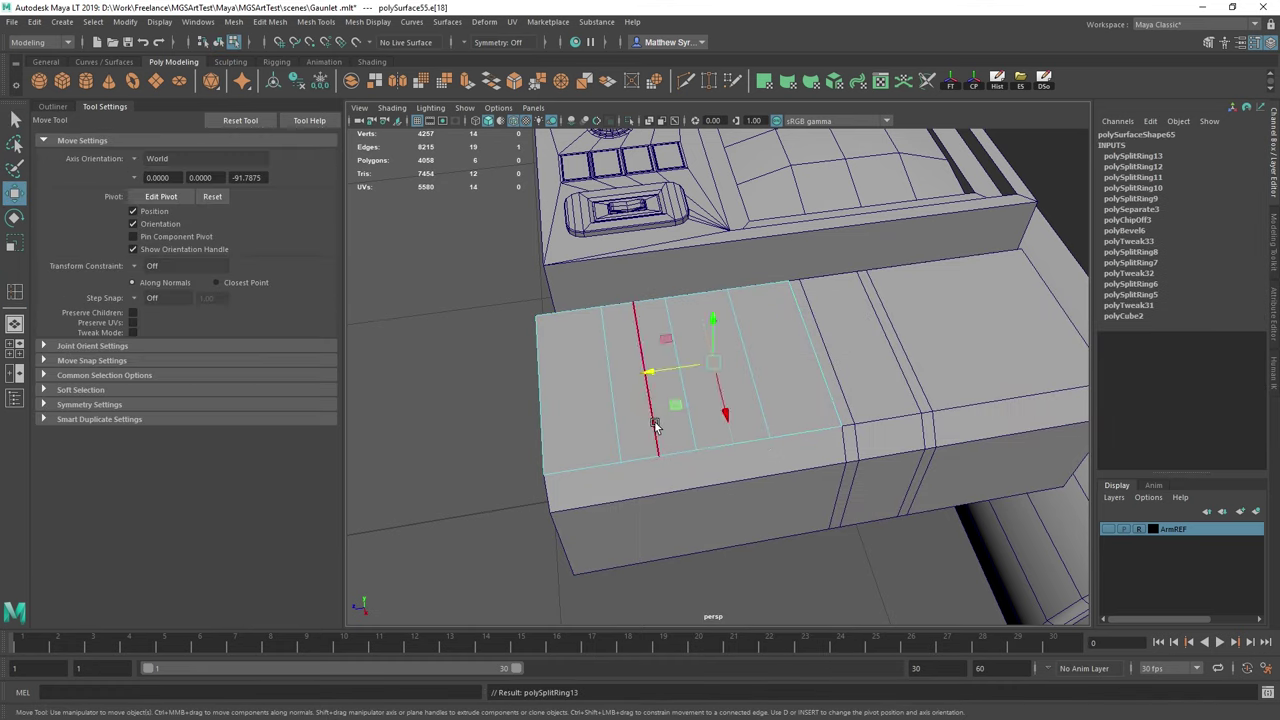
alt+middle_drag(680, 375, 743, 371)
alt+drag(743, 371, 776, 402)
click(776, 405)
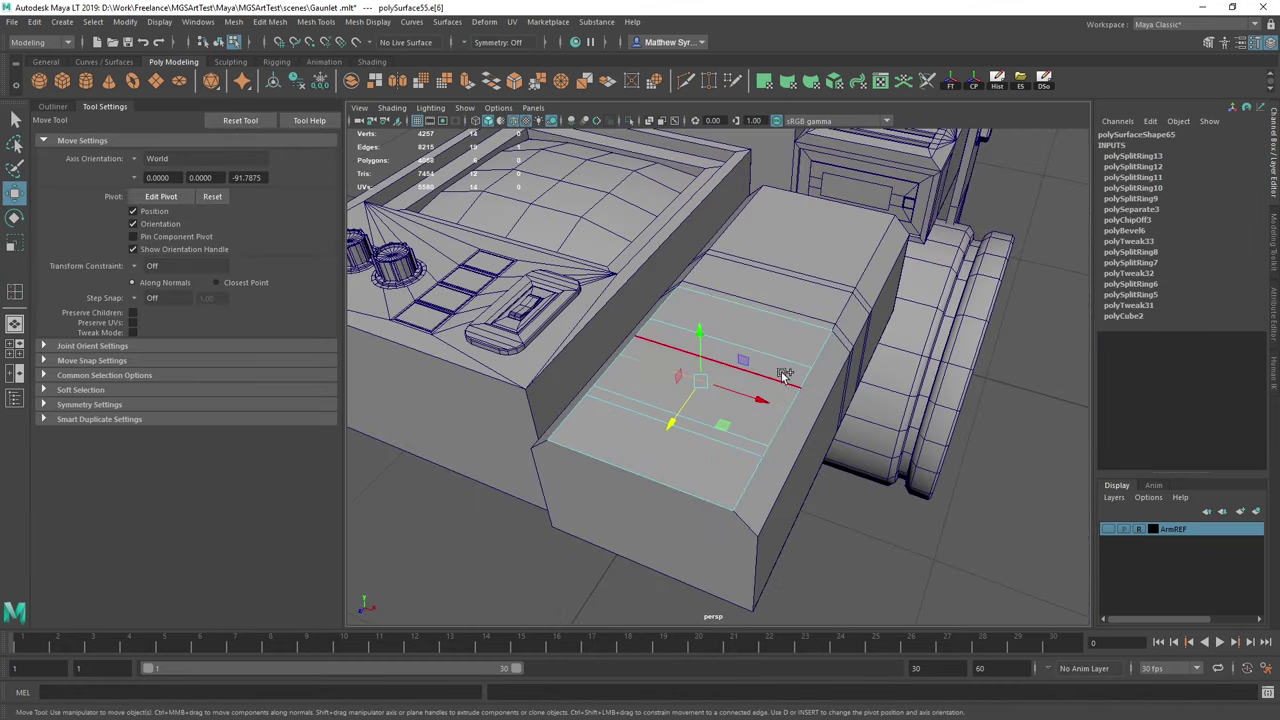
Delete the surplus cross edges on the top piece and add lengthwise loops along its centre and near its outer edge.
right_drag(728, 378, 760, 445)
click(723, 508)
click(723, 509)
alt+drag(680, 420, 820, 405)
key(w)
alt+middle_drag(733, 408, 828, 430)
Delete the inner half of the top piece's faces and slide the cross edge to adjust the slot's width.
key(q)
double_click(760, 383)
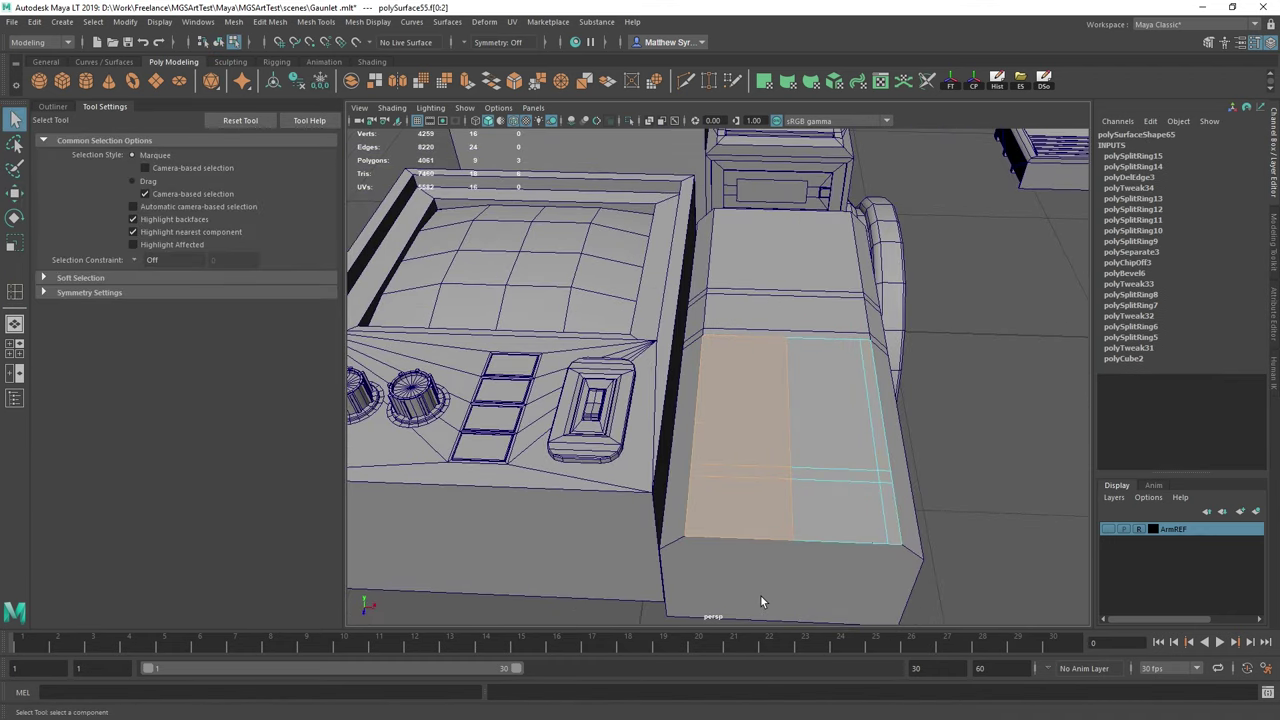
key(Delete)
alt+drag(935, 435, 821, 430)
scroll(800, 450, up, 4)
right_drag(728, 510, 726, 465)
alt+drag(691, 502, 813, 470)
double_click(750, 438)
key(w)
drag(727, 490, 726, 494)
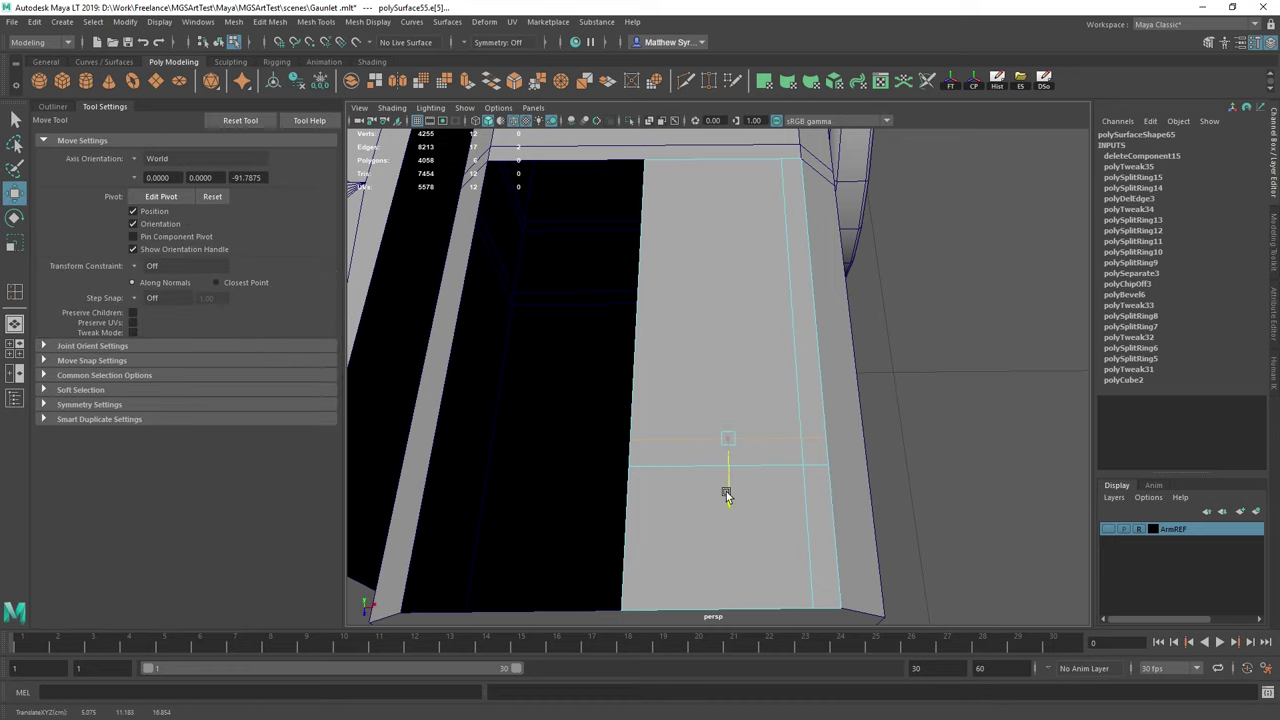
Extrude the narrow slot face down into the top piece and delete the slot's end face at the open centre.
right_drag(754, 340, 754, 374)
click(738, 453)
key(ctrl+e)
alt+drag(640, 400, 774, 374)
key(w)
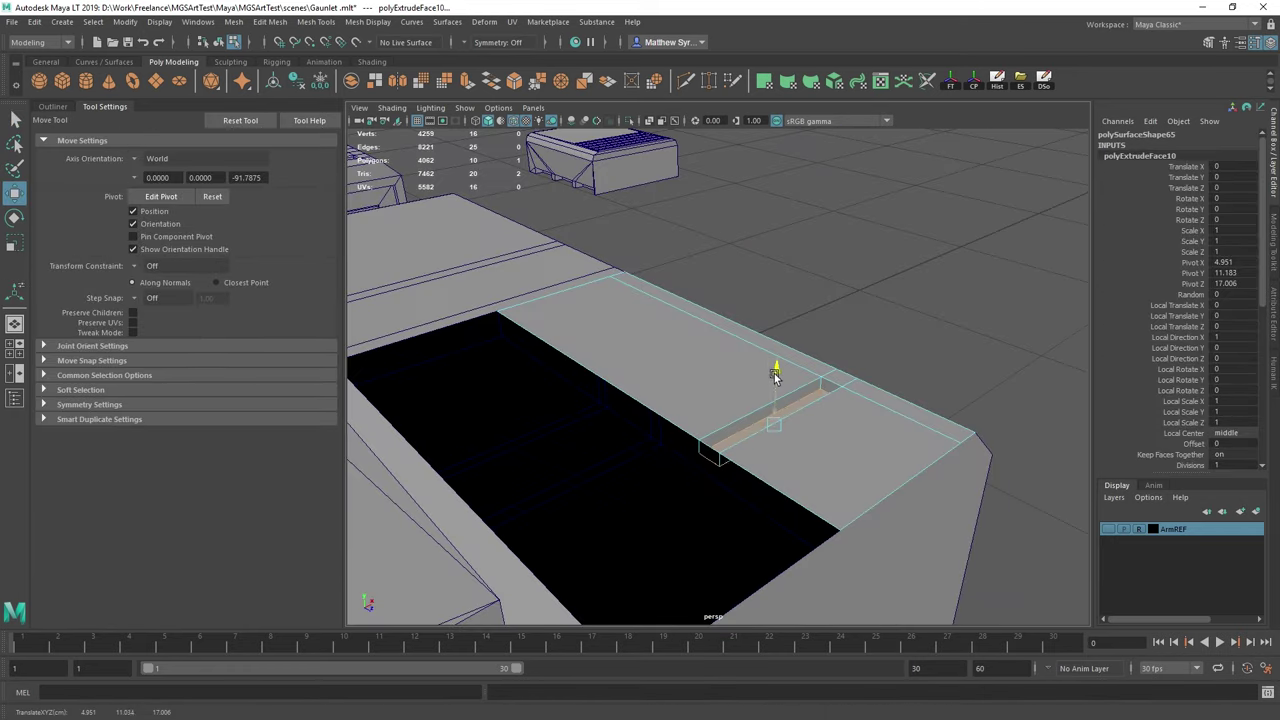
click(711, 463)
key(Delete)
Insert another cross edge loop in the wide section of the top piece beyond the slot.
alt+drag(711, 463, 731, 374)
scroll(728, 375, up, 4)
right_drag(708, 390, 720, 345)
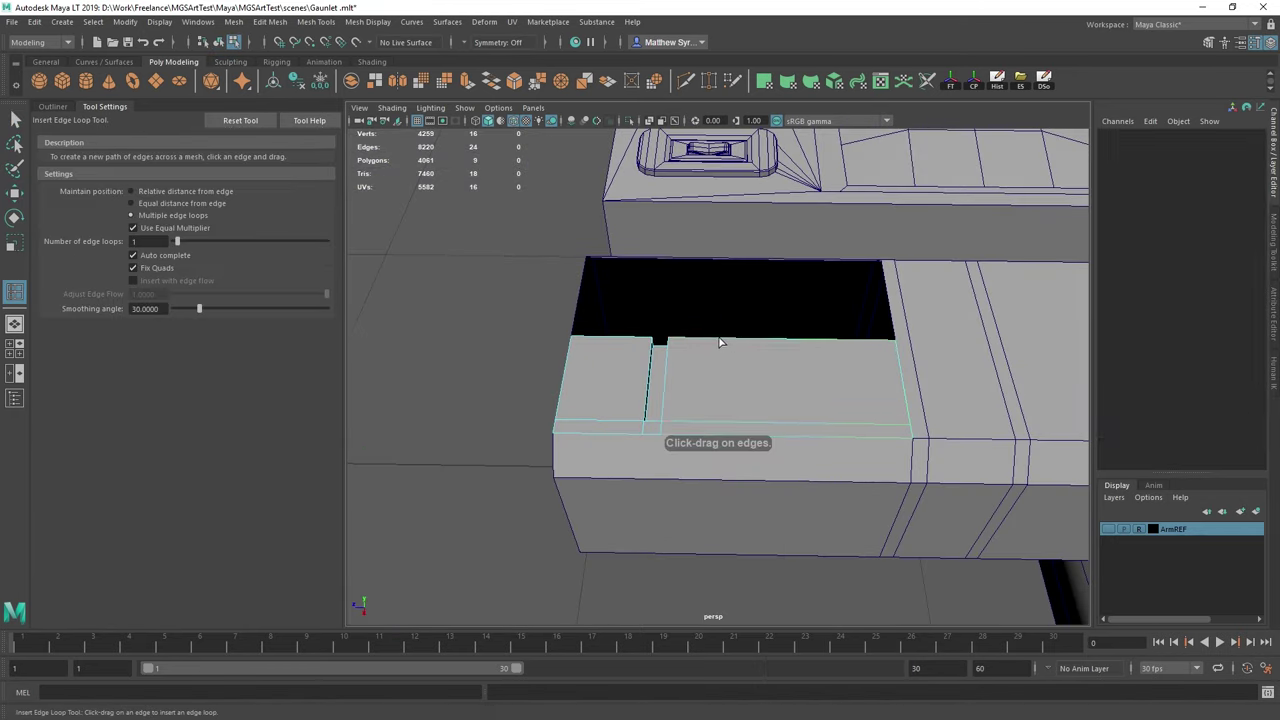
click(720, 341)
key(w)
drag(668, 388, 635, 390)
scroll(714, 386, up, 4)
Move the vertices of the new cross loop along the piece to set the width of the slat beside the slot.
scroll(714, 386, down, 5)
alt+middle_drag(850, 390, 651, 400)
scroll(720, 380, up, 5)
right_drag(748, 338, 684, 338)
drag(690, 322, 760, 530)
key(w)
drag(677, 426, 611, 425)
alt+middle_drag(707, 388, 780, 381)
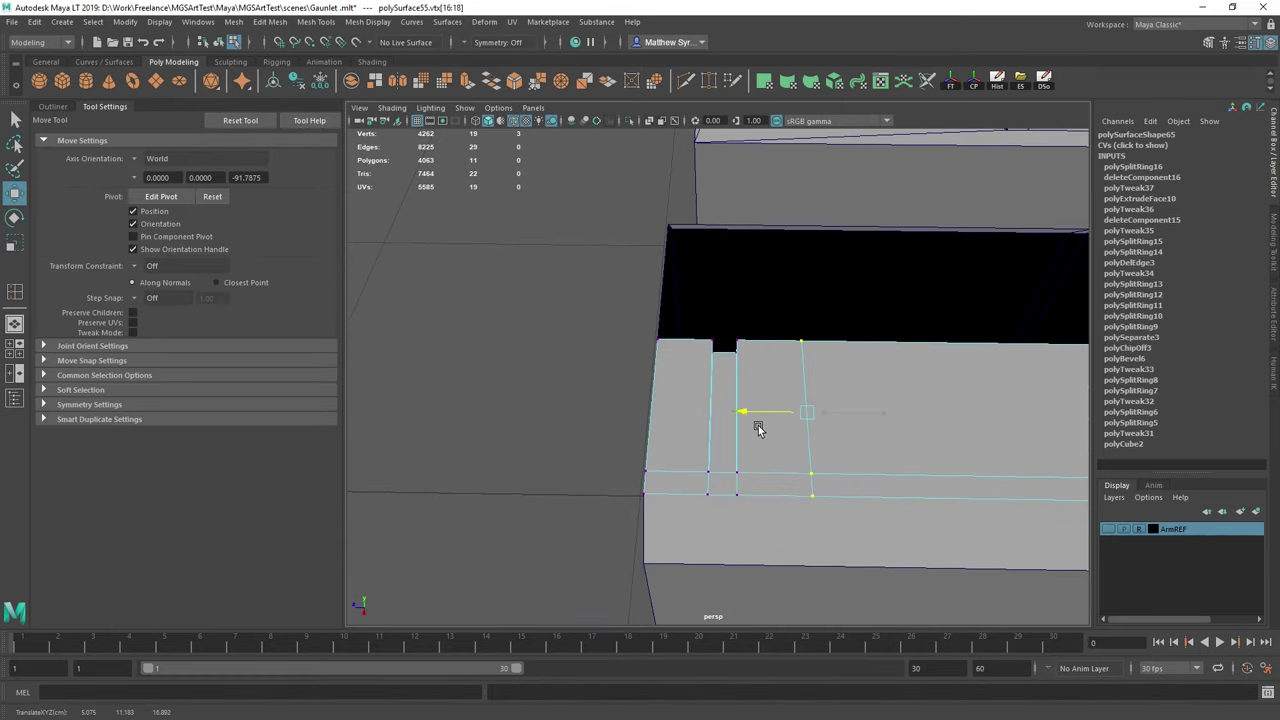
Bevel the upper edges of the recessed slot with a fraction of 0.1 and one segment.
alt+drag(740, 430, 794, 340)
scroll(746, 457, up, 4)
key(q)
right_drag(794, 340, 795, 374)
right_drag(757, 474, 757, 438)
click(757, 472)
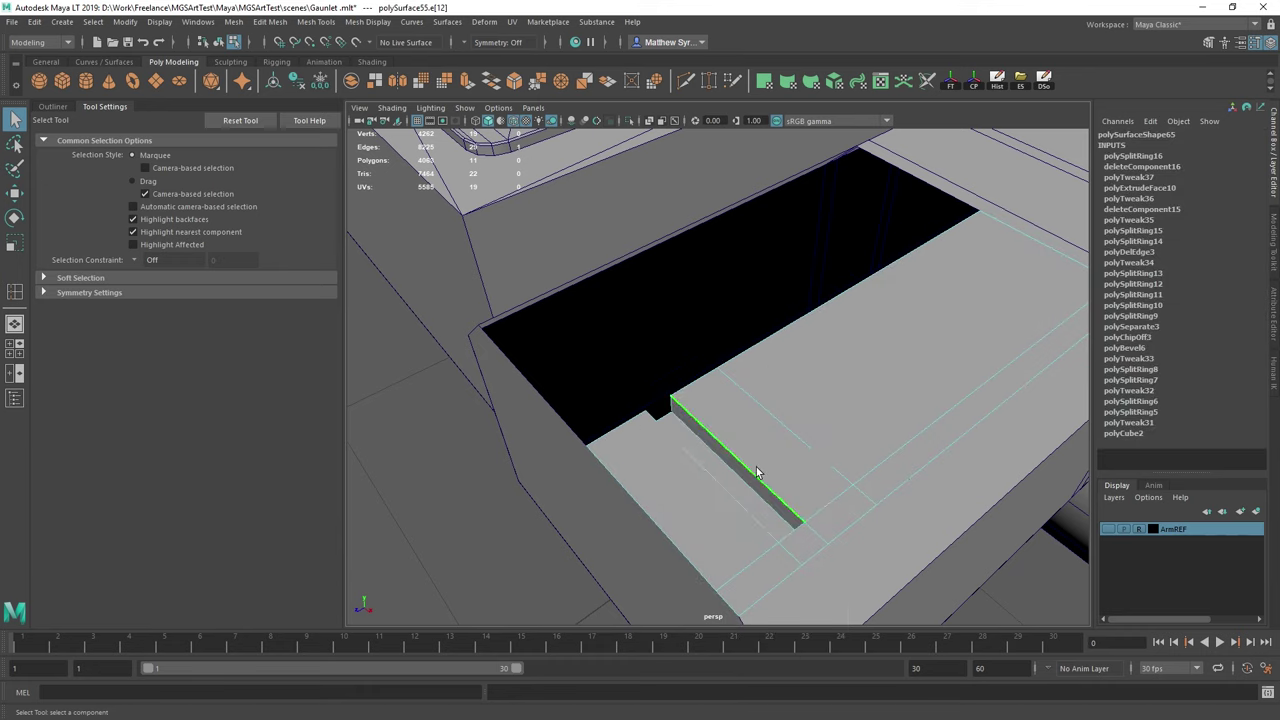
key(ctrl+b)
key(Return)
scroll(771, 413, down, 6)
alt+drag(771, 413, 850, 400)
scroll(850, 400, up, 6)
key(Return)
alt+drag(830, 350, 665, 418)
Snap the vertices on the outer border into line with the bevelled corners of the slot.
right_drag(760, 450, 715, 450)
key(q)
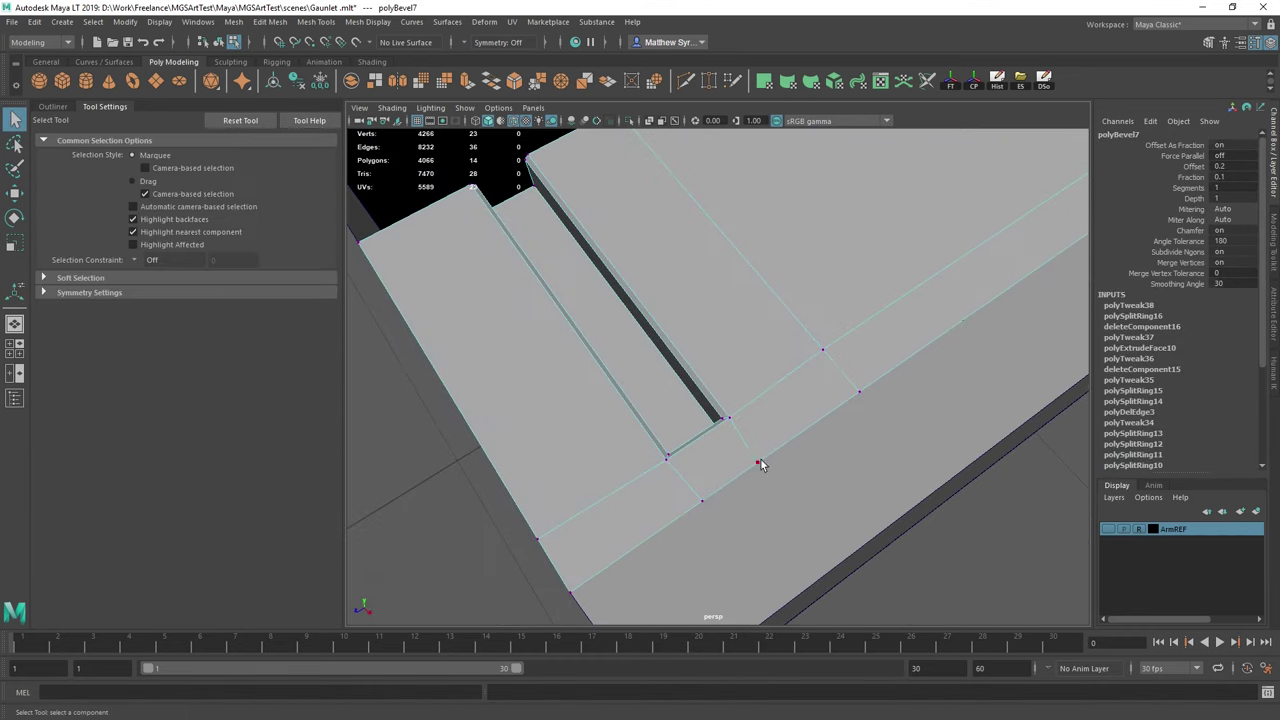
click(758, 462)
key(w)
drag(708, 497, 800, 400)
click(702, 501)
click(695, 415)
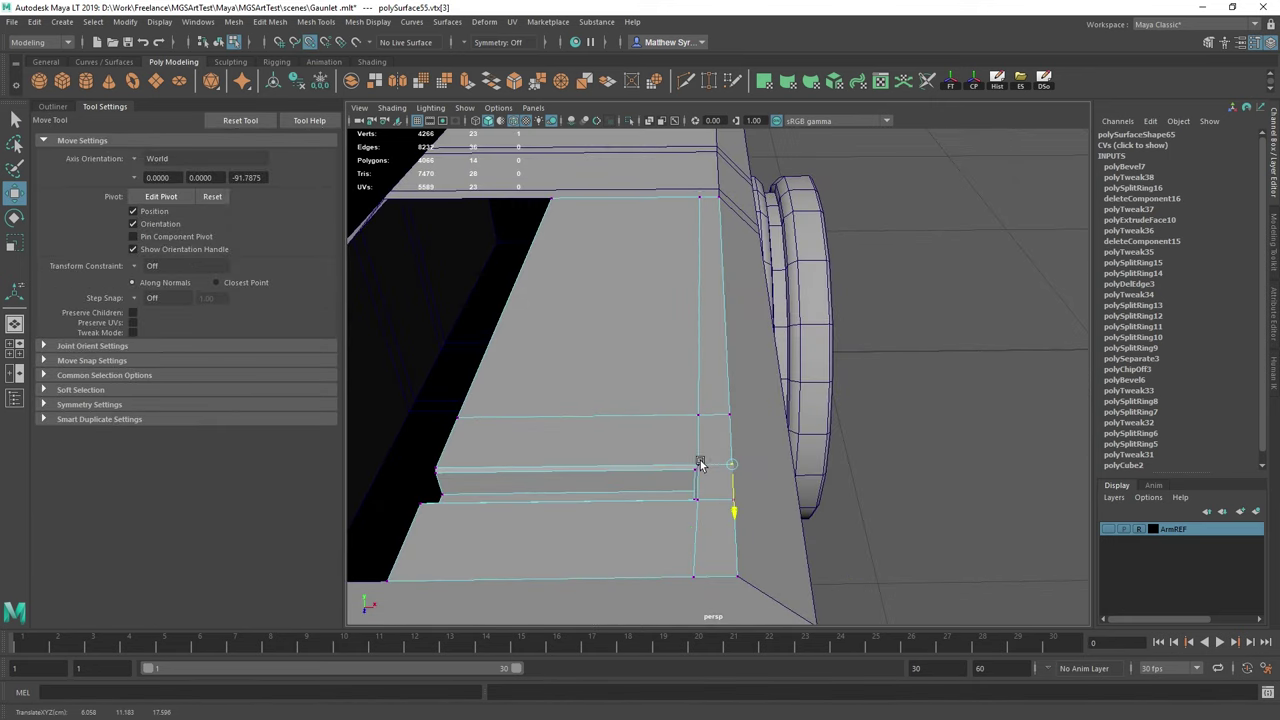
drag(698, 514, 697, 502)
Delete the large leftover faces beyond the slat, keeping only the single slotted segment.
alt+drag(697, 502, 780, 360)
key(q)
right_drag(780, 360, 780, 410)
drag(770, 380, 931, 545)
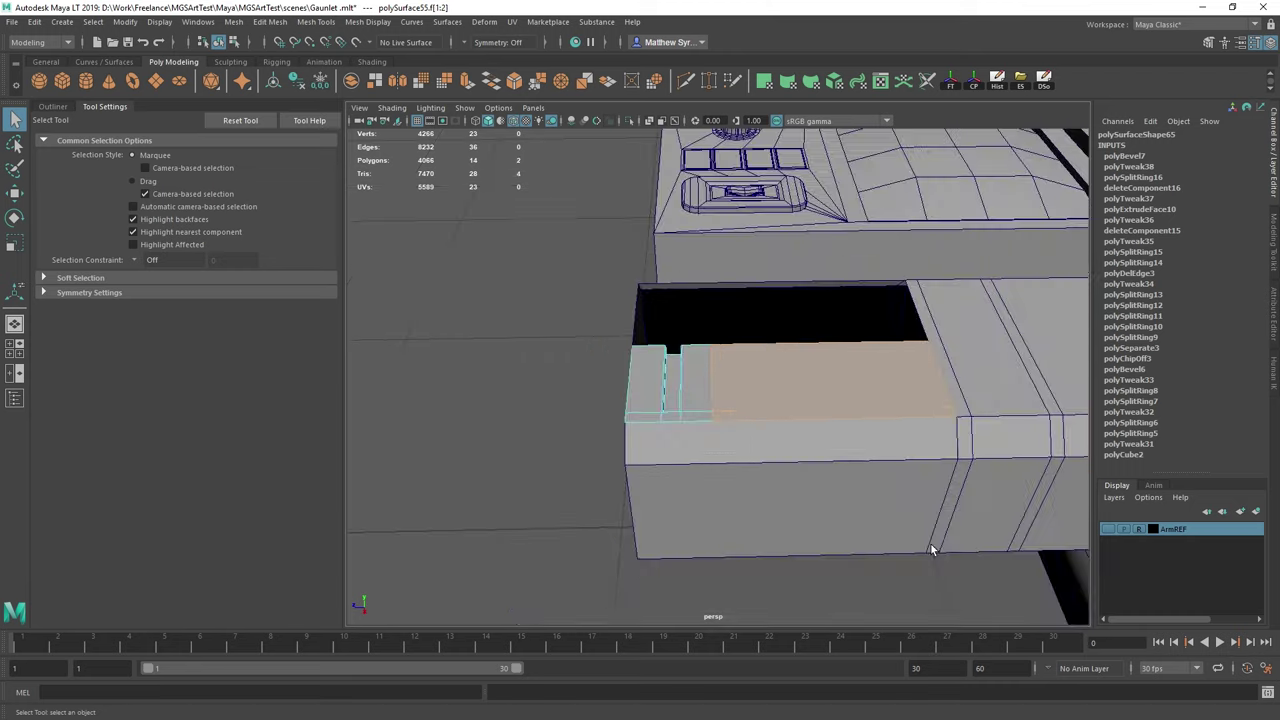
key(Delete)
Duplicate the slotted segment and place the copy against the original, offset -0.466 in Z.
scroll(731, 386, up, 3)
right_drag(725, 400, 762, 364)
key(w)
key(ctrl+d)
drag(560, 463, 786, 452)
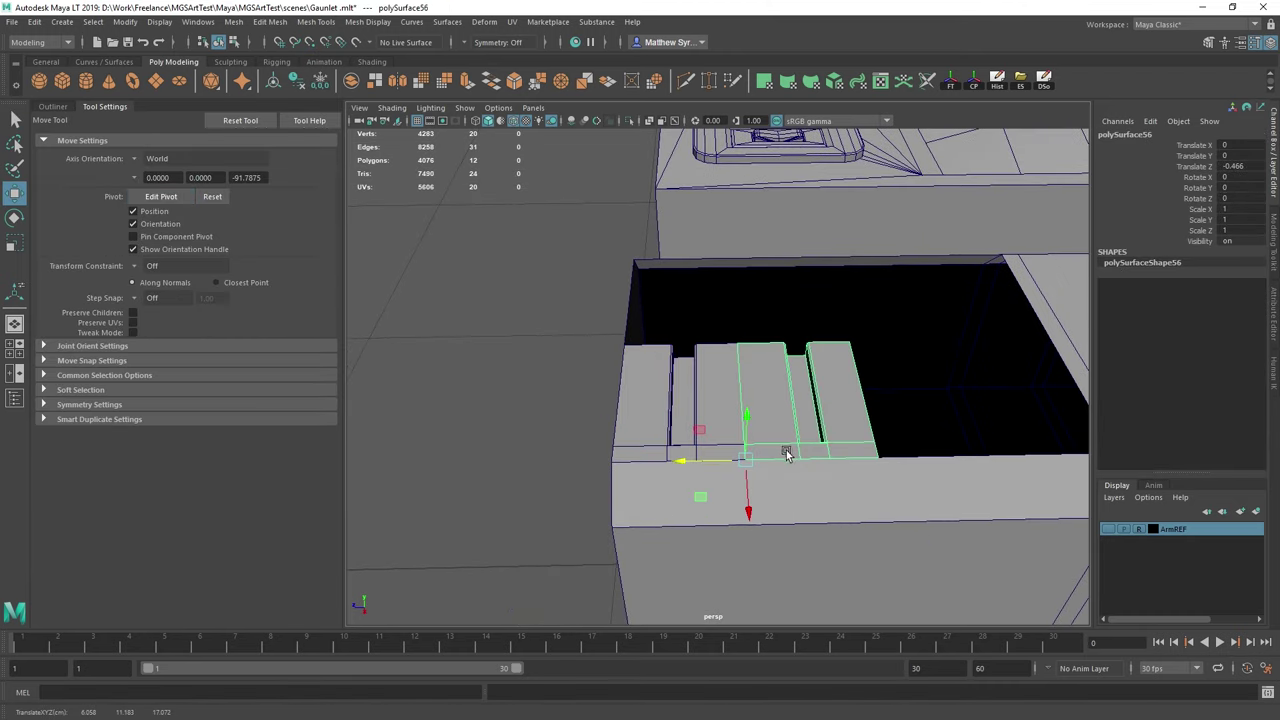
scroll(770, 420, up, 3)
Delete the faces of the copied segment's first slat, leaving its slot and second slat.
key(q)
right_drag(757, 338, 757, 408)
drag(757, 430, 740, 567)
key(Delete)
Snap the copied segment's pivot to its cut edge and snap the copy against the end of the first segment.
right_drag(879, 339, 928, 412)
key(w)
key(d)
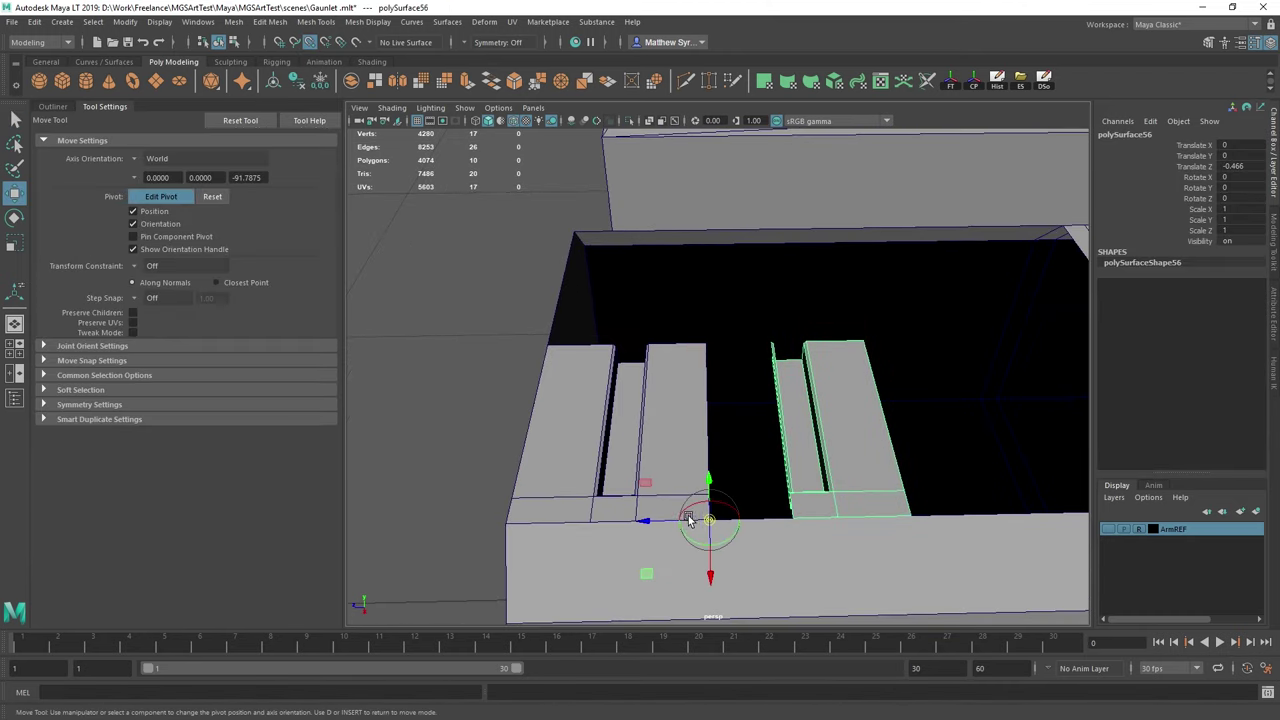
key(v)
drag(691, 520, 790, 518)
drag(752, 520, 731, 525)
scroll(731, 523, up, 4)
drag(609, 529, 642, 559)
scroll(712, 524, up, 3)
scroll(660, 540, down, 6)
Repeat the offset duplication of the trimmed segment twice to extend the row of slats.
key(shift+d)
key(shift+d)
alt+middle_drag(717, 506, 603, 528)
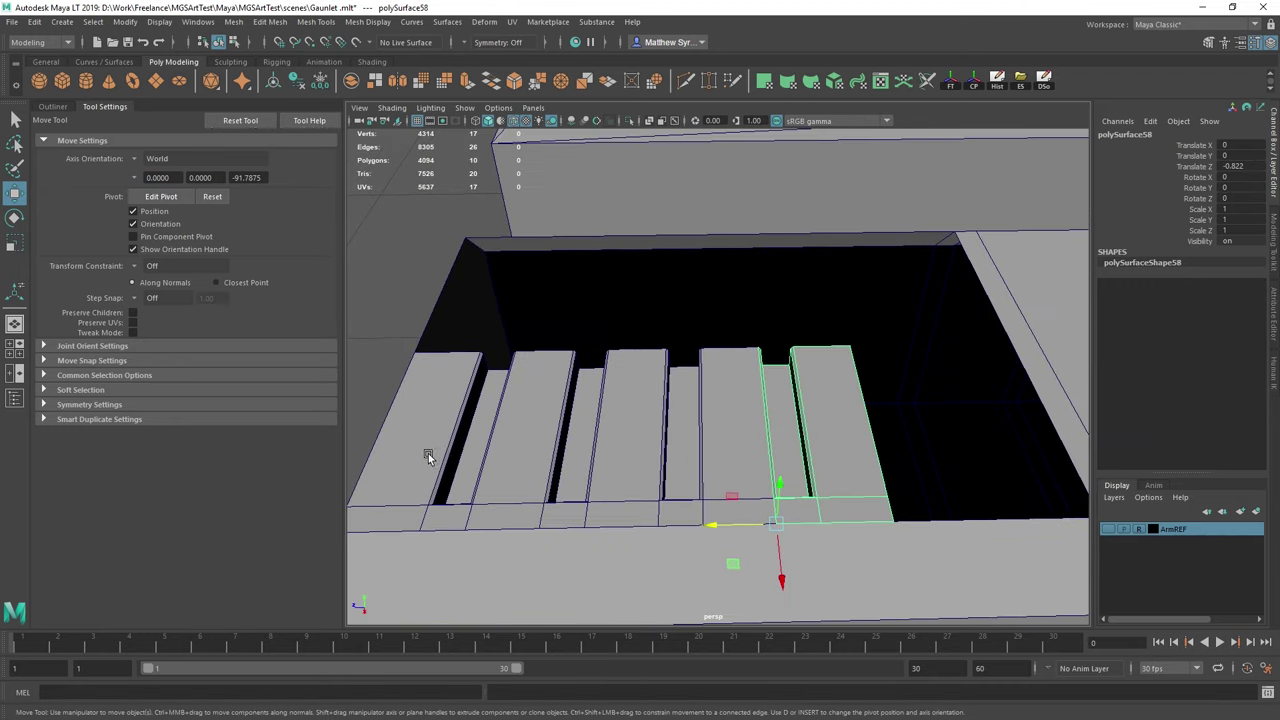
Duplicate the original slotted segment, move the copy to the opening's far end and mirror it with a Z scale of -1.
click(429, 457)
key(ctrl+d)
scroll(480, 457, down, 4)
drag(512, 455, 848, 444)
click(1243, 209)
text(-1)
key(Return)
key(ctrl+z)
alt+middle_drag(848, 444, 782, 398)
alt+right_drag(782, 398, 894, 474)
alt+middle_drag(894, 474, 752, 462)
Delete the near slat of the mirrored segment and snap the segment against the end of the row of slats.
key(F11)
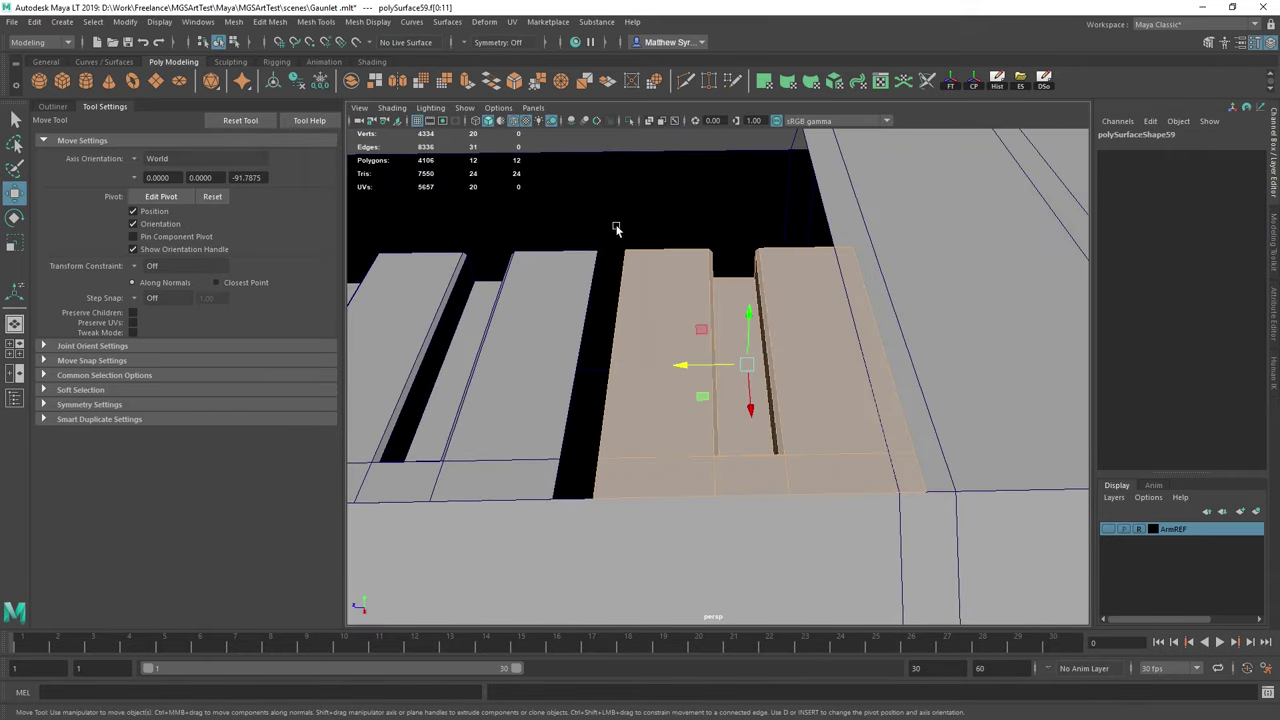
drag(614, 226, 666, 537)
key(Delete)
right_drag(697, 352, 765, 320)
drag(644, 499, 553, 498)
alt+right_drag(760, 530, 669, 614)
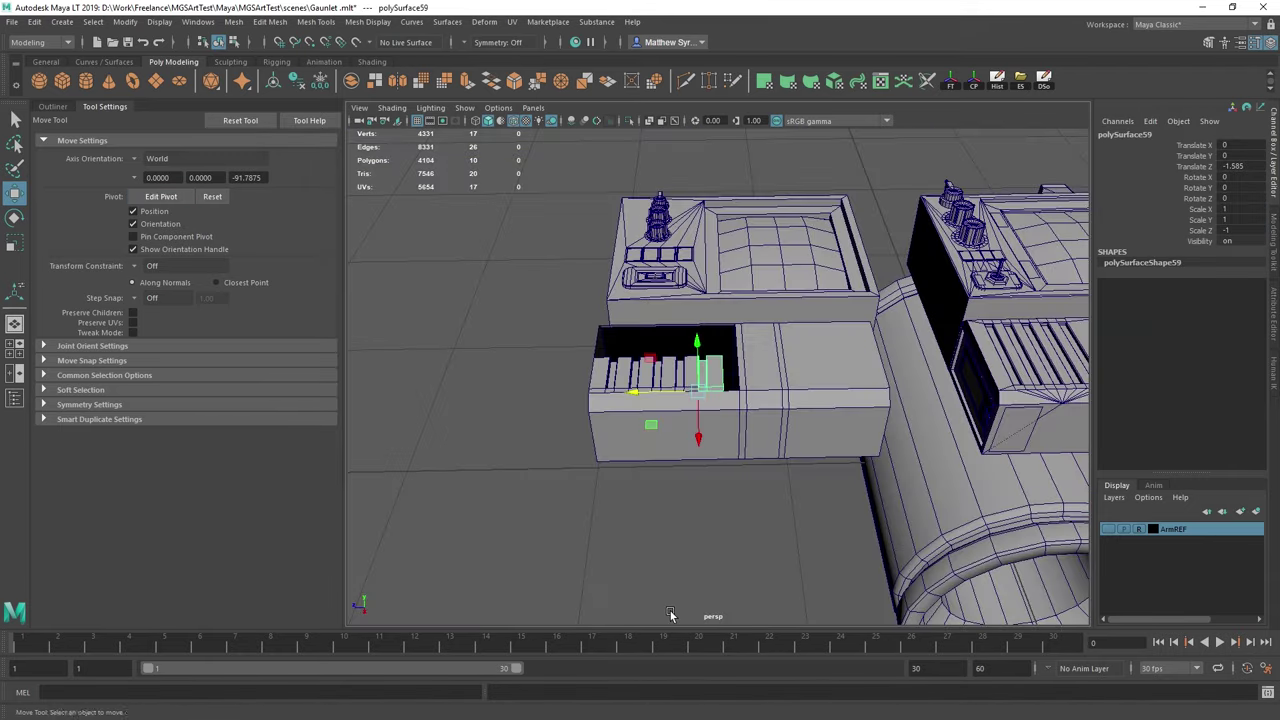
Combine all the slat segments into one mesh and merge the overlapping vertices where the segments meet.
click(669, 614)
alt+right_drag(600, 540, 650, 480)
alt+drag(650, 480, 600, 450)
right_drag(780, 375, 725, 373)
key(q)
alt+middle_drag(822, 413, 908, 418)
right_drag(778, 438, 829, 410)
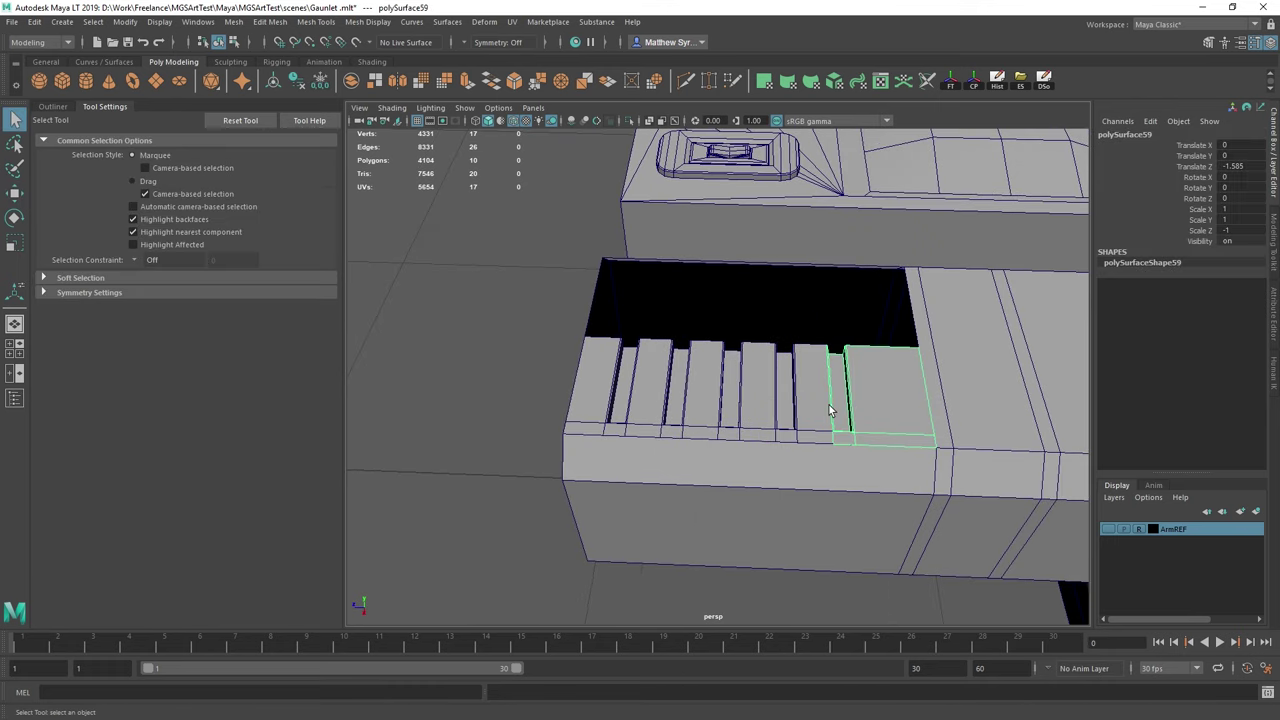
shift+click(655, 390)
shift+right_drag(656, 379, 656, 389)
shift+right_drag(636, 632, 622, 621)
right_drag(737, 339, 680, 345)
drag(600, 390, 890, 440)
shift+right_drag(931, 426, 931, 345)
Merge the paired vertices at the lower end of each slot along the slat mesh's front edge.
alt+right_drag(640, 430, 686, 434)
alt+drag(686, 434, 660, 440)
drag(597, 460, 646, 439)
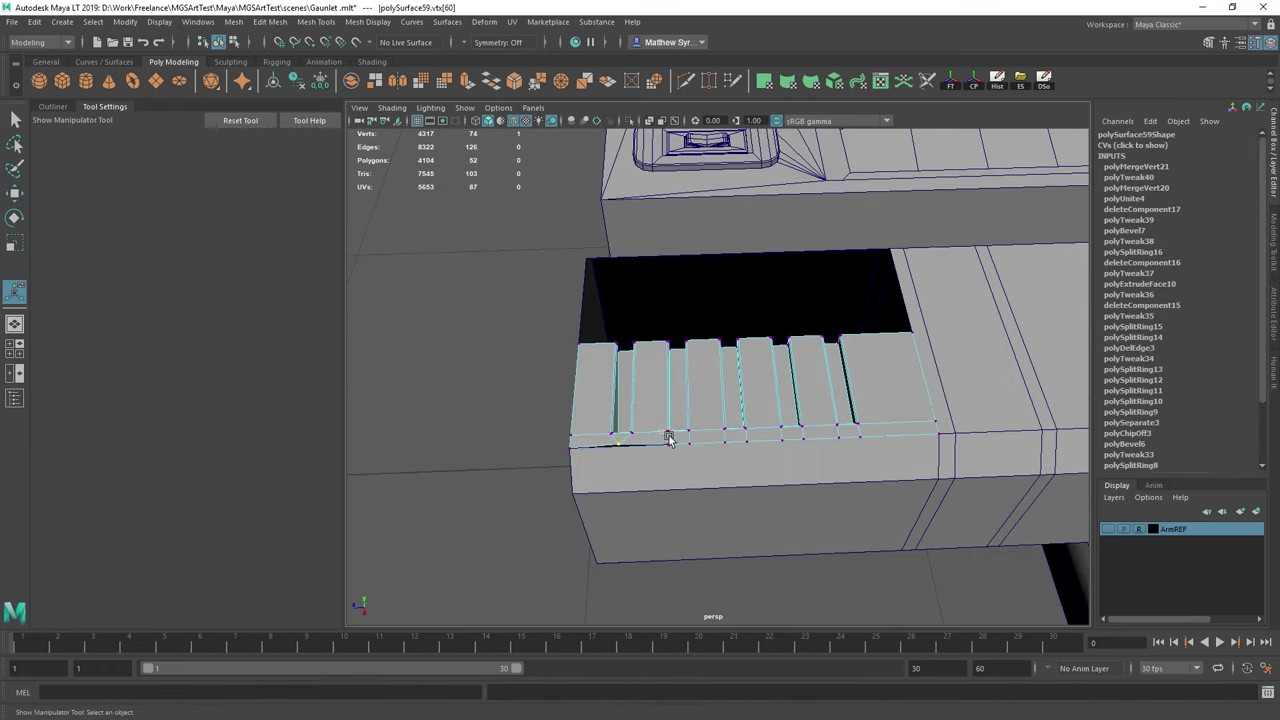
drag(717, 435, 754, 454)
key(g)
alt+drag(754, 454, 826, 438)
drag(741, 460, 782, 441)
key(g)
key(g)
Snap the slat mesh's end corner vertices onto the matching corners of the box's vent opening.
alt+drag(660, 415, 690, 430)
click(738, 424)
key(w)
key(q)
click(882, 321)
key(w)
middle_drag(882, 321, 897, 330)
key(q)
alt+right_drag(840, 380, 786, 389)
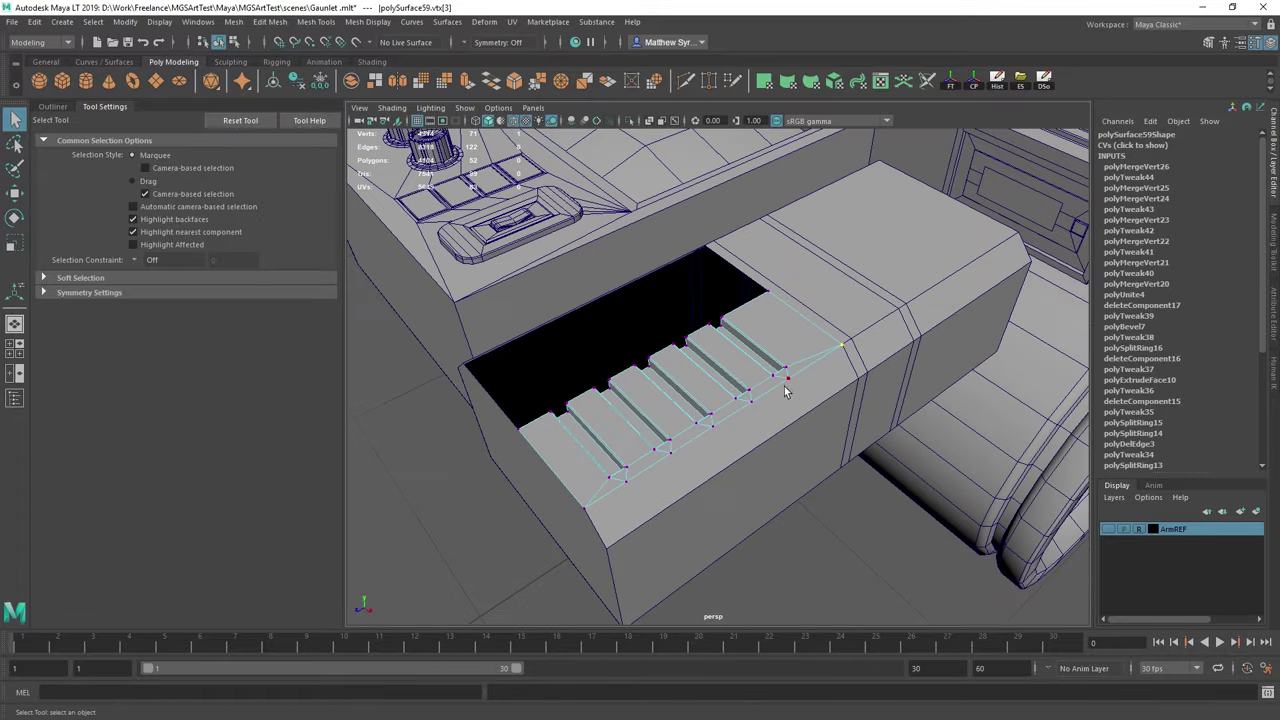
Insert an edge loop in the box near the vent opening.
alt+drag(786, 389, 817, 381)
right_drag(775, 368, 803, 338)
alt+drag(803, 338, 771, 401)
key(w)
alt+right_drag(771, 401, 735, 390)
alt+drag(735, 390, 862, 405)
click(750, 307)
click(717, 360)
shift+right_drag(750, 307, 684, 346)
click(709, 509)
Cut new edges on the box from the vent opening to the adjoining edges with Multi-Cut.
scroll(717, 508, down, 2)
key(q)
drag(680, 336, 678, 663)
alt+drag(681, 439, 768, 342)
right_drag(766, 337, 851, 322)
shift+right_drag(789, 377, 709, 383)
click(721, 424)
click(822, 375)
key(q)
alt+drag(620, 445, 767, 469)
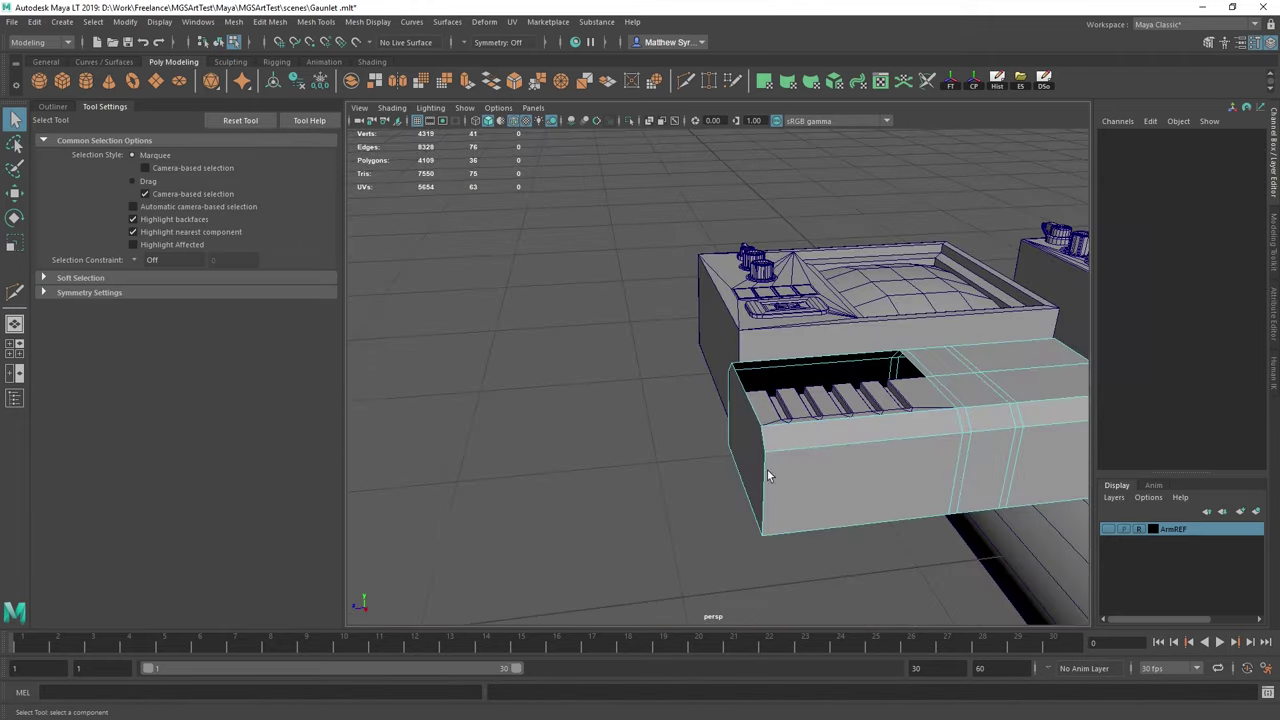
key(g)
click(840, 408)
click(711, 374)
key(q)
Insert another edge loop at the opening's end of the box and cut a short connecting edge with Multi-Cut.
shift+right_drag(777, 355, 750, 386)
click(751, 386)
key(w)
alt+drag(751, 386, 796, 416)
key(q)
right_drag(752, 390, 750, 425)
drag(654, 303, 770, 459)
right_drag(770, 459, 722, 445)
click(742, 443)
click(743, 467)
key(q)
Delete the box faces around and inside the old vent opening, leaving the front faces below the slats.
alt+drag(748, 467, 665, 412)
key(ctrl+a)
right_drag(604, 365, 594, 404)
alt+drag(594, 415, 594, 375)
drag(606, 290, 717, 568)
key(Delete)
alt+drag(600, 390, 726, 358)
alt+right_drag(660, 360, 737, 370)
alt+middle_drag(692, 374, 748, 391)
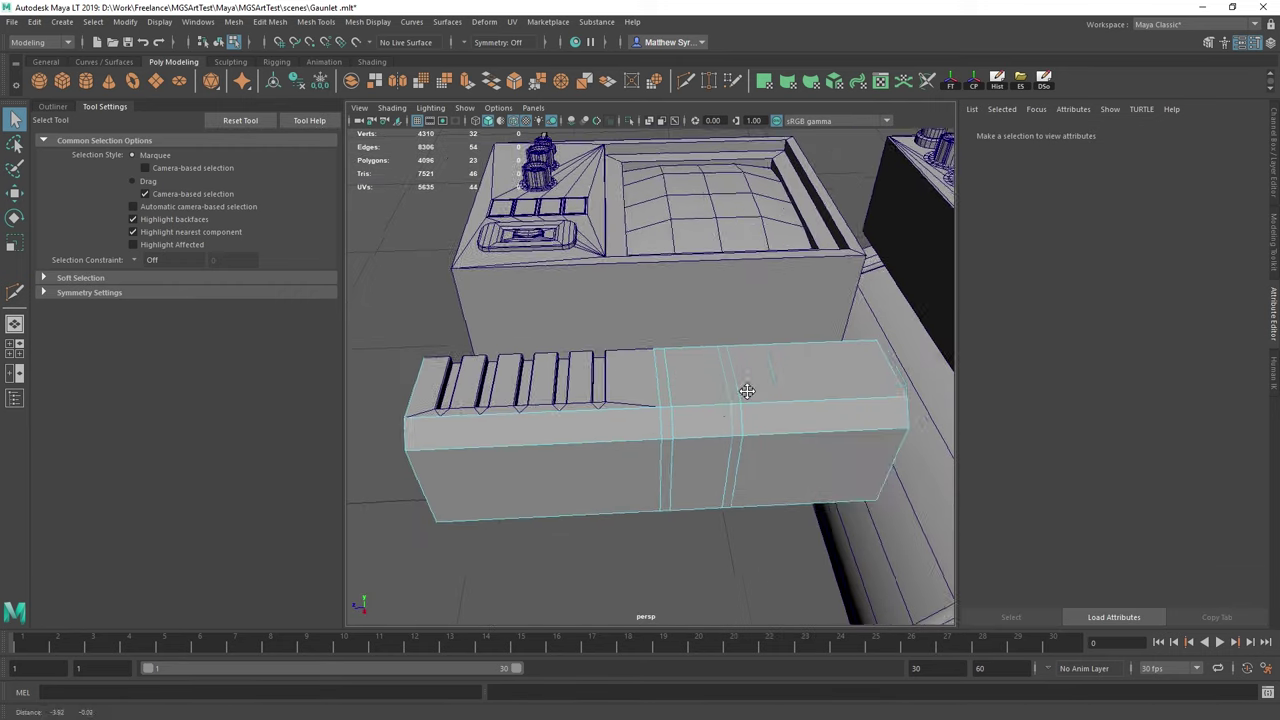
Select the edge loops beside the slats and slide them along the box, away from the vent slots.
alt+right_drag(748, 391, 689, 395)
right_drag(689, 338, 690, 260)
double_click(633, 366)
key(w)
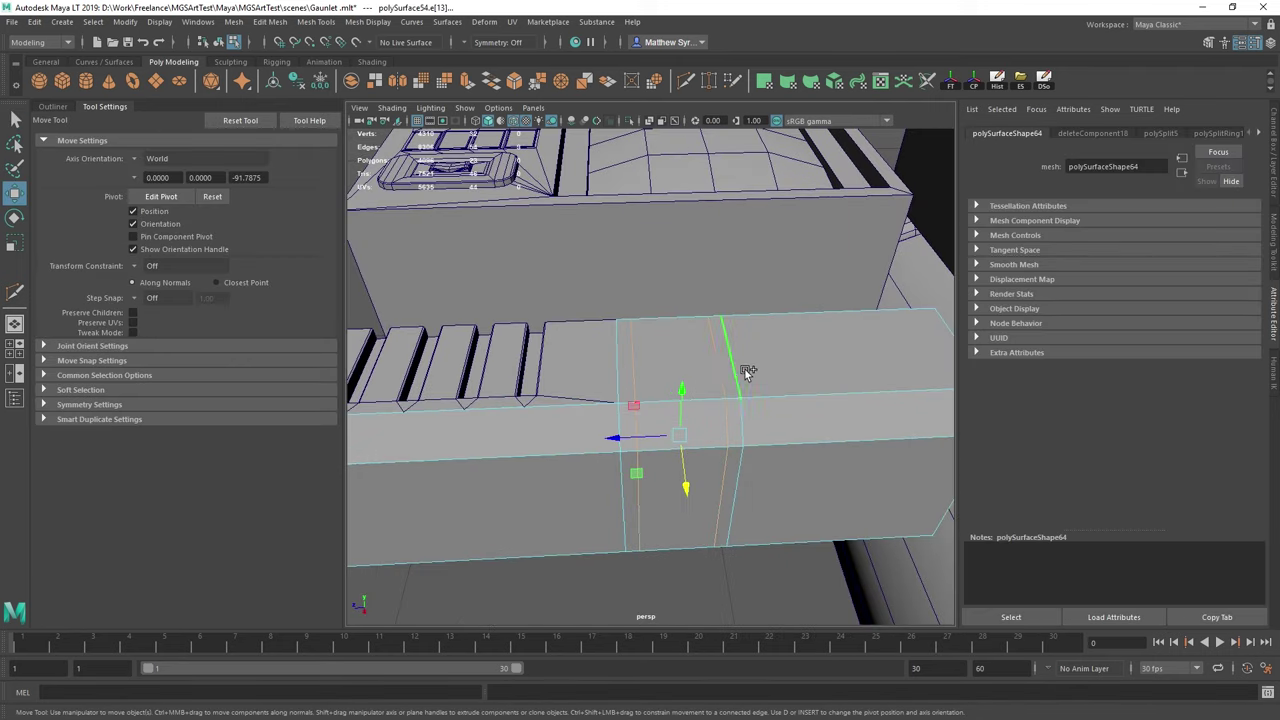
drag(666, 438, 670, 438)
key(q)
Insert an edge loop between the end of the slats and the next loop, and move it to leave a narrow band.
right_drag(676, 385, 647, 350)
click(671, 403)
key(w)
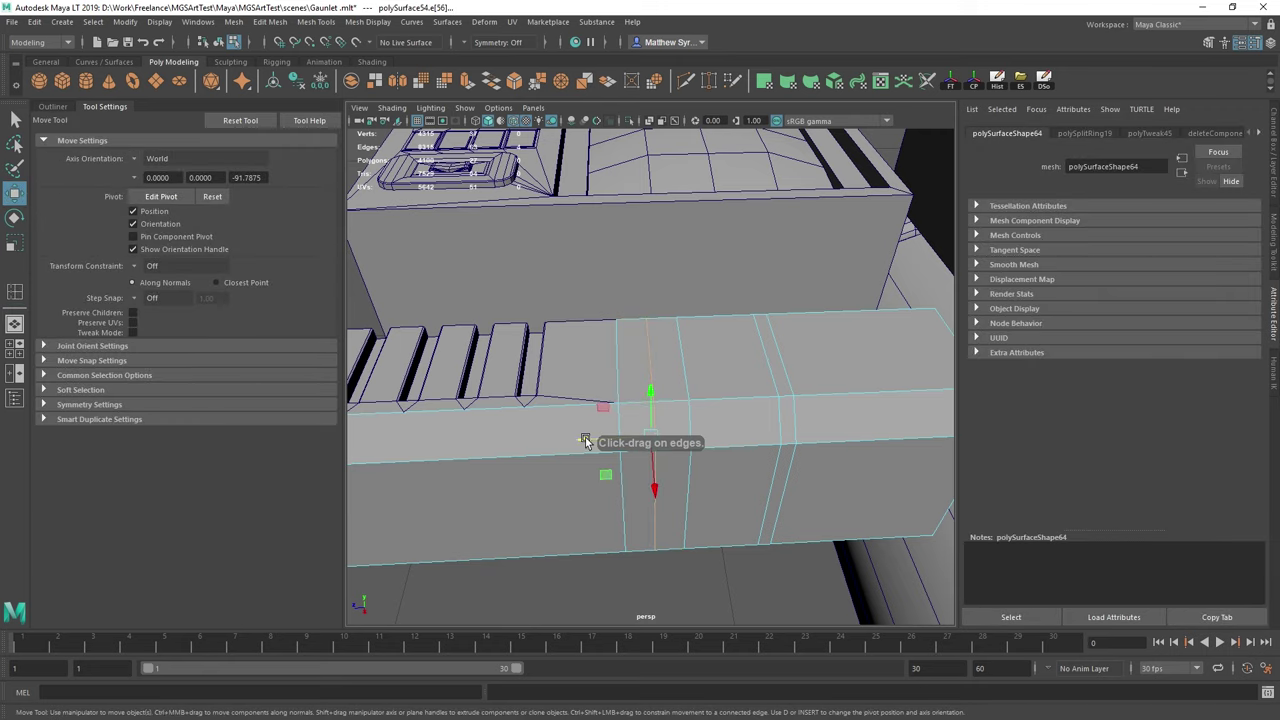
drag(600, 440, 605, 440)
key(q)
Extrude the narrow band of faces around the box and scale it inward to form a groove.
alt+drag(640, 400, 590, 410)
right_drag(586, 363, 586, 430)
shift+double_click(575, 385)
alt+right_drag(620, 440, 554, 477)
shift+right_drag(626, 406, 627, 470)
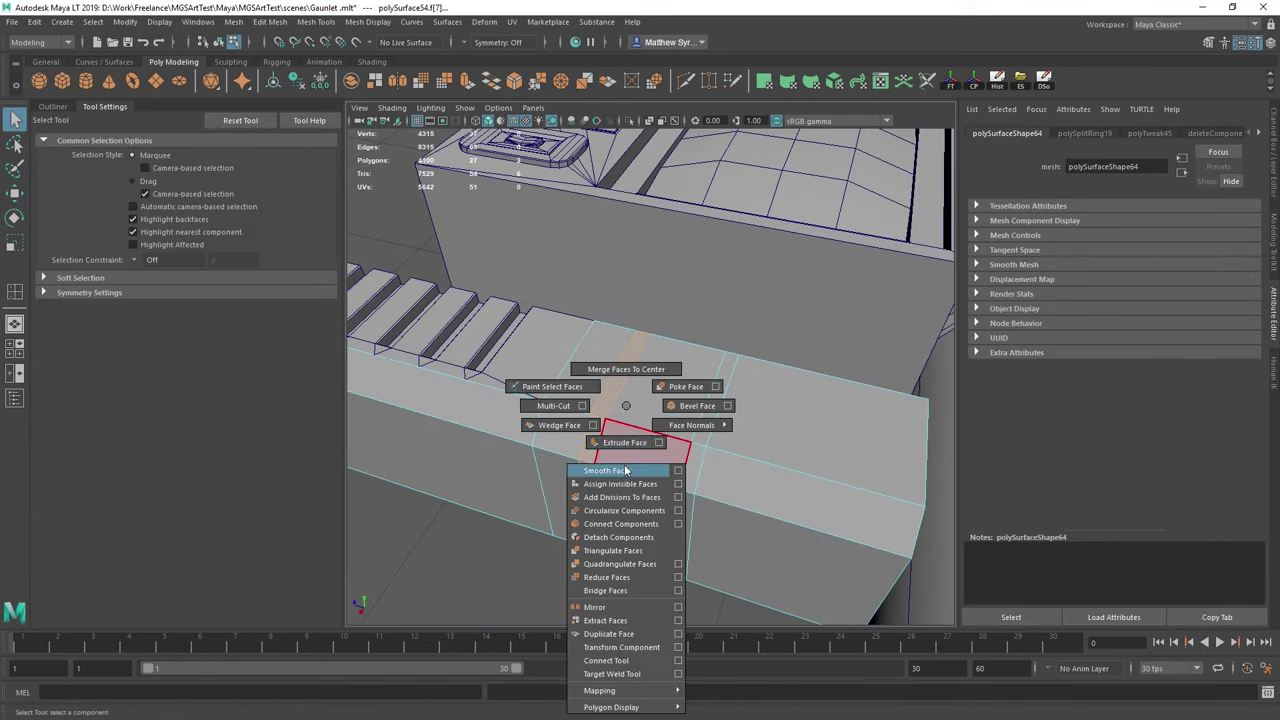
key(r)
drag(622, 446, 582, 447)
Delete the leftover faces closing the ends of the groove.
alt+drag(582, 447, 622, 438)
key(Delete)
click(671, 534)
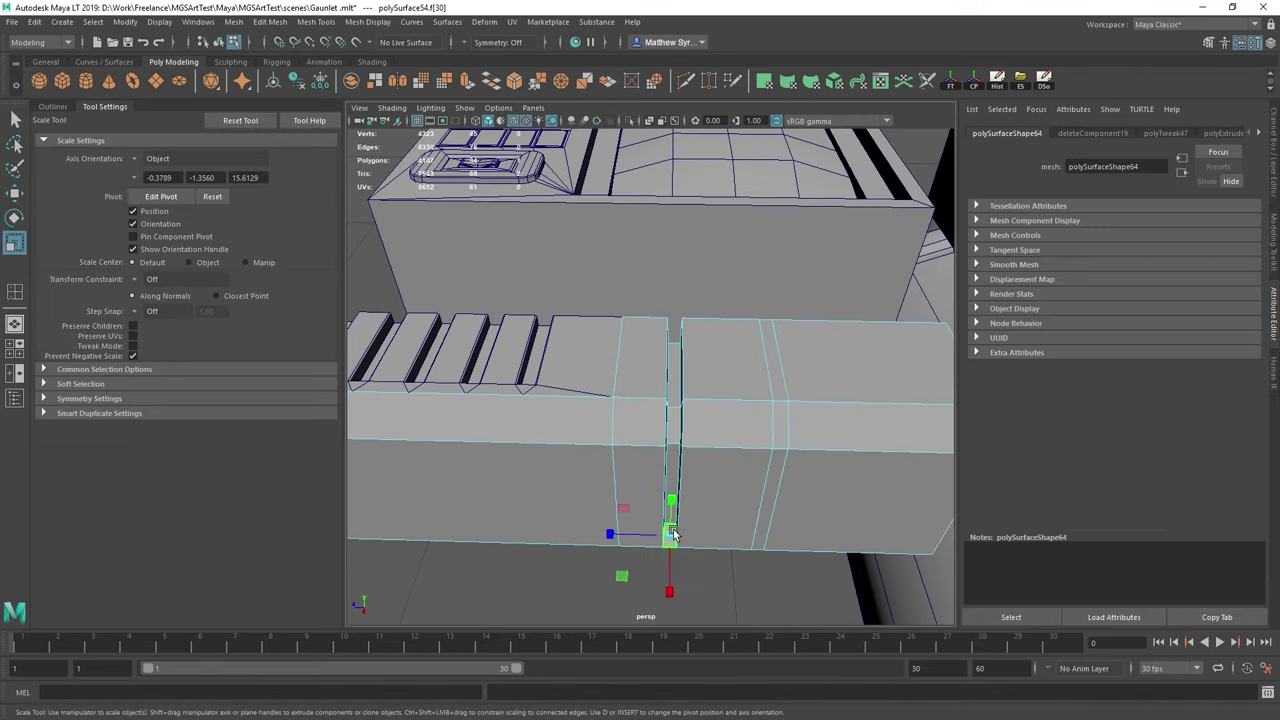
key(Delete)
Flatten the vertices along the groove's edges by scaling them along the box's length.
alt+drag(795, 510, 705, 362)
scroll(690, 413, up, 4)
key(F9)
key(q)
drag(627, 316, 672, 608)
key(r)
key(q)
key(r)
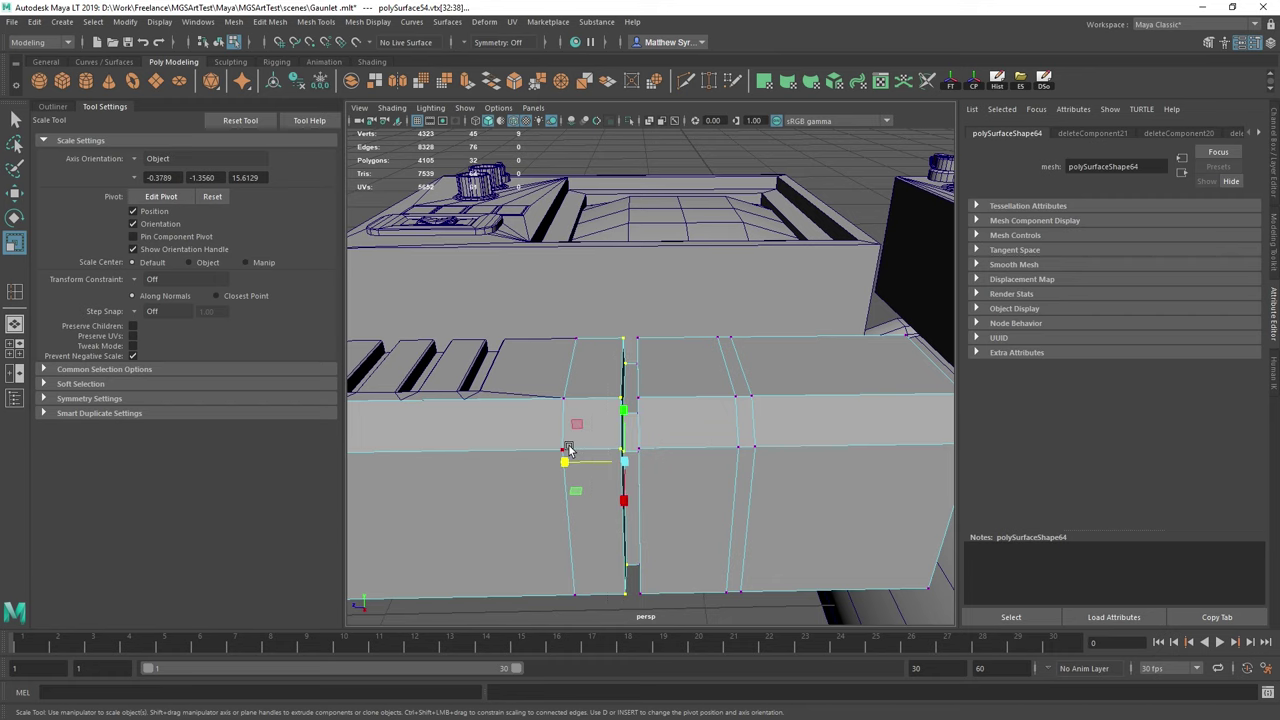
Bevel the outer edge loops on both sides of the groove with a fraction of 0.5.
alt+drag(568, 448, 660, 415)
key(F10)
key(q)
double_click(650, 370)
shift+double_click(622, 376)
shift+right_drag(709, 400, 766, 400)
alt+drag(766, 400, 694, 373)
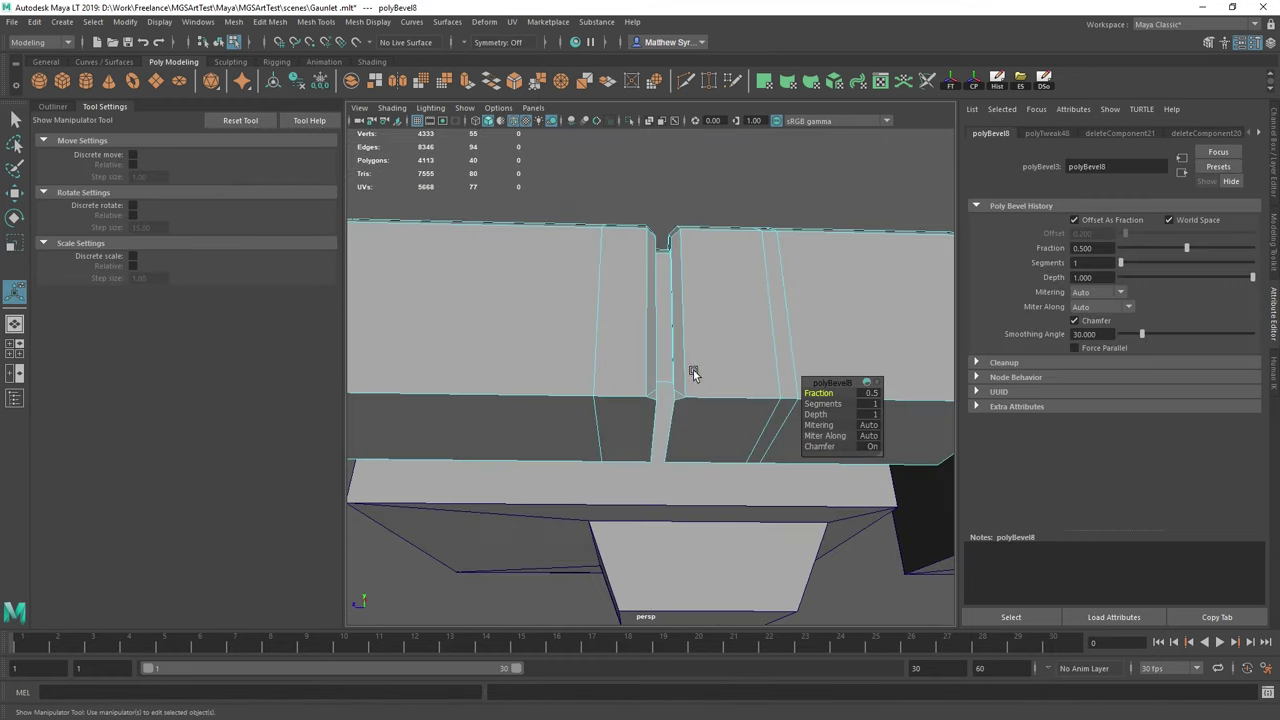
Snap the stray bevel vertices at the groove's lower end onto the adjacent groove corners.
key(F9)
key(w)
key(q)
click(660, 396)
key(w)
scroll(673, 394, up, 4)
key(q)
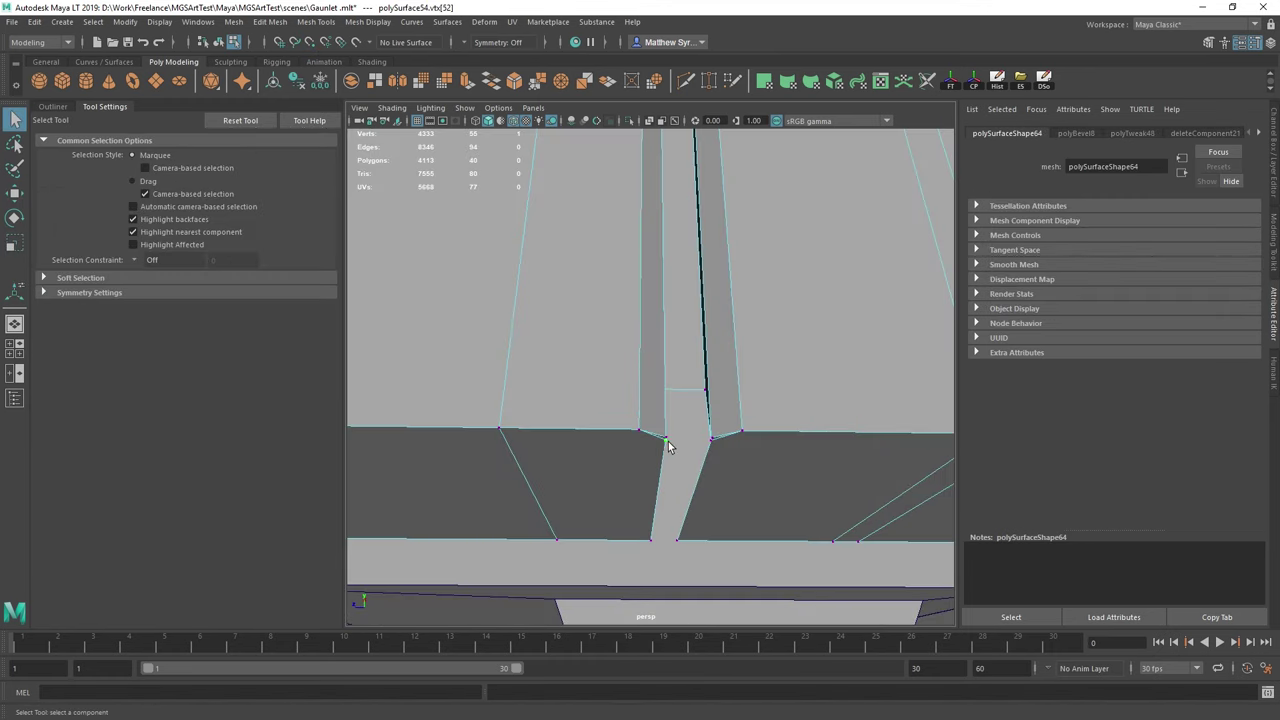
key(w)
key(q)
Select all of the box's vertices and merge the overlapping ones.
scroll(720, 450, down, 5)
alt+drag(763, 404, 690, 460)
scroll(560, 354, down, 2)
drag(440, 325, 815, 505)
shift+right_drag(747, 502, 820, 396)
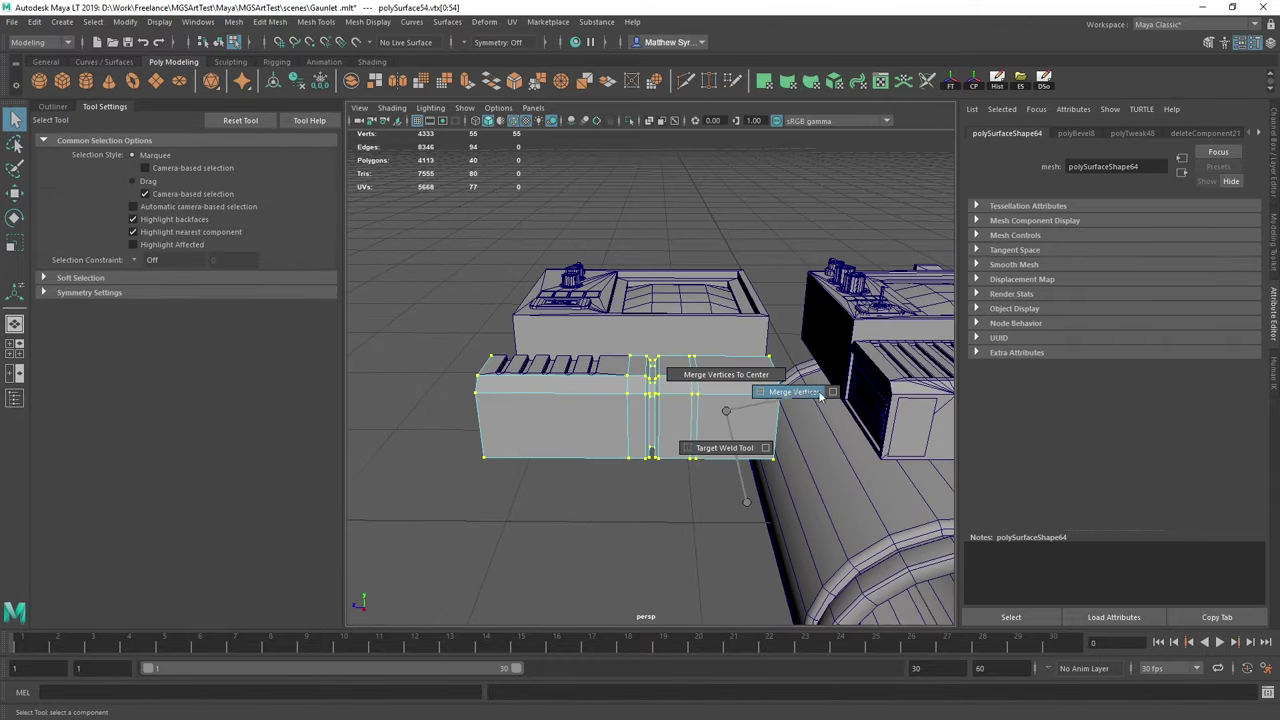
Snap the remaining bevel vertices at the groove's lower end together and merge the box's vertices with a 0.01 threshold.
scroll(668, 405, up, 5)
alt+drag(668, 408, 655, 350)
drag(692, 522, 725, 462)
key(w)
alt+drag(755, 300, 790, 440)
key(q)
drag(694, 426, 720, 448)
key(w)
alt+drag(660, 445, 634, 429)
key(q)
key(w)
scroll(634, 429, down, 5)
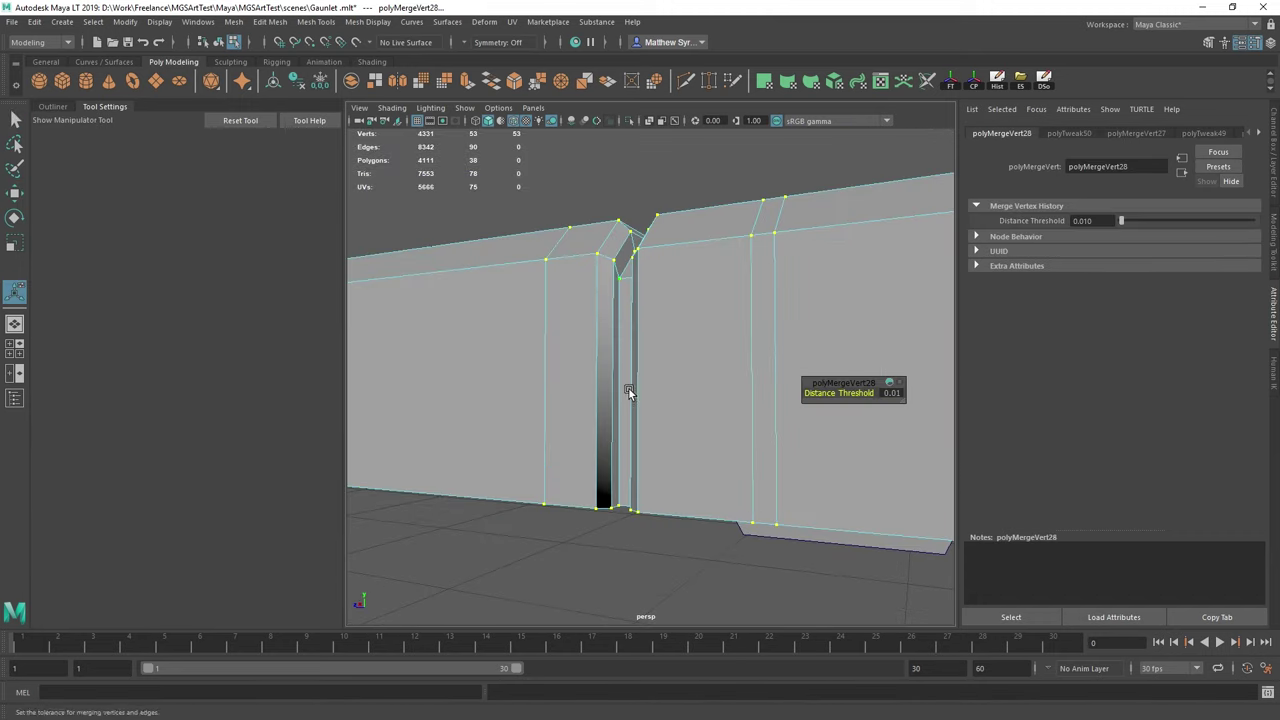
Cut edges with Multi-Cut from the outer corner to the bevel vertices at the groove's lower end.
key(q)
click(613, 385)
shift+right_drag(583, 337, 660, 356)
alt+drag(606, 446, 597, 343)
key(F8)
shift+right_drag(598, 343, 515, 357)
click(471, 357)
click(607, 328)
key(q)
key(g)
click(619, 351)
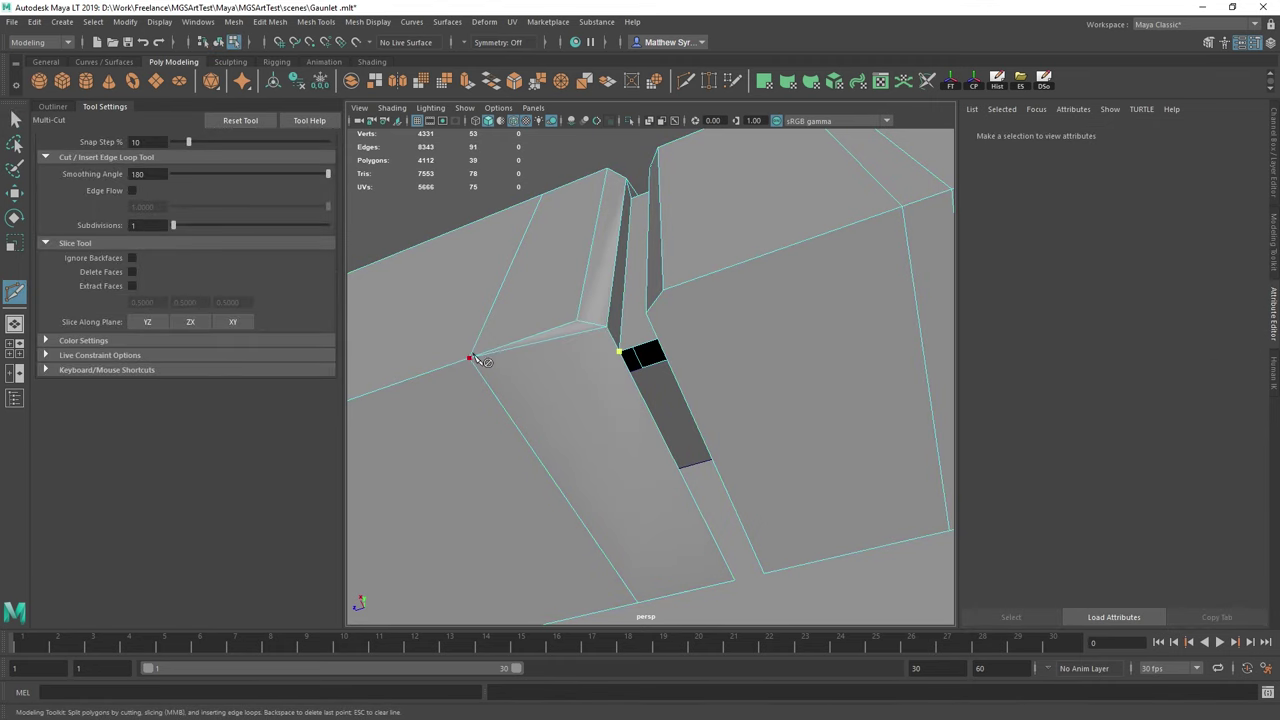
Delete the two faces beside the groove's lower corner.
key(w)
right_drag(602, 342, 602, 385)
click(583, 328)
shift+click(595, 368)
key(Delete)
Try to close the opening at the groove's lower end with Append to Polygon.
key(F8)
shift+right_drag(586, 290, 650, 294)
click(594, 325)
key(g)
click(611, 380)
click(614, 342)
key(g)
alt+drag(620, 345, 664, 319)
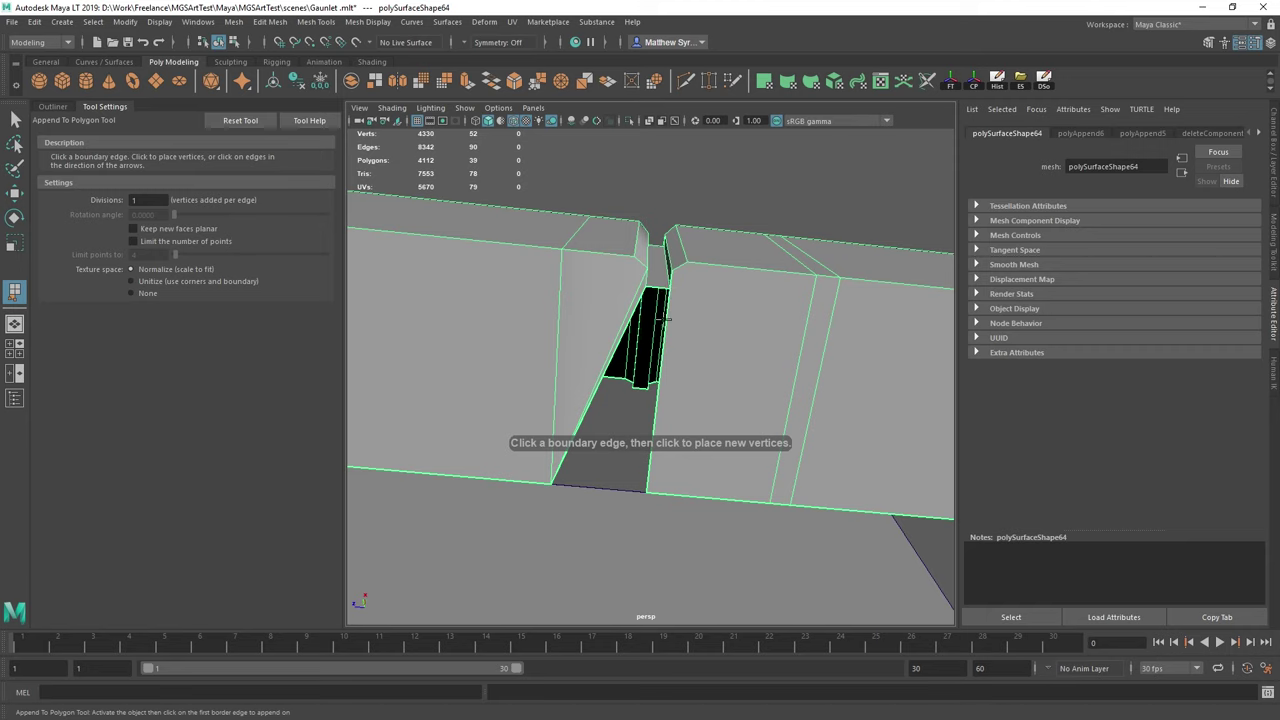
click(668, 310)
Undo the appended polygons and the face deletion at the groove's lower end.
key(ctrl+z)
key(ctrl+z)
key(ctrl+z)
key(ctrl+z)
key(ctrl+z)
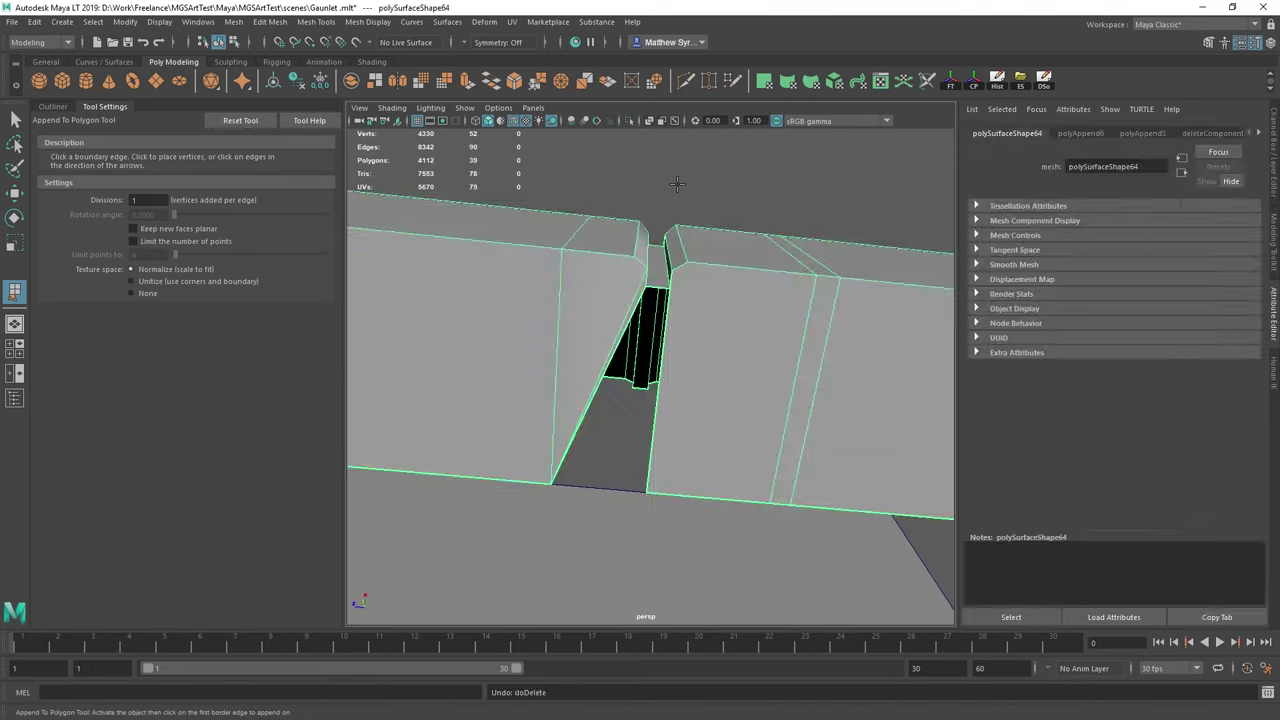
Delete the underside faces around the groove to leave a clean rectangular opening.
key(w)
right_drag(740, 260, 740, 303)
click(724, 329)
alt+drag(740, 303, 677, 315)
key(Delete)
Extrude the two edges on either side of the groove a short way across the underside opening.
click(603, 342)
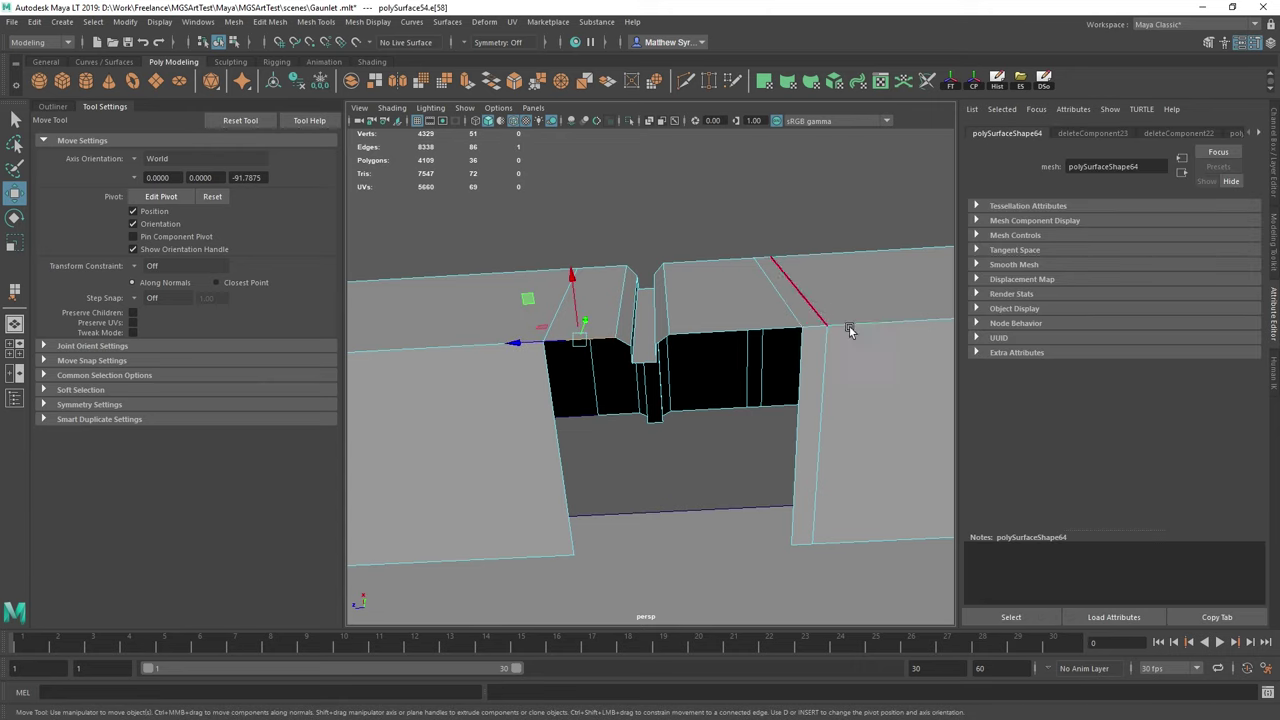
alt+drag(850, 330, 759, 295)
key(w)
middle_drag(684, 320, 686, 334)
key(q)
Snap the inner vertices of the extruded strips onto the groove's lower corners and merge the overlapping vertices.
right_drag(637, 323, 575, 325)
click(699, 330)
key(w)
middle_drag(703, 347, 649, 337)
key(q)
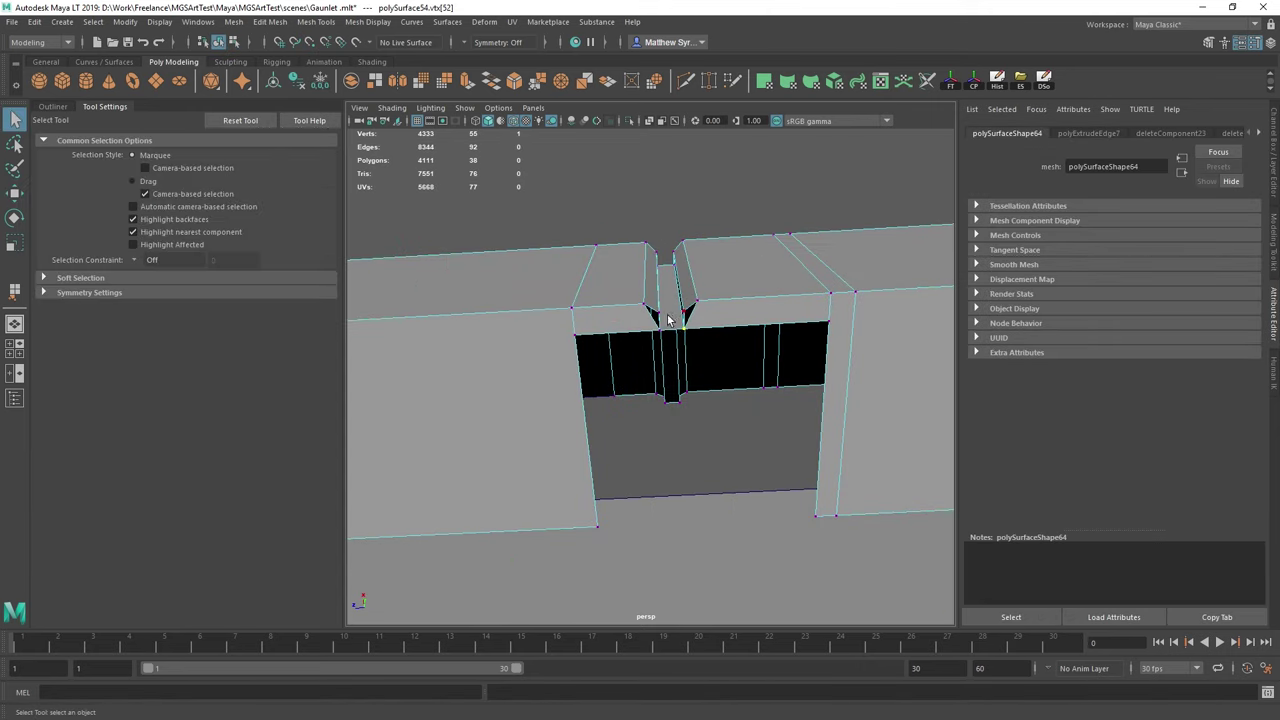
scroll(669, 318, down, 12)
drag(610, 410, 690, 330)
shift+right_drag(680, 323, 723, 266)
Fill the two triangular gaps at the groove's lower corners with Append to Polygon.
scroll(680, 300, up, 10)
scroll(700, 300, up, 6)
click(723, 266)
click(712, 276)
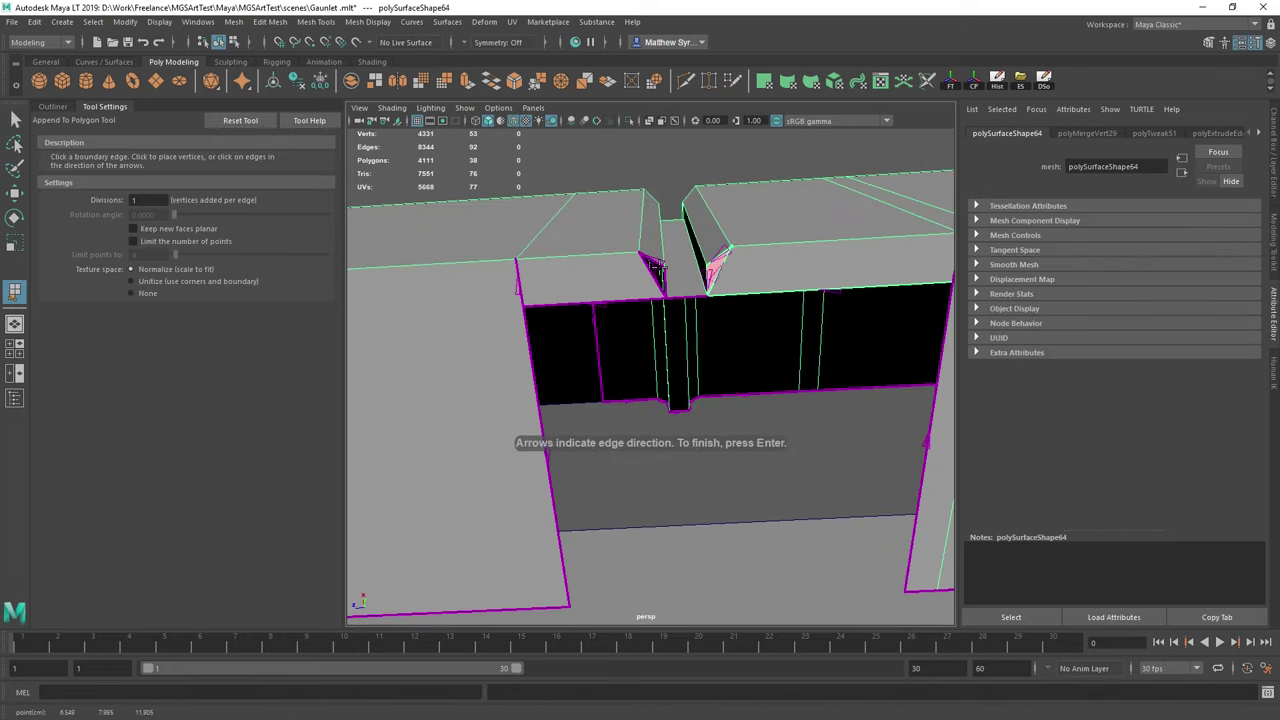
key(Return)
click(655, 276)
key(Return)
Extrude the two strip edges beside the groove across the underside and snap them to its far edge.
alt+drag(672, 243, 611, 267)
key(w)
right_drag(611, 267, 611, 232)
click(602, 301)
shift+click(689, 303)
shift+right_drag(700, 227, 701, 263)
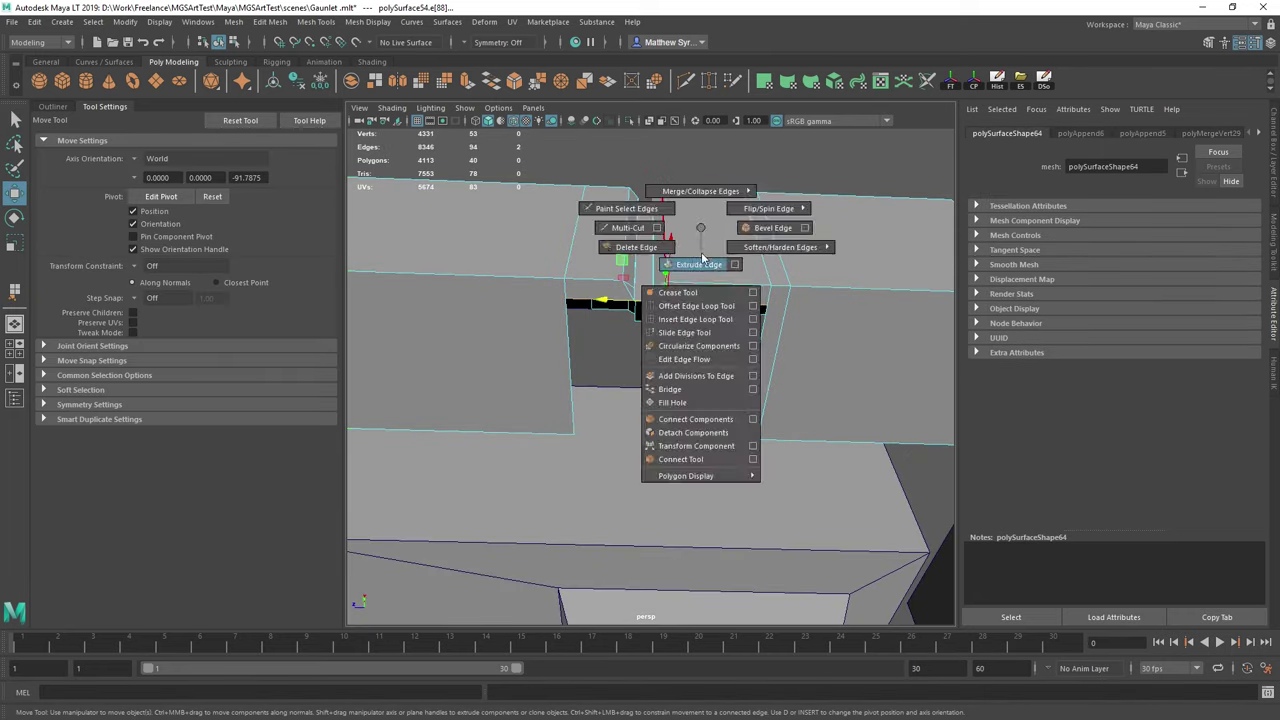
drag(658, 243, 652, 530)
middle_drag(611, 386, 578, 432)
key(q)
Extrude the edge beside the underside gap across to the opposite face and merge the overlapping vertices.
alt+drag(684, 374, 788, 352)
click(640, 358)
shift+right_drag(640, 345, 641, 381)
drag(640, 352, 631, 326)
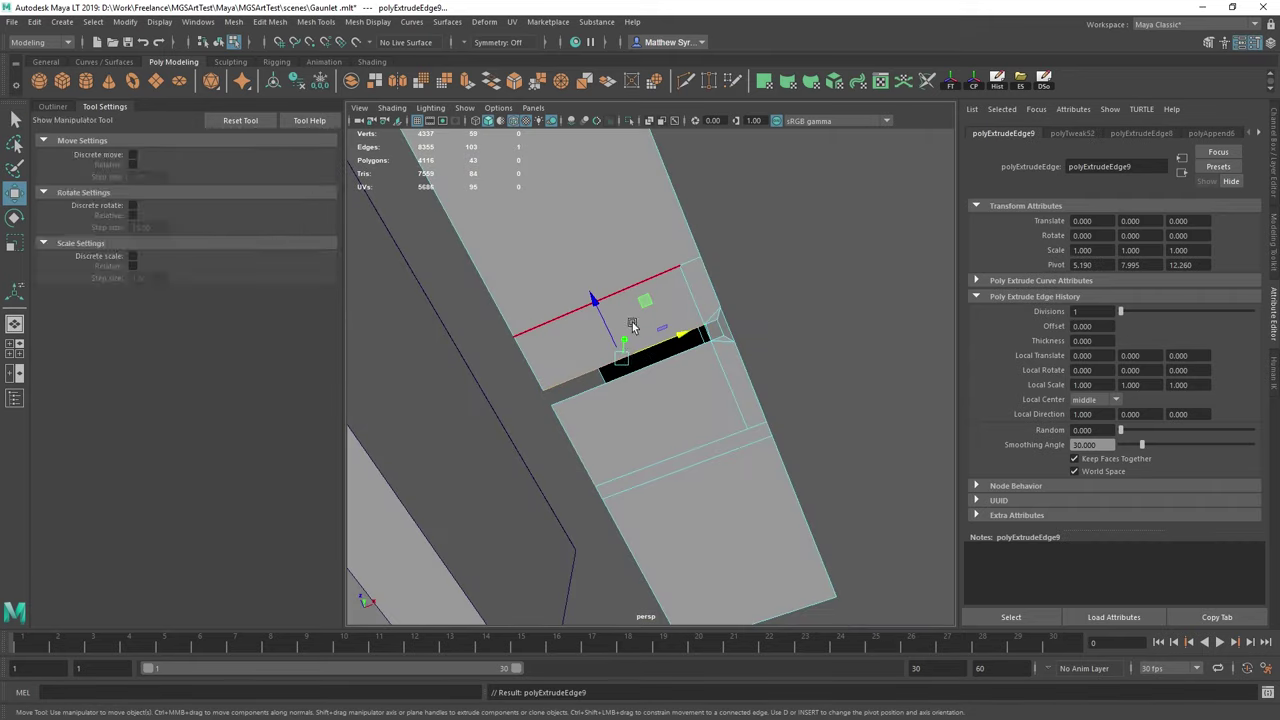
key(w)
middle_drag(650, 335, 708, 340)
key(q)
alt+drag(708, 340, 580, 330)
drag(462, 252, 790, 400)
shift+right_drag(702, 415, 763, 331)
Extract the faces of the grooved section from the box as a separate piece.
scroll(755, 335, up, 6)
alt+drag(755, 335, 640, 400)
key(q)
right_drag(623, 283, 623, 325)
drag(580, 215, 690, 510)
shift+right_drag(667, 318, 655, 440)
right_drag(754, 286, 802, 267)
click(790, 340)
Extract the plain end block of the box as a separate piece.
key(w)
scroll(617, 386, down, 5)
right_drag(617, 384, 618, 424)
double_click(708, 343)
shift+right_drag(707, 343, 702, 464)
key(q)
click(673, 353)
Move the end block away from the grooved section along the box's length.
key(w)
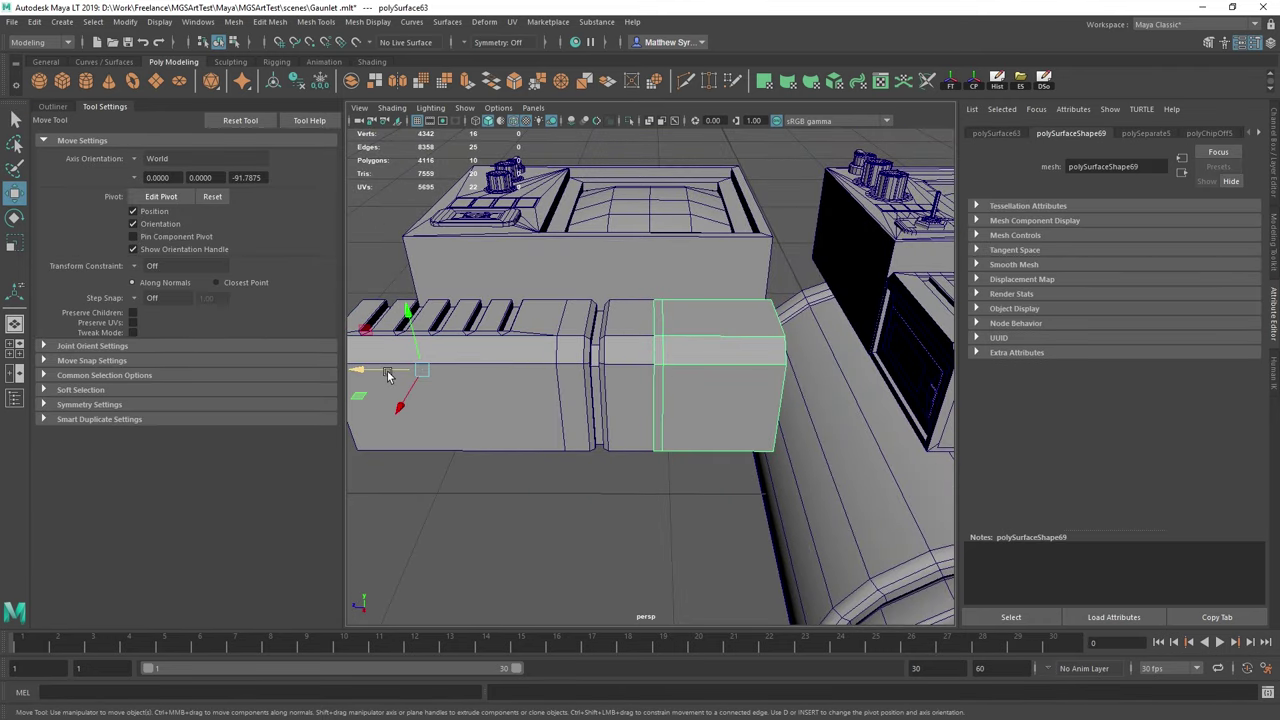
key(q)
drag(388, 369, 561, 350)
Duplicate the grooved section and snap the copy end to end with the original.
click(624, 345)
key(w)
key(d)
key(v)
scroll(631, 357, up, 5)
key(q)
click(657, 329)
right_drag(657, 329, 590, 329)
drag(697, 225, 852, 638)
key(w)
key(v)
drag(660, 397, 677, 383)
Combine the two grooved sections into one mesh and merge their vertices with a 0.01 distance threshold.
key(q)
click(688, 358)
shift+click(664, 353)
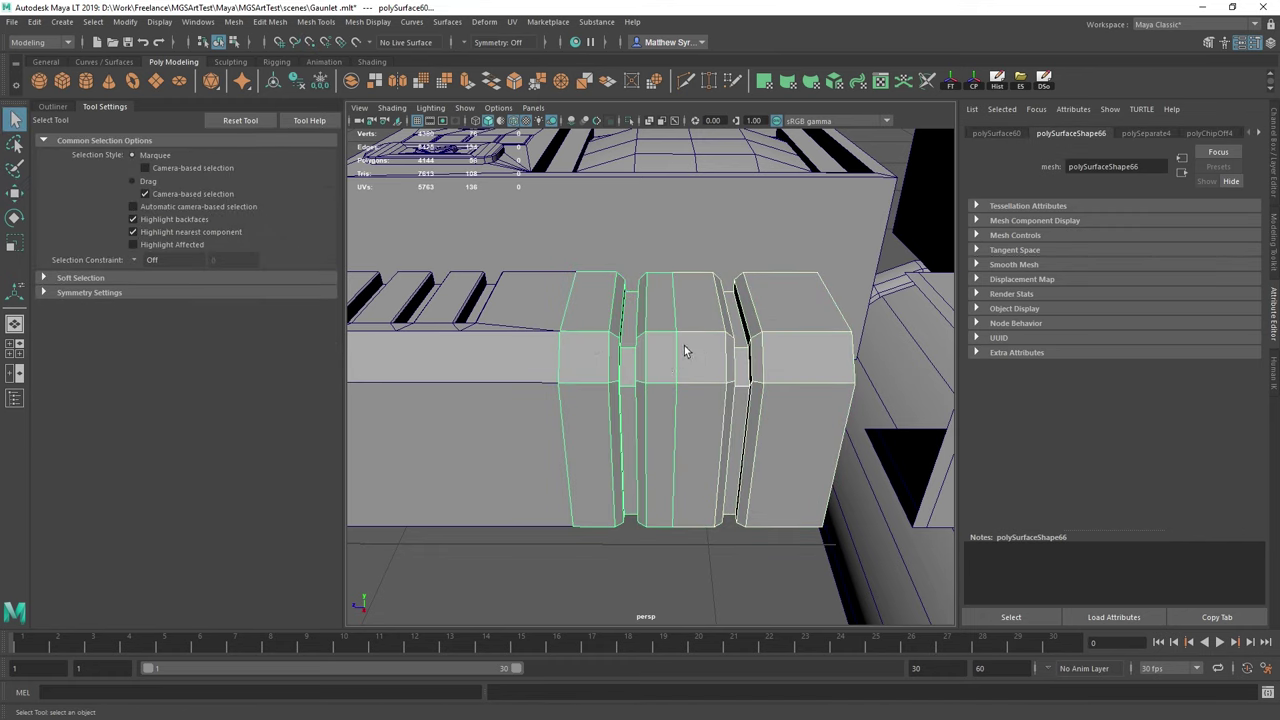
shift+right_drag(686, 353, 685, 440)
right_drag(681, 355, 610, 355)
scroll(660, 360, down, 8)
drag(600, 315, 786, 486)
shift+right_drag(708, 455, 711, 377)
scroll(711, 377, up, 10)
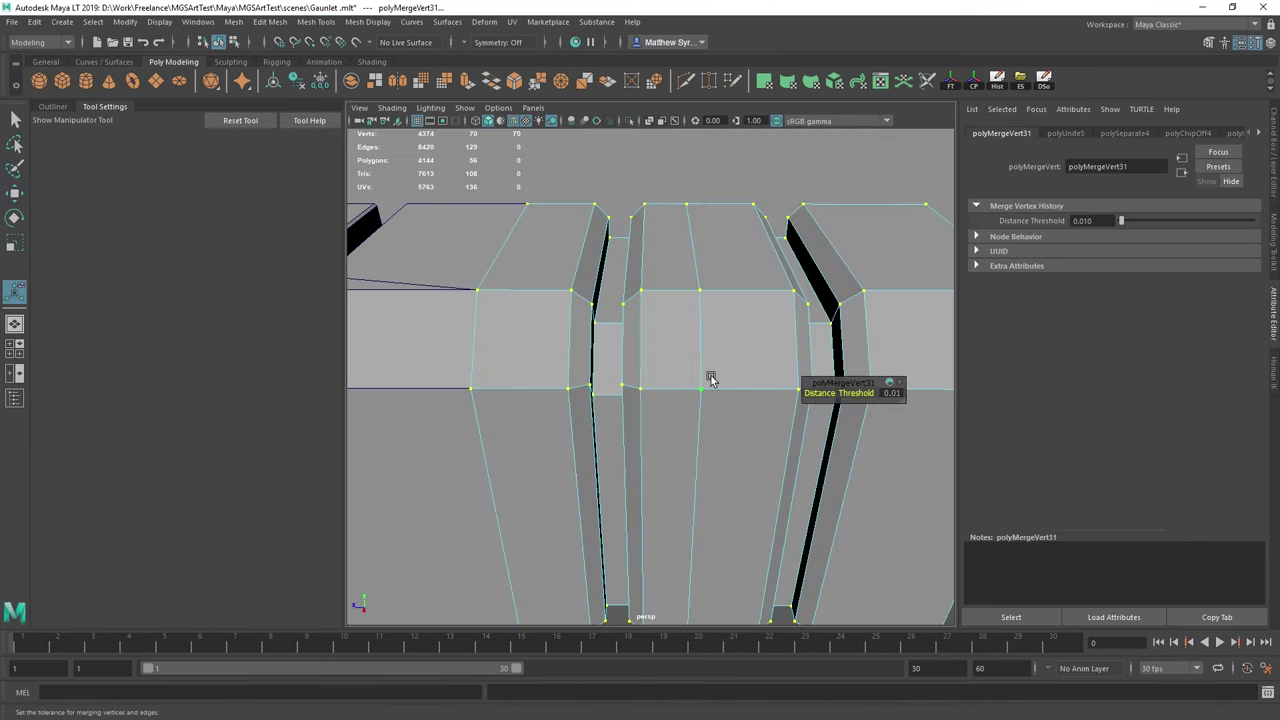
Delete the edge loop at the seam between the two grooved sections.
double_click(701, 346)
key(ctrl+Delete)
alt+middle_drag(706, 343, 546, 353)
Snap the end block's pivot to its inner edge-loop vertex and snap the block onto the grooved section's end.
right_drag(710, 365, 755, 325)
click(770, 376)
key(w)
key(d)
key(v)
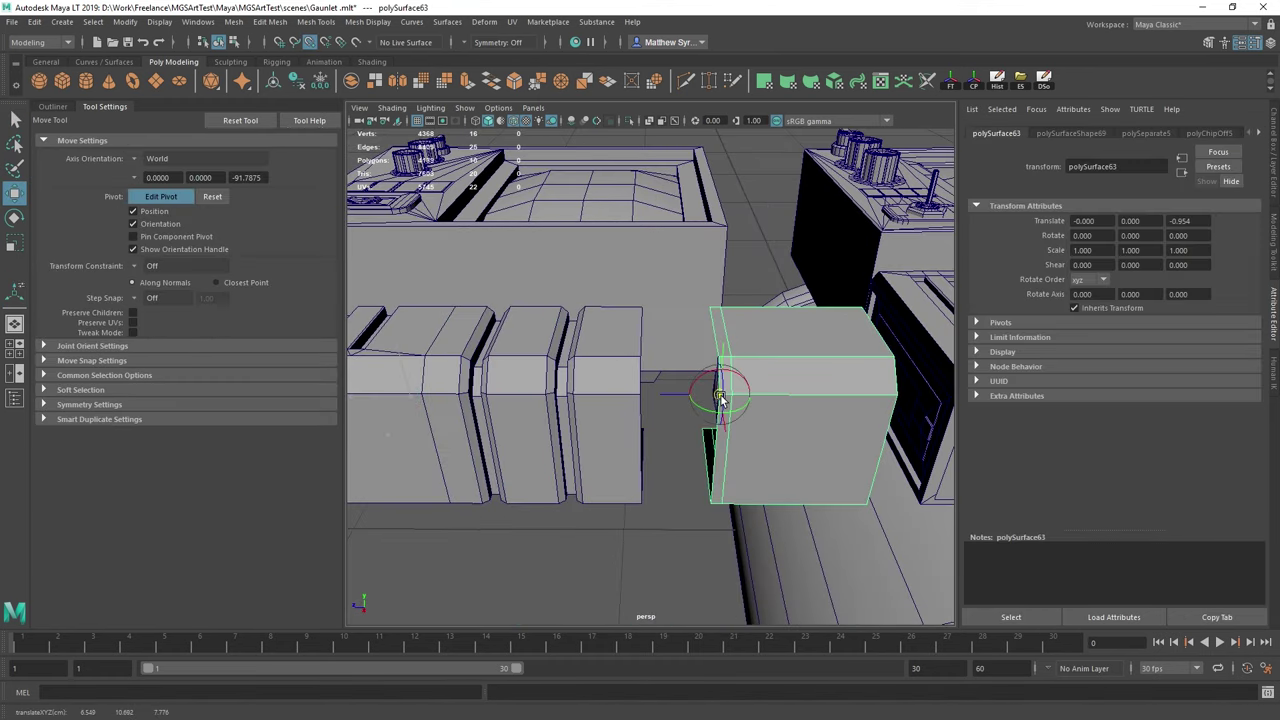
drag(720, 398, 732, 396)
drag(676, 394, 643, 400)
Delete the end block's narrow strip of faces that overlaps the grooved section.
key(q)
right_drag(655, 324, 655, 400)
drag(646, 288, 636, 532)
key(Delete)
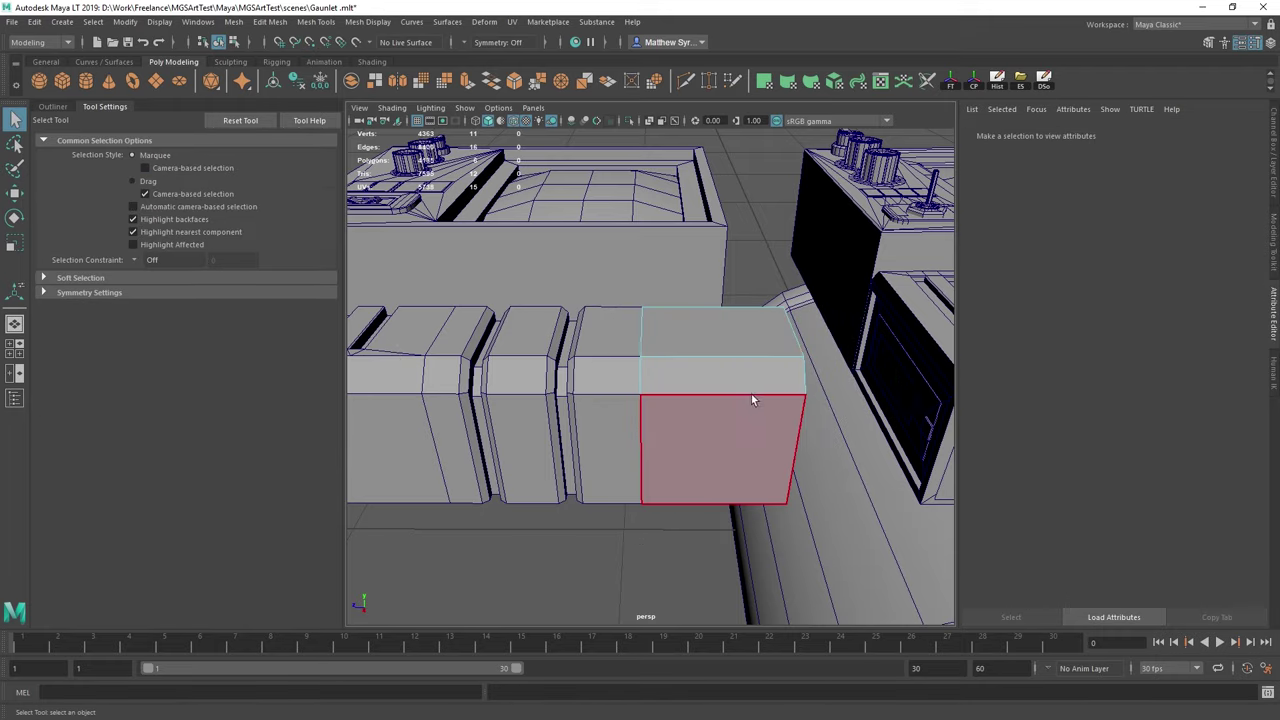
Shorten the end block by snapping its outer end vertices in line with the end of the neighbouring upper box.
scroll(720, 370, down, 5)
right_drag(686, 340, 644, 360)
drag(757, 338, 702, 492)
key(w)
drag(657, 425, 630, 424)
alt+drag(680, 410, 660, 350)
key(v)
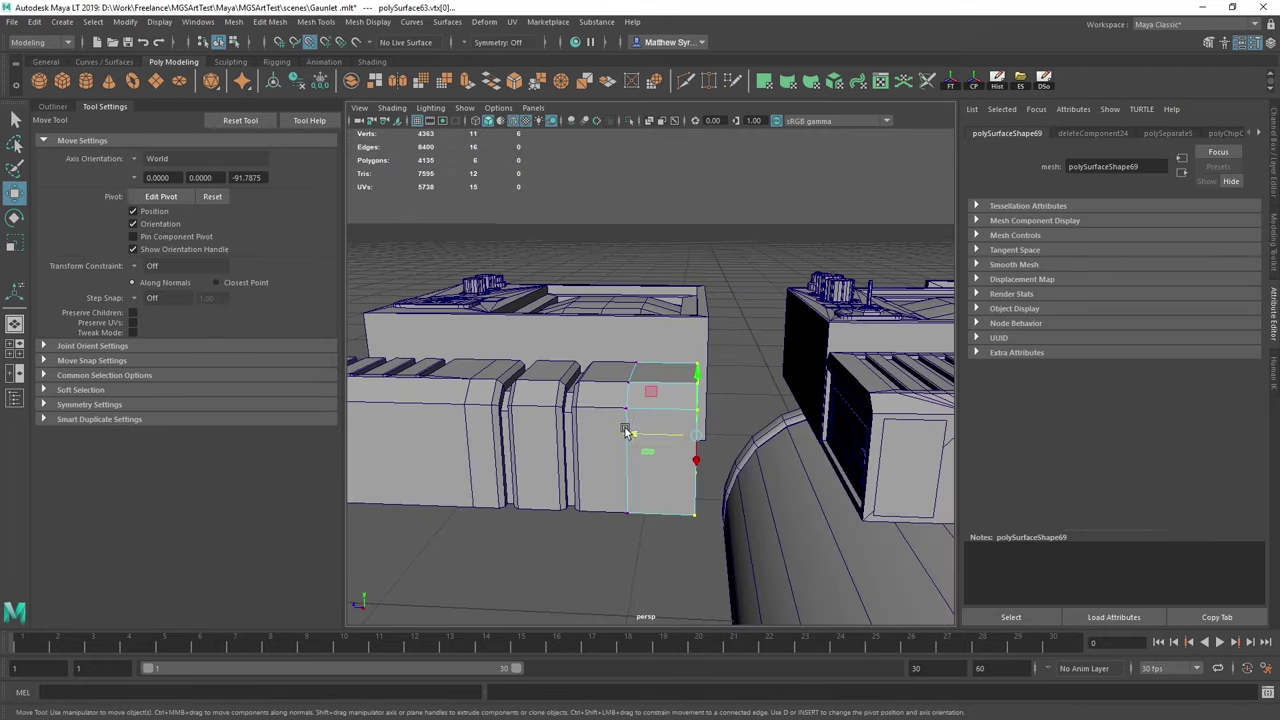
drag(625, 431, 706, 316)
Combine the grooved section, the main box body and the end block into one mesh.
alt+drag(706, 316, 609, 326)
click(560, 400)
right_drag(640, 370, 729, 597)
shift+click(417, 365)
shift+click(748, 350)
alt+middle_drag(644, 439, 717, 349)
Try to snap the underside edge between the two grooves onto the underside's far edge.
right_drag(717, 349, 717, 292)
click(648, 306)
key(v)
drag(647, 252, 645, 406)
key(ctrl+z)
key(ctrl+z)
key(q)
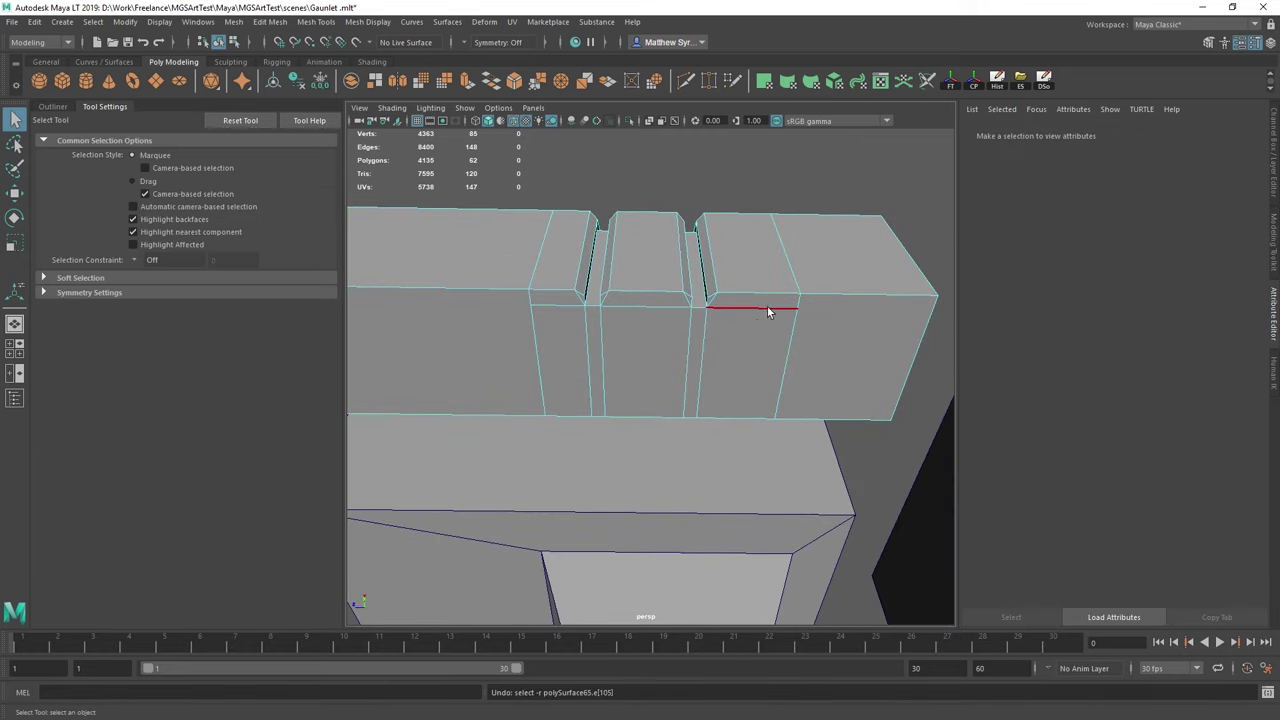
Snap both outer vertices of the grooved section's underside edge onto the corners of the underside's far edge.
right_drag(780, 316, 735, 328)
click(797, 308)
key(w)
drag(803, 256, 780, 417)
click(531, 304)
drag(525, 254, 632, 453)
key(q)
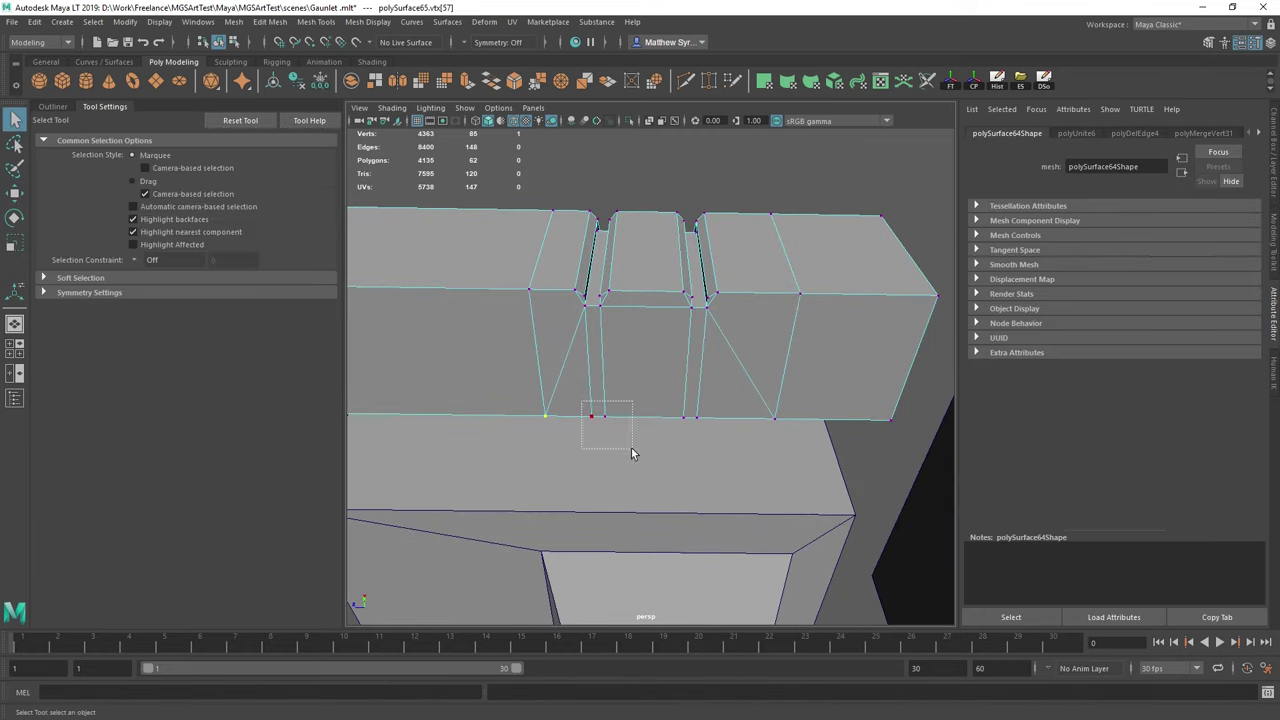
Snap the groove vertices along the underside's far edge onto the section's two corner vertices and merge the overlapping vertices.
drag(738, 468, 739, 469)
shift+right_drag(739, 468, 738, 372)
key(w)
key(v)
drag(632, 416, 748, 411)
drag(560, 418, 585, 312)
key(q)
scroll(560, 400, down, 8)
drag(400, 252, 651, 414)
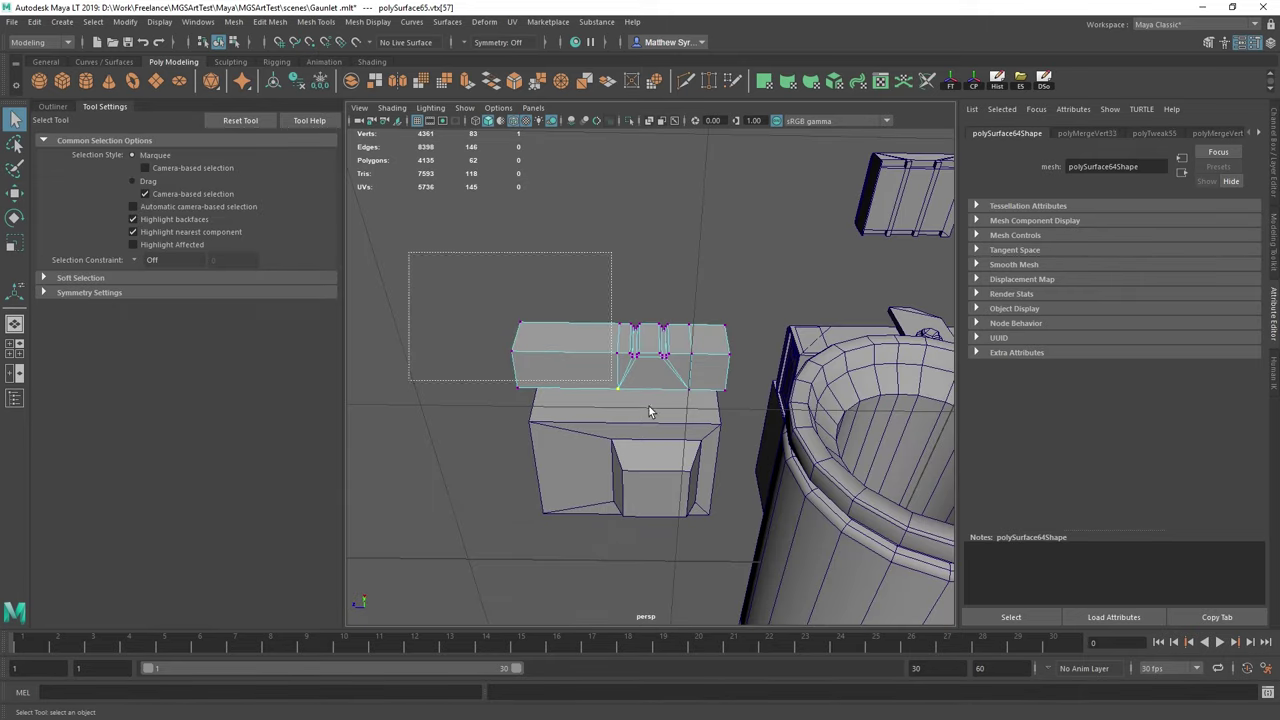
shift+right_drag(696, 412, 697, 310)
Combine the grooved box with its vented top section into one mesh and merge all vertices at a 0.01 distance threshold.
alt+drag(706, 317, 591, 420)
right_drag(591, 420, 636, 374)
alt+drag(612, 348, 608, 390)
shift+click(538, 385)
shift+right_drag(635, 362, 617, 605)
scroll(630, 430, down, 6)
alt+drag(635, 430, 704, 366)
shift+right_drag(735, 342, 692, 583)
right_drag(690, 335, 632, 320)
scroll(631, 321, down, 6)
drag(545, 295, 795, 468)
shift+right_drag(795, 468, 795, 372)
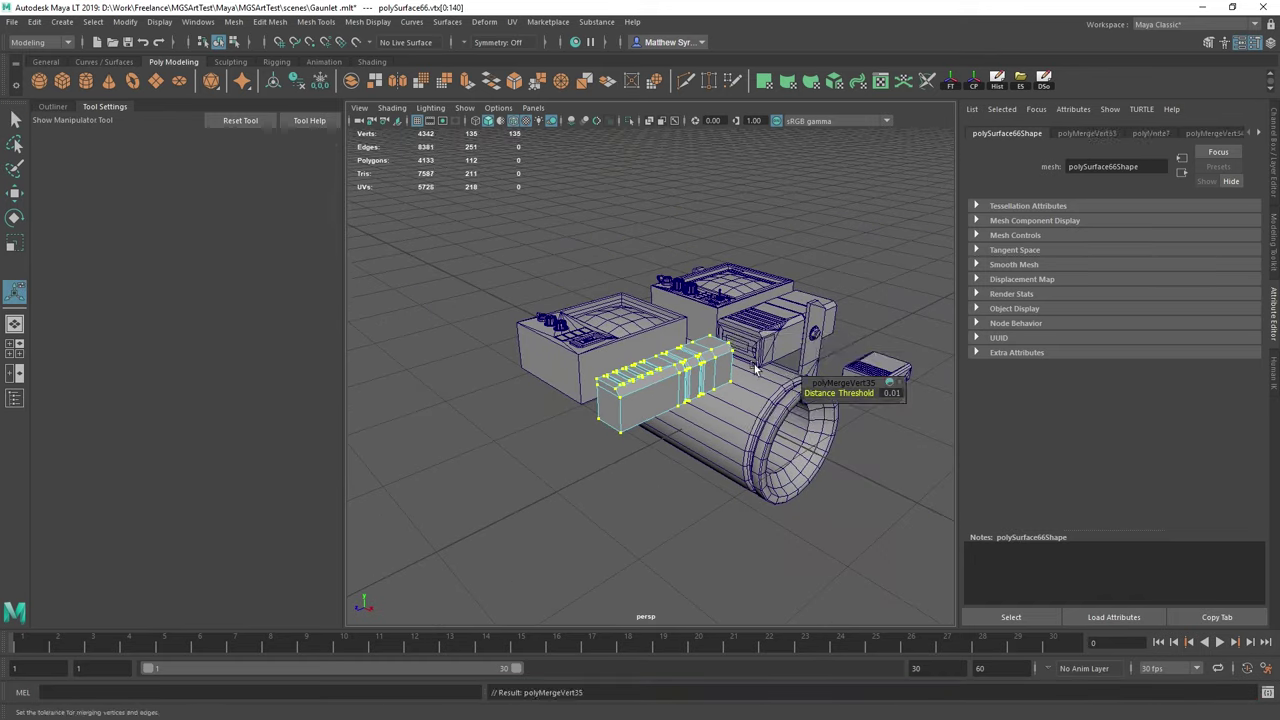
Target-weld the spare seam vertices on the vented side onto the adjoining groove's edge vertices, around the top, side and underside.
alt+drag(795, 372, 700, 420)
scroll(700, 420, up, 8)
right_drag(680, 395, 720, 350)
shift+right_drag(663, 349, 654, 283)
drag(648, 307, 675, 309)
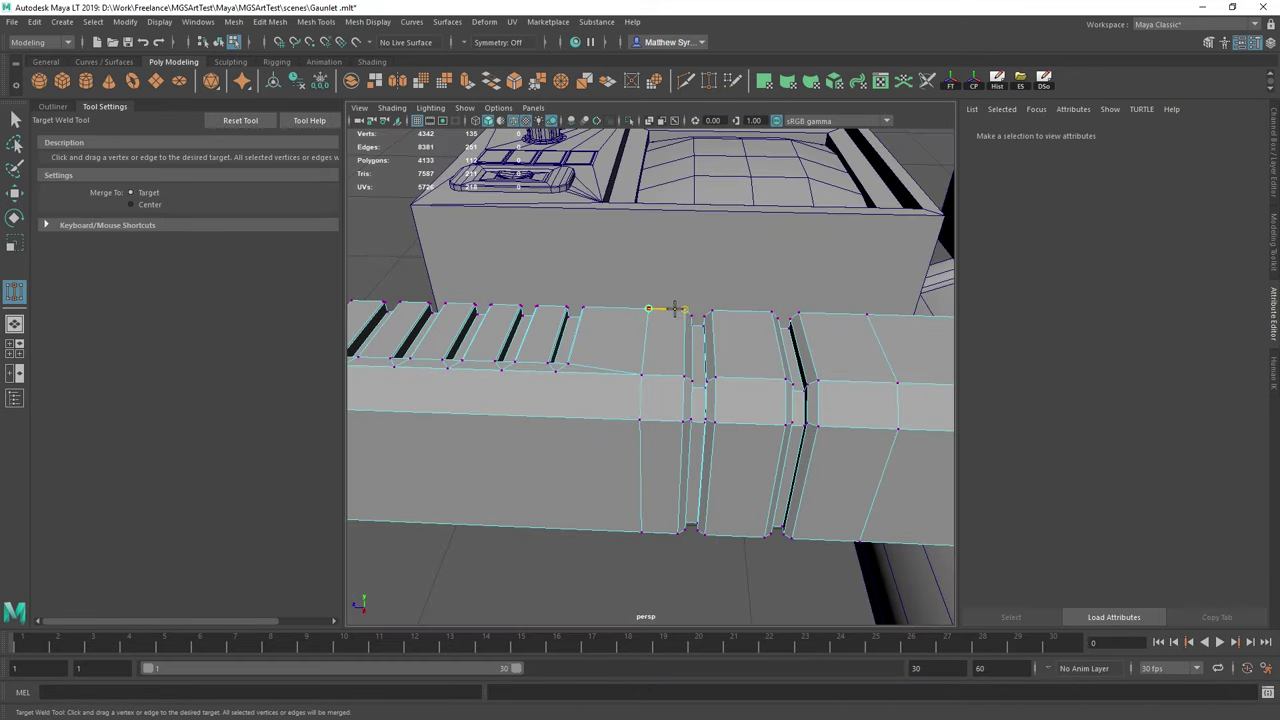
drag(641, 418, 684, 421)
alt+drag(690, 428, 695, 270)
drag(647, 344, 692, 340)
Target-weld the spare seam vertices on the end block side onto the adjoining groove's edge vertices.
alt+drag(706, 453, 780, 357)
drag(893, 298, 787, 311)
alt+drag(775, 225, 660, 425)
drag(698, 425, 626, 438)
scroll(600, 327, down, 8)
alt+drag(602, 345, 550, 370)
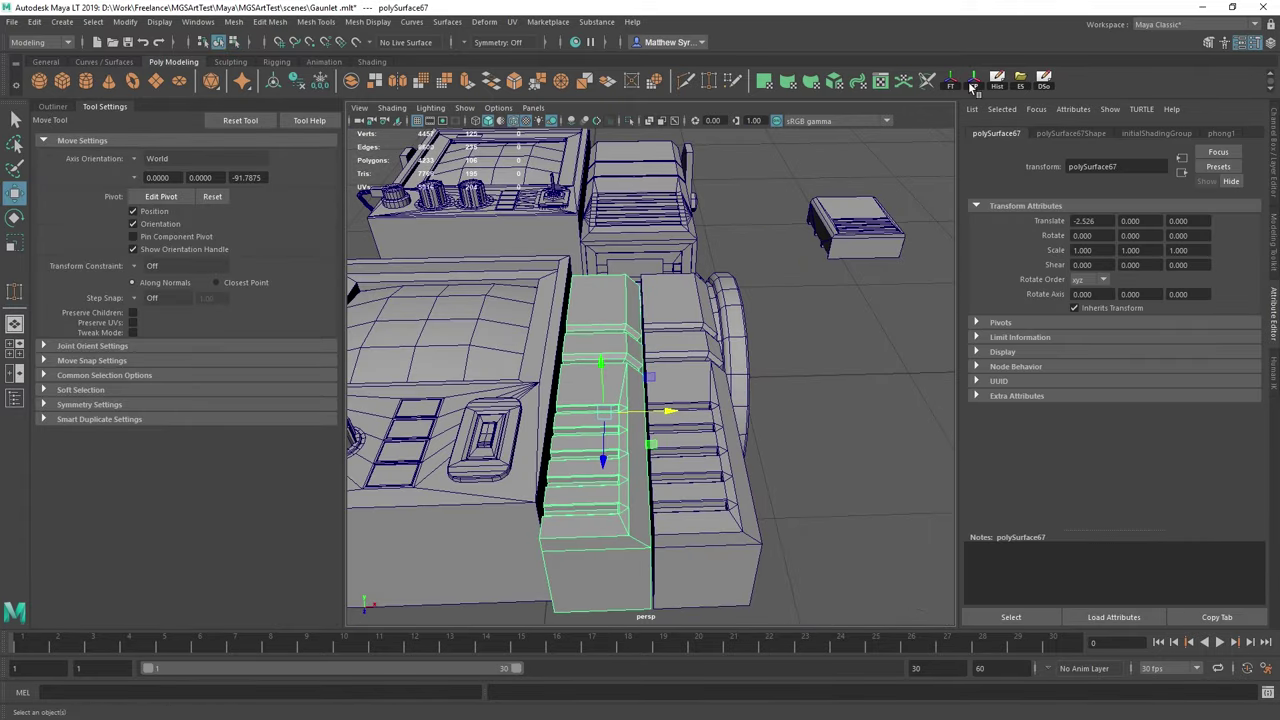
Mirror the duplicated box half with a Scale X of -1, join it to the original half and merge the vertices.
click(973, 80)
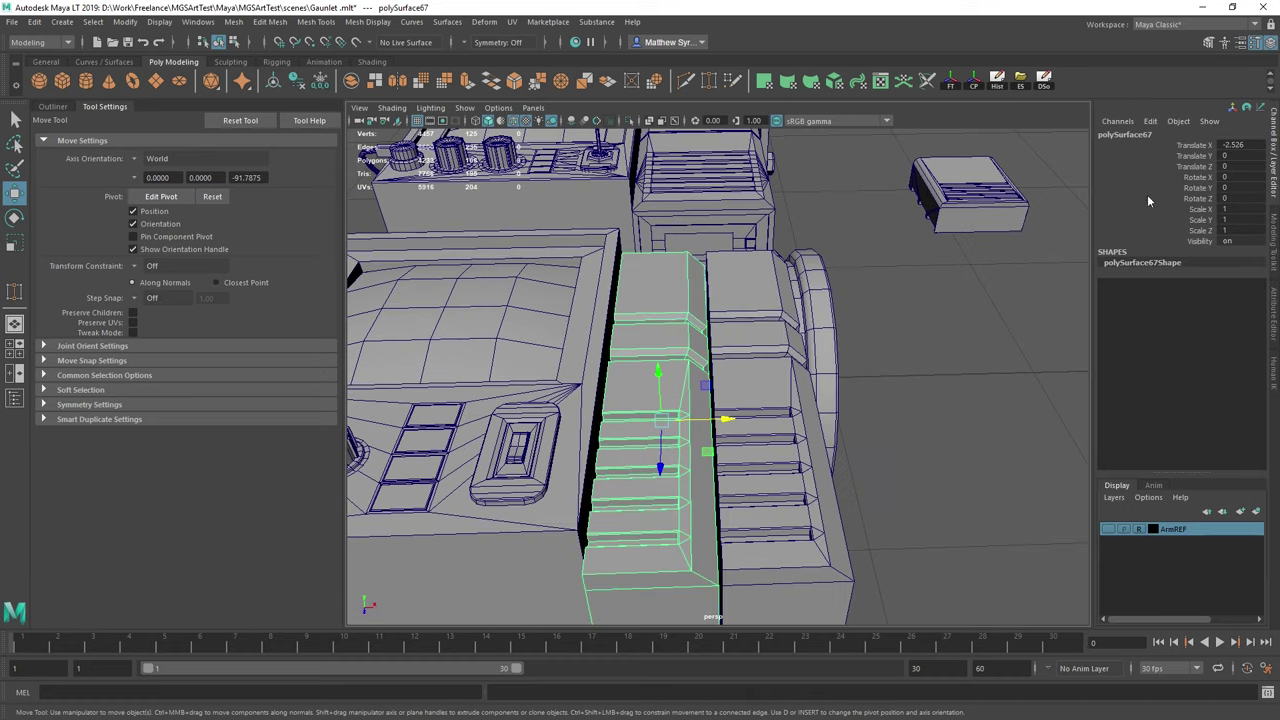
key(Return)
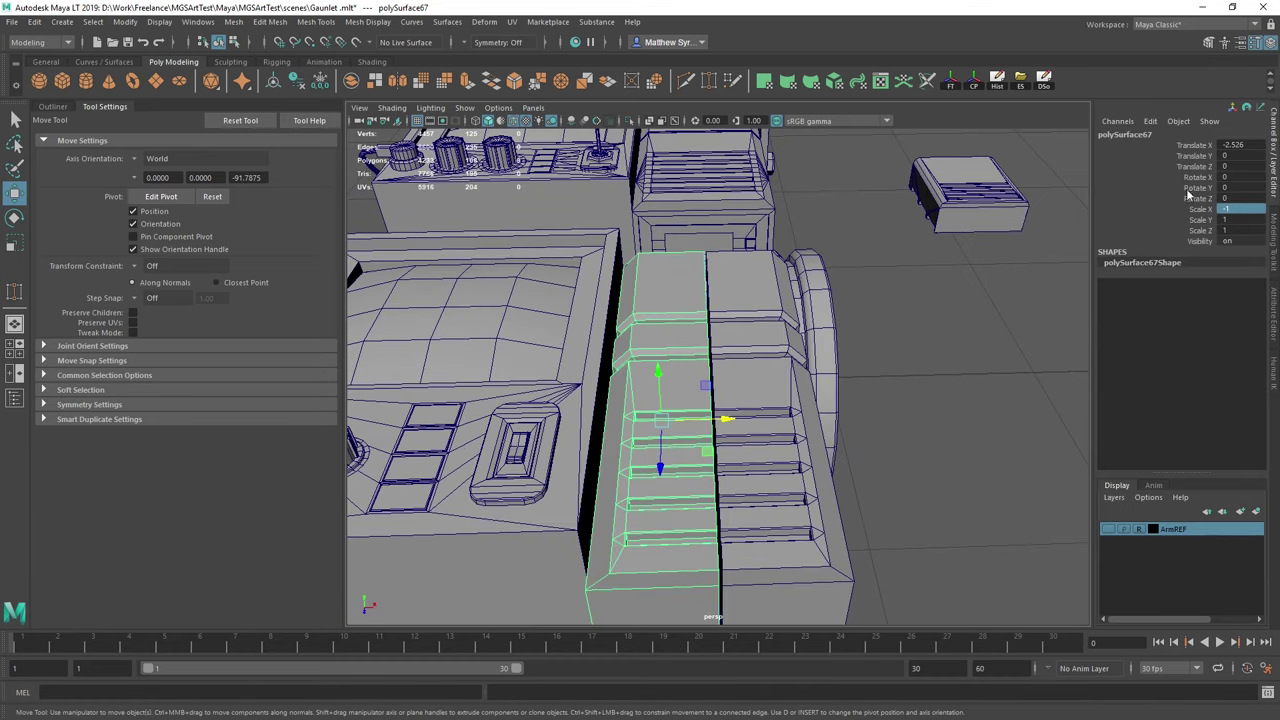
alt+drag(780, 340, 640, 385)
scroll(640, 385, up, 3)
key(d)
drag(604, 396, 685, 345)
right_drag(684, 344, 694, 606)
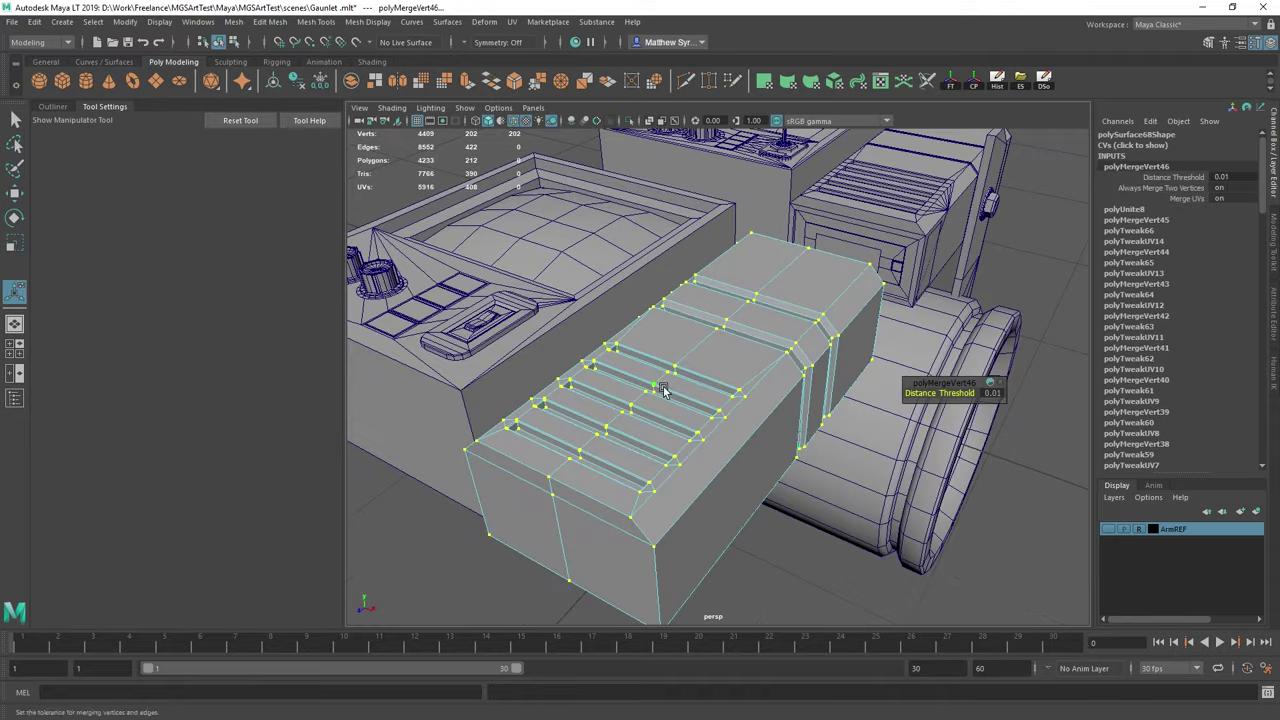
Delete the centre edge loop running lengthwise between the two joined box halves.
alt+drag(664, 391, 699, 339)
scroll(769, 371, up, 3)
right_drag(699, 339, 699, 304)
double_click(696, 337)
key(ctrl+Delete)
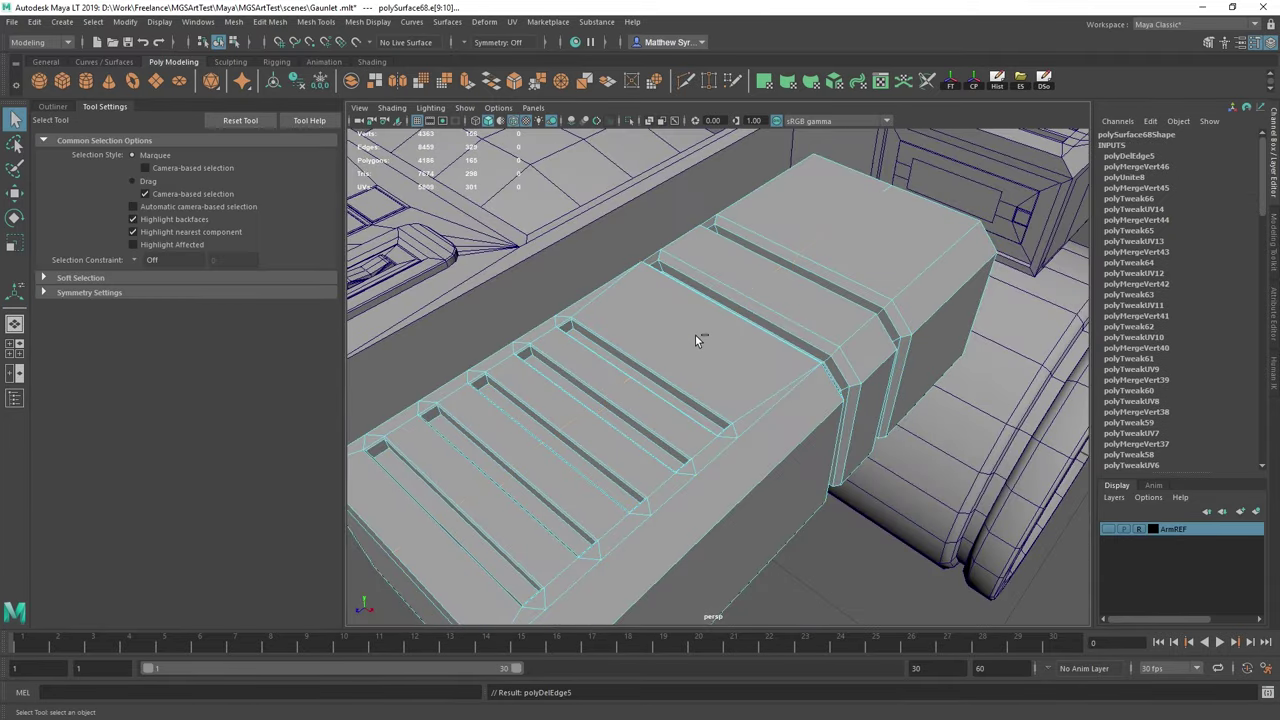
scroll(696, 337, down, 5)
alt+drag(696, 337, 645, 361)
right_drag(645, 361, 708, 343)
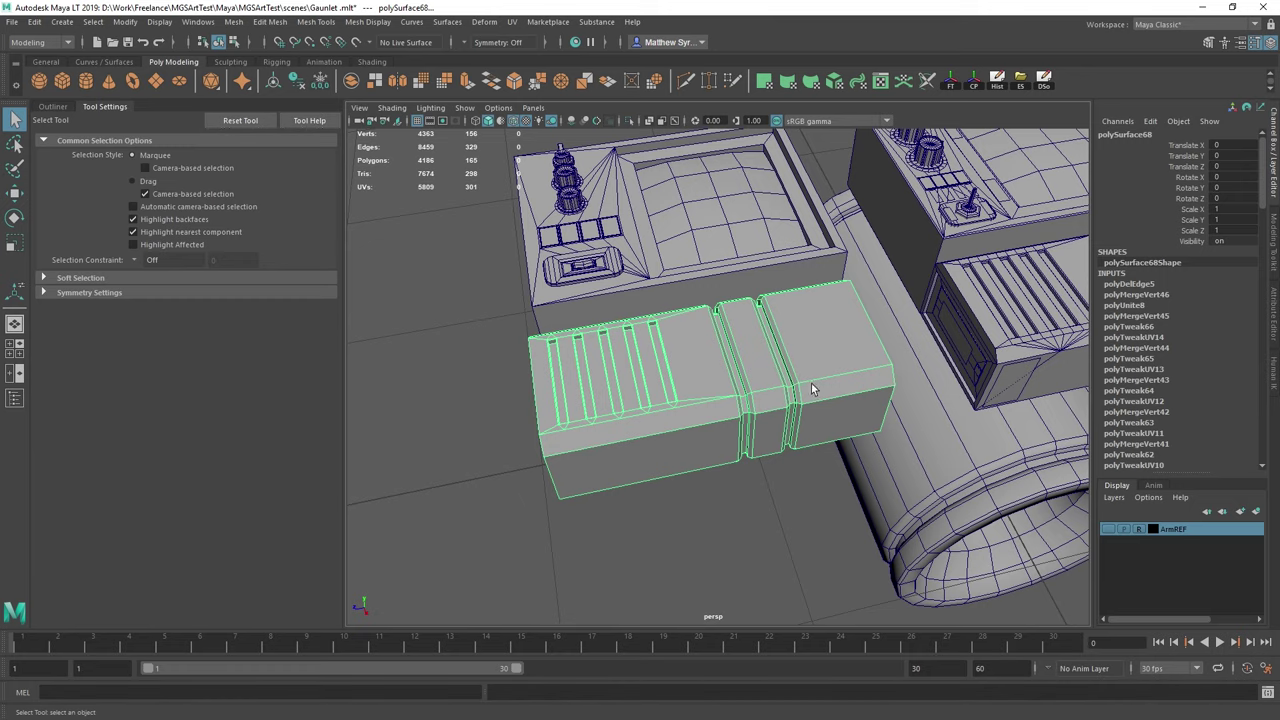
Delete the edges fanning across the box's underside from its centre vertices to the groove corners.
scroll(687, 411, down, 4)
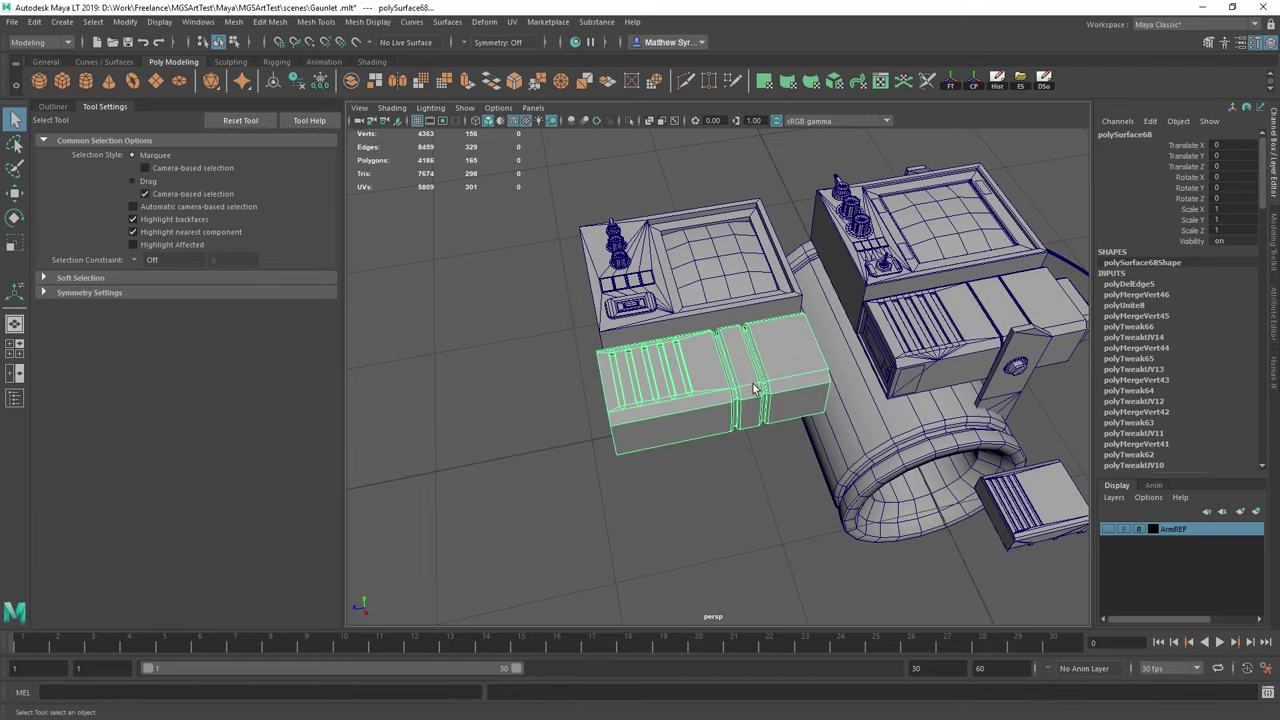
key(space)
key(space)
alt+drag(681, 415, 722, 320)
alt+middle_drag(722, 320, 719, 376)
scroll(719, 376, up, 4)
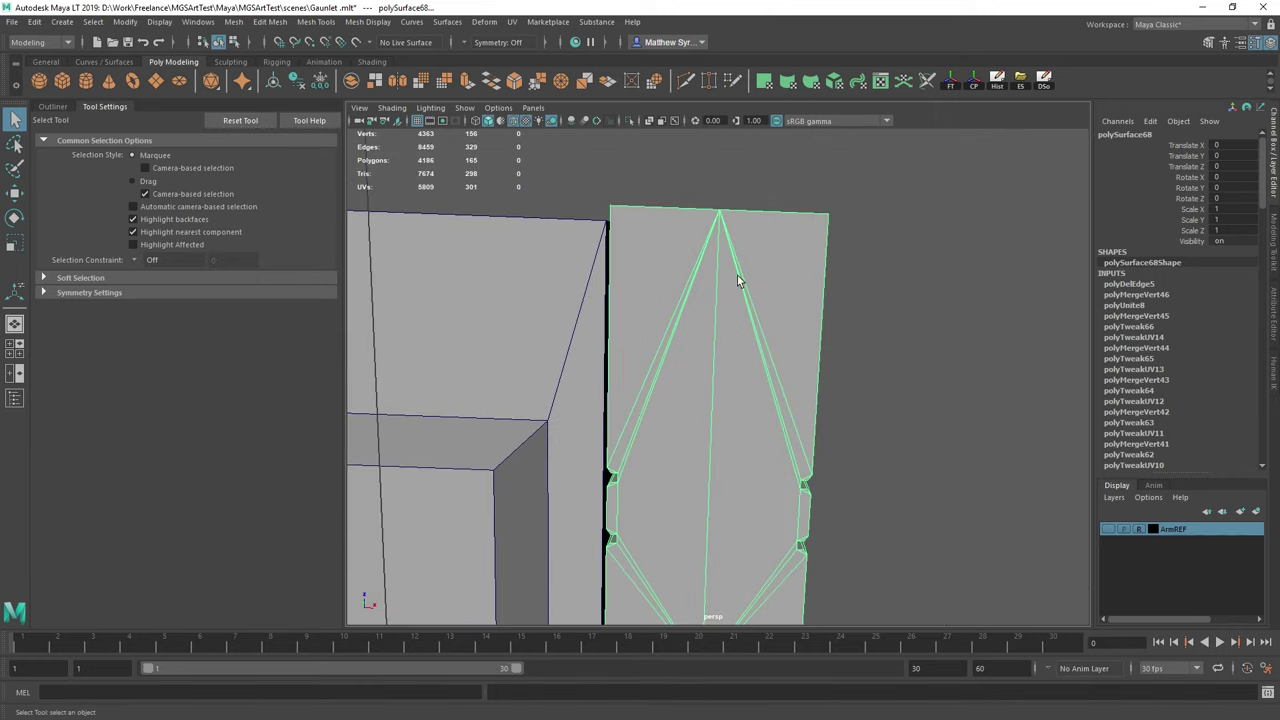
key(F10)
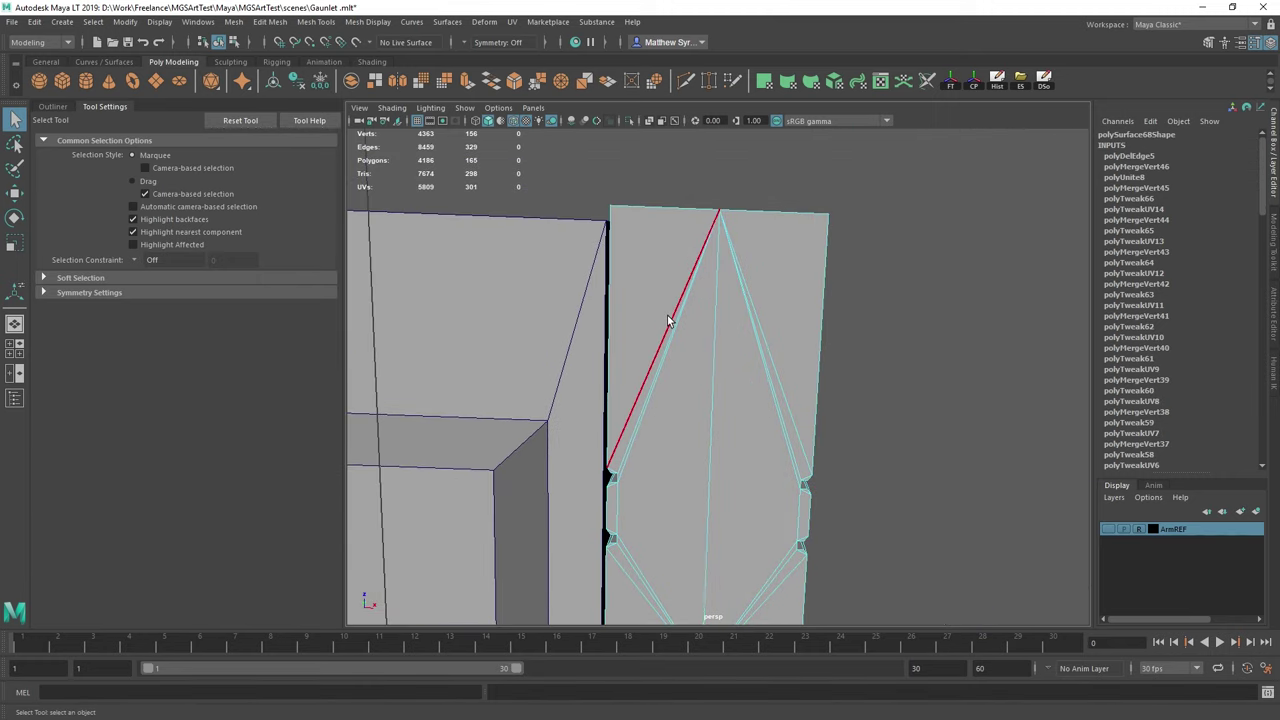
click(667, 315)
shift+click(680, 325)
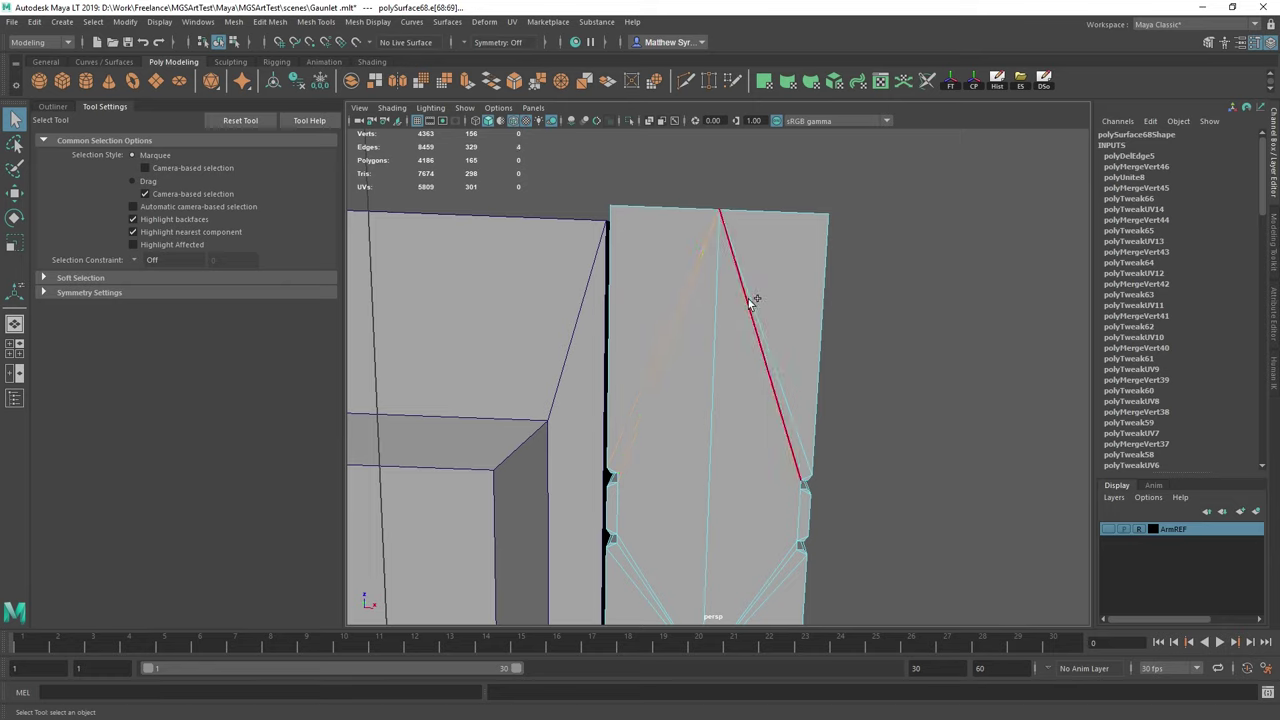
key(ctrl+Delete)
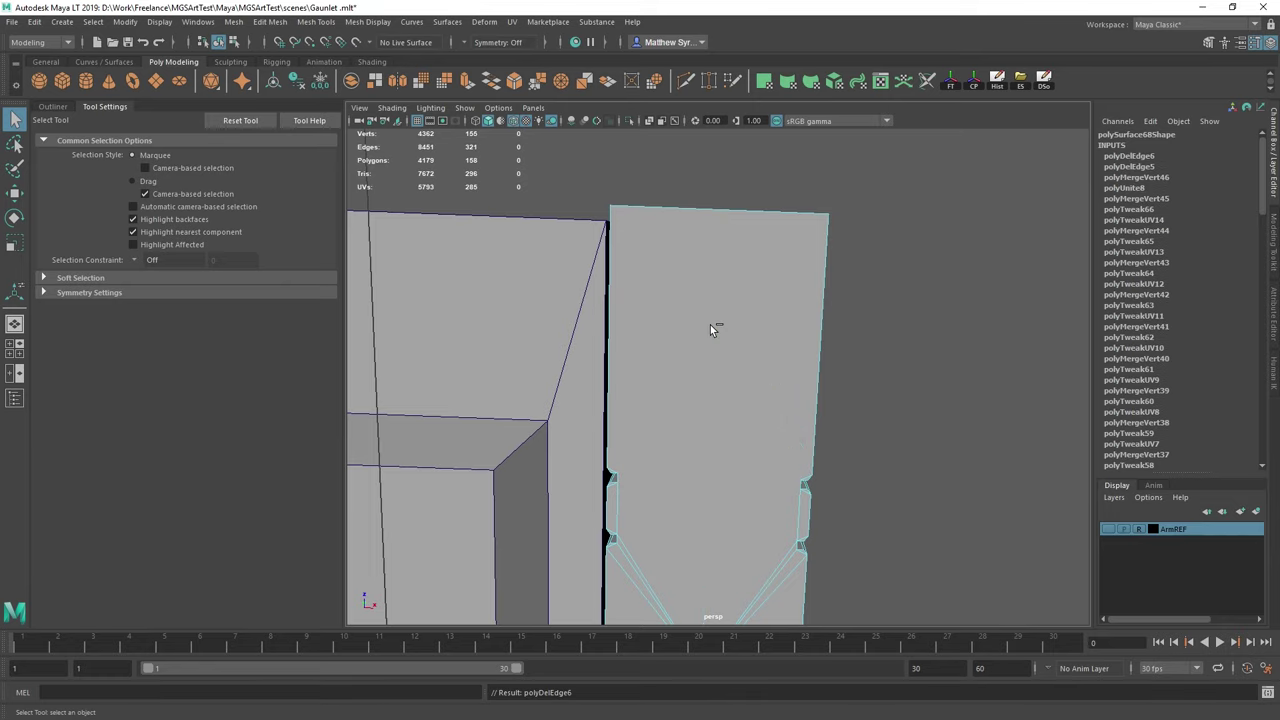
alt+middle_drag(677, 525, 682, 400)
scroll(682, 400, up, 3)
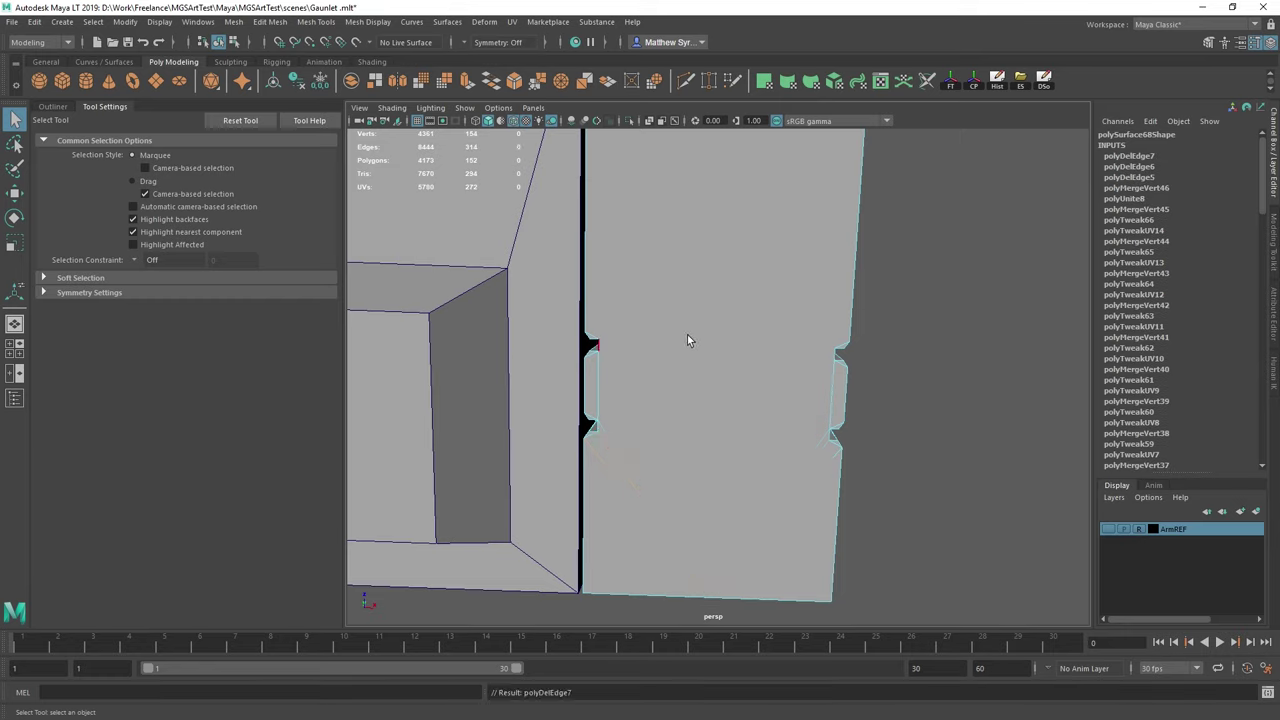
Cut two edges across the underside, connecting the opposite corners of the groove nearest the vented section.
alt+drag(687, 335, 662, 363)
mouse_move(644, 339)
right_down()
mouse_move(736, 294)
mouse_move(722, 313)
mouse_move(627, 328)
right_up()
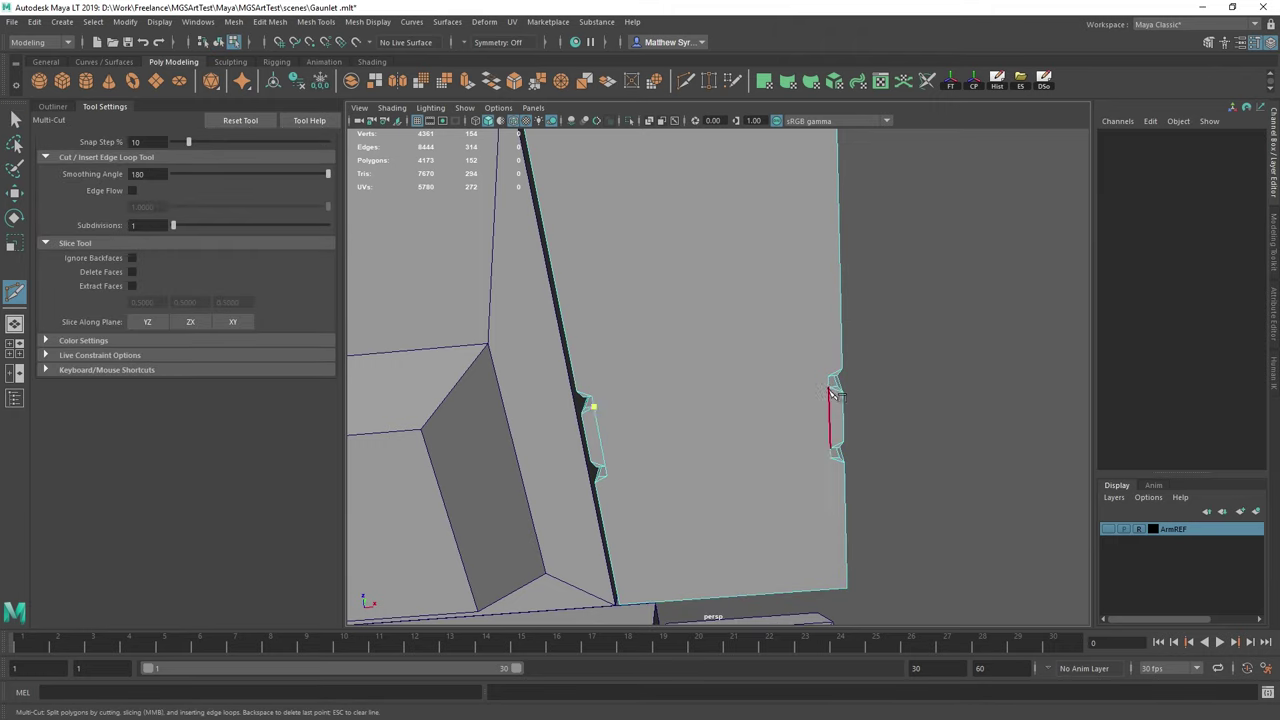
key(g)
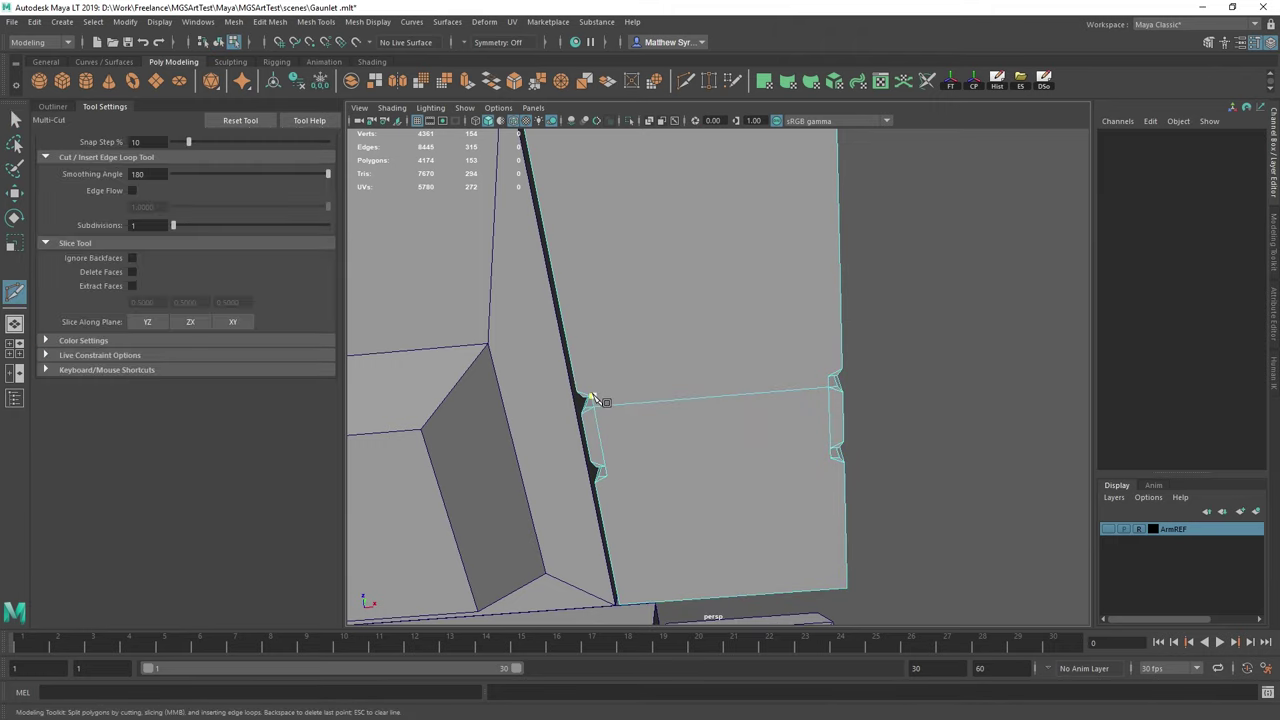
alt+drag(611, 399, 763, 380)
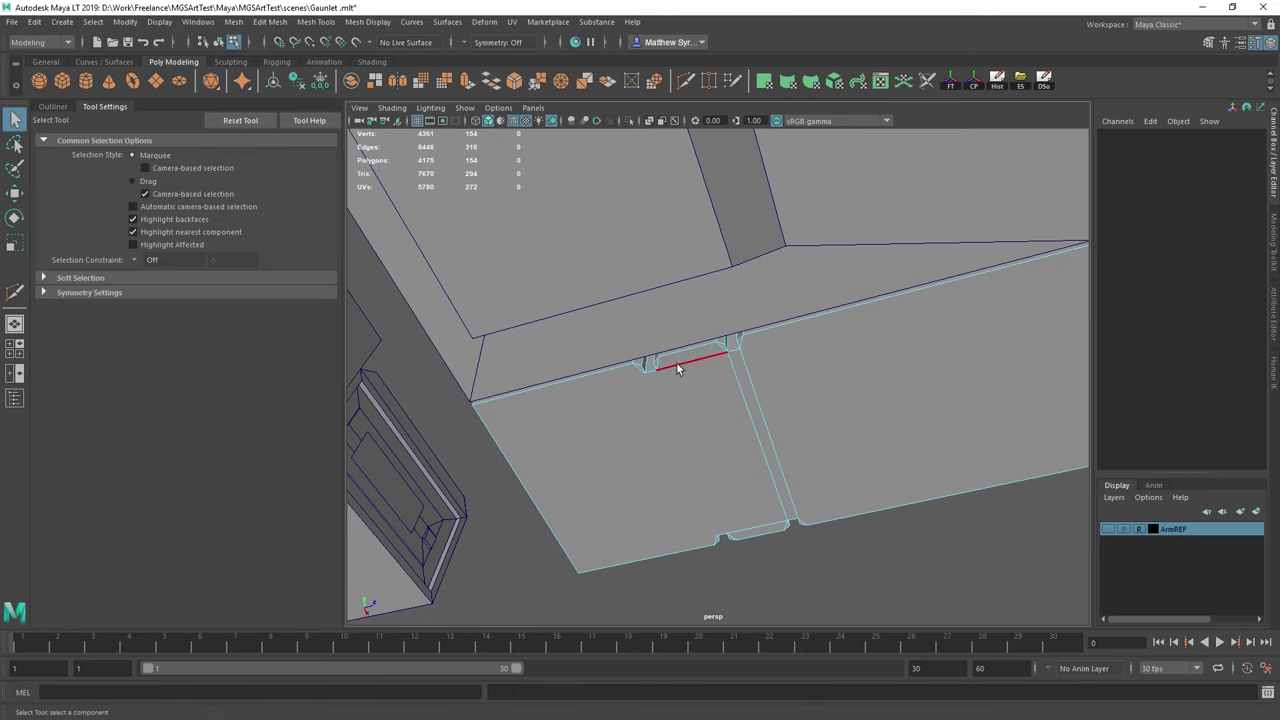
Cut two edges across the underside, connecting the opposite corners of the groove nearest the end block.
key(g)
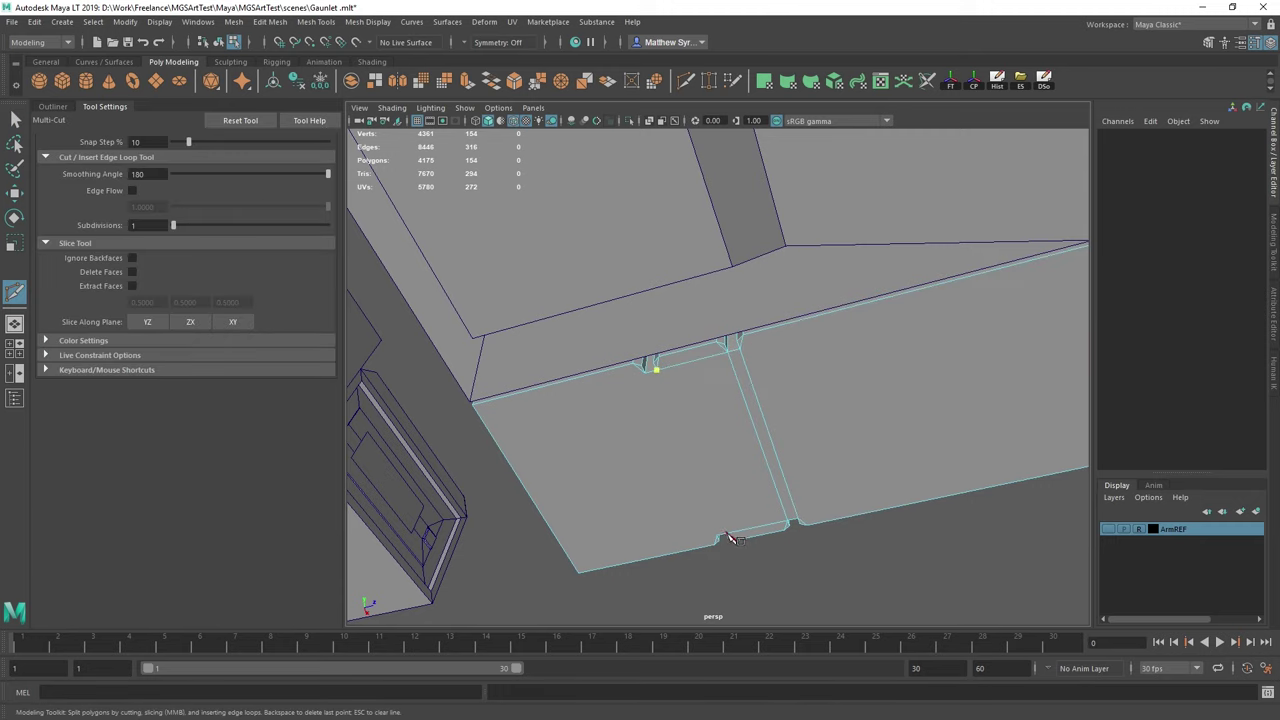
key(q)
key(g)
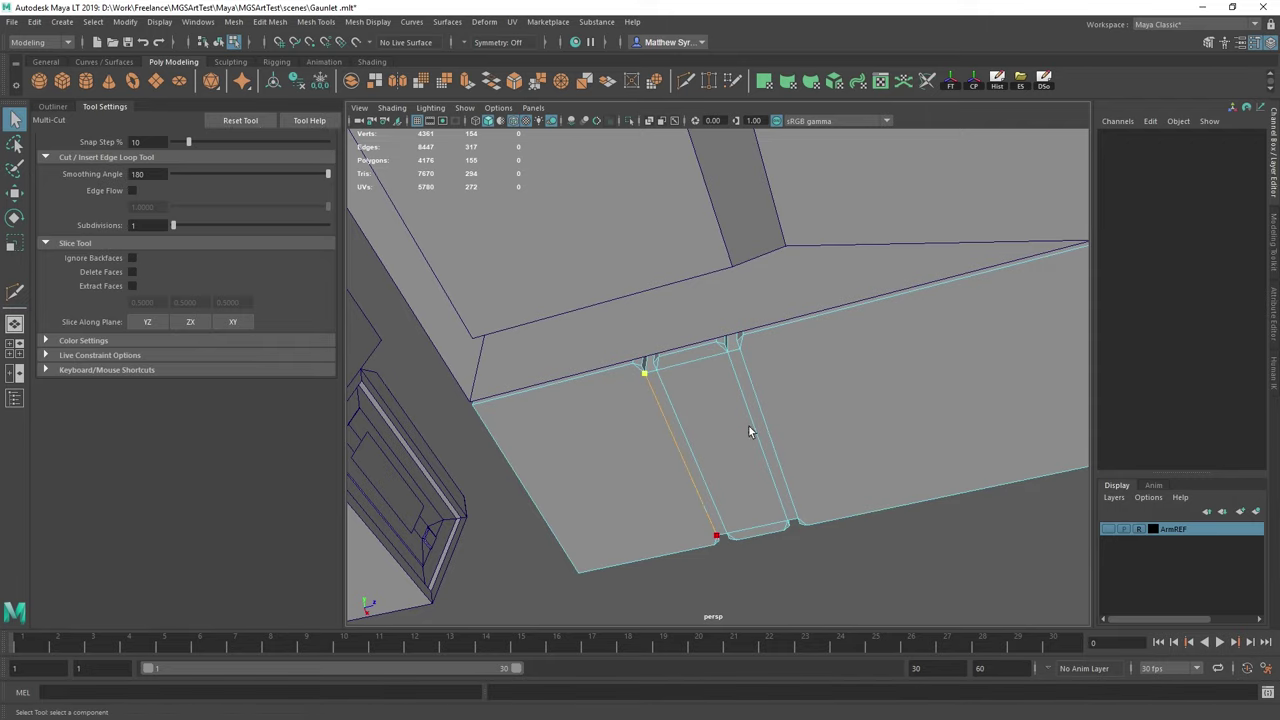
key(q)
Cut an edge on the underside from the groove's inner corner to the end block's outer corner, along the free side.
alt+drag(751, 428, 750, 372)
alt+drag(822, 296, 768, 330)
key(g)
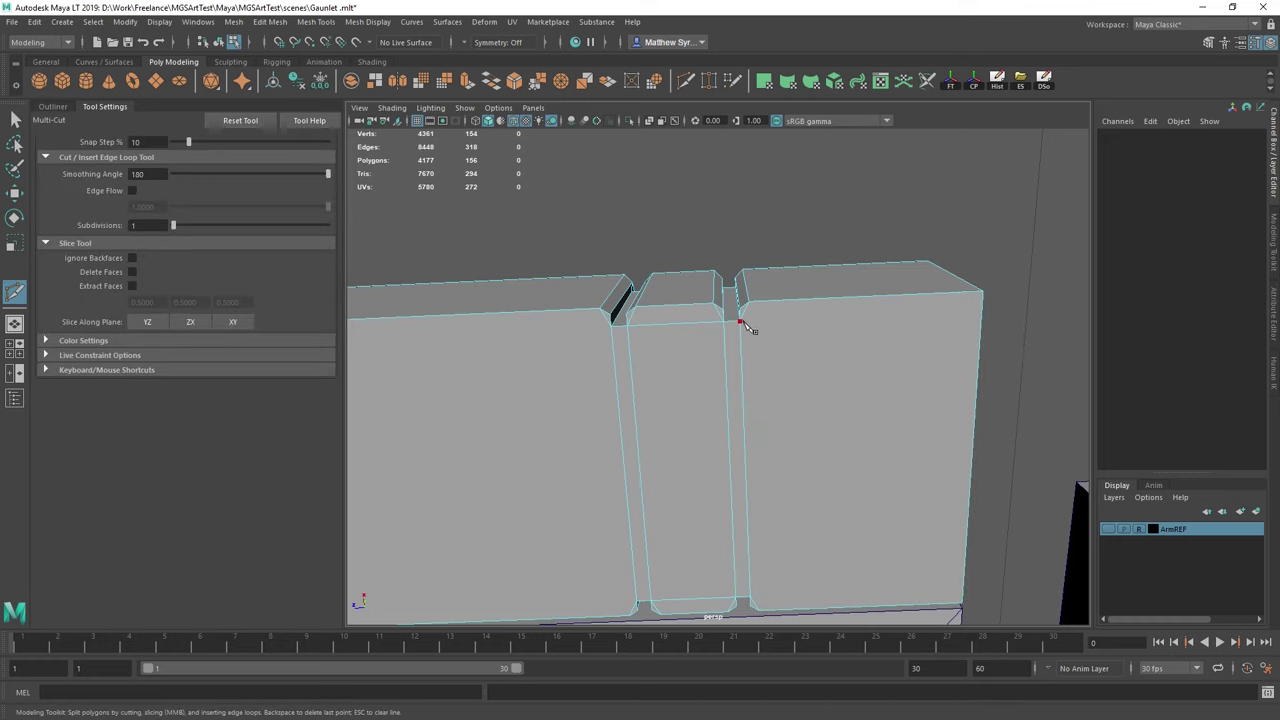
click(984, 293)
key(q)
scroll(850, 465, up, 3)
alt+middle_drag(850, 470, 849, 328)
key(g)
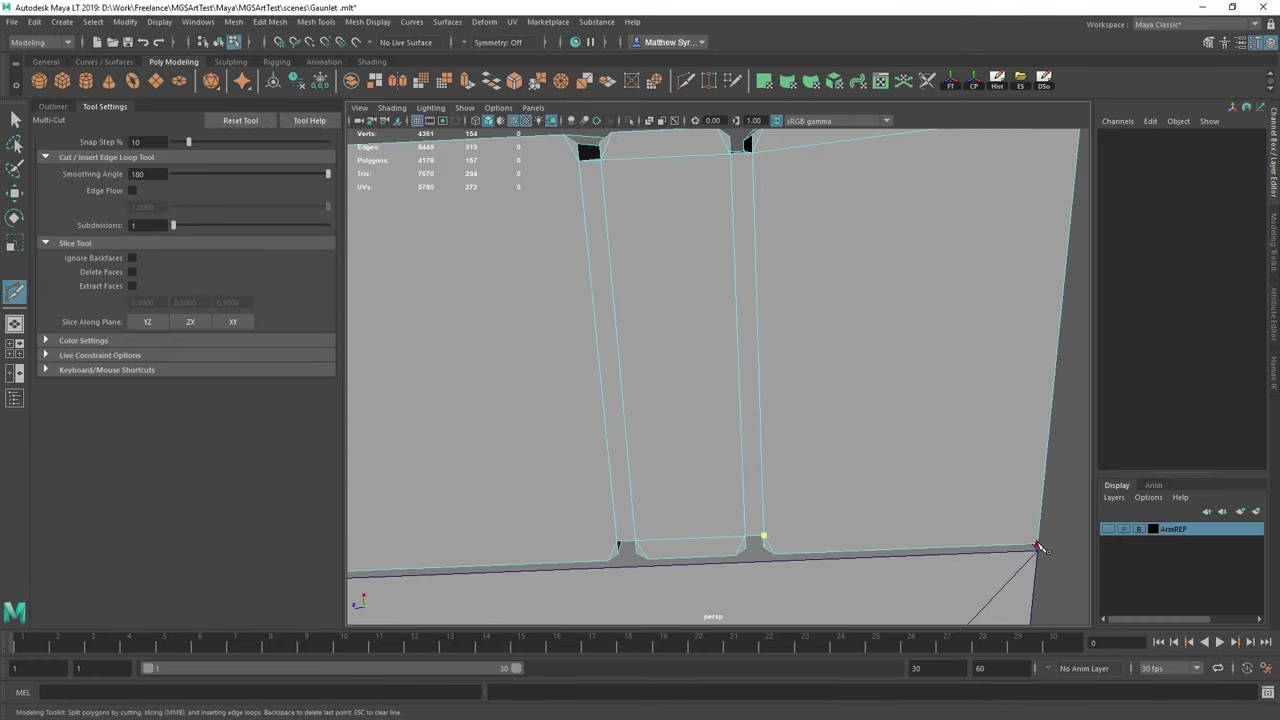
click(1040, 548)
key(q)
alt+drag(1009, 512, 787, 327)
alt+drag(872, 384, 863, 334)
key(ctrl+z)
Cut an underside edge from the groove's inner corner to the end block's other corner, beside the neighbouring box.
key(g)
scroll(850, 370, up, 3)
alt+drag(803, 482, 727, 348)
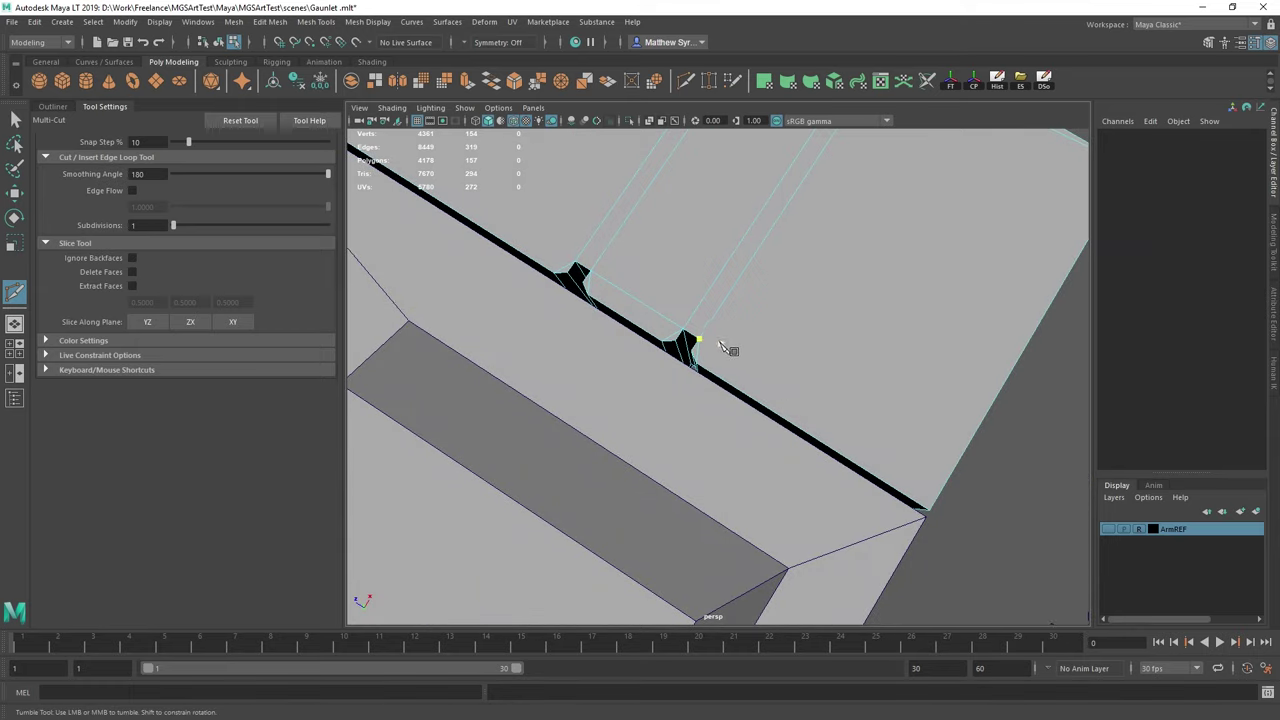
click(930, 512)
key(q)
Cut two underside edges from the other groove's inner corners to the two outer corners of the vented section.
alt+middle_drag(644, 248, 764, 381)
key(g)
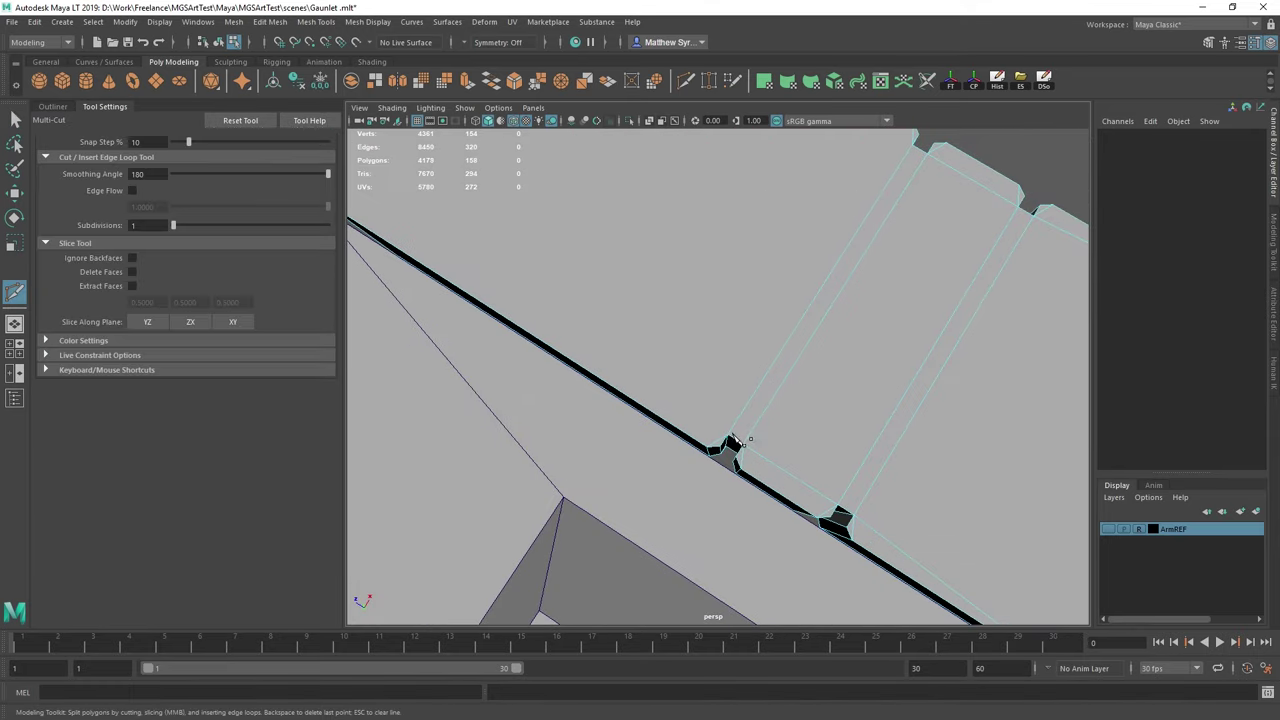
alt+middle_drag(560, 222, 998, 369)
alt+right_drag(998, 369, 877, 346)
alt+middle_drag(877, 346, 812, 347)
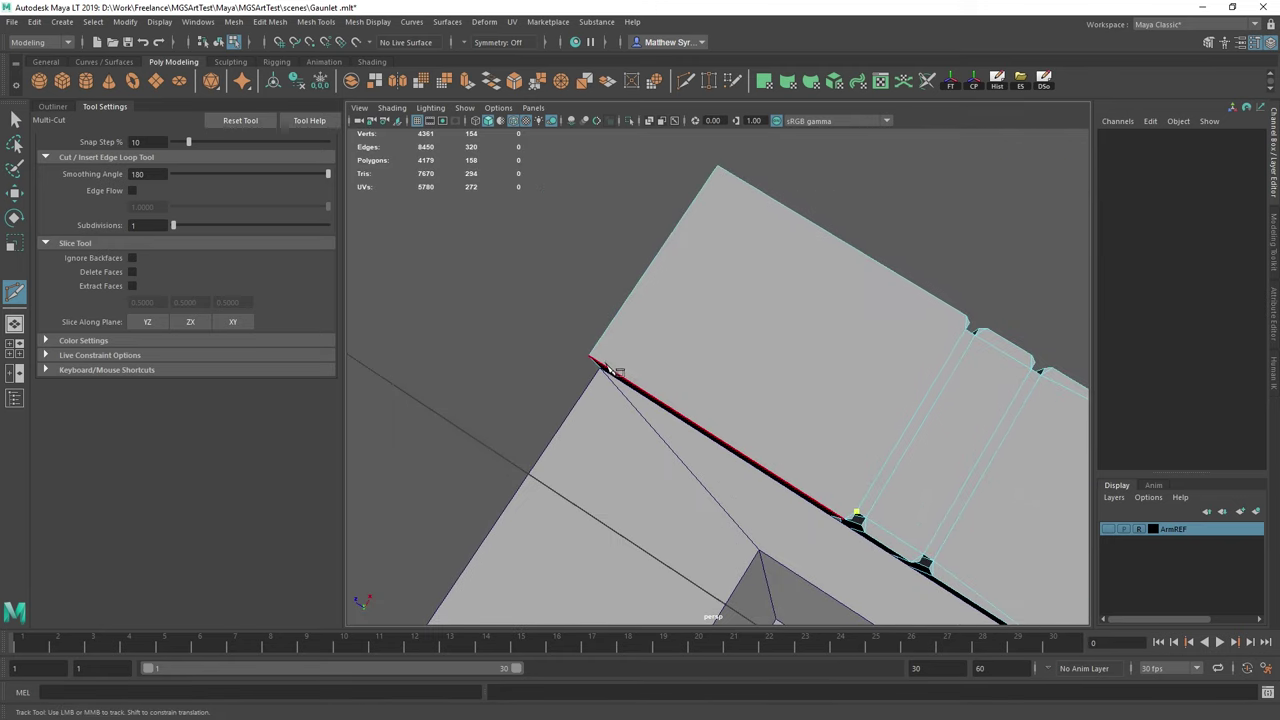
key(q)
key(g)
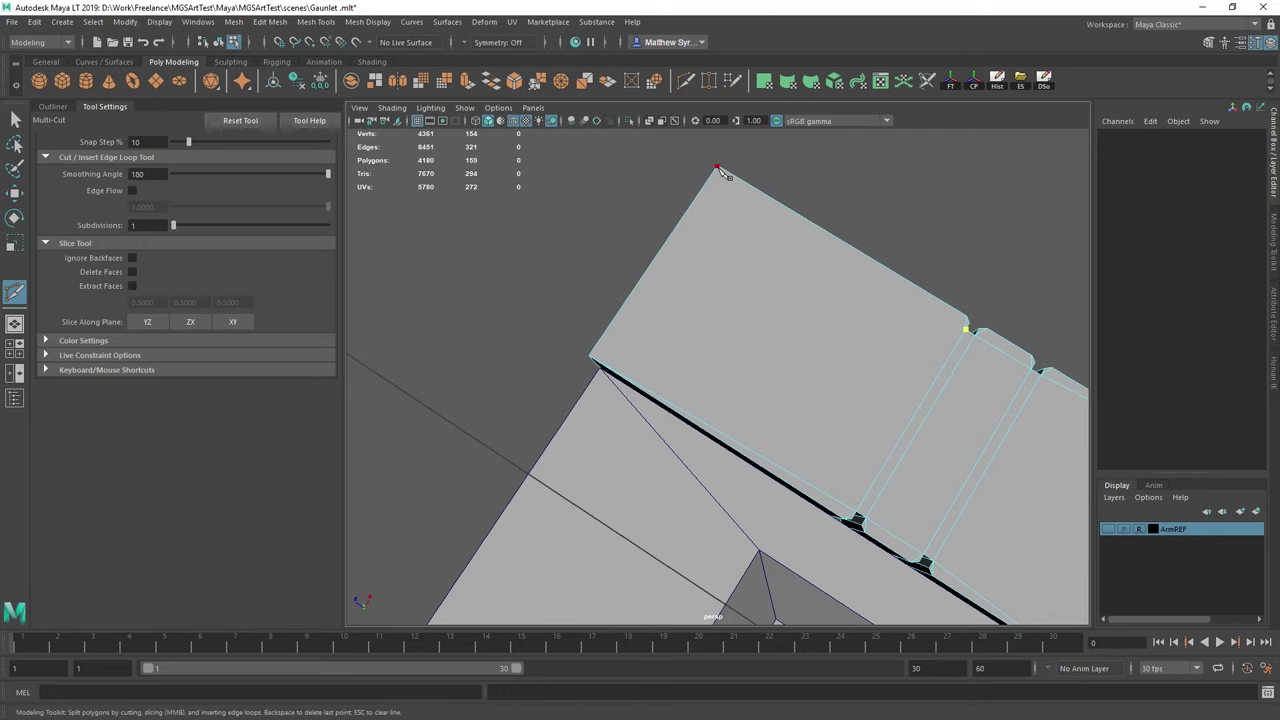
key(q)
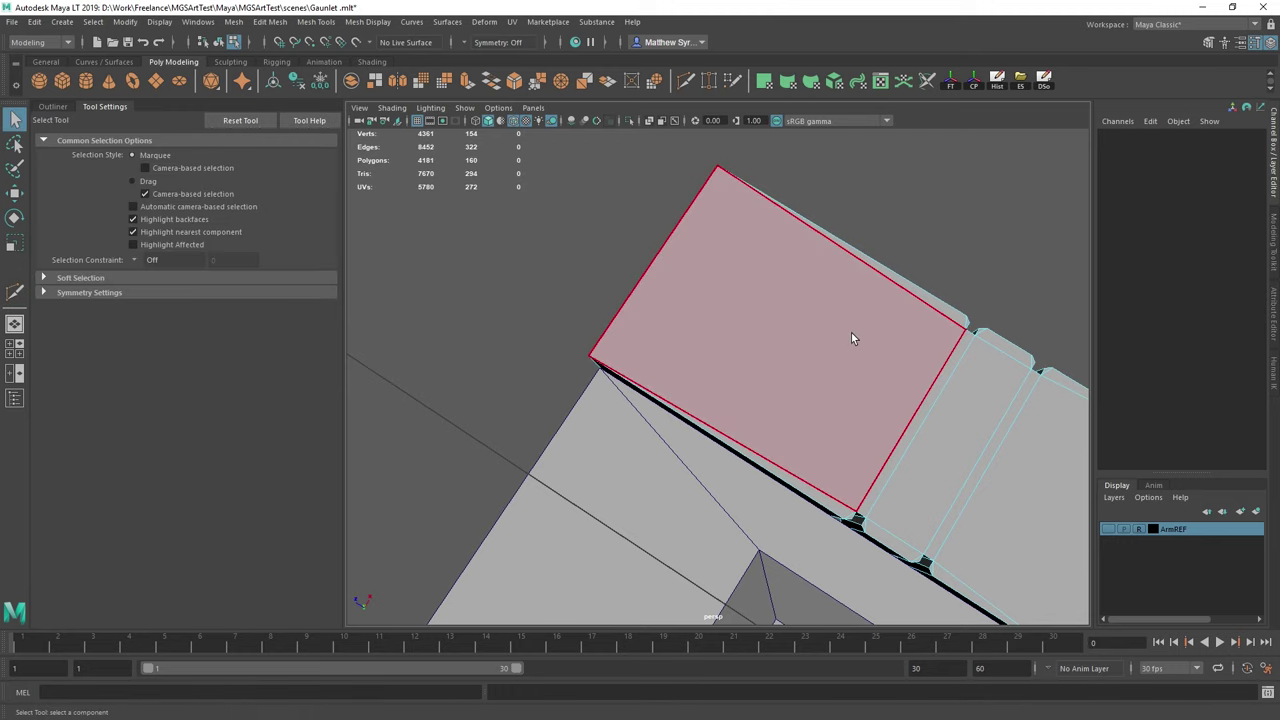
Return to object mode and examine the finished side box beside the gauntlet's other parts from several angles.
alt+middle_drag(860, 338, 793, 323)
alt+drag(793, 323, 736, 312)
key(w)
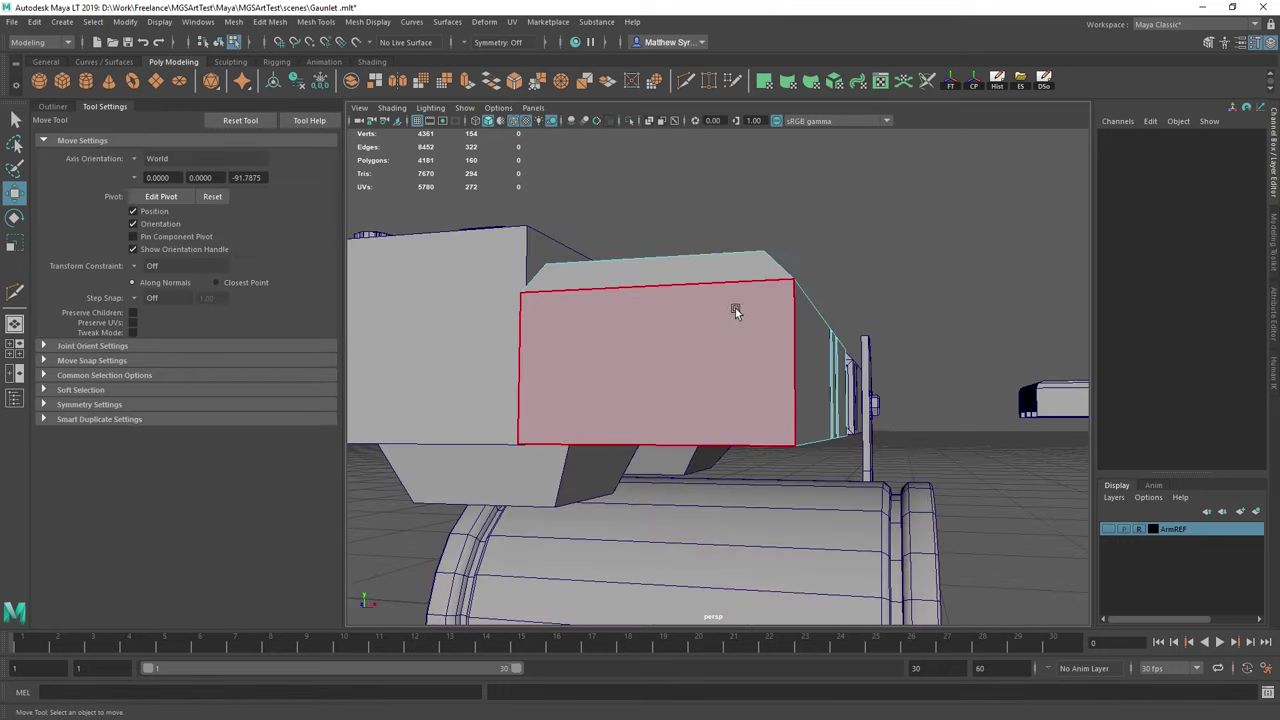
right_drag(736, 312, 788, 284)
alt+drag(748, 354, 660, 450)
alt+middle_drag(805, 290, 657, 420)
alt+drag(930, 225, 919, 372)
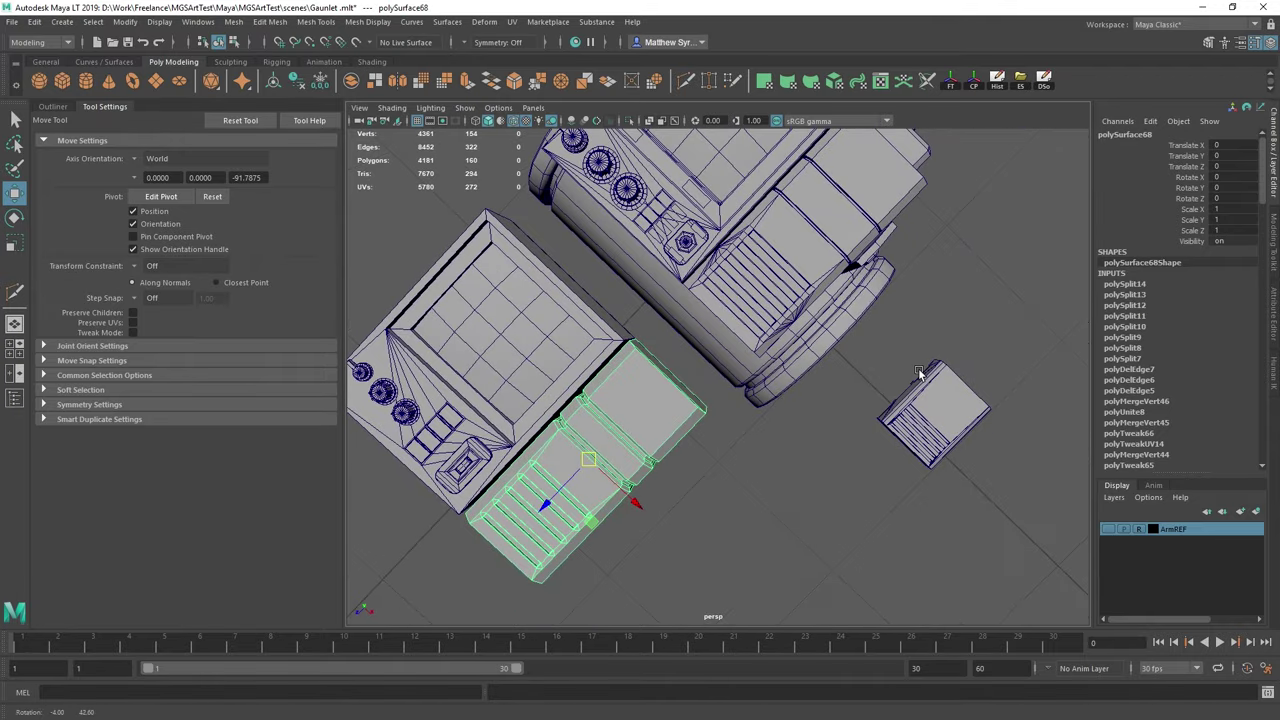
alt+middle_drag(528, 450, 686, 380)
alt+drag(926, 440, 712, 332)
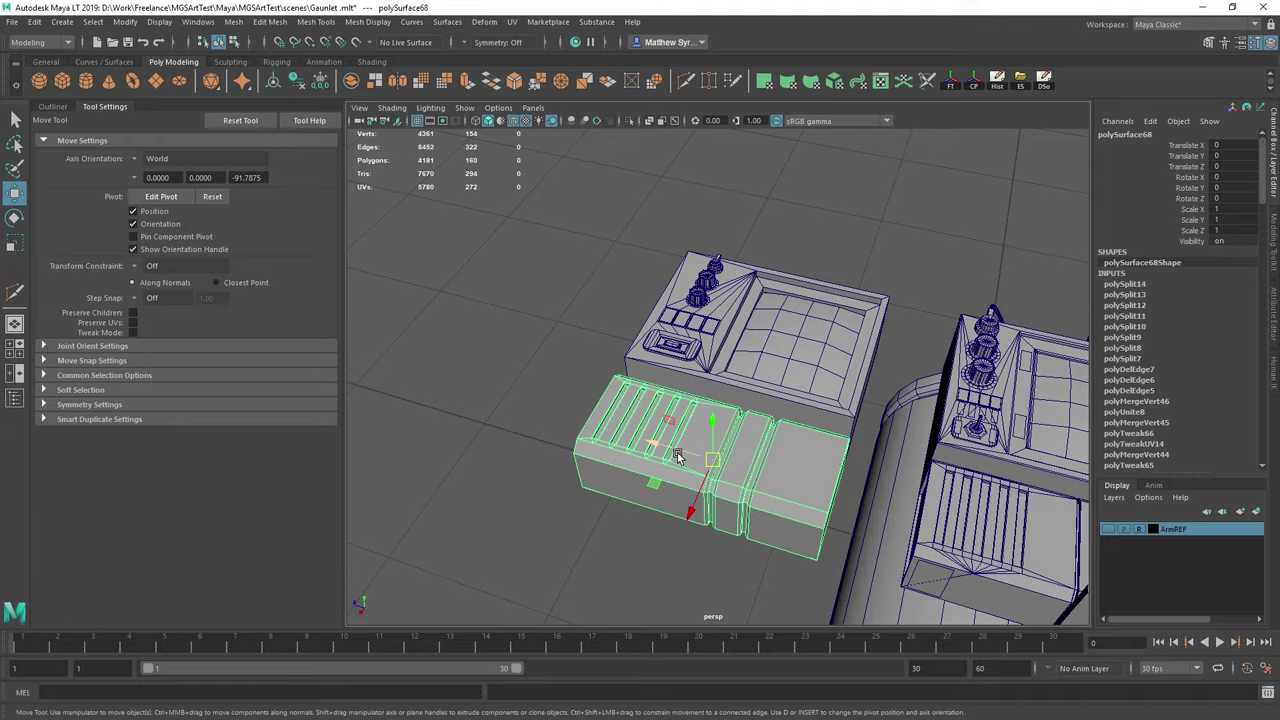
alt+drag(746, 348, 775, 388)
alt+middle_drag(940, 440, 791, 423)
alt+drag(791, 423, 766, 437)
alt+middle_drag(766, 437, 786, 383)
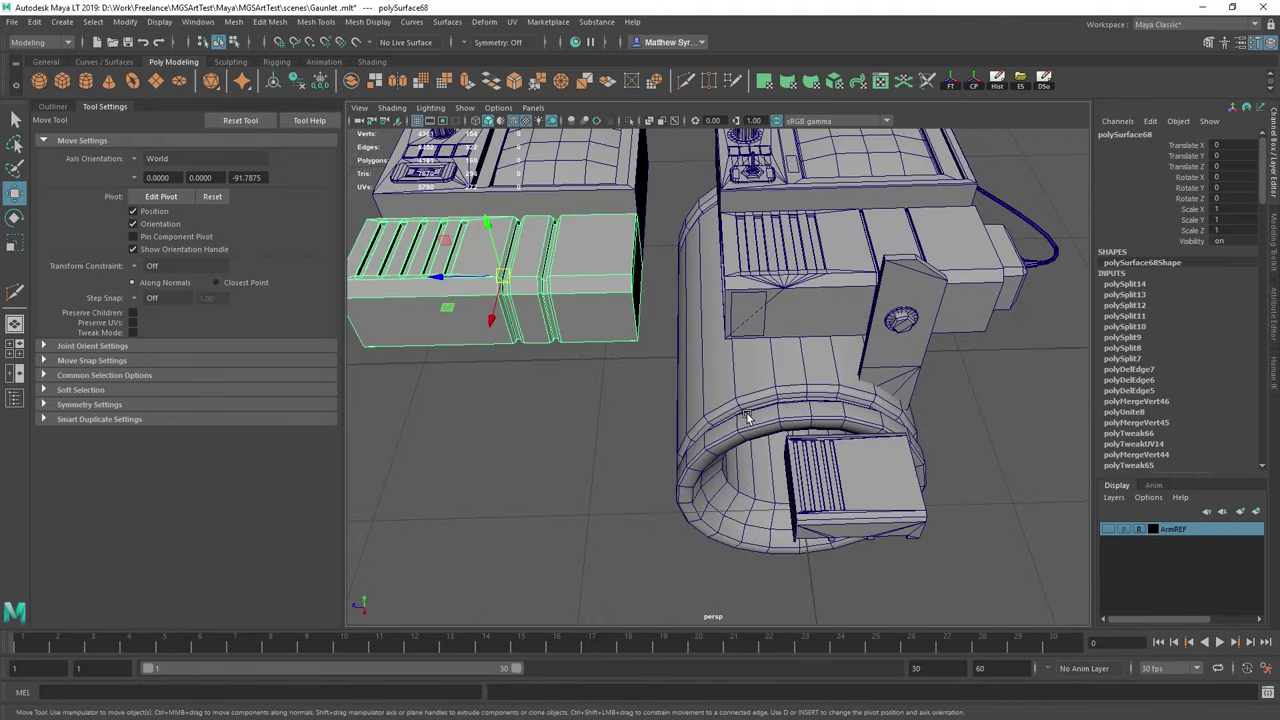
alt+drag(733, 438, 755, 396)
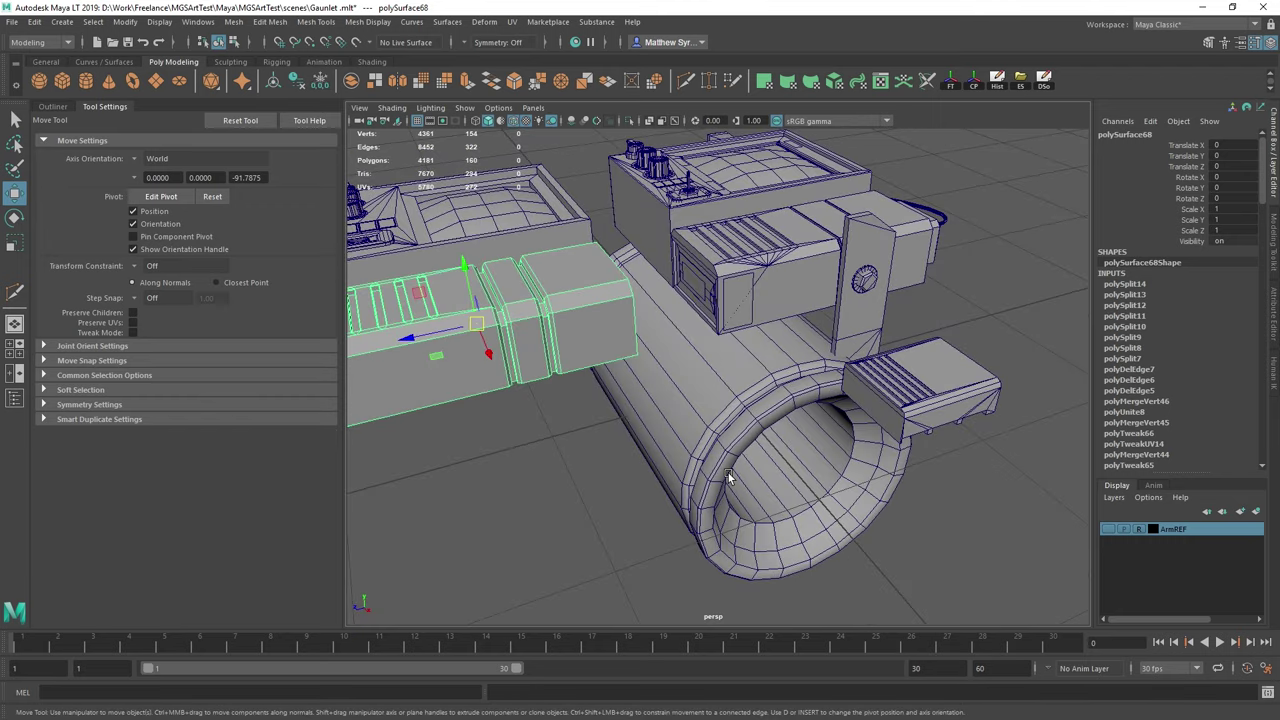
scroll(848, 243, down, 5)
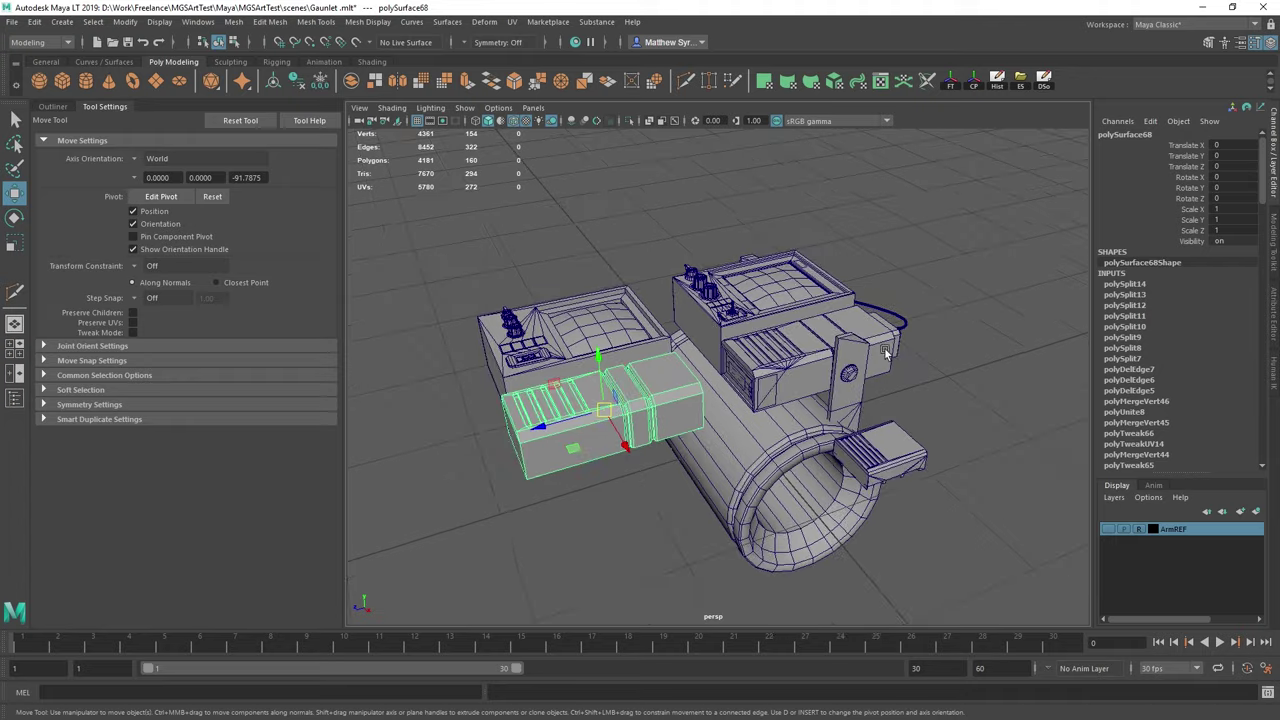
alt+drag(886, 349, 695, 374)
alt+middle_drag(650, 347, 689, 397)
alt+drag(689, 397, 831, 496)
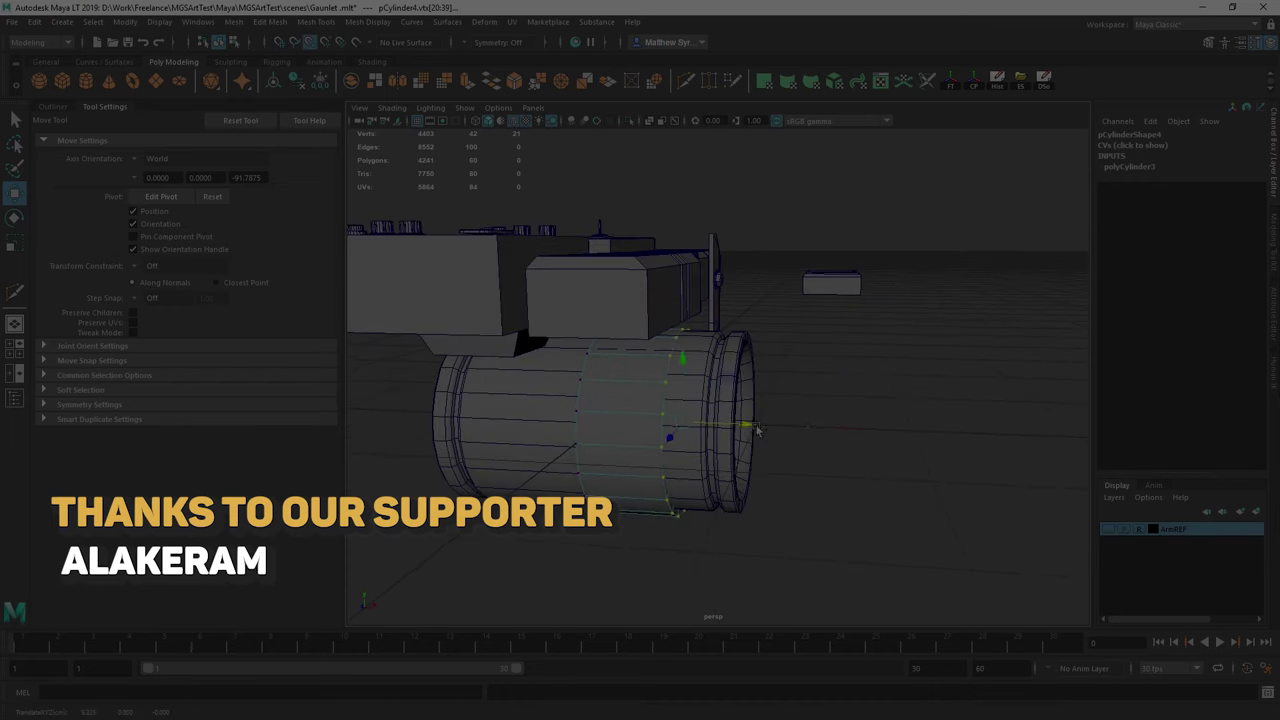
Move the cylinder clear of the barrel's open end and delete the cap that faces the barrel.
right_drag(740, 338, 820, 340)
drag(735, 472, 900, 478)
alt+drag(742, 406, 651, 342)
click(651, 342)
alt+drag(675, 426, 751, 366)
click(751, 366)
right_drag(751, 366, 690, 366)
alt+drag(690, 366, 780, 363)
click(752, 387)
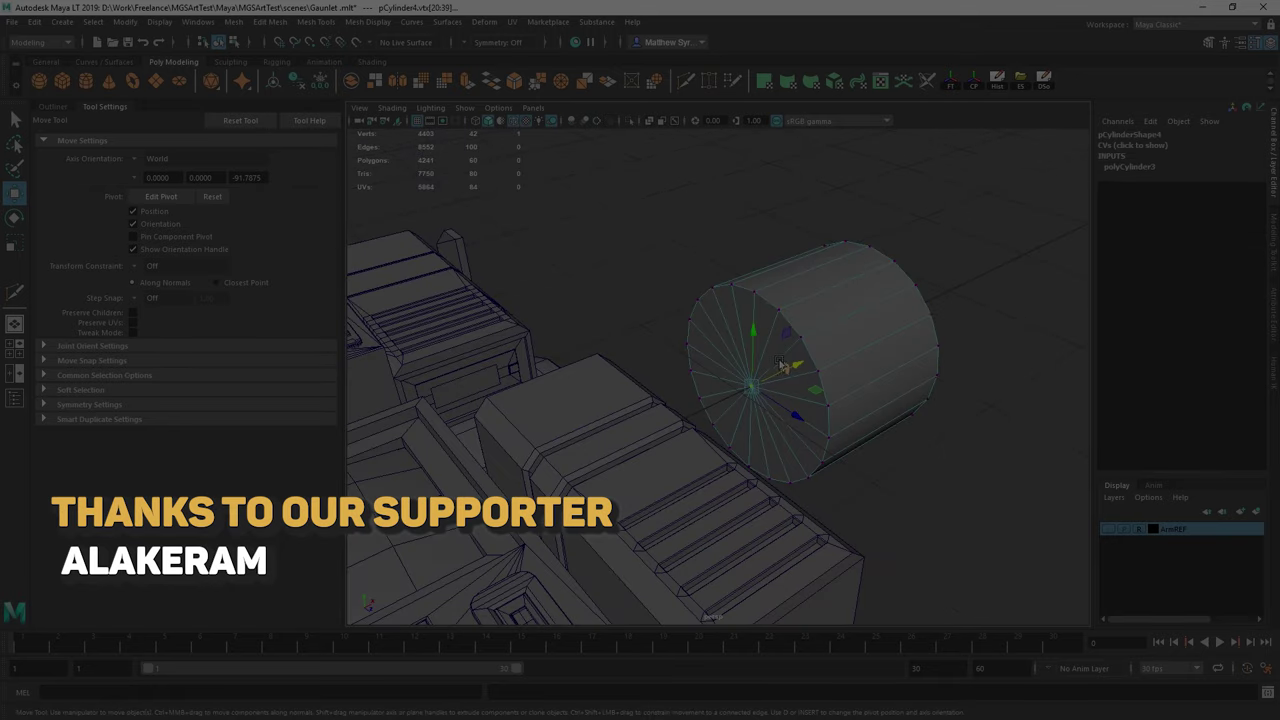
key(Delete)
Extrude the cylinder's outward-facing cap into a stepped rim with a hollow bore and delete the leftover centre faces.
alt+drag(783, 430, 697, 383)
right_drag(697, 383, 697, 335)
double_click(694, 370)
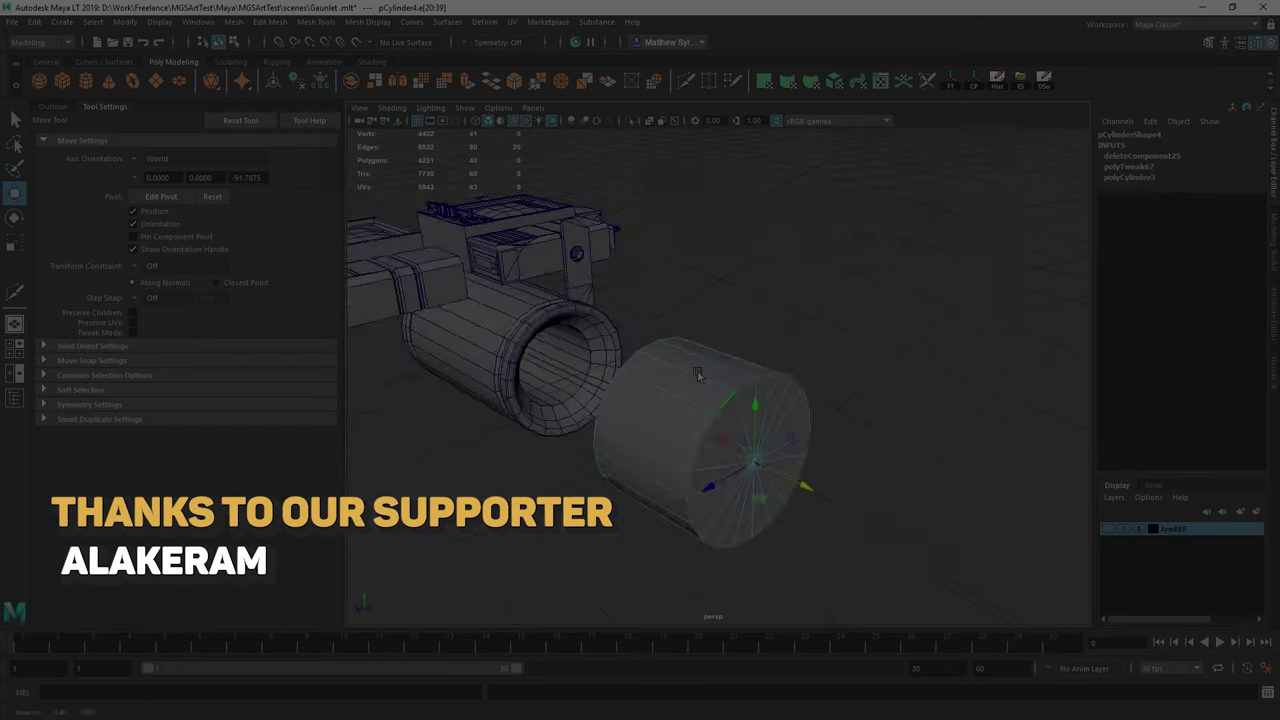
alt+drag(694, 370, 765, 404)
key(q)
click(719, 397)
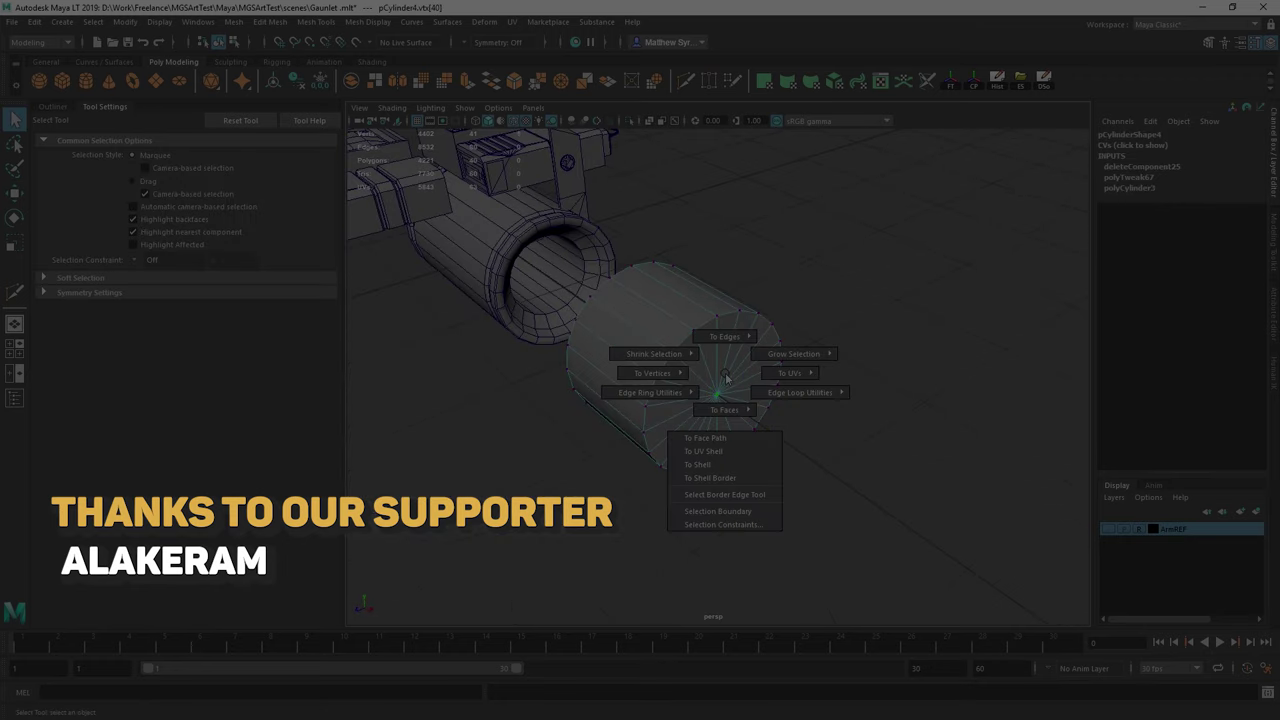
click(720, 387)
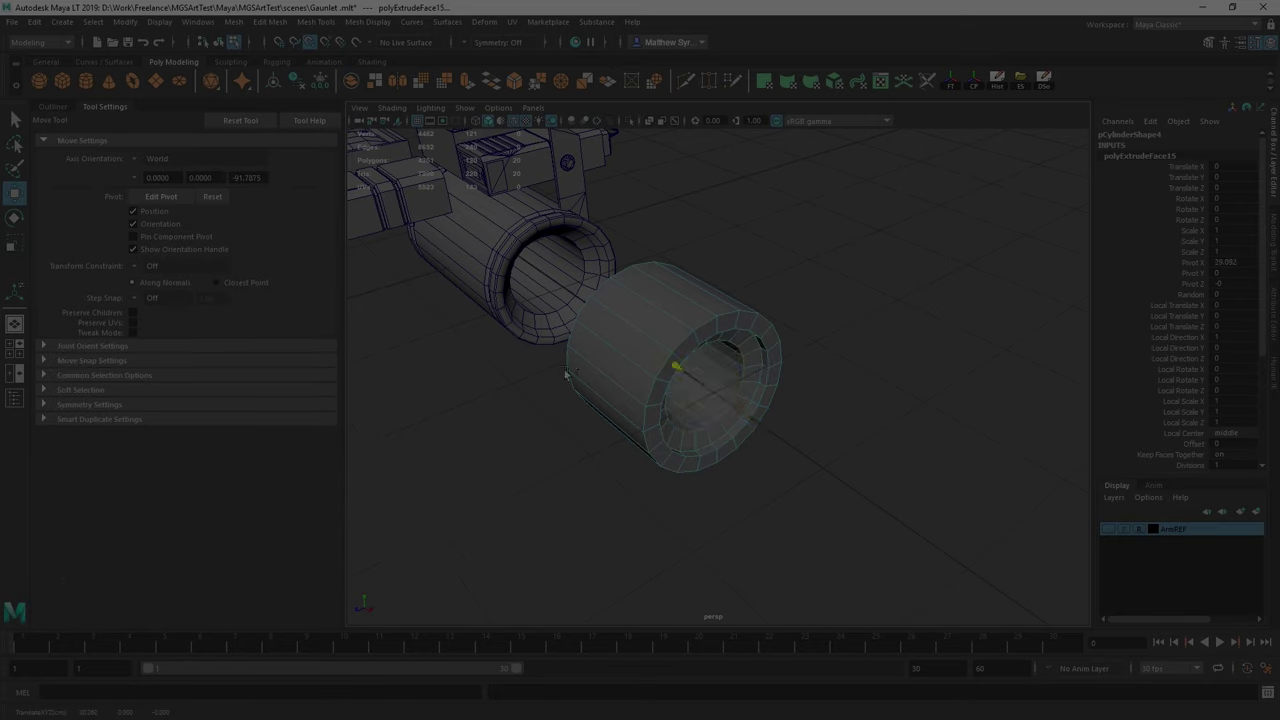
key(Delete)
alt+drag(566, 374, 700, 350)
scroll(686, 345, down, 4)
scroll(686, 345, up, 4)
right_drag(600, 368, 638, 340)
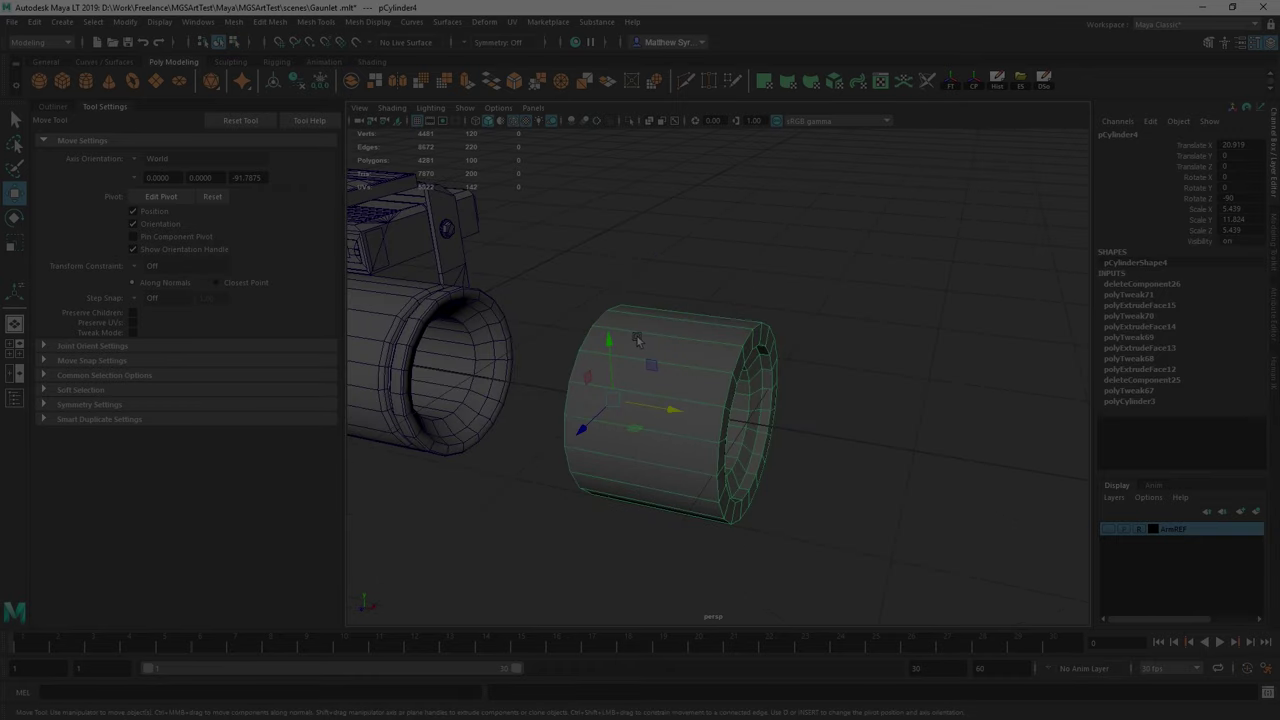
Insert two edge loops around the cylinder's outer wall and move them towards the rim end.
shift+right_drag(717, 324, 648, 326)
alt+drag(650, 345, 672, 345)
click(670, 366)
click(700, 400)
key(w)
drag(752, 425, 796, 430)
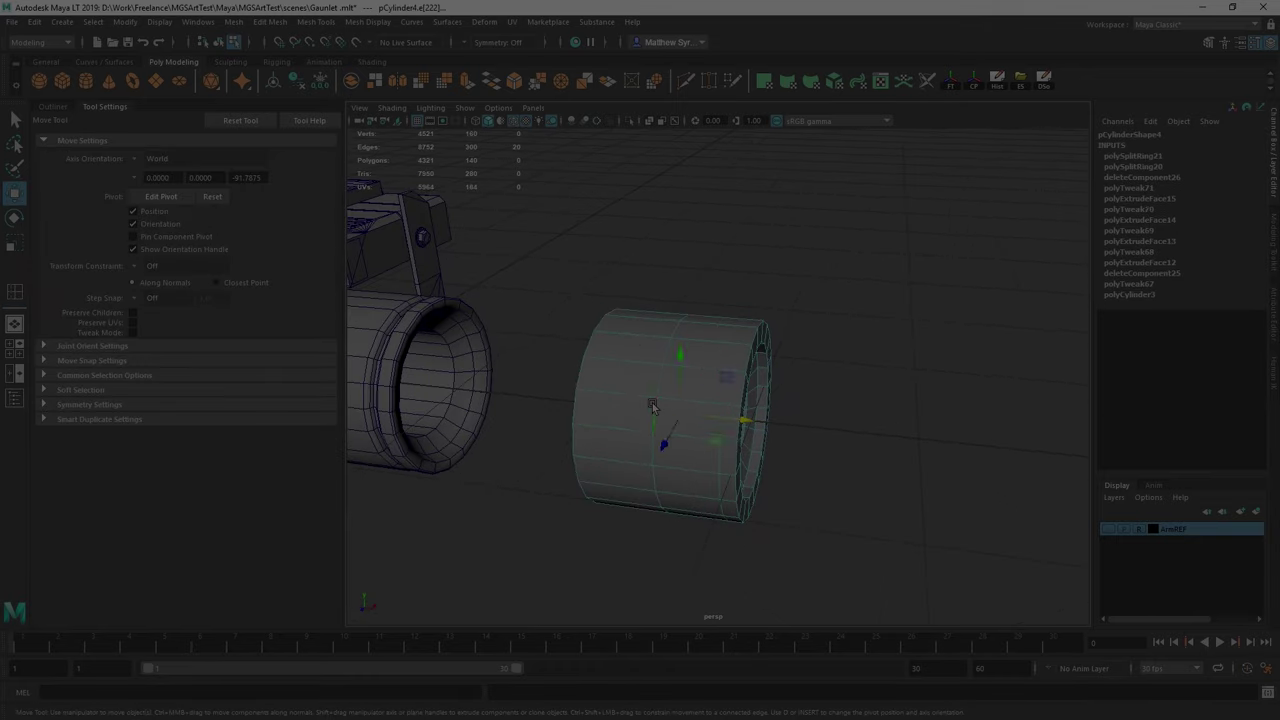
middle_drag(652, 404, 706, 408)
Extrude the face ring between the two edge loops and scale it inward to form a groove.
key(q)
alt+drag(733, 358, 714, 362)
ctrl+right_drag(719, 397, 718, 429)
shift+right_drag(720, 369, 711, 409)
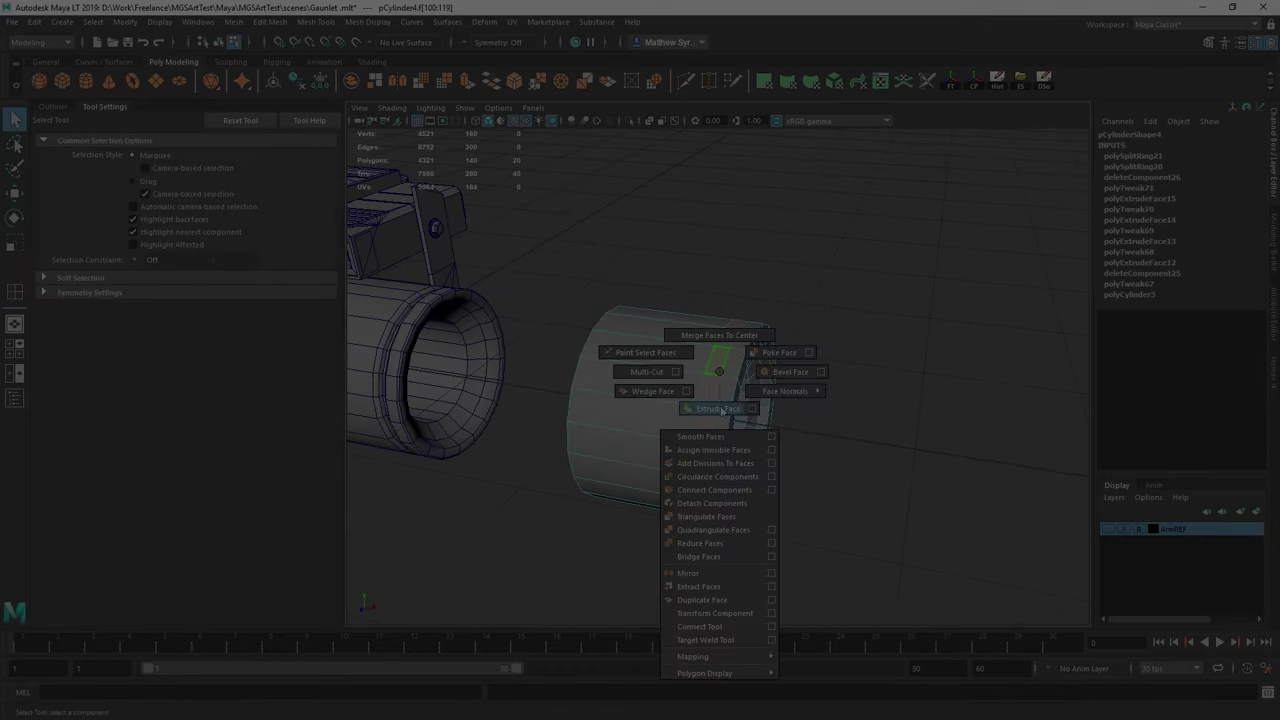
key(r)
In the top view, select the groove's side vertices and scale them along the cylinder's axis to straighten its walls.
alt+drag(715, 400, 690, 420)
alt+drag(640, 420, 725, 366)
key(q)
right_drag(706, 390, 650, 388)
key(space)
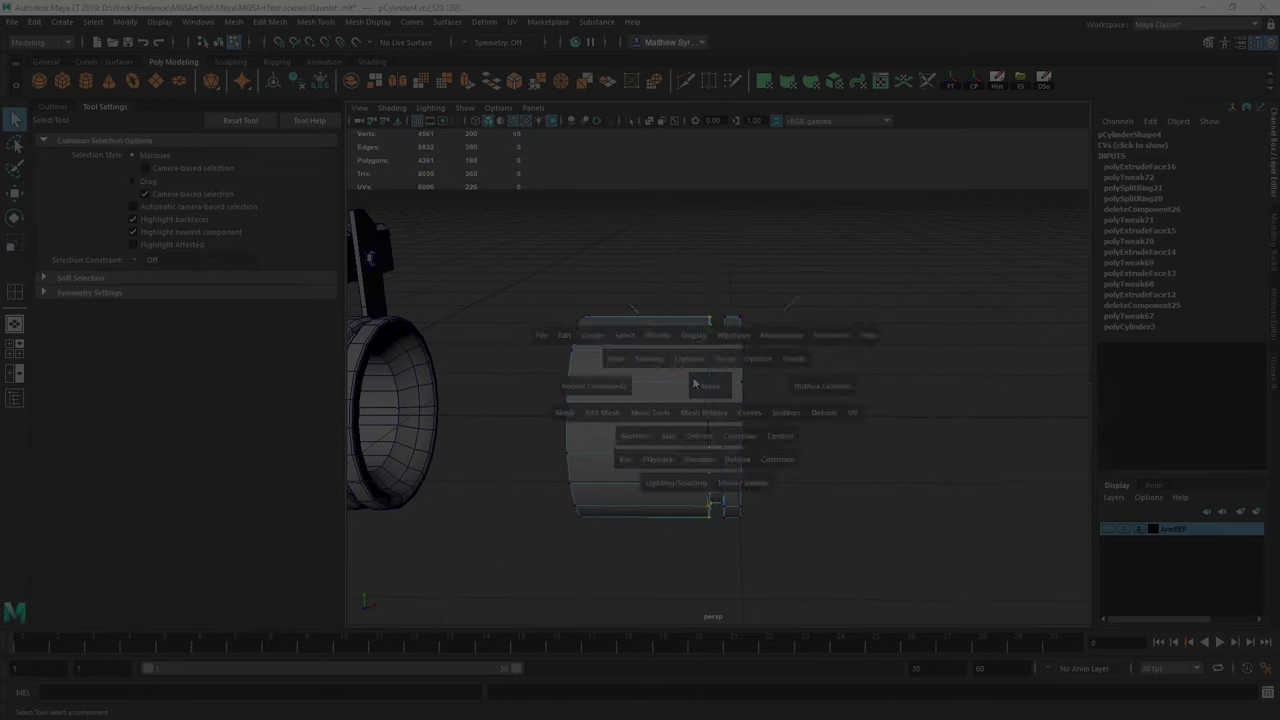
drag(692, 381, 690, 325)
drag(674, 228, 728, 548)
key(r)
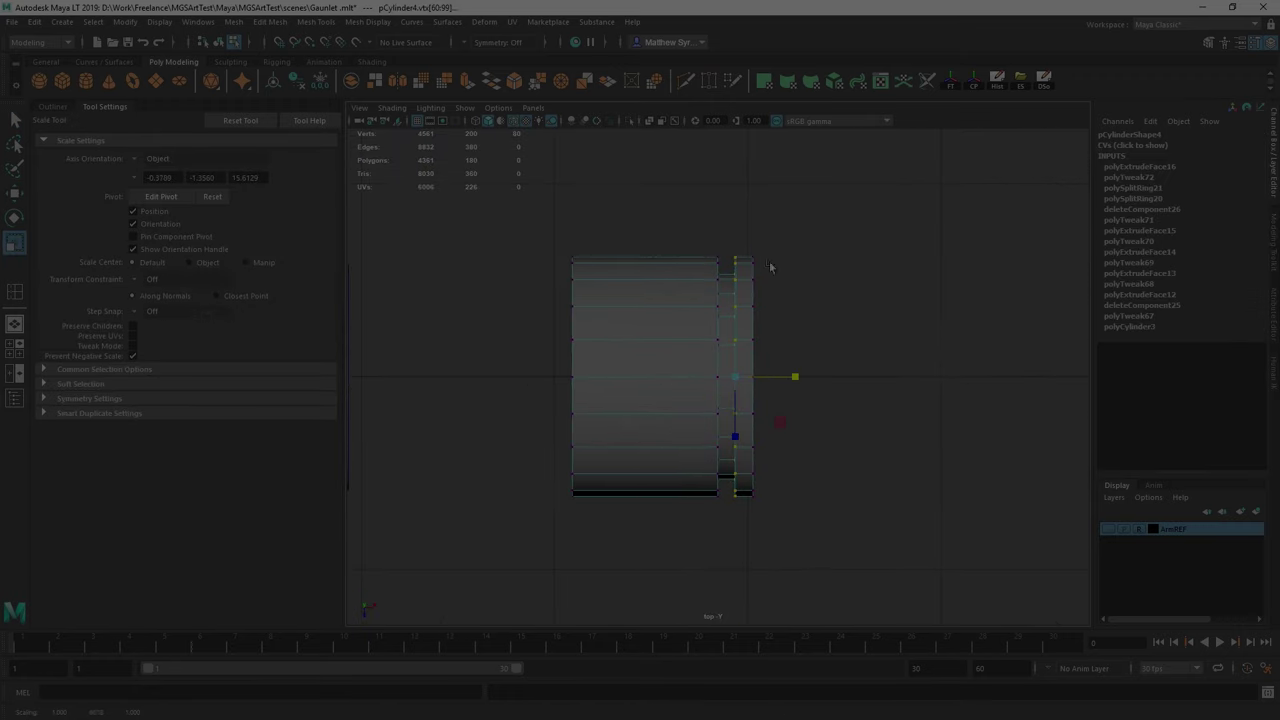
Select the edge loop at the bore's rim and shift it along the cylinder's axis.
key(space)
alt+drag(745, 430, 765, 350)
key(q)
double_click(771, 338)
key(w)
middle_drag(765, 400, 817, 403)
Soften the edge rings on the bore and the stepped rim, and return to object mode.
key(q)
ctrl+right_drag(826, 390, 745, 418)
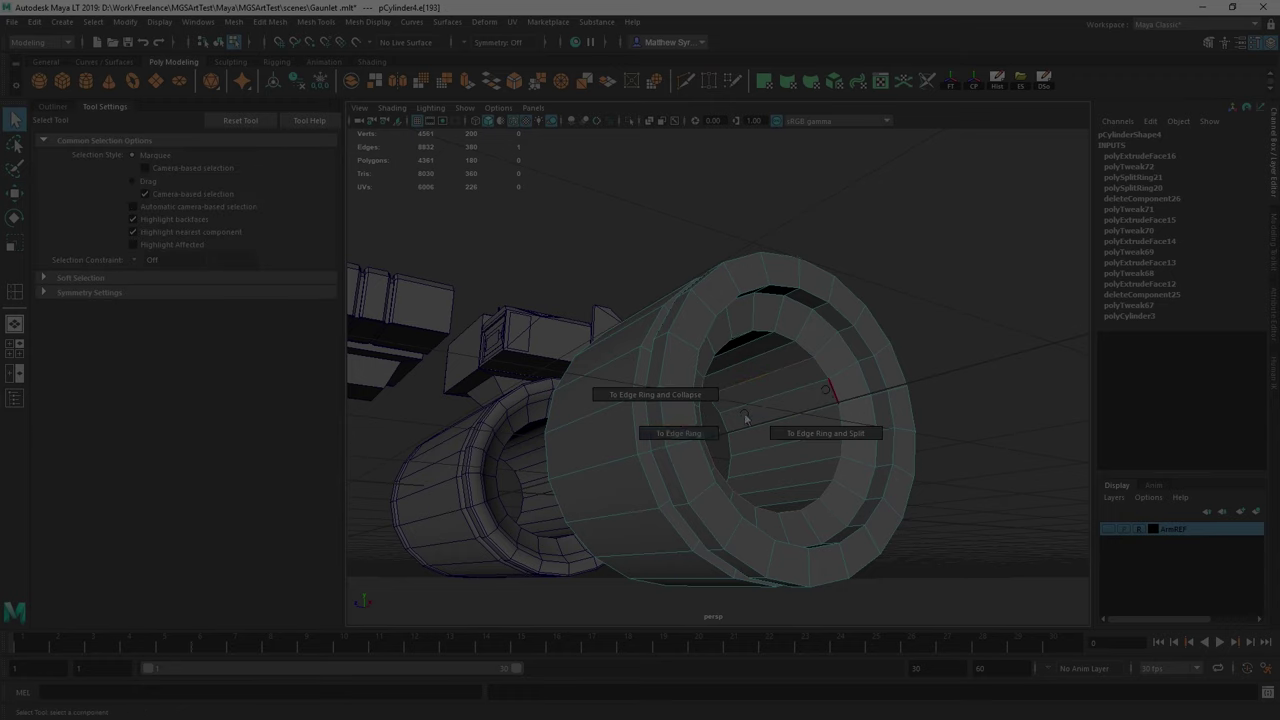
shift+right_drag(865, 453, 929, 396)
right_drag(749, 343, 848, 298)
click(850, 336)
ctrl+right_drag(864, 341, 1010, 356)
right_drag(788, 315, 854, 293)
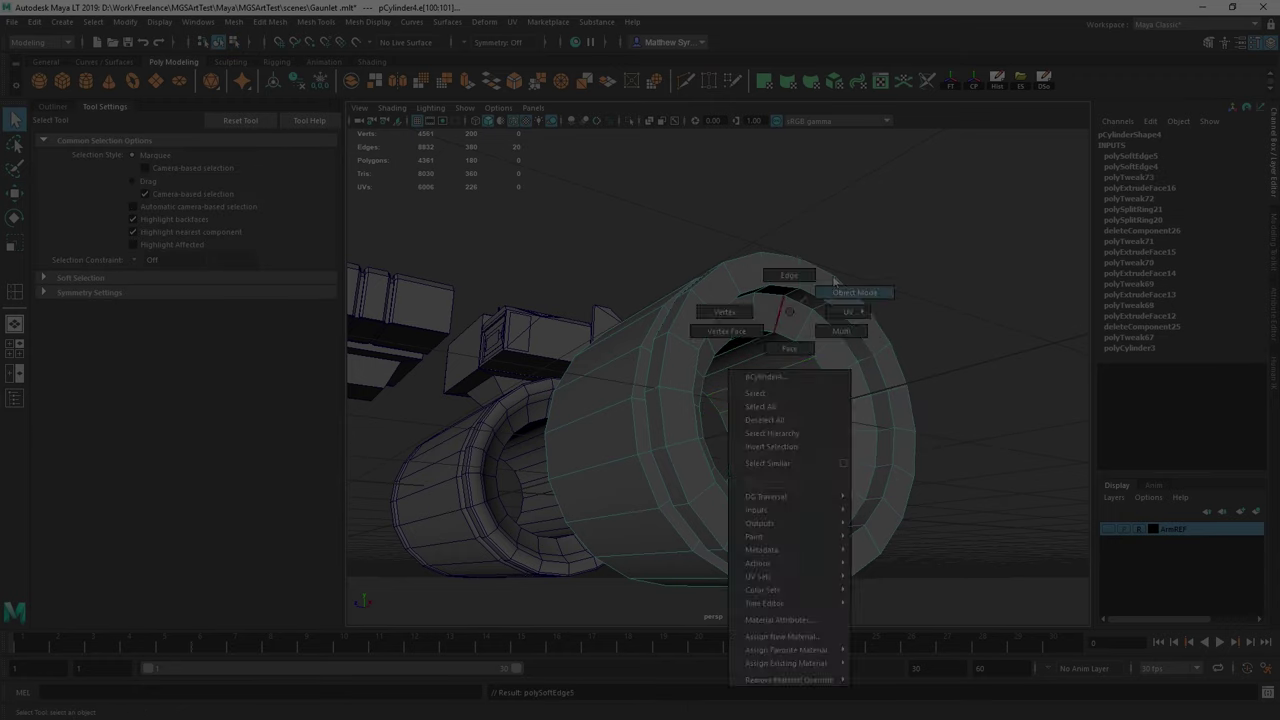
Bevel the circular edges around the cylinder's rim and groove.
alt+drag(690, 290, 742, 335)
alt+drag(668, 369, 606, 412)
key(ctrl+b)
click(959, 391)
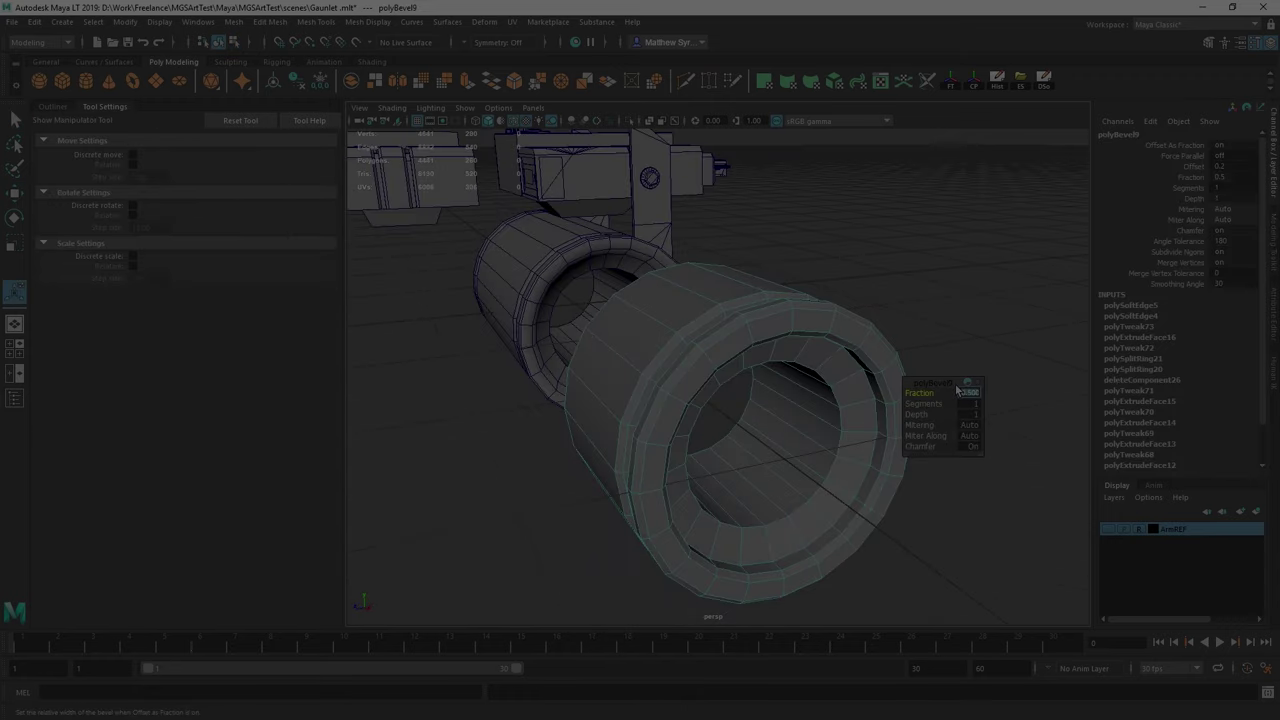
key(q)
right_drag(704, 282, 770, 260)
Hide the wireframe overlay and soften the lengthwise edge ring on the cylinder's outer wall.
alt+drag(760, 350, 700, 370)
click(514, 121)
alt+drag(740, 420, 814, 371)
right_drag(814, 371, 814, 325)
click(719, 356)
ctrl+right_drag(1007, 331, 929, 366)
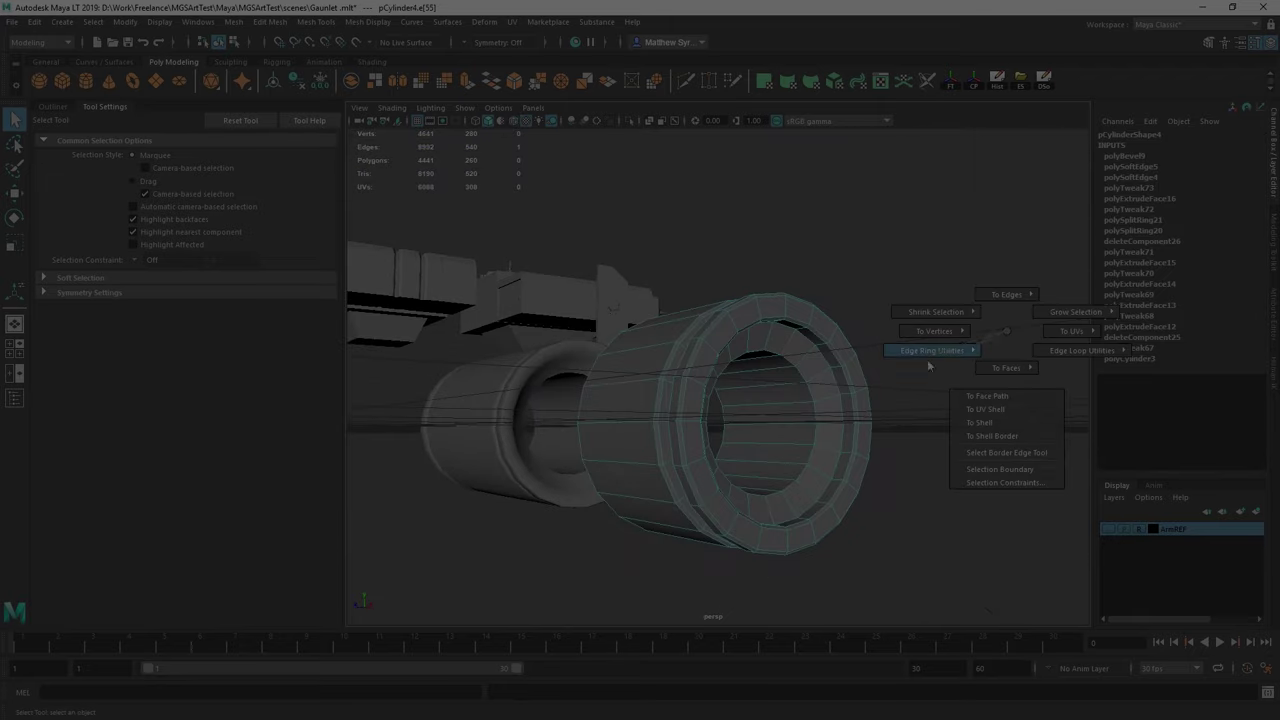
shift+right_drag(978, 267, 1060, 284)
alt+drag(880, 340, 823, 289)
right_drag(823, 289, 889, 267)
click(940, 240)
alt+drag(860, 330, 760, 340)
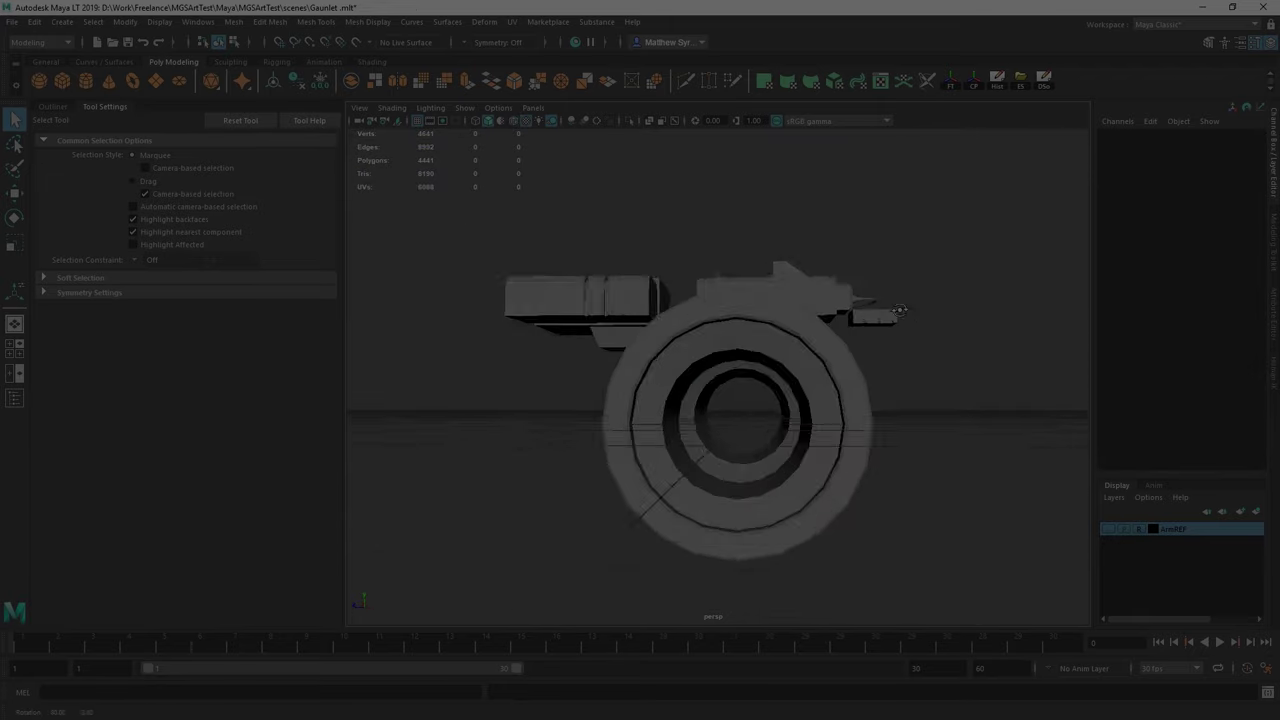
Select the vertices of the cylinder's body behind the groove and move them along its axis.
alt+drag(680, 290, 784, 356)
right_drag(785, 357, 716, 357)
drag(696, 272, 726, 520)
key(w)
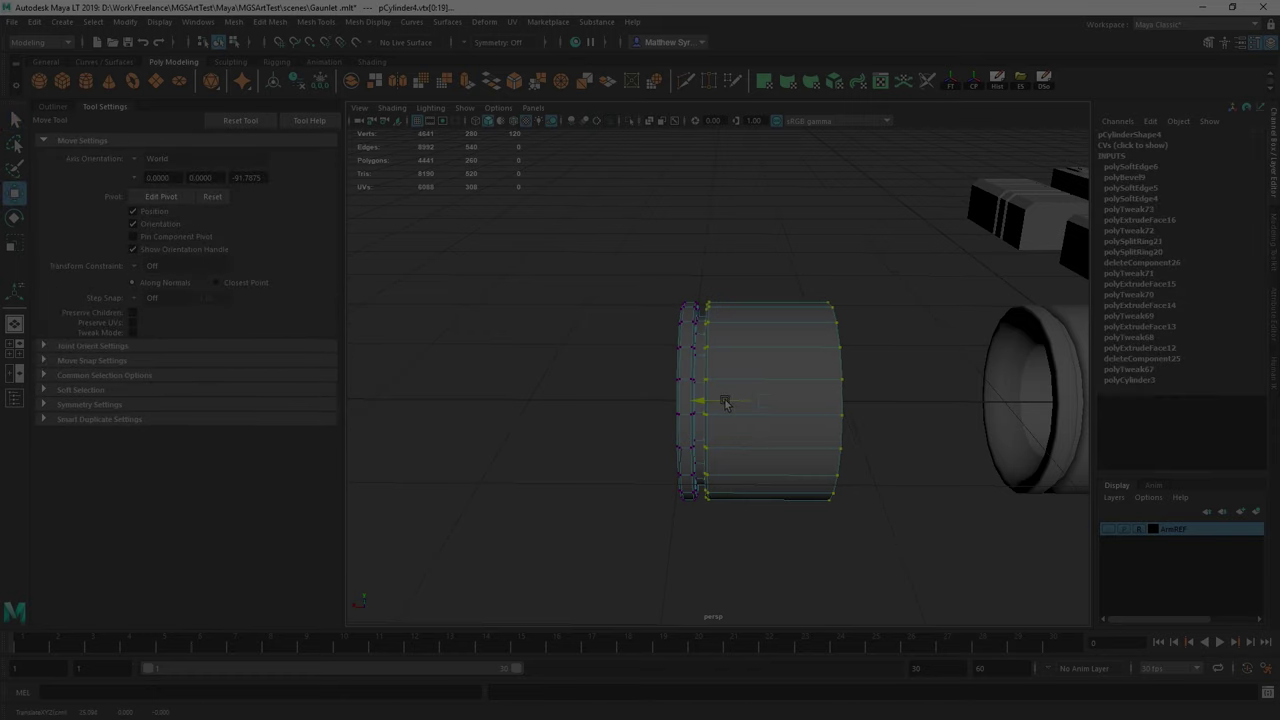